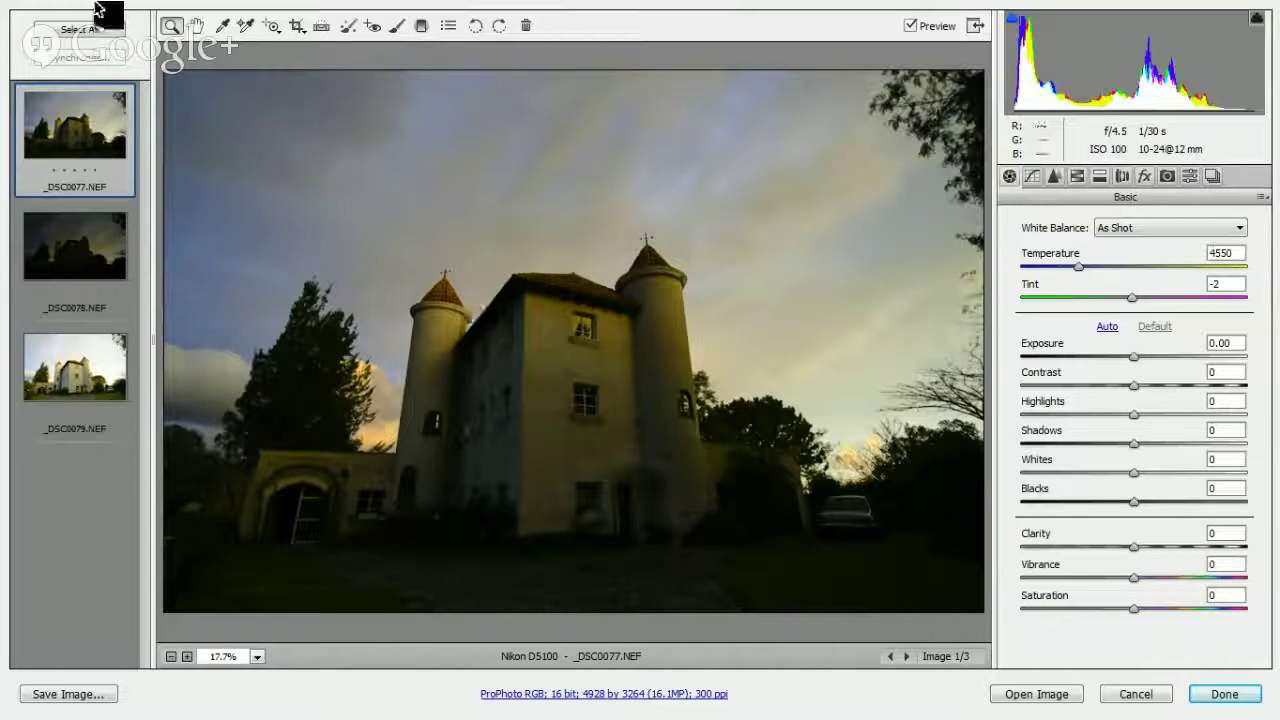
- Select all three images and set their Vibrance to +30 and Clarity to +20
click(80, 29)
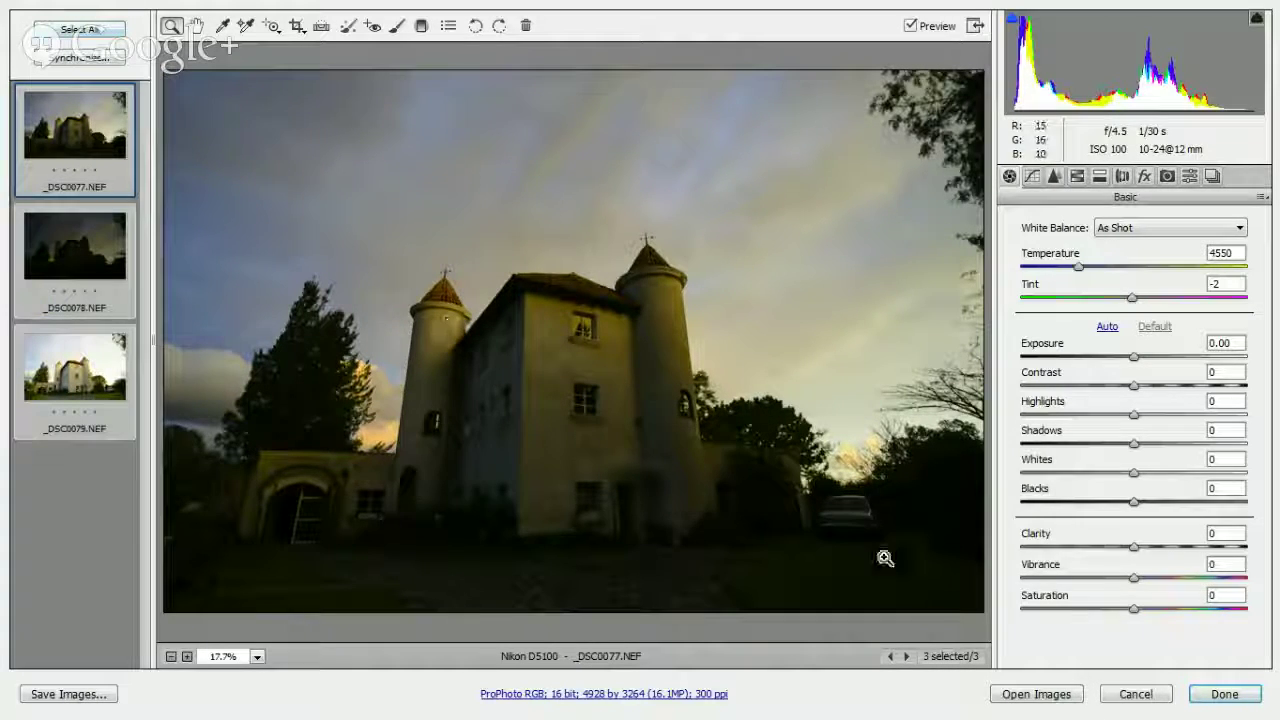
click(1228, 566)
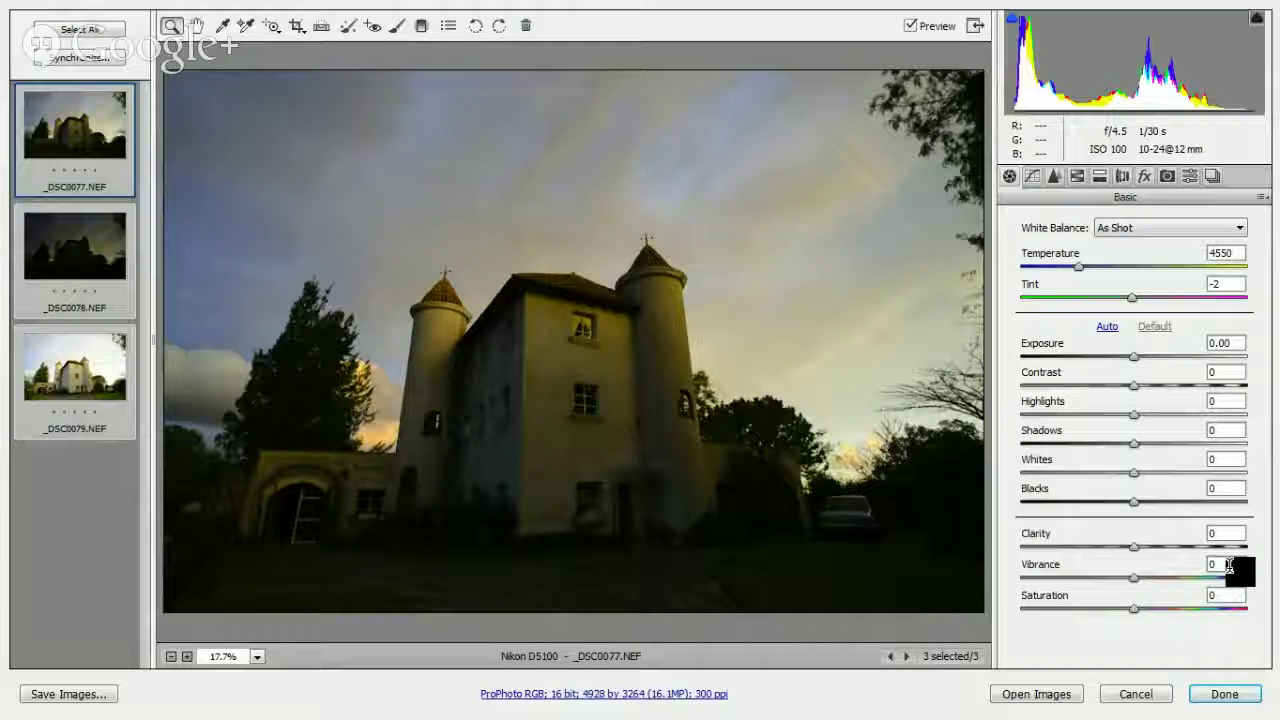
key(shift+Up)
key(shift+Up)
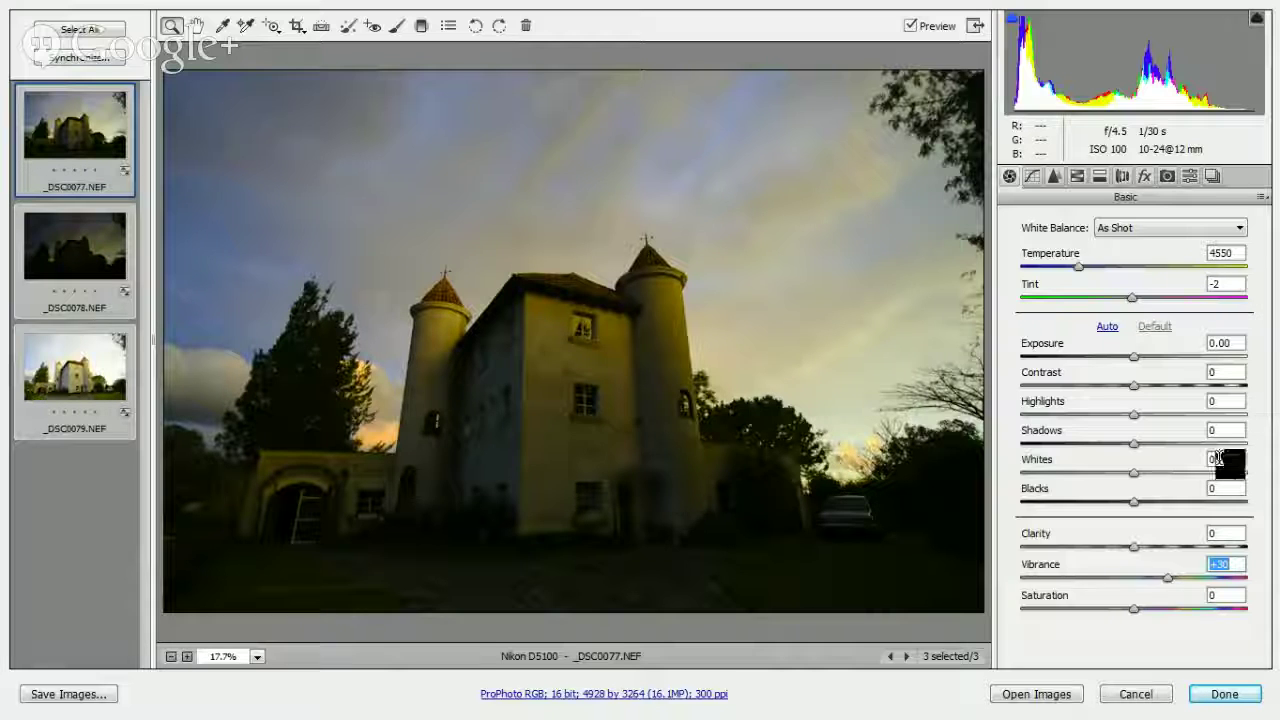
click(1217, 533)
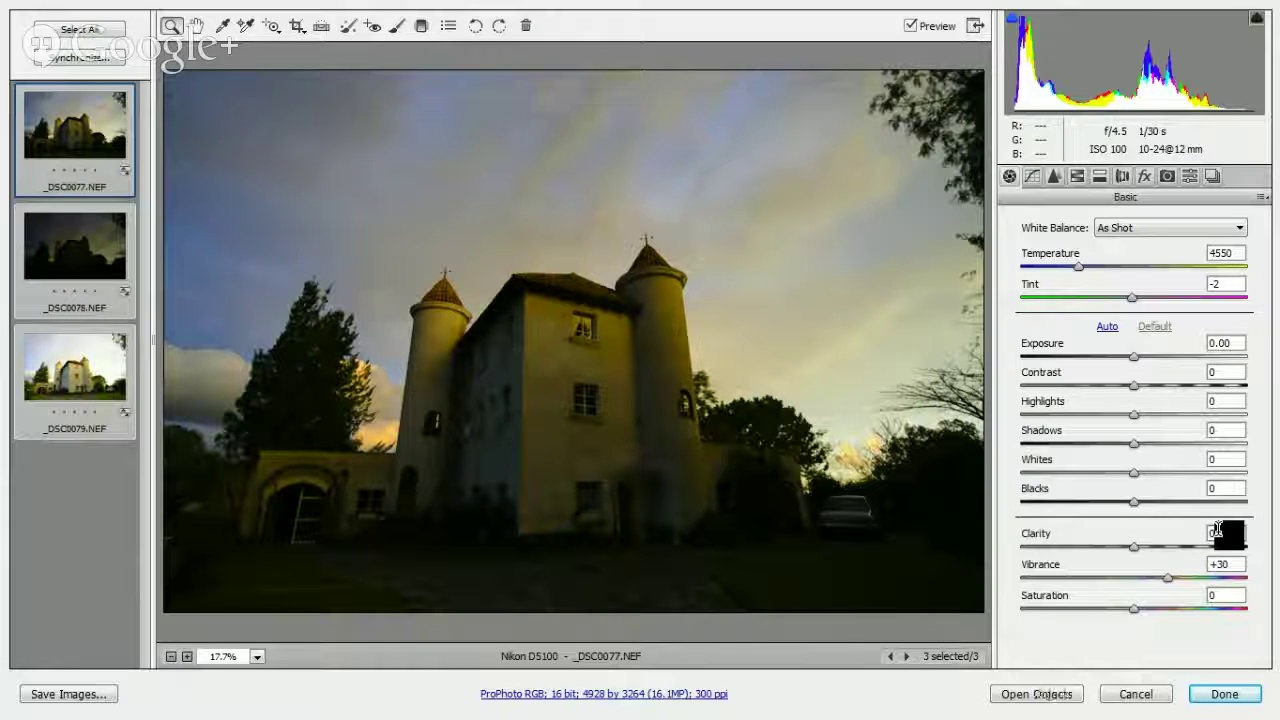
text(10)
key(Return)
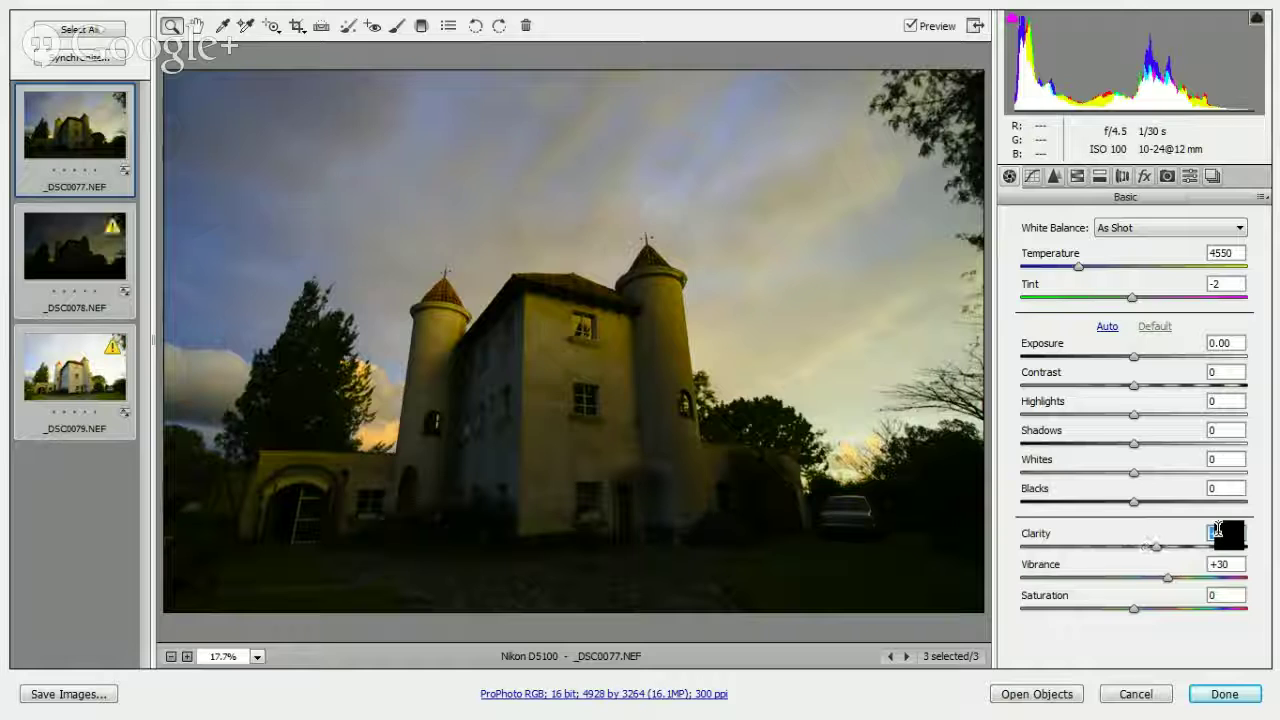
- Select only _DSC0077.NEF and set its Highlights to -10 and Shadows to +30
click(104, 122)
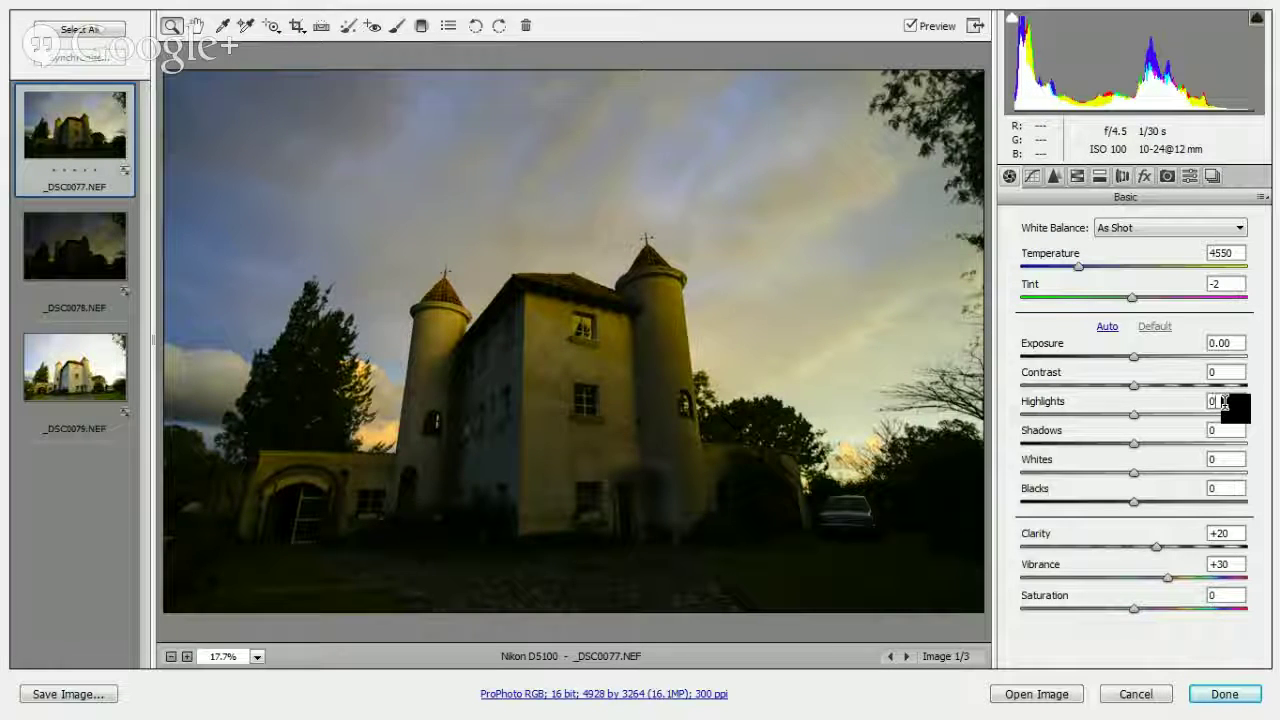
key(shift)
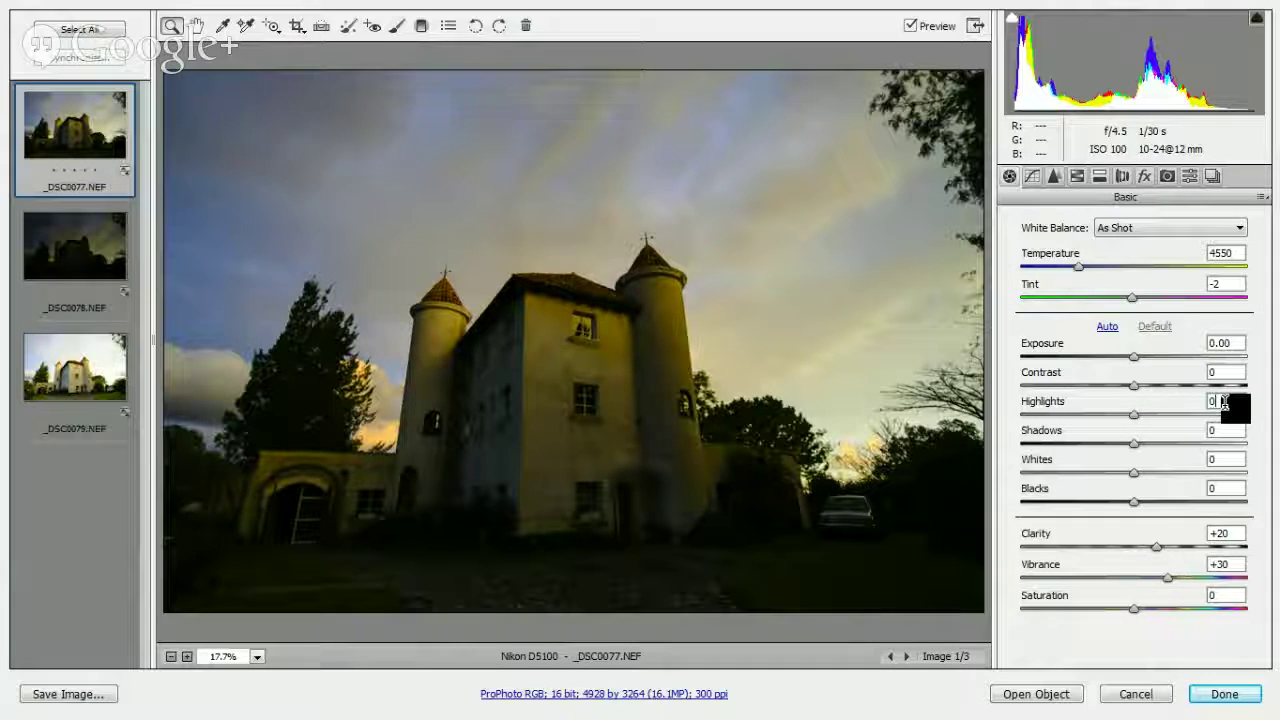
key(shift+Down)
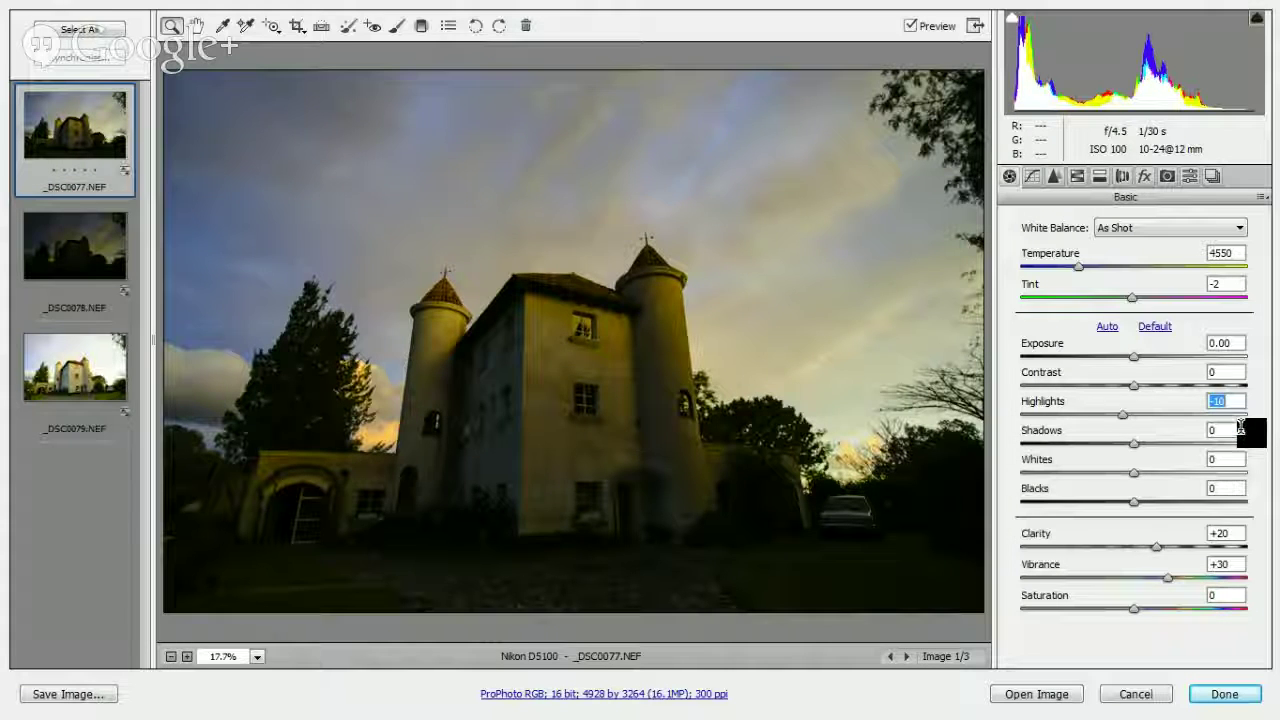
click(1236, 430)
key(shift+Up)
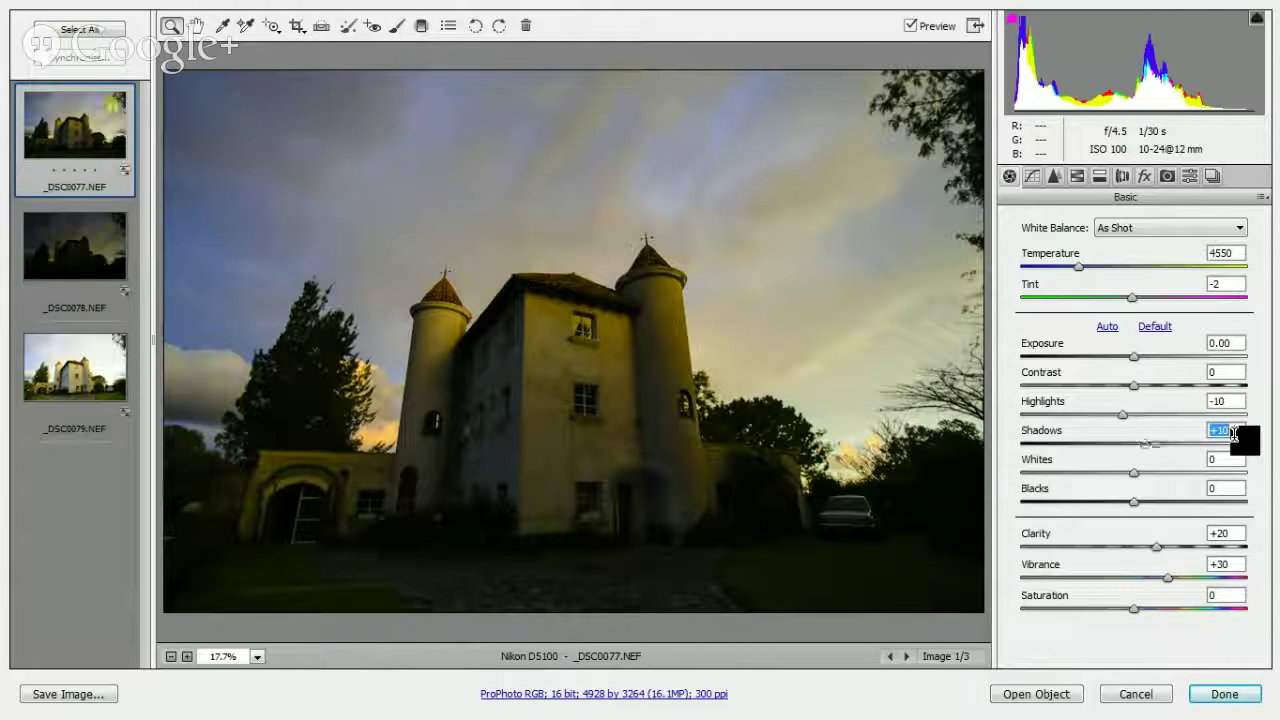
key(shift+Up)
key(shift+Up)
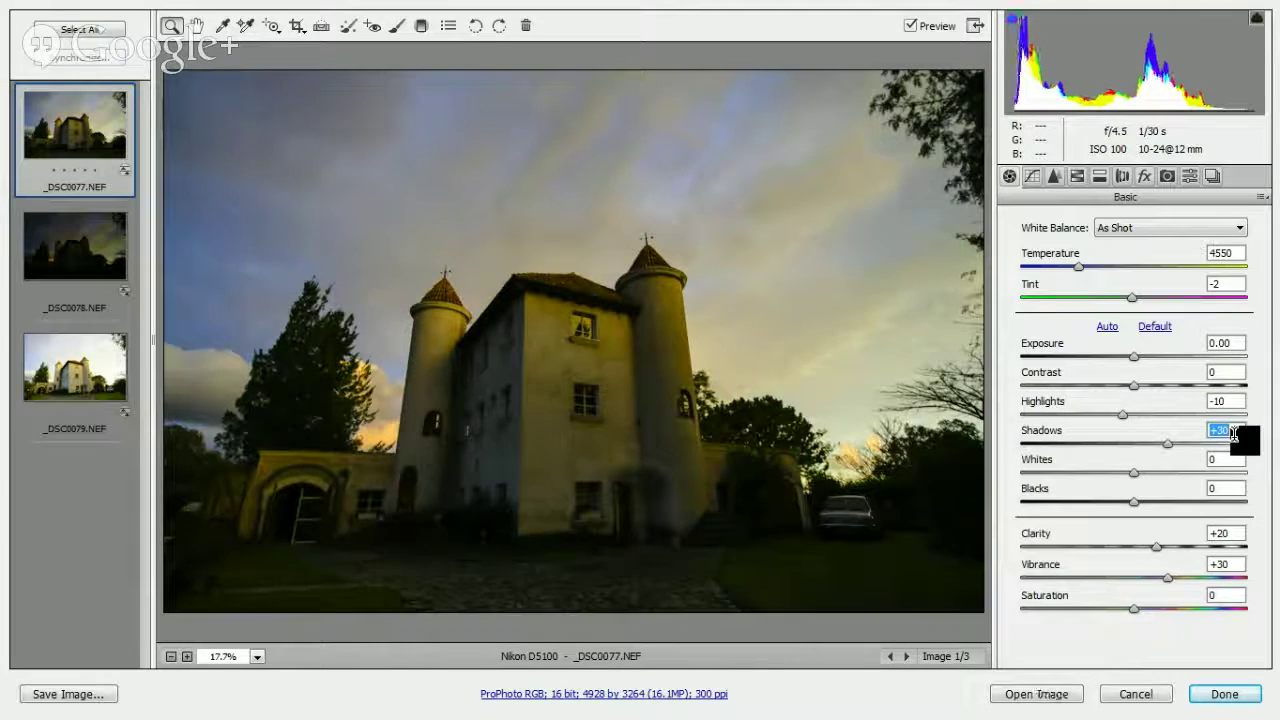
- Select _DSC0078.NEF together with _DSC0077.NEF and set their Clarity to +60
click(66, 248)
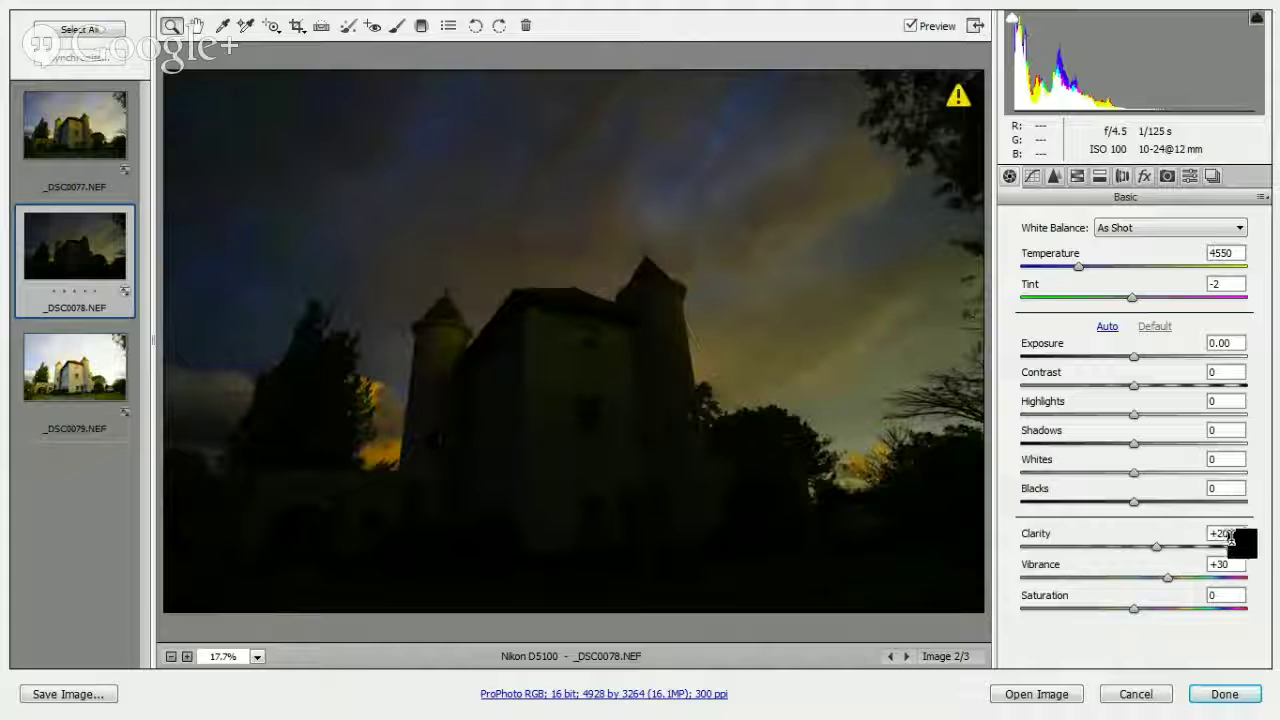
key(shift)
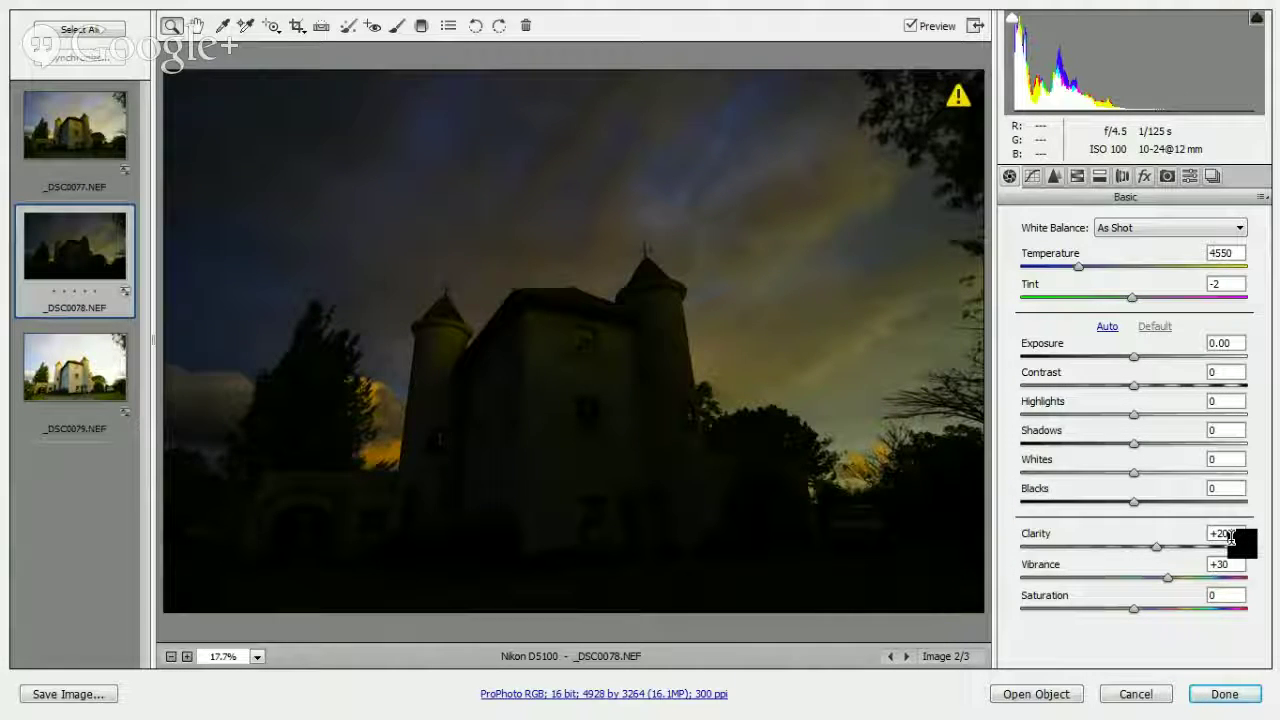
key(shift+Up)
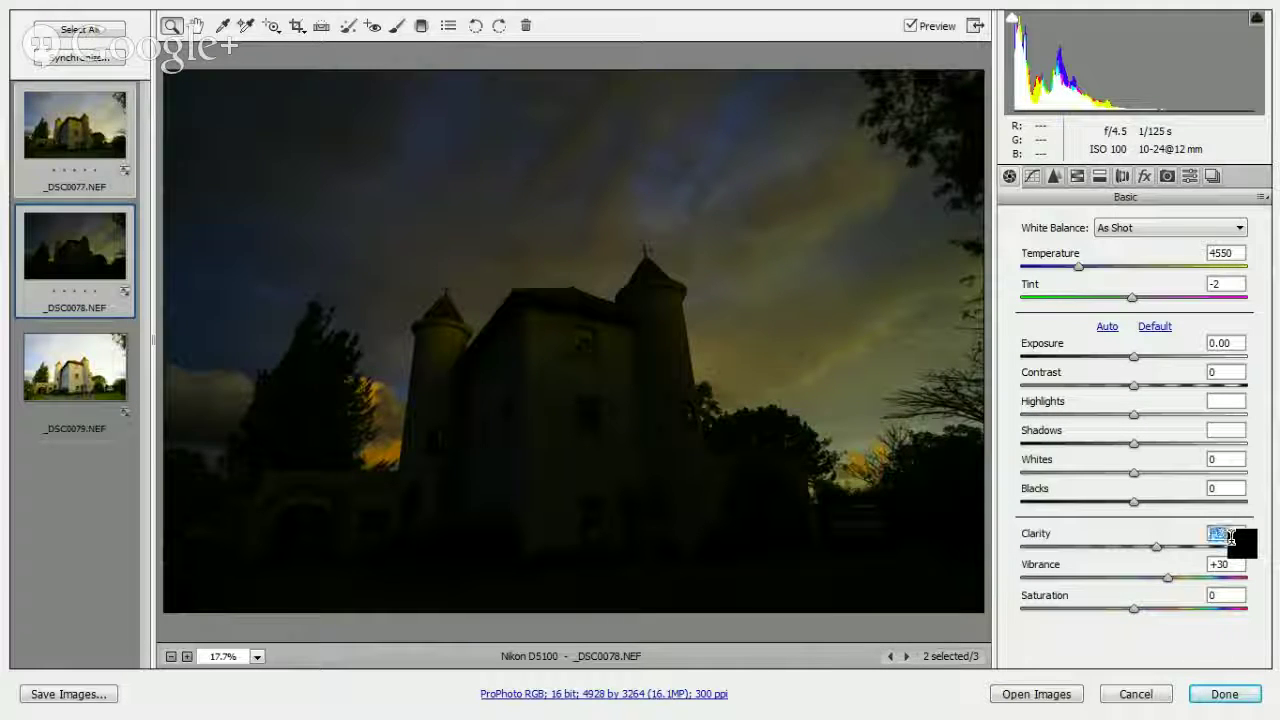
key(shift+Up)
key(shift+Up)
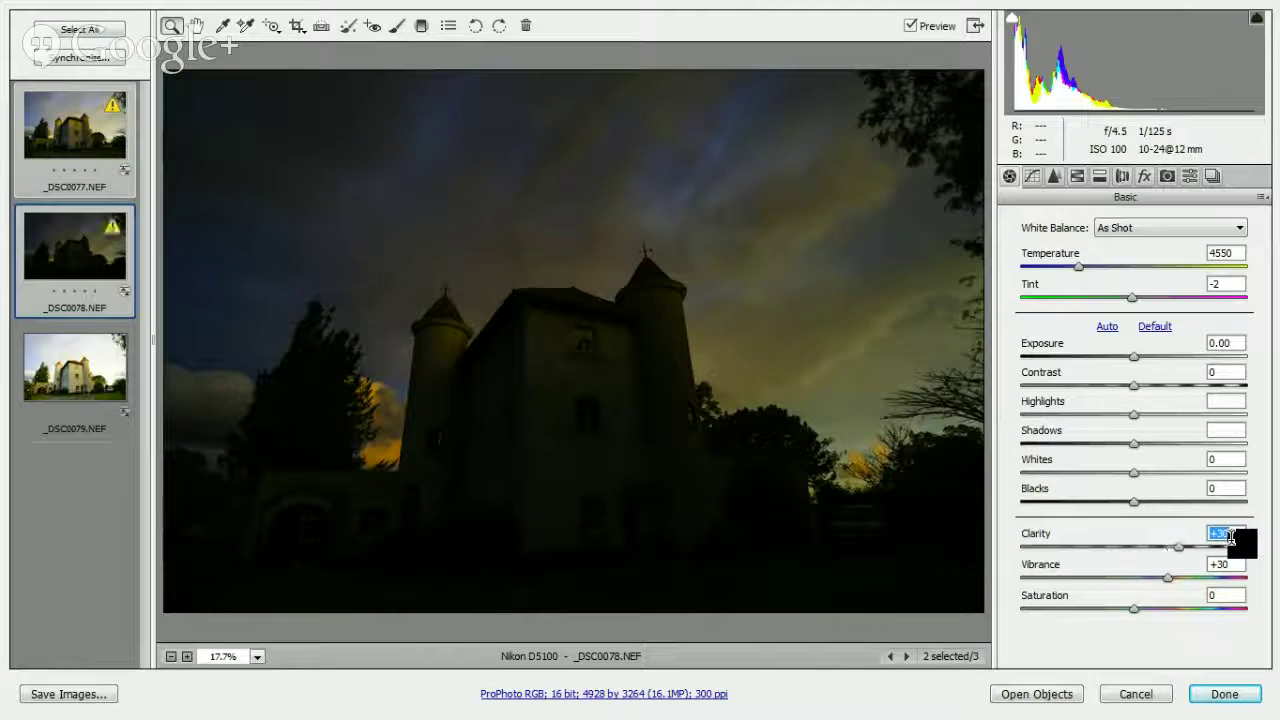
key(shift+Up)
key(shift+Up)
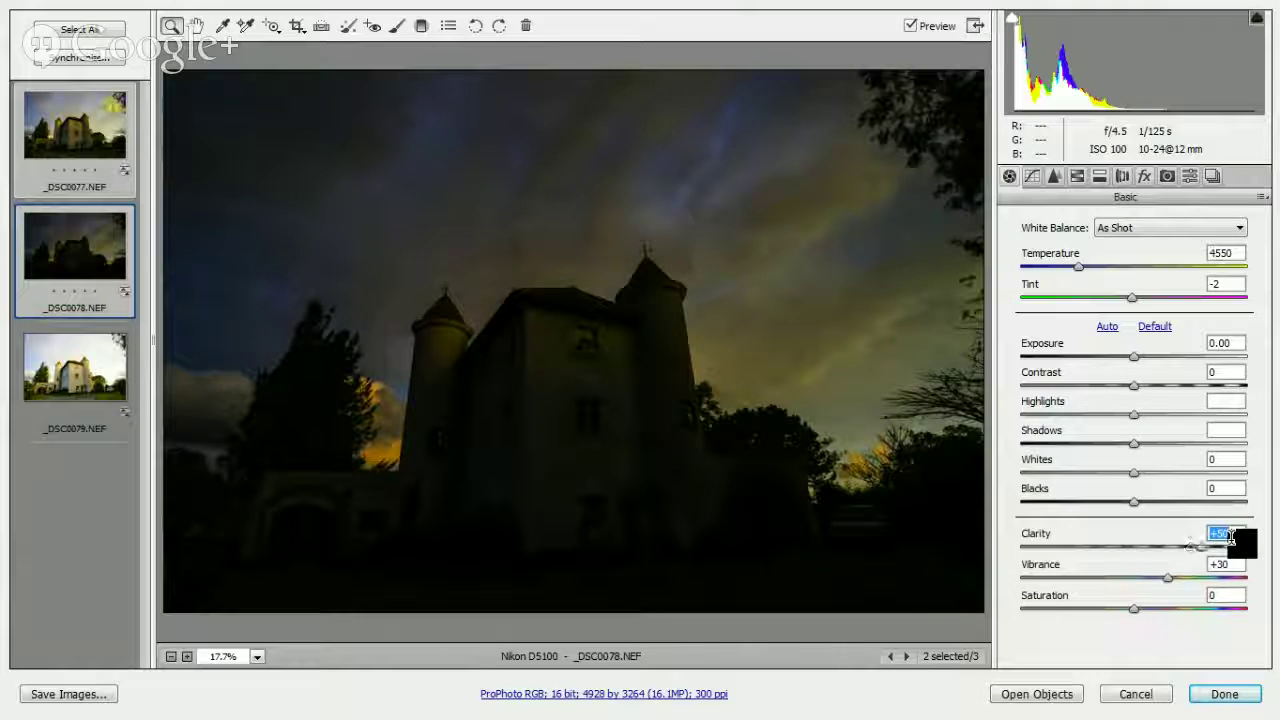
key(shift+Up)
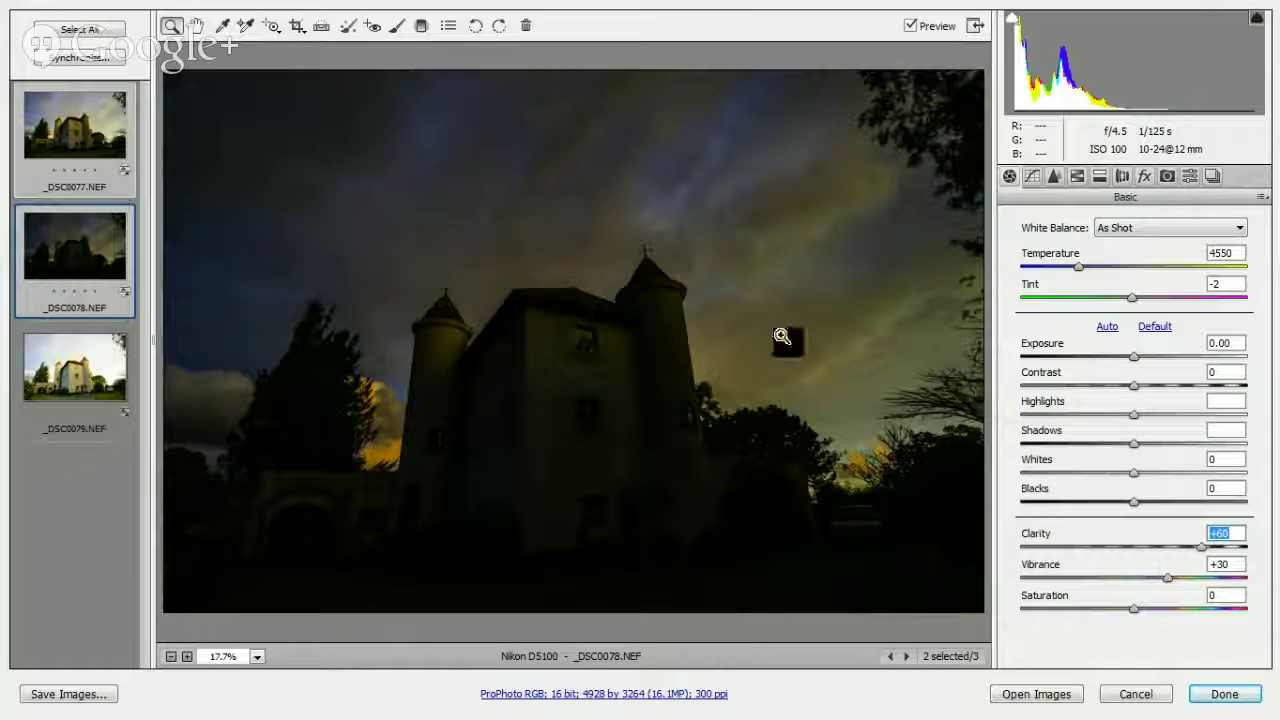
- Select only the brightest exposure, _DSC0079.NEF, and set its Highlights to -100
click(74, 355)
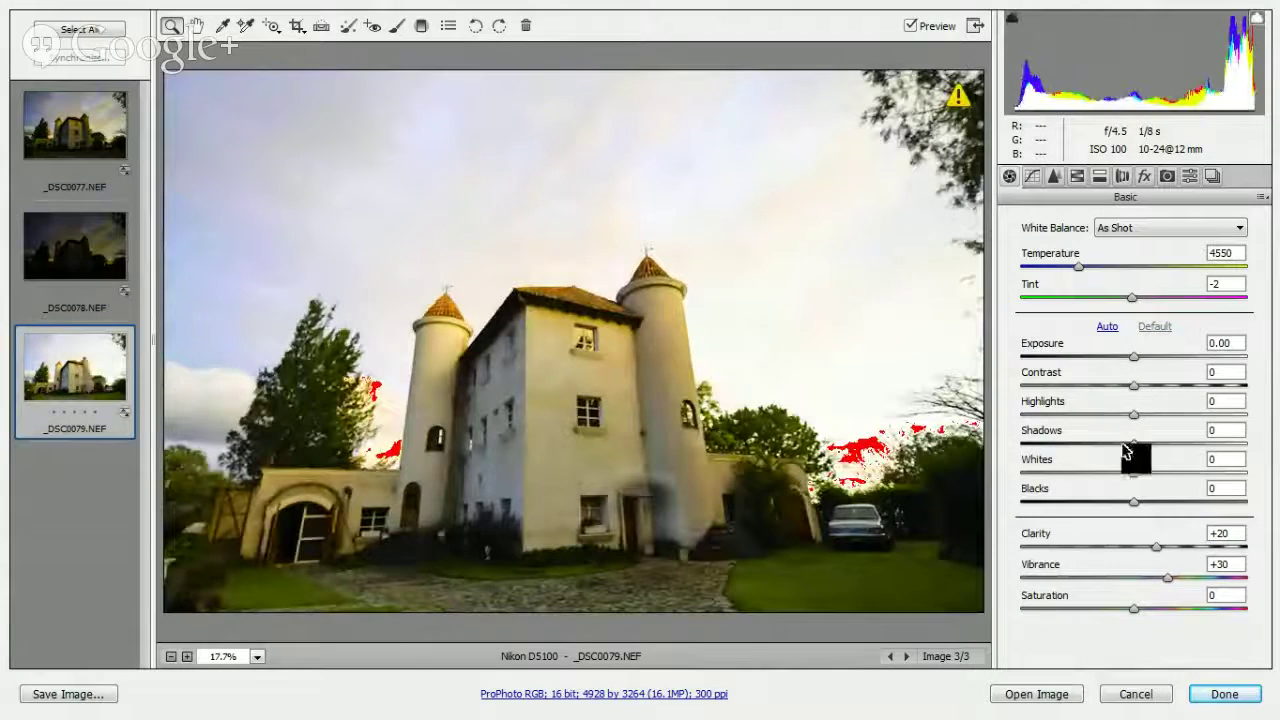
click(1228, 400)
key(shift+Down)
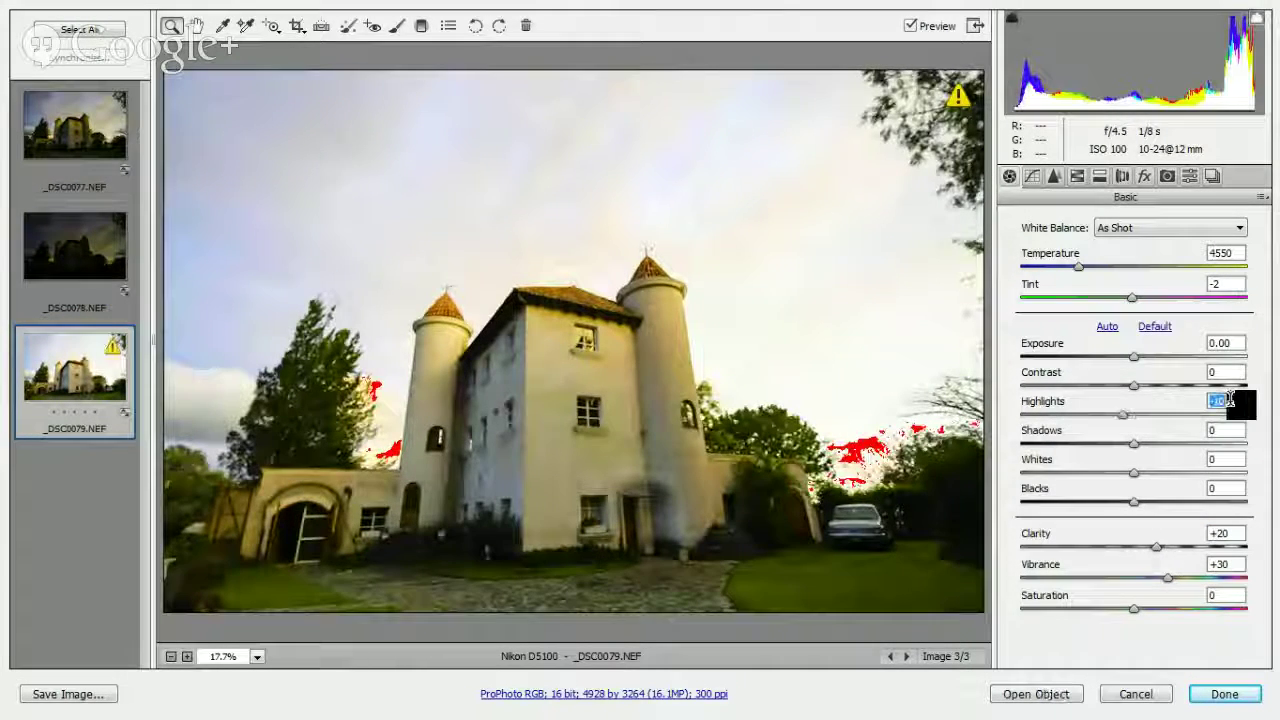
key(shift+Down)
key(shift+Down)
key(shift+Down)
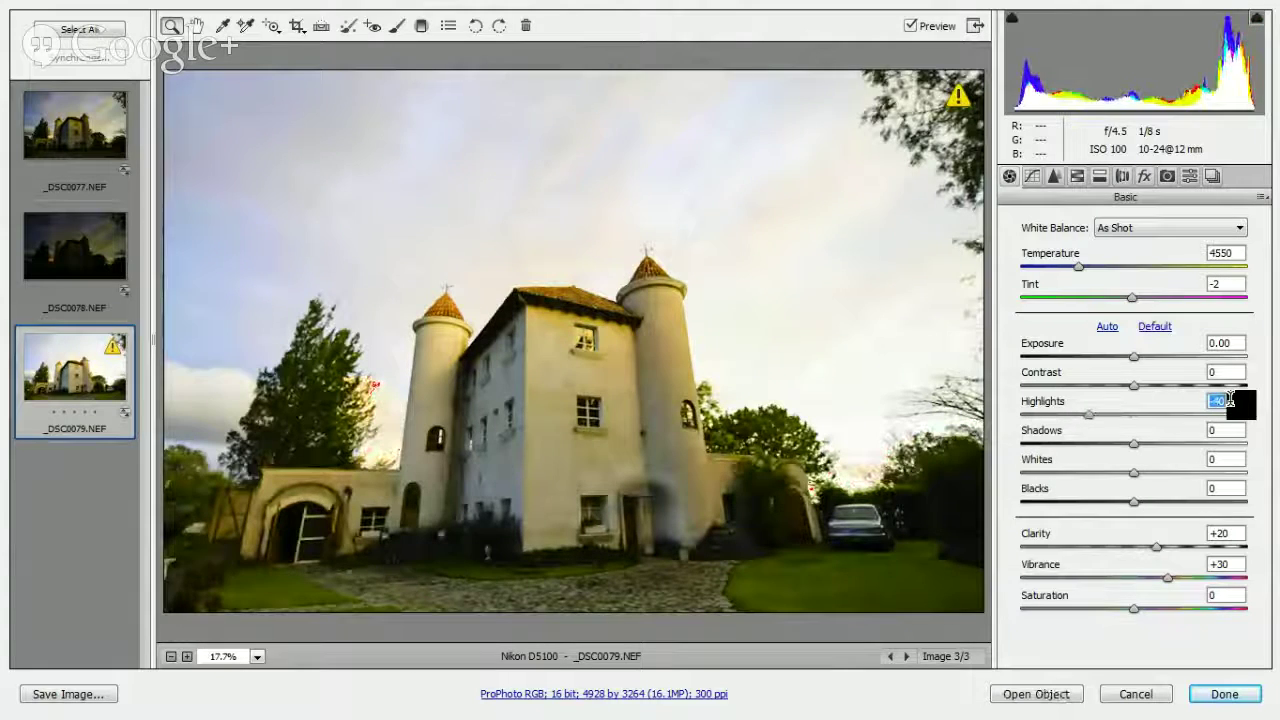
key(shift+Down)
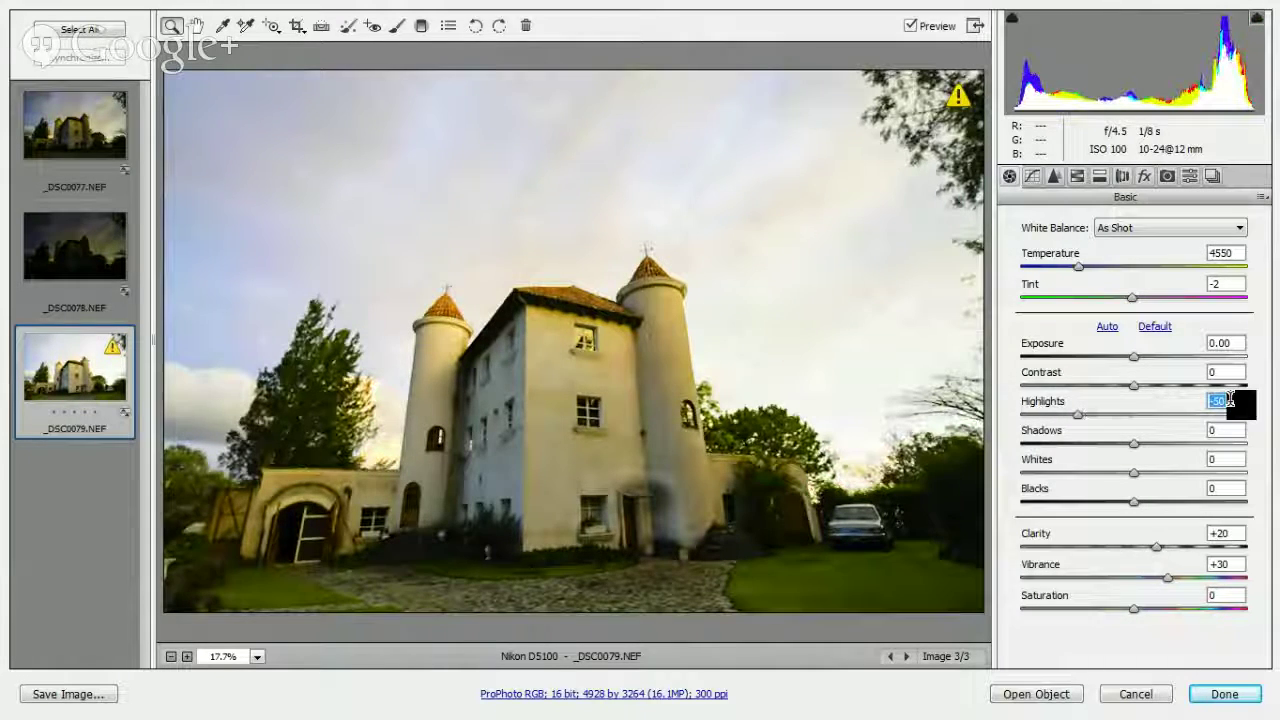
key(shift+Down)
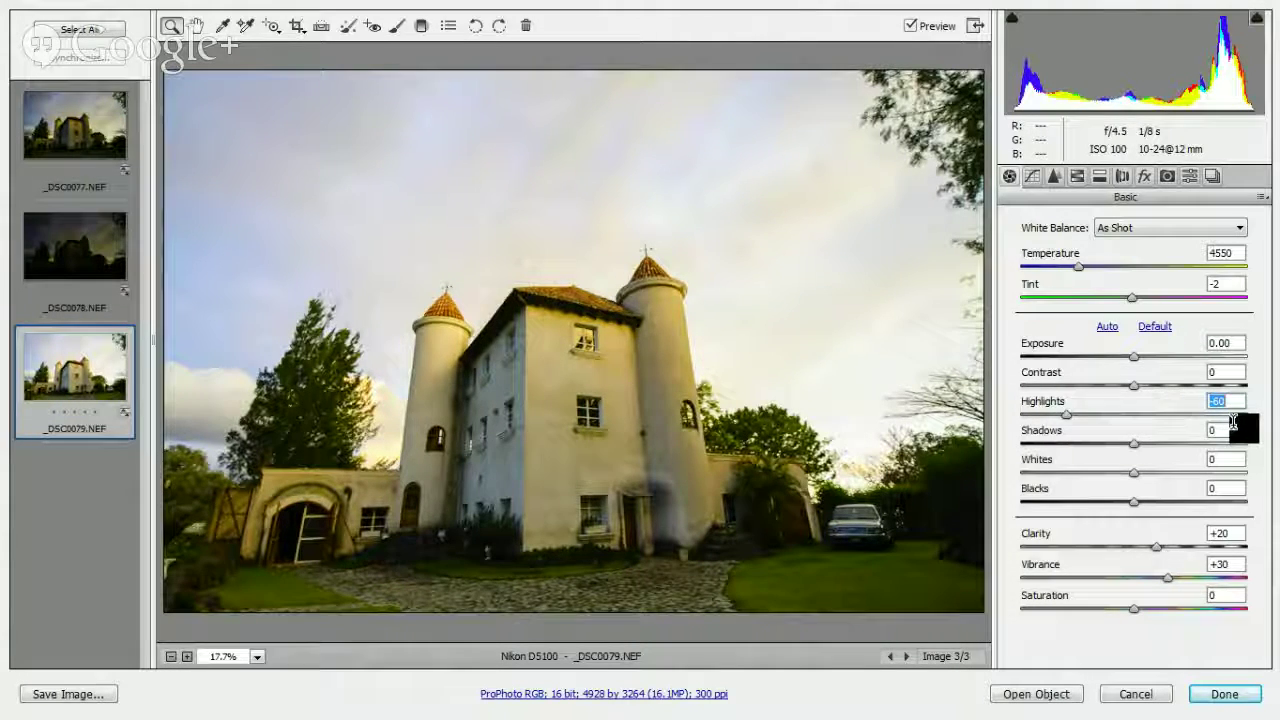
key(shift+Down)
key(shift+Down)
key(shift+Down)
key(shift+Down)
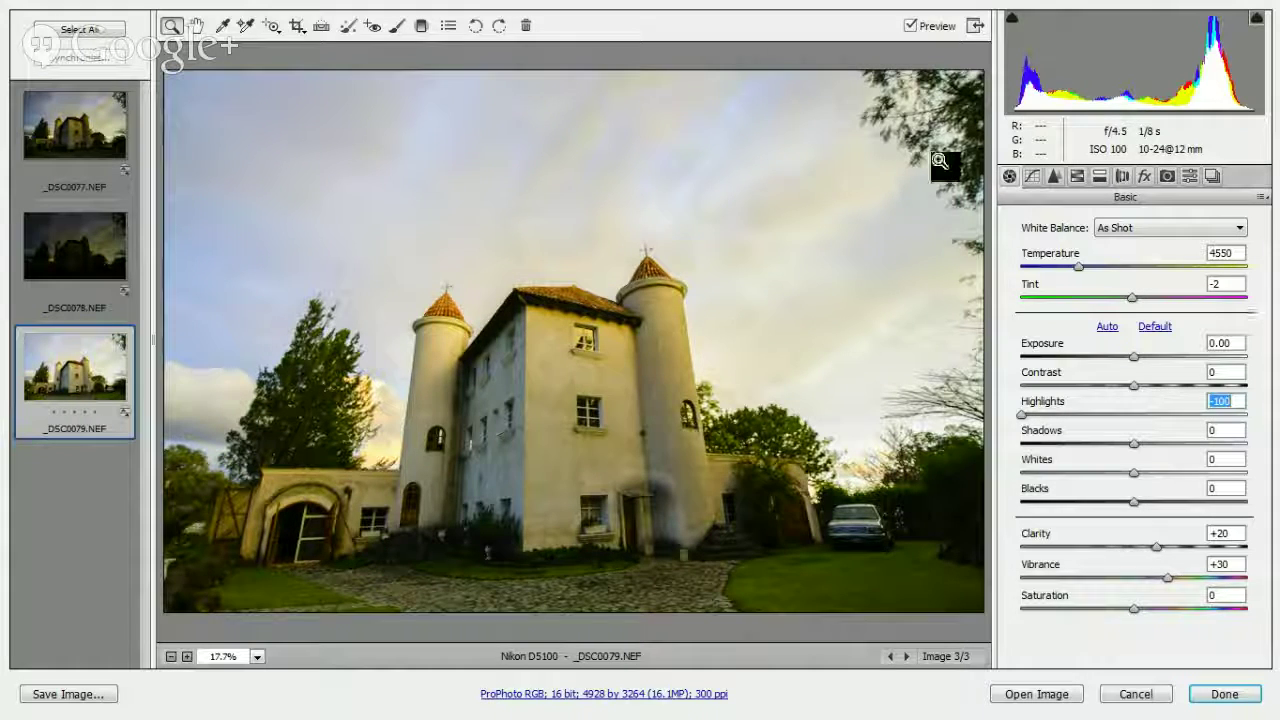
- Select all three images and set the HSL saturation of Purples to -30
click(80, 29)
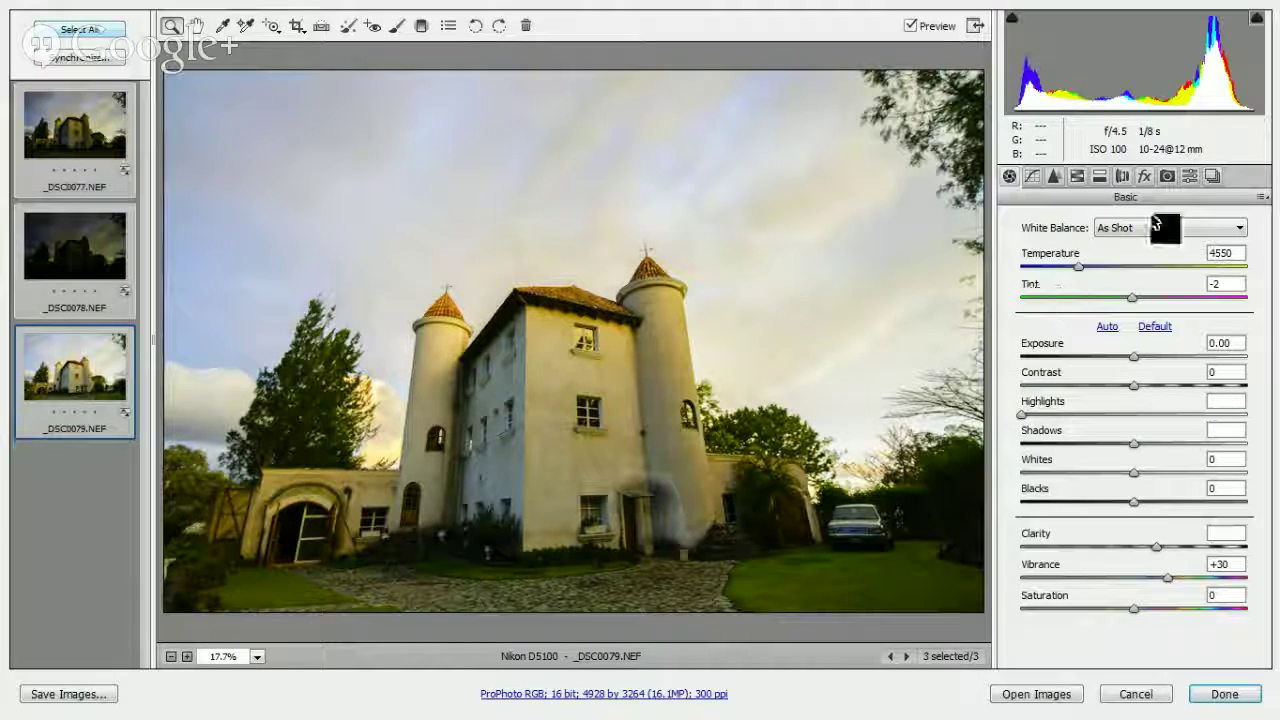
click(1077, 177)
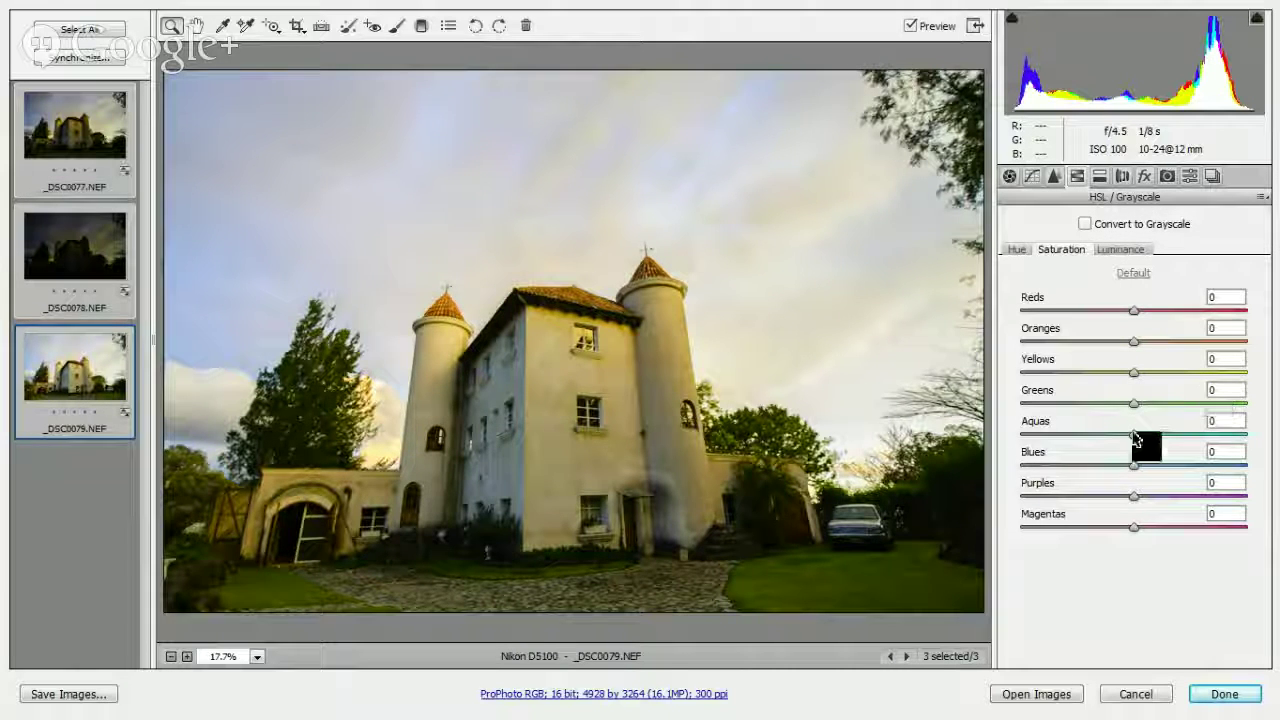
click(1232, 484)
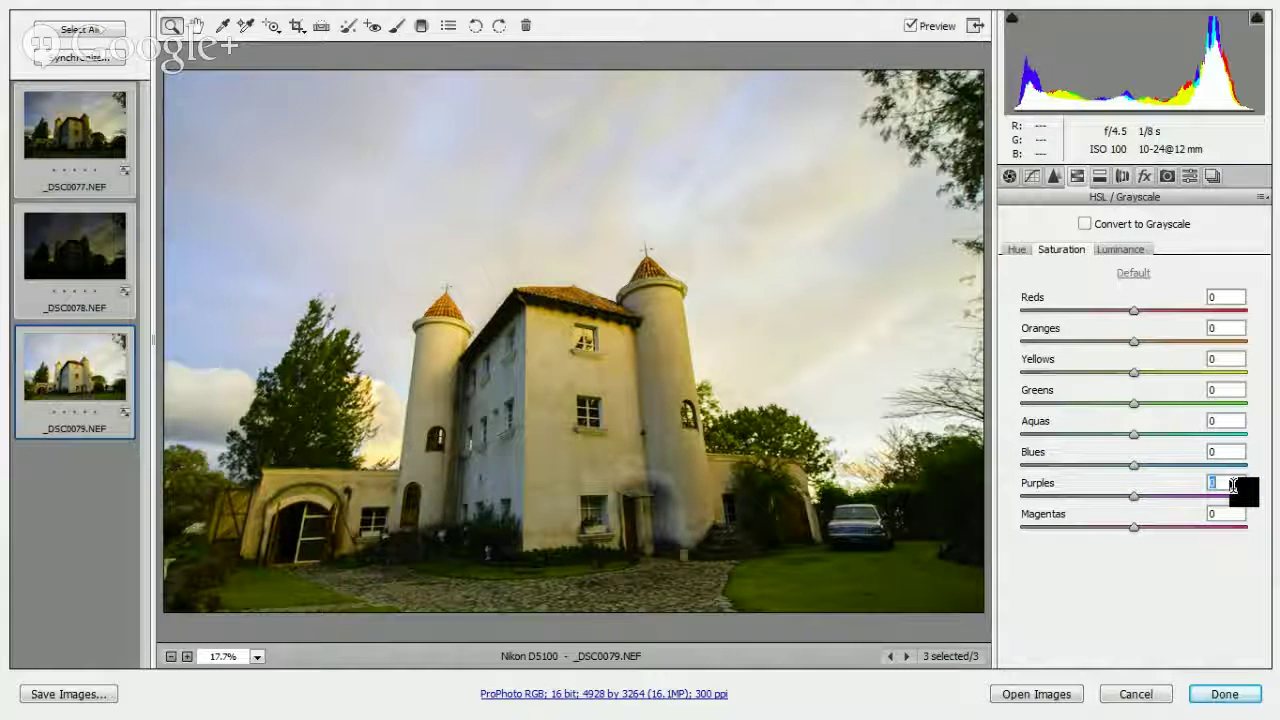
key(shift+Down)
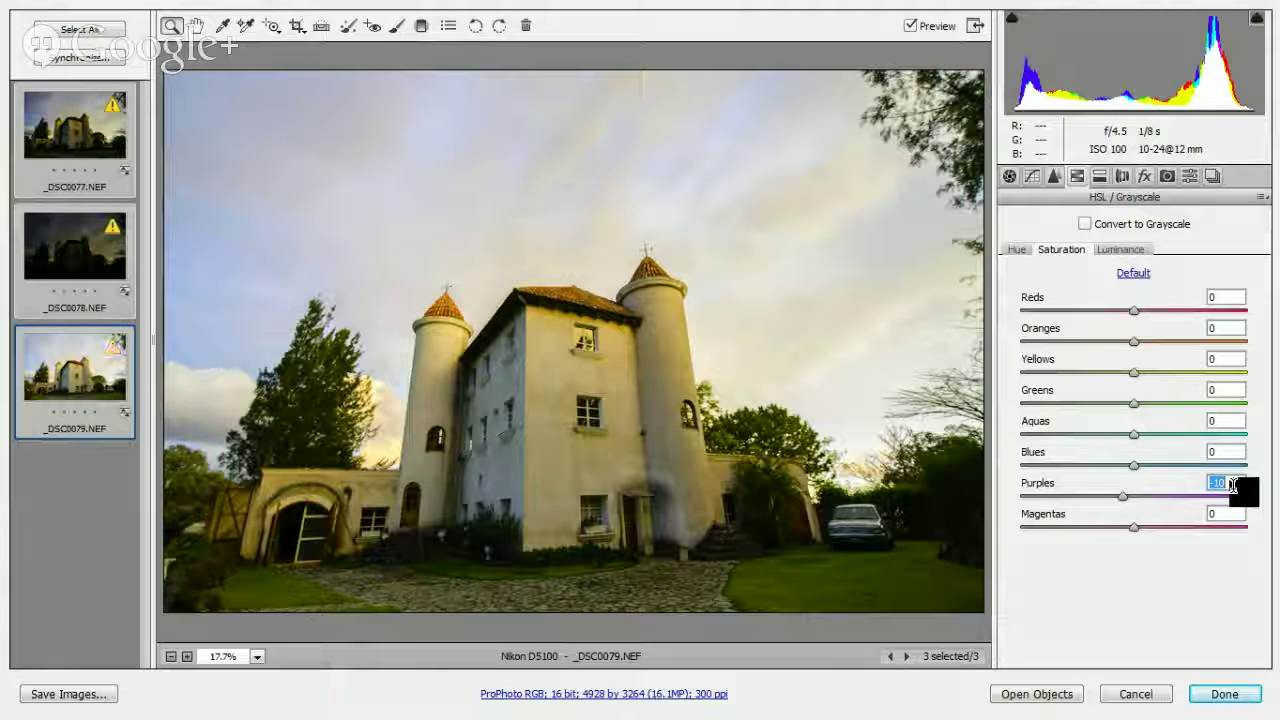
key(shift+Down)
key(shift+Down)
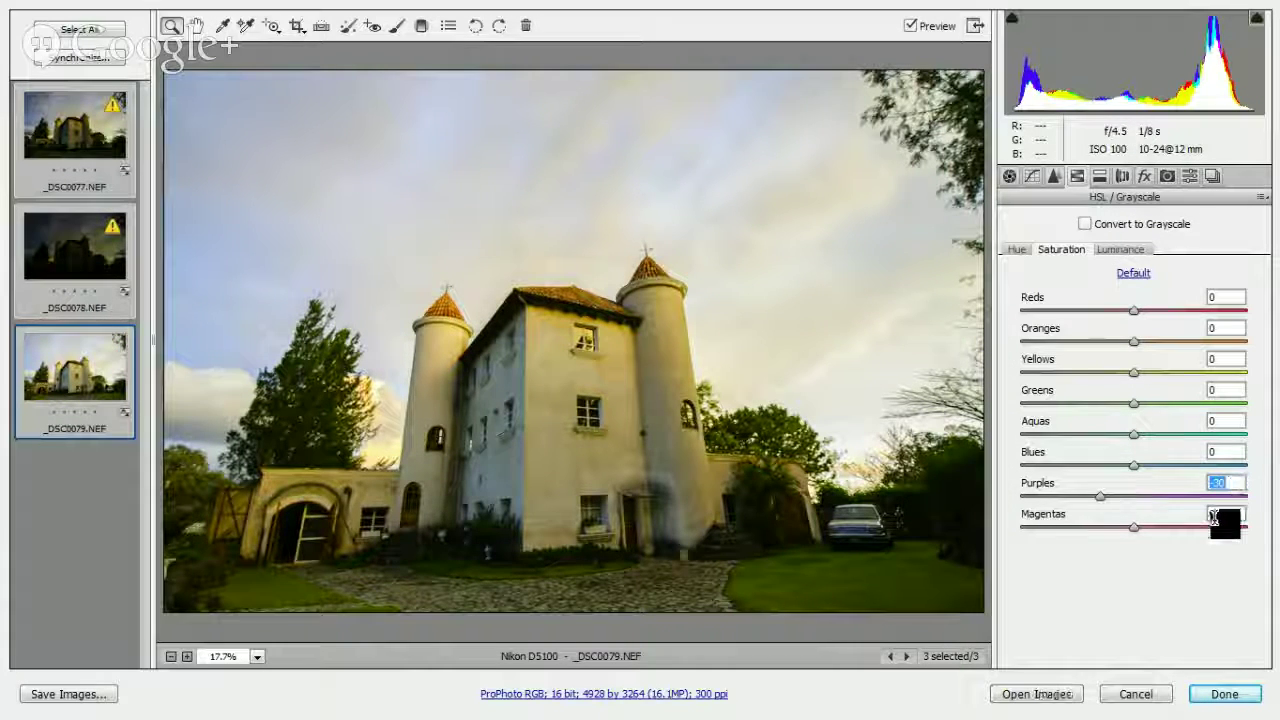
- Set the HSL saturation of Magentas to -30 for all three selected images
click(1218, 515)
key(shift+Down)
key(shift+Down)
key(shift+Down)
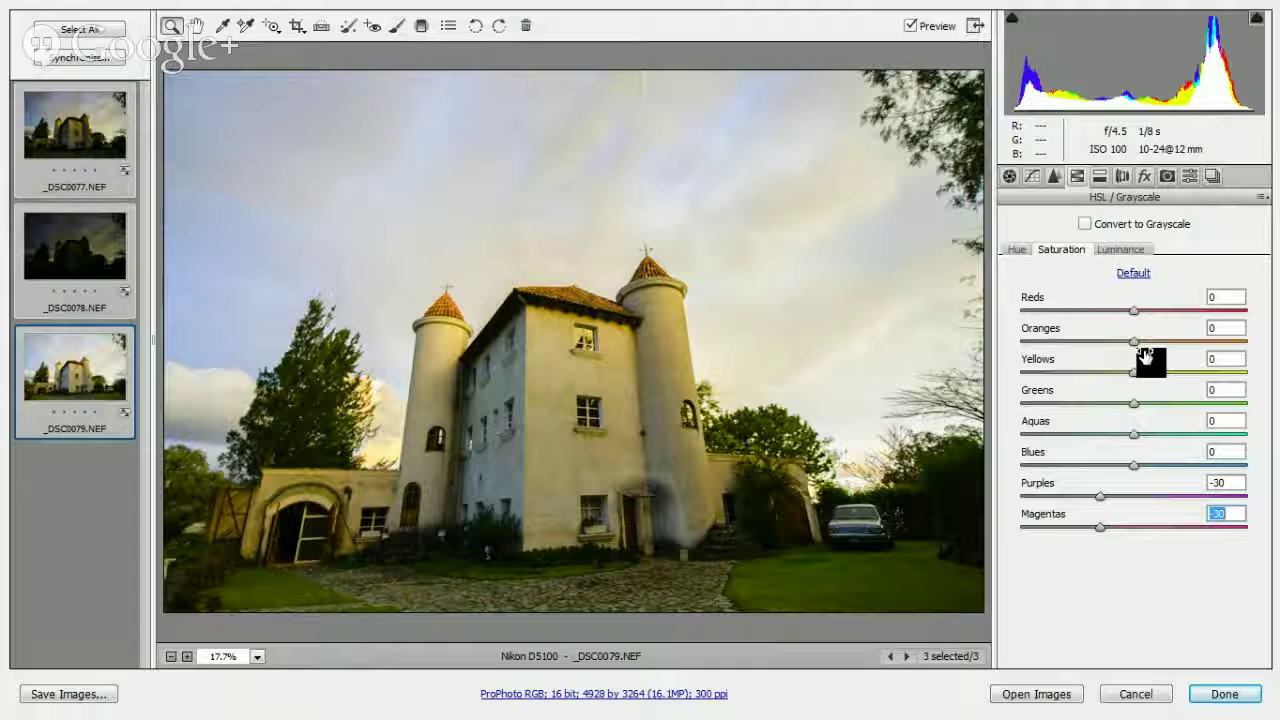
click(1236, 698)
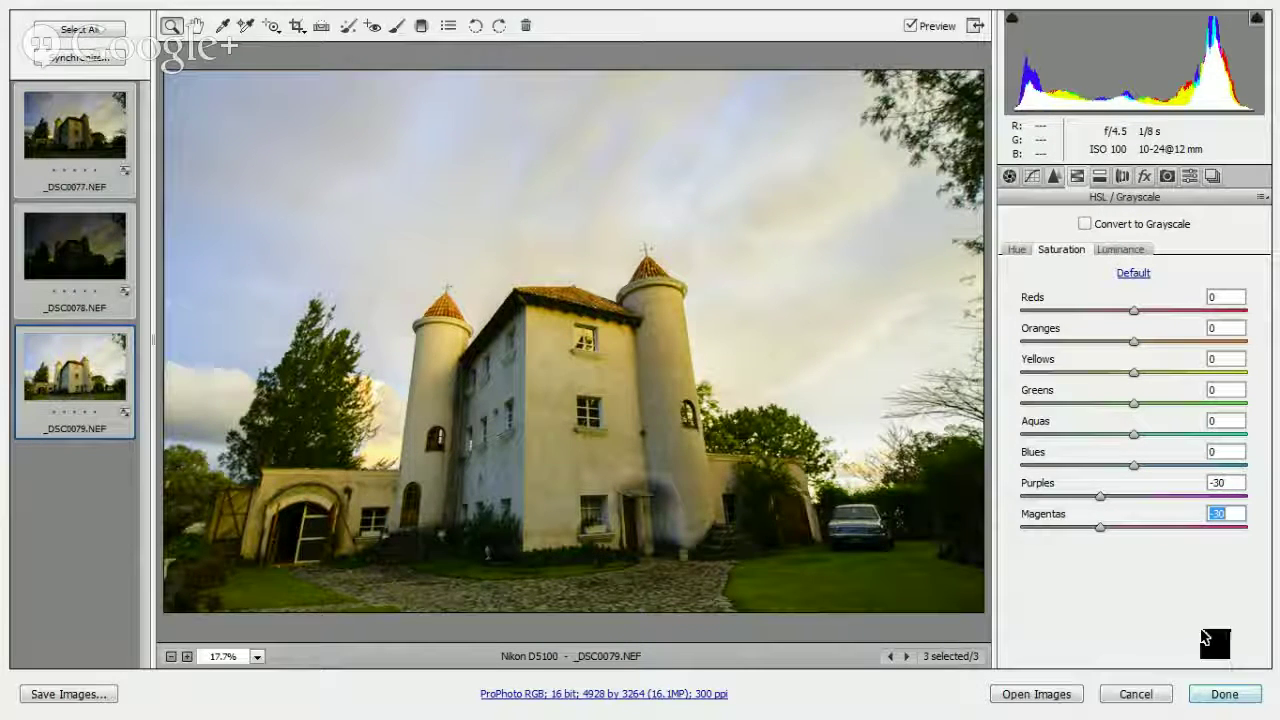
- Remove sharpening from all three selected images by setting the sharpening Amount to 0
click(1055, 178)
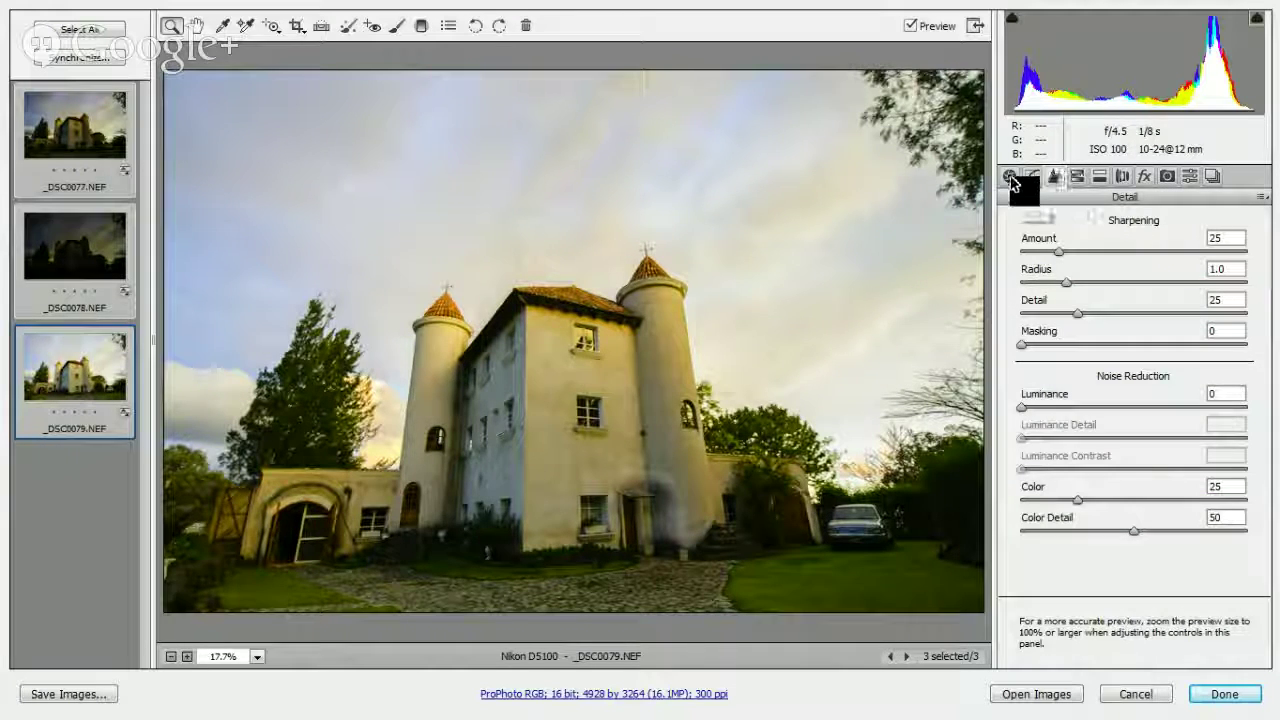
click(1010, 177)
click(1053, 178)
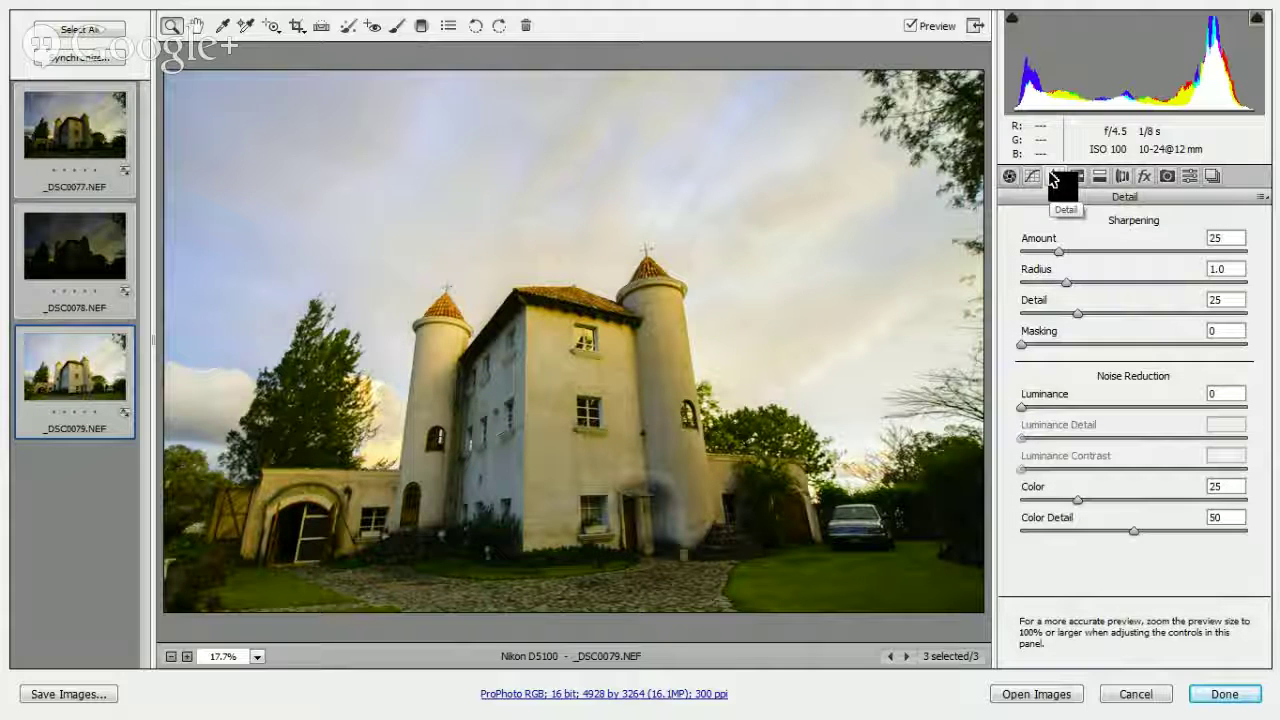
click(1226, 239)
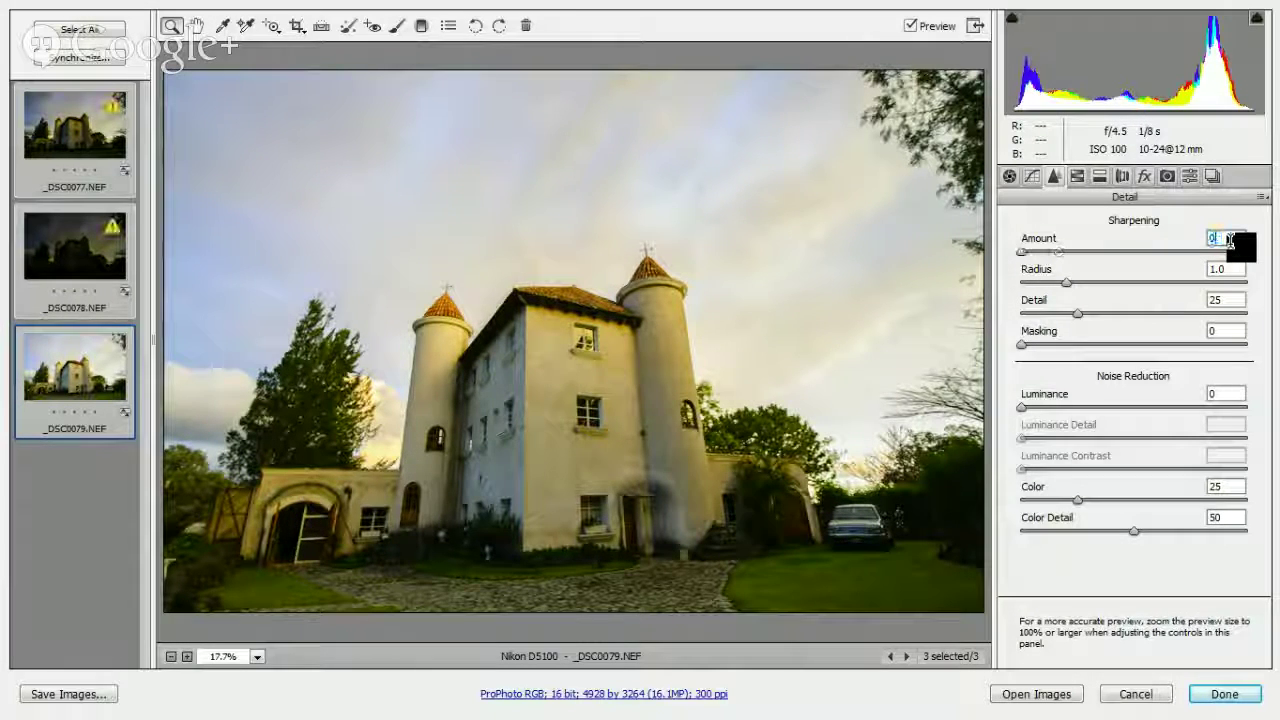
text(0)
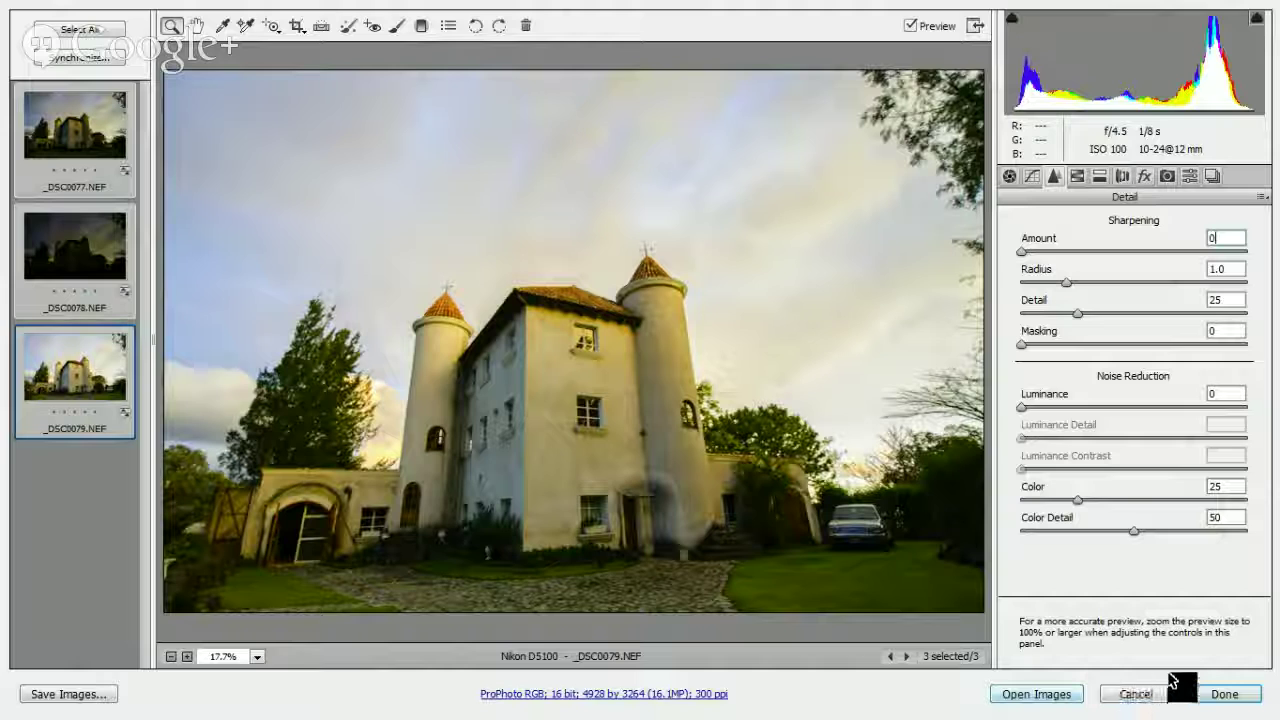
- Try a Defringe Purple Amount of 5 in the lens color corrections for all three selected images
click(1012, 177)
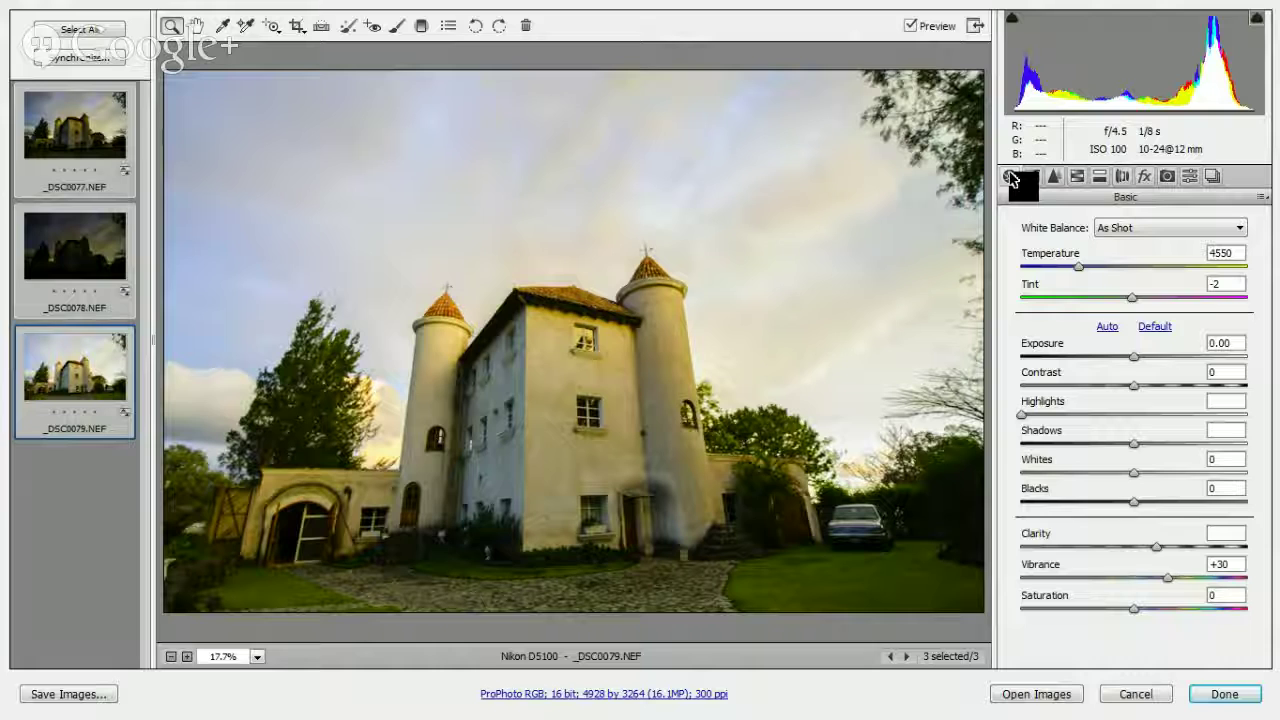
click(1122, 176)
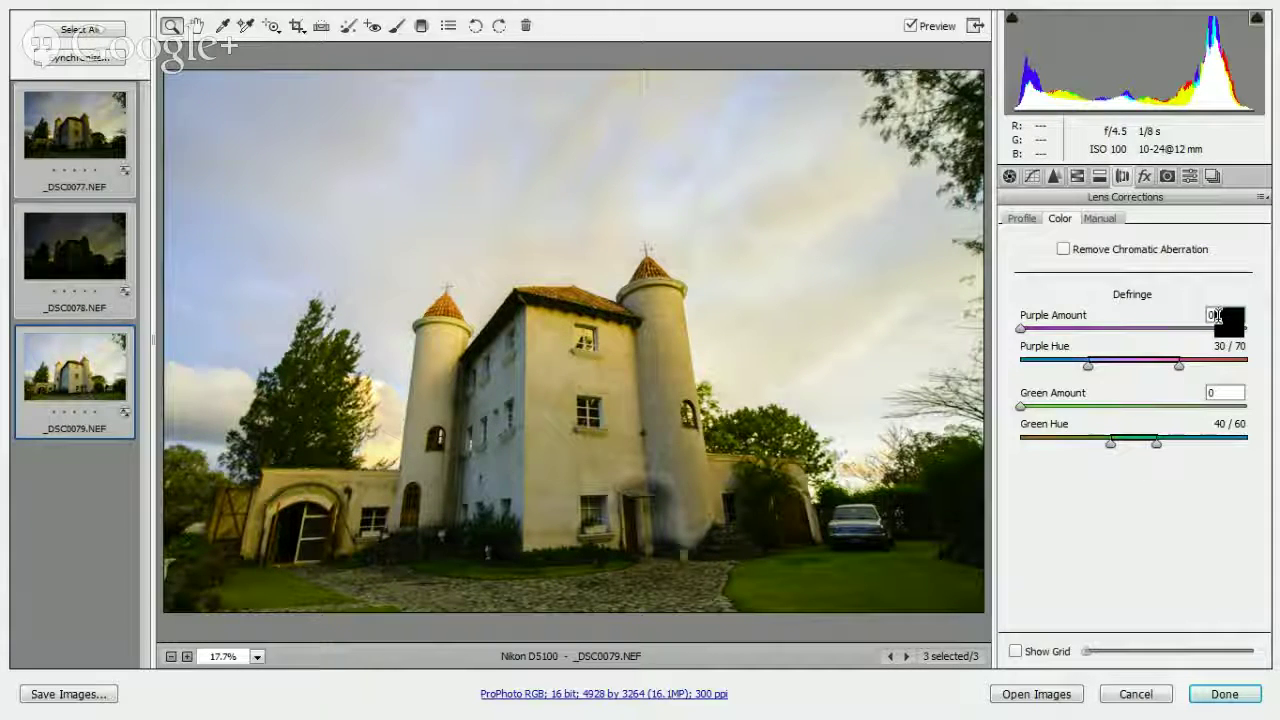
key(Up)
key(Up)
key(Up)
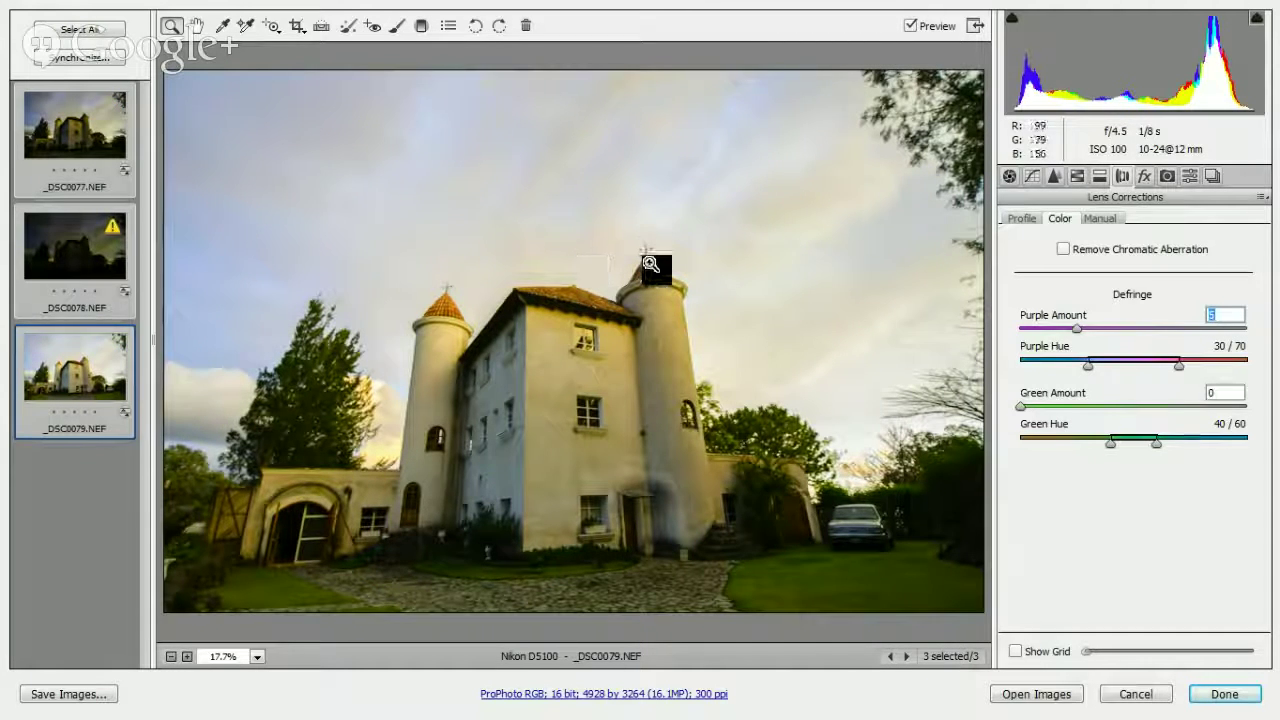
- Check the tower roof at 100% zoom and set the Defringe Purple Amount back to 0
right_click(652, 272)
click(686, 279)
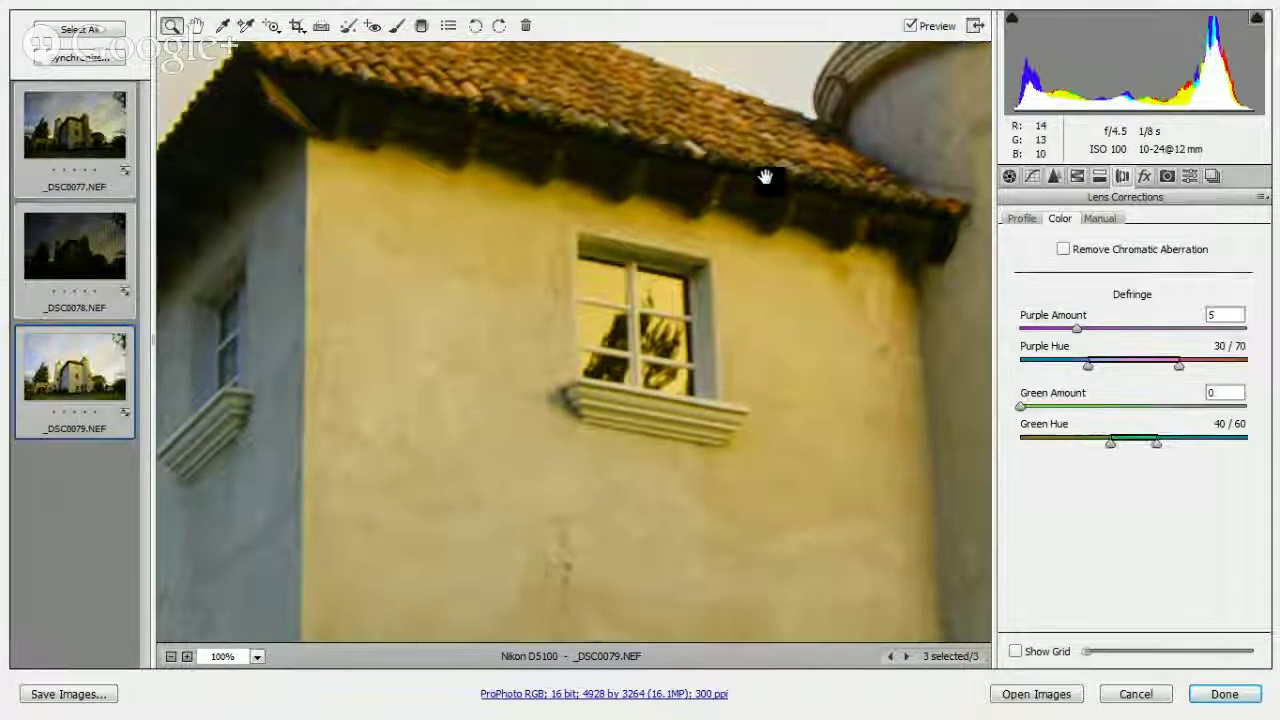
drag(766, 177, 406, 517)
drag(745, 187, 716, 318)
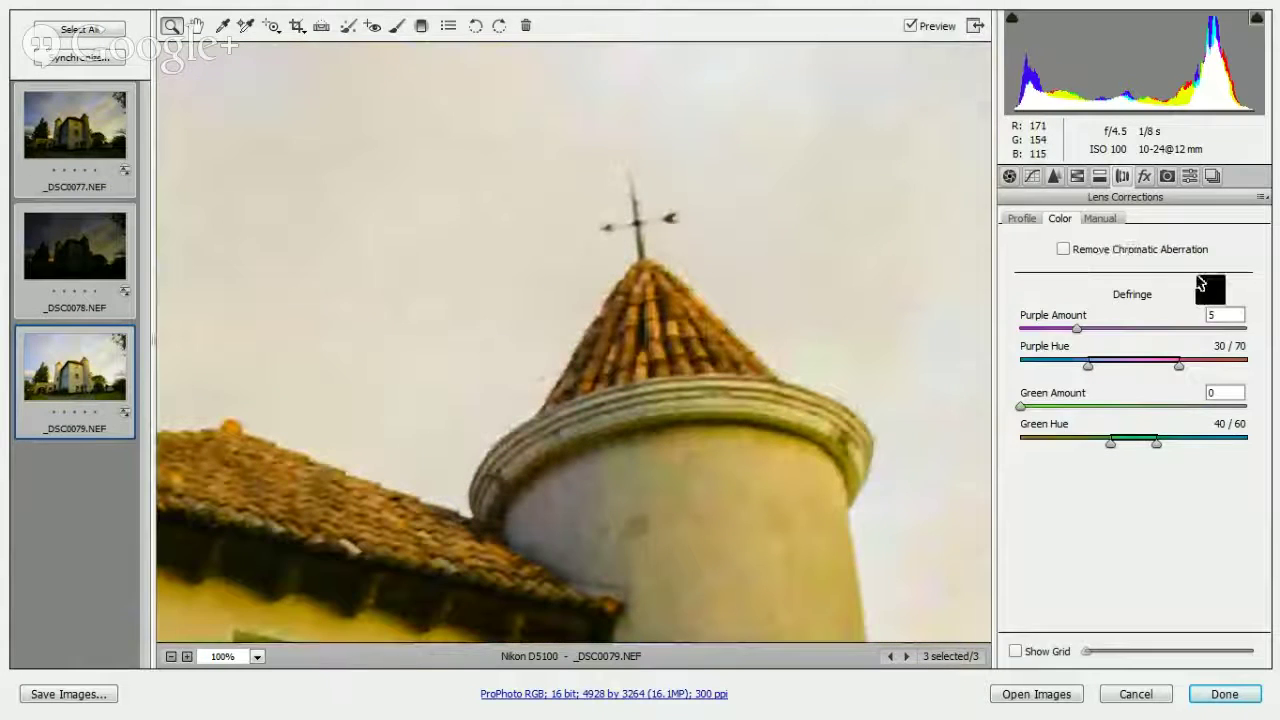
click(1236, 316)
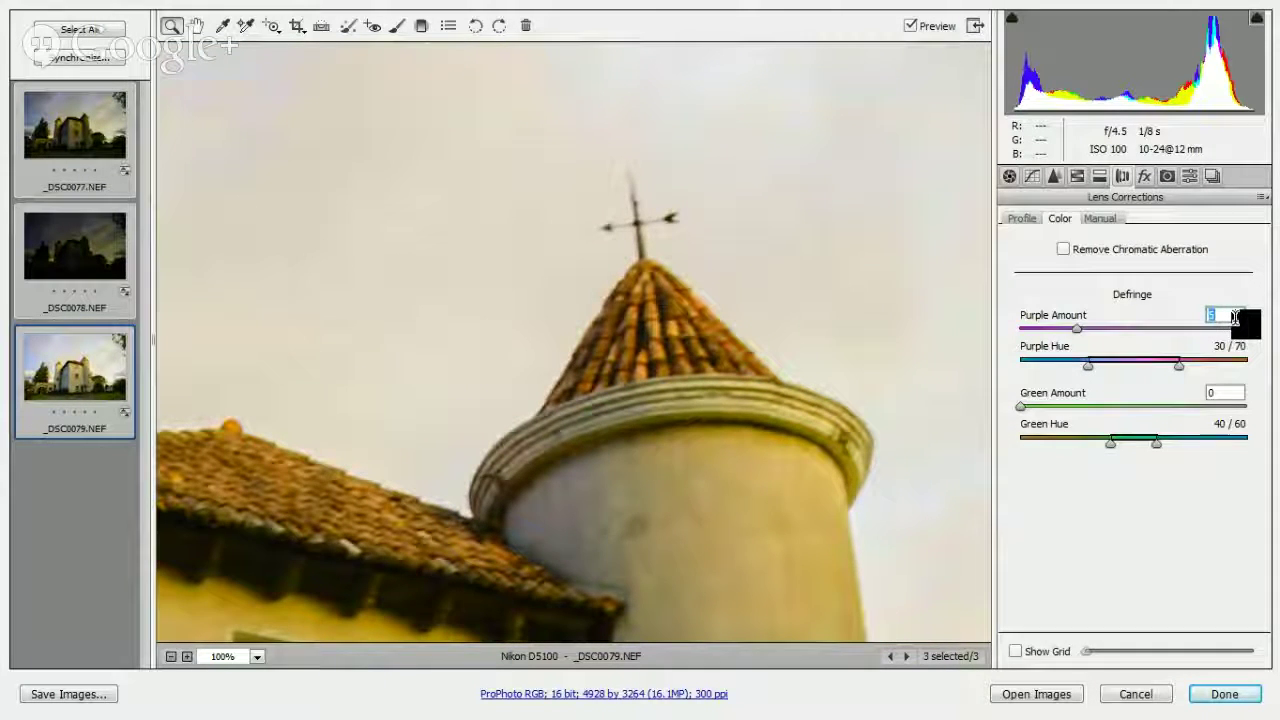
text(0)
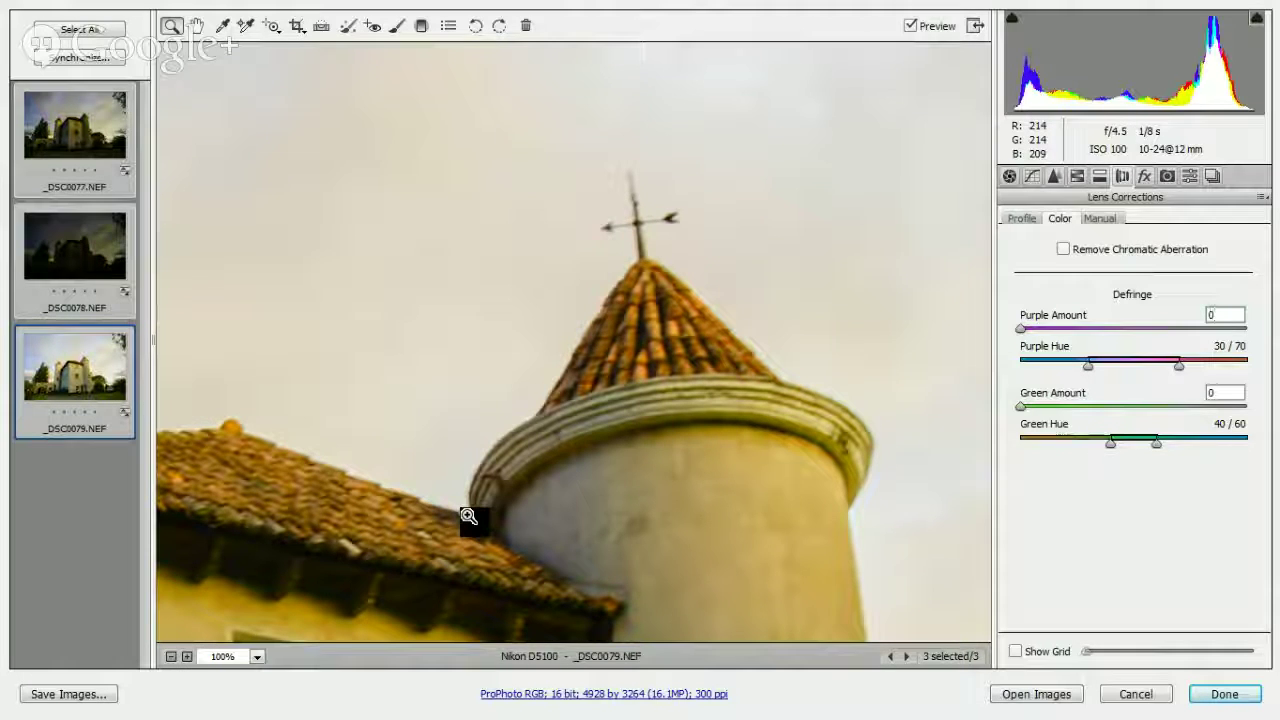
- Examine the edges of the castle's roofs and both towers against the sky for color fringing at 100% zoom
drag(451, 520, 820, 267)
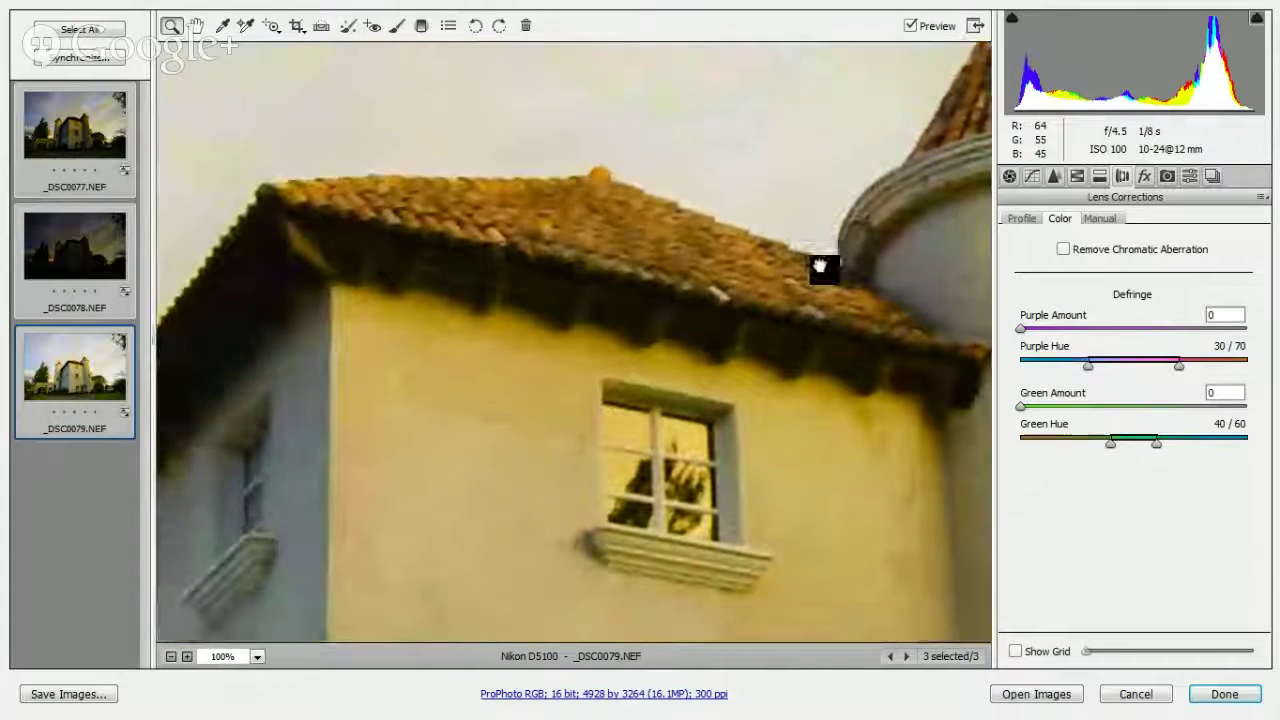
drag(549, 300, 820, 300)
drag(318, 396, 611, 509)
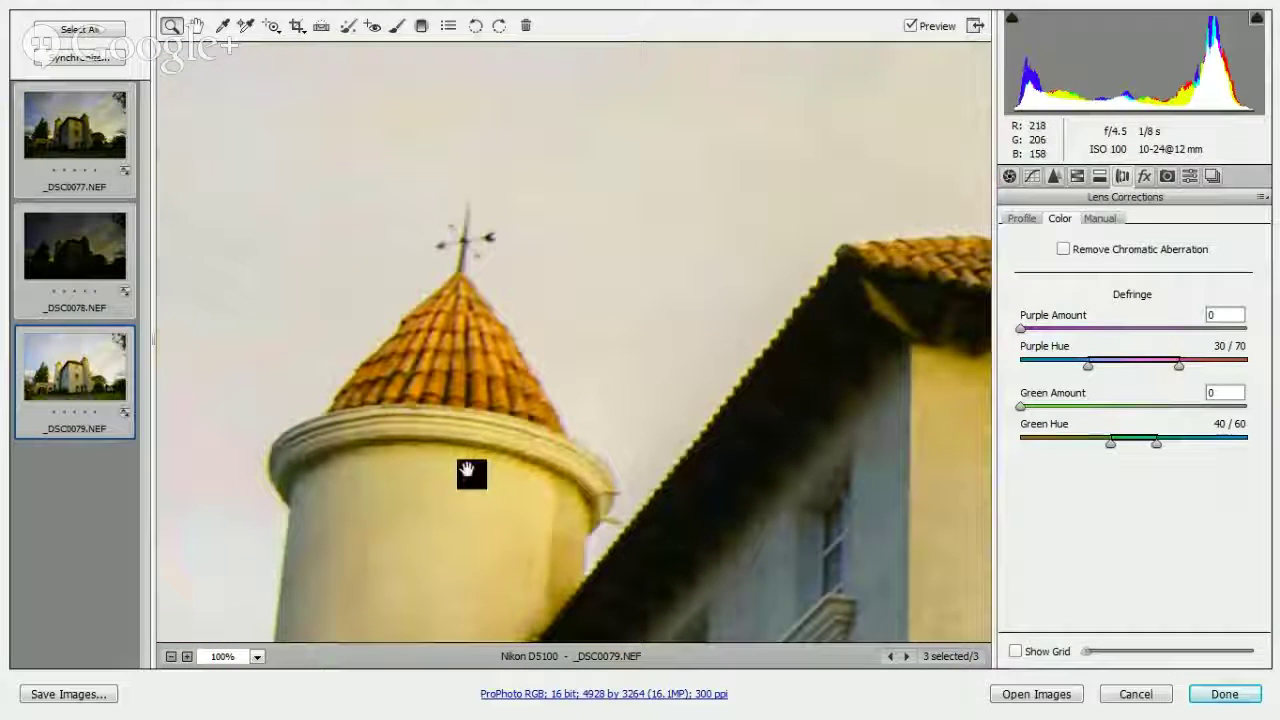
drag(489, 371, 470, 452)
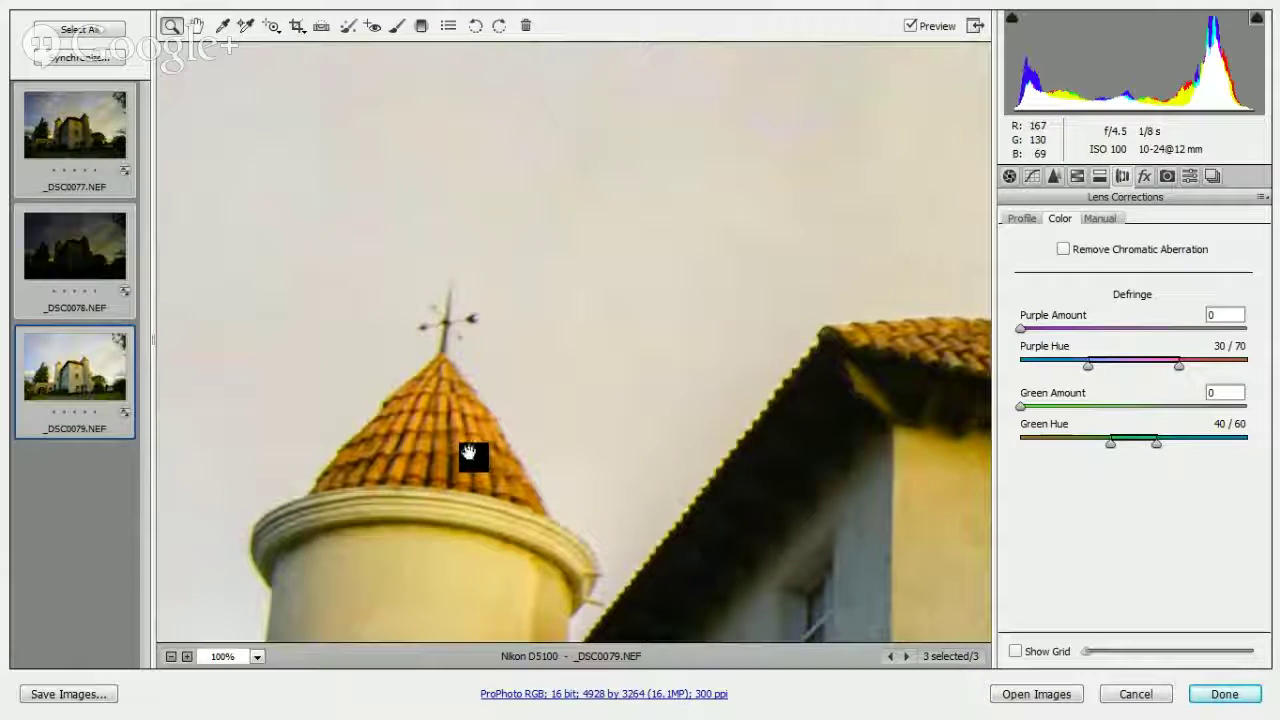
drag(686, 466, 369, 340)
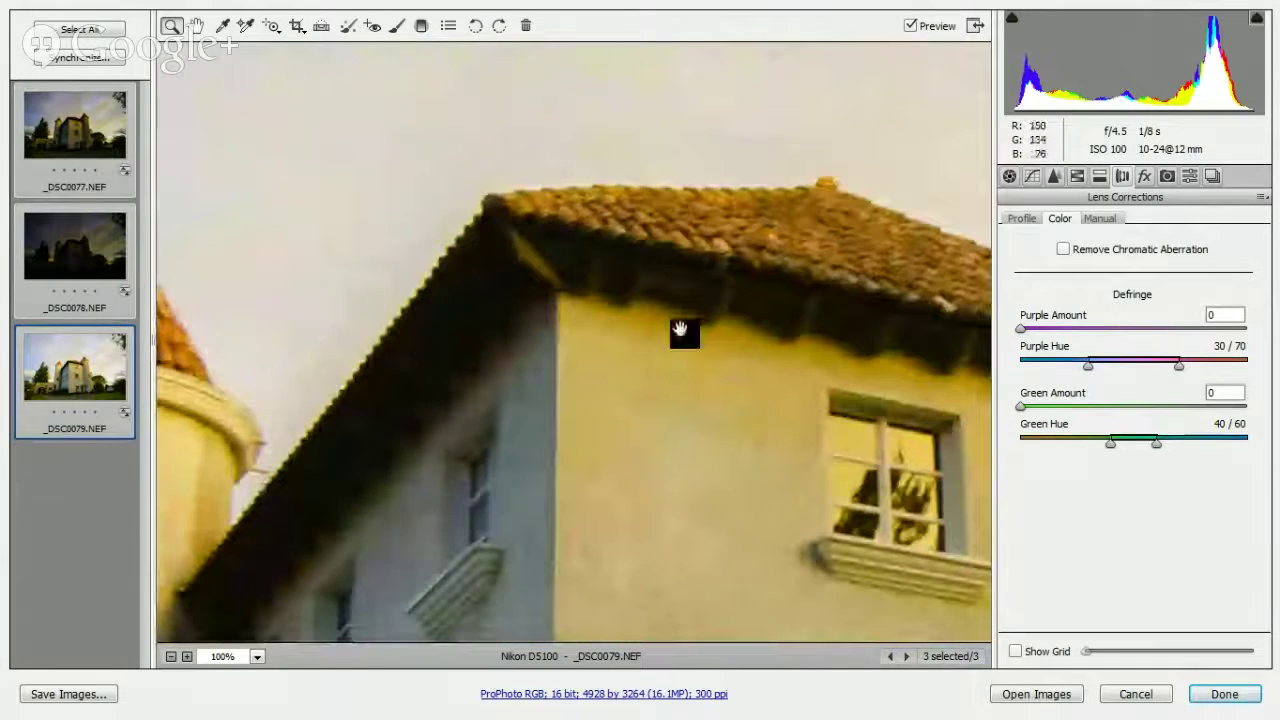
drag(680, 330, 334, 389)
drag(646, 371, 444, 400)
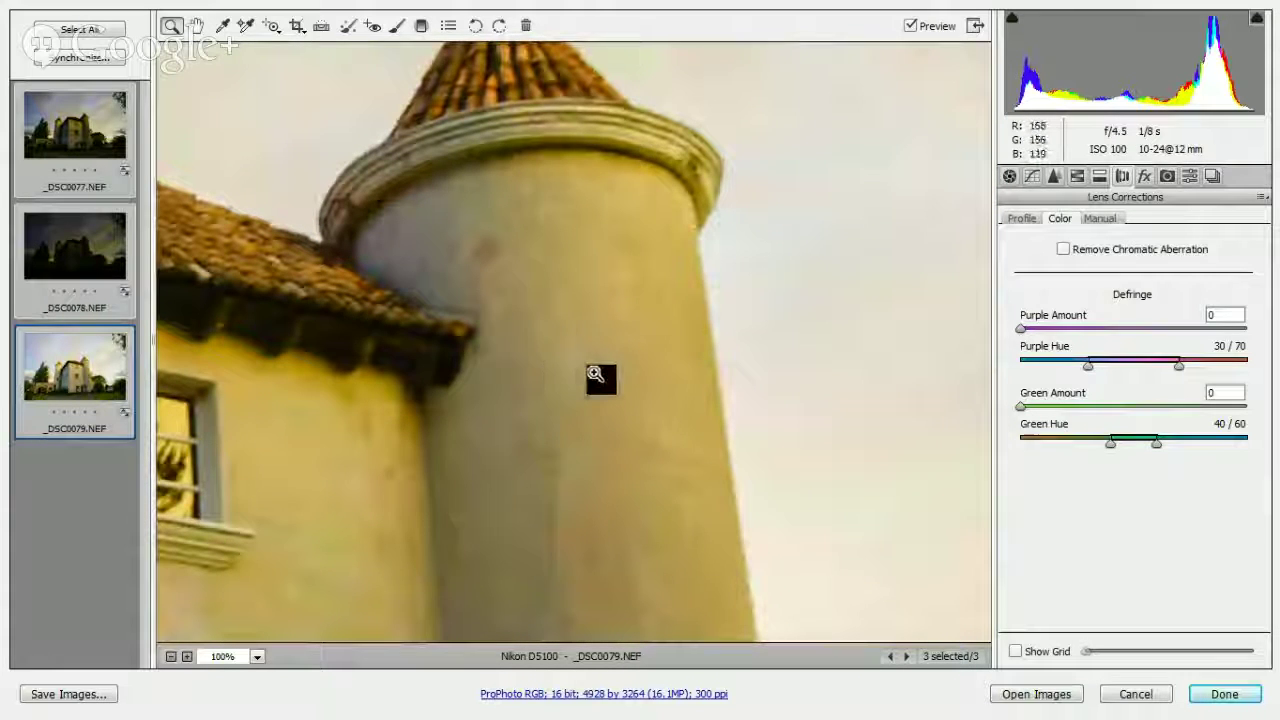
drag(731, 357, 403, 337)
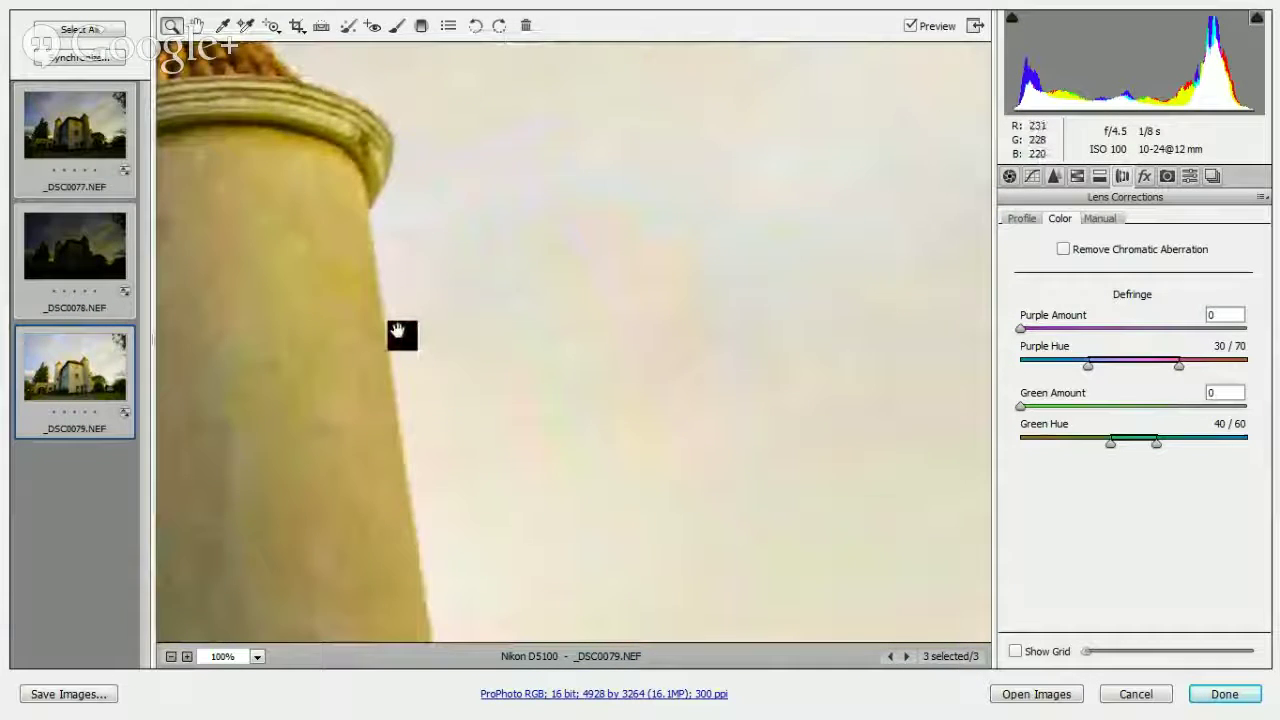
drag(554, 503, 583, 217)
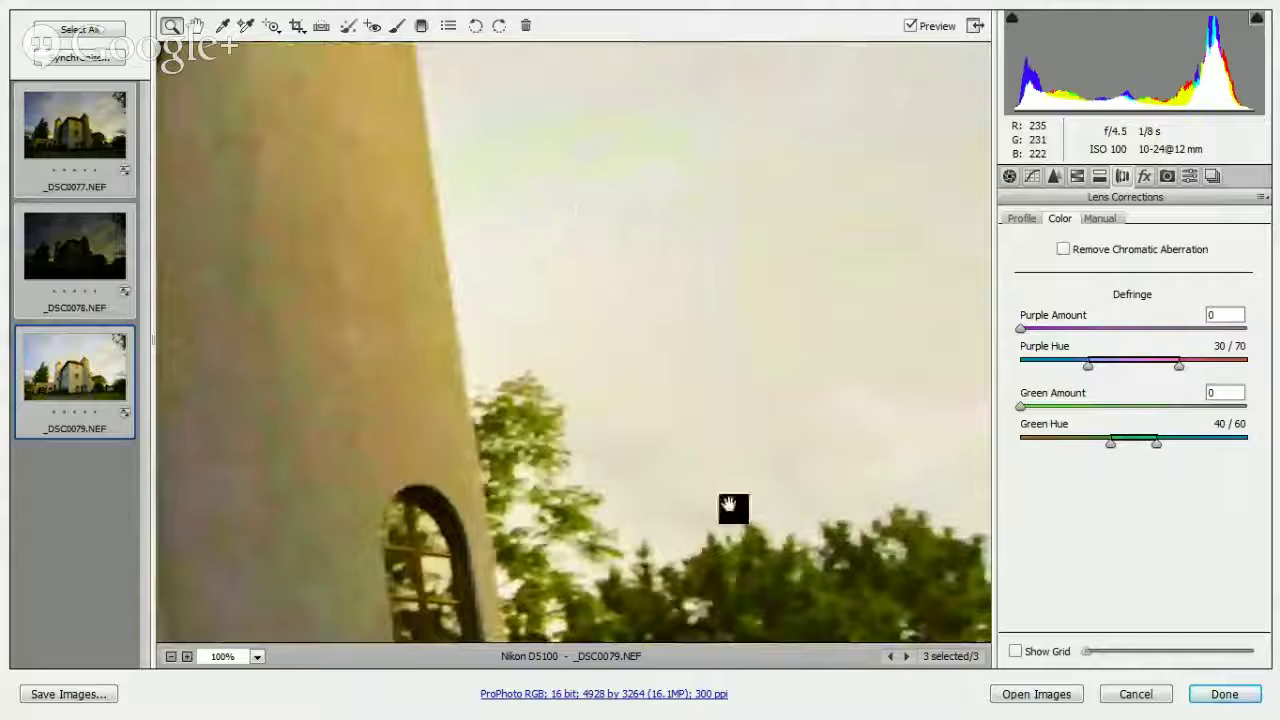
- Examine the treetops, bare branches and the area around the parked car for color fringing at 100% zoom
drag(733, 508, 491, 337)
drag(809, 480, 597, 303)
drag(840, 503, 594, 373)
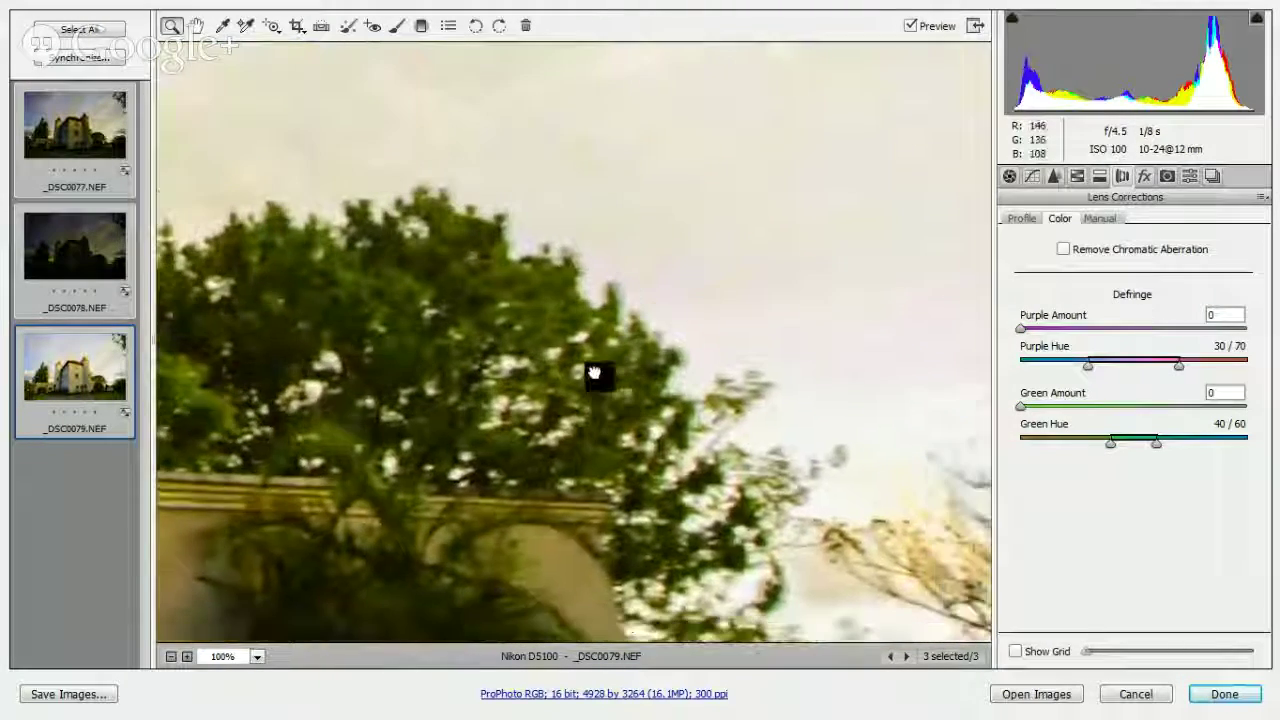
drag(894, 411, 573, 447)
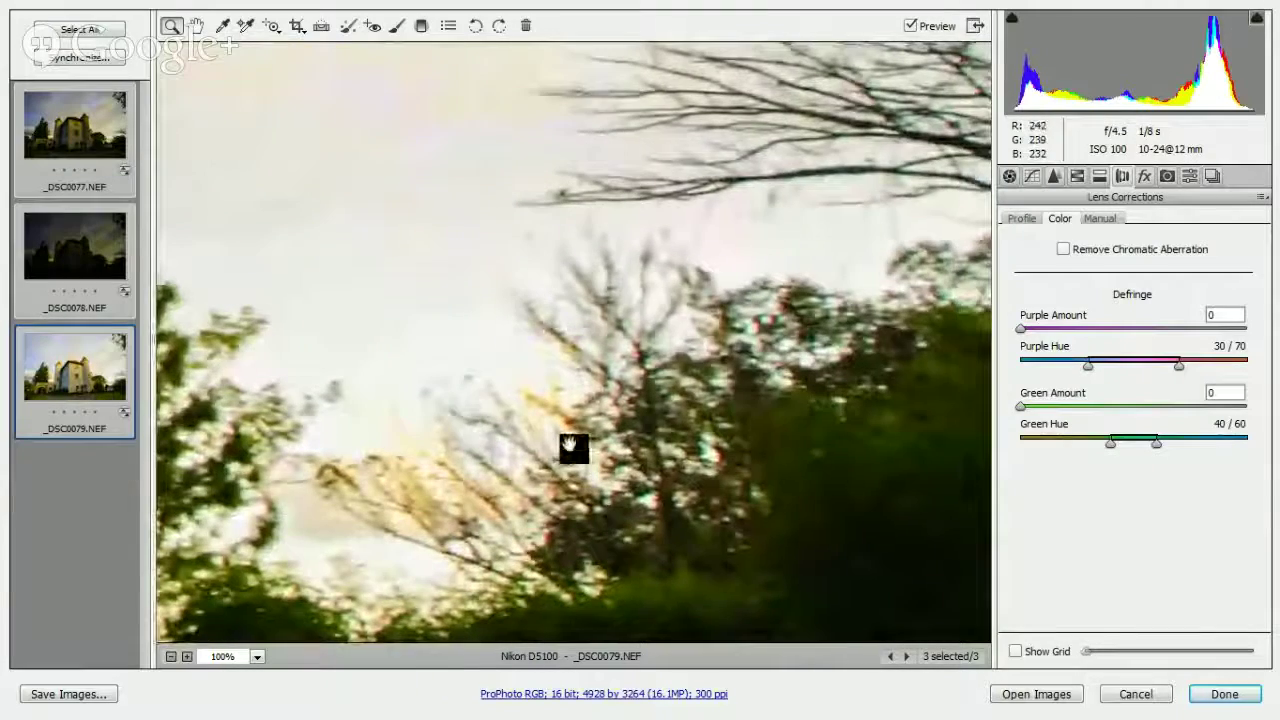
drag(963, 209, 731, 466)
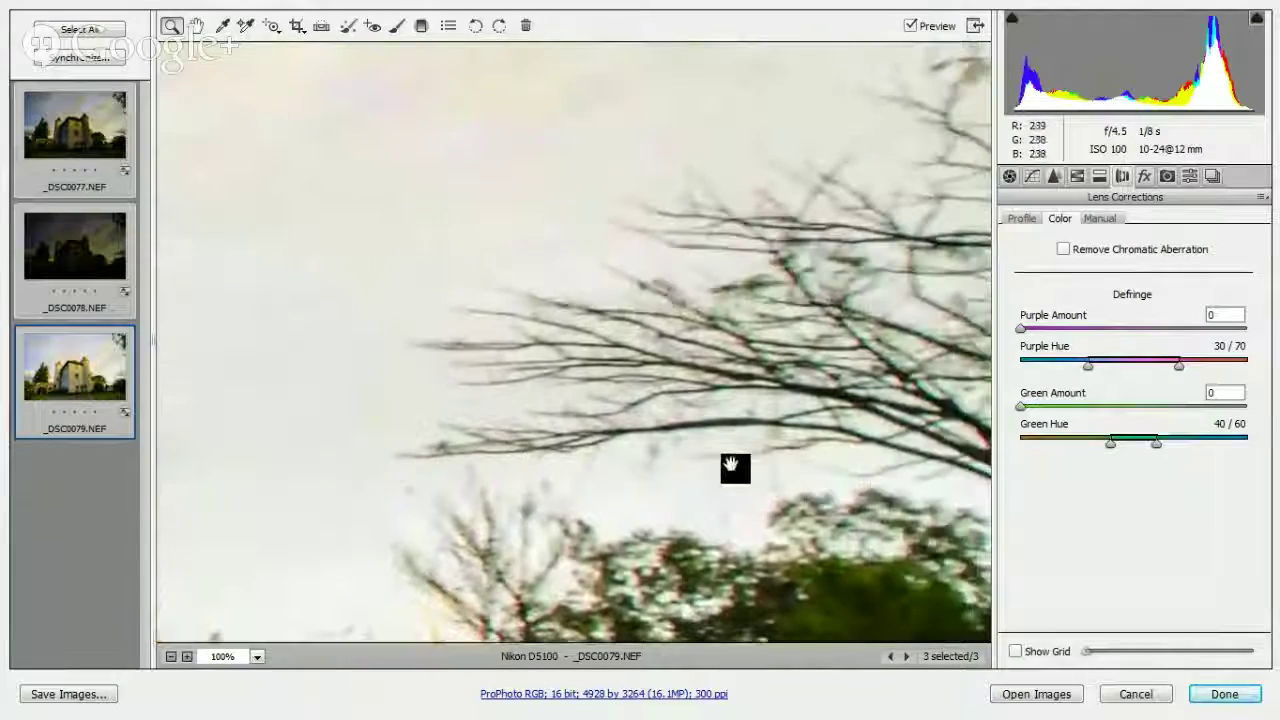
drag(783, 343, 820, 477)
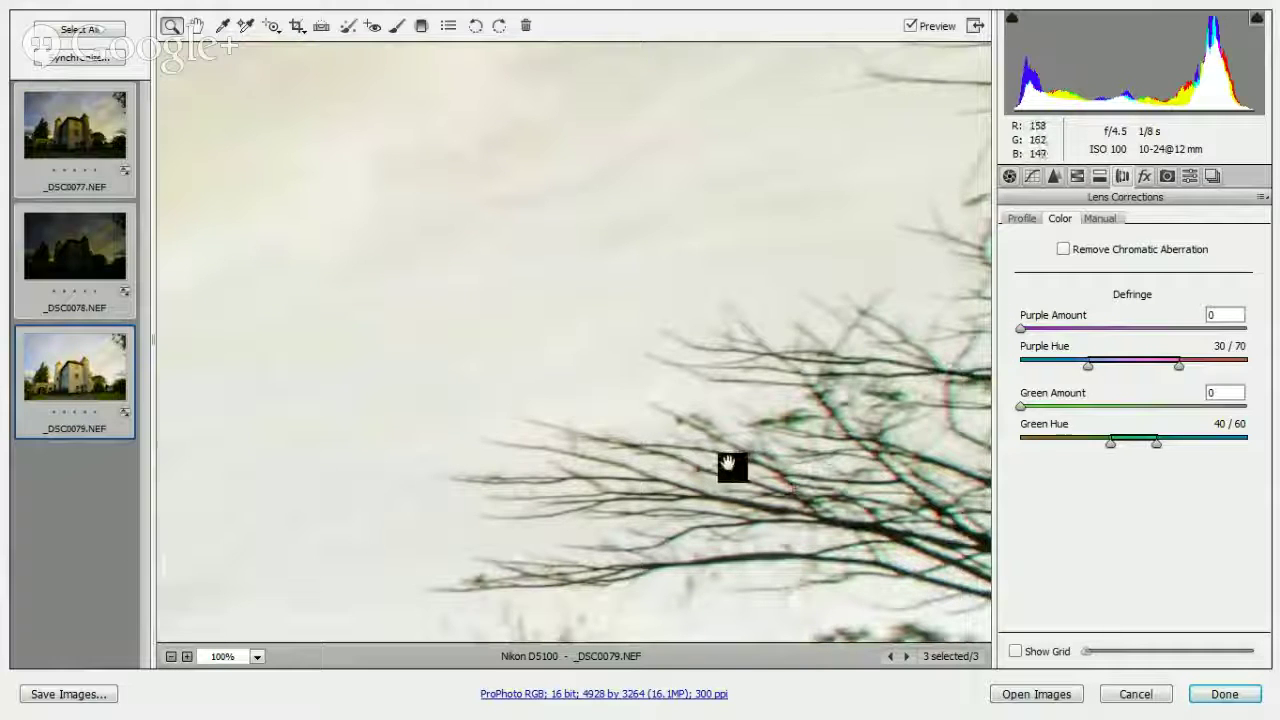
drag(731, 463, 965, 225)
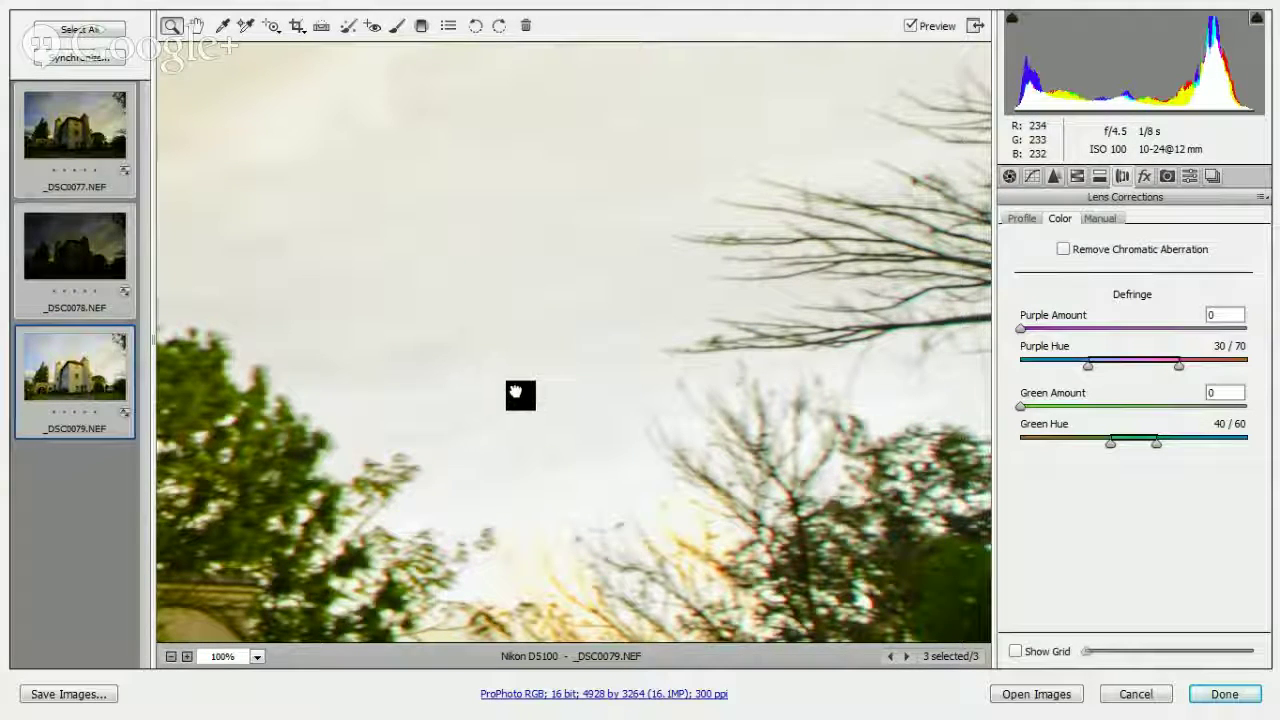
drag(515, 393, 686, 260)
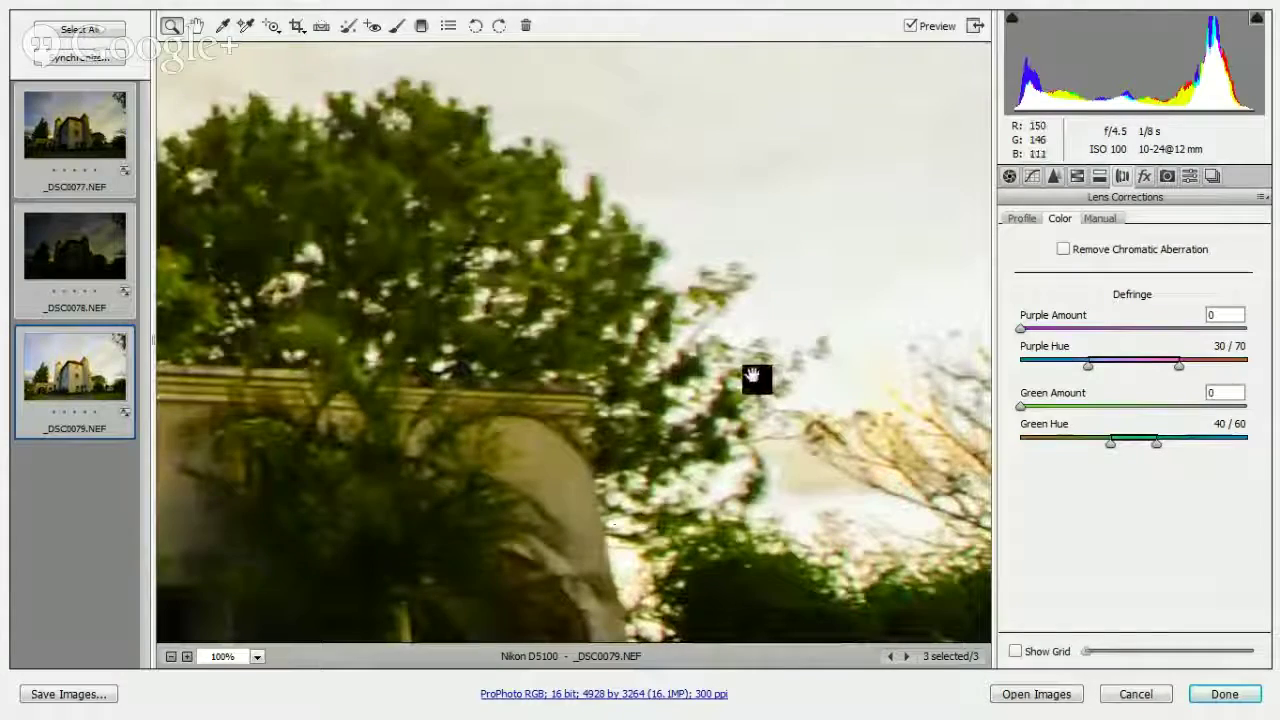
drag(749, 374, 686, 186)
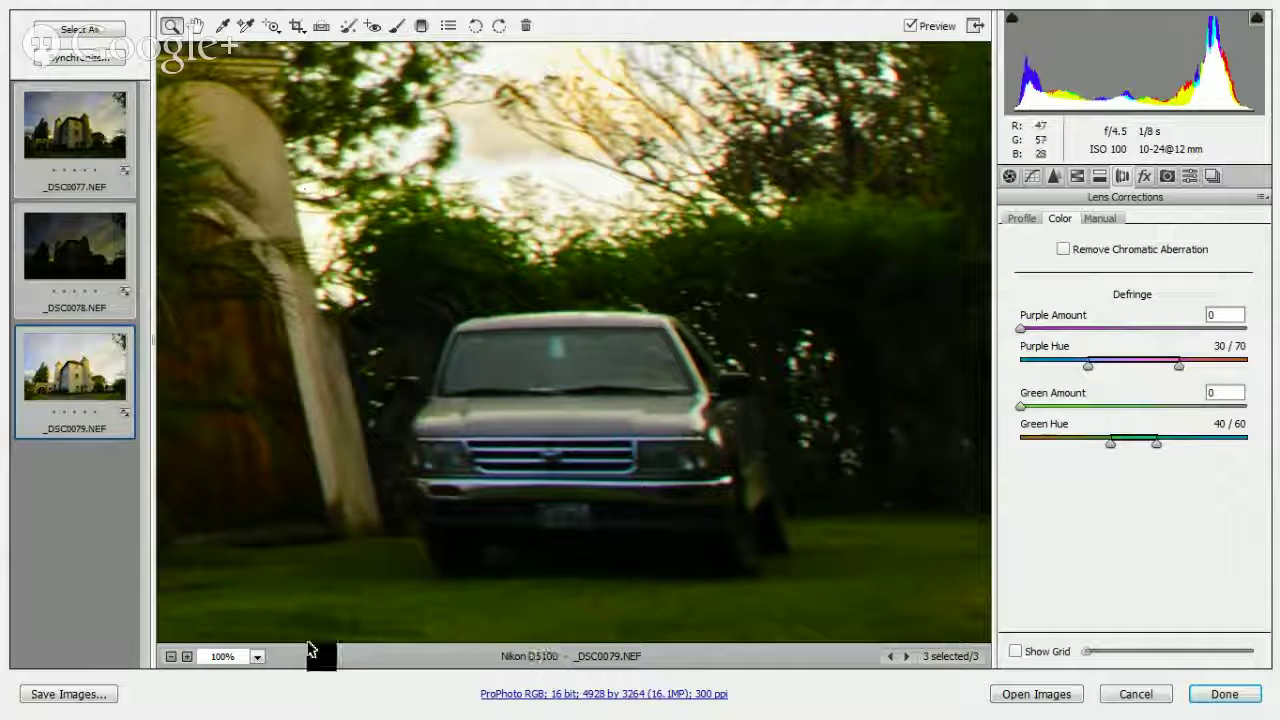
- Return the preview to 25% zoom, then save the raw adjustments for all three images without opening them
click(171, 658)
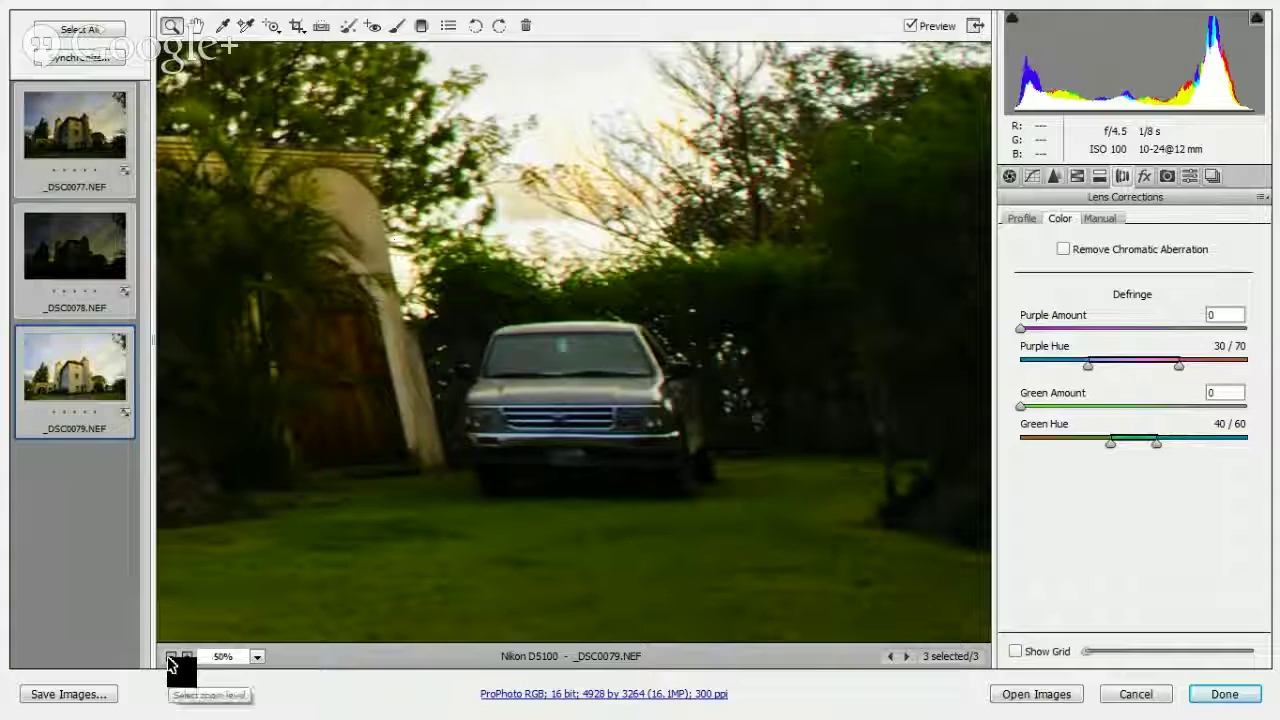
click(170, 661)
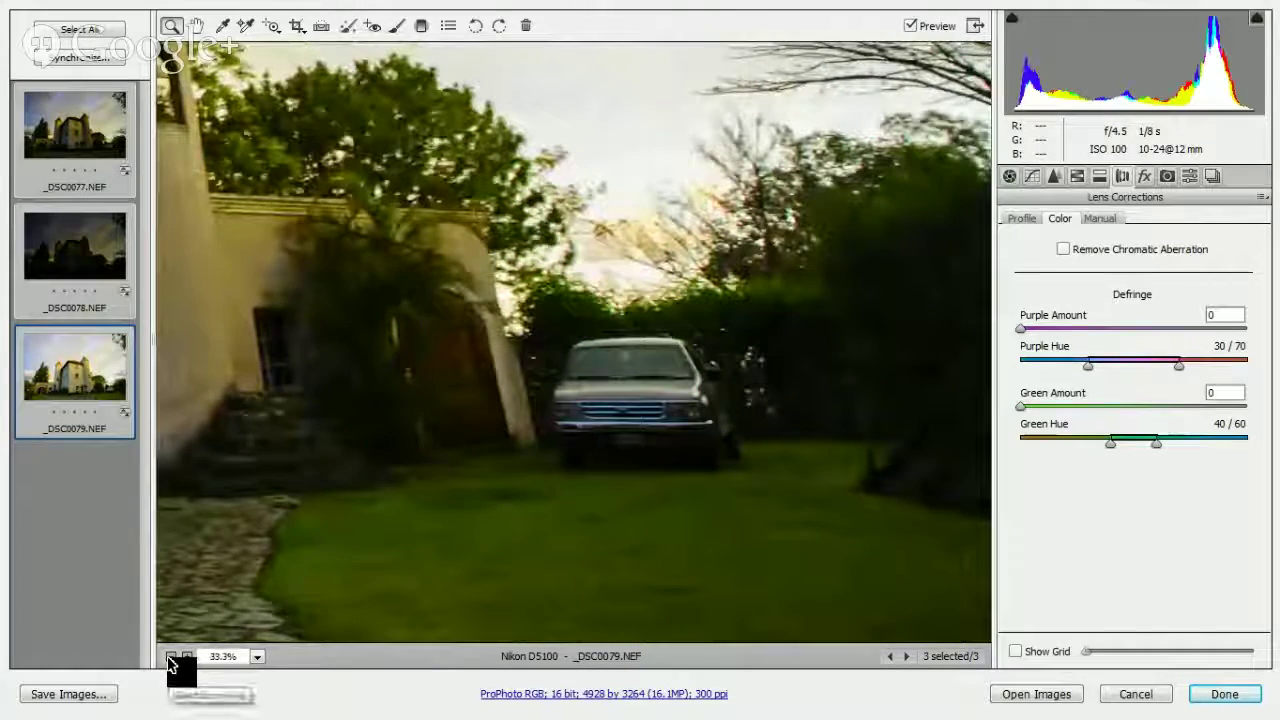
click(171, 660)
click(171, 660)
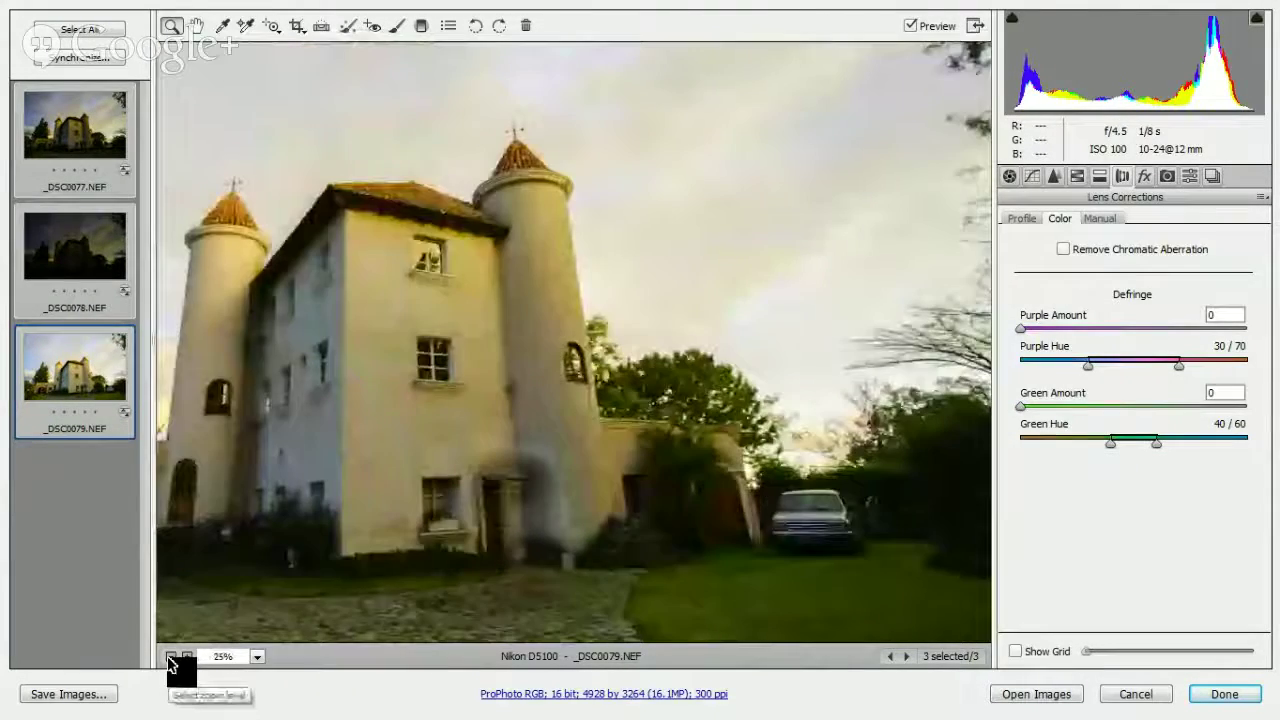
click(171, 660)
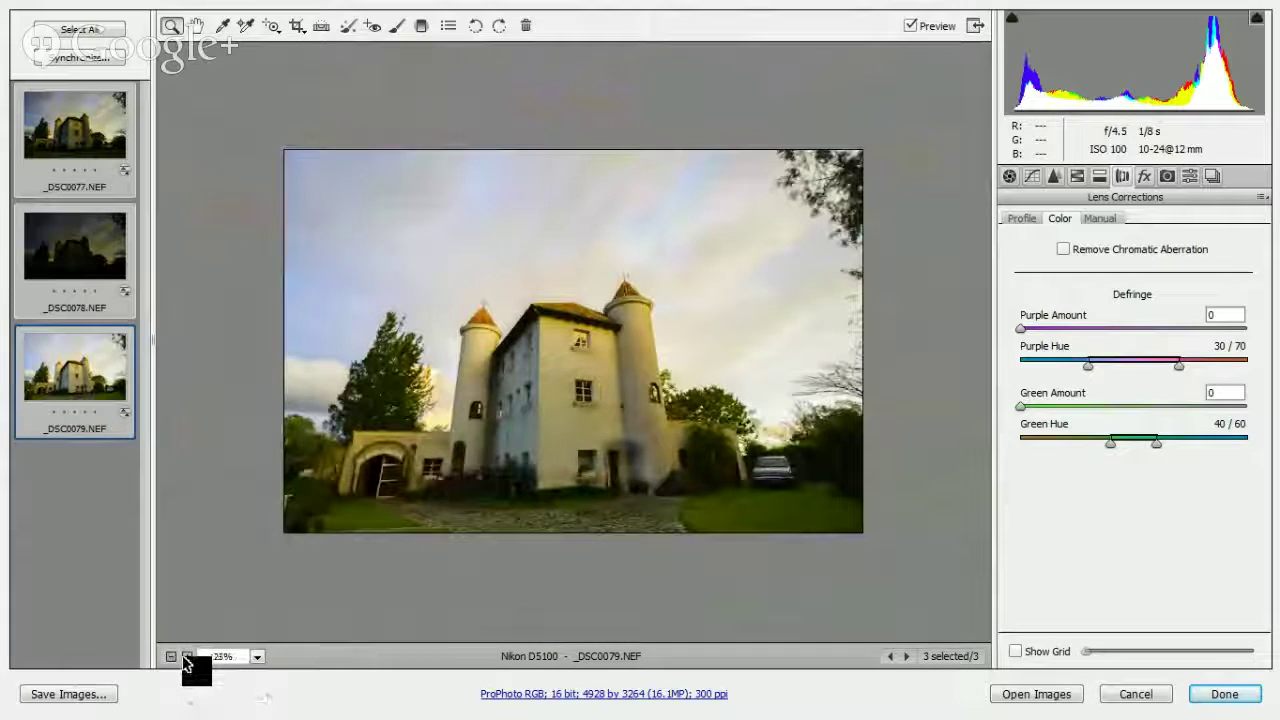
click(186, 657)
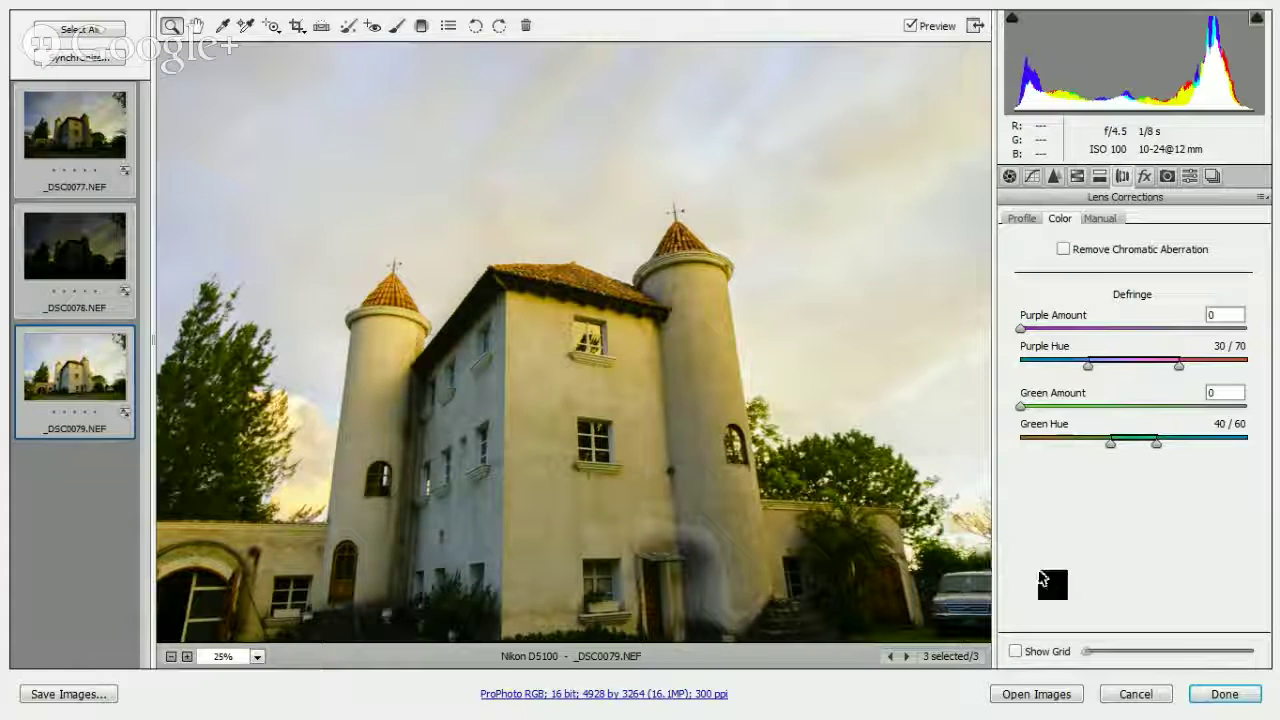
click(1215, 703)
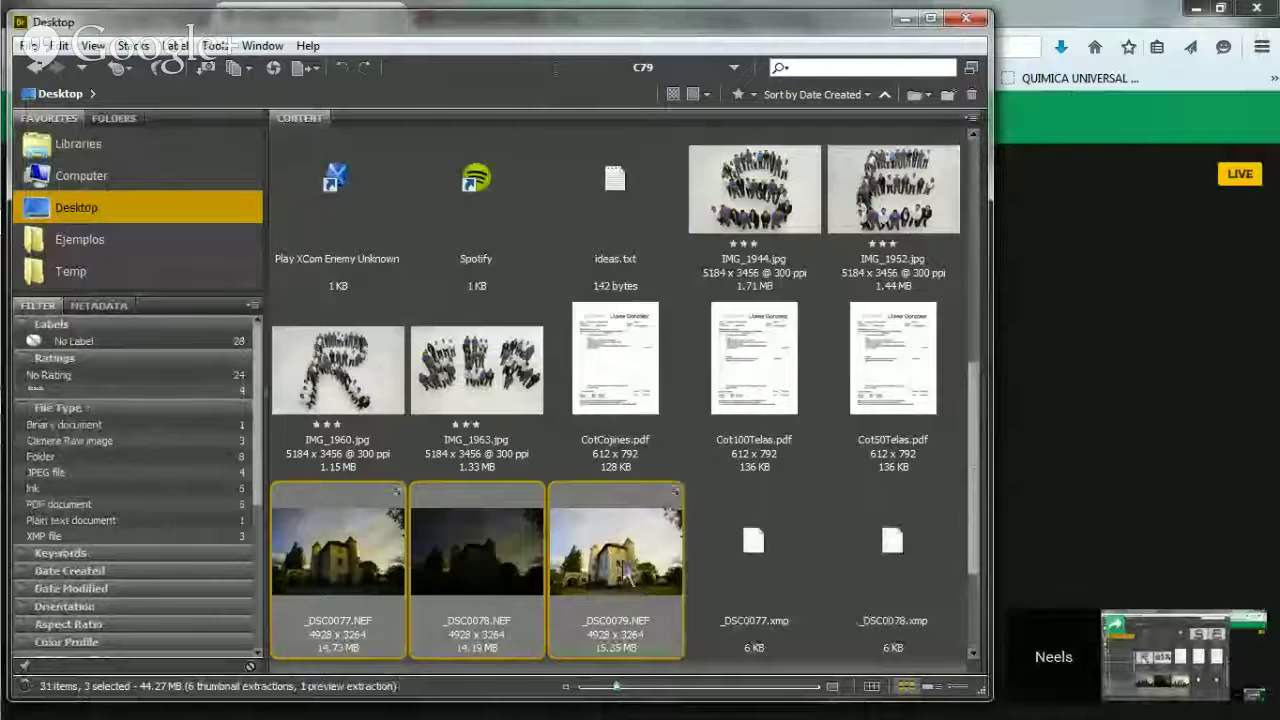
- Send the three selected castle NEF files from Bridge to Photoshop's Merge to HDR Pro
right_click(620, 569)
click(216, 46)
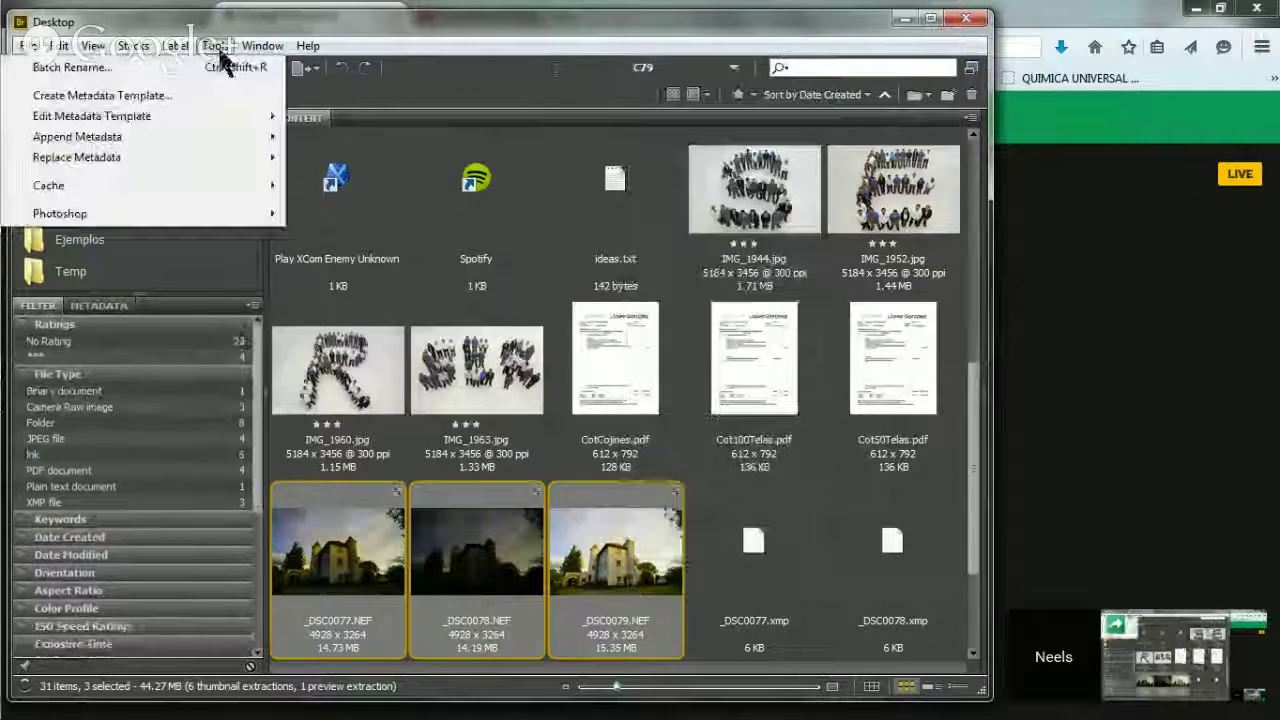
mouse_move(195, 215)
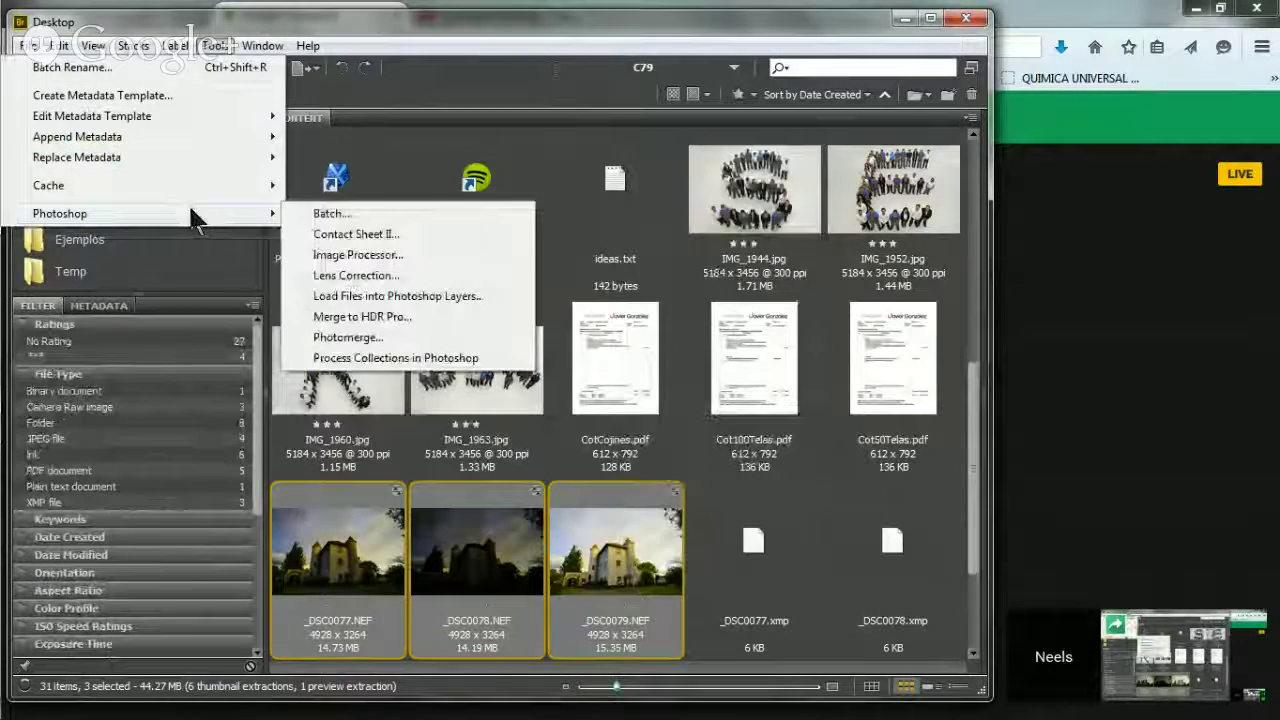
click(369, 318)
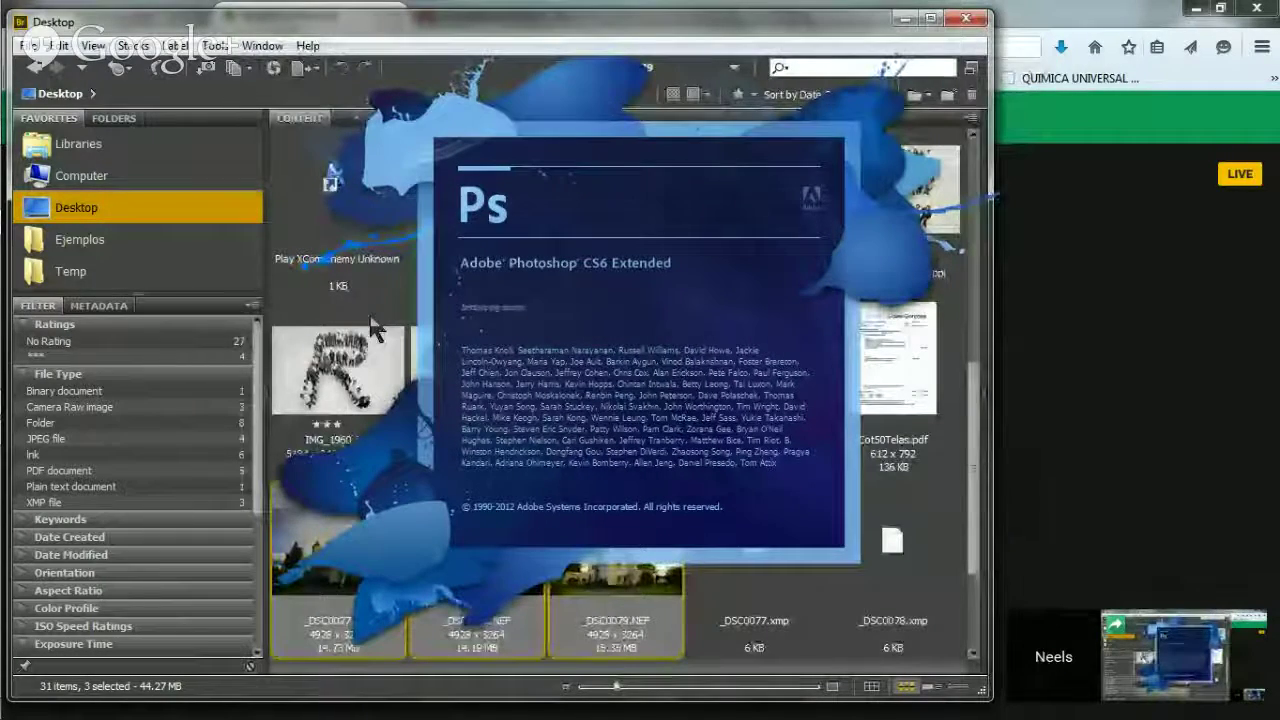
click(905, 21)
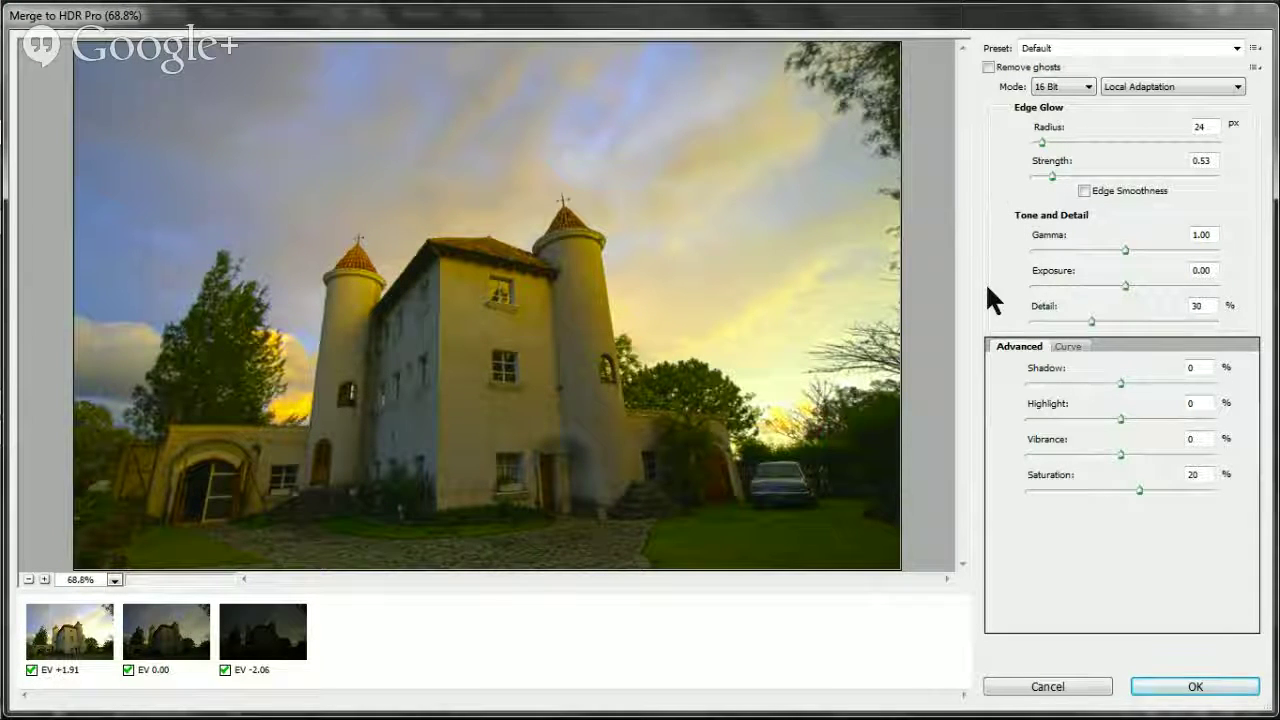
- Try lowering the merged HDR image's Shadow value to -90%
click(1196, 373)
key(shift+Down)
key(shift+Down)
key(shift+Down)
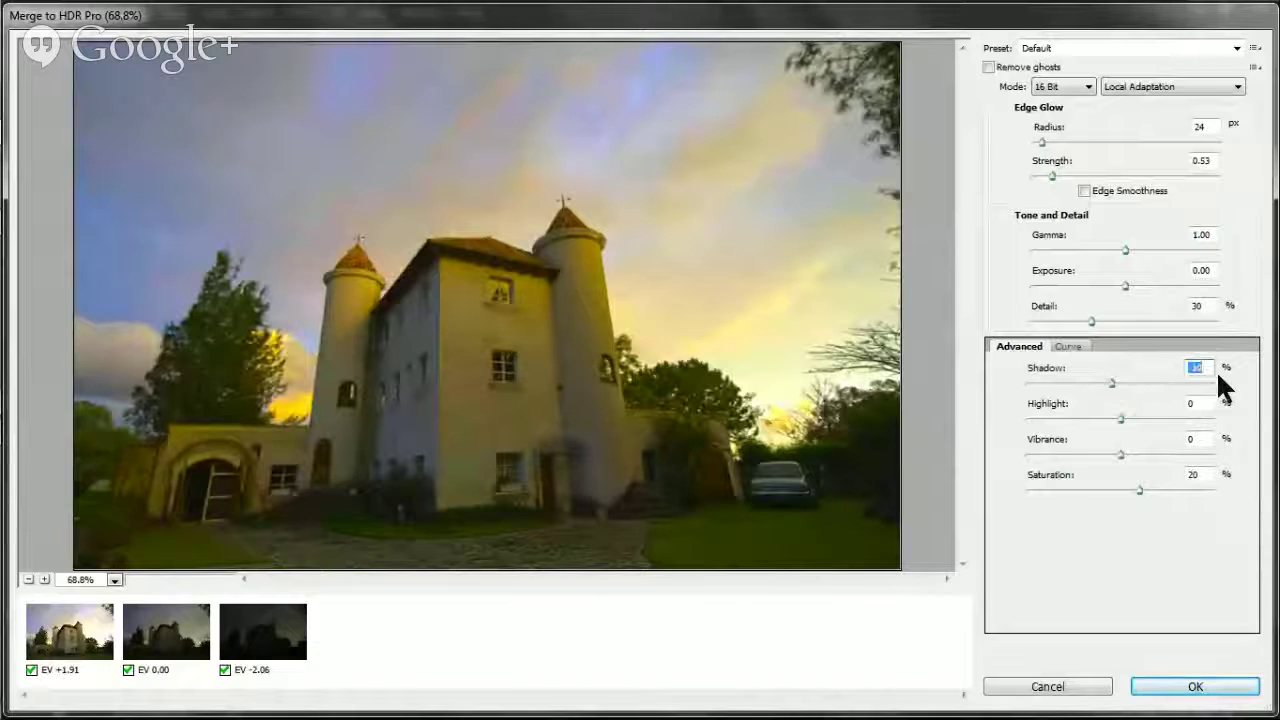
key(shift+Down)
key(shift+Down)
key(shift+Down)
key(shift+Down)
key(shift+Down)
key(shift+Down)
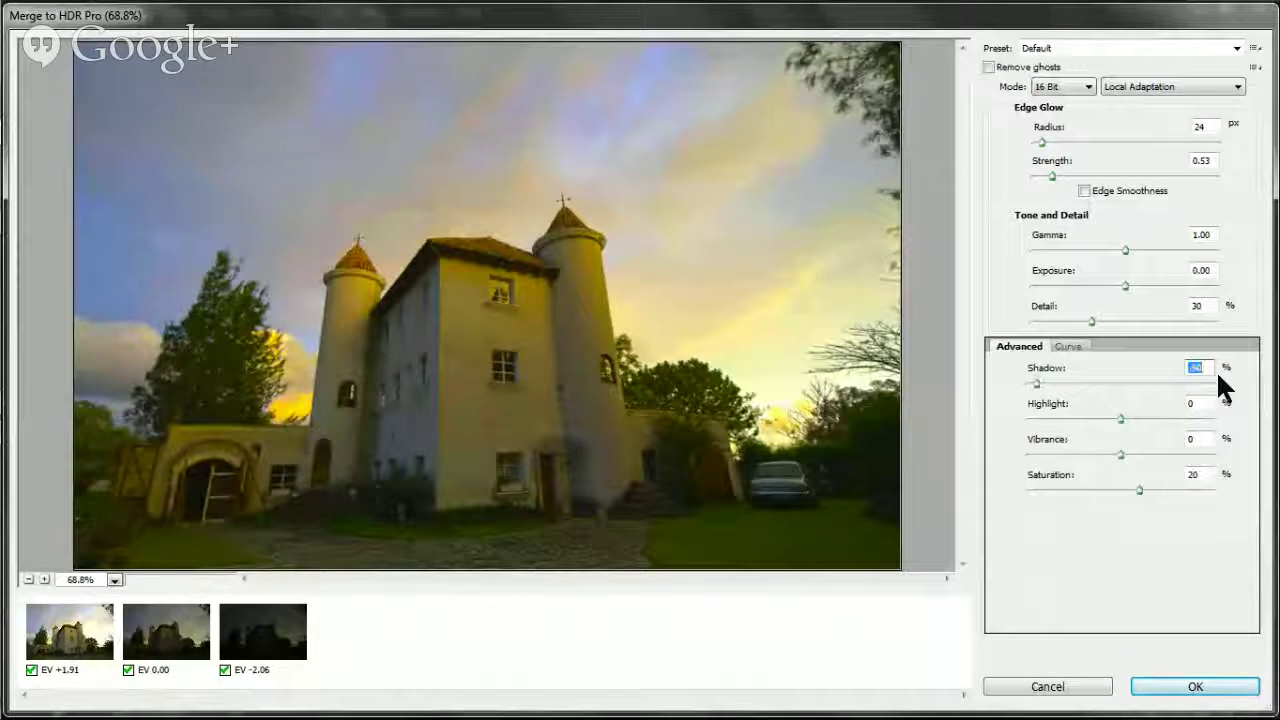
- Raise the merged HDR image's Shadow value to 100%
key(shift+Up)
key(shift+Up)
key(shift+Up)
key(shift+Up)
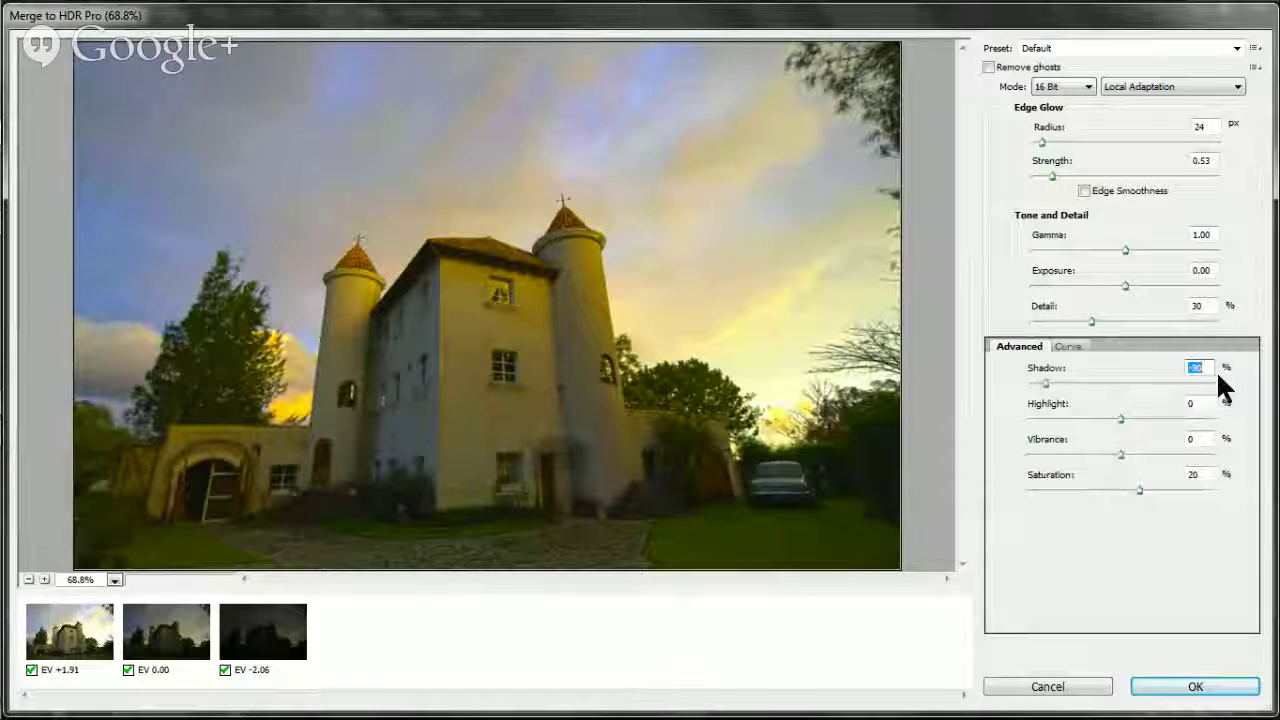
key(shift+Up)
key(shift+Up)
key(shift+Up)
key(shift+Up)
key(shift+Up)
key(shift+Up)
key(shift+Up)
key(shift+Up)
key(shift+Up)
key(shift+Up)
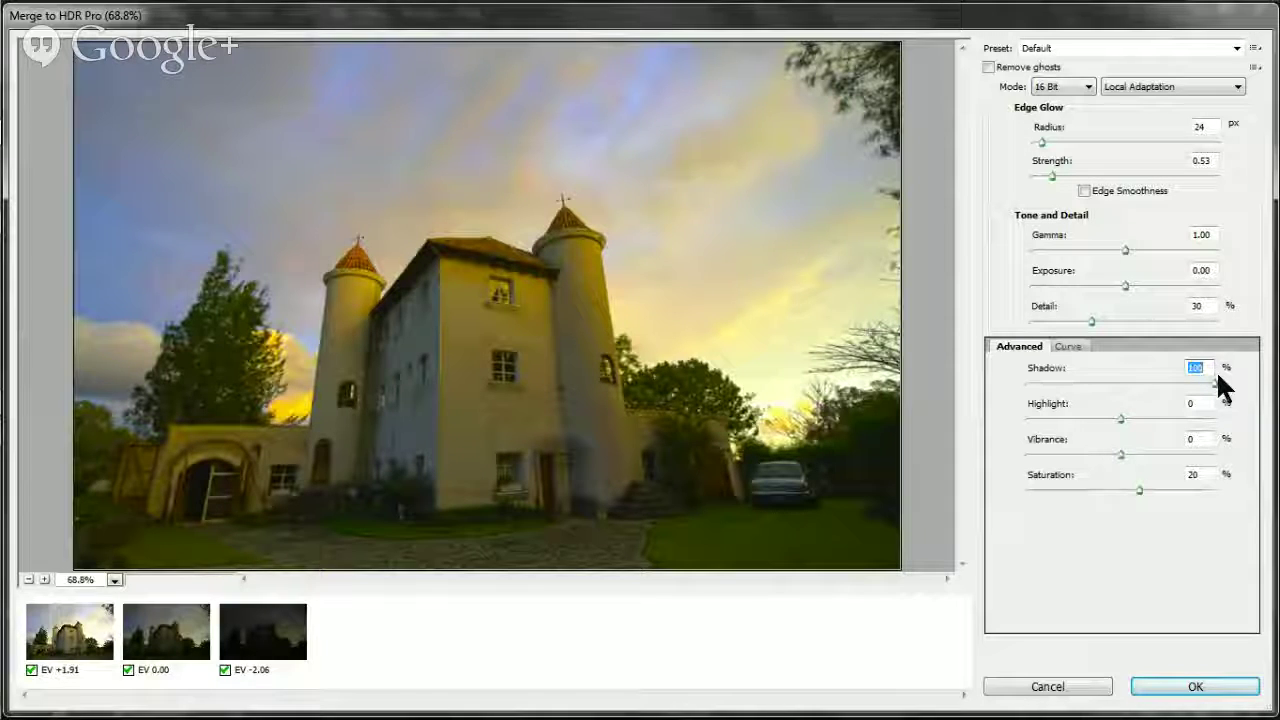
- Lower the merged HDR image's Shadow value to -100%
click(1201, 440)
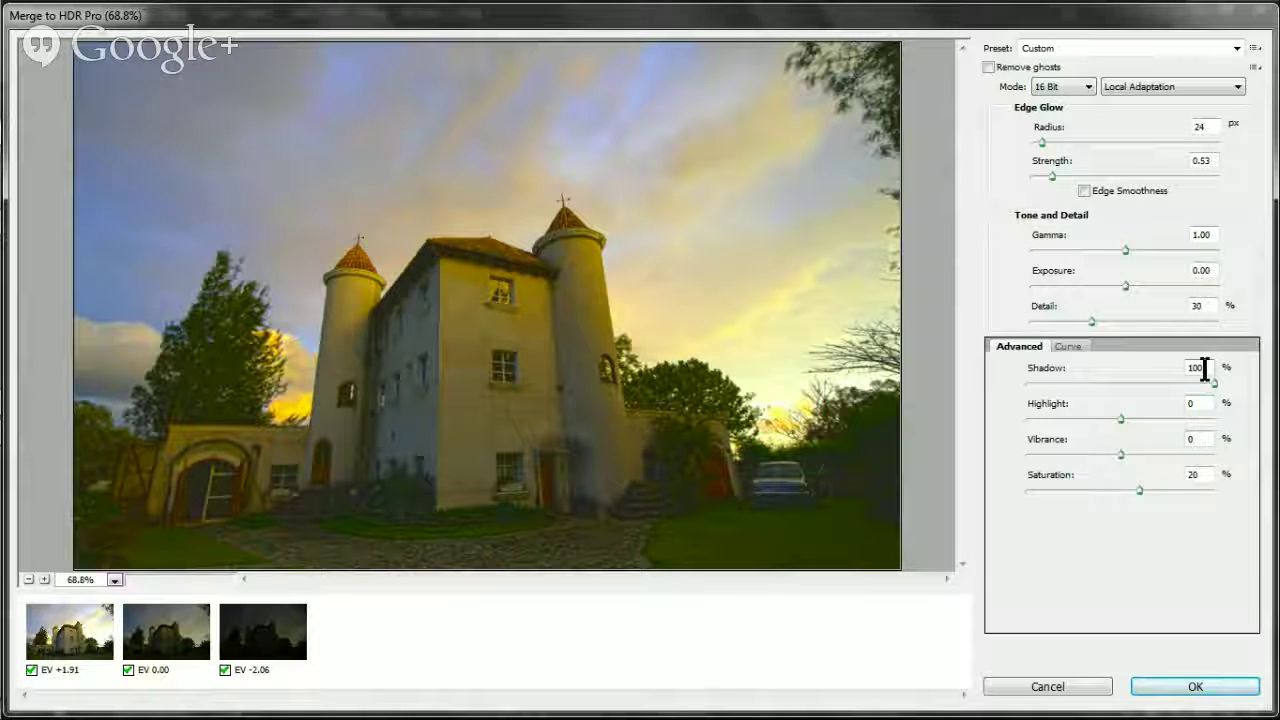
click(1028, 381)
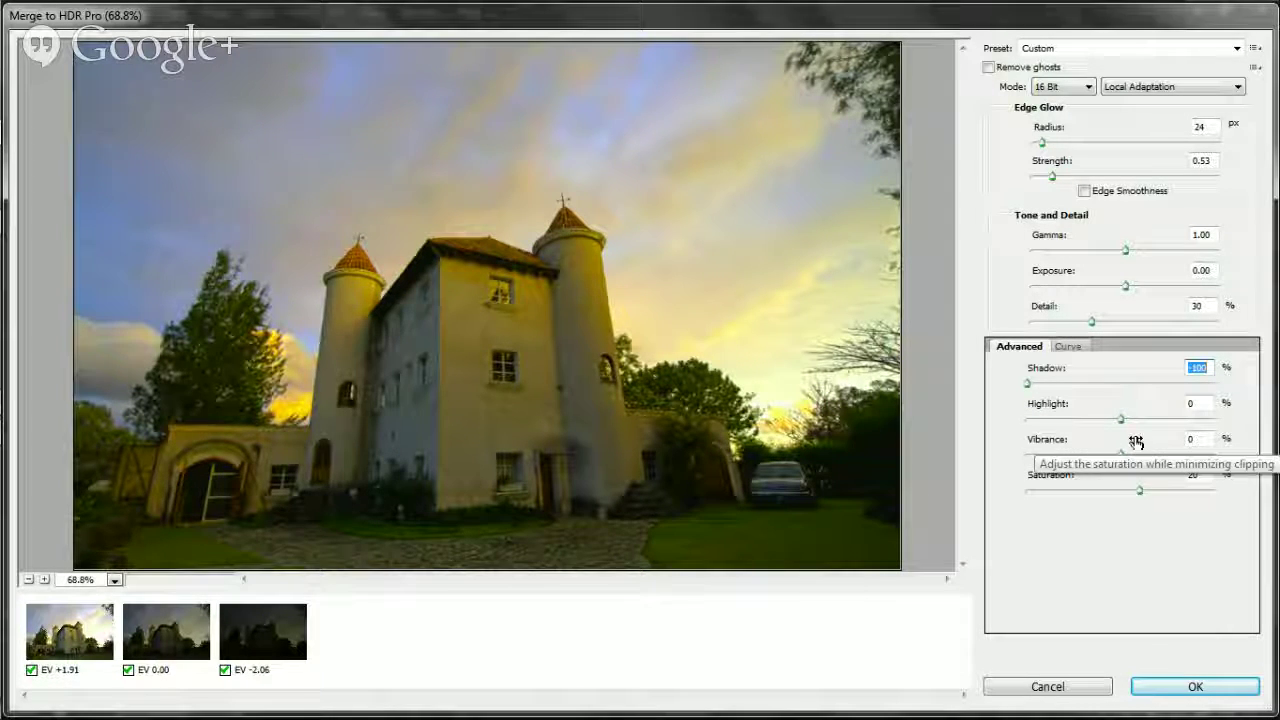
click(1208, 441)
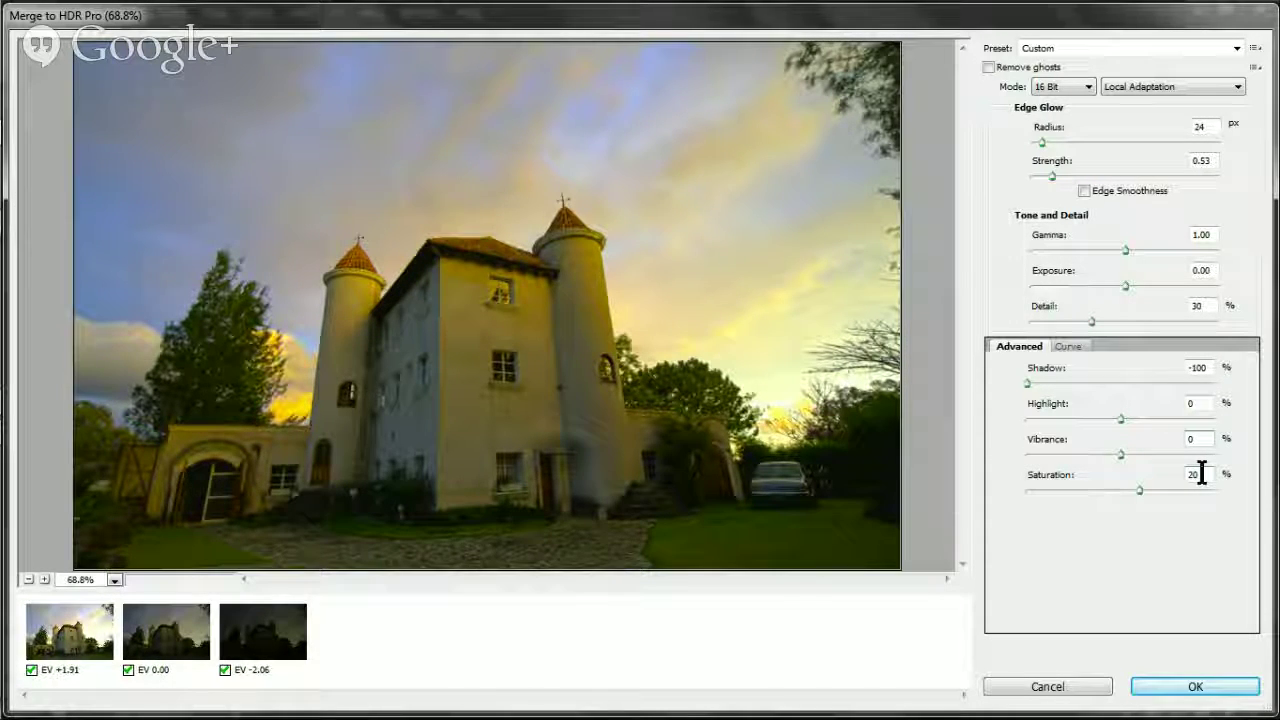
- Reduce the merged HDR image's Saturation to -20%
double_click(1201, 475)
text(0)
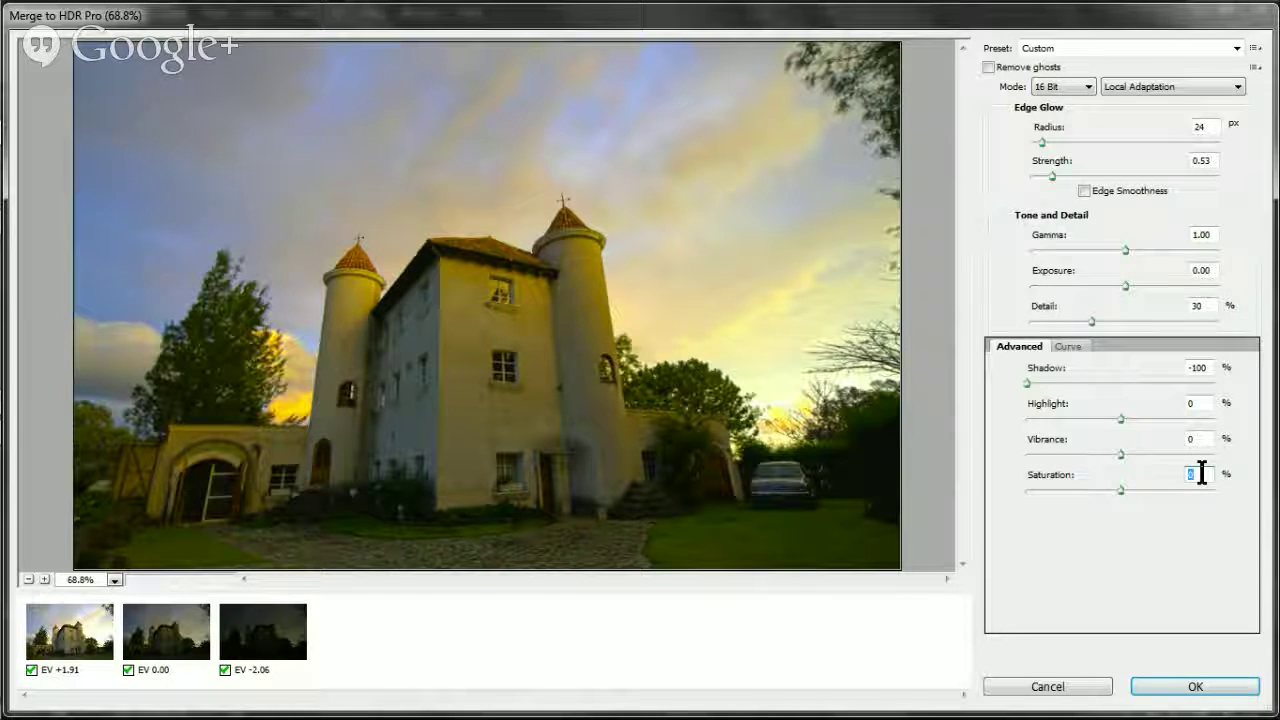
key(shift+Down)
key(shift+Down)
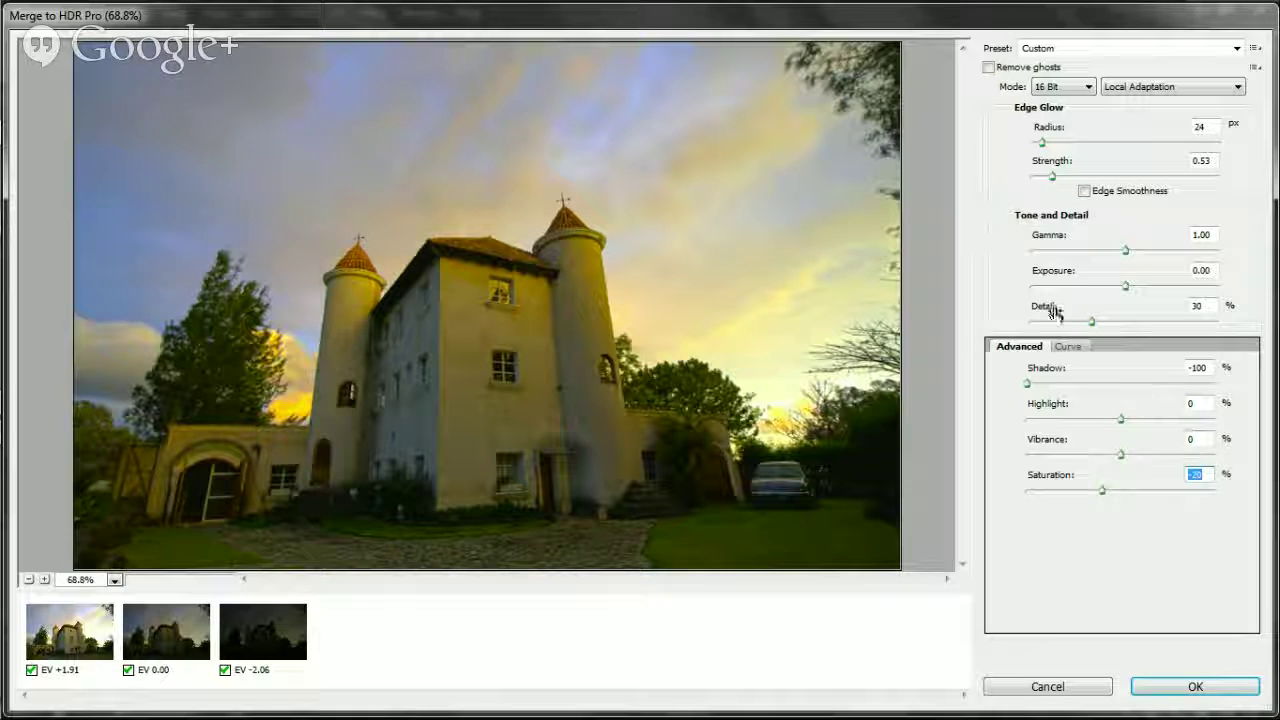
- Shape the shadow end of the toning curve: black point at input 4%, plus points at 13% input/9% output and 27% input/25% output
click(1062, 345)
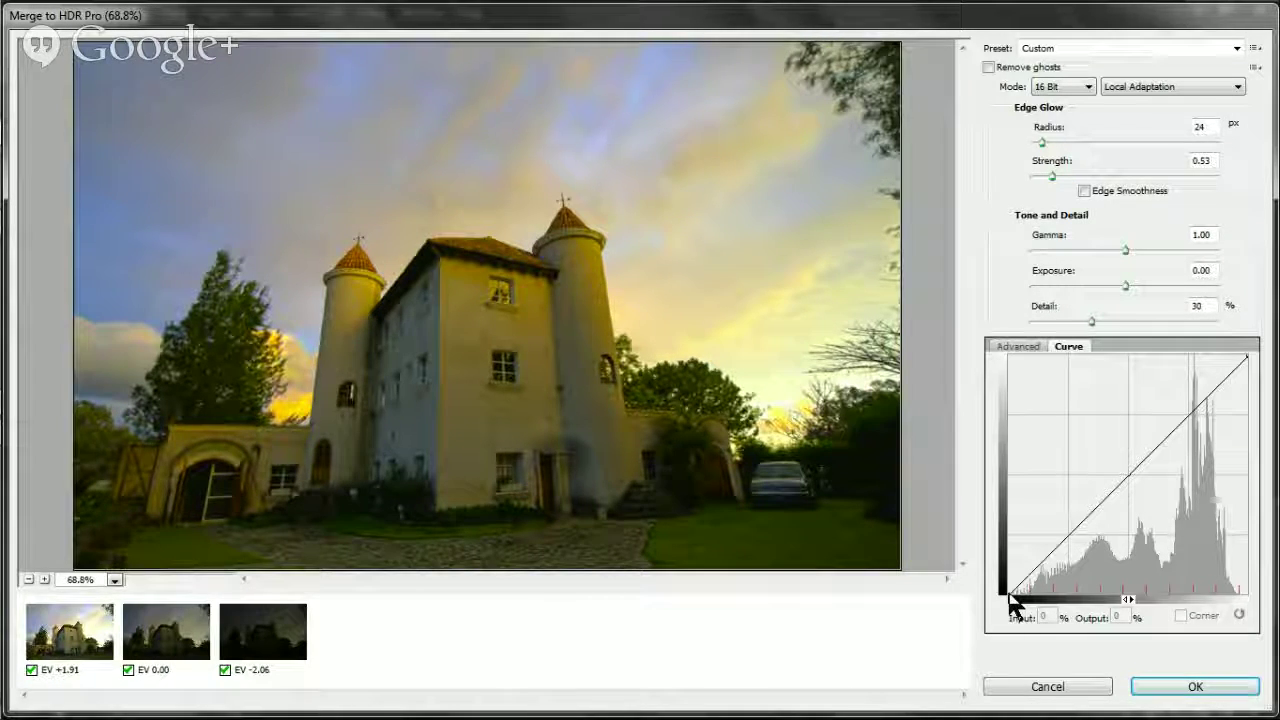
drag(1010, 598, 1027, 607)
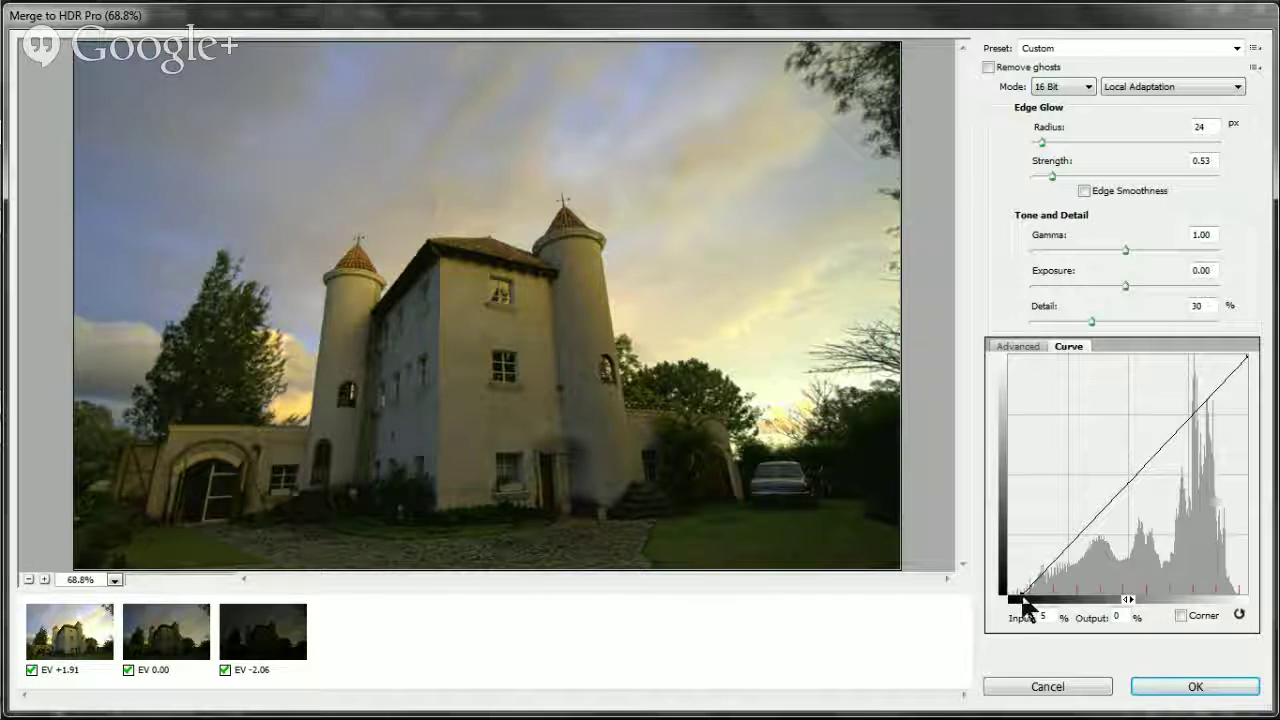
drag(1019, 600, 1042, 576)
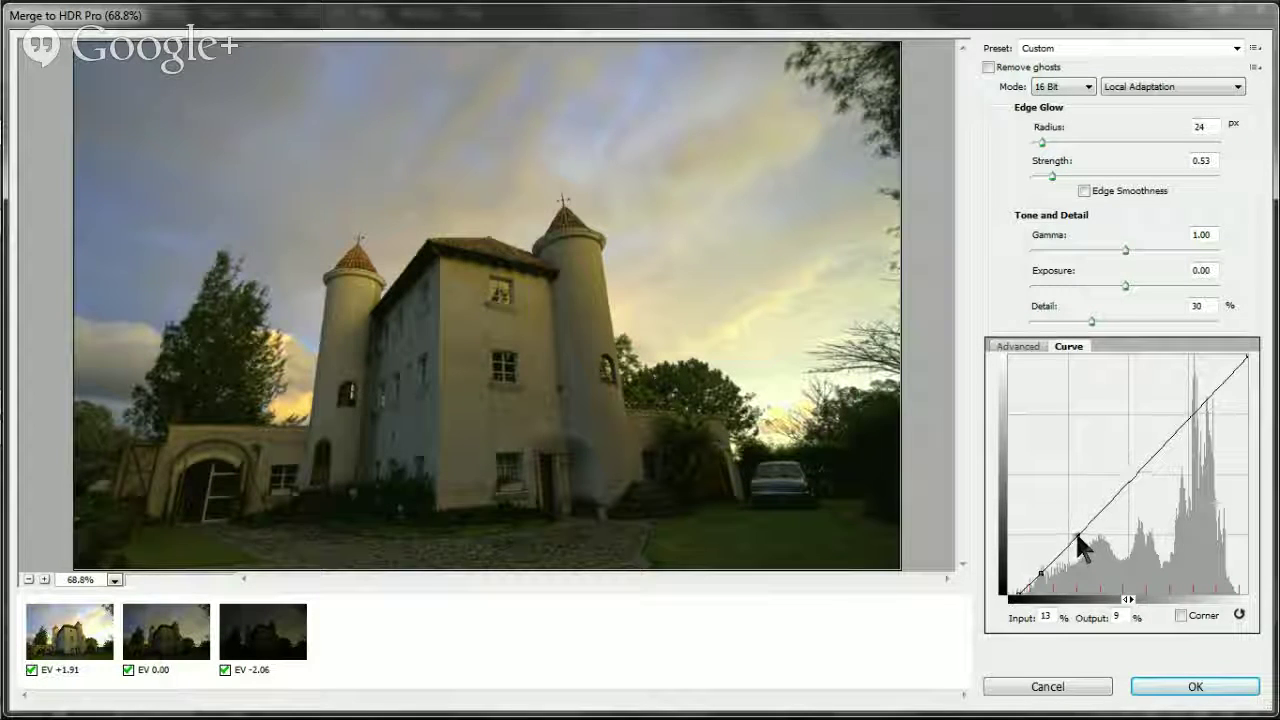
click(1074, 531)
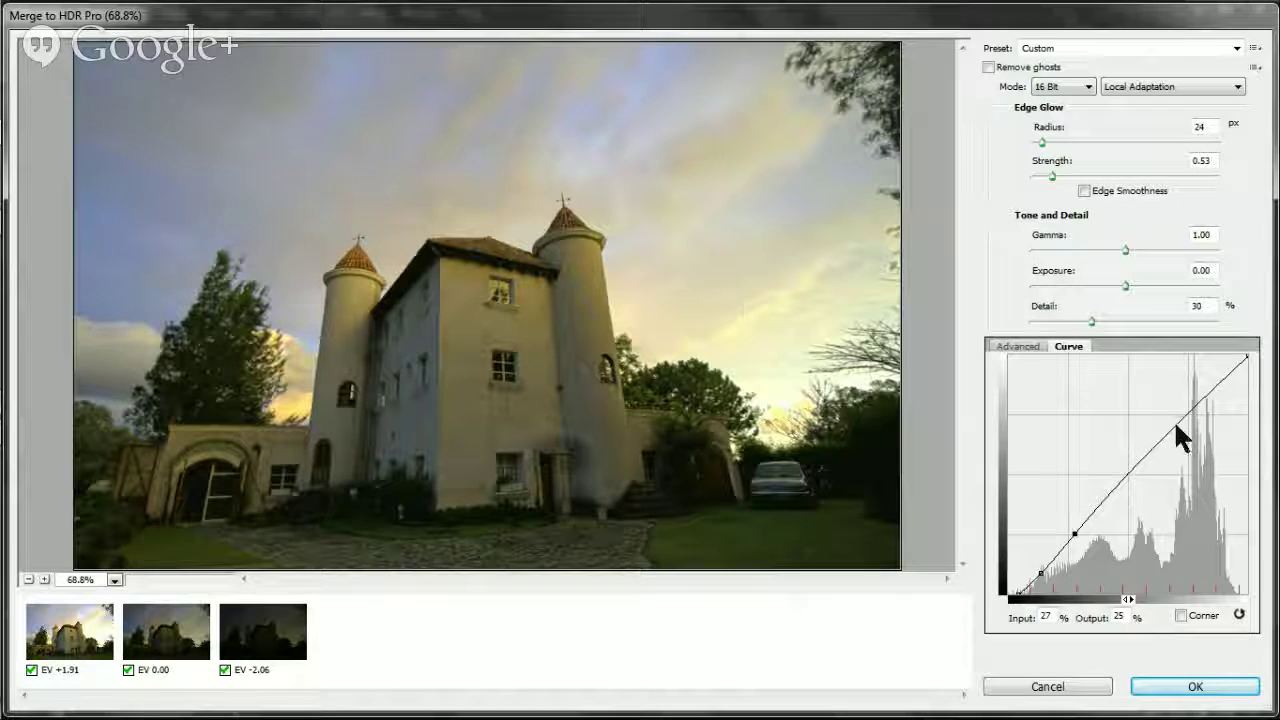
- Add upper curve points at 55% input/50% output, 68% input/62% output and 84% input/78% output to darken the brighter tones
drag(1172, 423, 1208, 395)
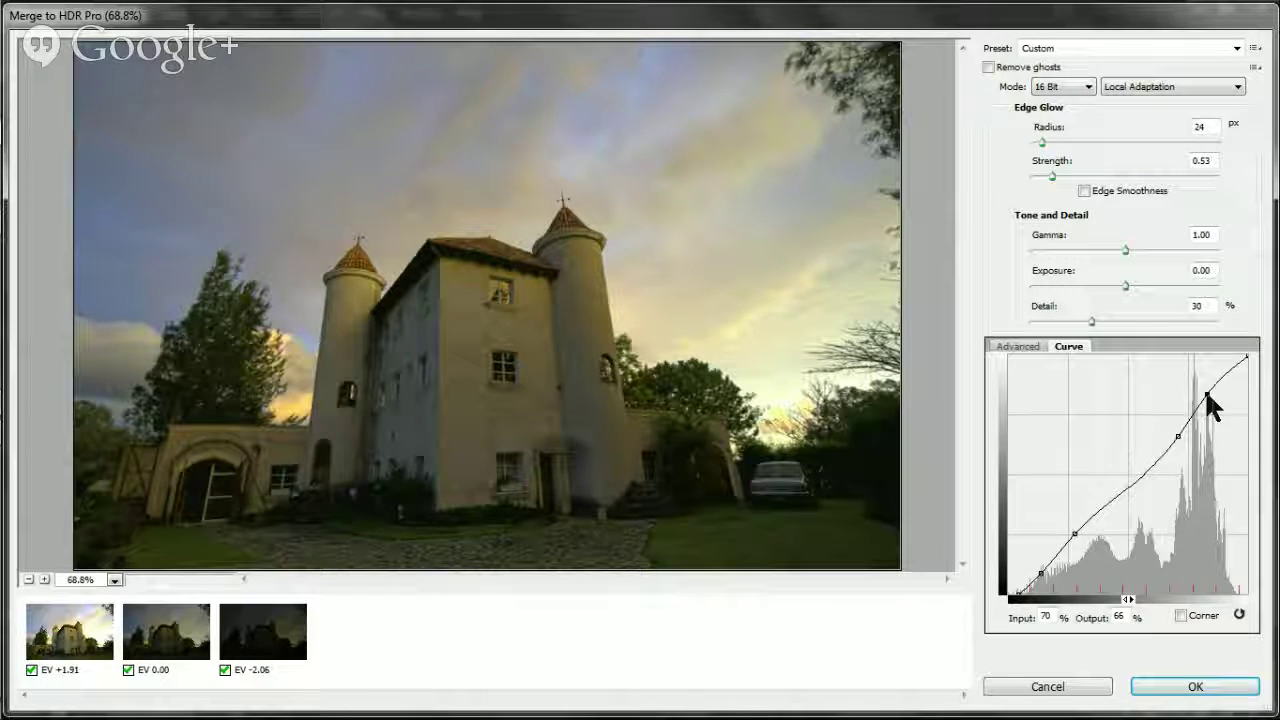
mouse_move(1208, 397)
mouse_down()
mouse_move(1224, 400)
mouse_move(1214, 388)
mouse_up()
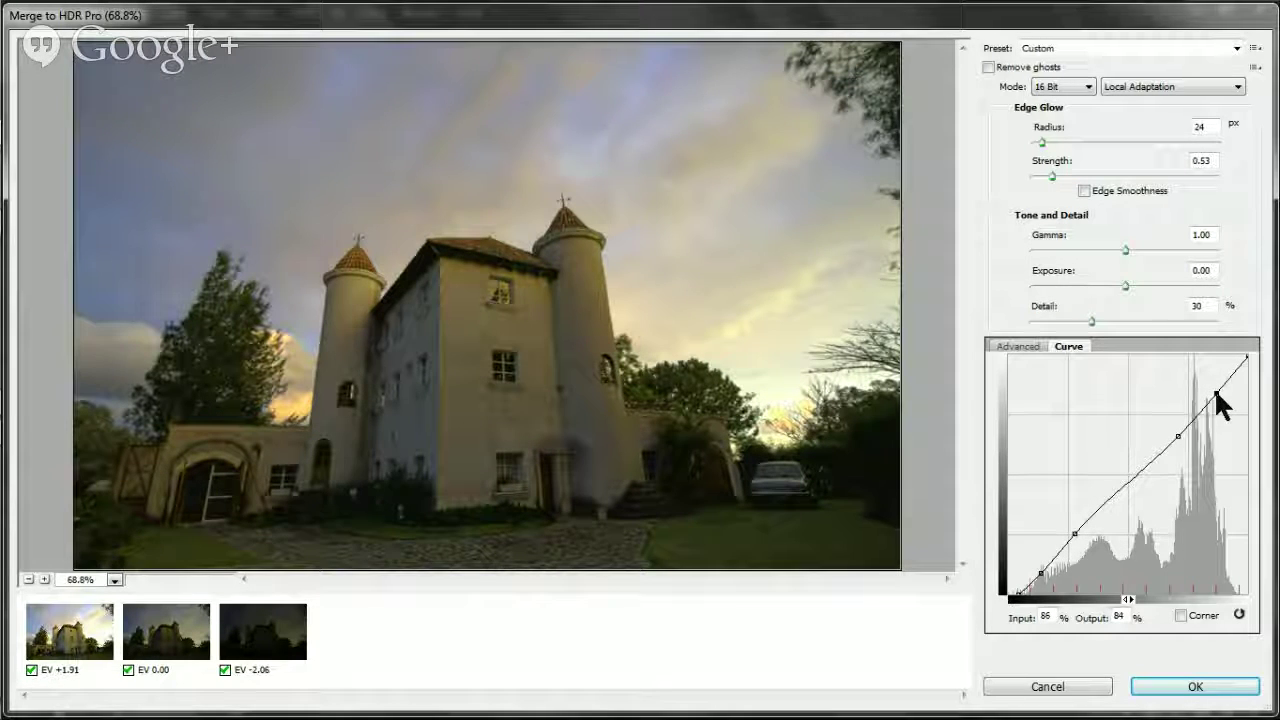
drag(1176, 431, 1141, 469)
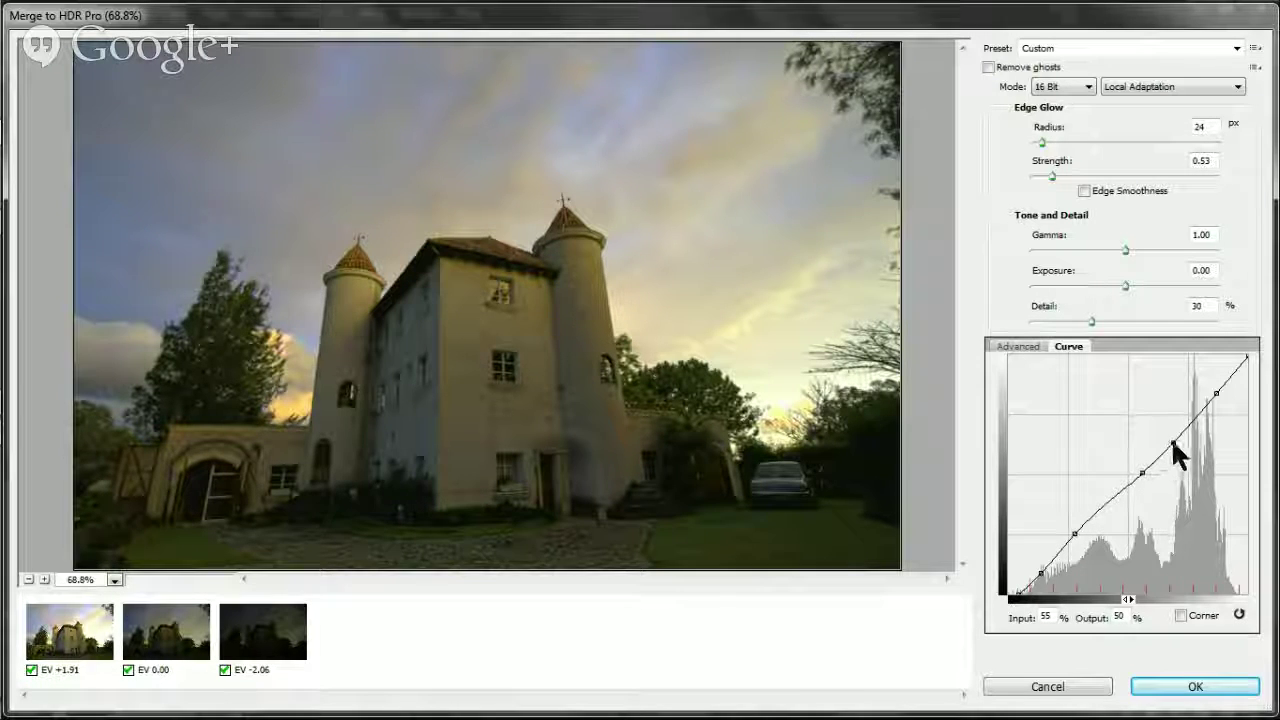
mouse_move(1171, 441)
mouse_down()
mouse_move(1181, 444)
mouse_move(1168, 446)
mouse_up()
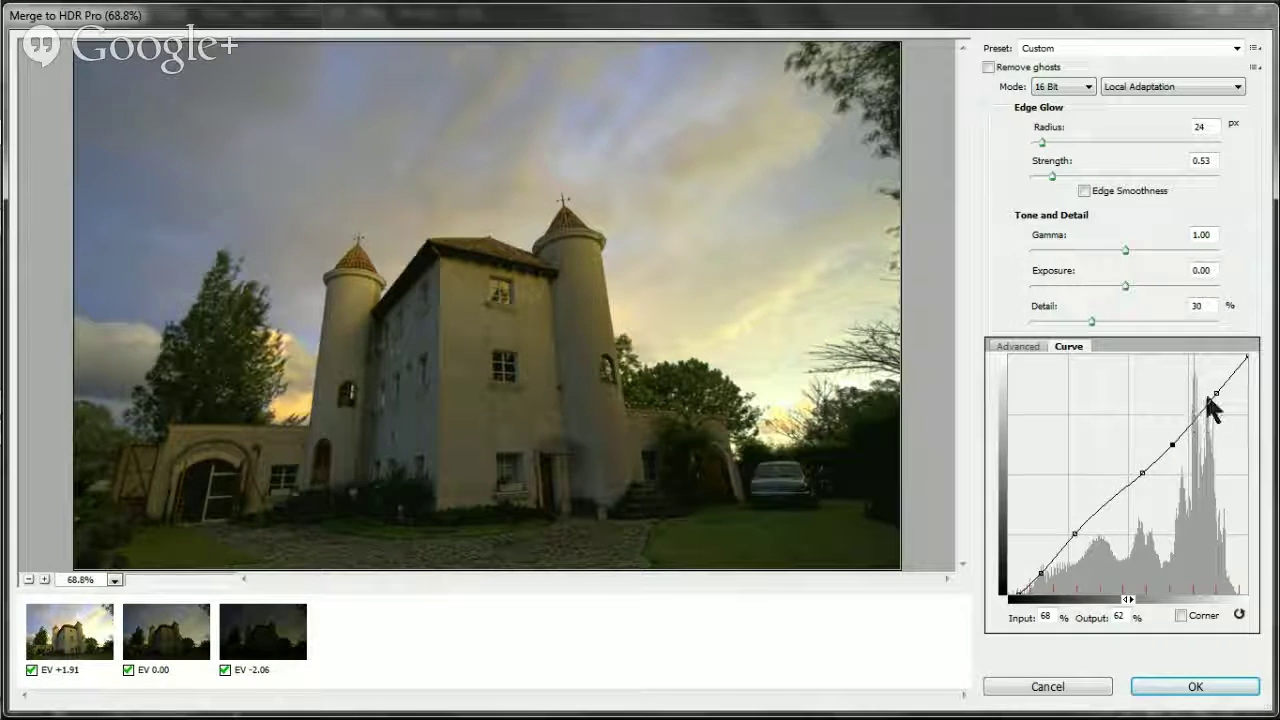
drag(1216, 394, 1210, 405)
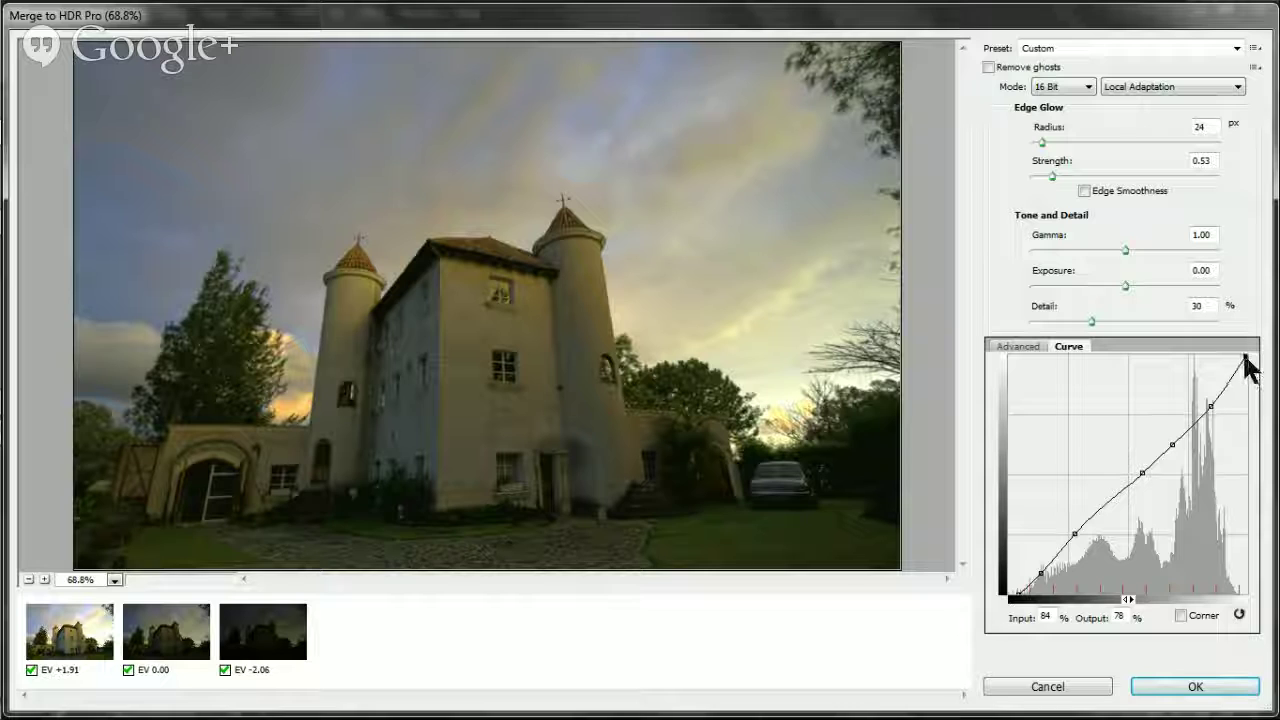
- Steepen the curve's highlights with points at 74% input/71% output and 87% input/82% output and the white point at input 96%
drag(1247, 357, 1229, 358)
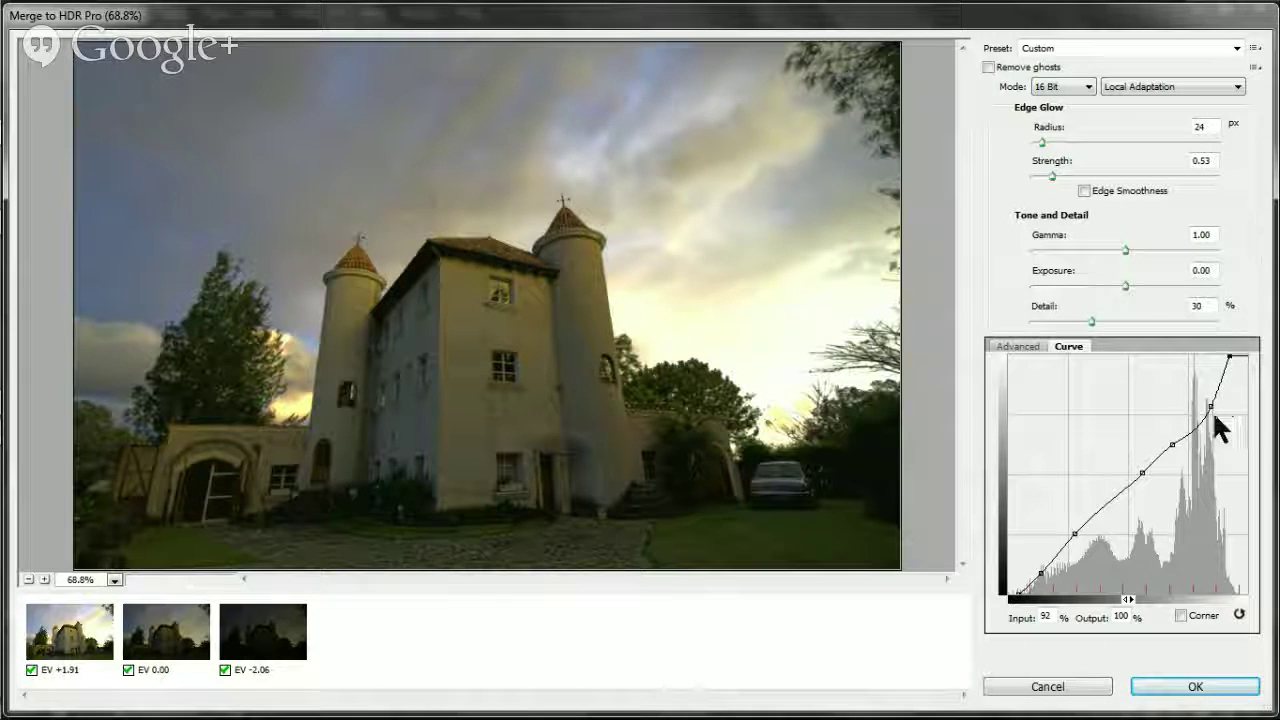
drag(1210, 406, 1216, 398)
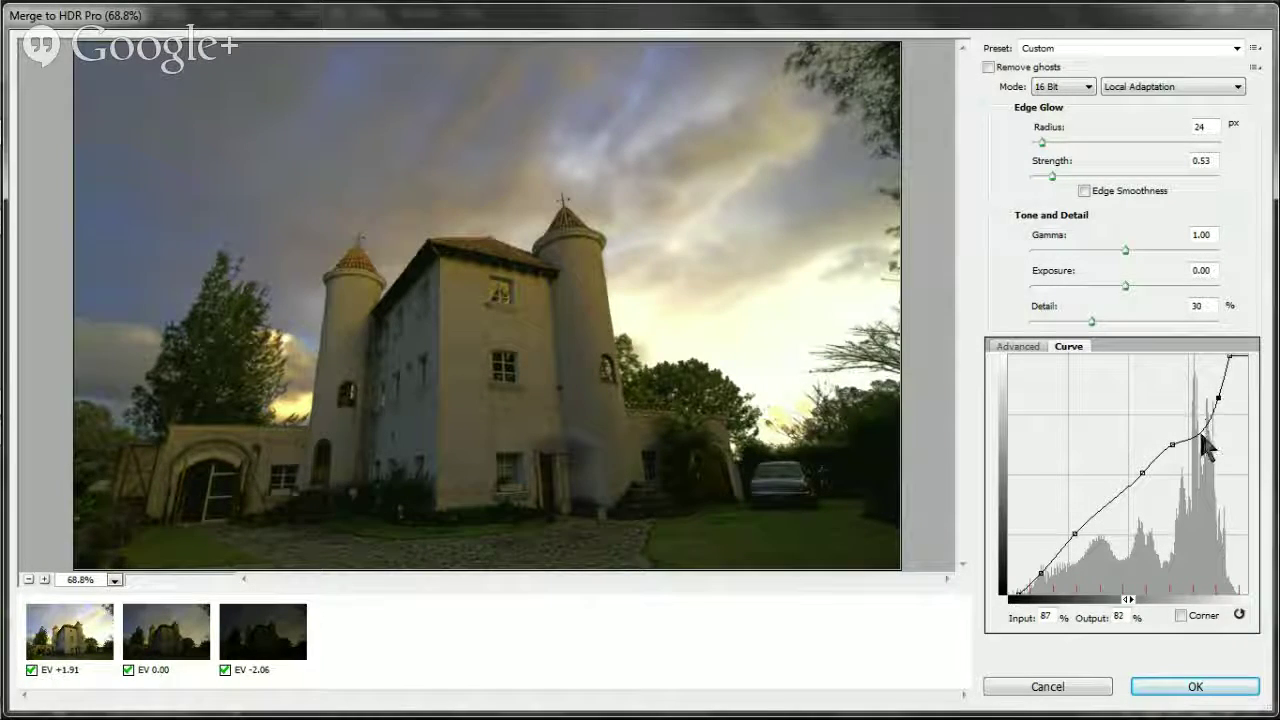
click(1192, 426)
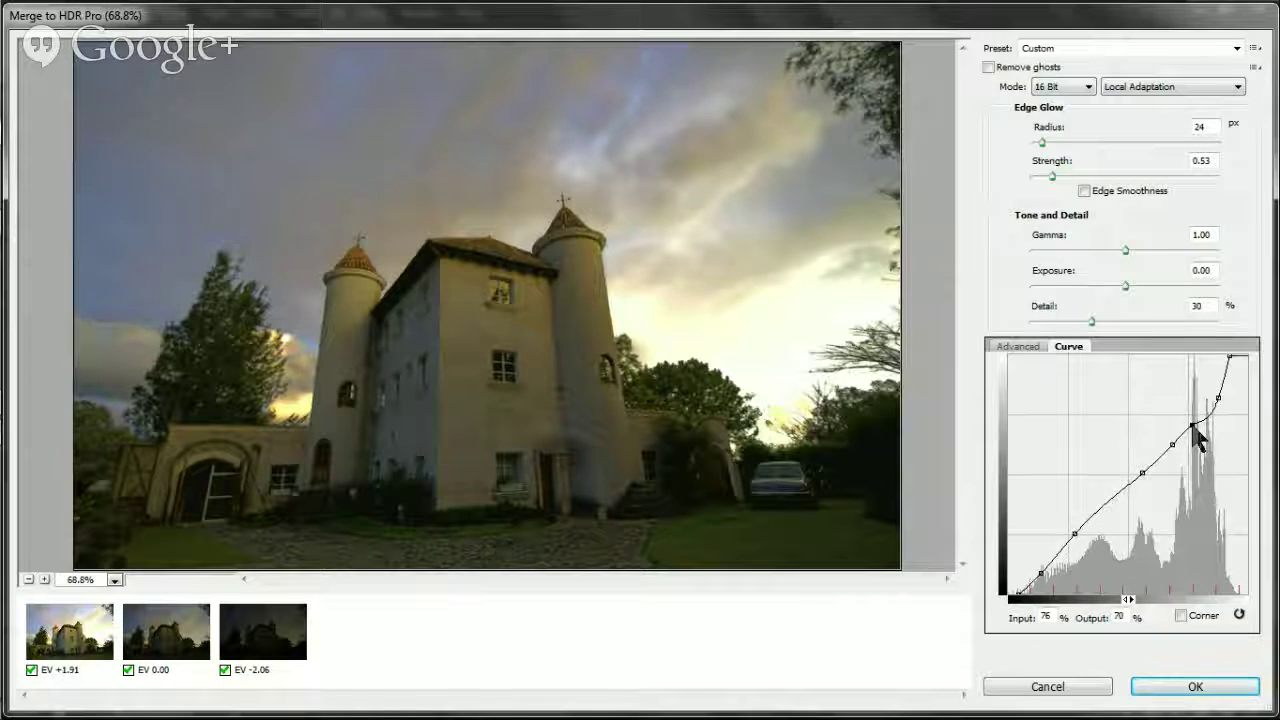
drag(1196, 430, 1188, 423)
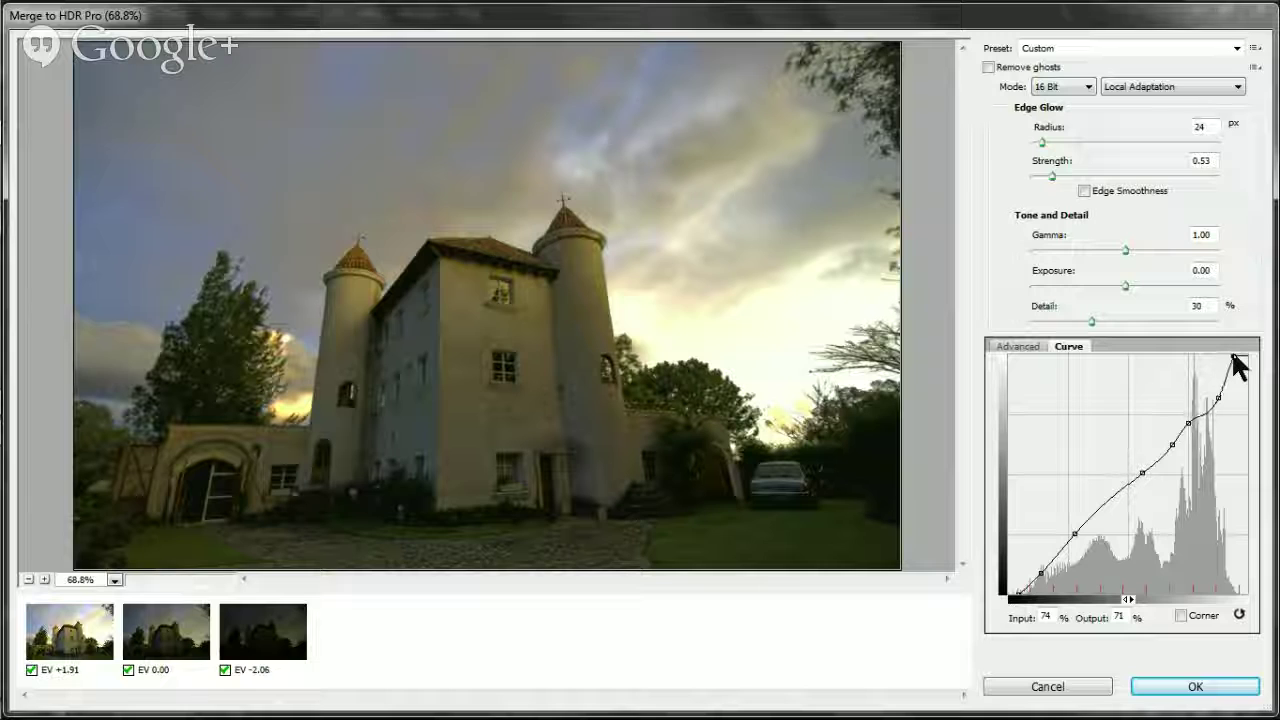
click(1234, 356)
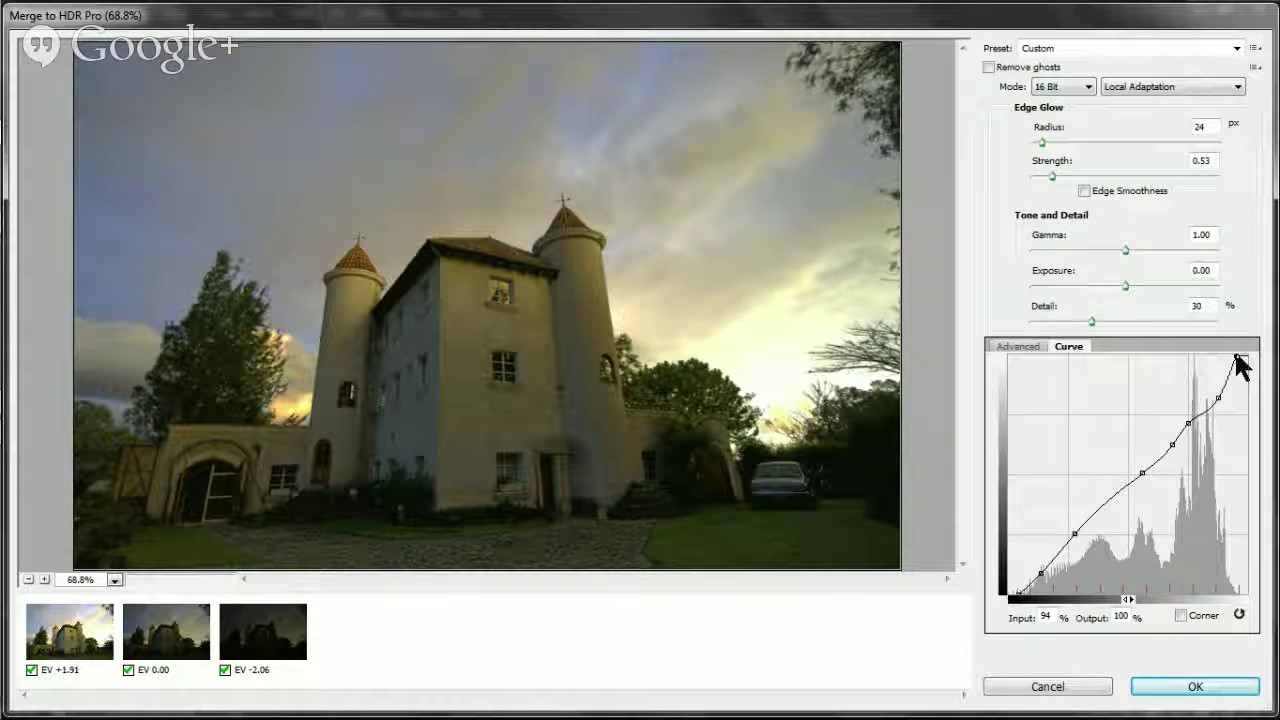
drag(1237, 357, 1241, 357)
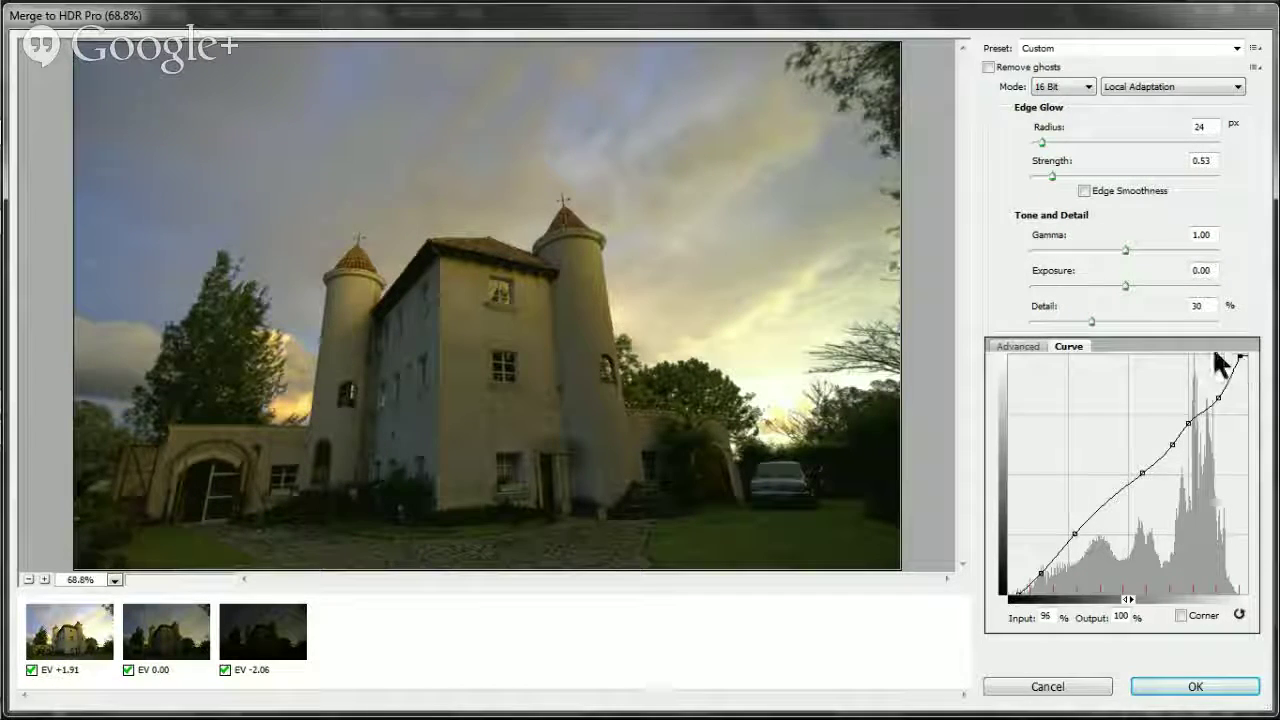
- Set the Saturation to -10%, and try excluding the EV -2.06 exposure from the merge before including it again
click(1018, 350)
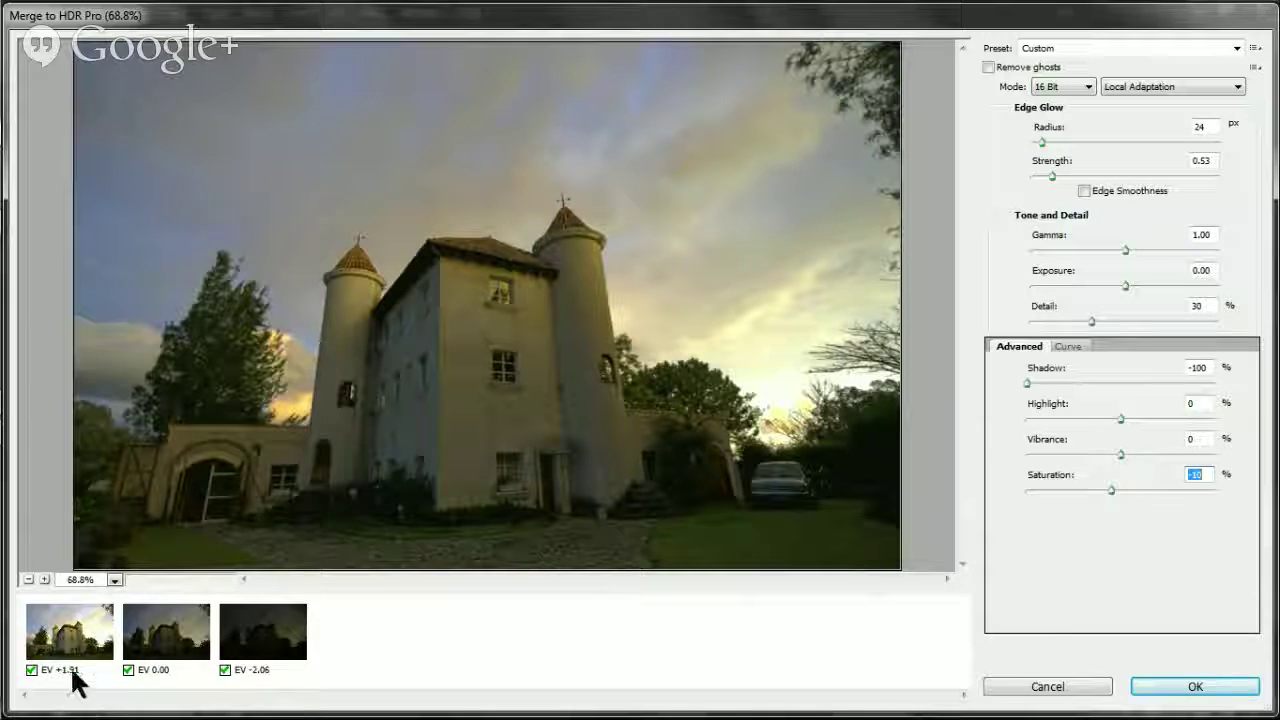
click(225, 670)
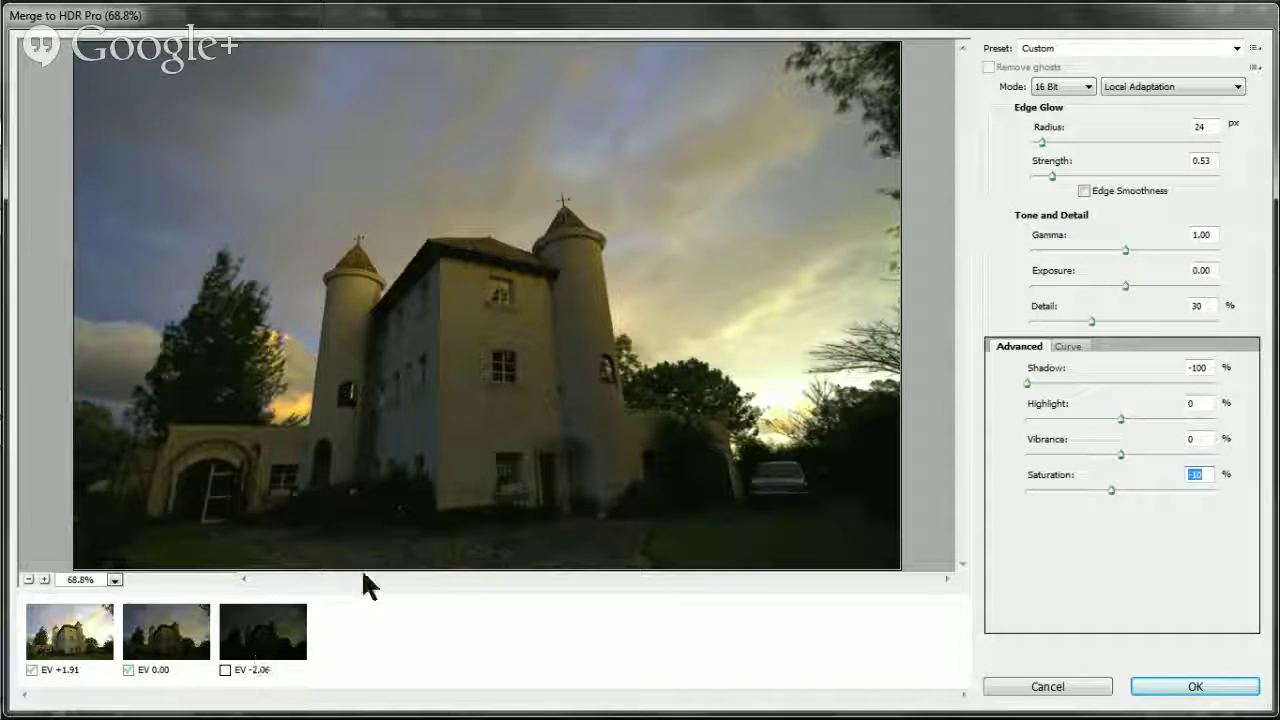
click(225, 671)
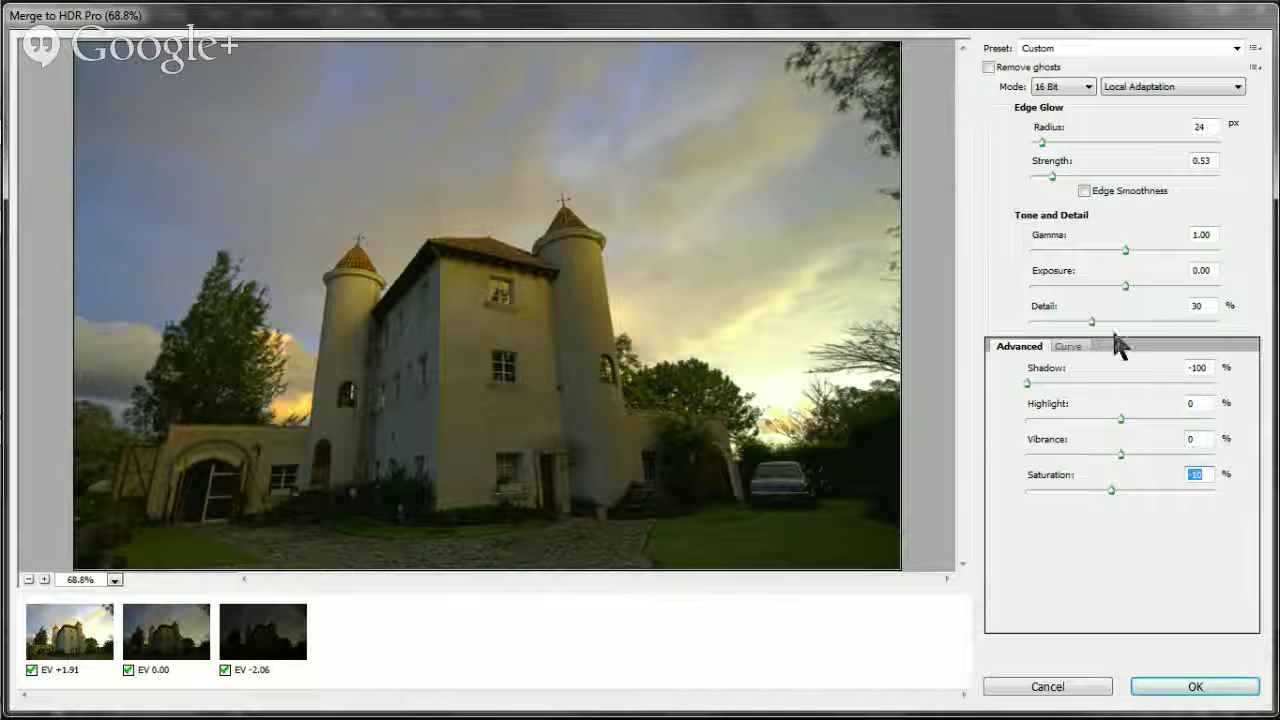
click(1066, 347)
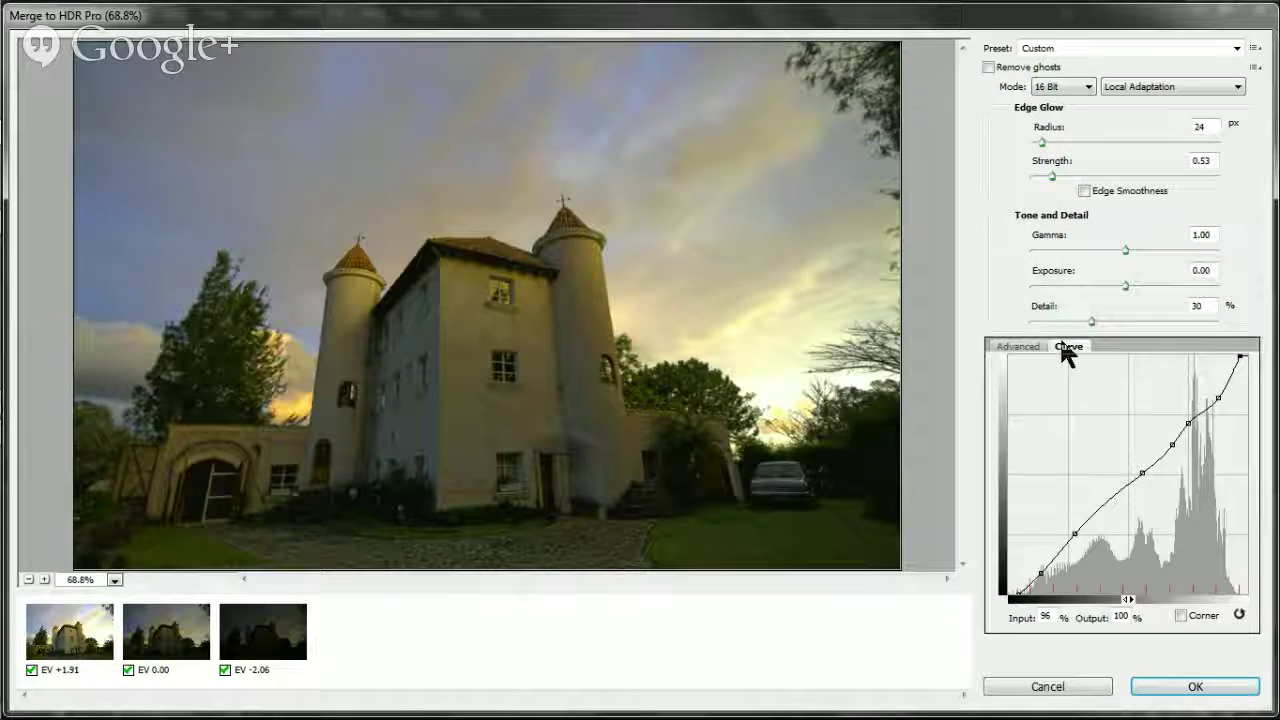
click(1156, 90)
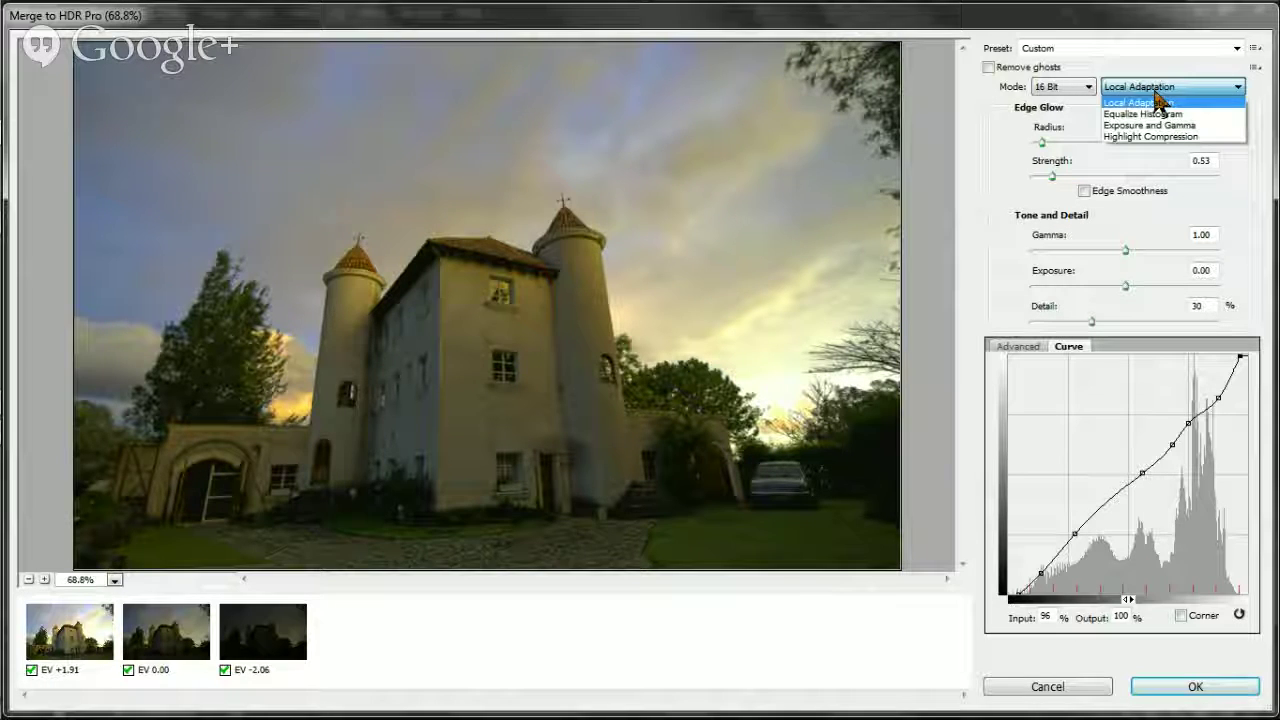
click(1166, 99)
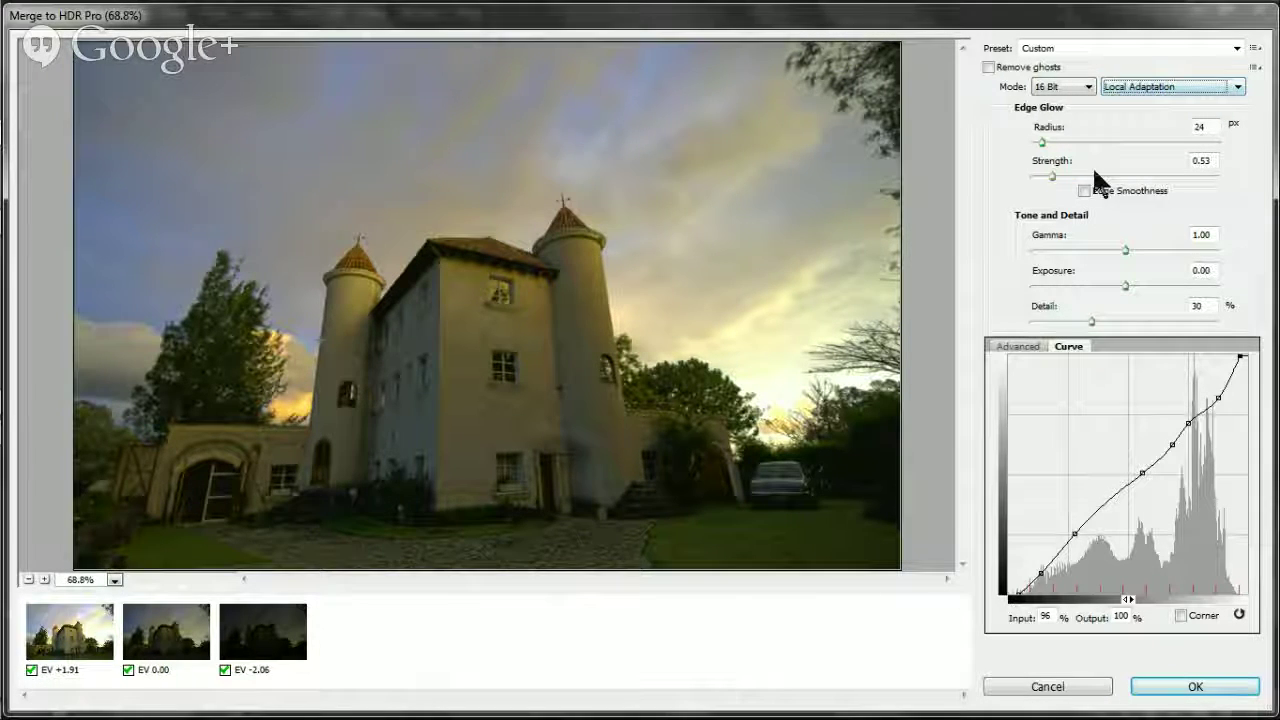
click(1016, 347)
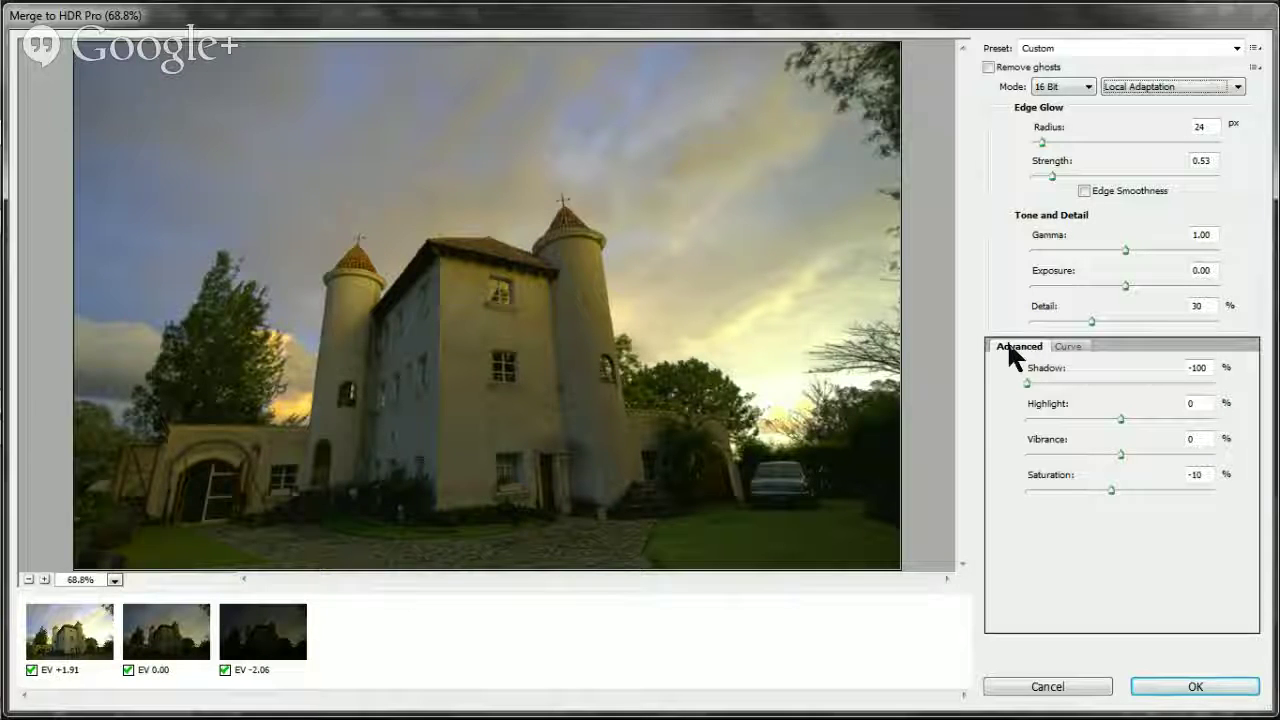
- Move the toning curve's white point to input 99% and its upper highlight point to 84% input/80% output
click(1056, 346)
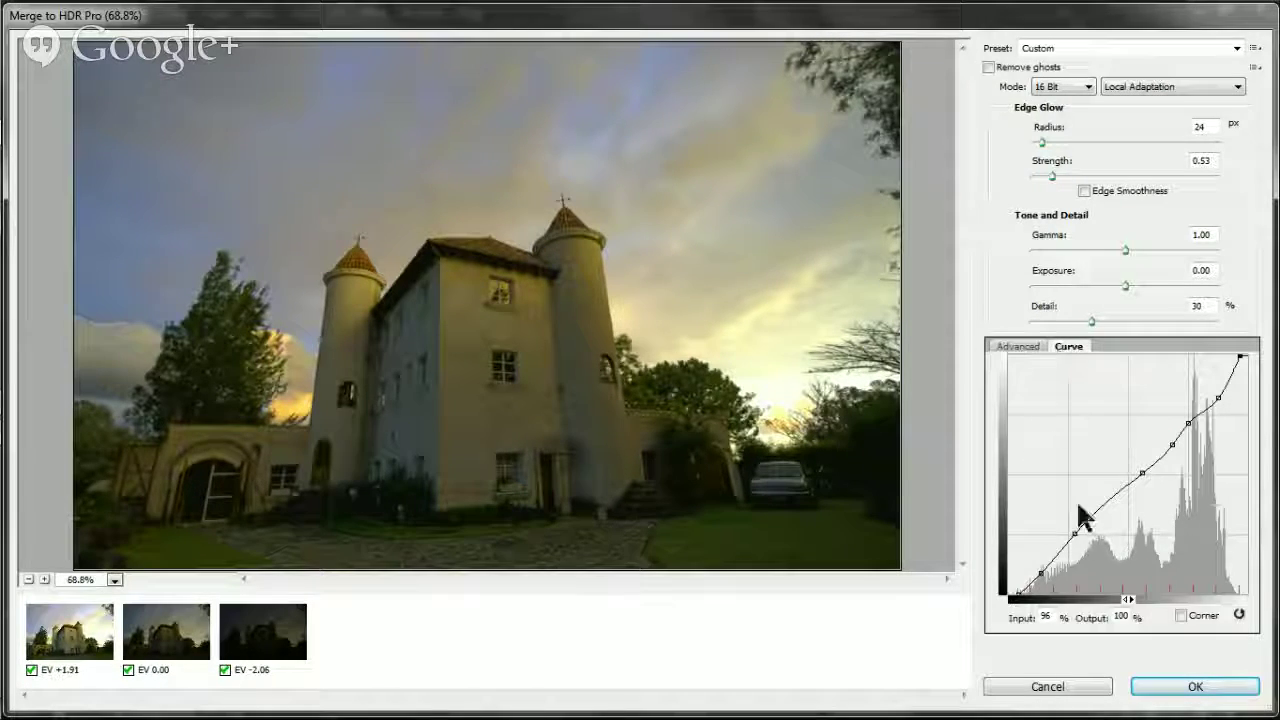
click(1019, 591)
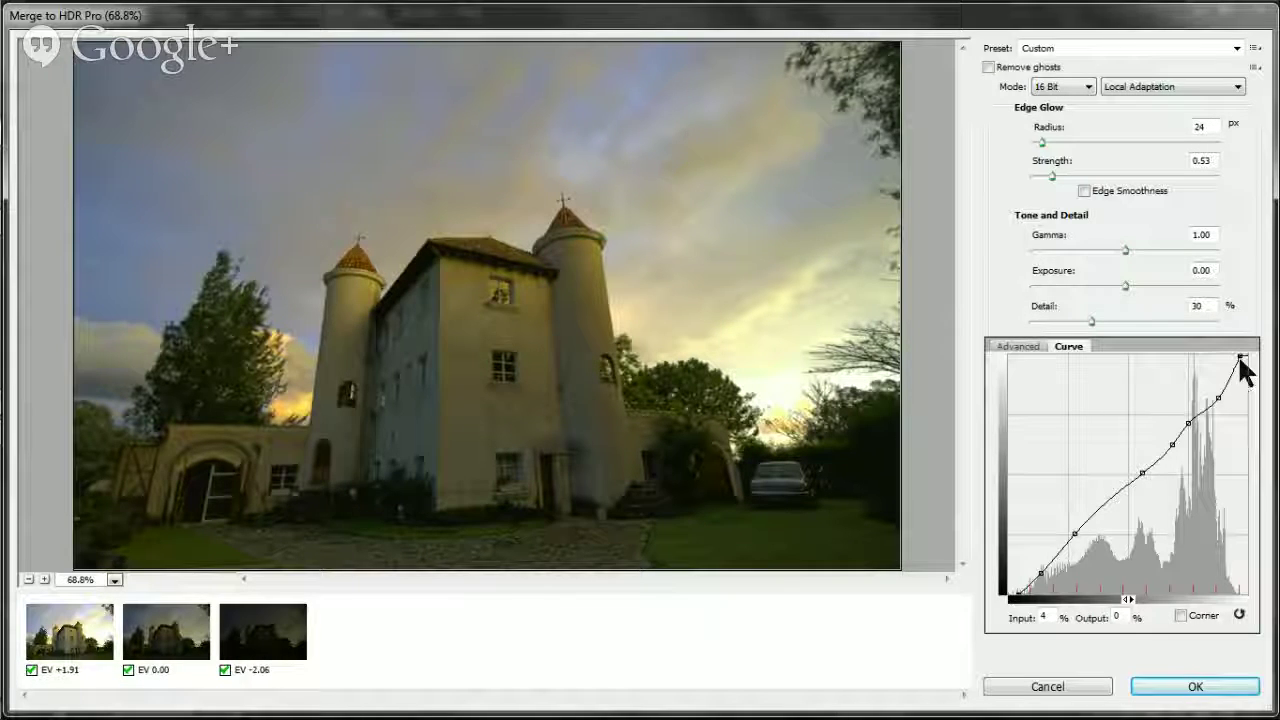
drag(1241, 357, 1256, 355)
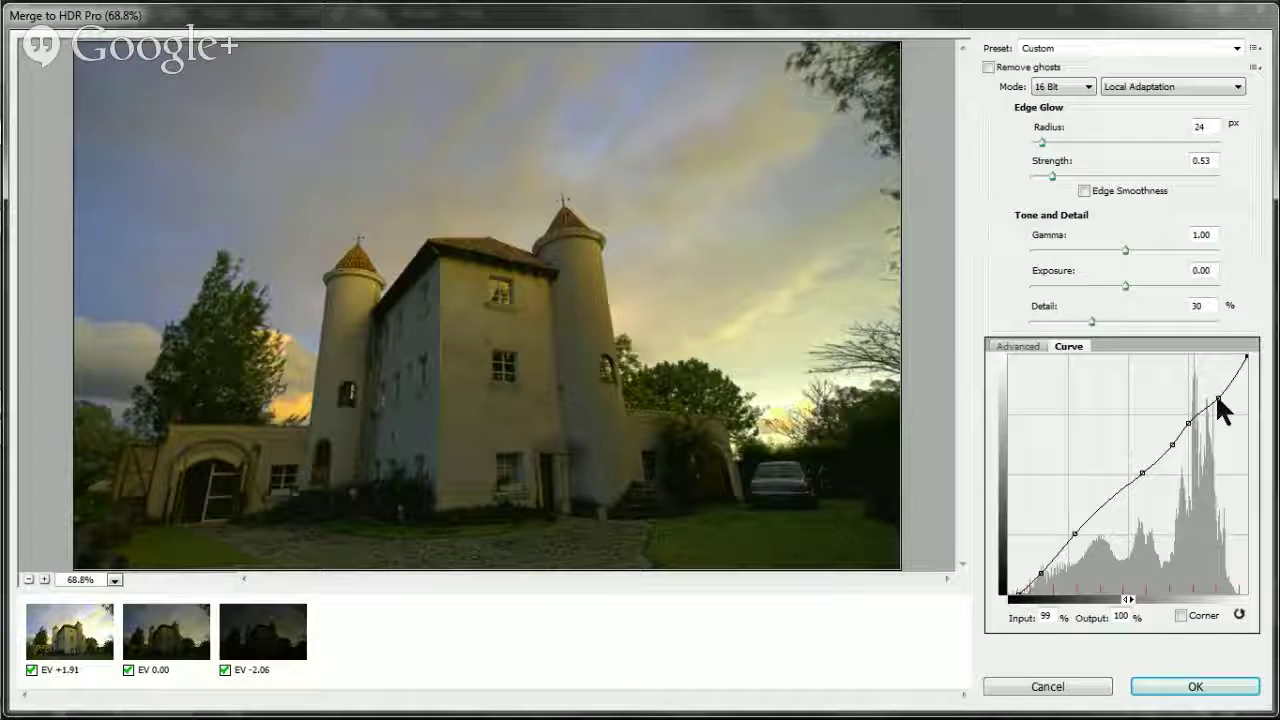
drag(1218, 398, 1211, 401)
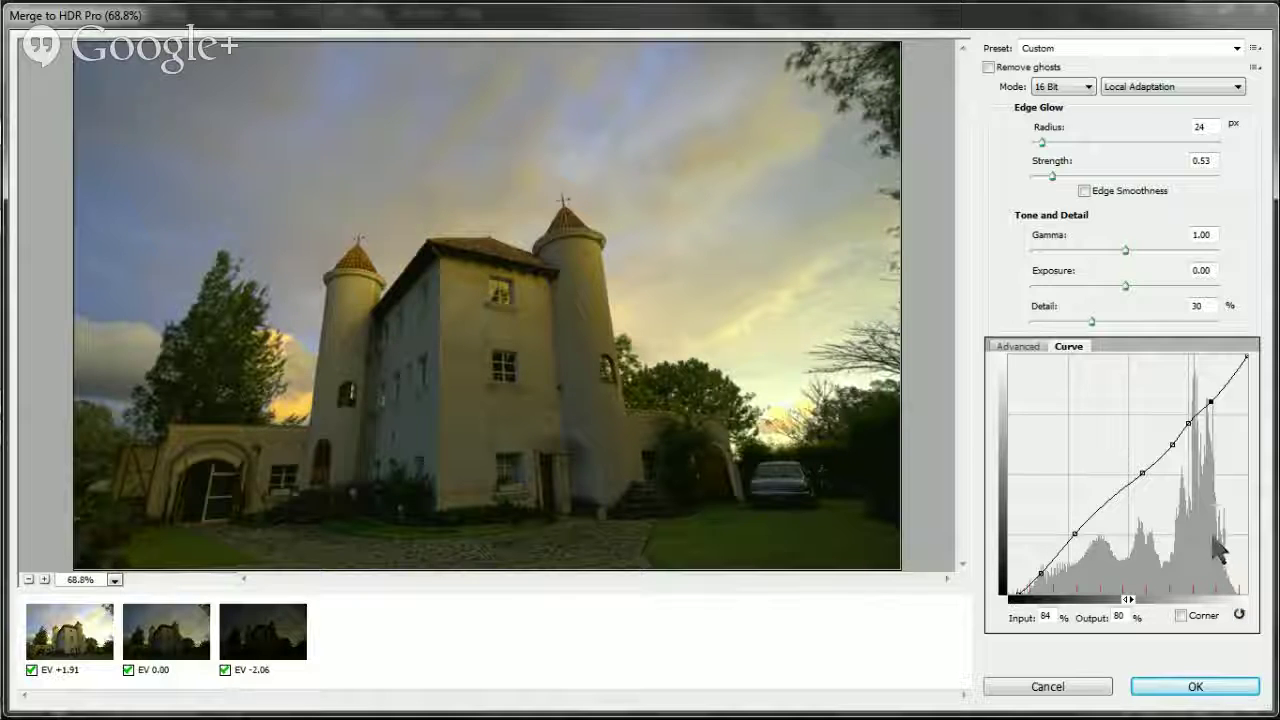
- Add a highlight point at 92% input/85% output and raise the upper midtone point to 63% input/64% output on the curve
click(1224, 384)
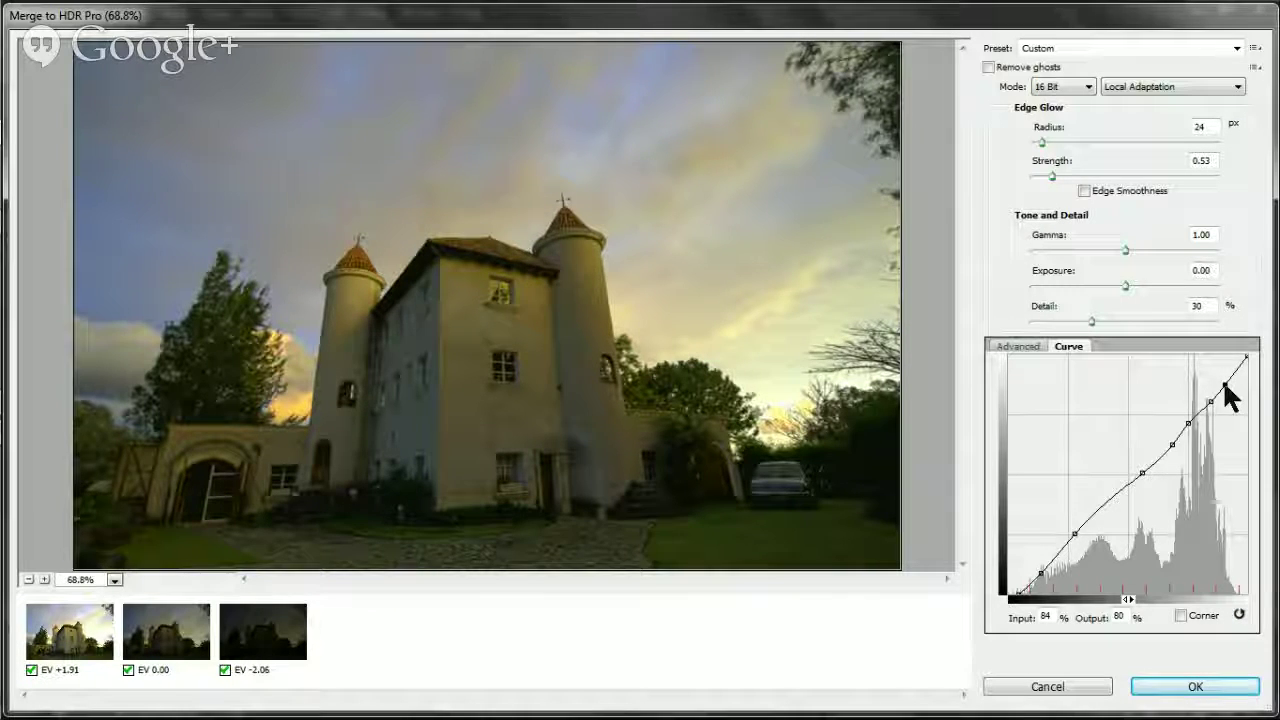
drag(1225, 386, 1231, 398)
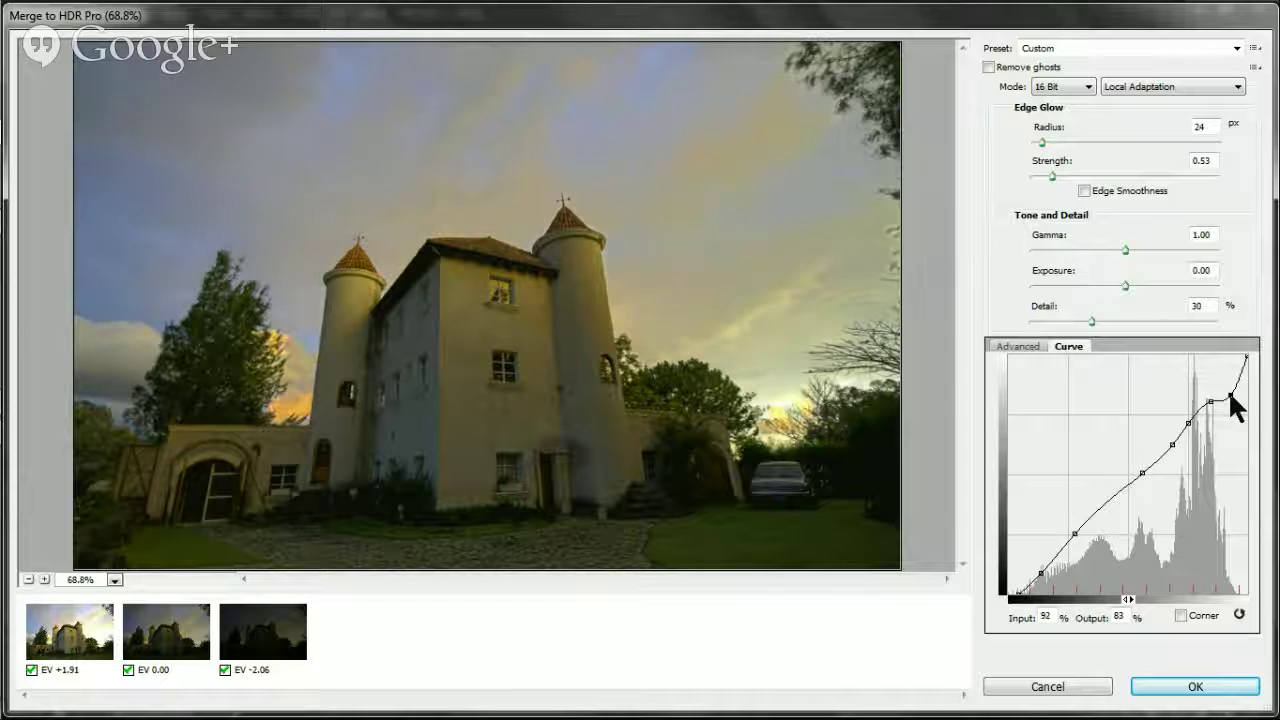
drag(1230, 393, 1227, 385)
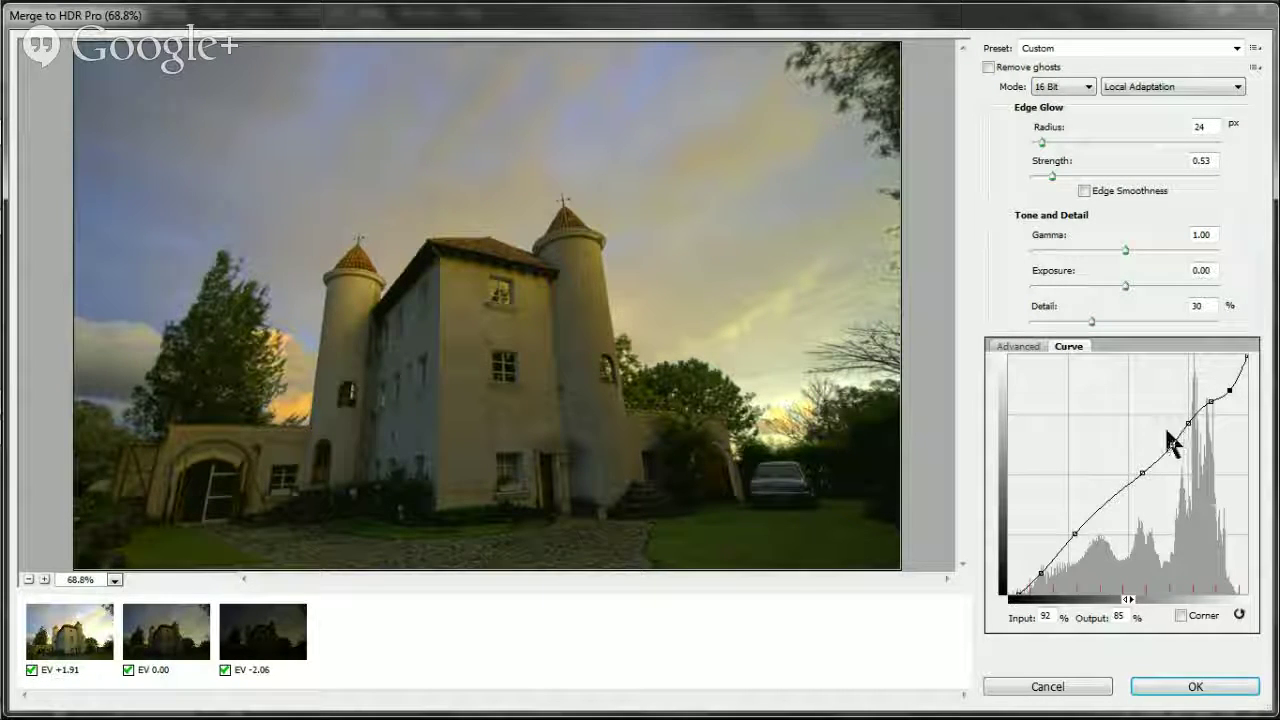
mouse_move(1172, 445)
mouse_down()
mouse_move(1180, 456)
mouse_move(1160, 440)
mouse_up()
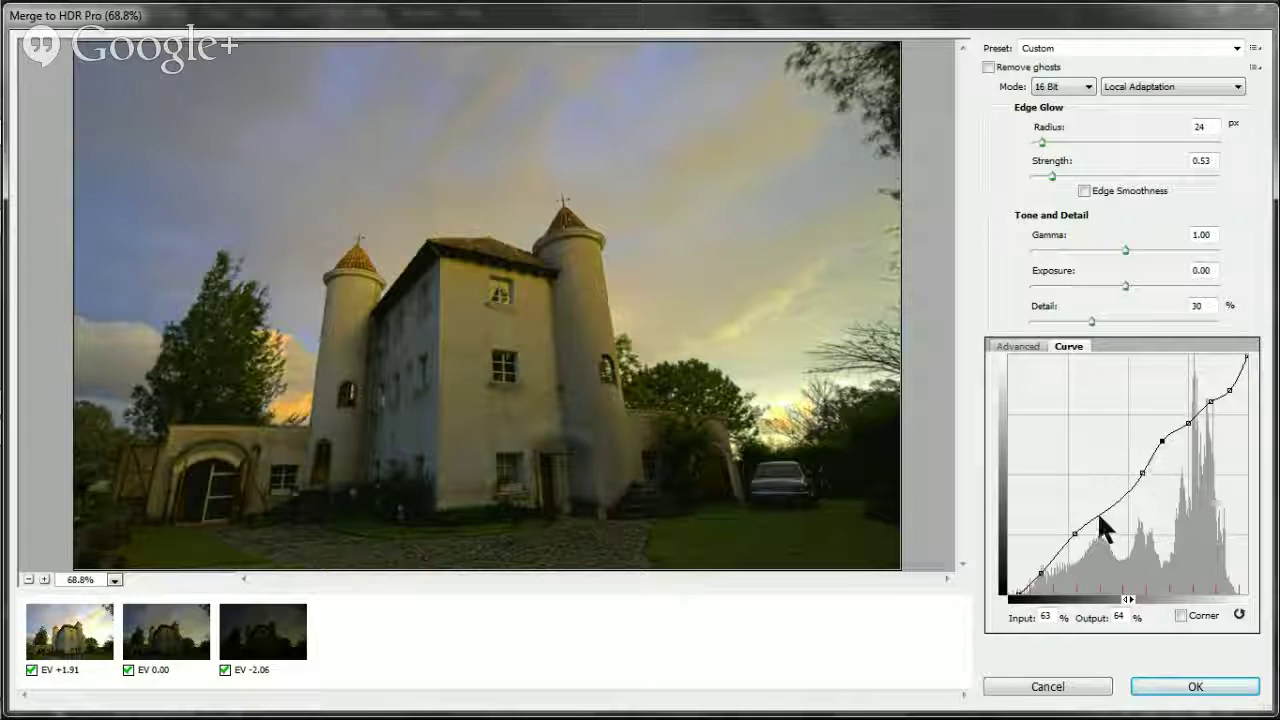
- Adjust the toning curve's lower midtones with points at 38% input/33% output and 27% input/21% output
drag(1097, 510, 1105, 521)
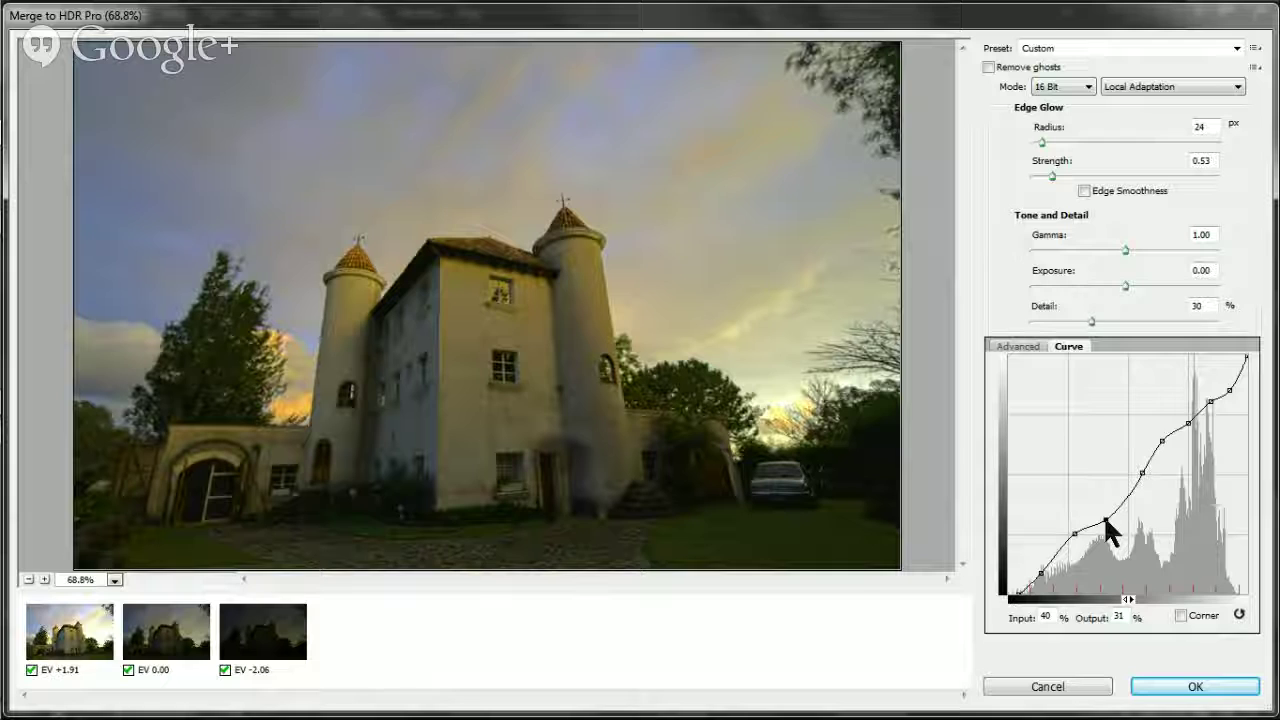
drag(1105, 520, 1100, 514)
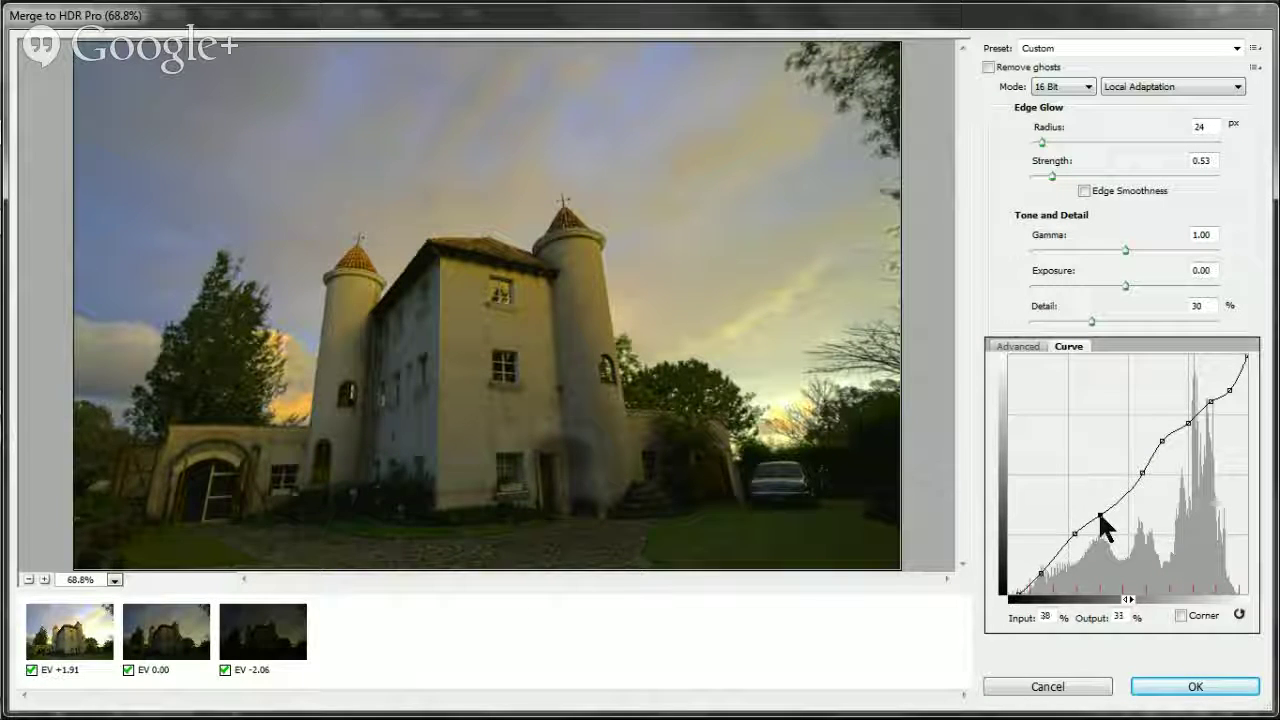
click(1072, 540)
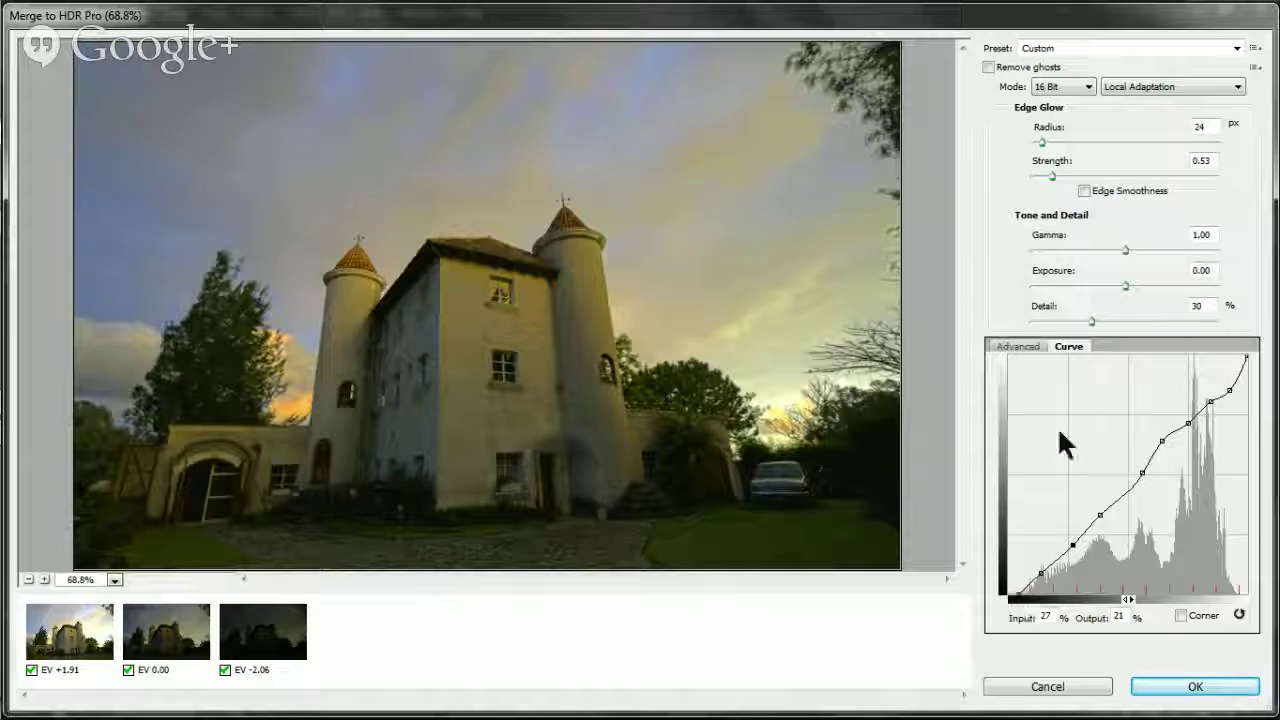
- Preview the merge in 32 Bit mode and switch it back to 16 Bit
click(1087, 86)
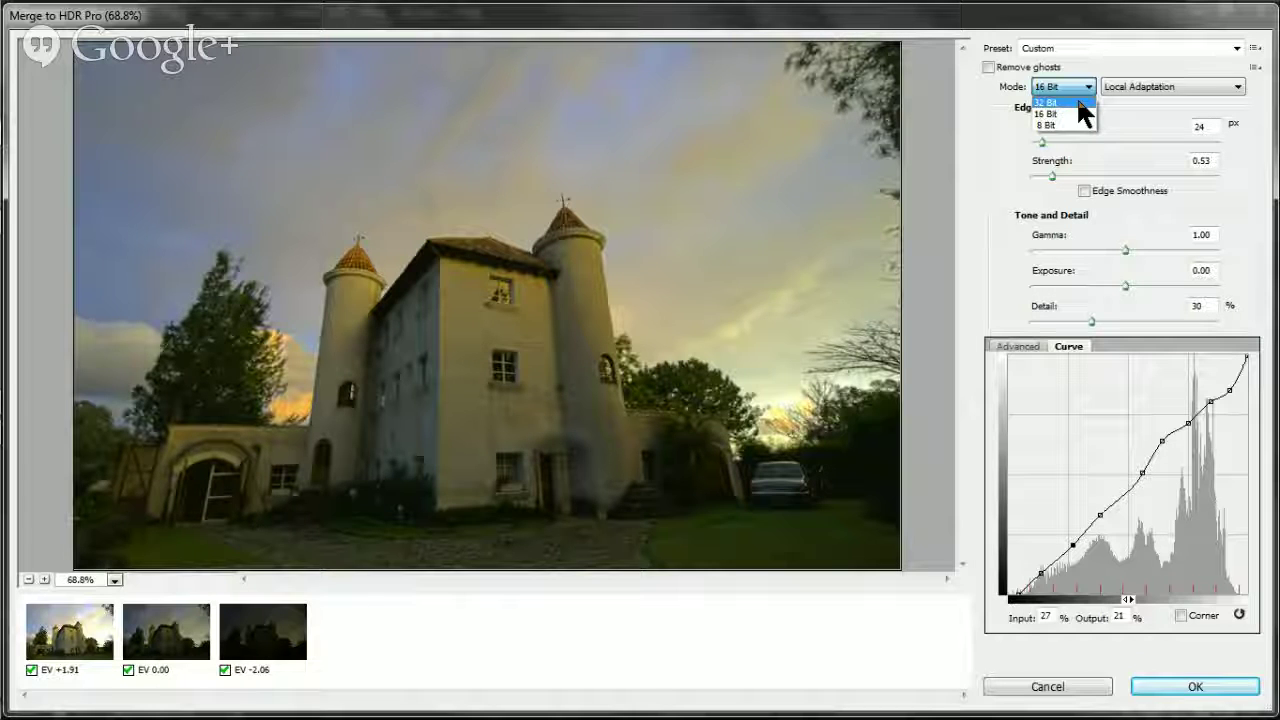
click(1078, 102)
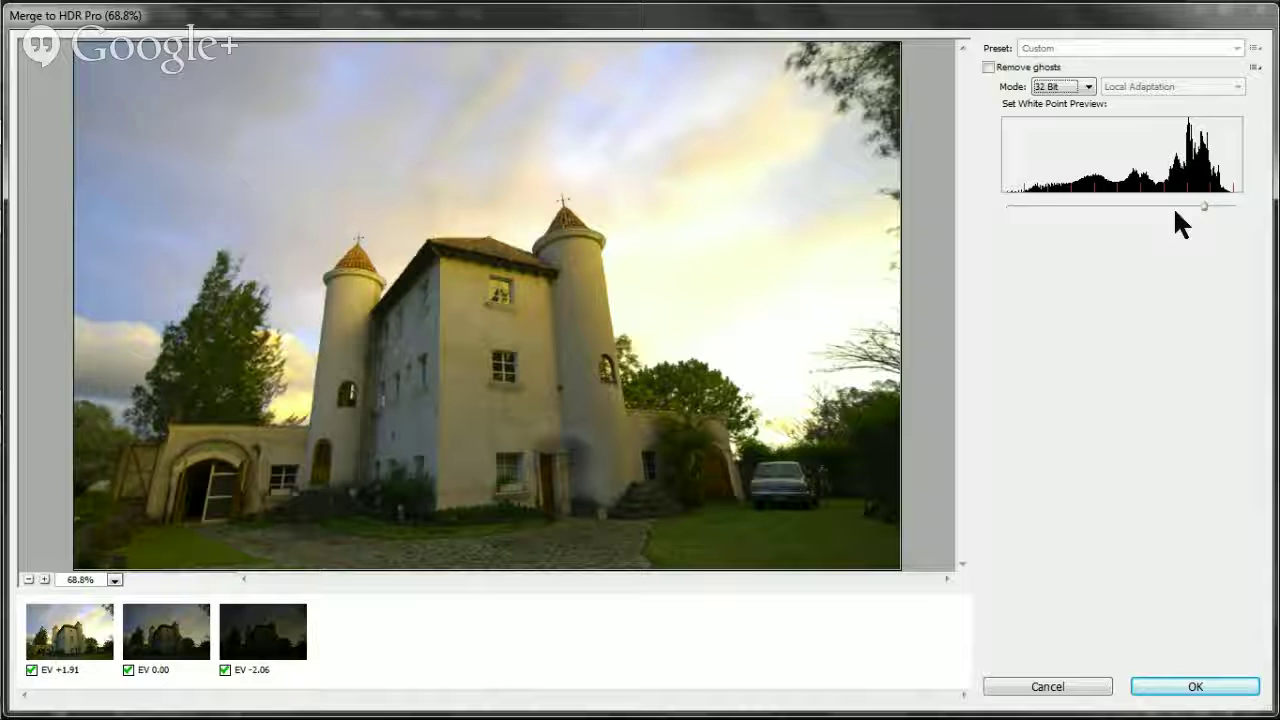
click(1081, 85)
click(1061, 111)
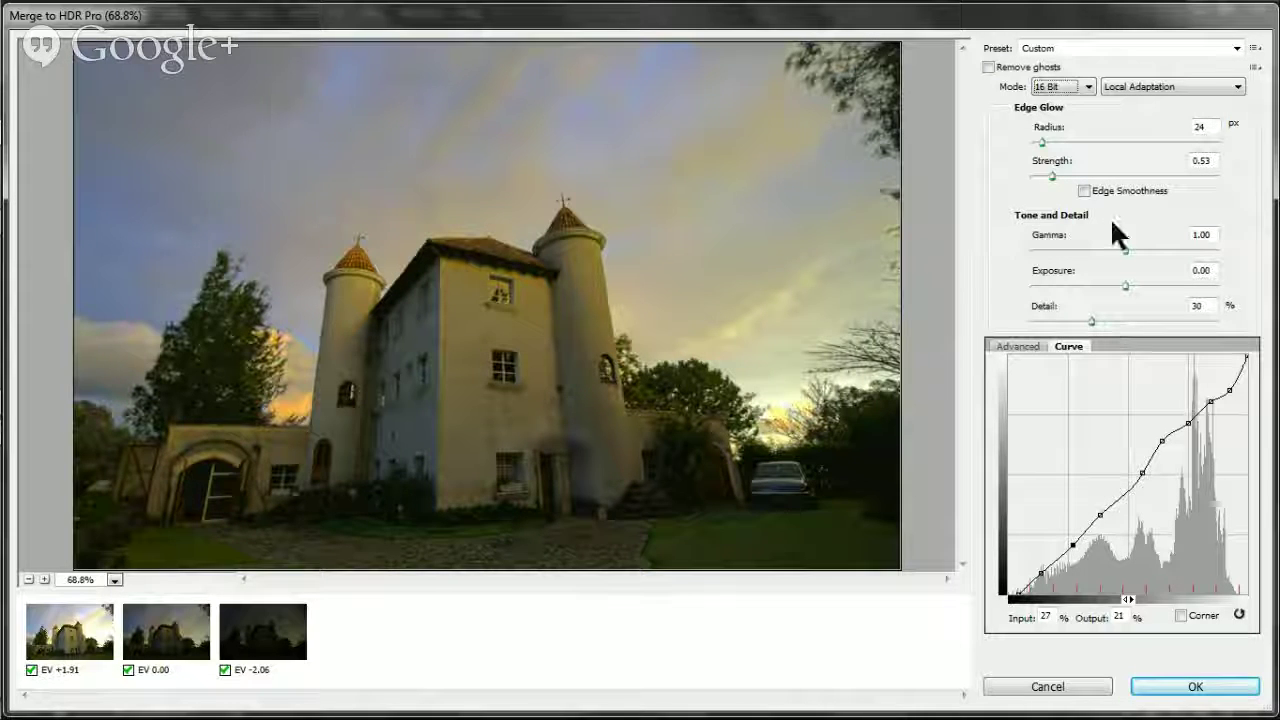
- Merge the exposures as a 32 Bit image with the white point preview at its maximum
click(1078, 86)
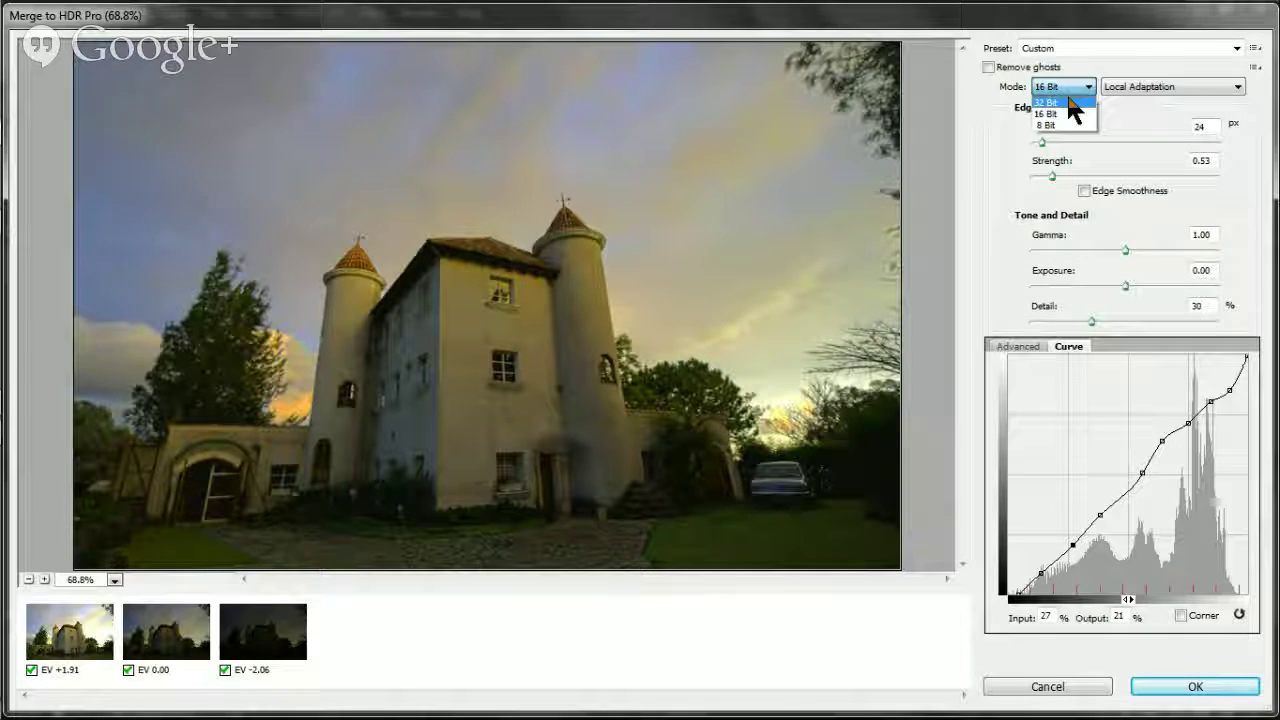
click(1070, 101)
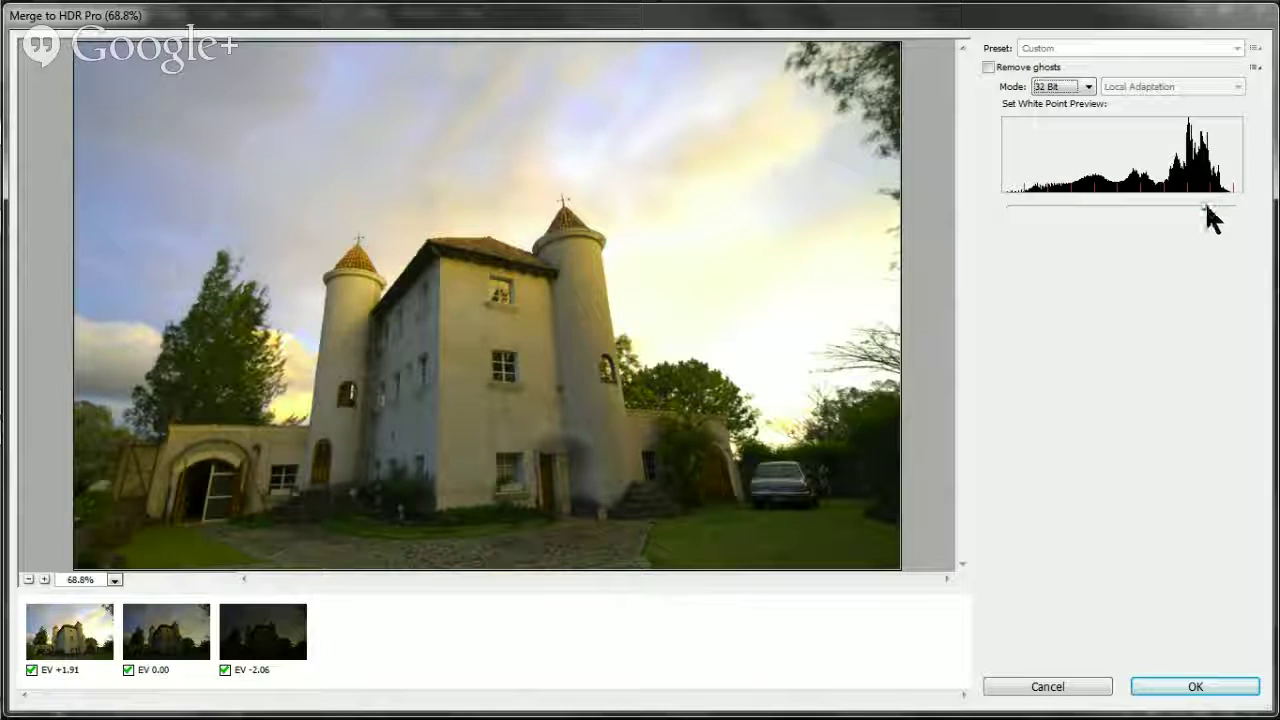
drag(1207, 208, 1221, 206)
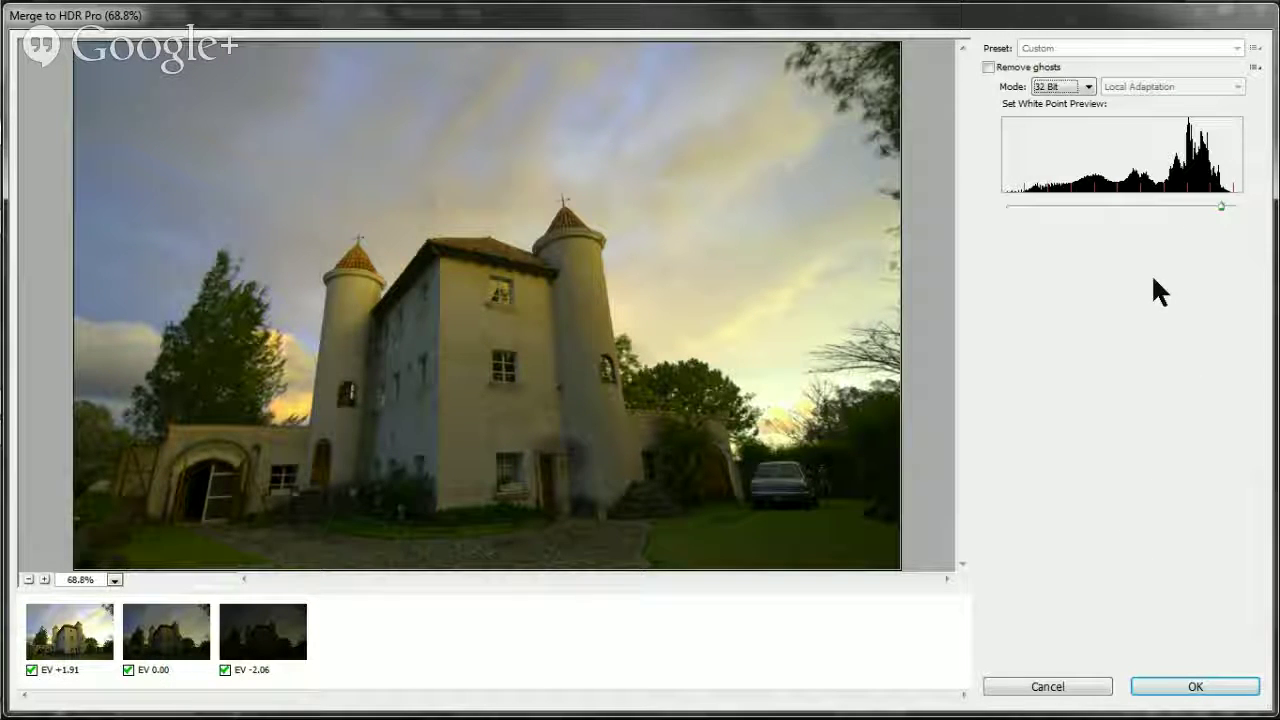
drag(1220, 205, 1228, 206)
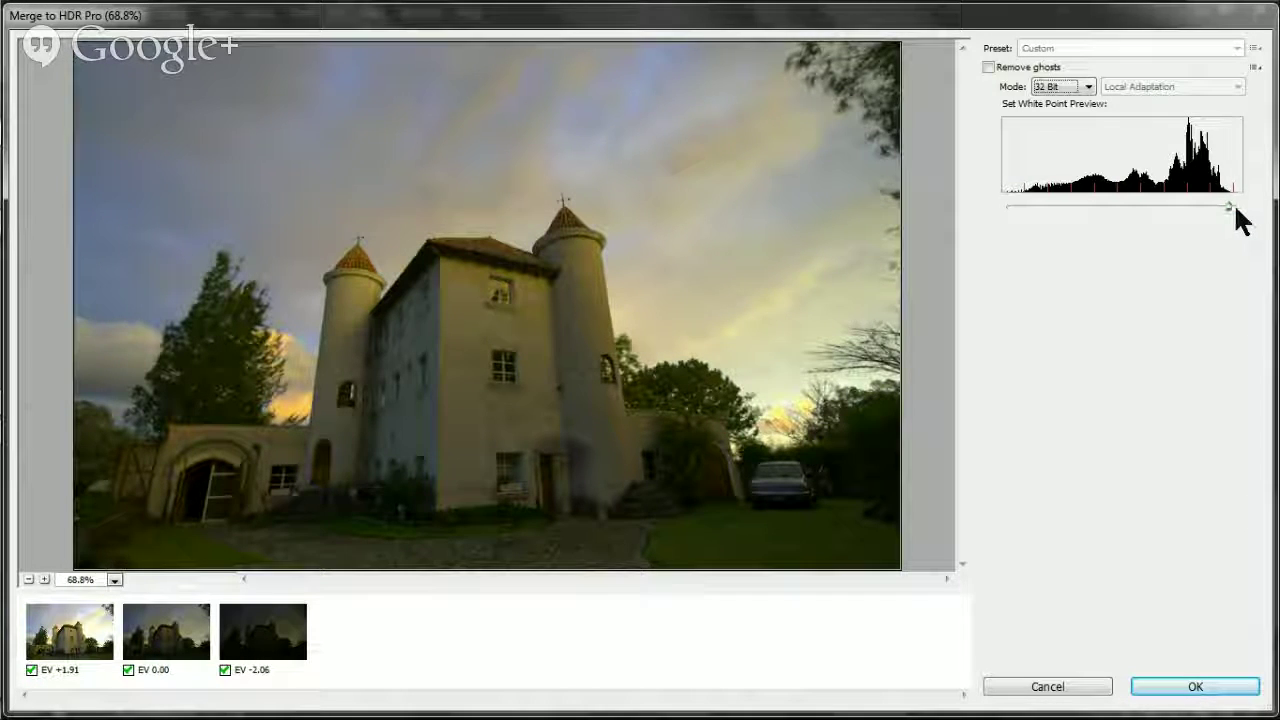
click(1236, 207)
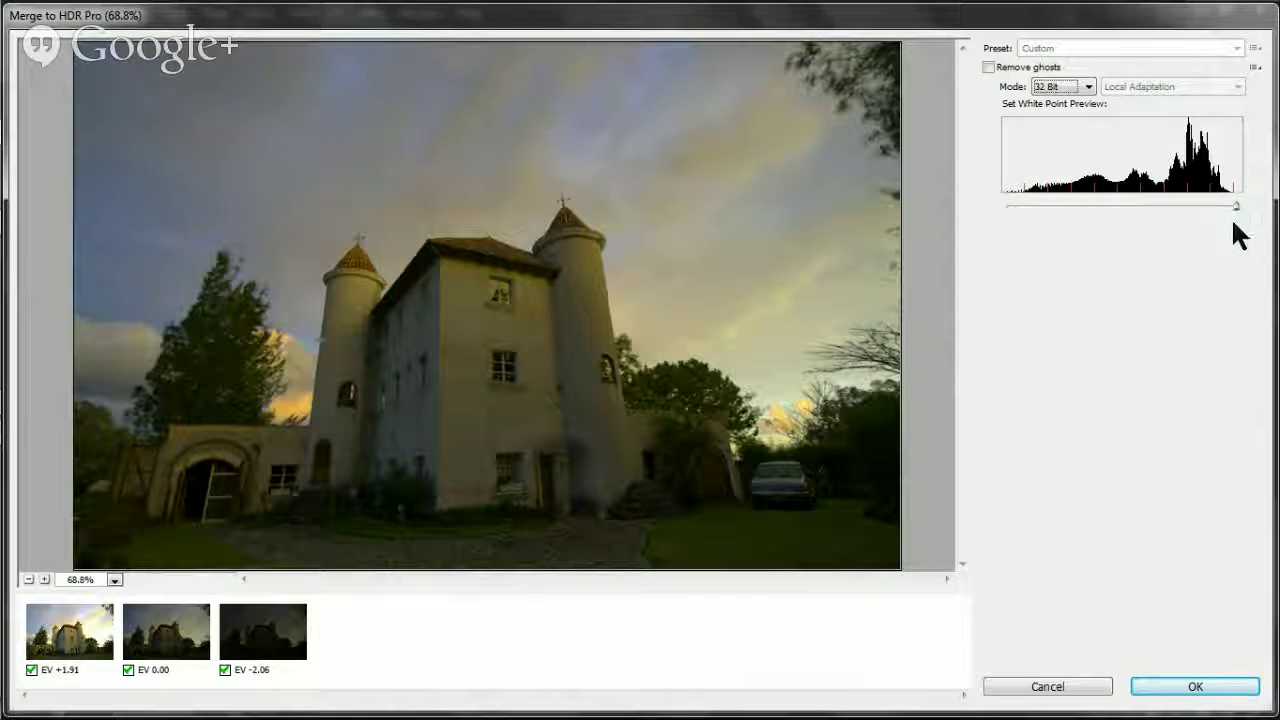
click(1160, 687)
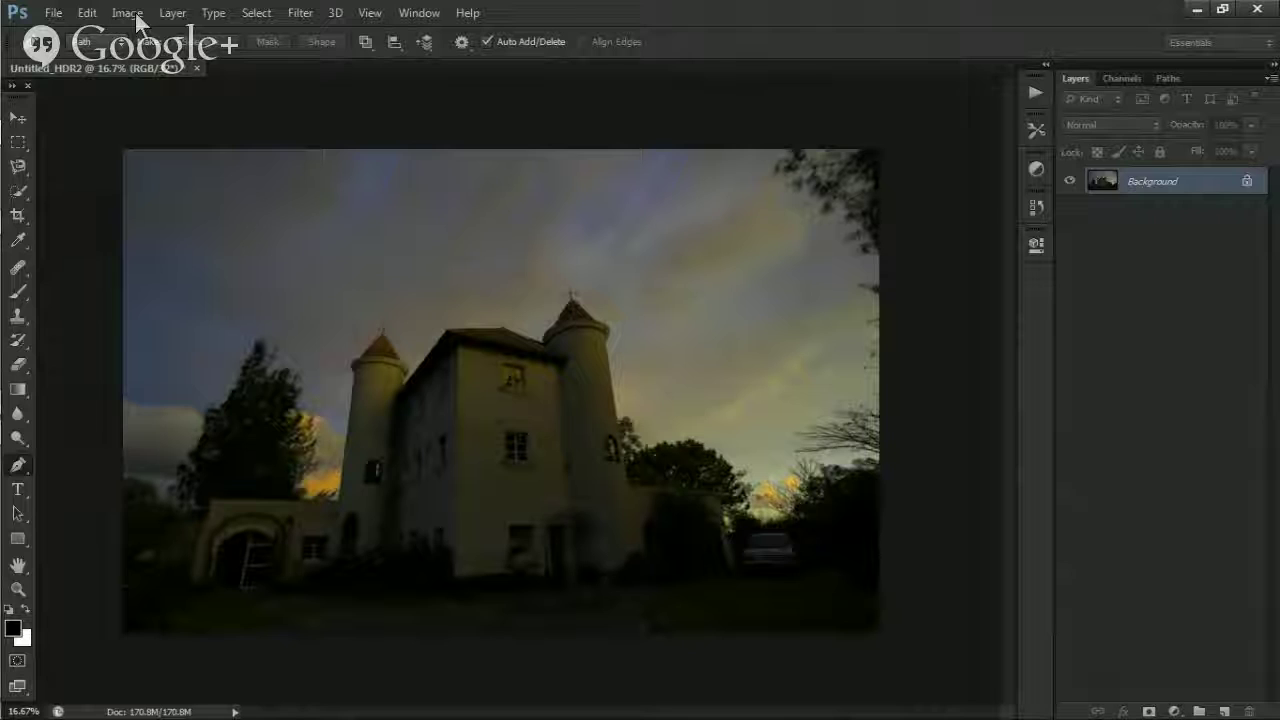
- Start converting the image to 16 Bits/Channel and expand the Toning Curve and Histogram in the HDR Toning options
click(127, 13)
mouse_move(158, 36)
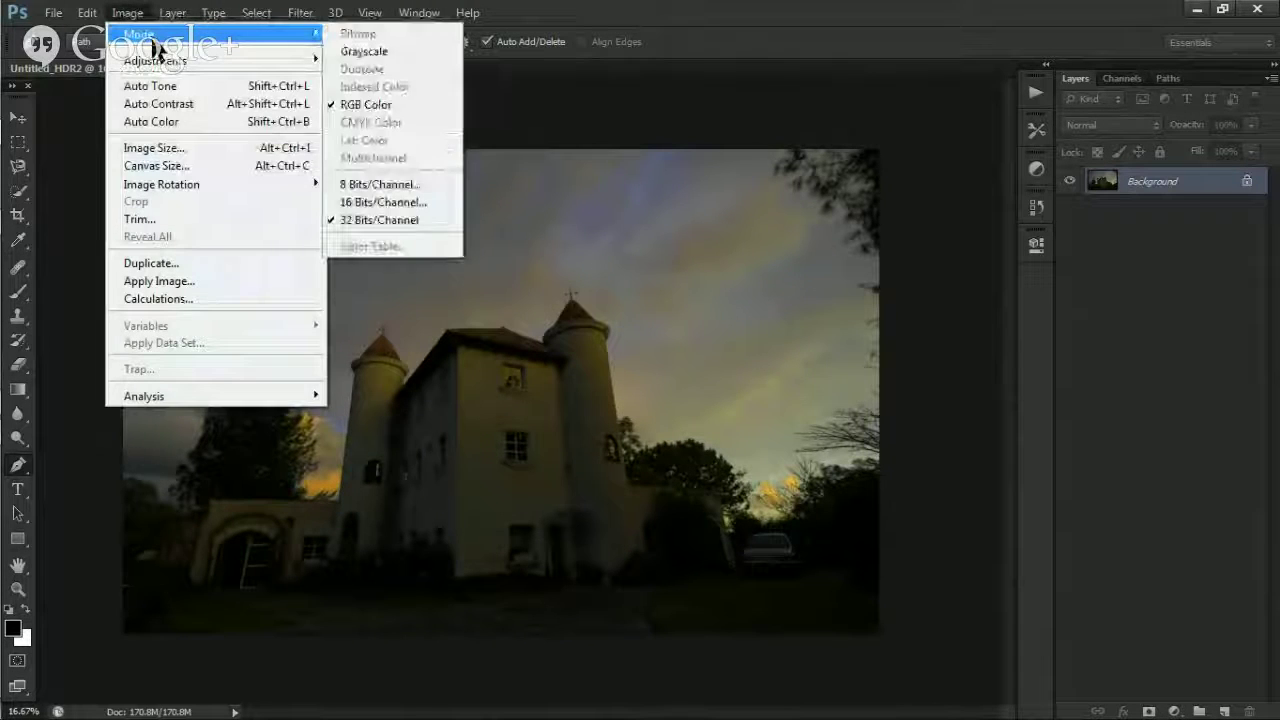
click(404, 203)
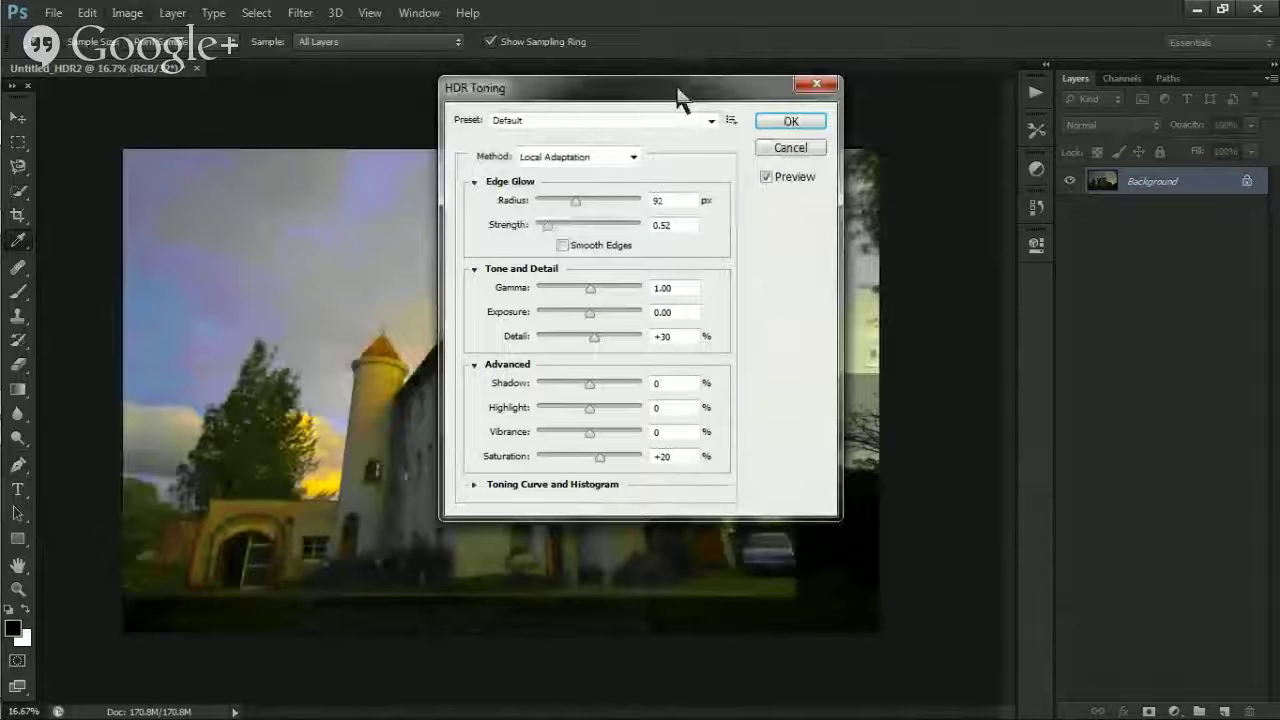
drag(694, 97, 1116, 156)
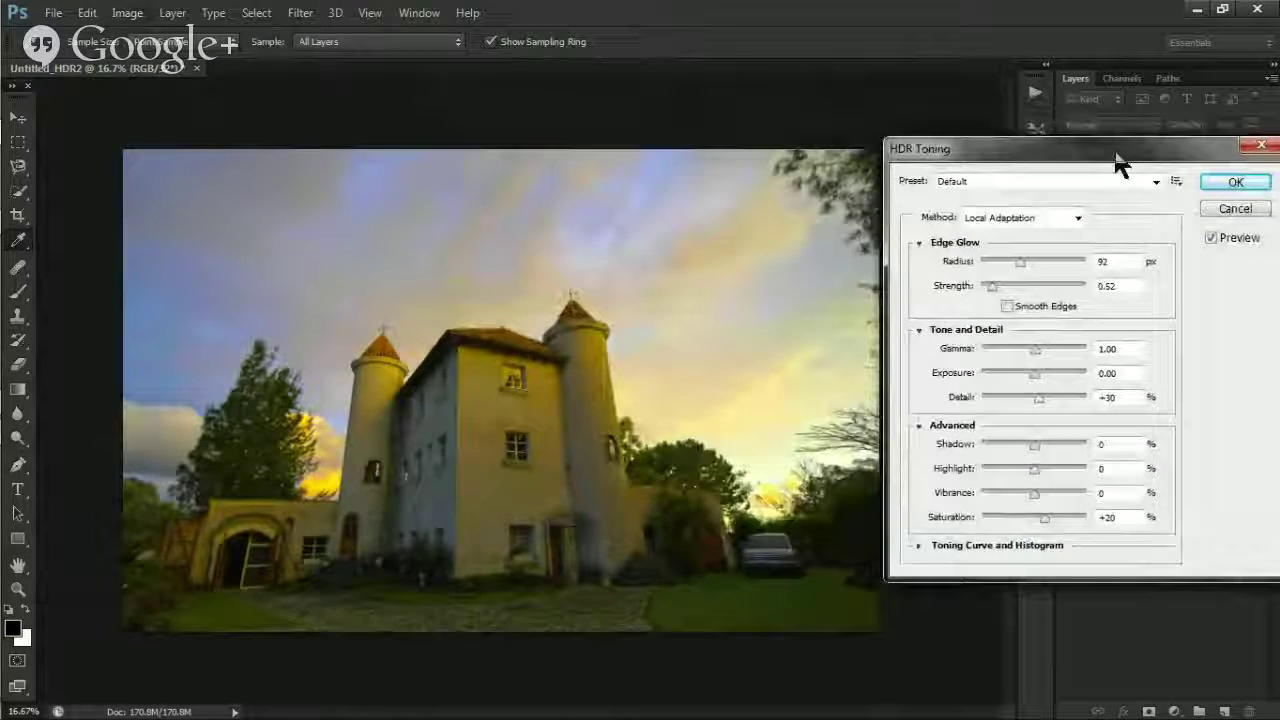
click(1077, 216)
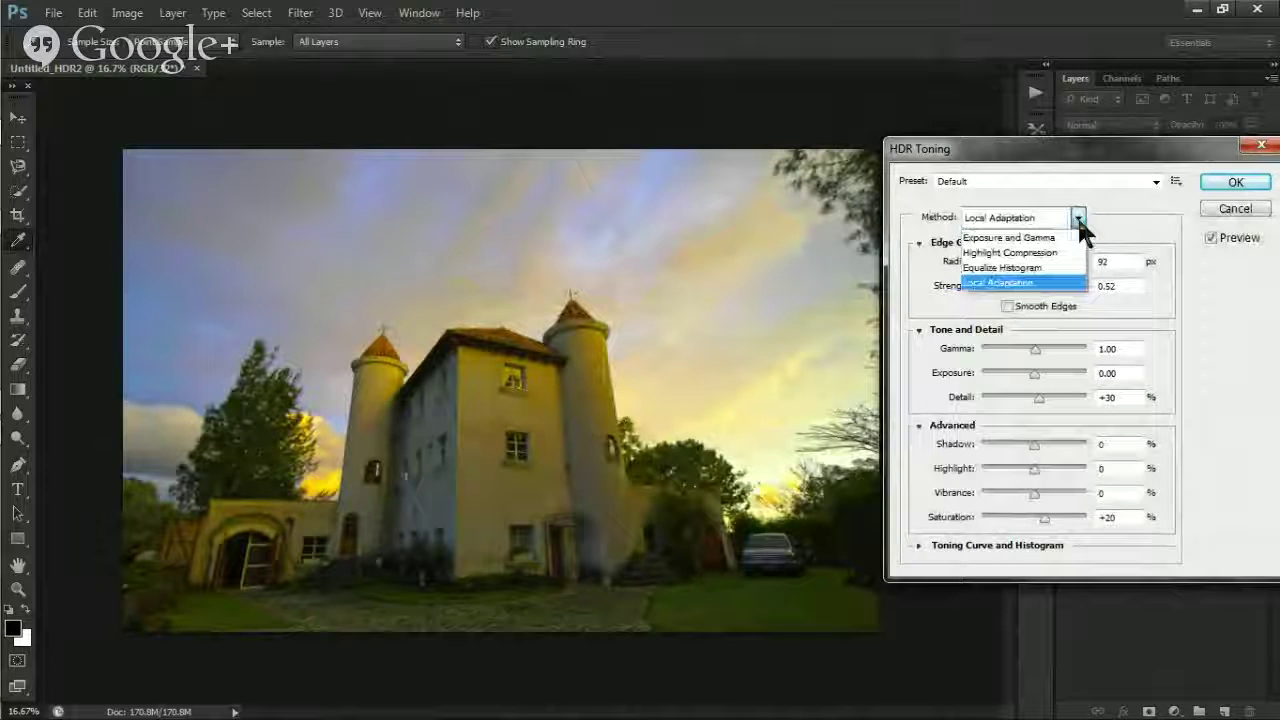
click(1077, 216)
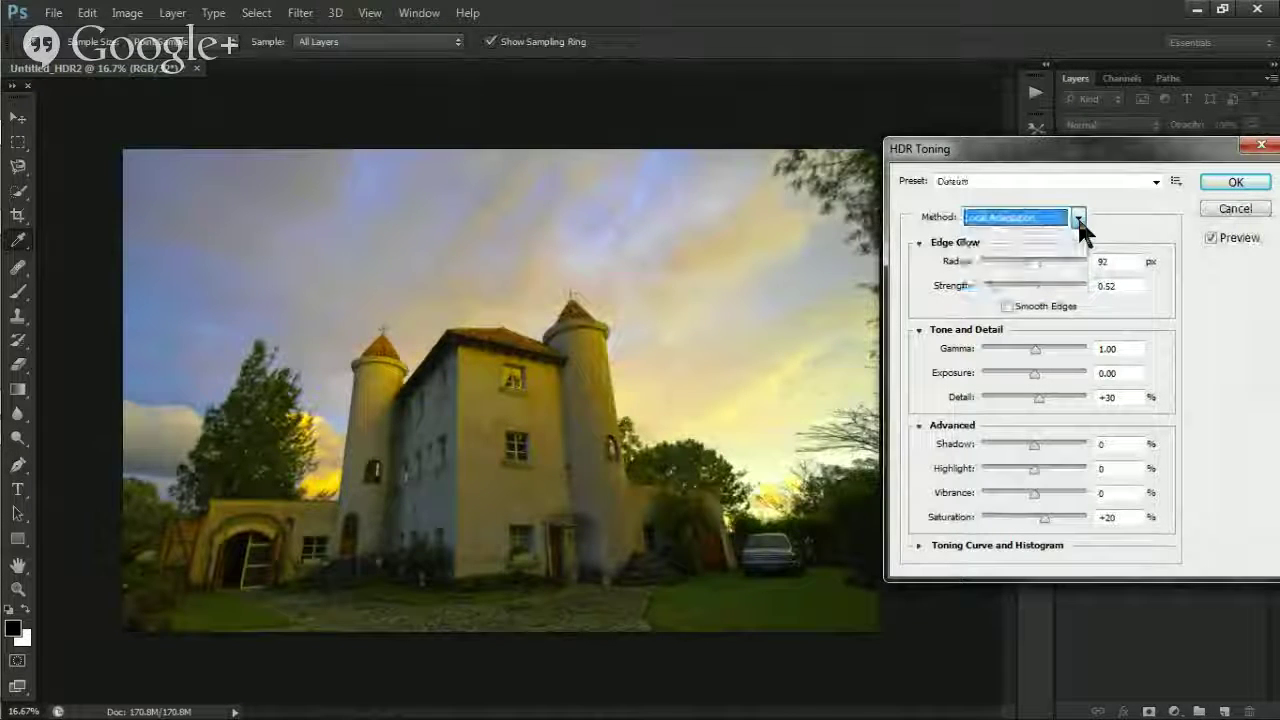
click(922, 547)
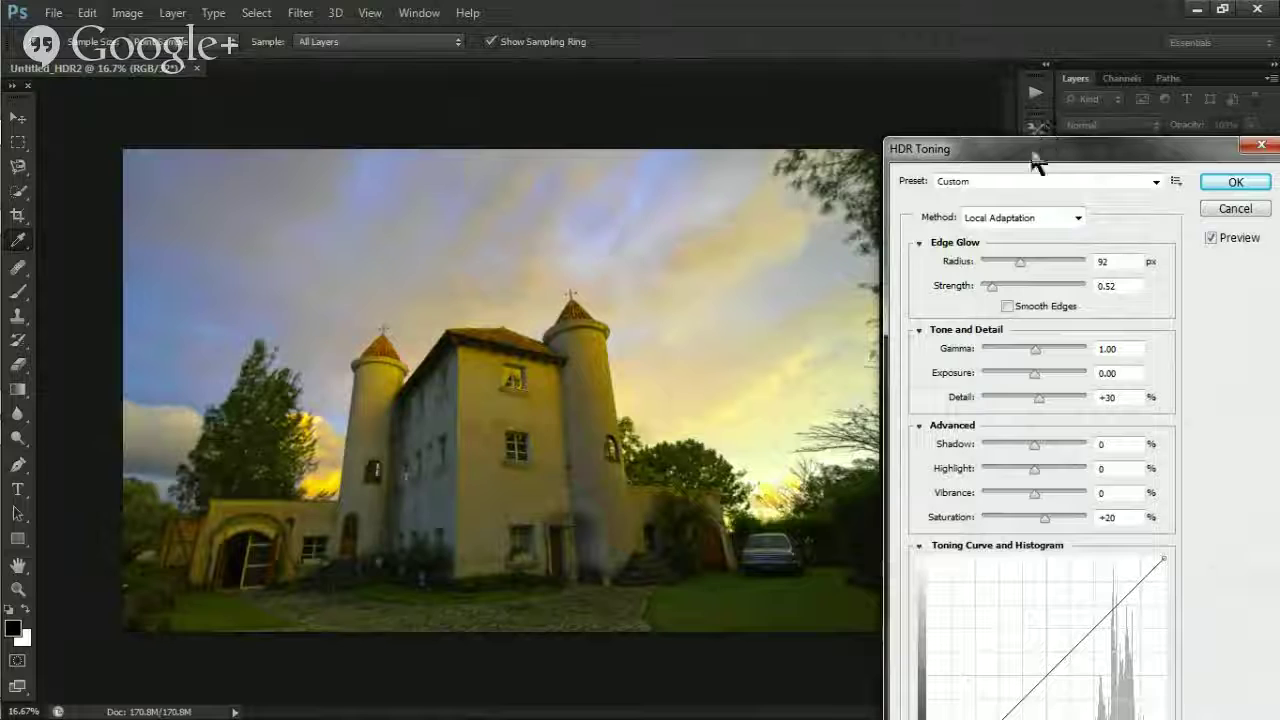
drag(1036, 160, 1024, 12)
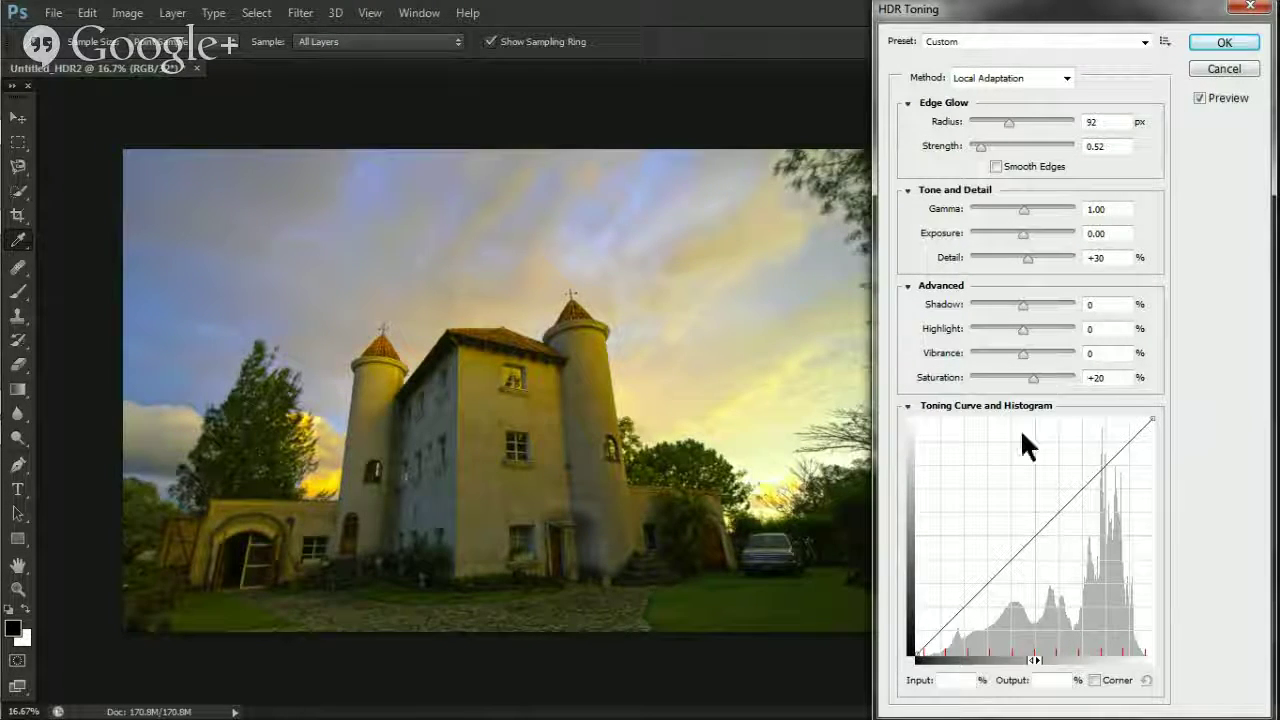
- Try HDR Toning with Saturation 0 and curve points at 20% input/15% output and 67% input/69% output, and cancel the conversion
double_click(1097, 377)
text(0)
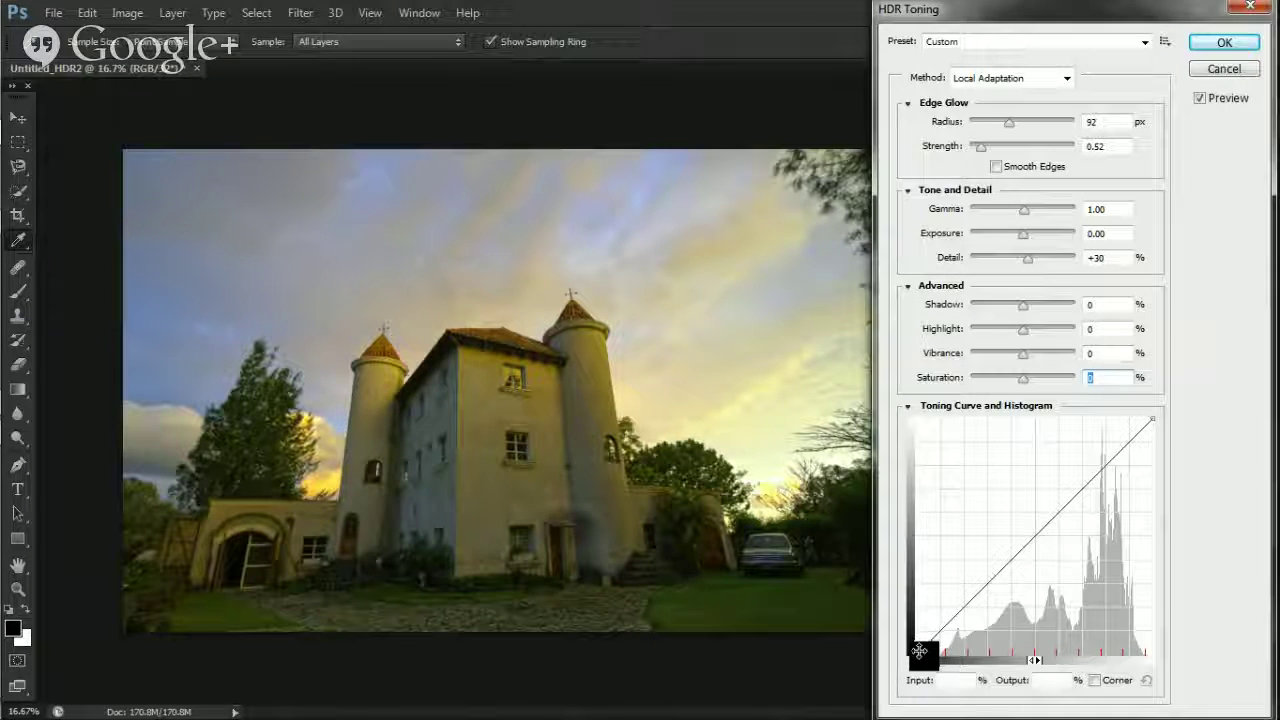
drag(917, 654, 925, 657)
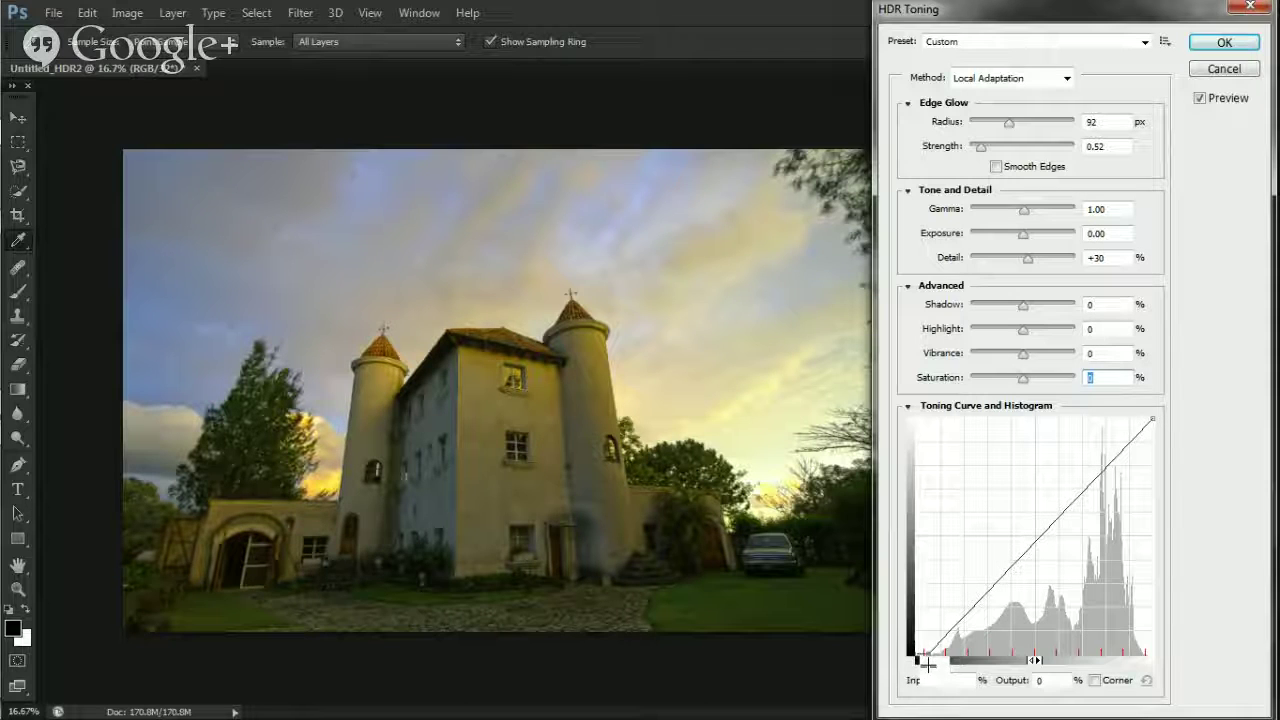
mouse_move(959, 621)
mouse_down()
mouse_move(977, 615)
mouse_move(962, 619)
mouse_up()
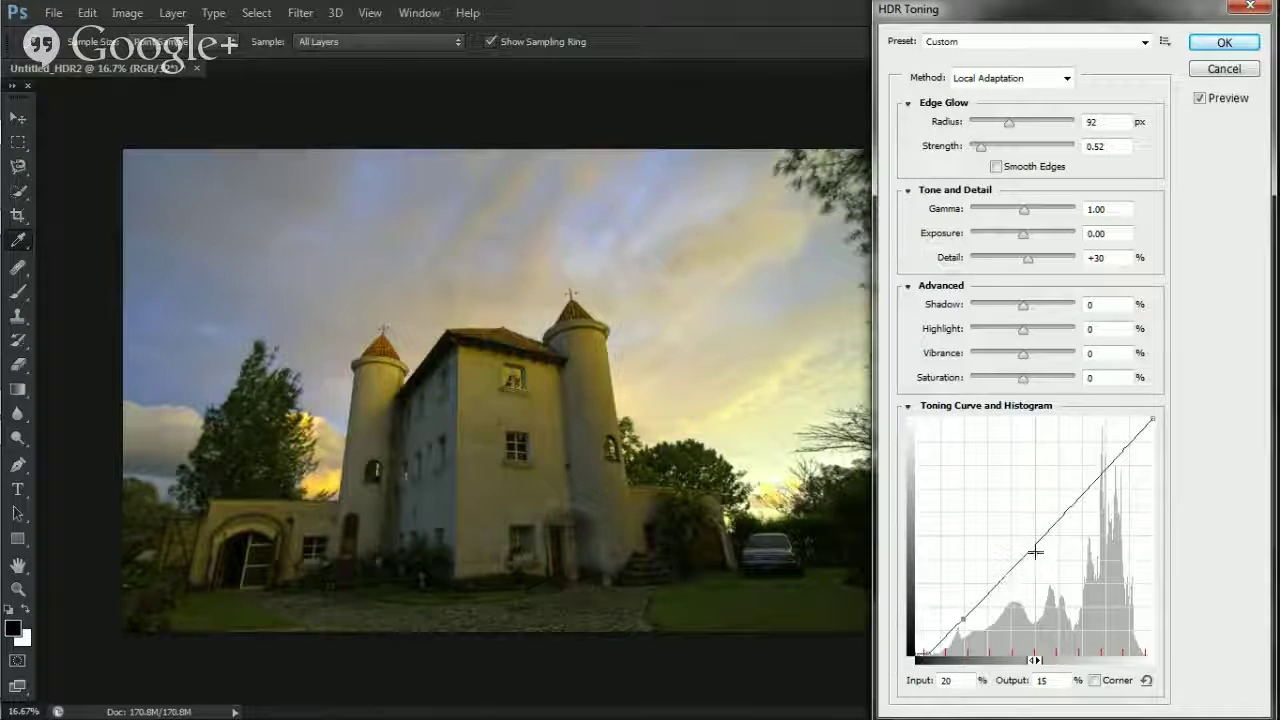
click(1074, 493)
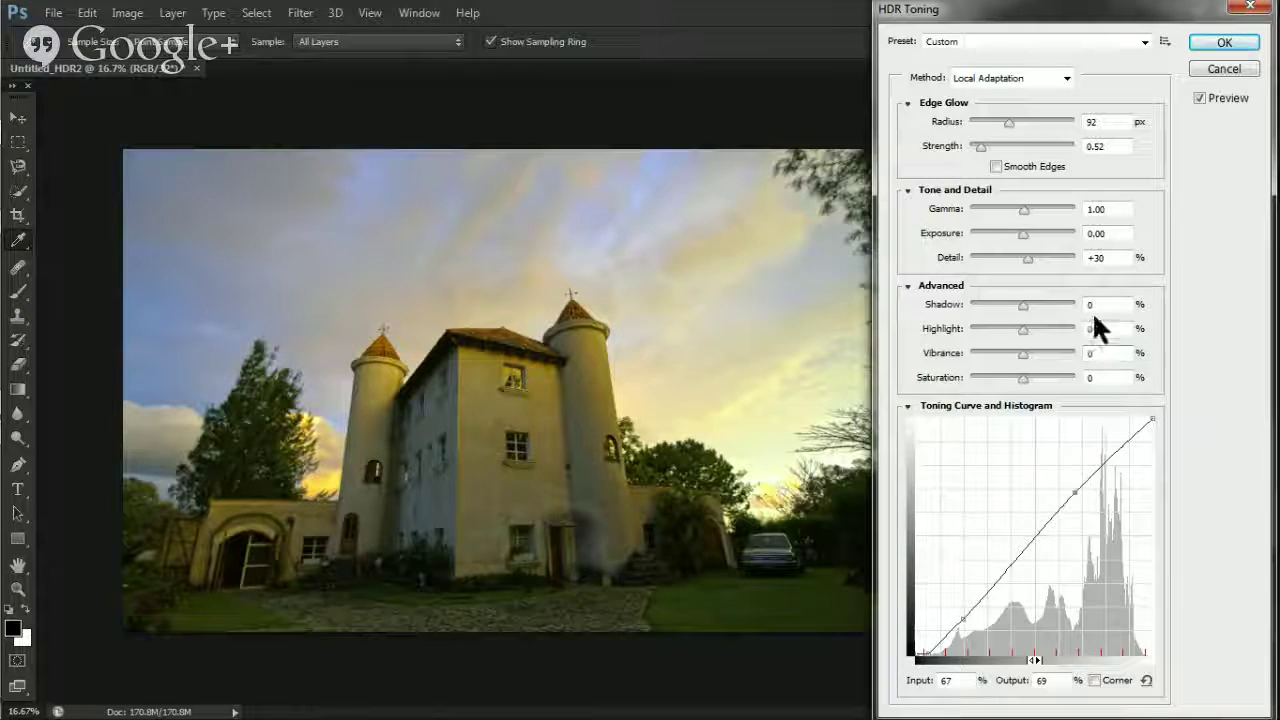
click(1213, 68)
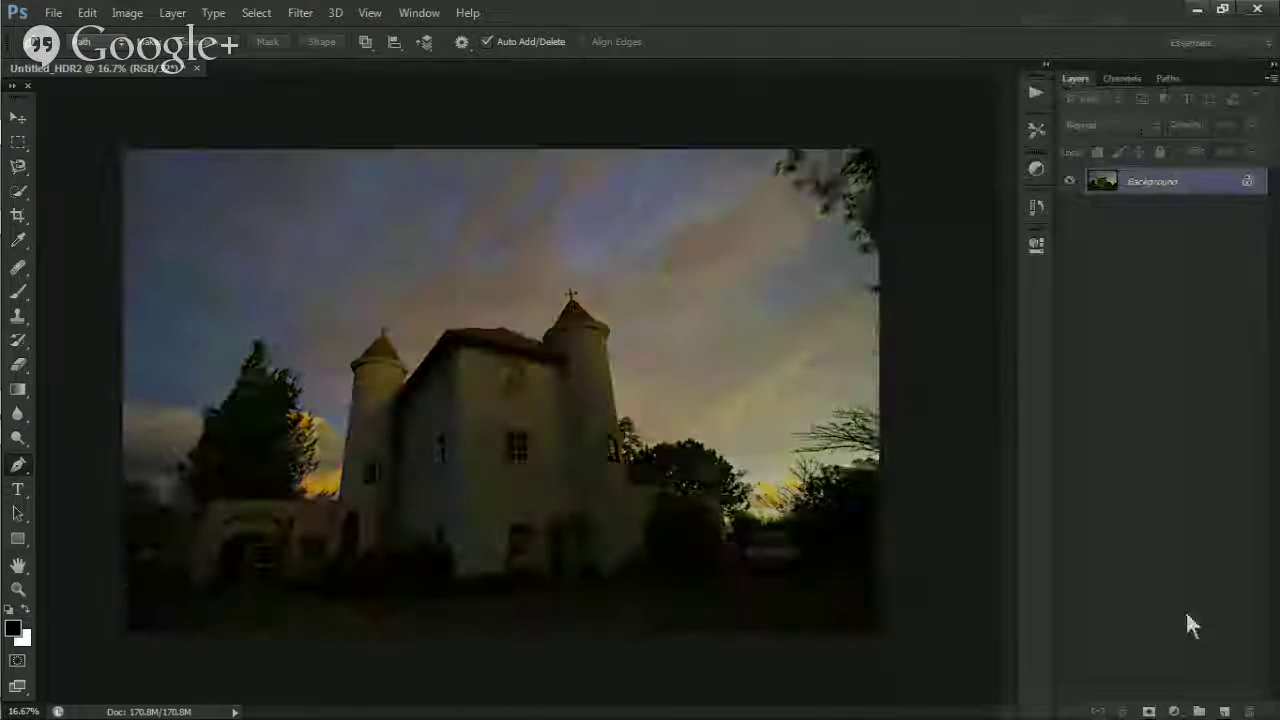
- Add a Levels adjustment layer above the Background layer and open its properties
click(1175, 711)
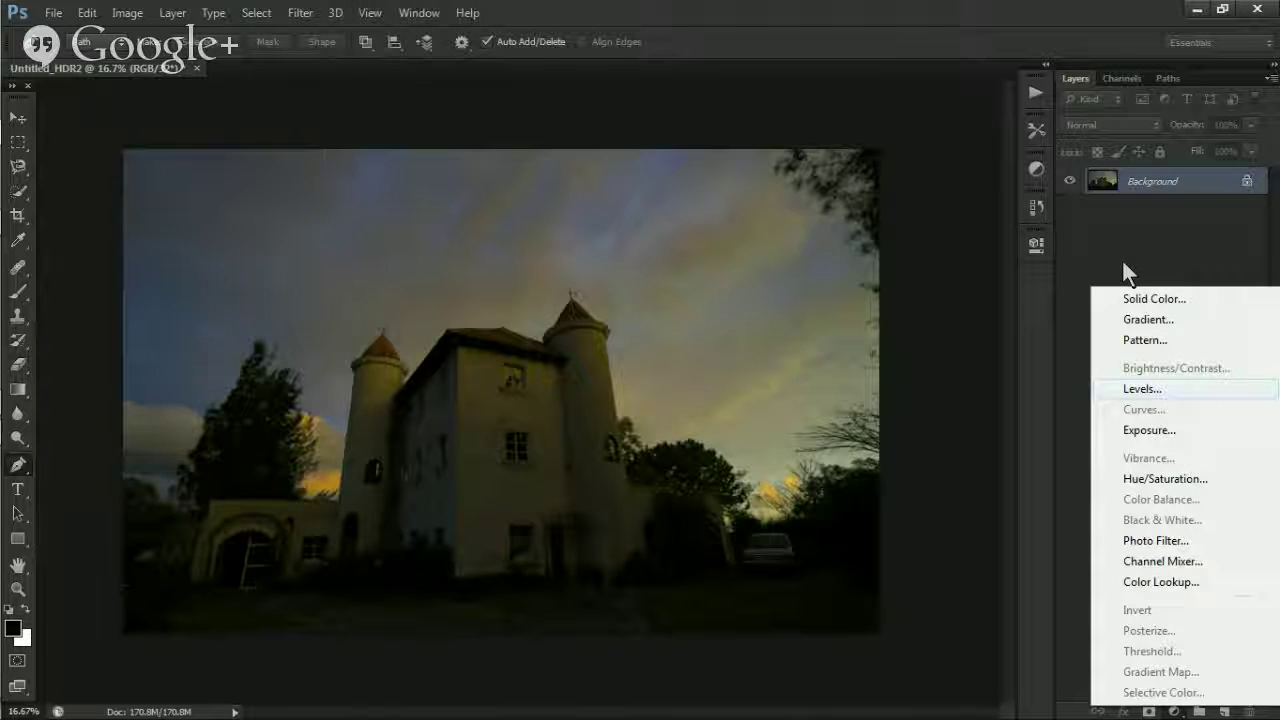
key(Return)
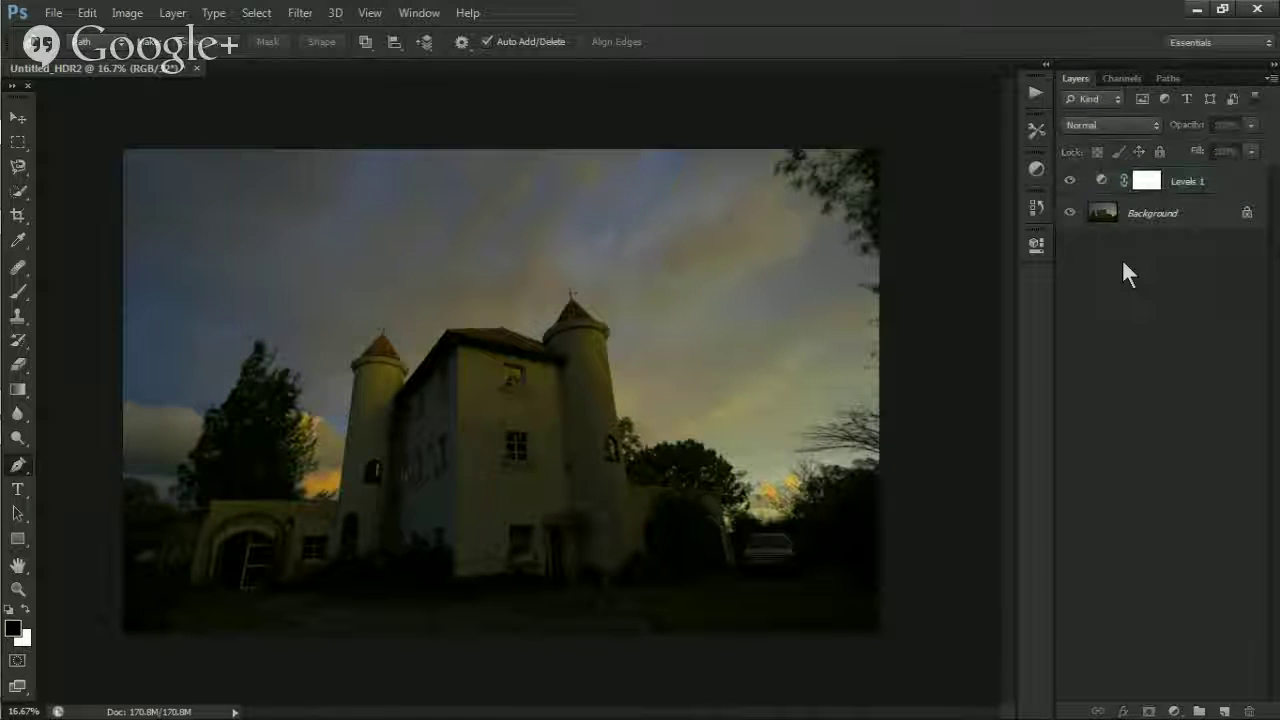
drag(1112, 208, 1106, 188)
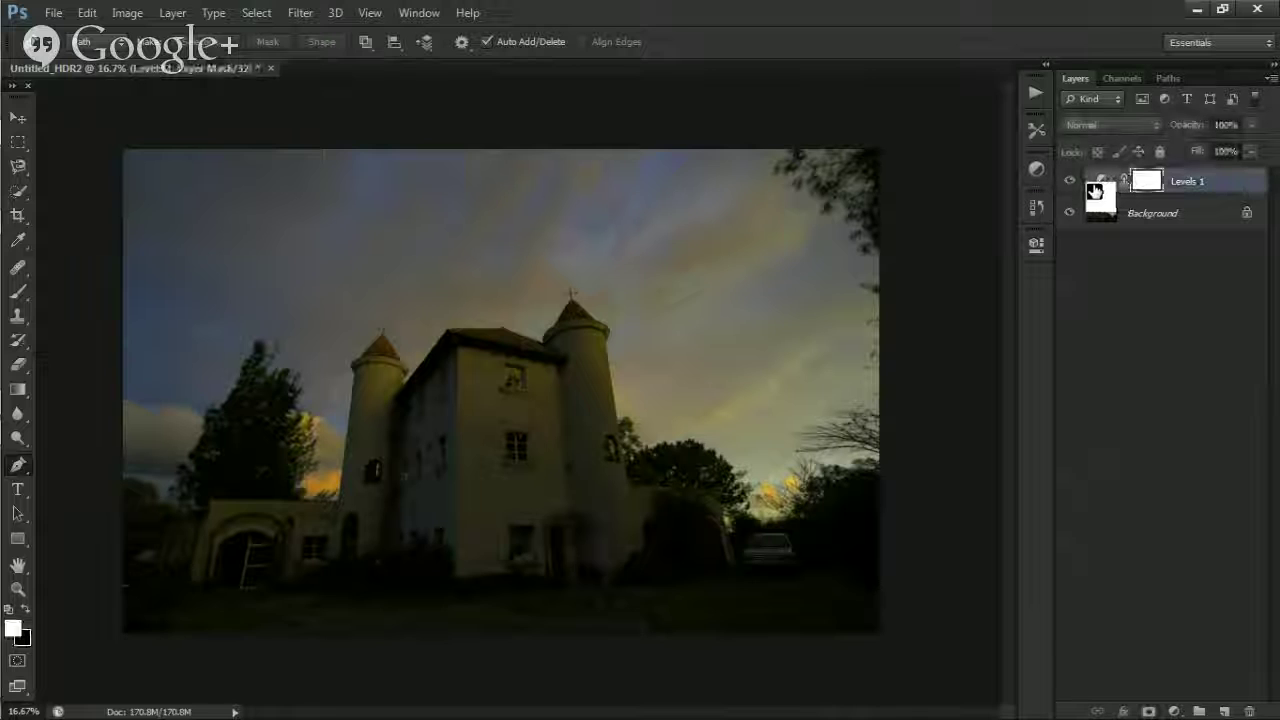
click(1038, 243)
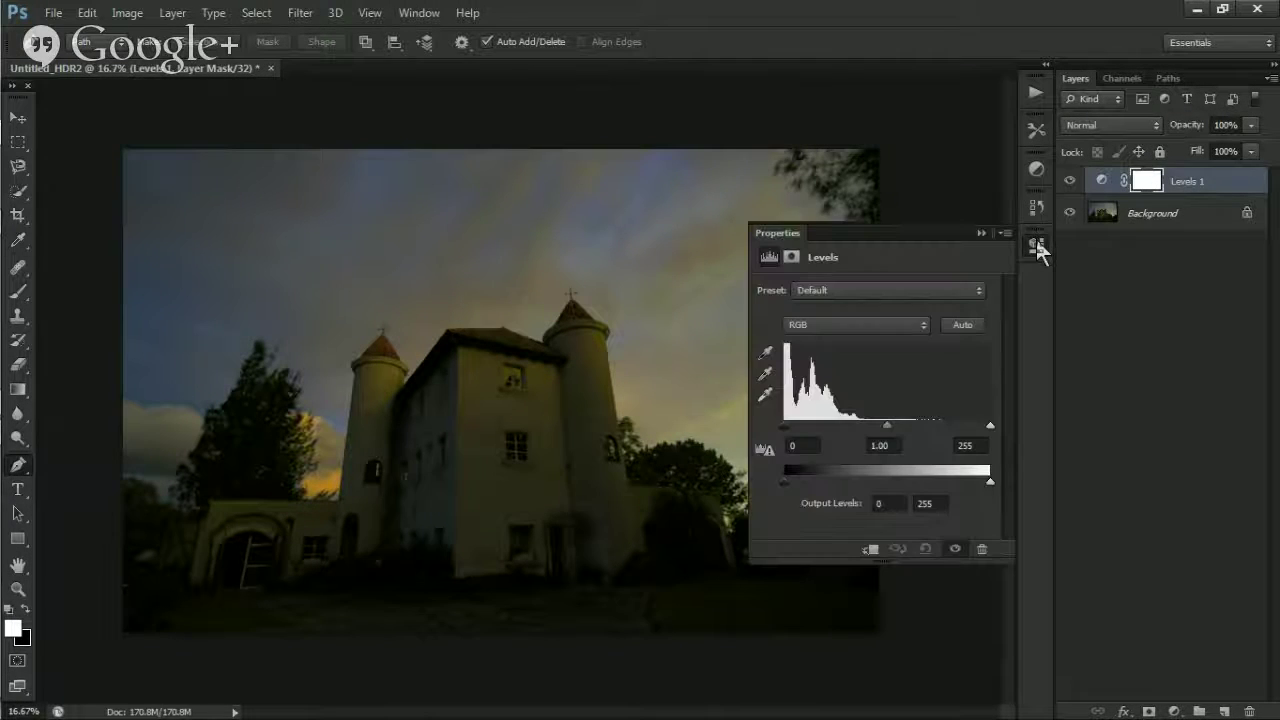
- Set the Blue channel's white input level to 185 in the Levels adjustment
click(860, 332)
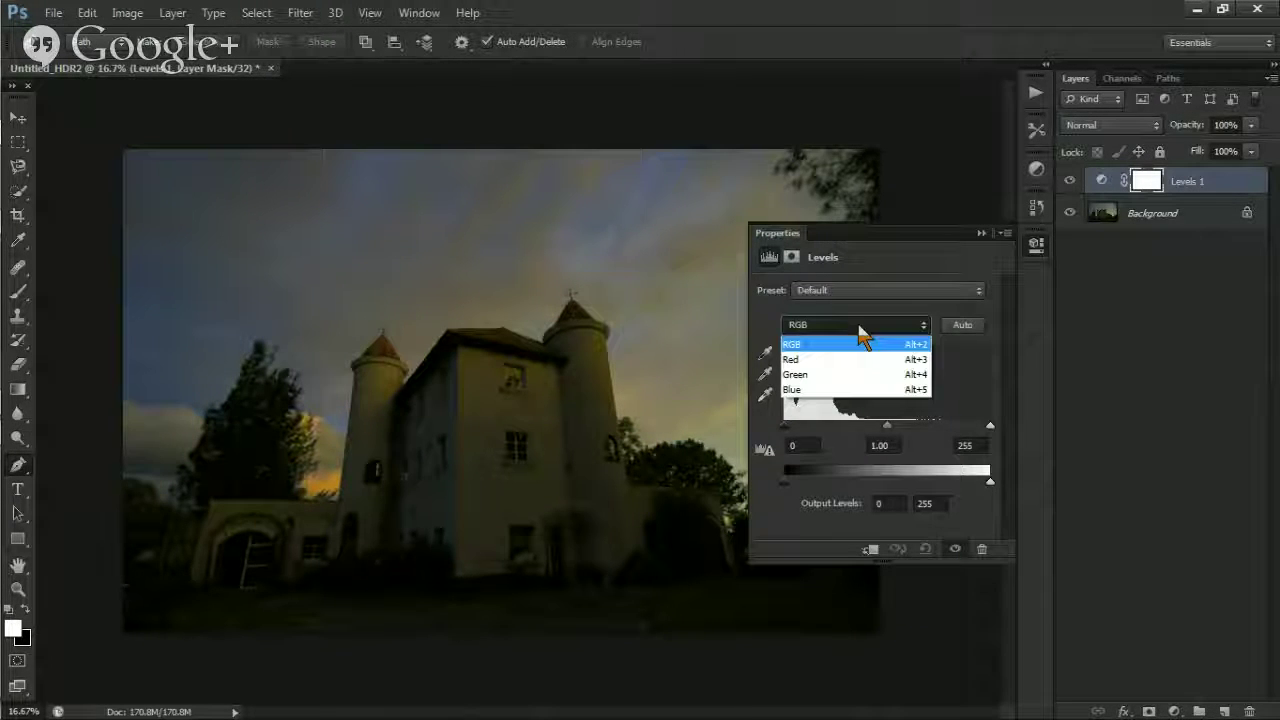
click(818, 389)
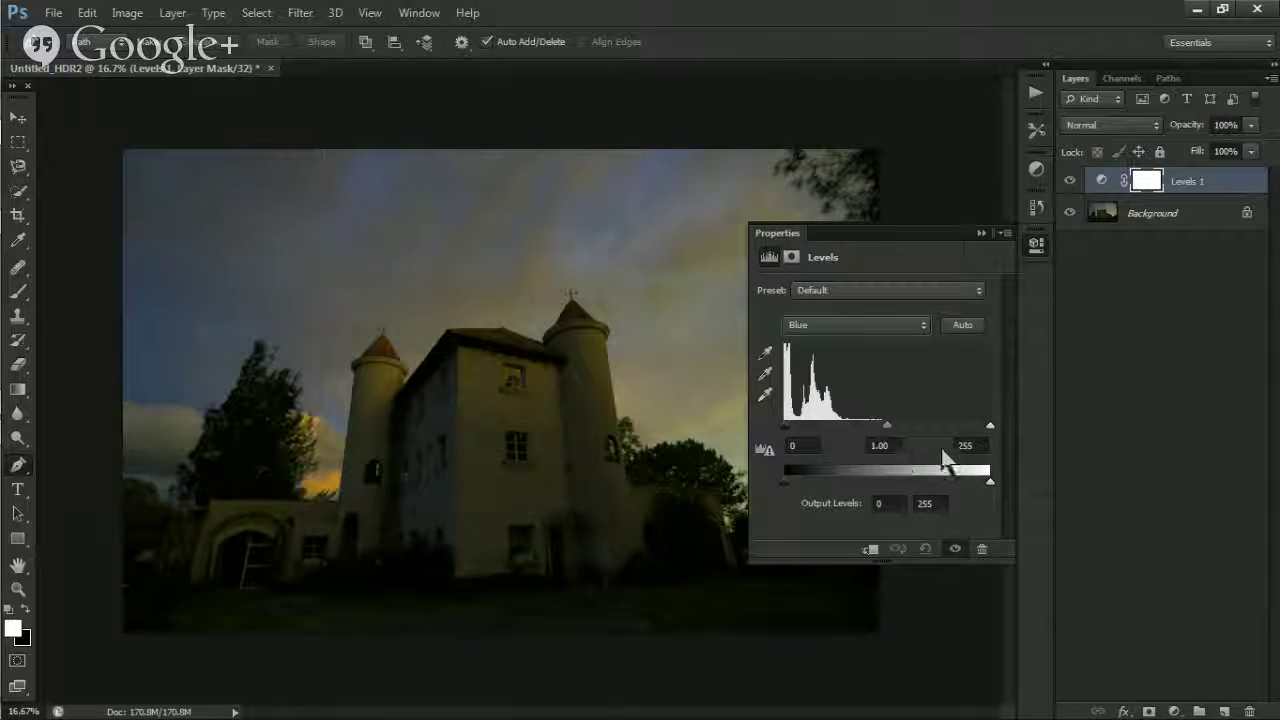
click(970, 445)
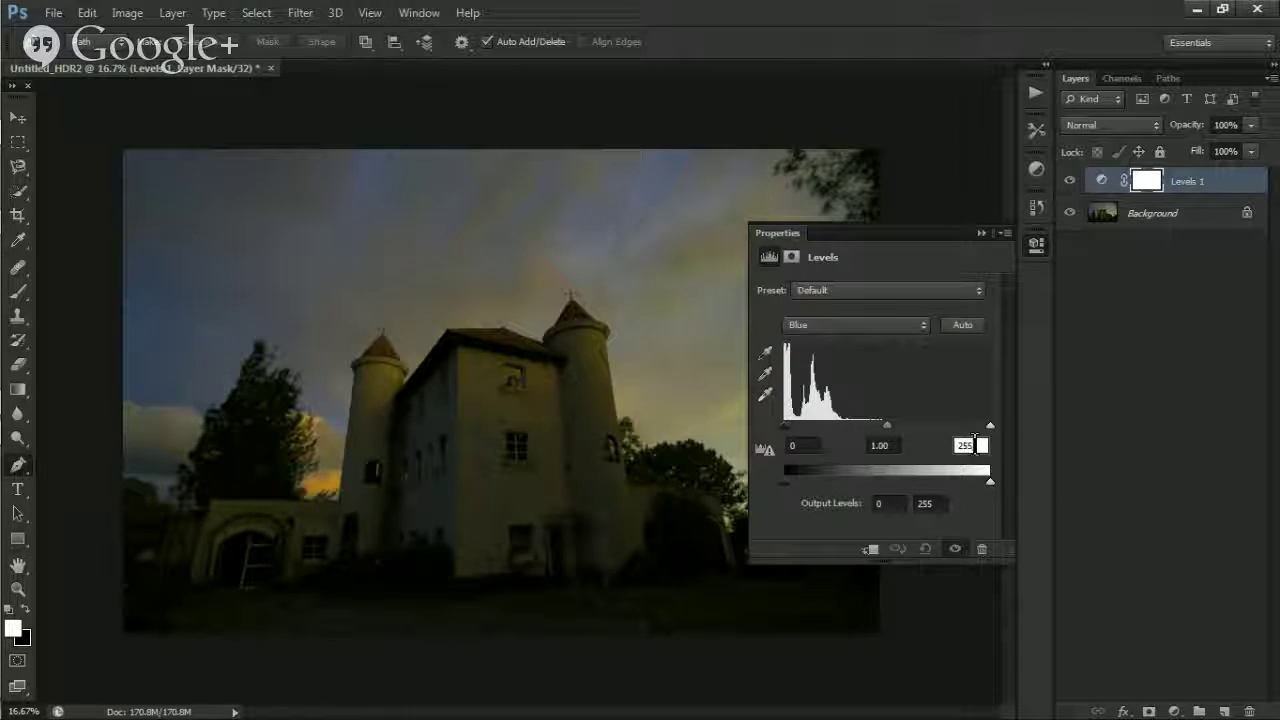
text(185)
key(Return)
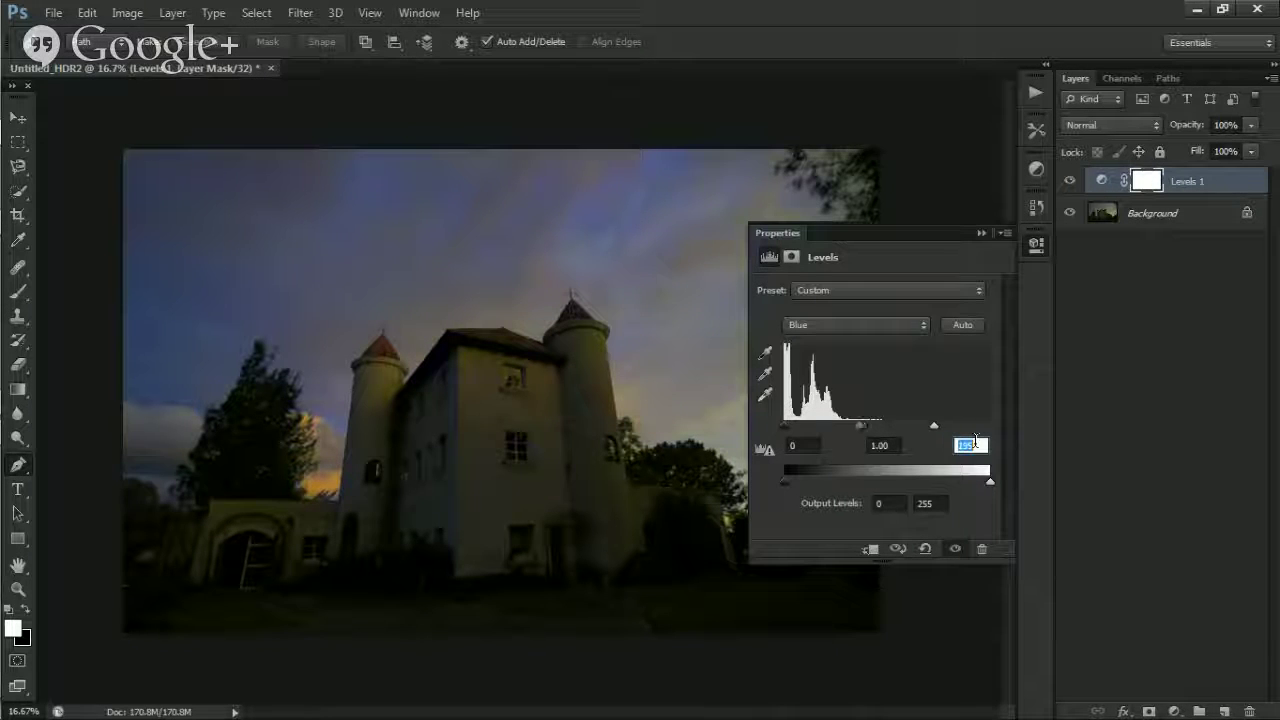
- Try lower white input levels for the Blue channel and return the value to 185
key(shift+Down)
key(shift+Down)
key(shift+Down)
key(shift+Down)
key(shift+Down)
key(shift+Down)
key(shift+Down)
key(shift+Down)
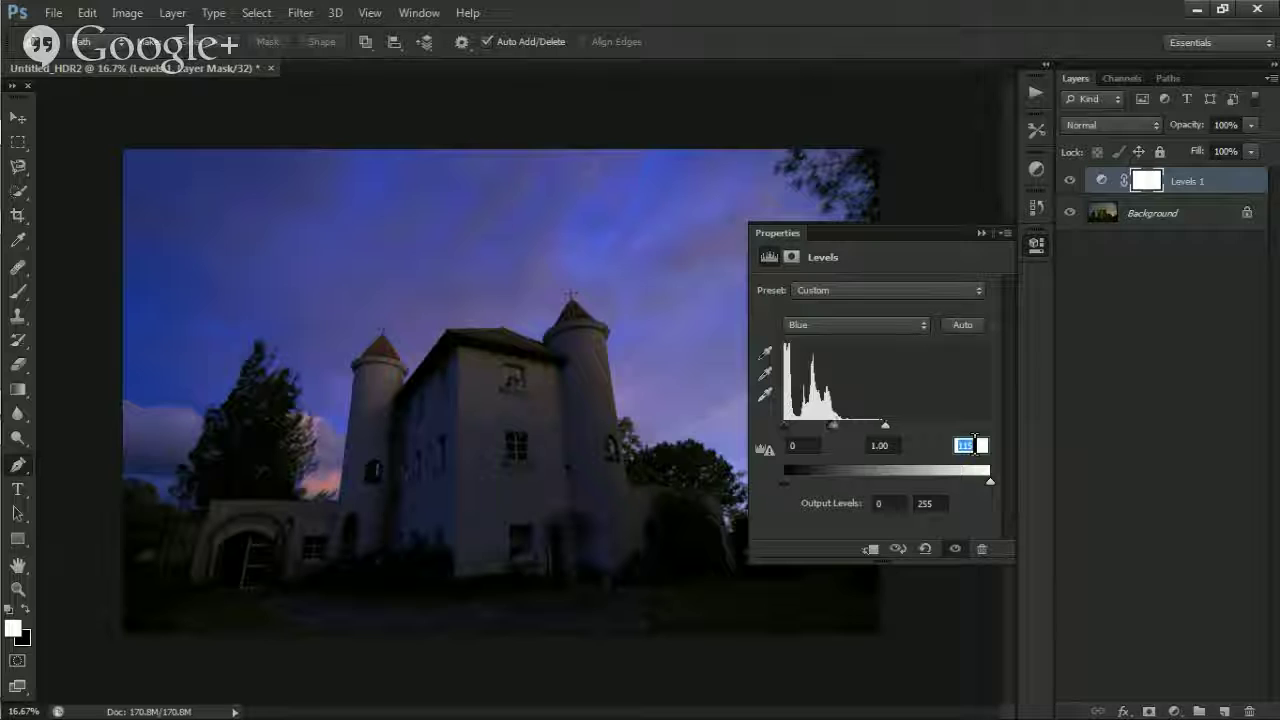
key(shift+Up)
key(shift+Up)
key(shift+Up)
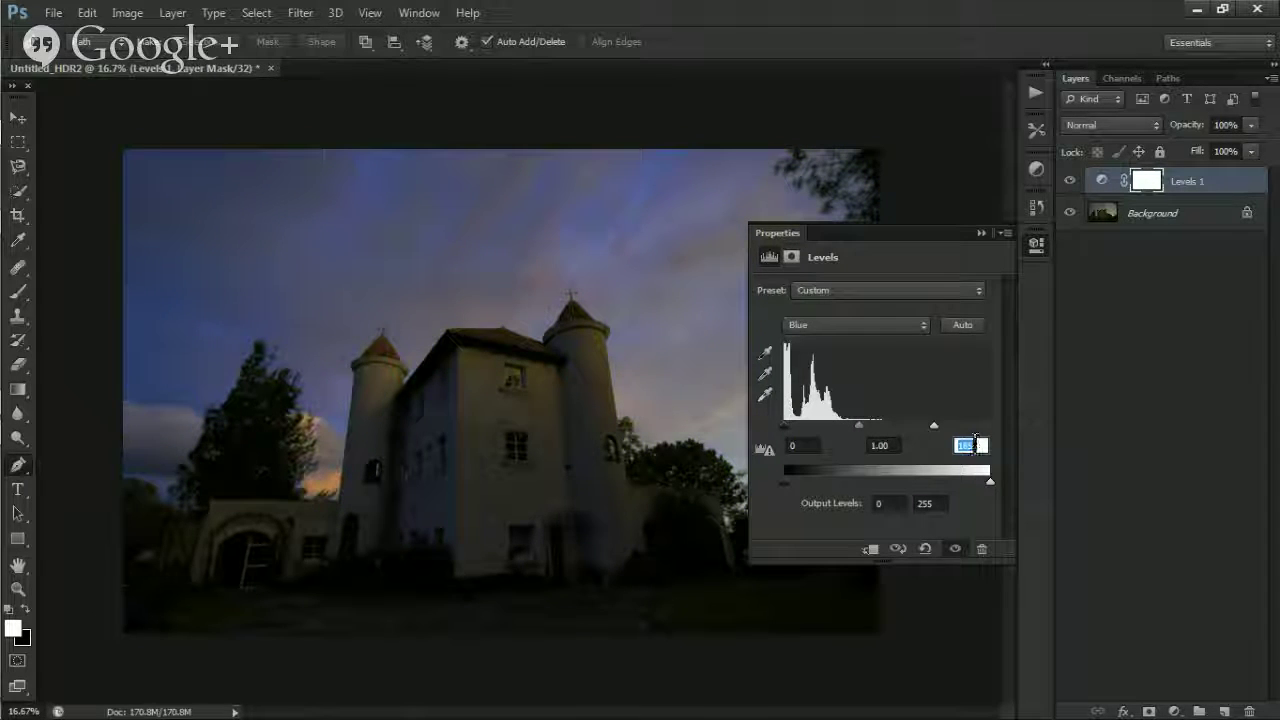
key(Return)
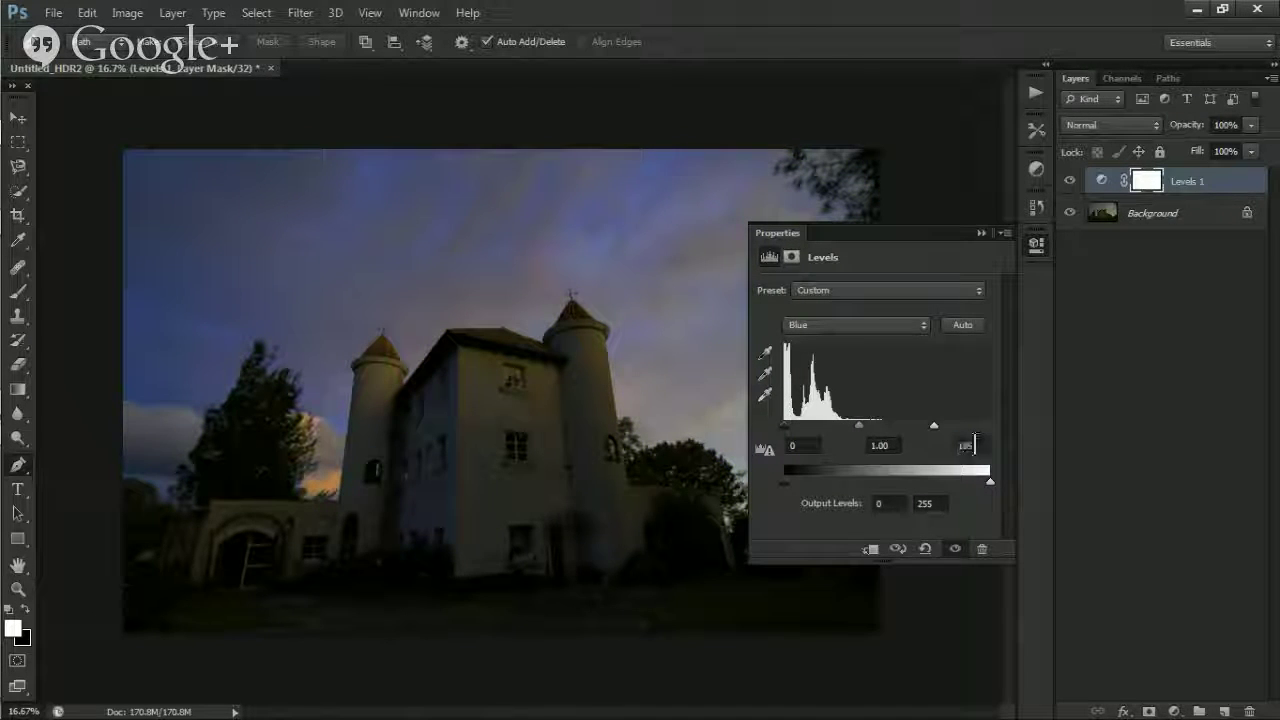
- Start converting the 32-bit image to 16 Bits/Channel, merging the Levels adjustment into the Background layer
click(980, 232)
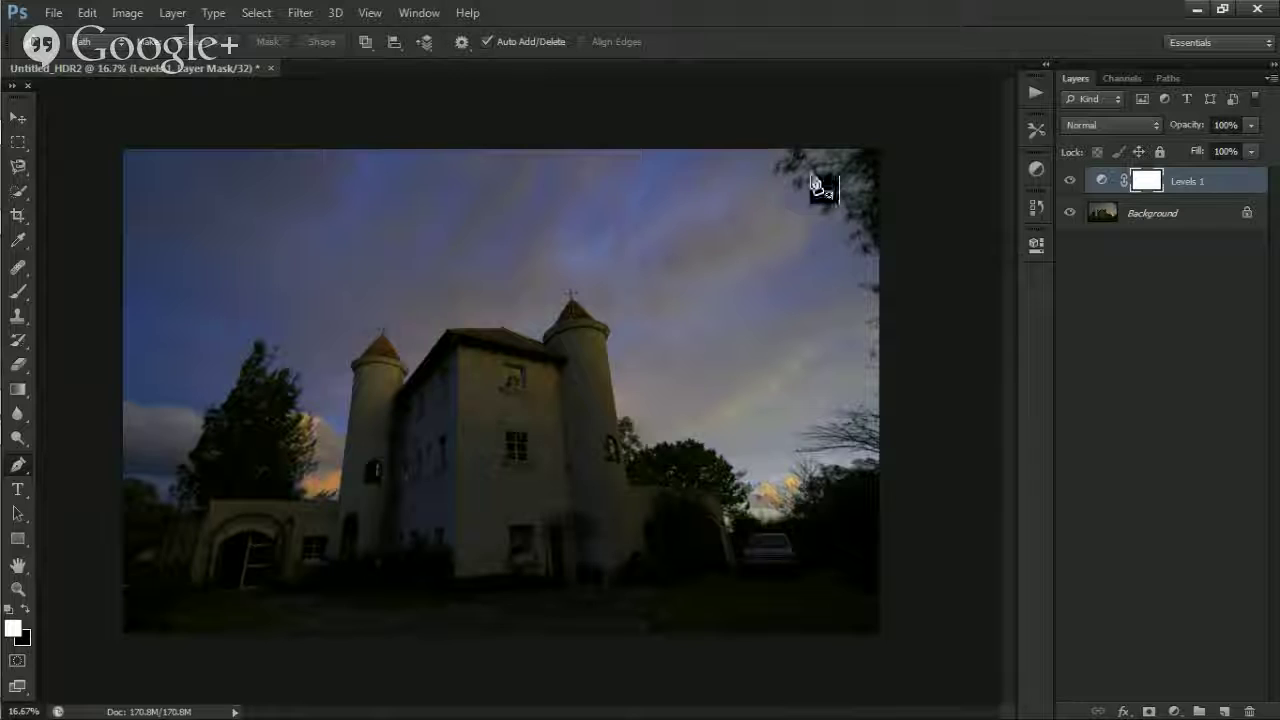
click(127, 12)
mouse_move(150, 36)
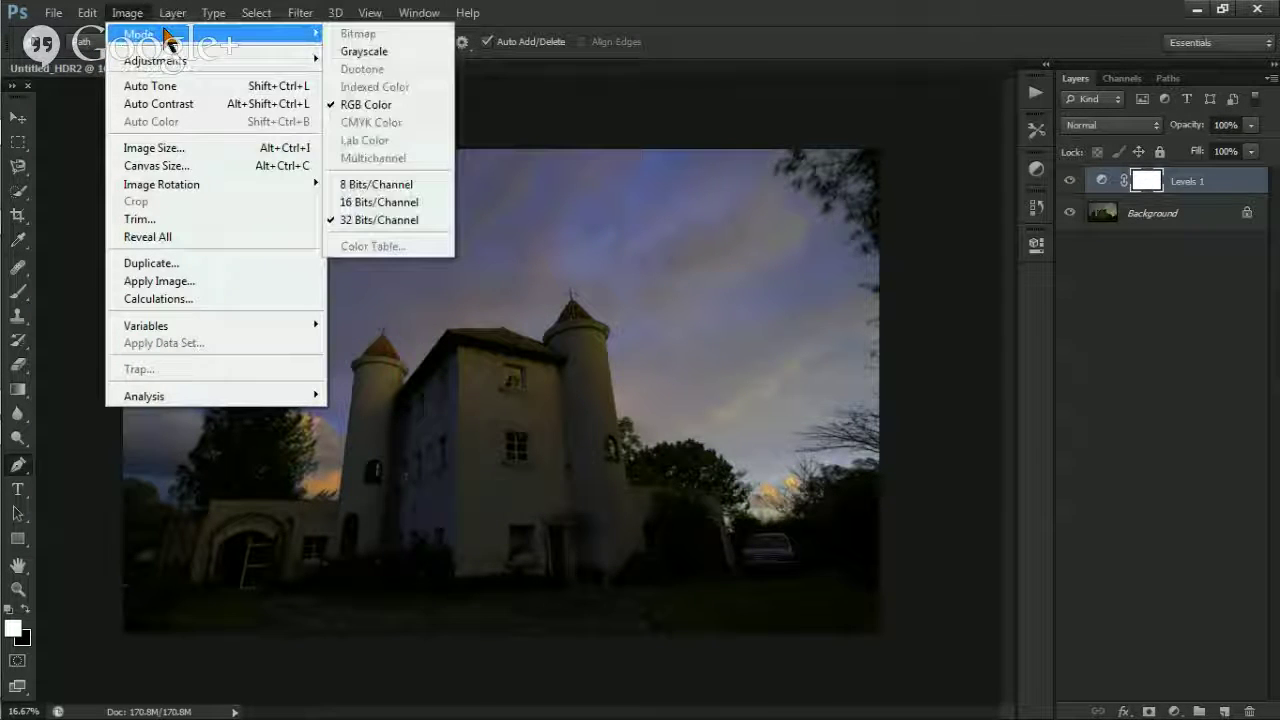
click(419, 205)
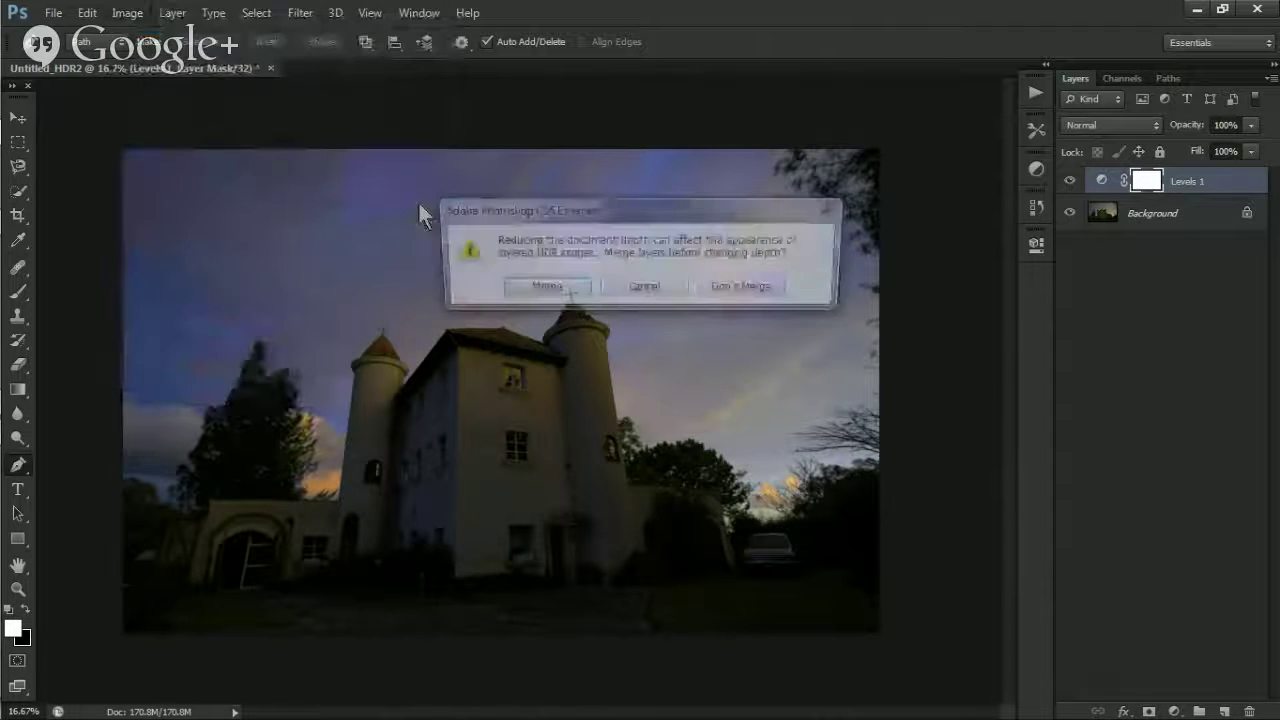
click(541, 291)
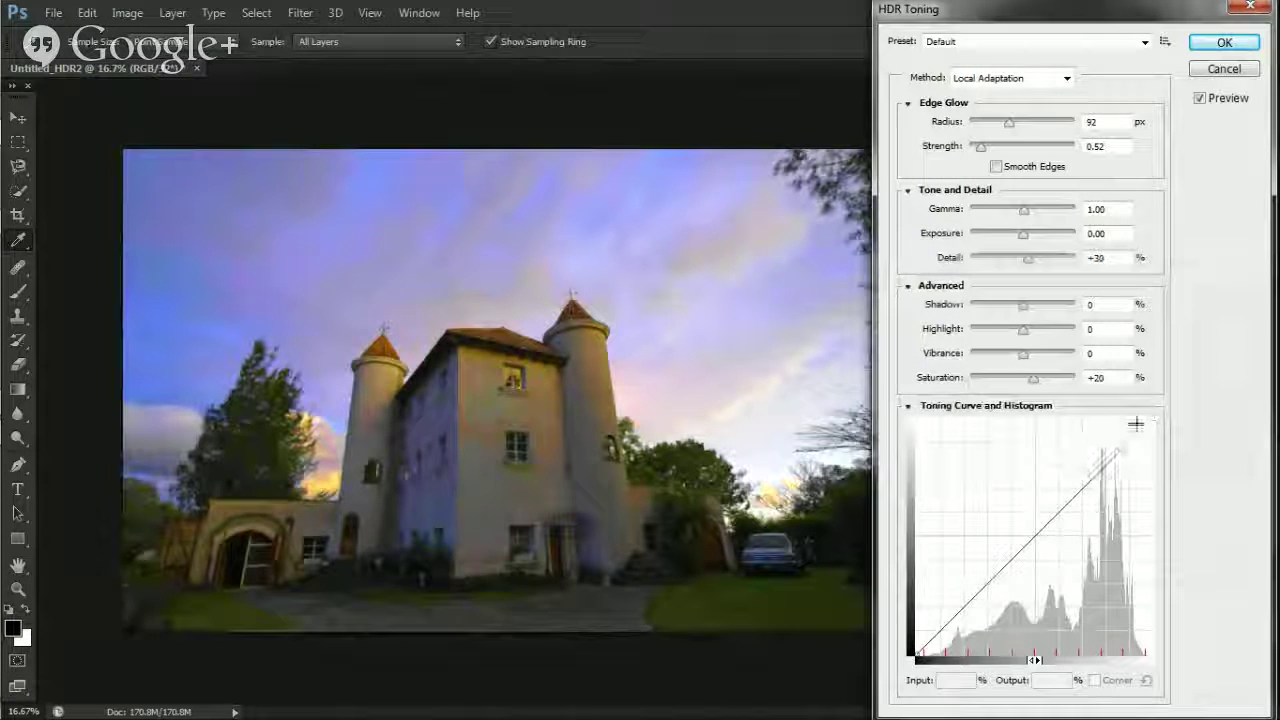
- Try HDR Toning curve white points at 94% and 100% input and a black point at 4% input, and cancel the conversion
drag(1150, 420, 1137, 411)
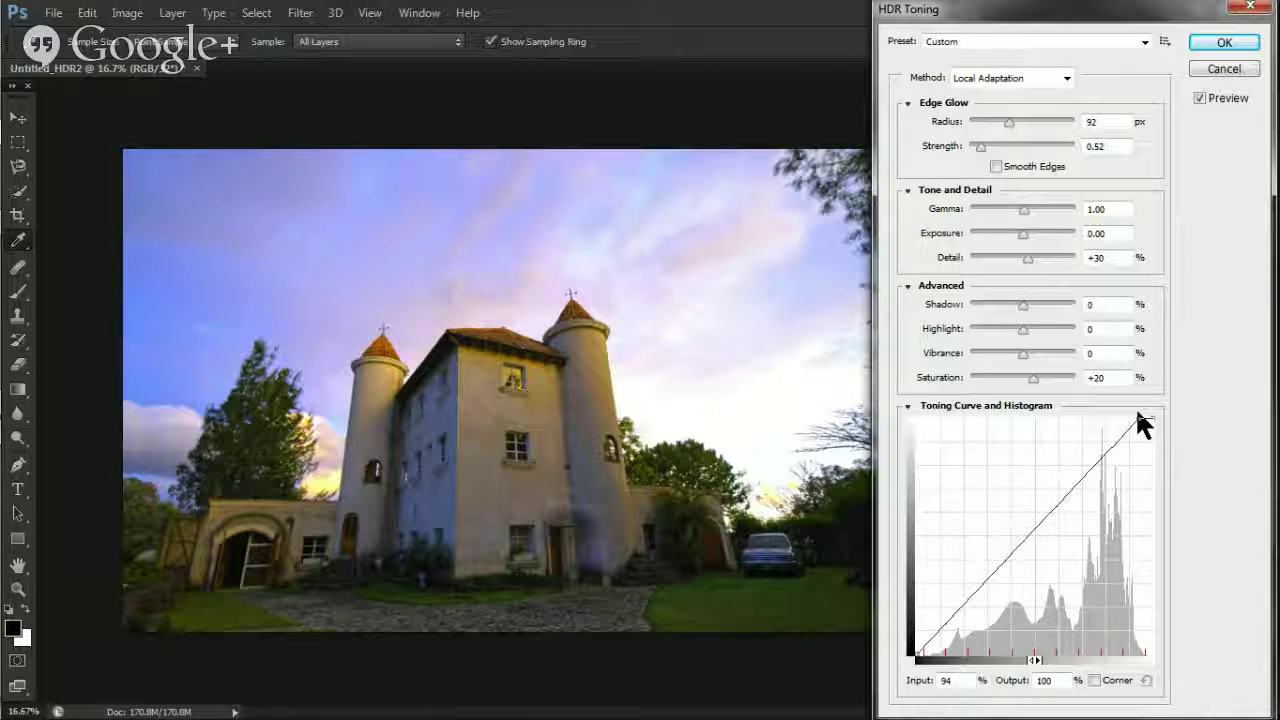
drag(1138, 420, 1158, 412)
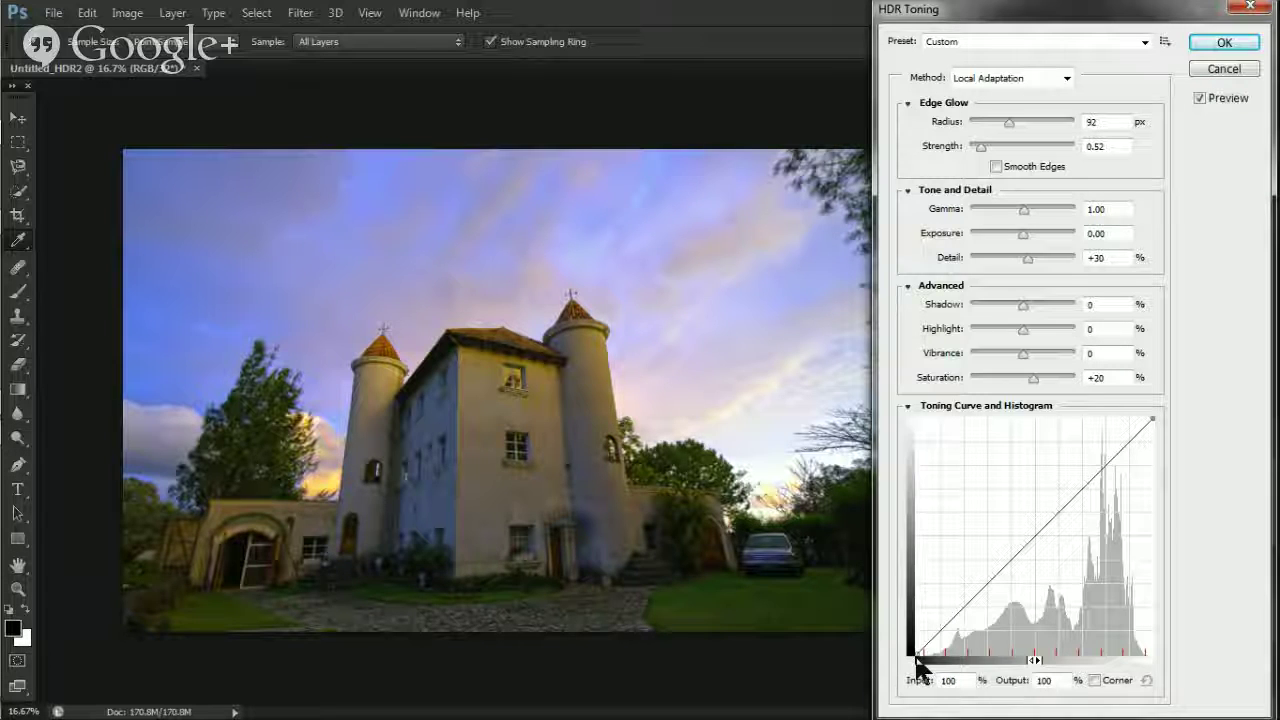
drag(917, 660, 923, 660)
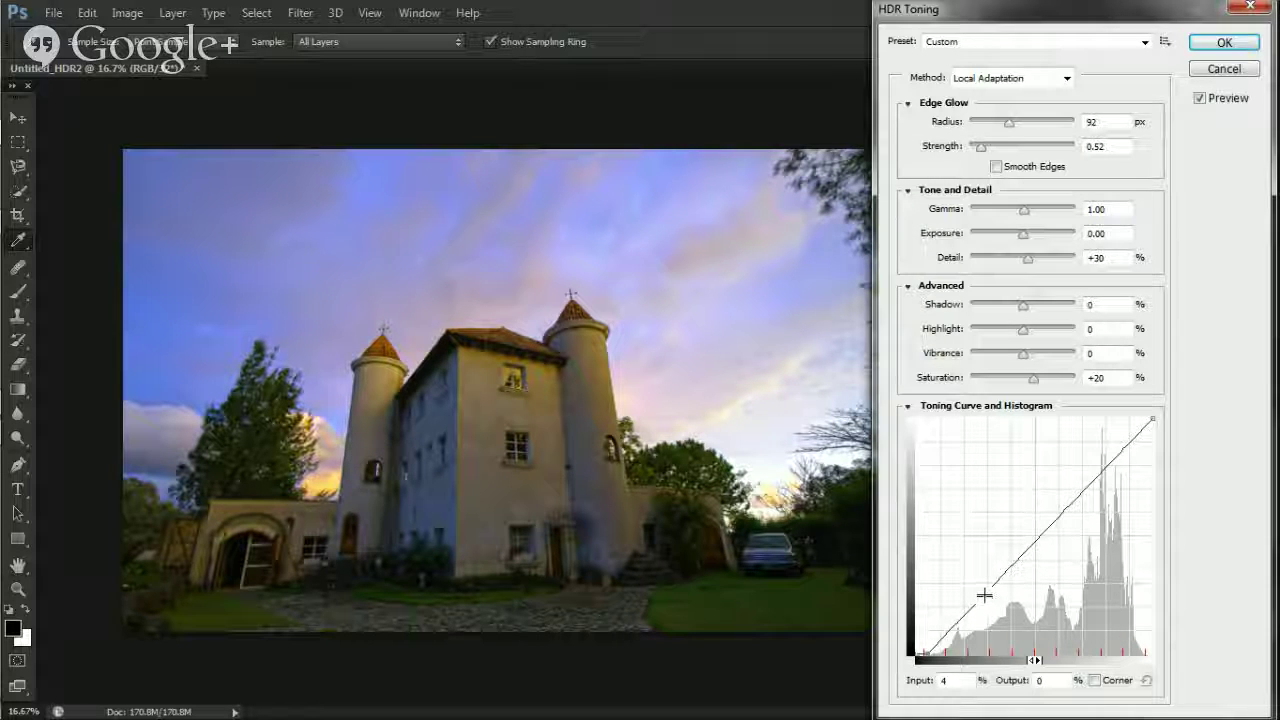
click(1220, 70)
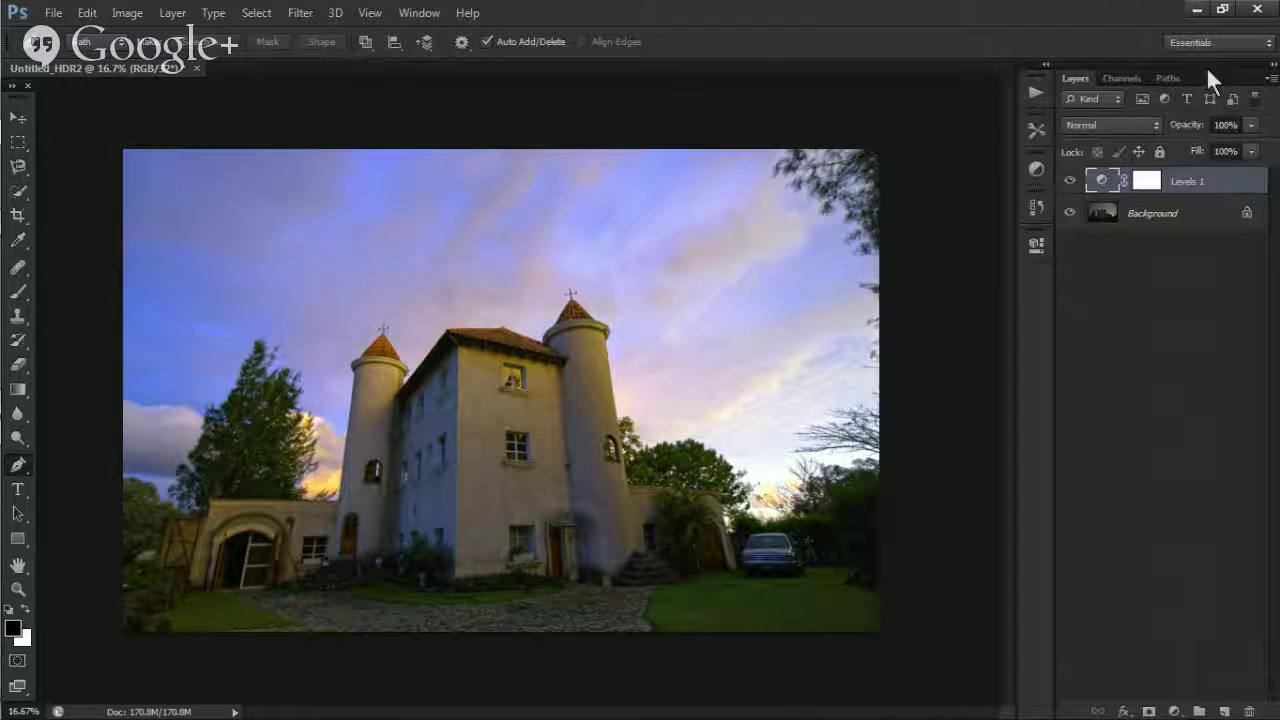
- Review the Blue channel's settings in the Levels 1 adjustment and collapse its properties
drag(1150, 181, 1060, 230)
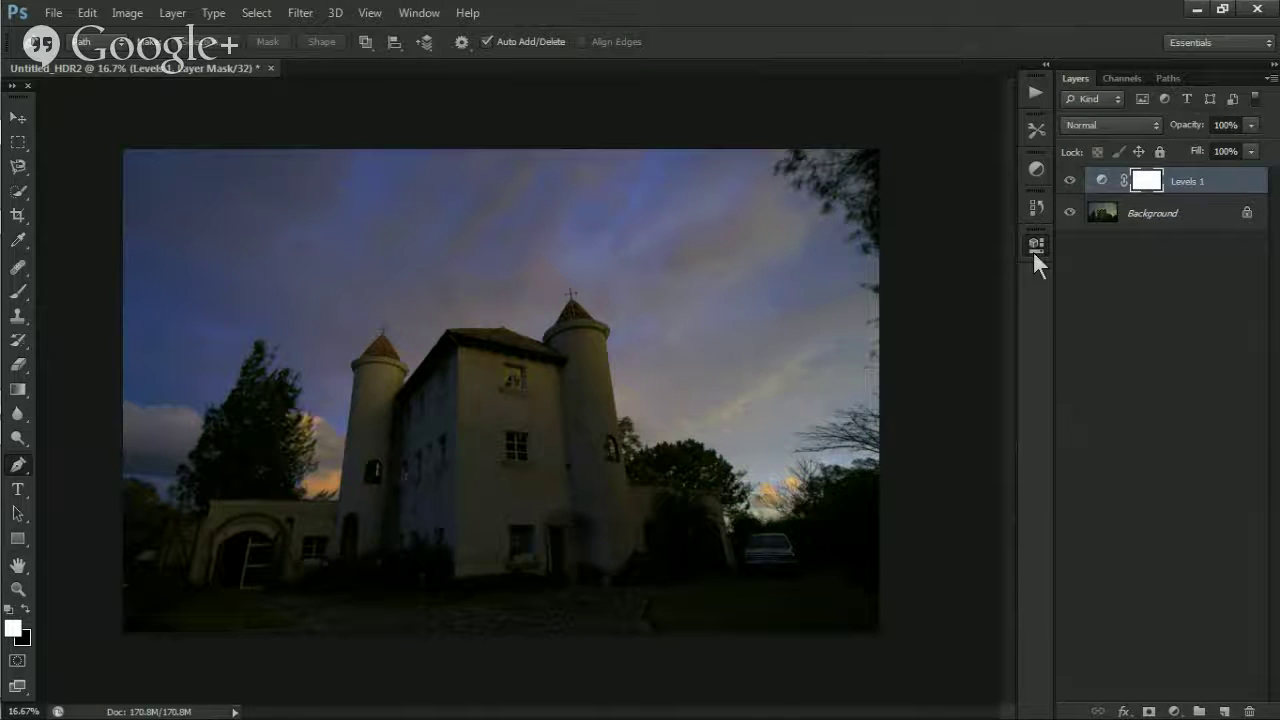
click(1035, 250)
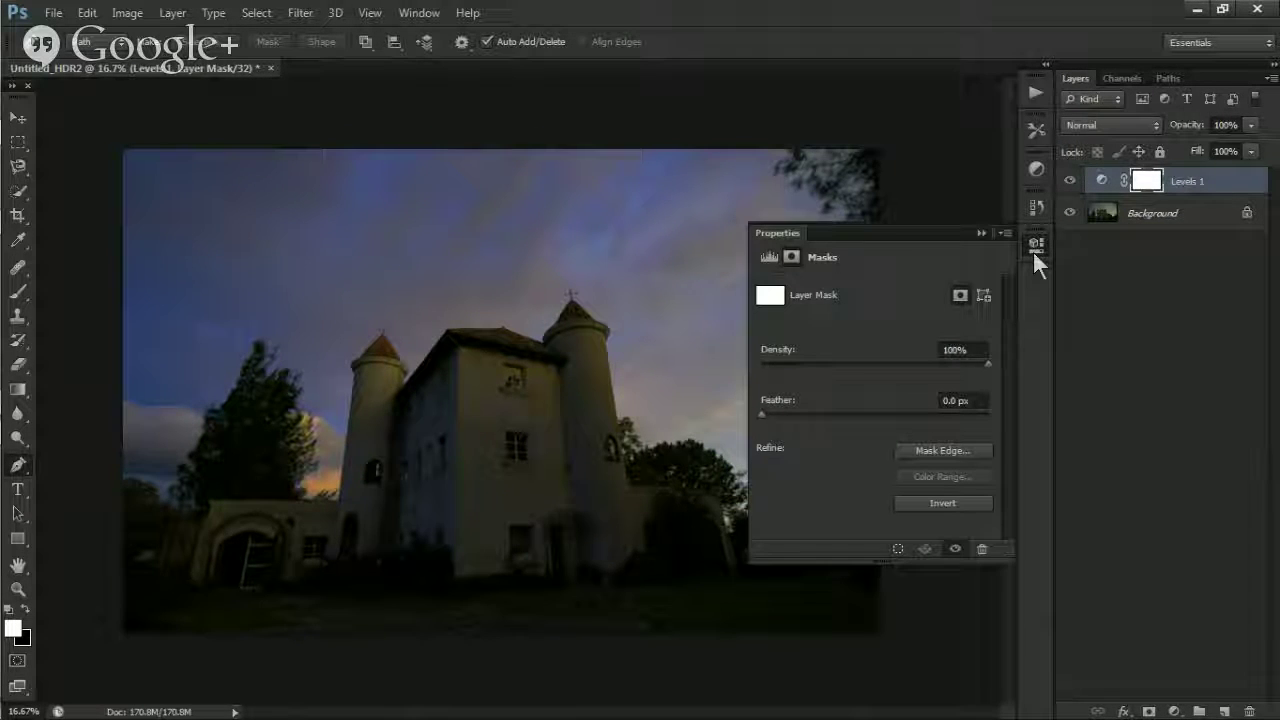
click(768, 257)
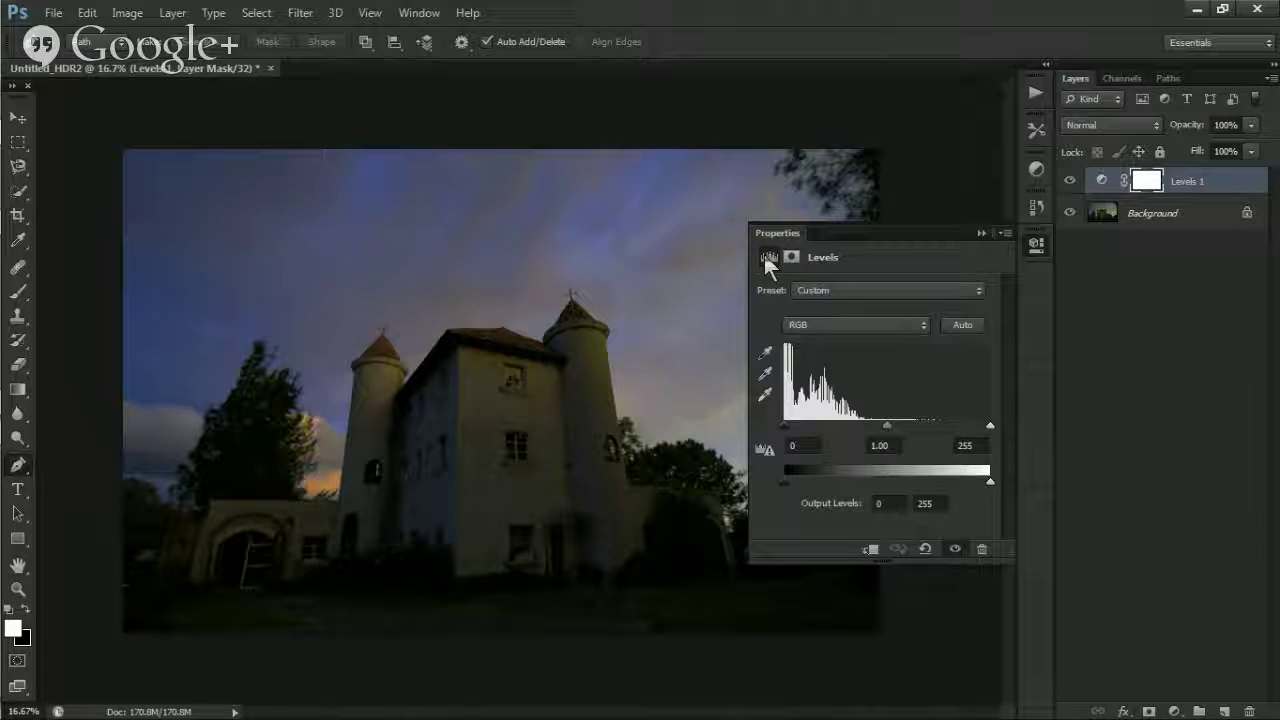
click(836, 325)
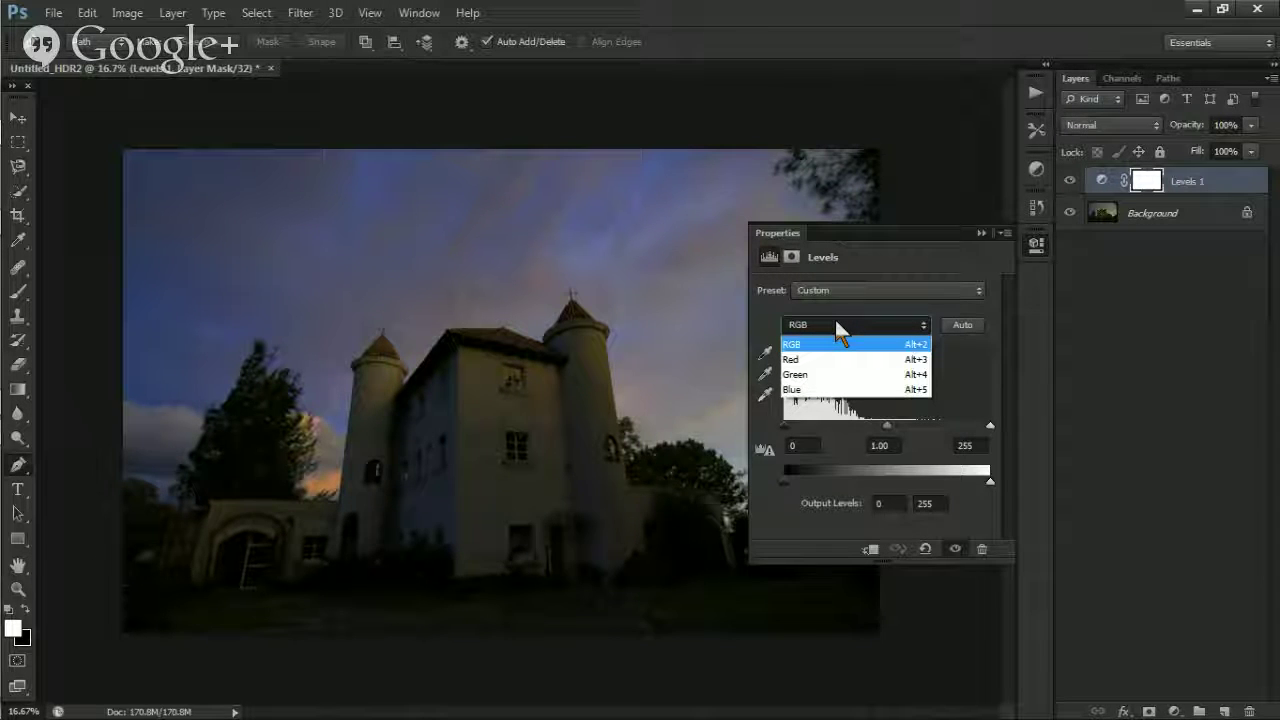
click(822, 390)
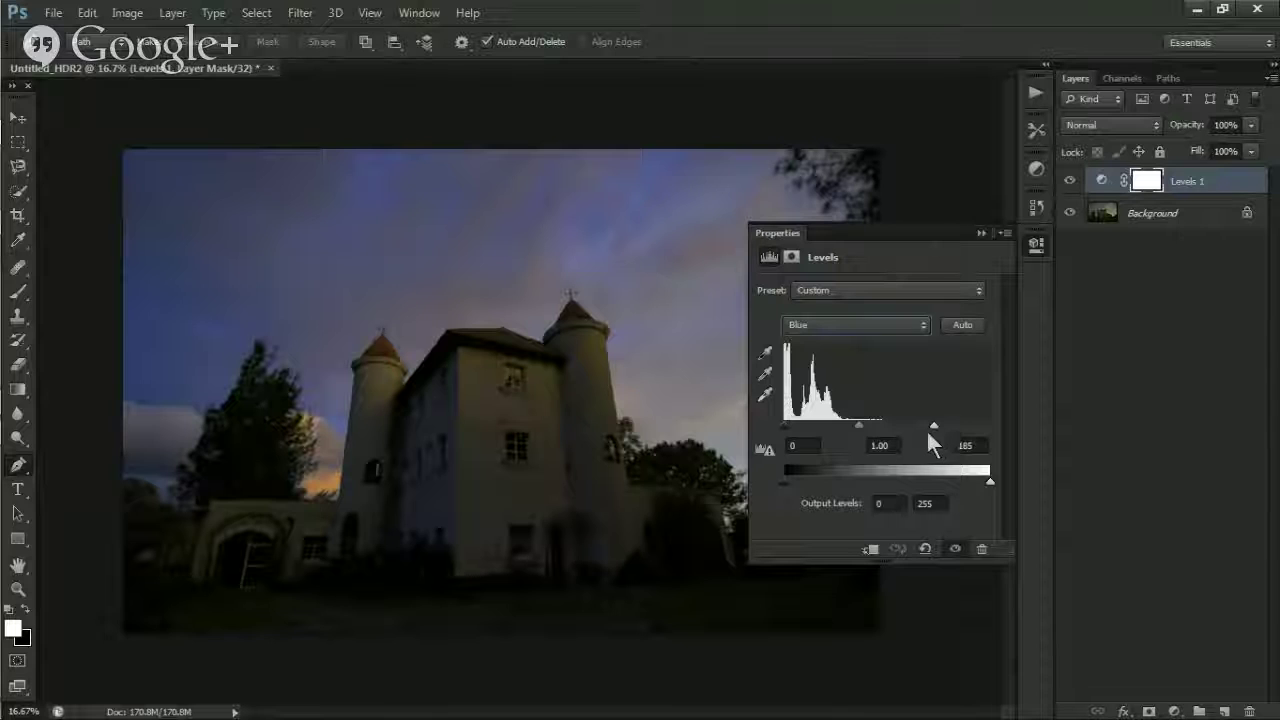
click(980, 233)
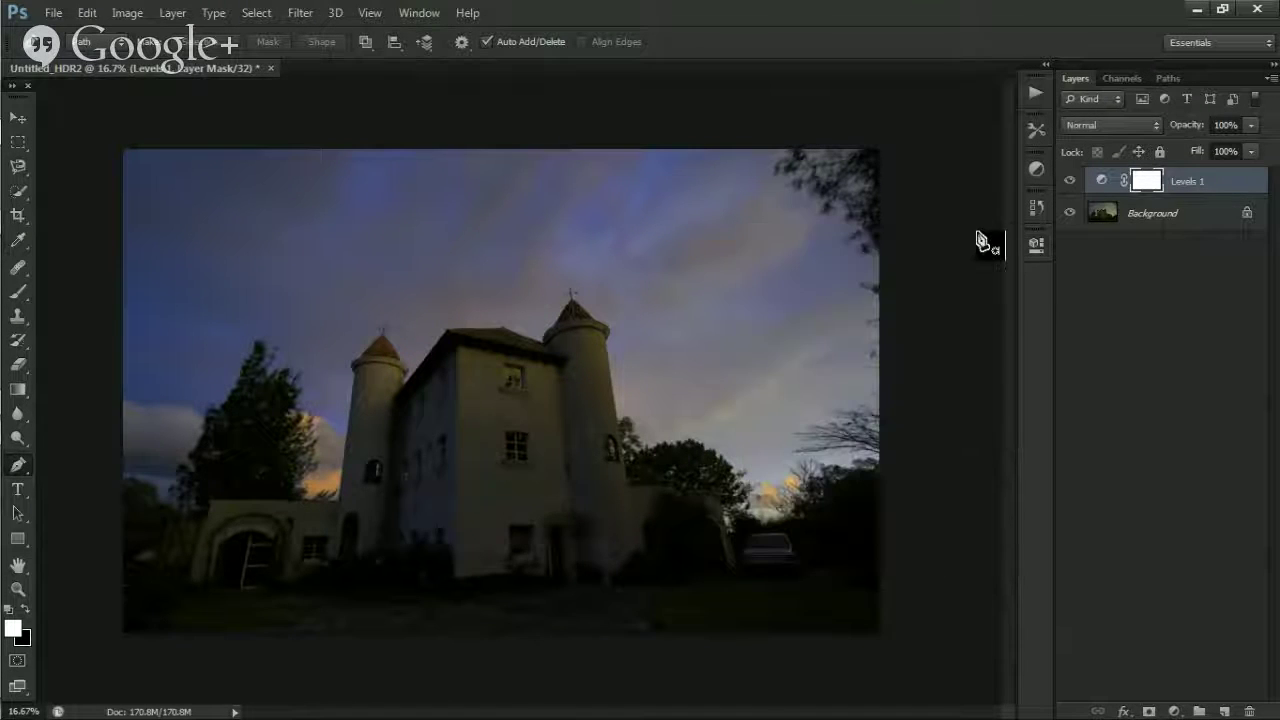
- Enlarge the soft brush and paint black at 100% opacity on the Levels 1 mask over the sky between the castle and the right-hand trees
key(b)
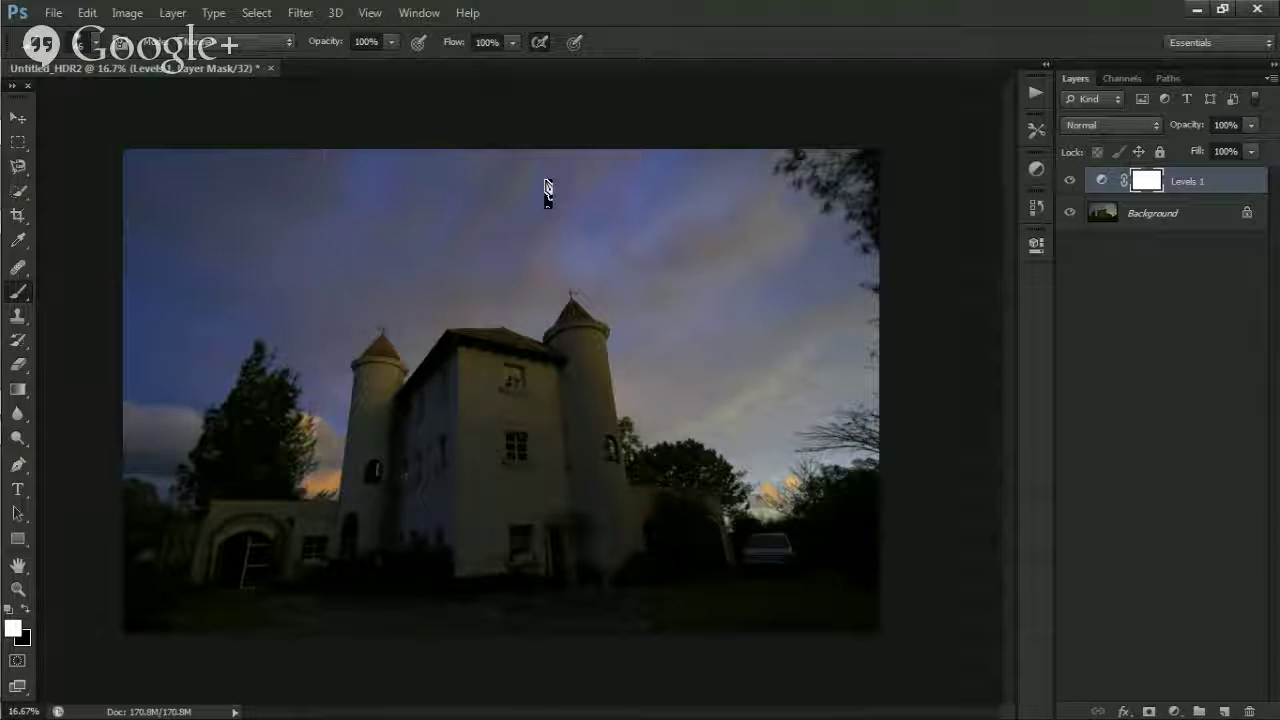
right_click(253, 259)
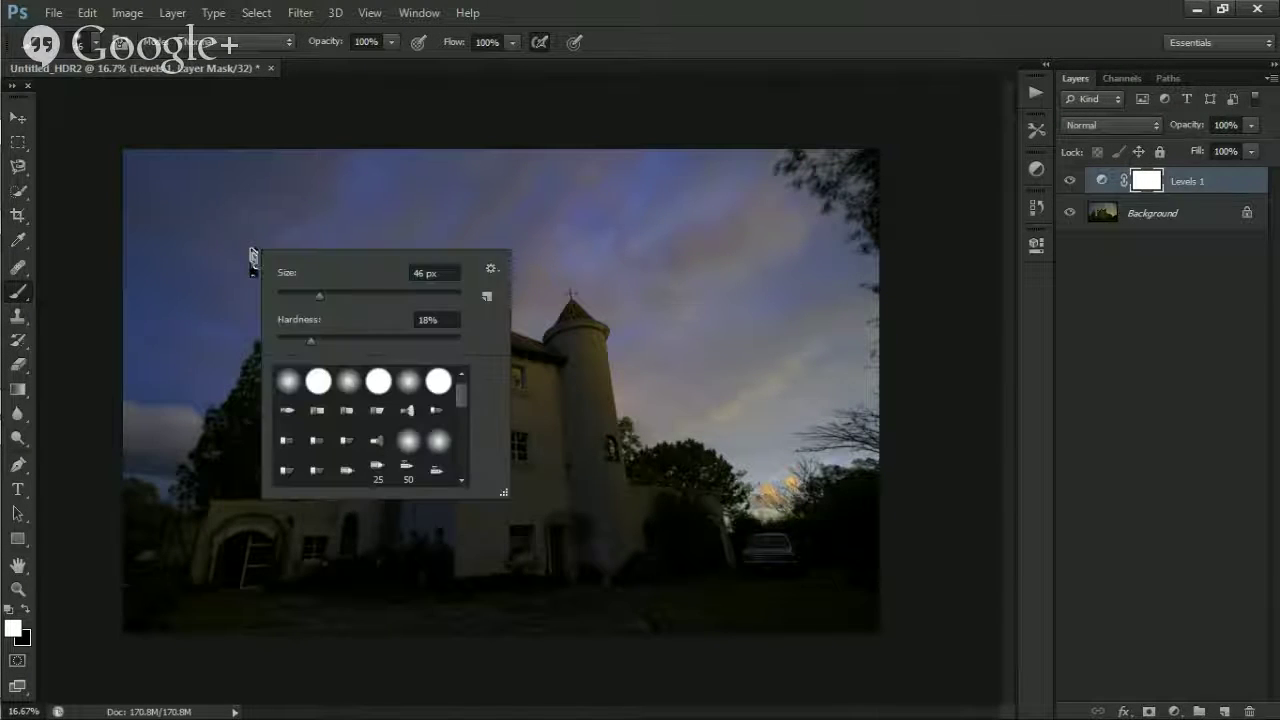
click(433, 290)
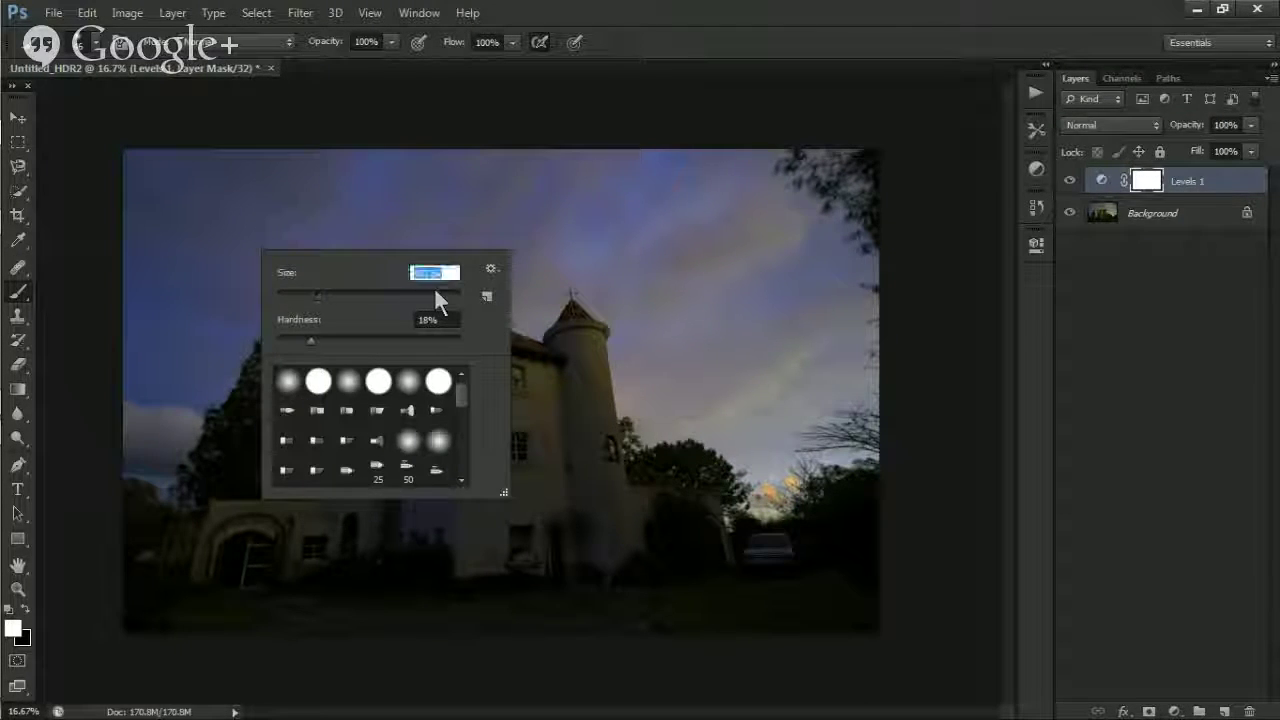
key(Return)
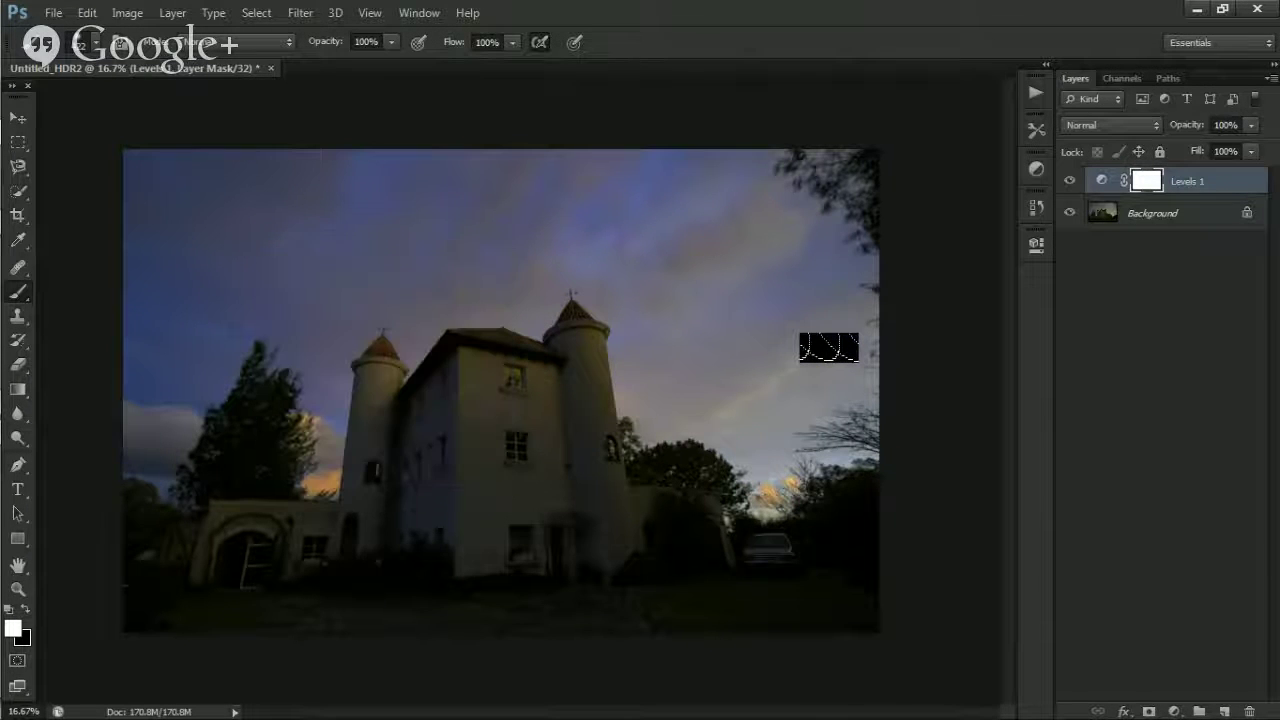
key(x)
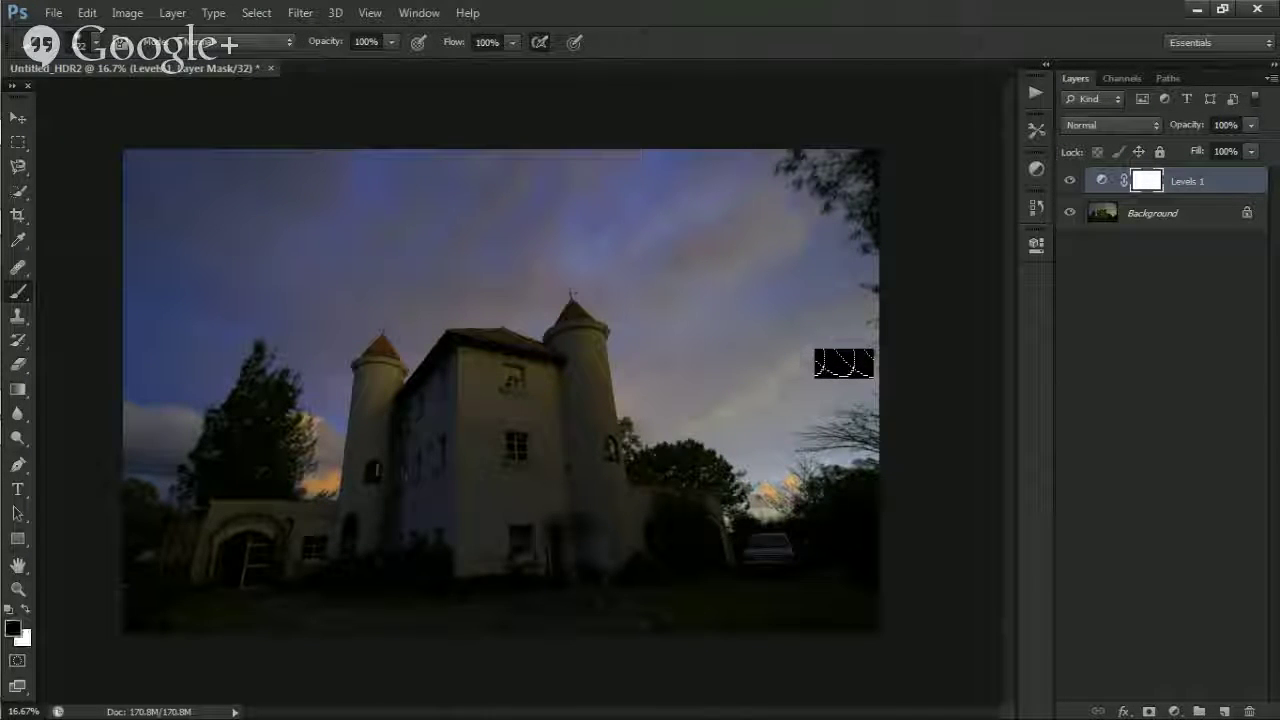
click(813, 371)
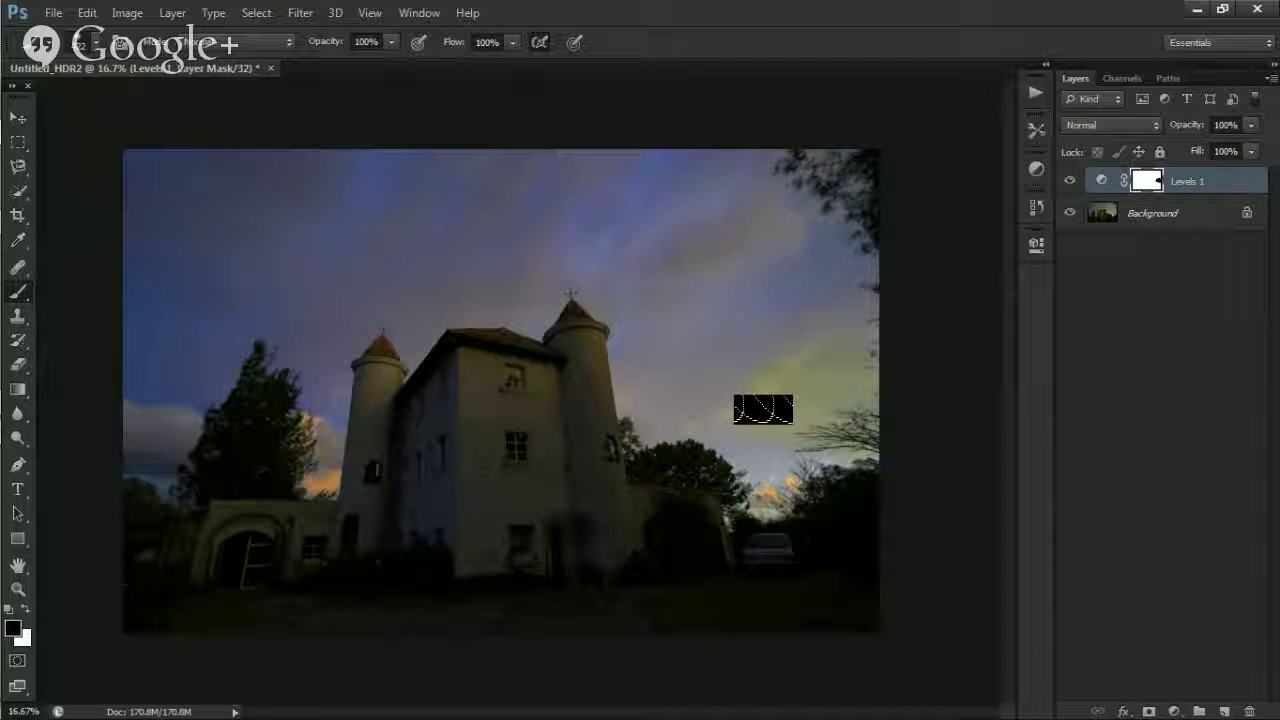
mouse_move(763, 409)
mouse_down()
mouse_move(712, 473)
mouse_move(707, 413)
mouse_move(765, 435)
mouse_move(806, 417)
mouse_move(864, 420)
mouse_move(880, 401)
mouse_move(837, 297)
mouse_move(752, 385)
mouse_move(736, 457)
mouse_move(658, 424)
mouse_move(649, 355)
mouse_move(660, 372)
mouse_move(819, 281)
mouse_move(743, 333)
mouse_move(656, 324)
mouse_move(667, 315)
mouse_move(699, 332)
mouse_move(773, 260)
mouse_move(848, 239)
mouse_move(878, 254)
mouse_move(849, 117)
mouse_move(840, 169)
mouse_move(853, 199)
mouse_move(836, 158)
mouse_move(787, 136)
mouse_move(763, 214)
mouse_up()
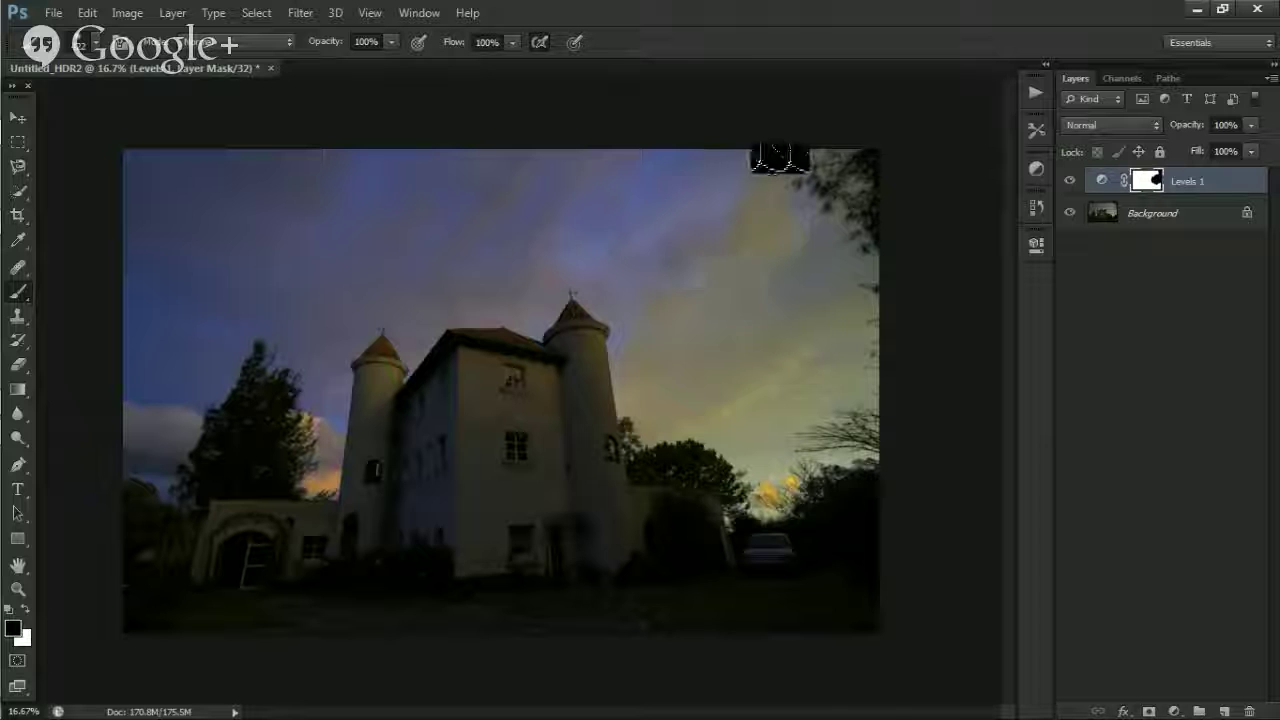
click(890, 190)
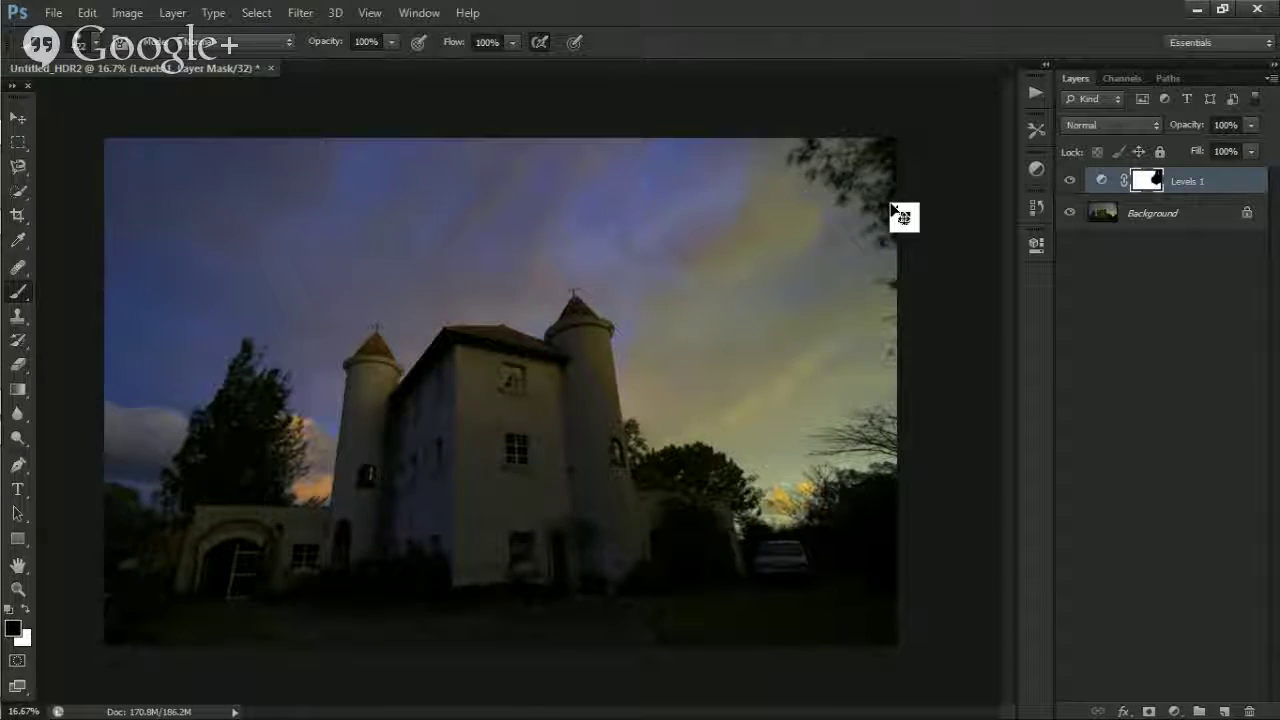
- Examine the masked adjustment around the castle wall, tree branches and tower at 100% zoom, and fit the whole image on screen
key(ctrl+1)
key(h)
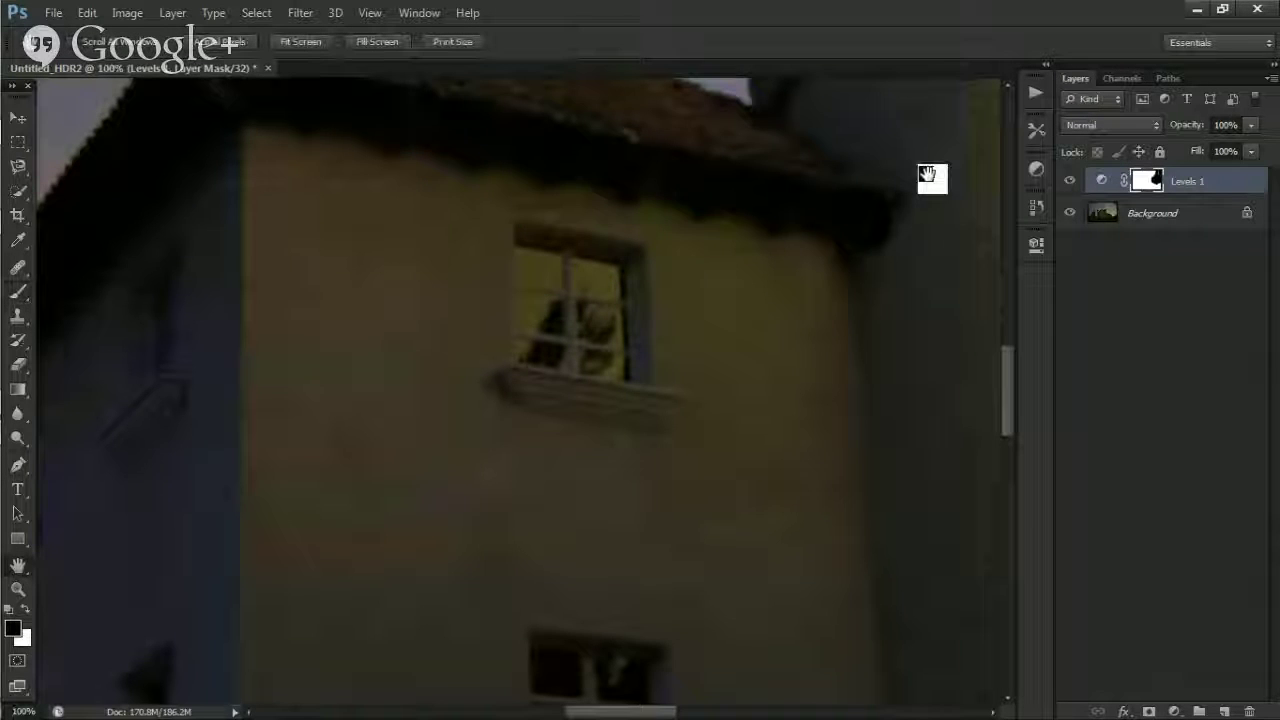
key(b)
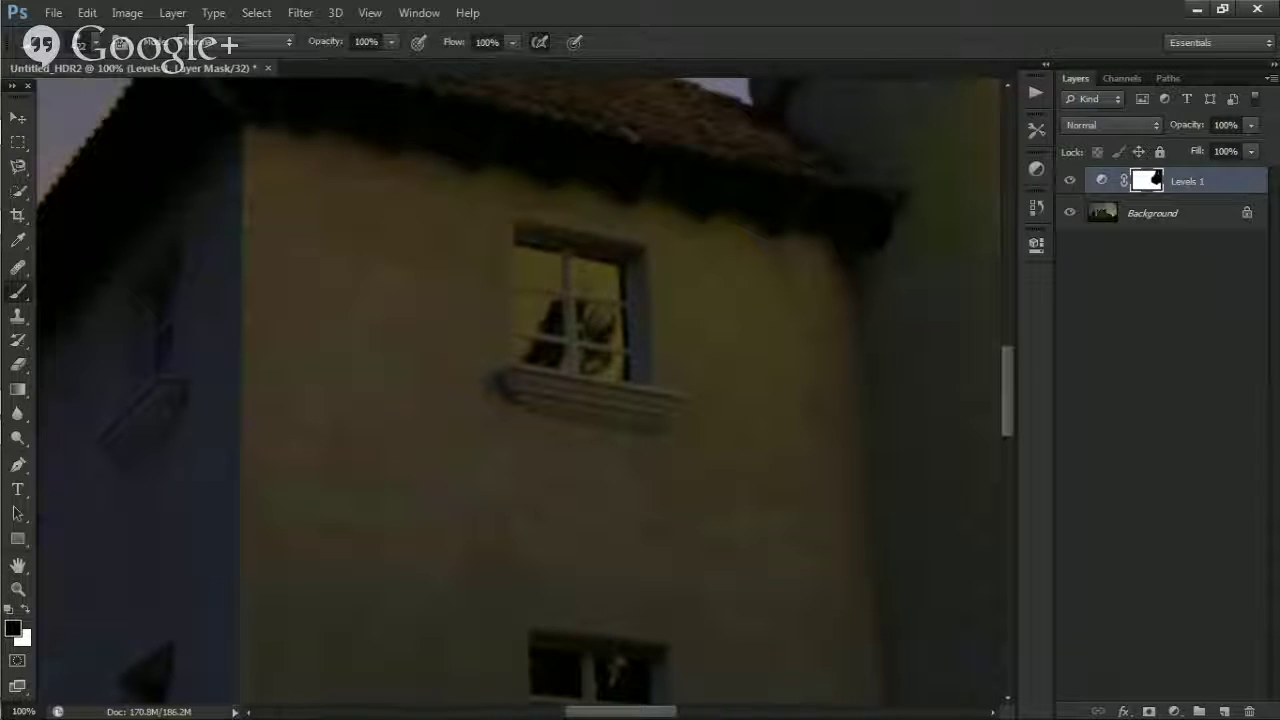
key(h)
drag(826, 291, 972, 126)
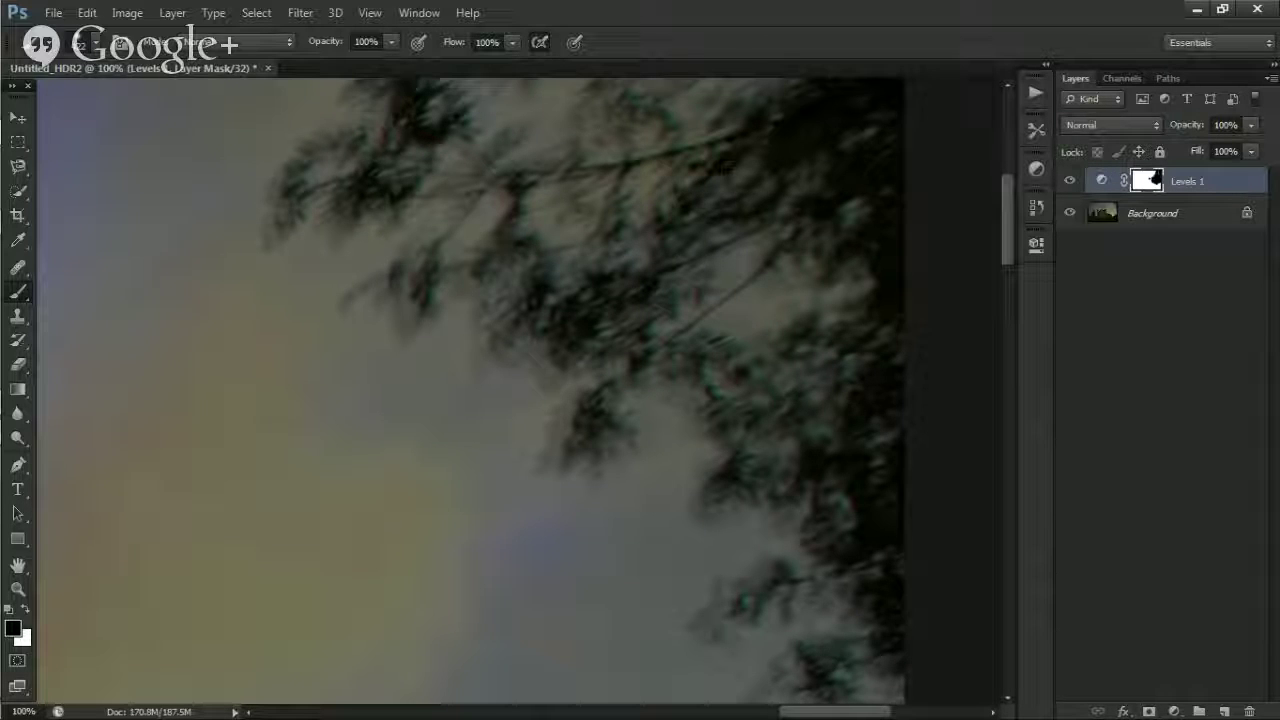
key(h)
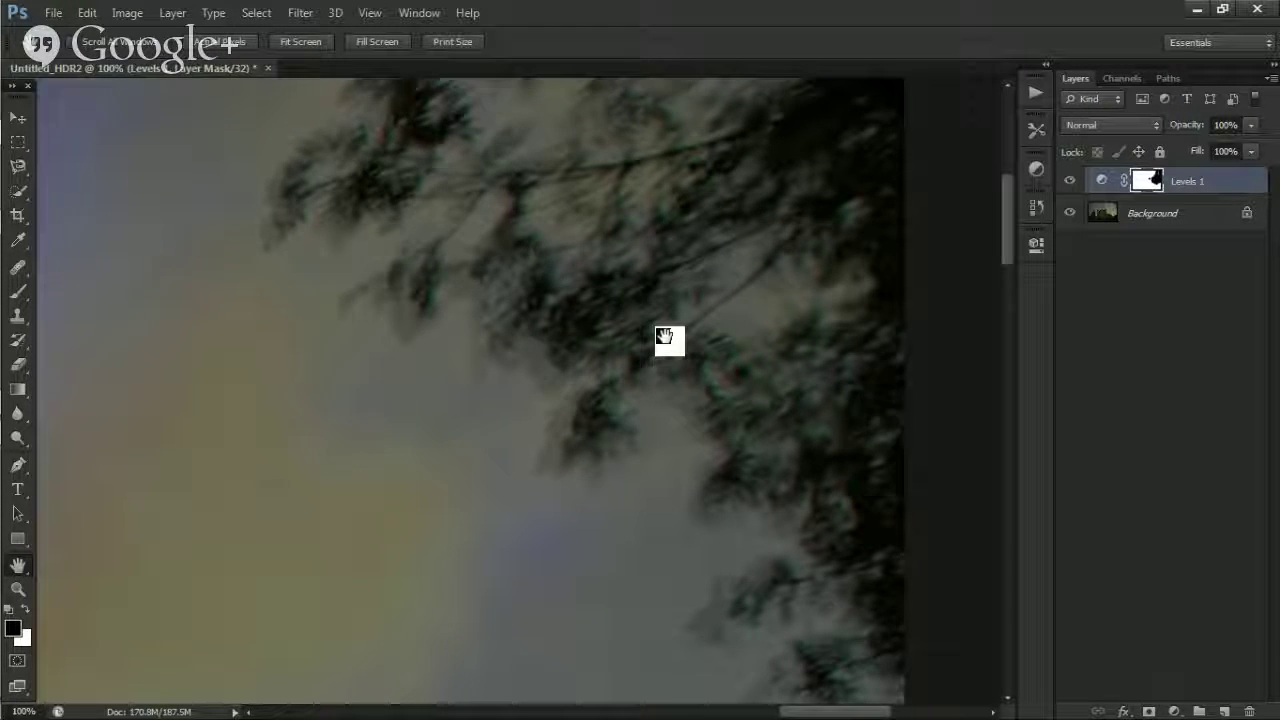
drag(664, 338, 665, 338)
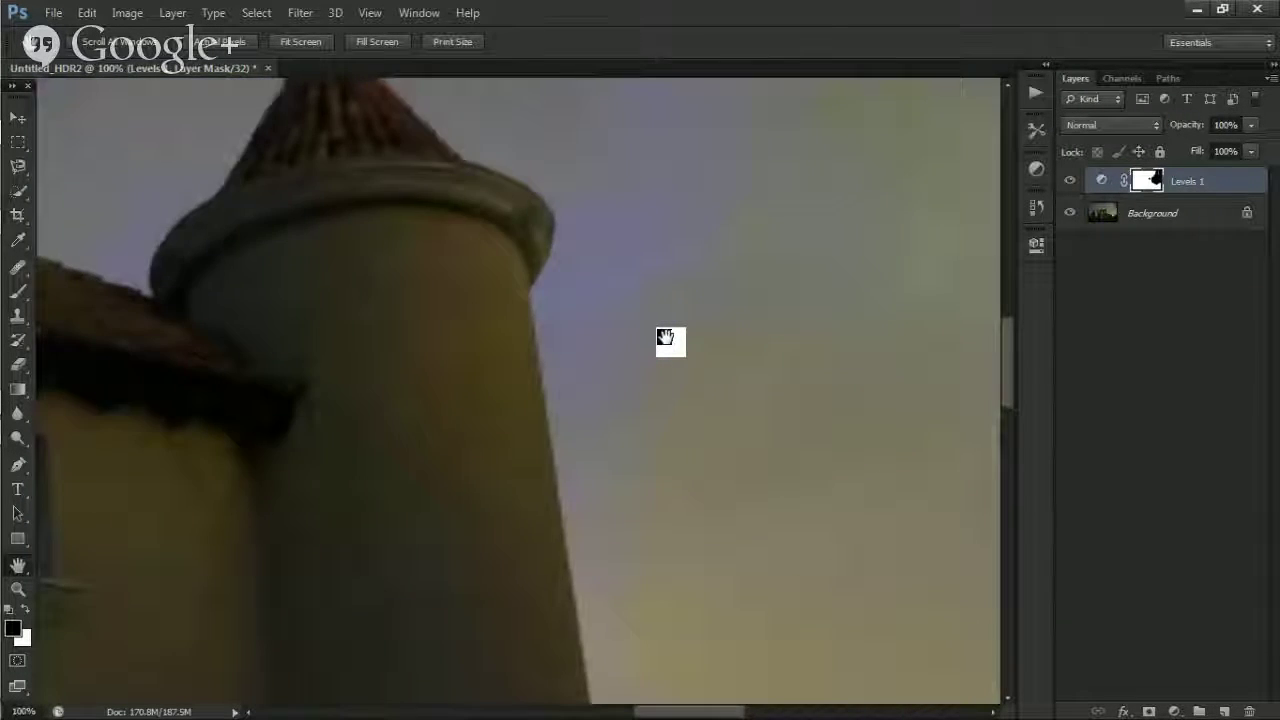
key(ctrl+0)
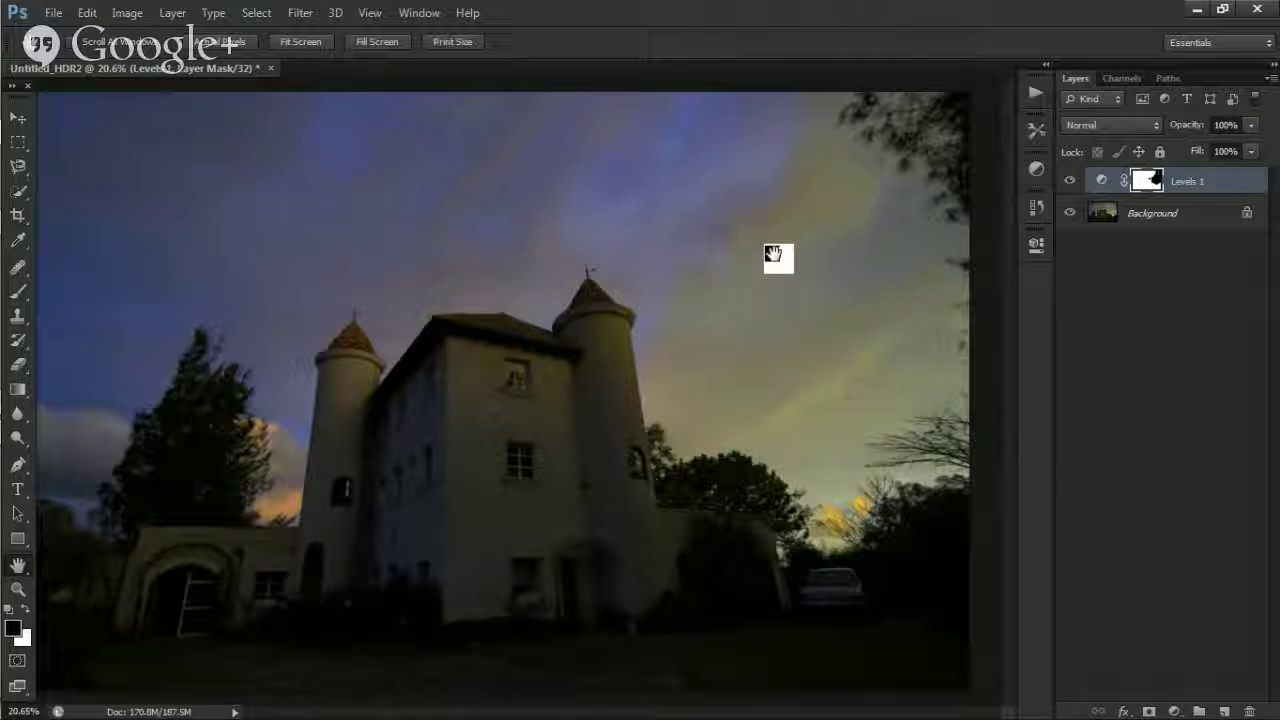
- Switch to the Google+ Hangouts page in the browser and stop the screen sharing
key(alt+Tab)
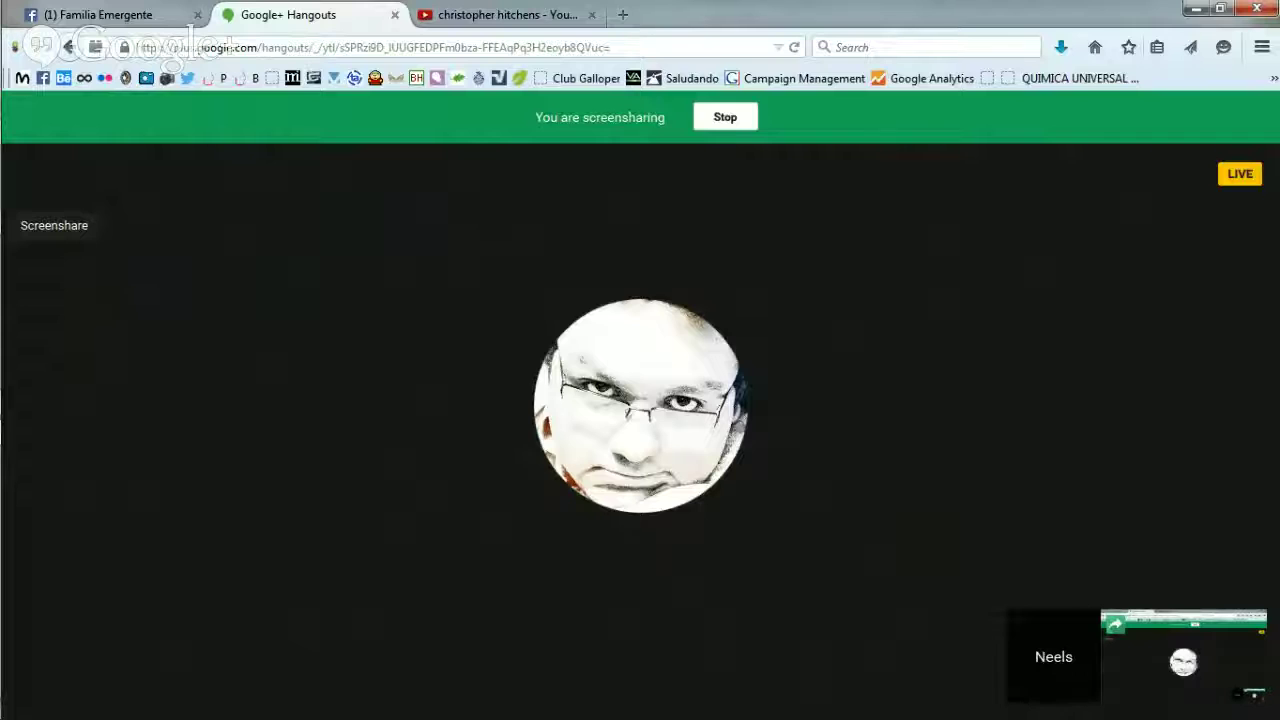
mouse_move(668, 189)
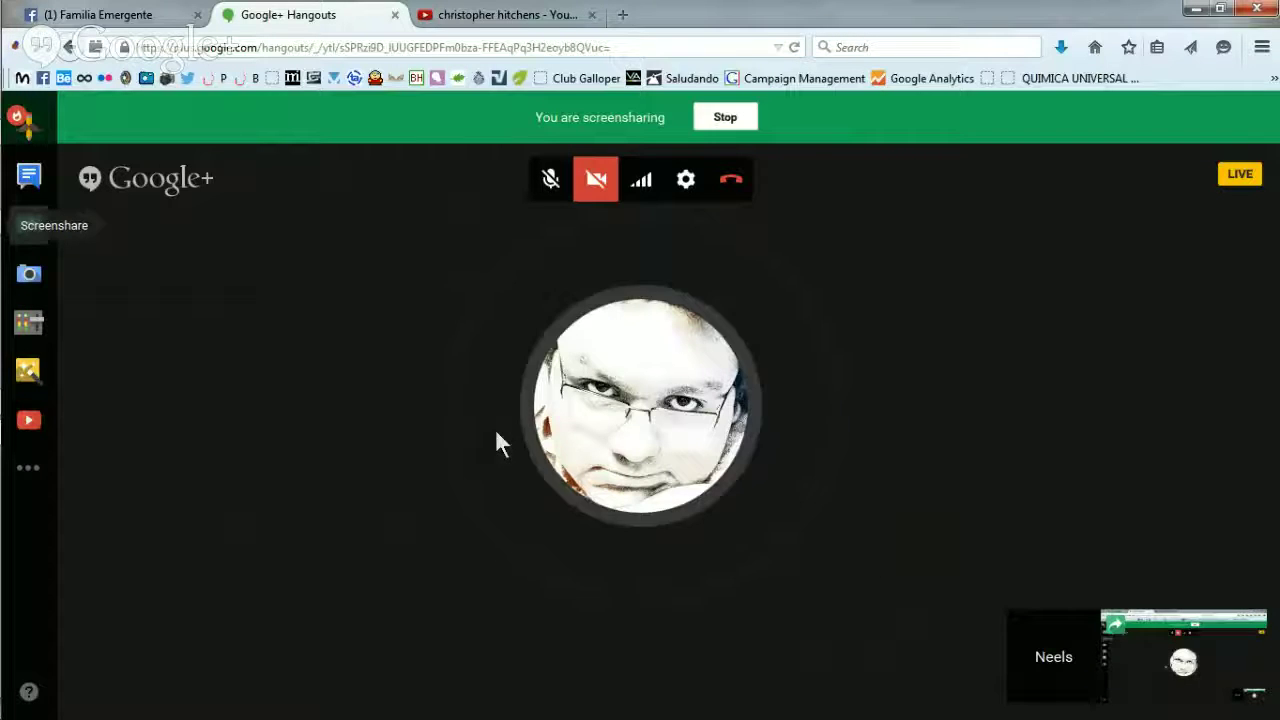
click(722, 122)
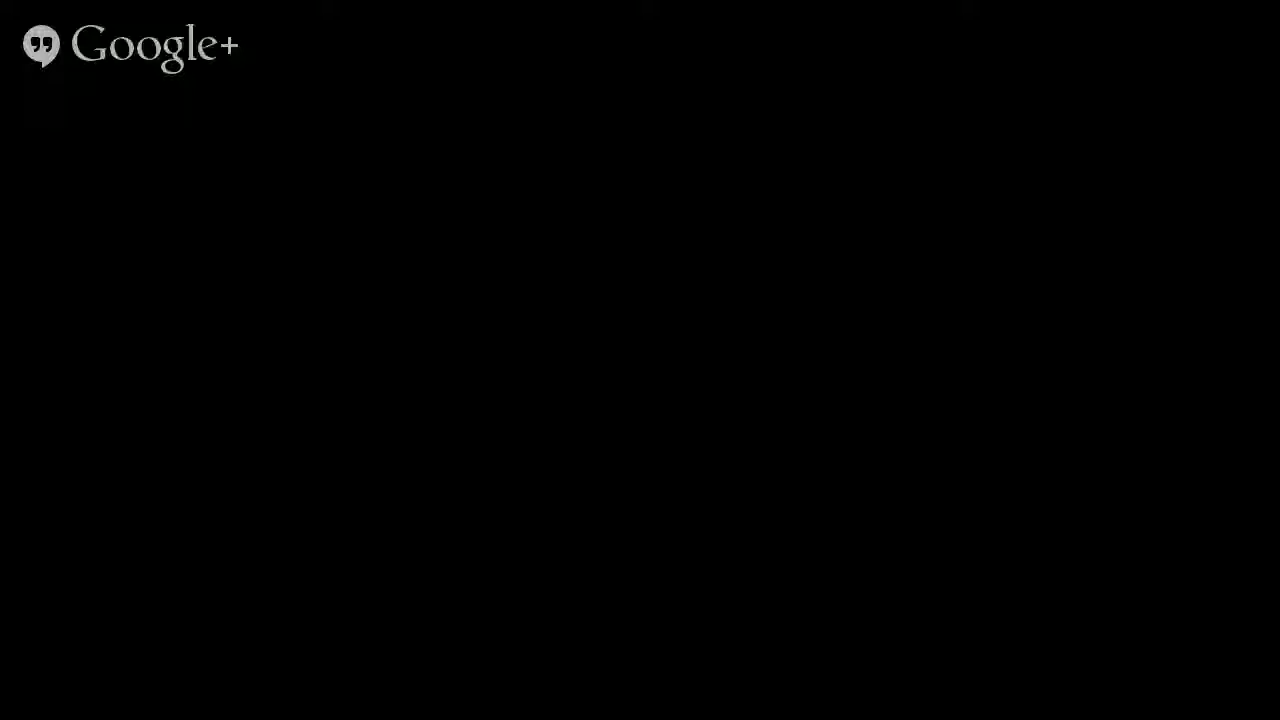
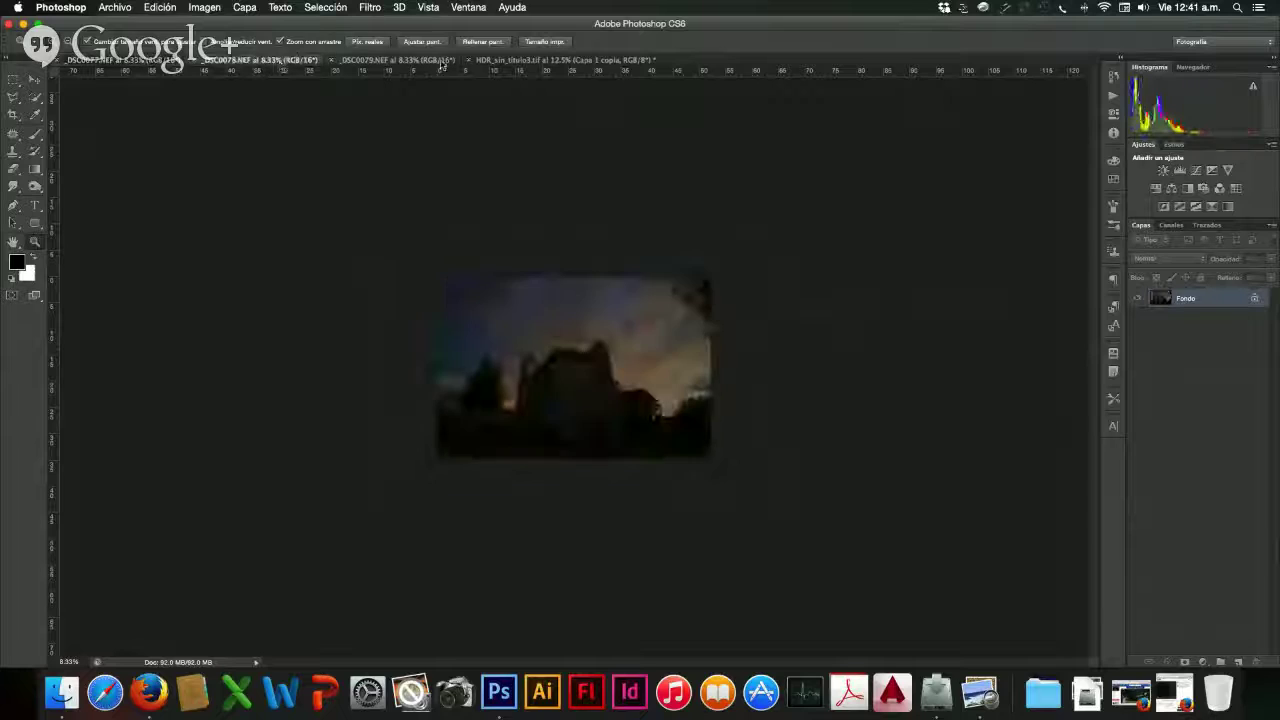
click(397, 60)
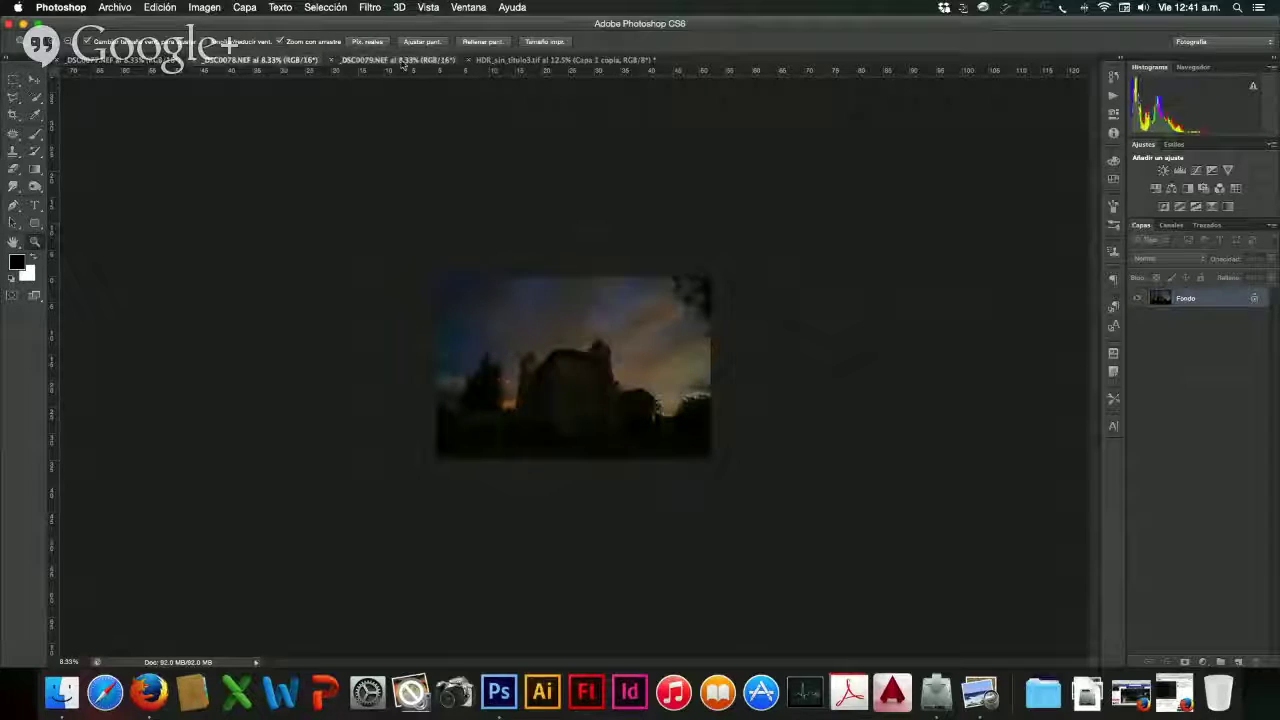
click(114, 8)
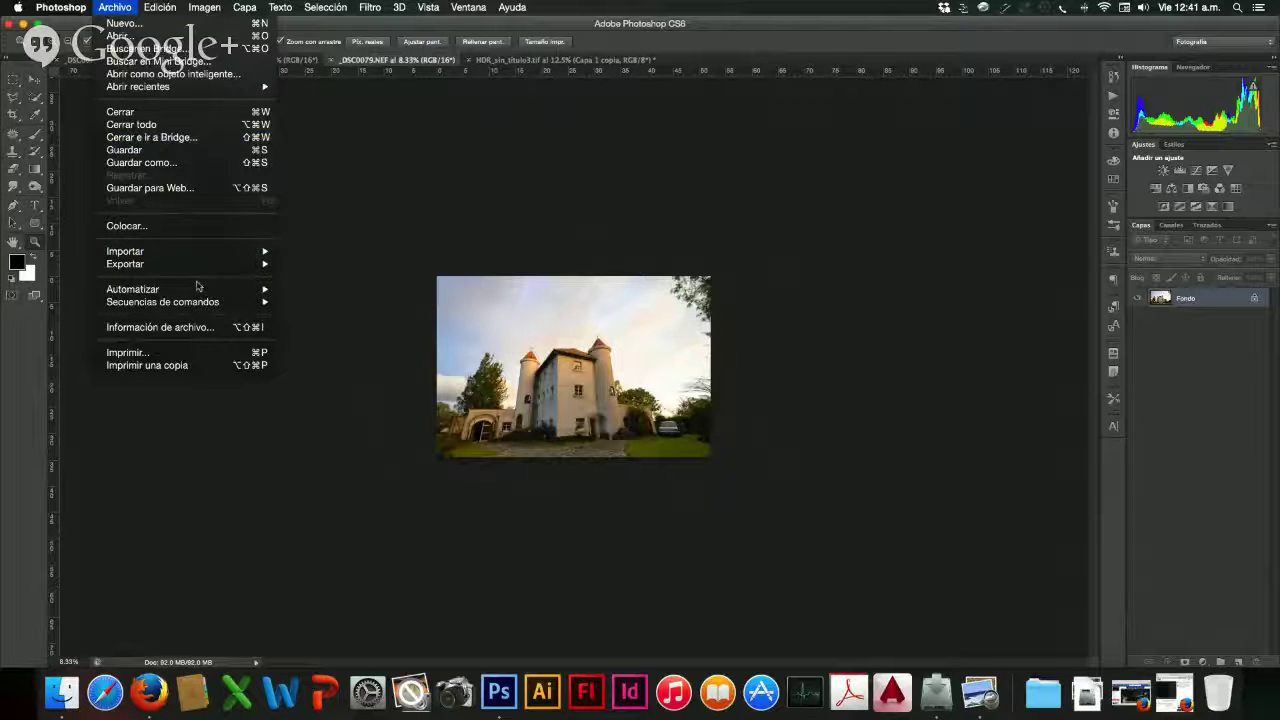
mouse_move(205, 290)
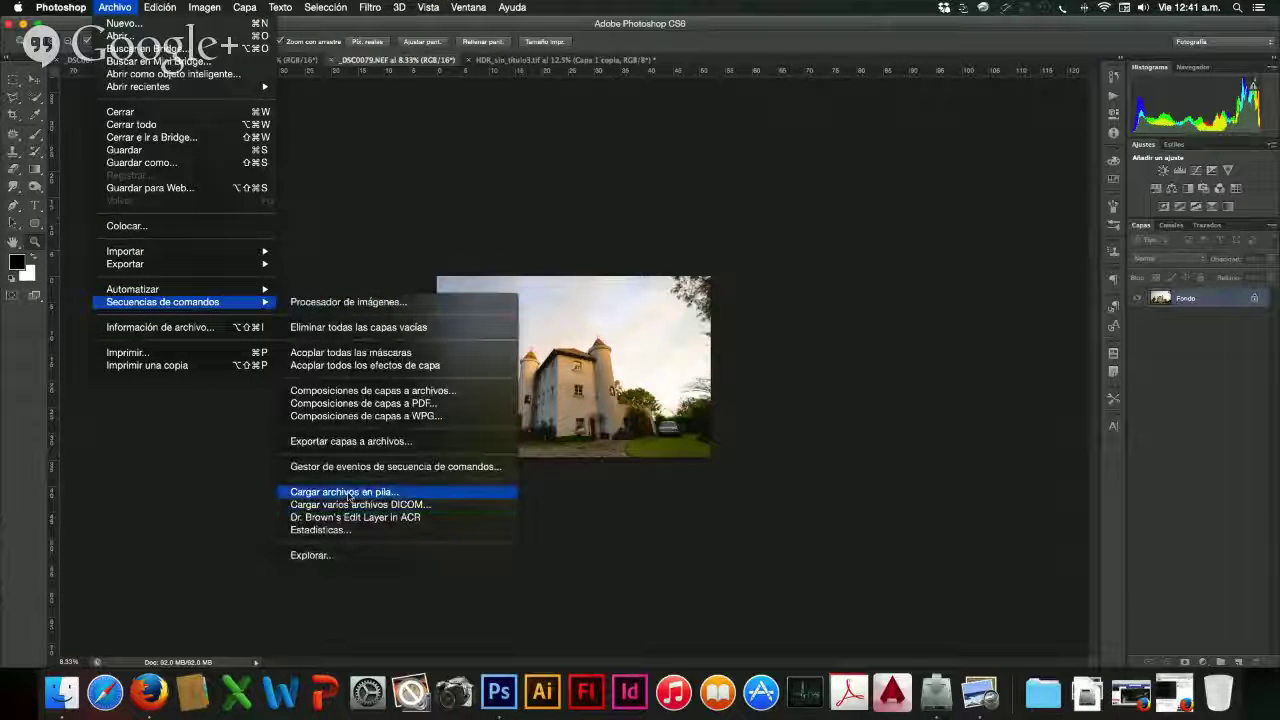
click(348, 492)
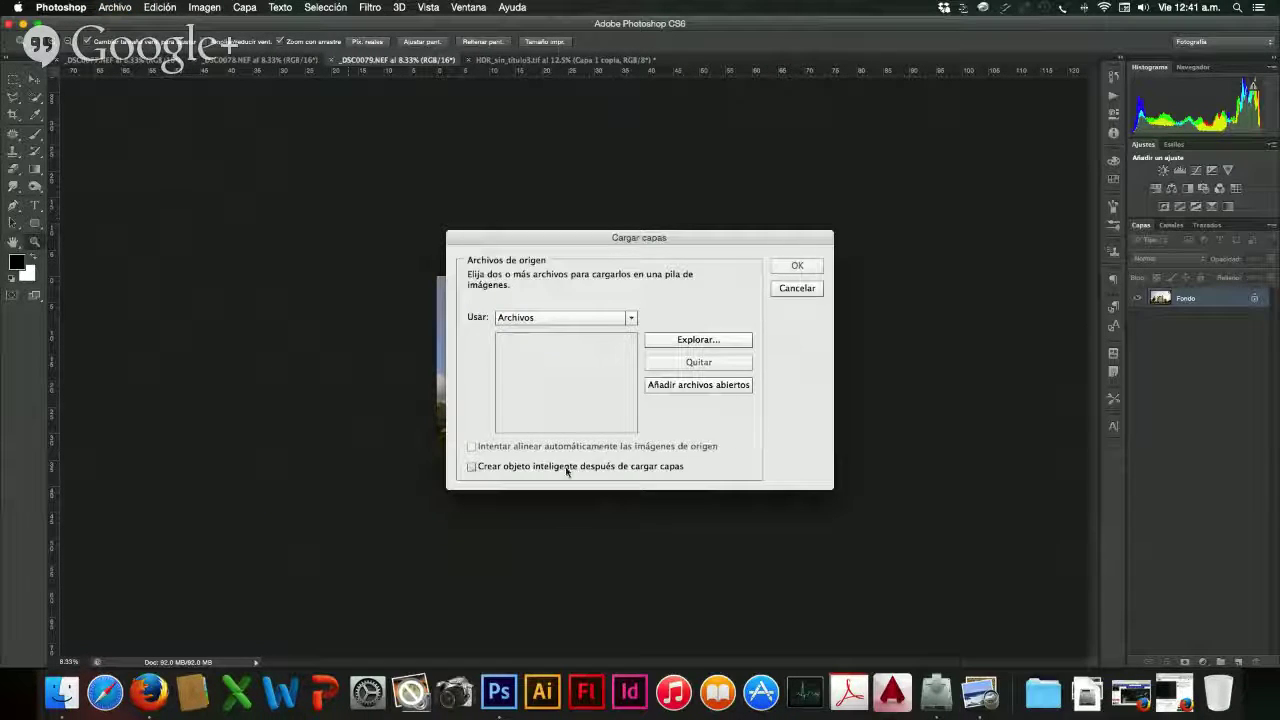
click(566, 470)
click(668, 385)
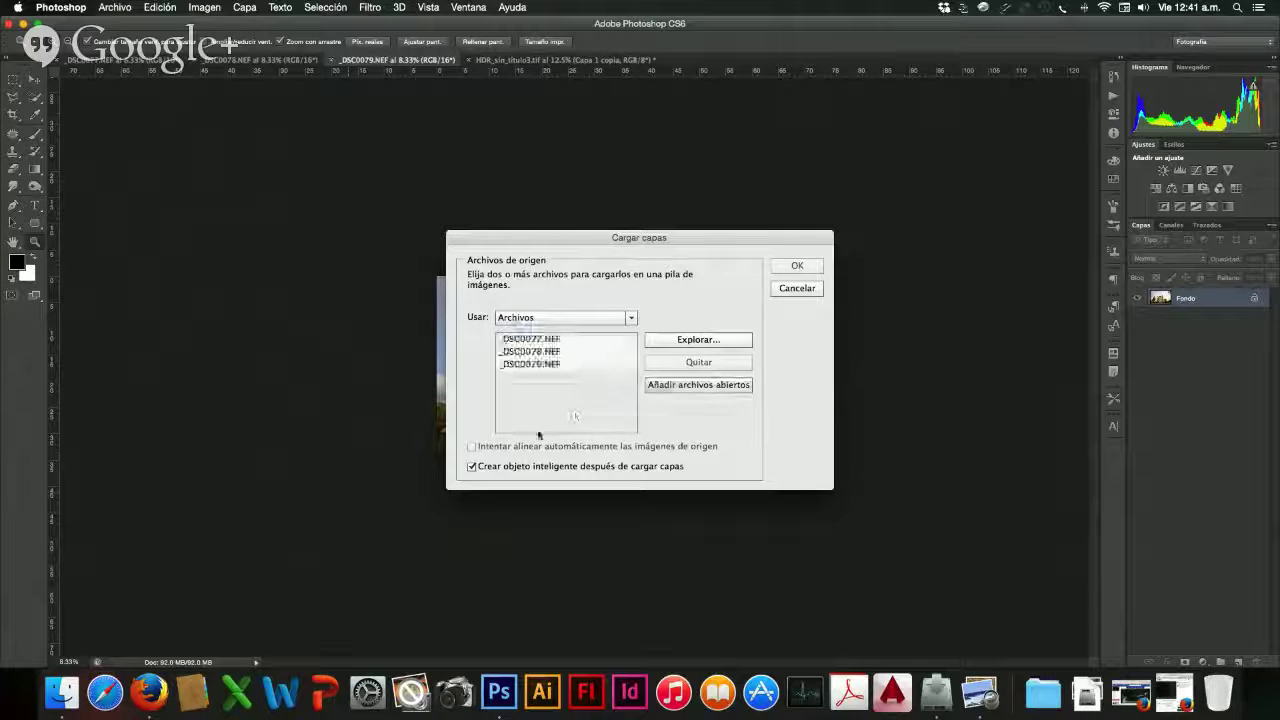
key(Return)
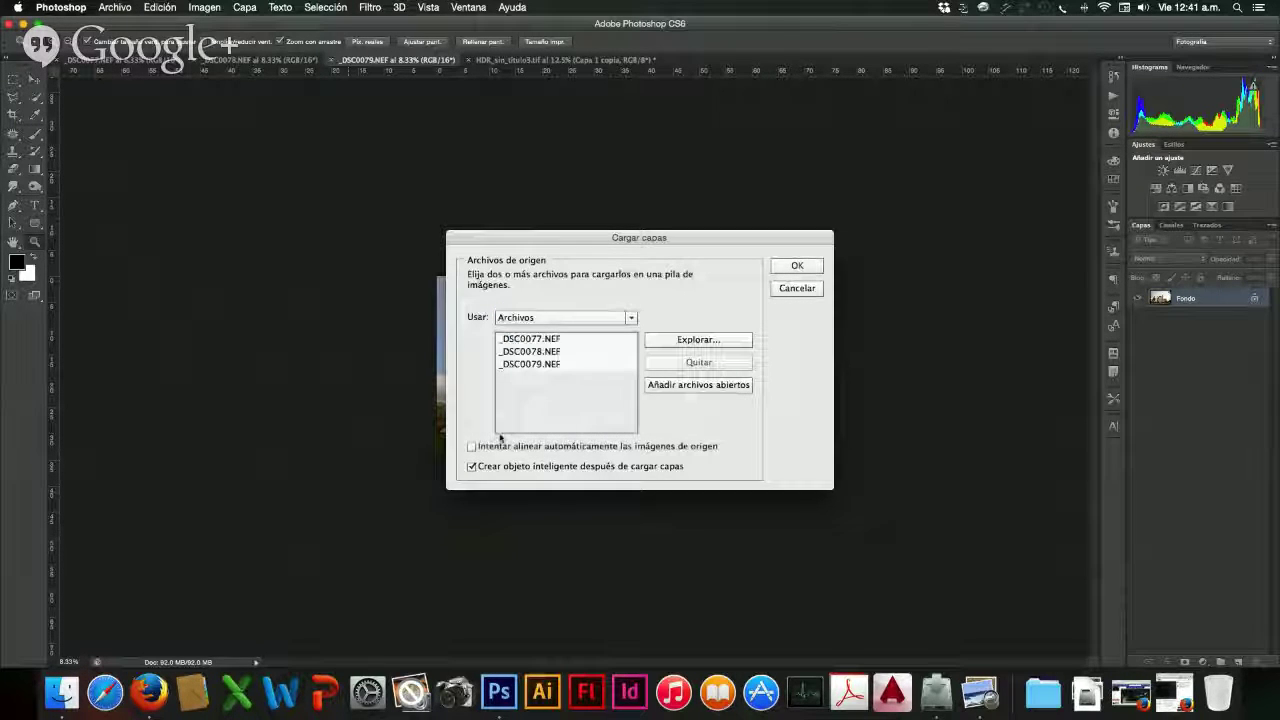
click(471, 446)
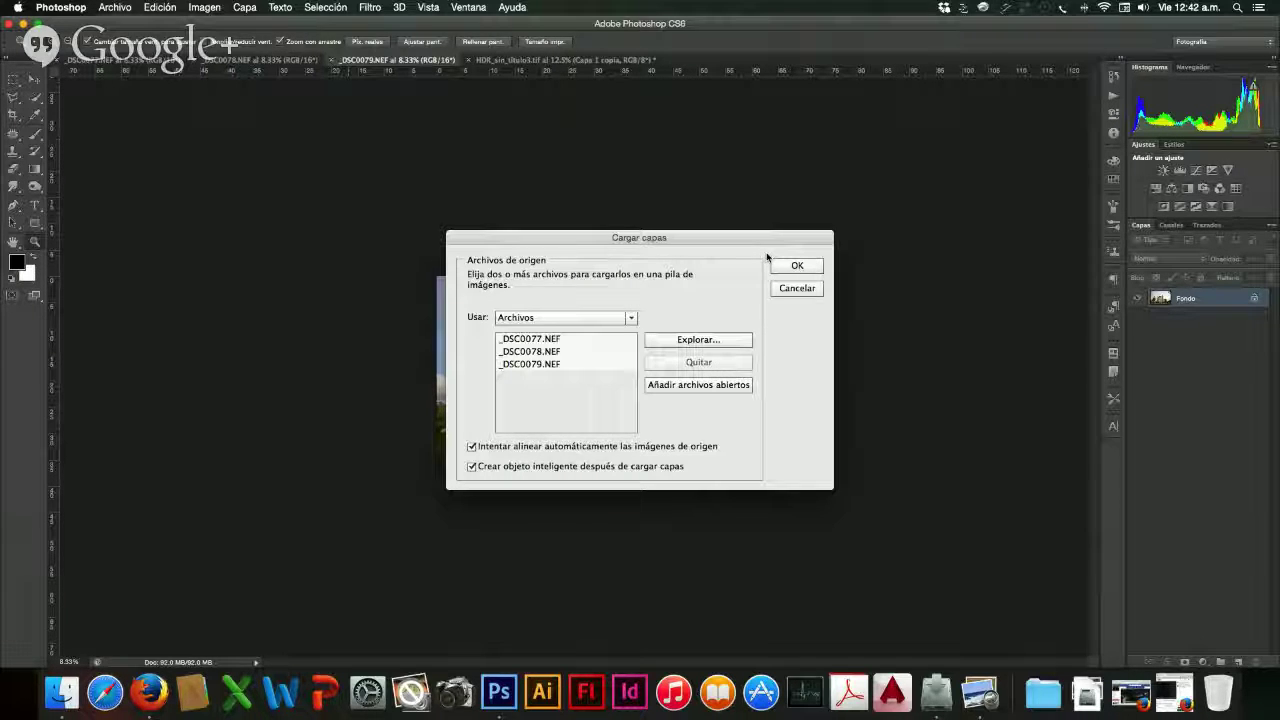
click(791, 290)
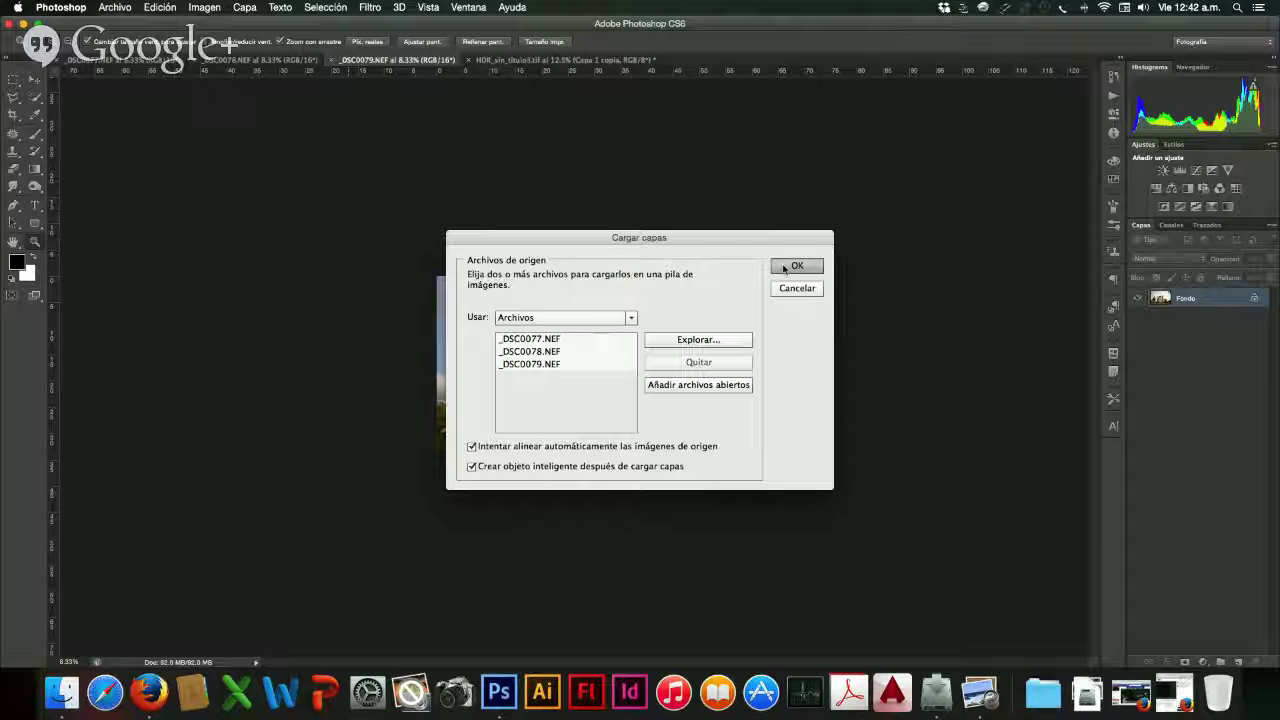
click(797, 288)
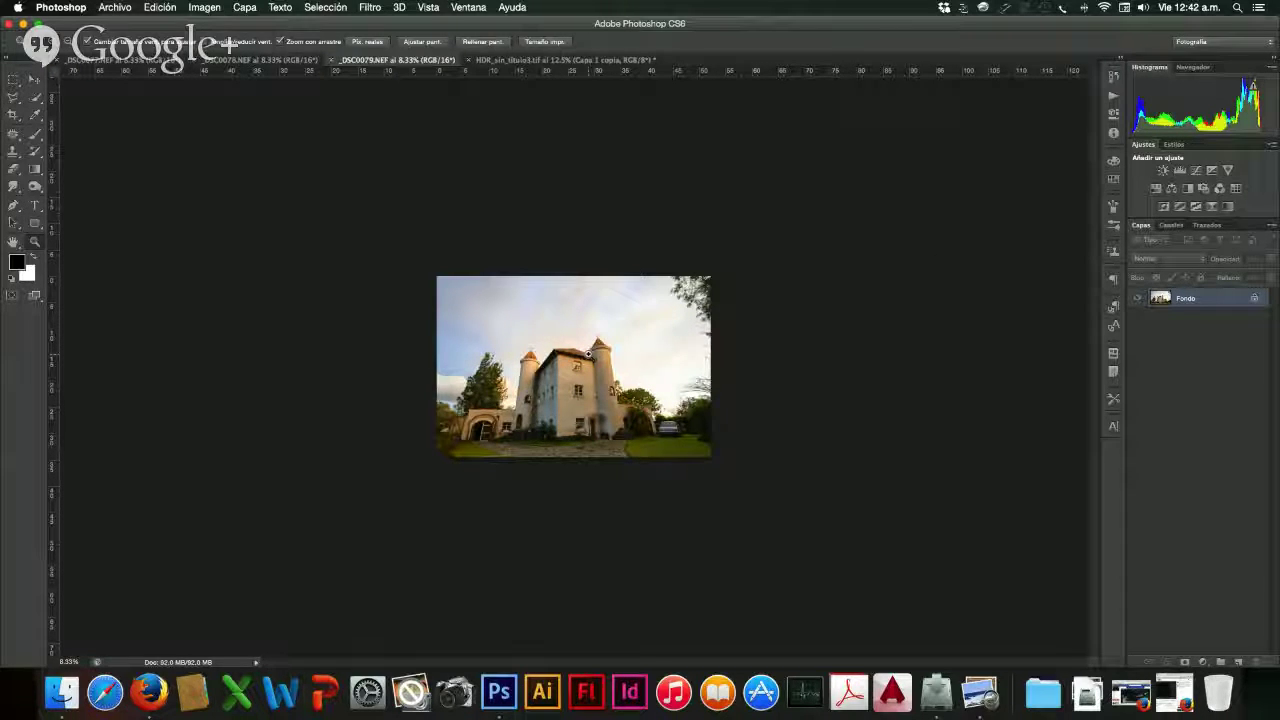
- Load the open files _DSC0077.NEF, _DSC0078.NEF and _DSC0079.NEF as an automatically aligned stack converted to a smart object
click(106, 9)
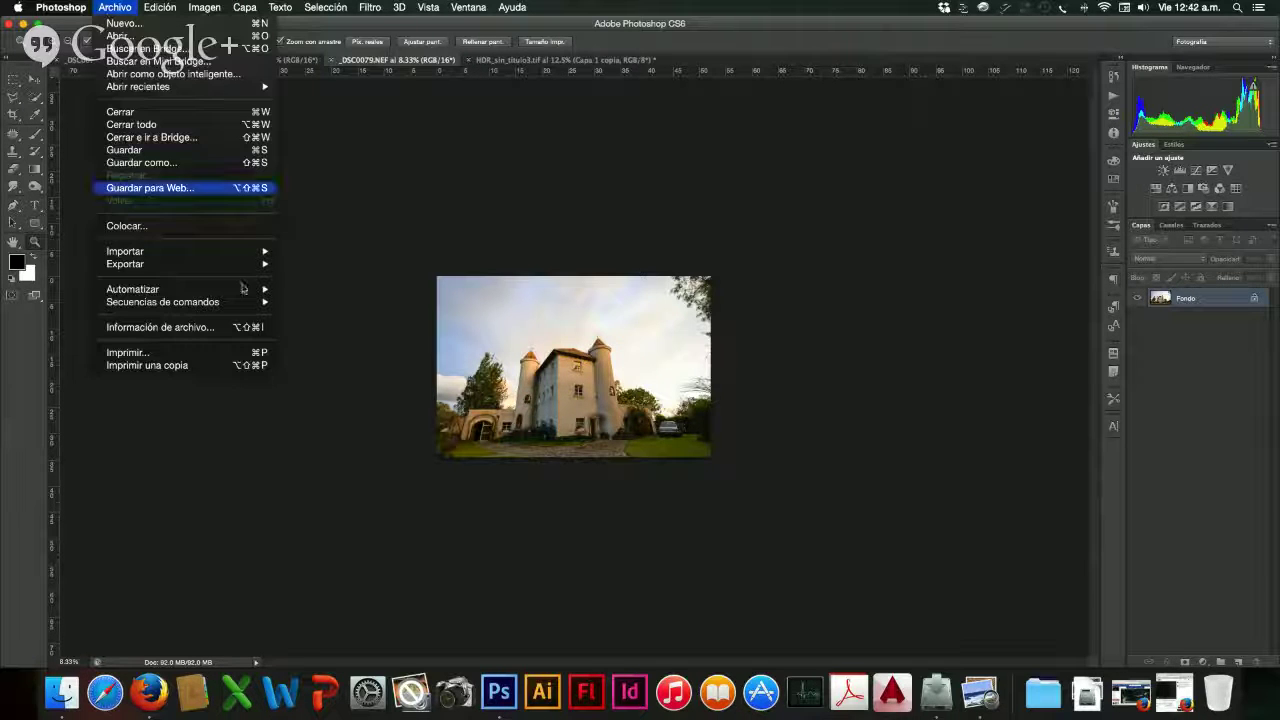
mouse_move(230, 291)
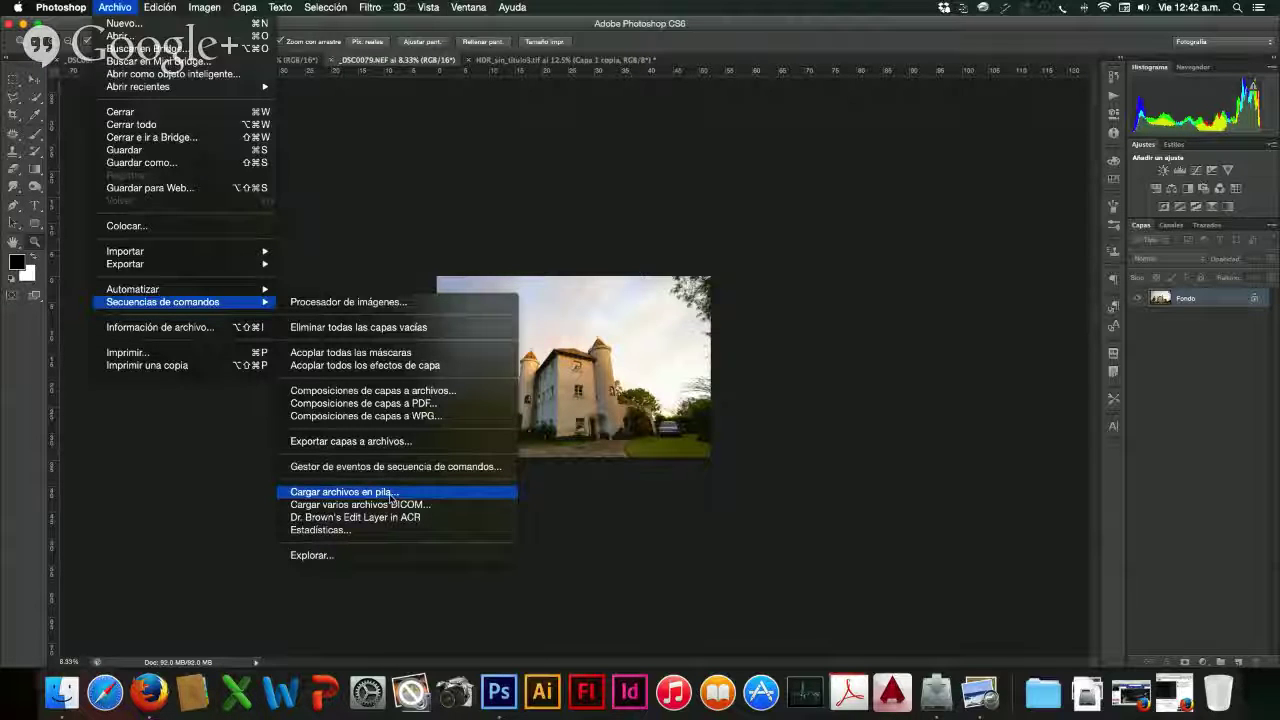
click(391, 492)
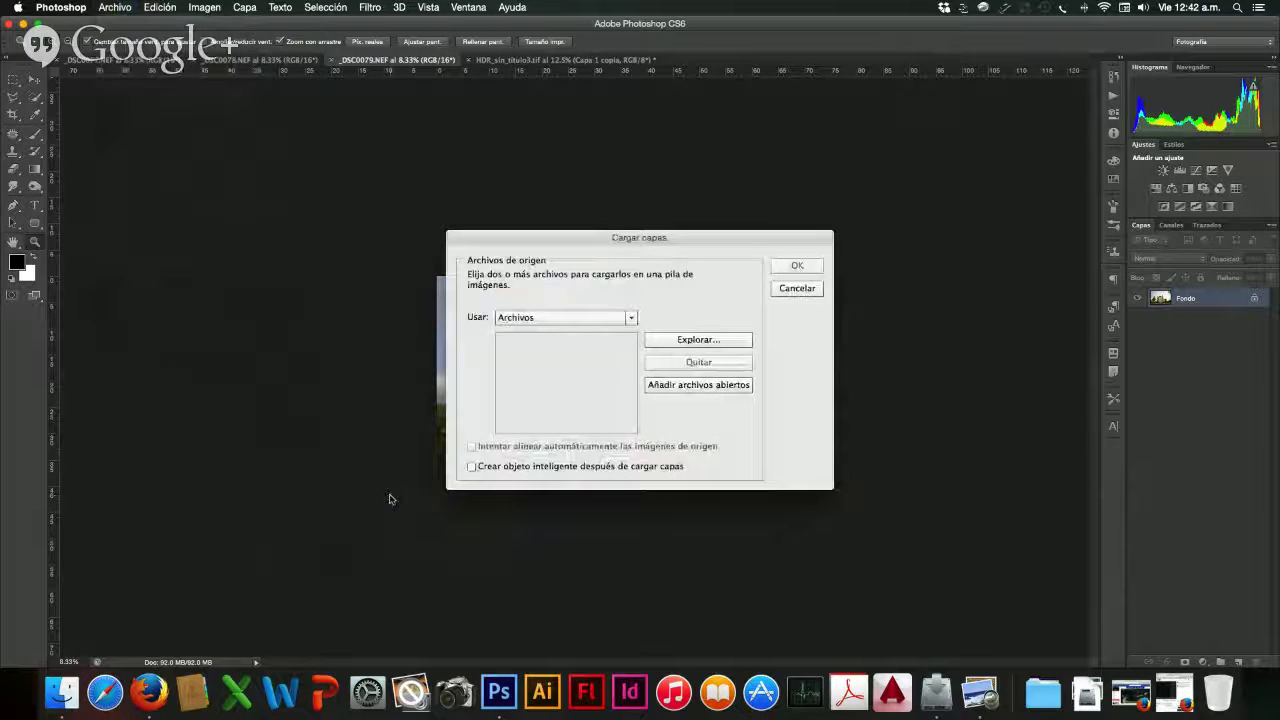
click(659, 392)
click(712, 358)
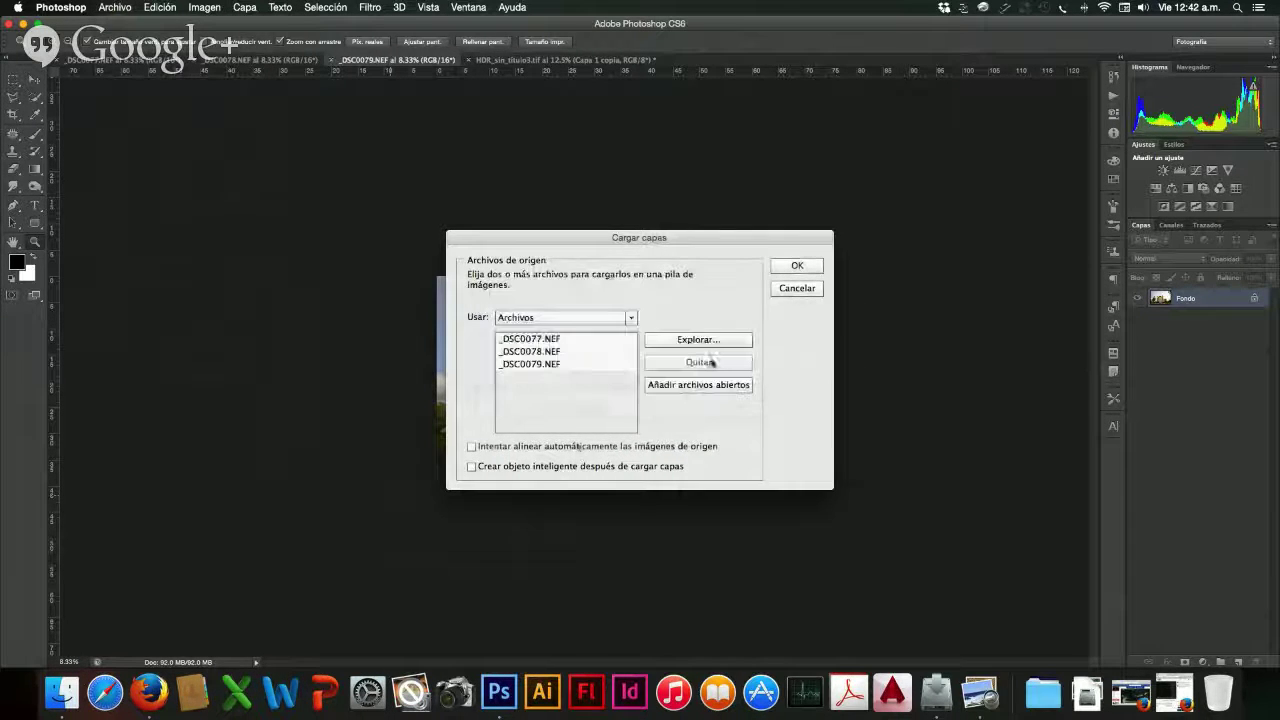
click(471, 446)
click(471, 466)
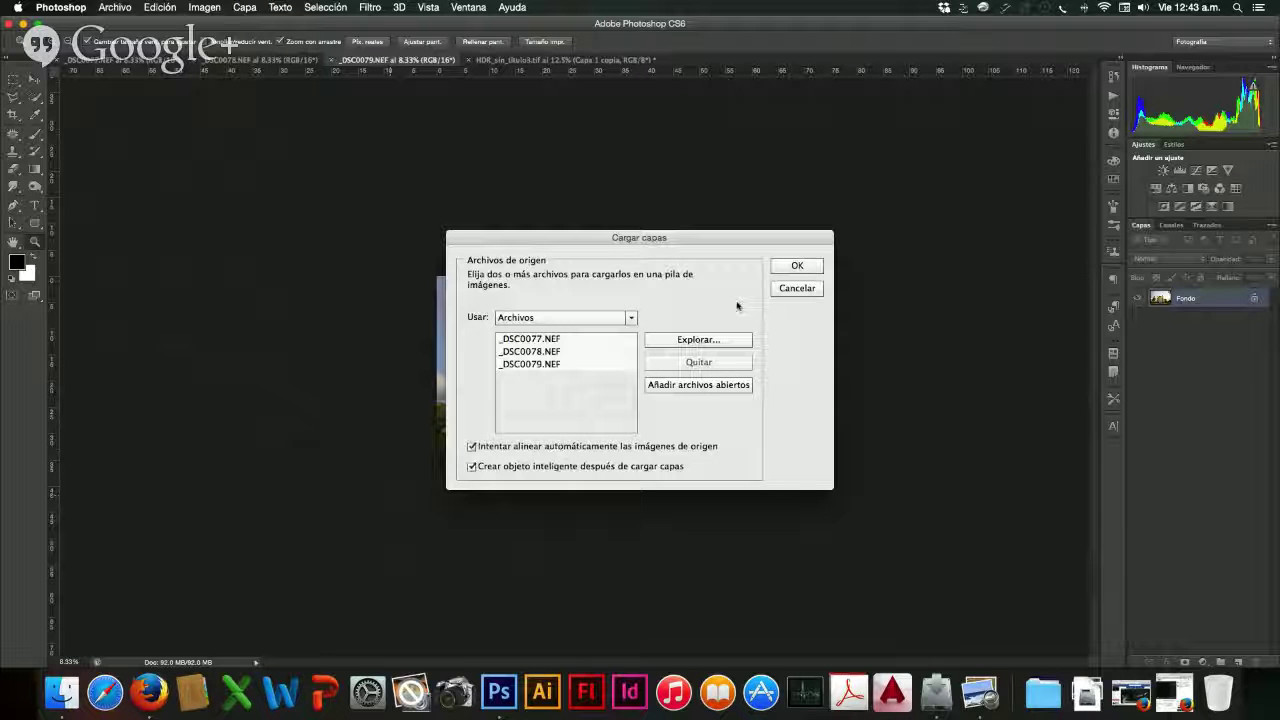
click(792, 266)
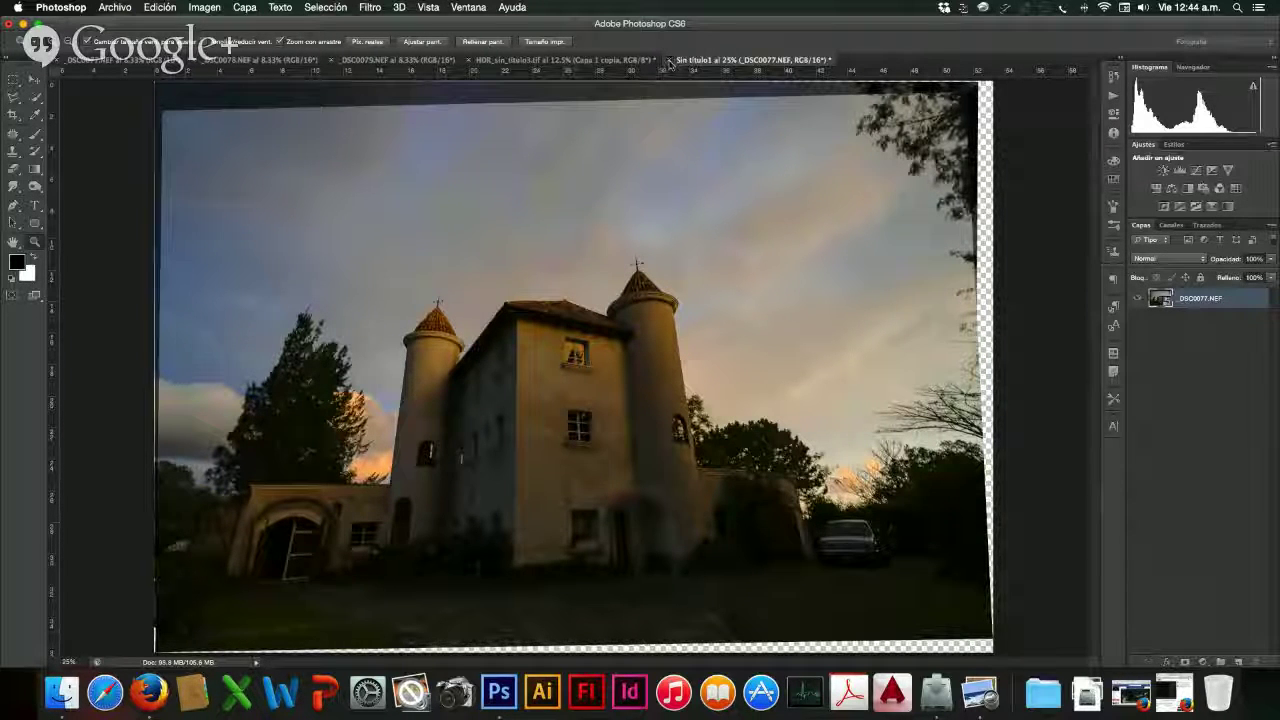
- Close the untitled stack and the three NEF documents without saving, keeping the HDR_sin_título3.tif document open
click(670, 61)
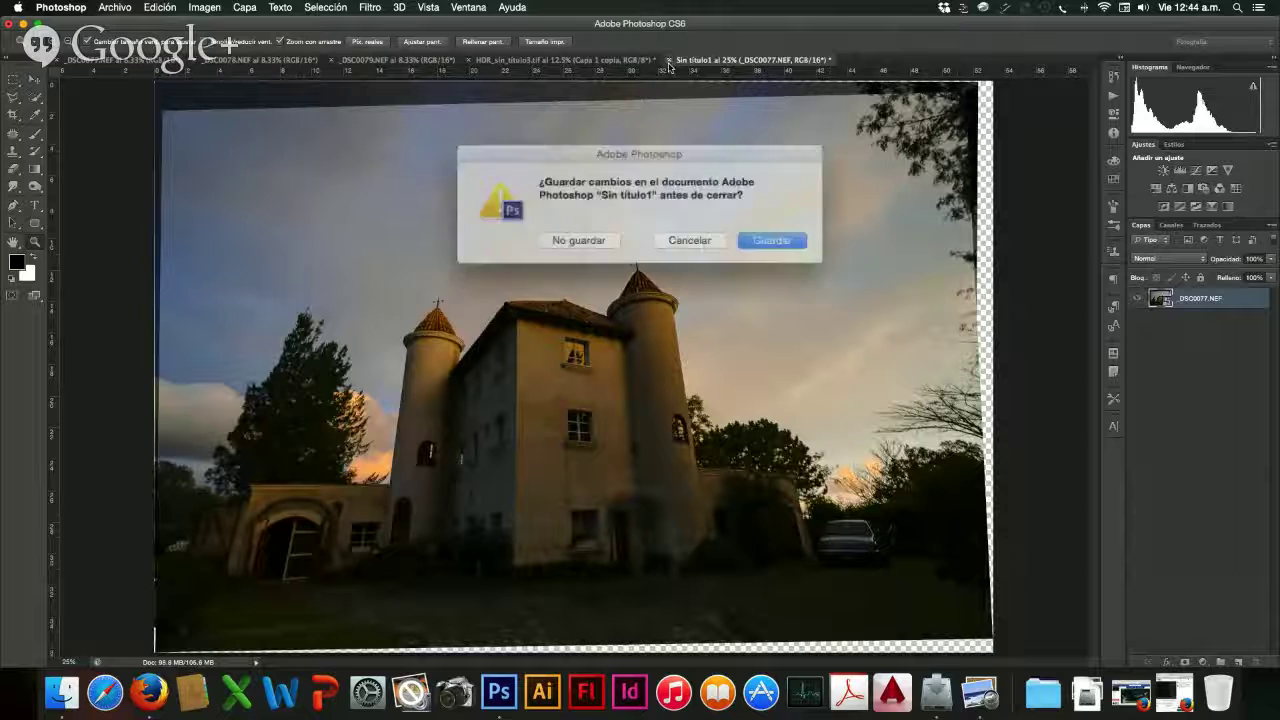
click(604, 238)
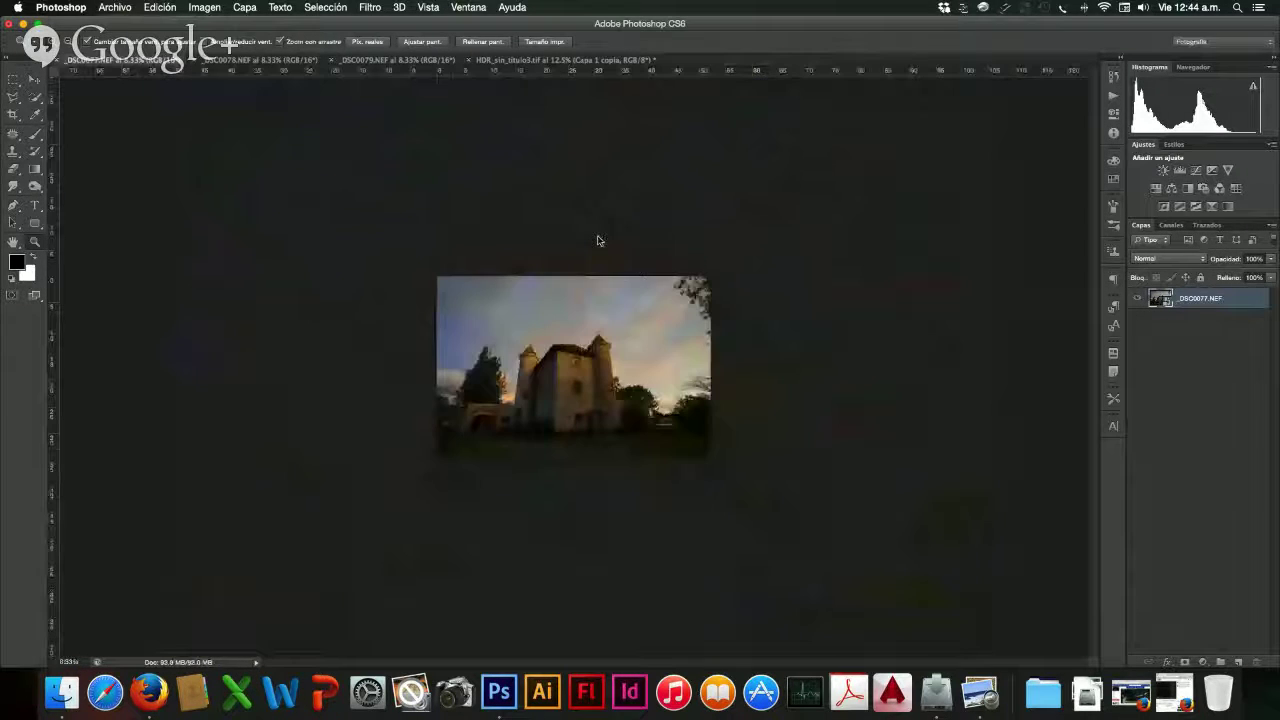
click(505, 64)
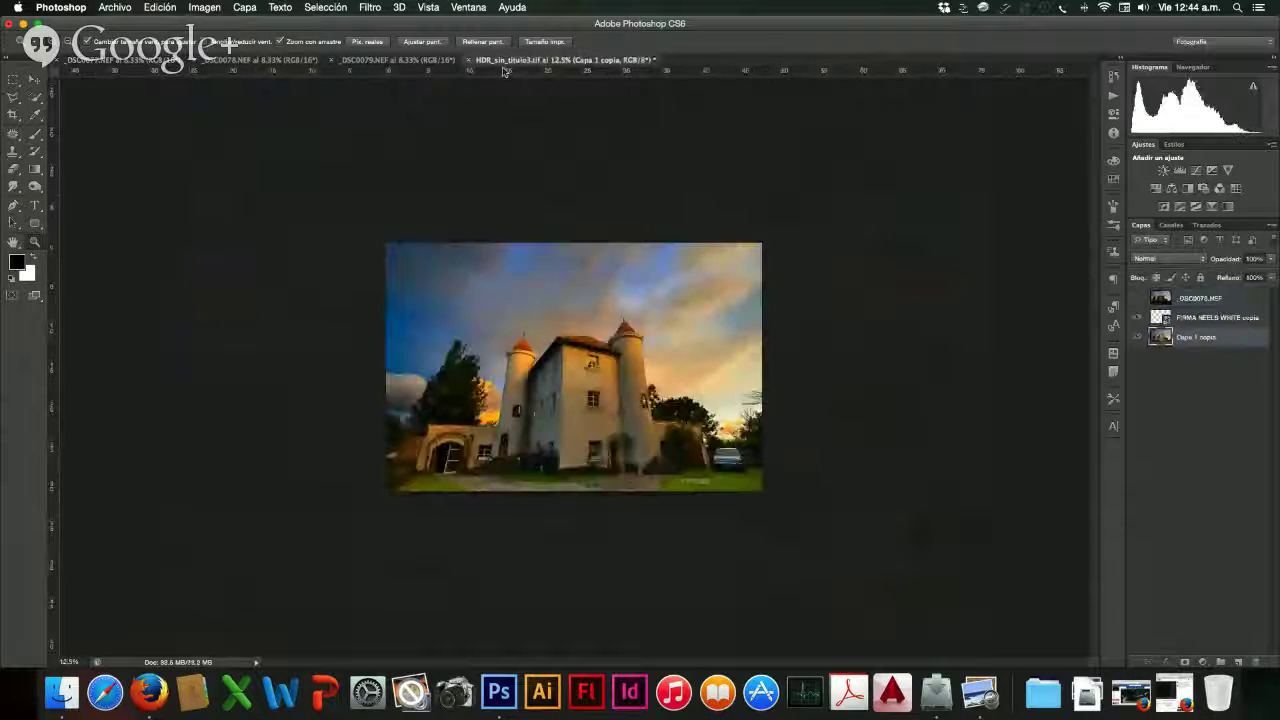
click(430, 61)
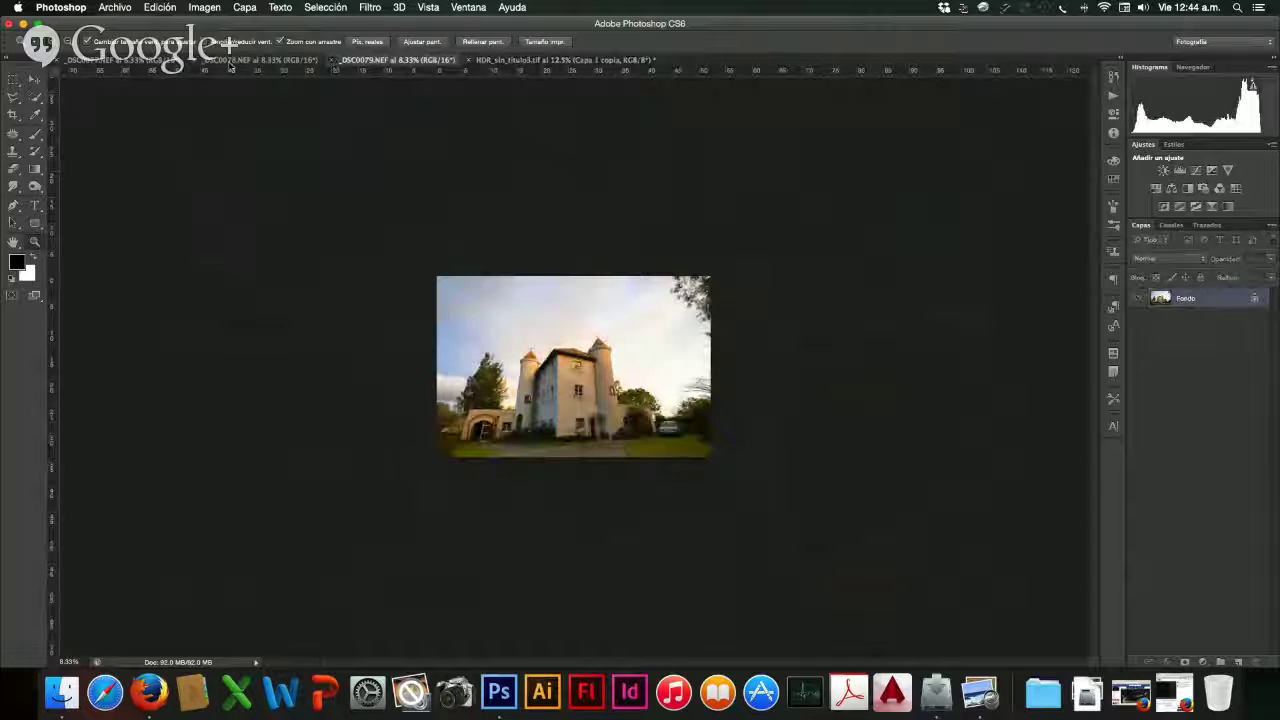
click(200, 60)
click(580, 236)
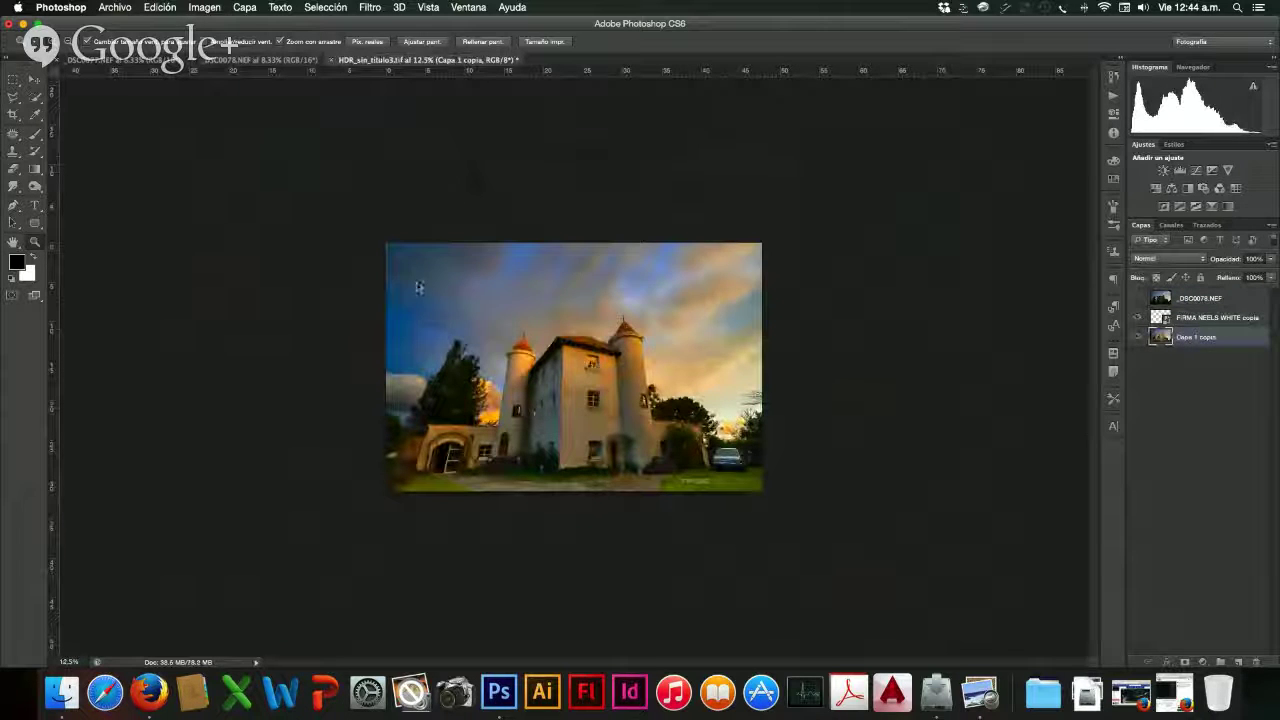
click(200, 60)
click(582, 238)
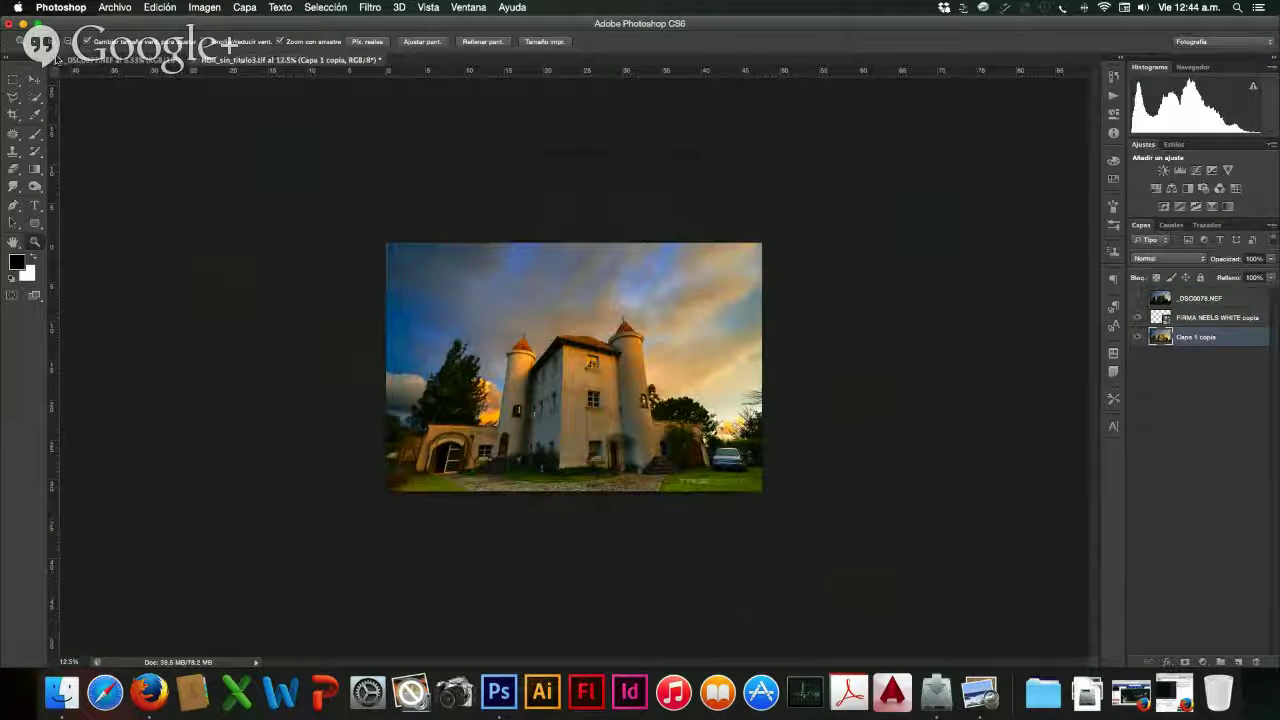
key(super+w)
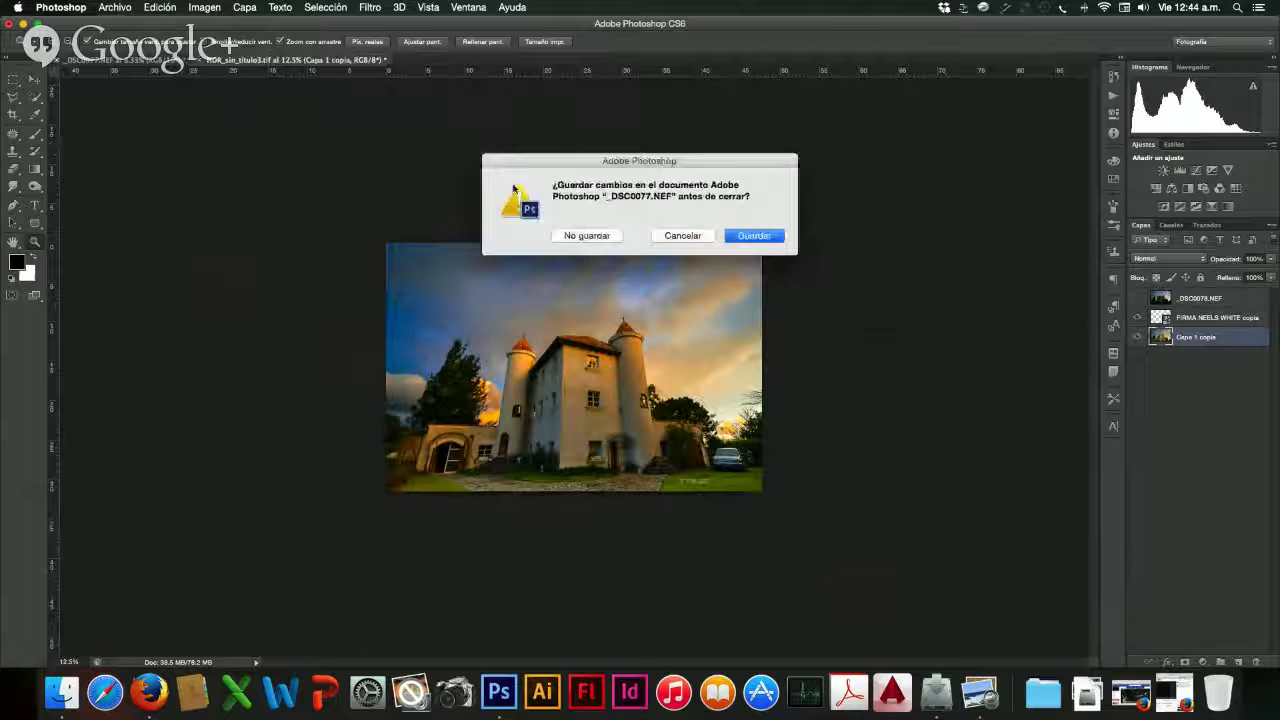
click(573, 234)
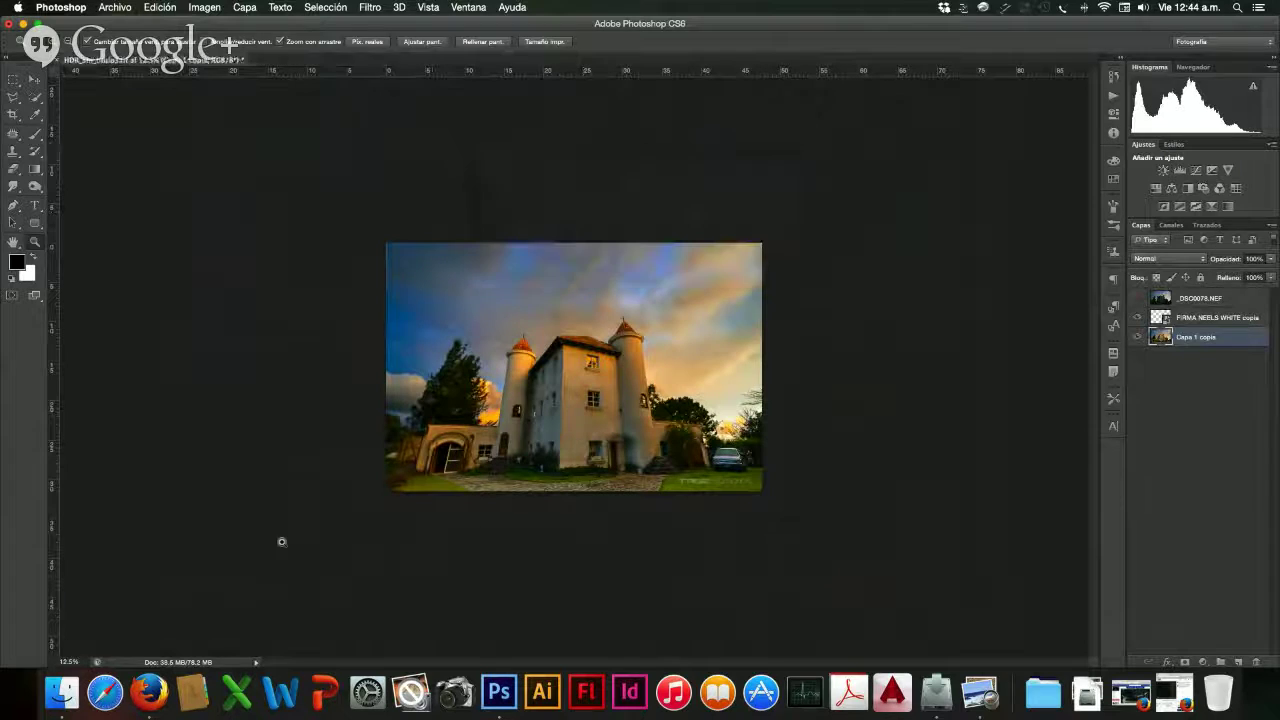
- Switch to Finder, open the HDR folder in Dropbox and open _DSC0077.NEF, _DSC0078.NEF and _DSC0079.NEF in Photoshop
click(58, 693)
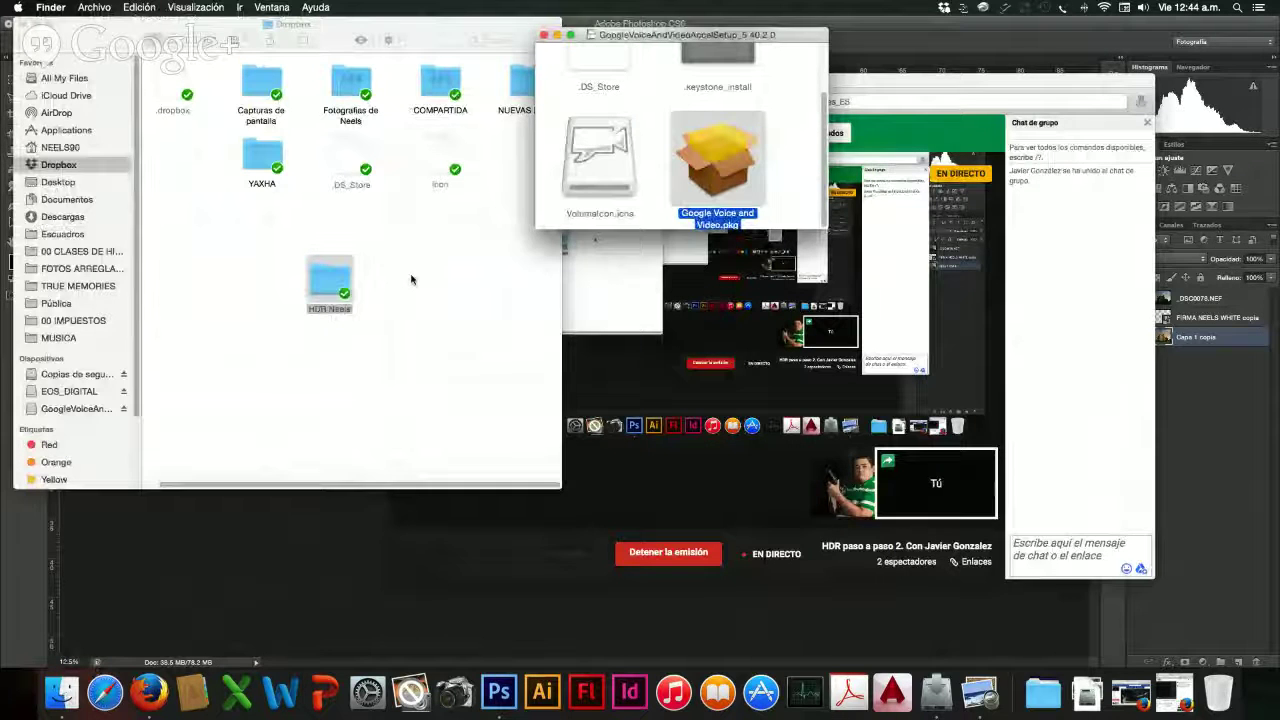
click(327, 280)
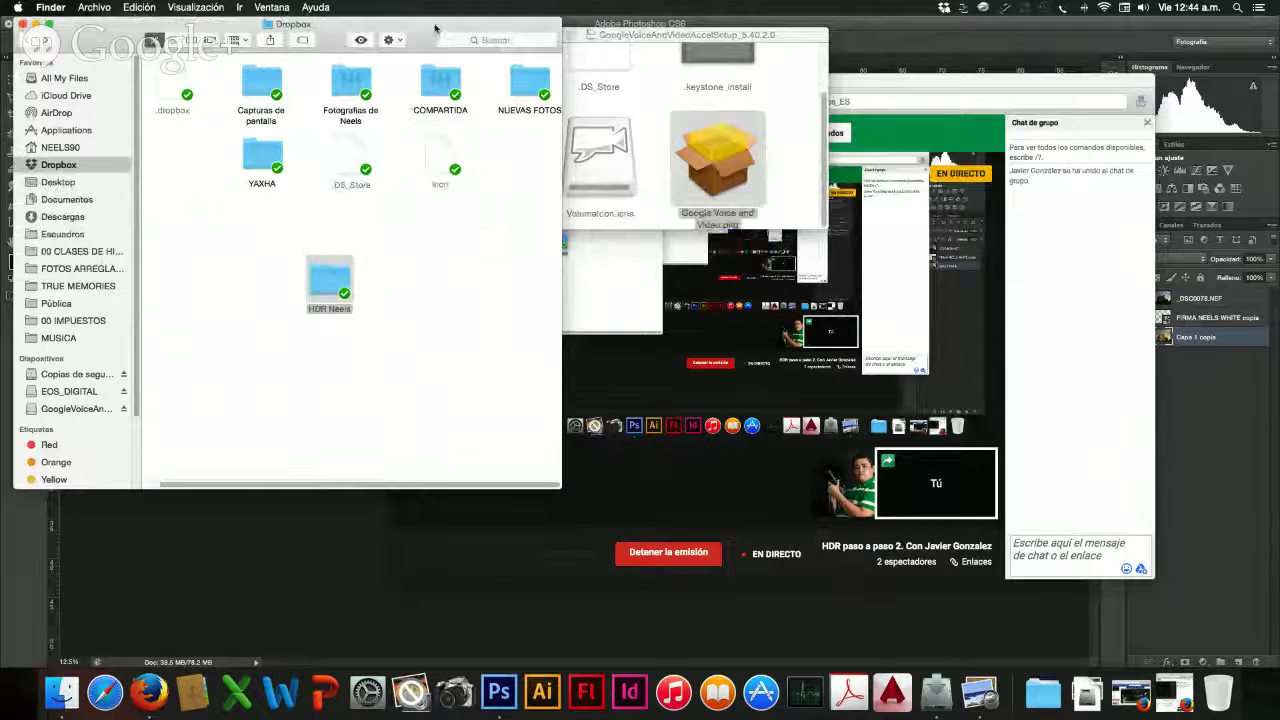
drag(435, 28, 813, 79)
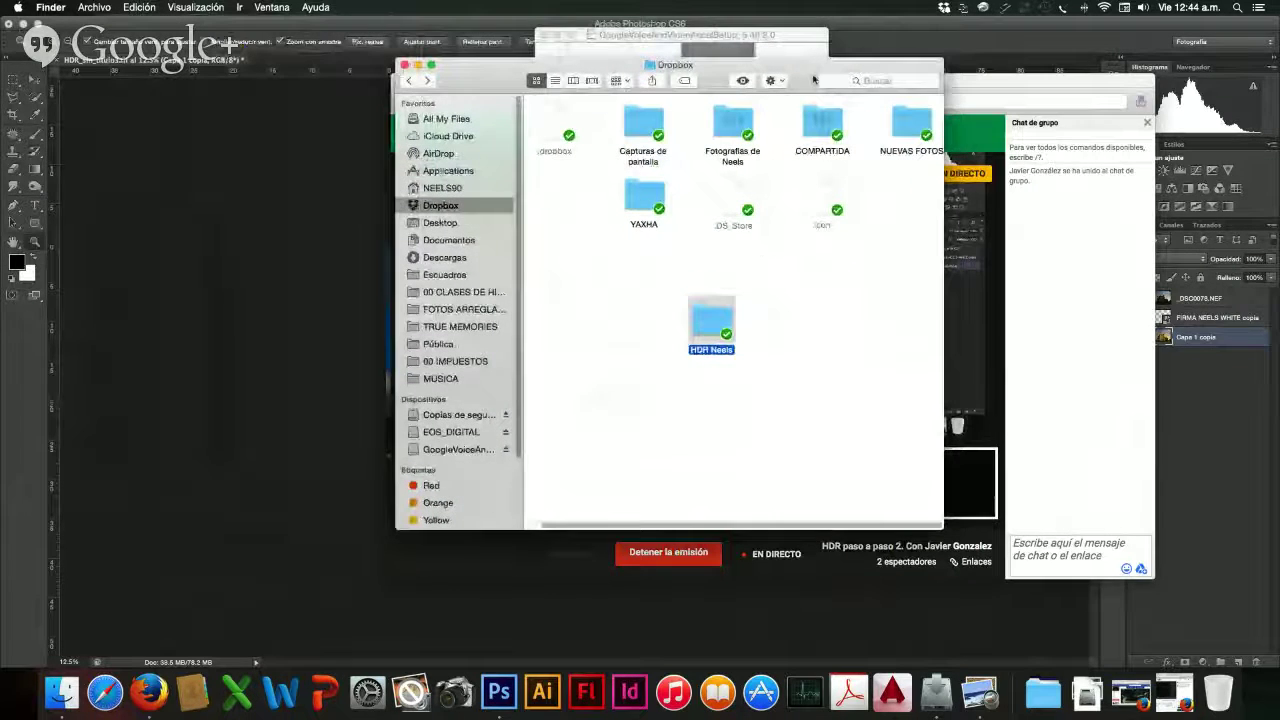
double_click(706, 320)
click(749, 135)
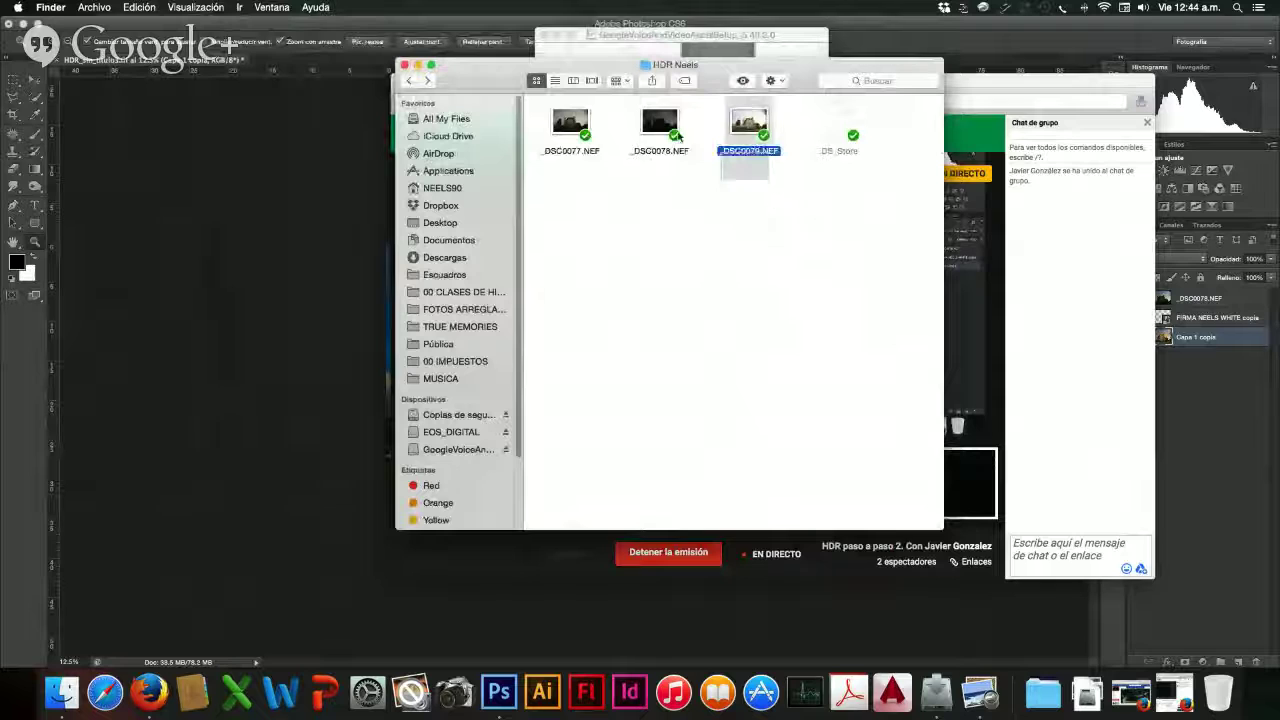
shift+click(566, 120)
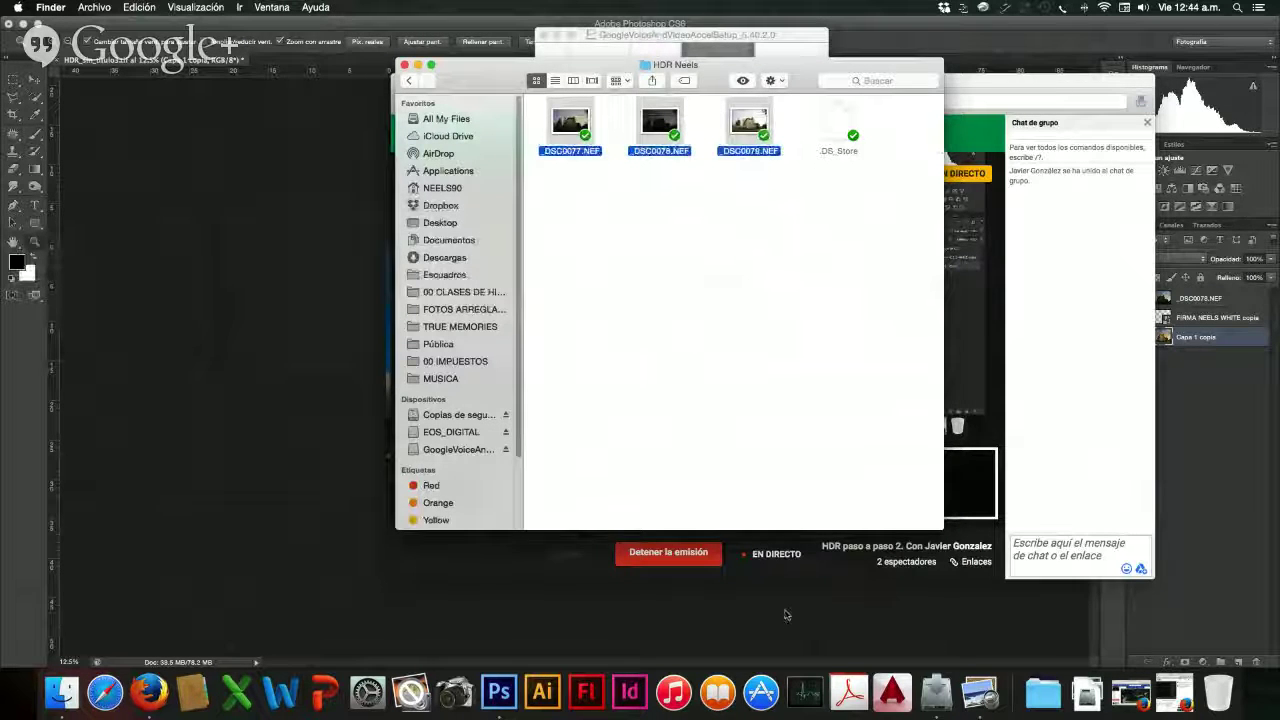
drag(570, 122, 497, 703)
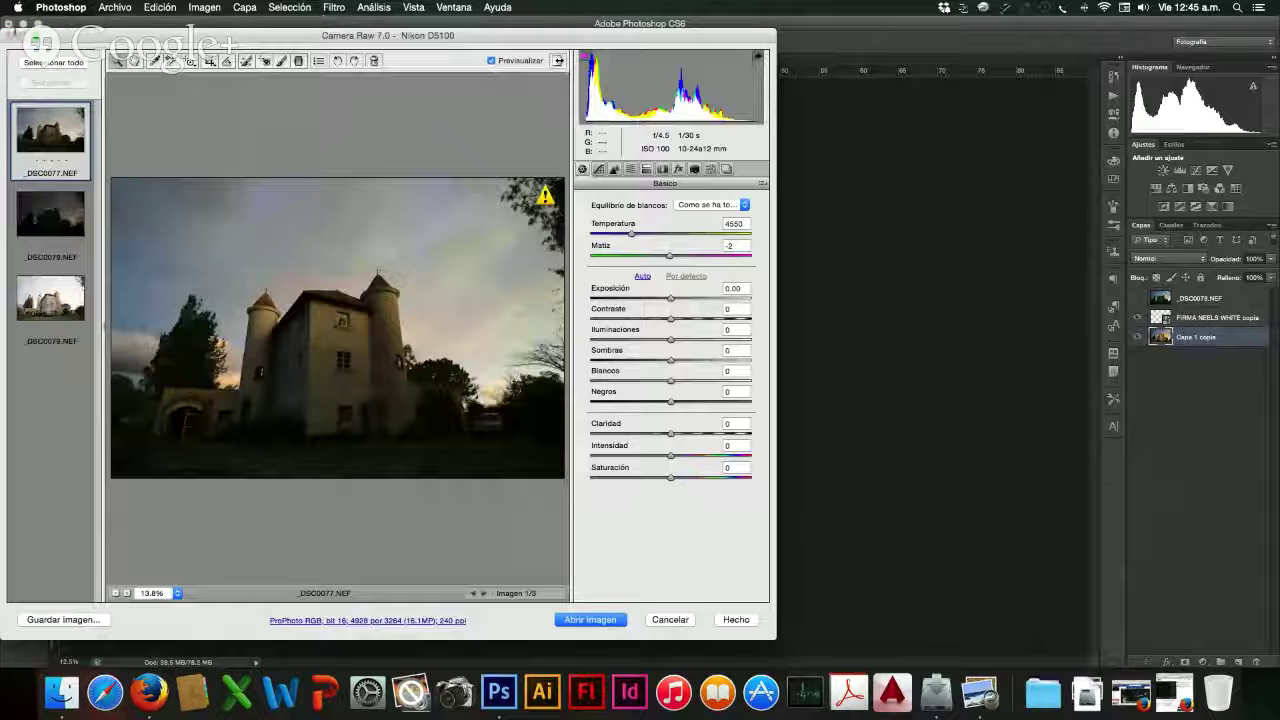
- Select all three raw images in full-screen Camera Raw, set the workflow options to open them as smart objects, and open them
key(f)
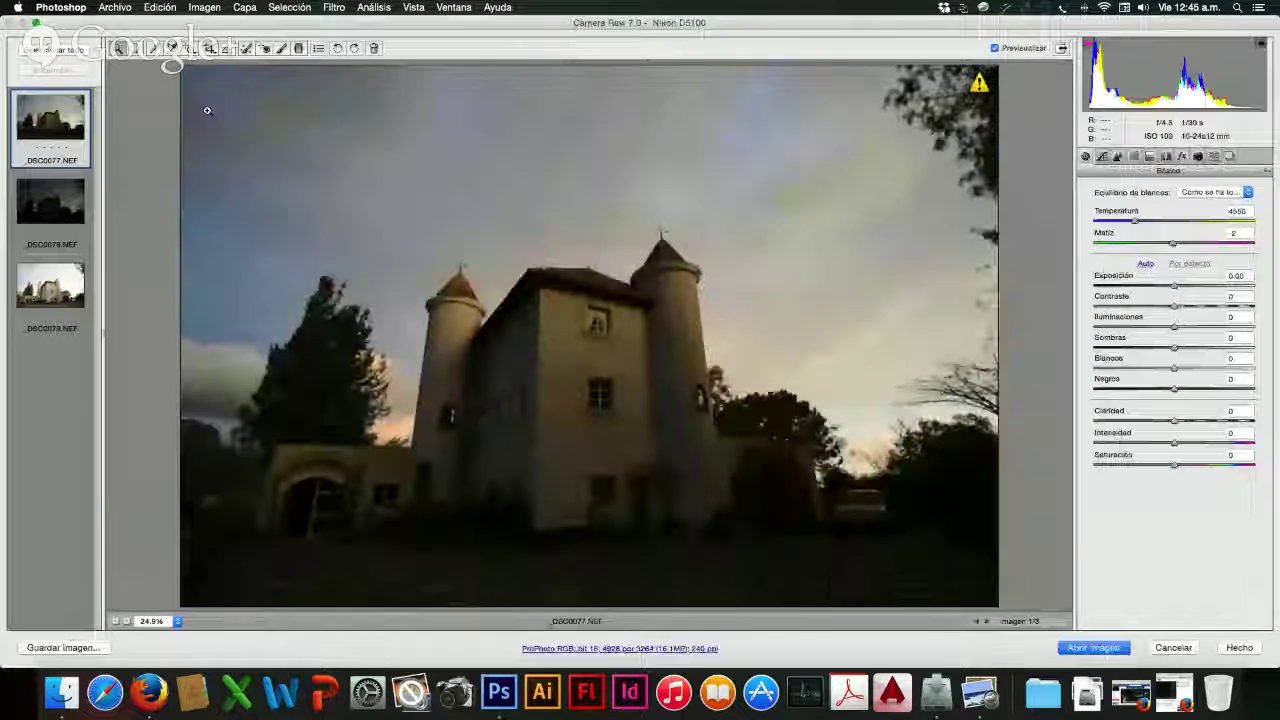
click(72, 51)
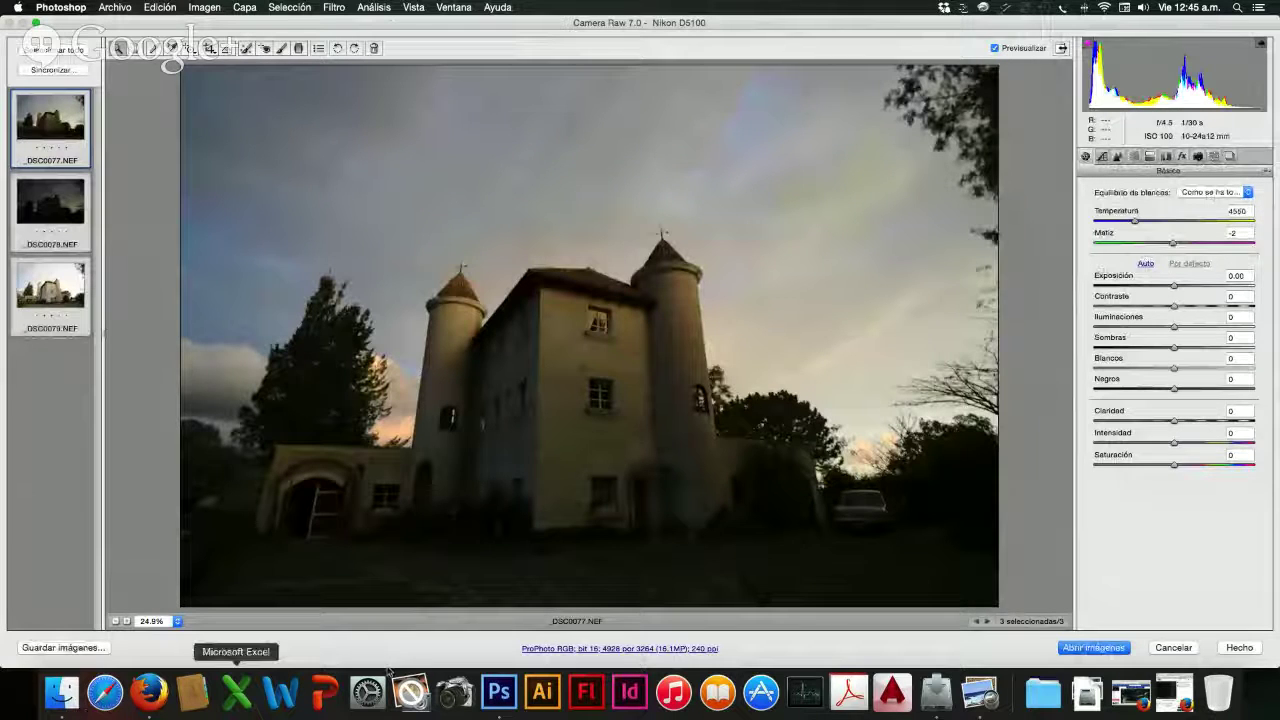
click(621, 649)
click(508, 330)
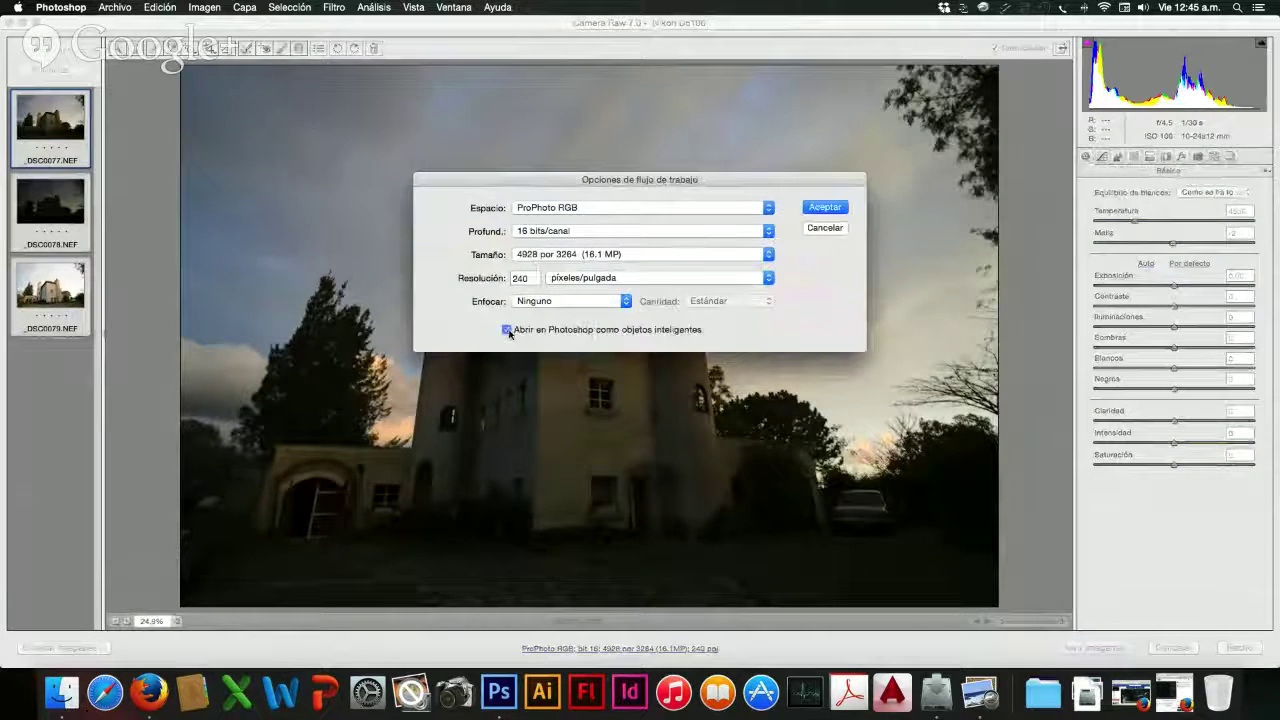
click(826, 208)
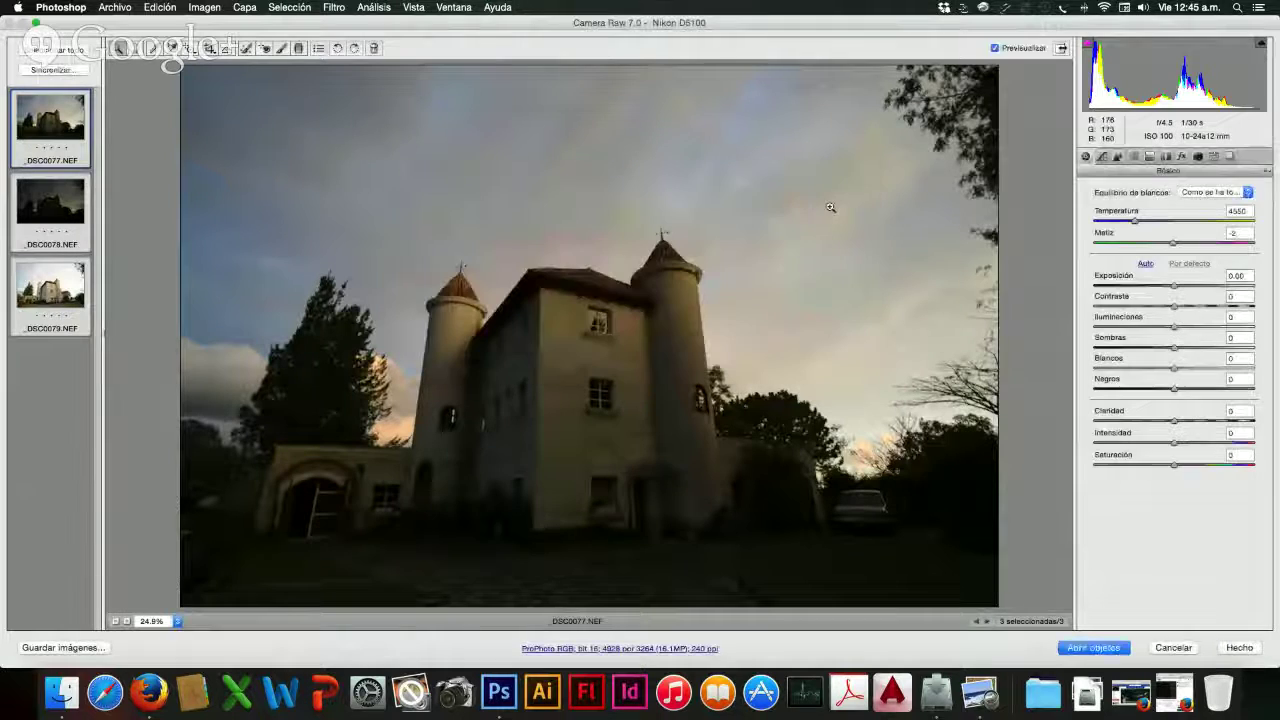
click(1094, 648)
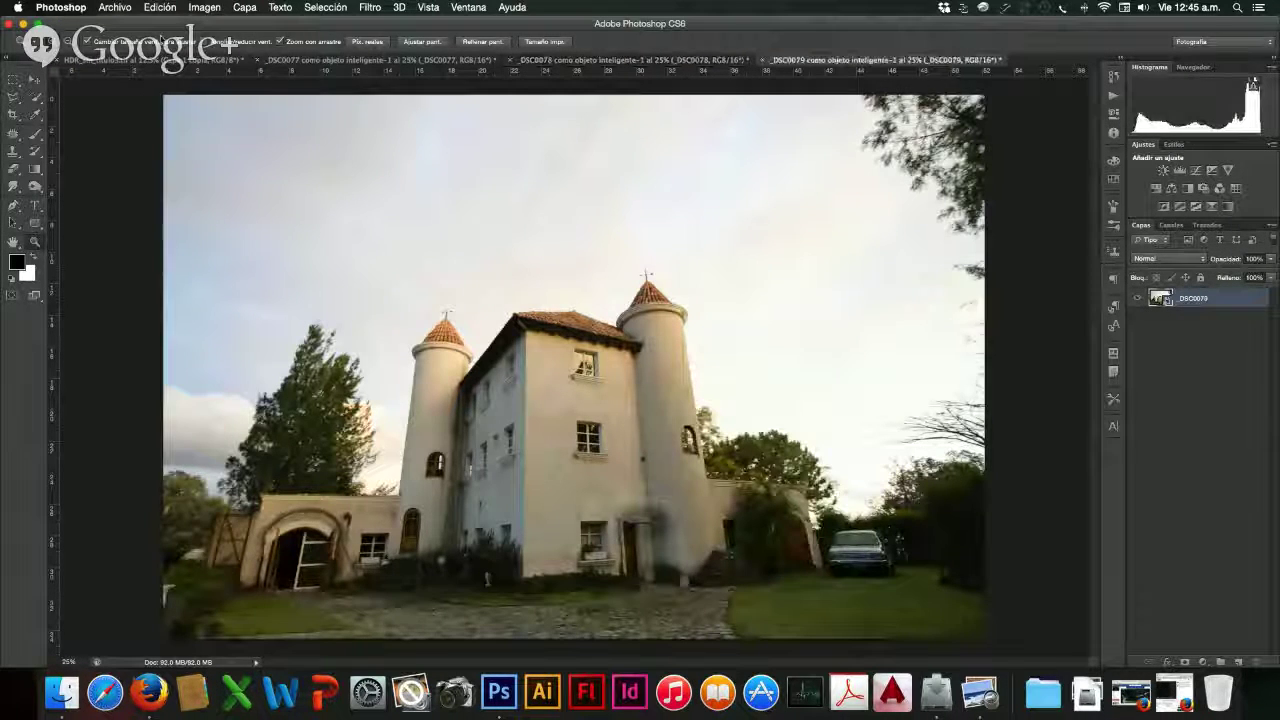
- Try to load the open smart-object documents as layers of one stack through the Load Files into Stack script
click(112, 8)
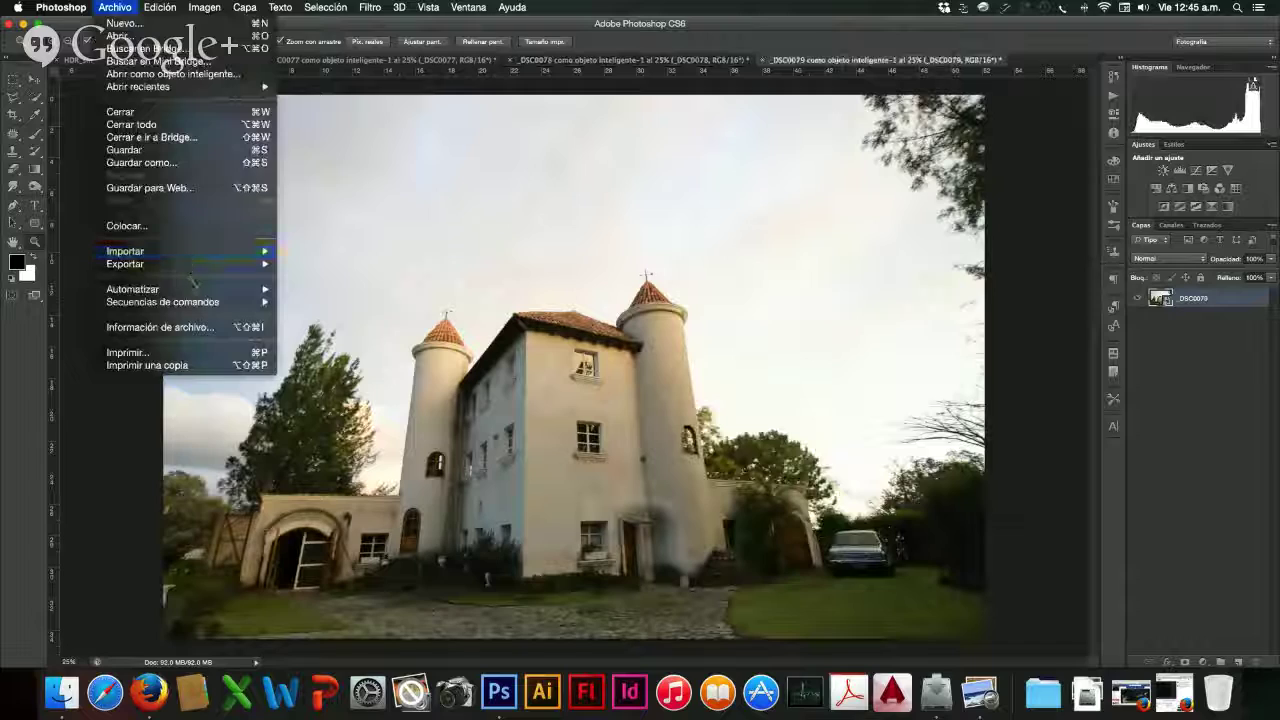
mouse_move(200, 301)
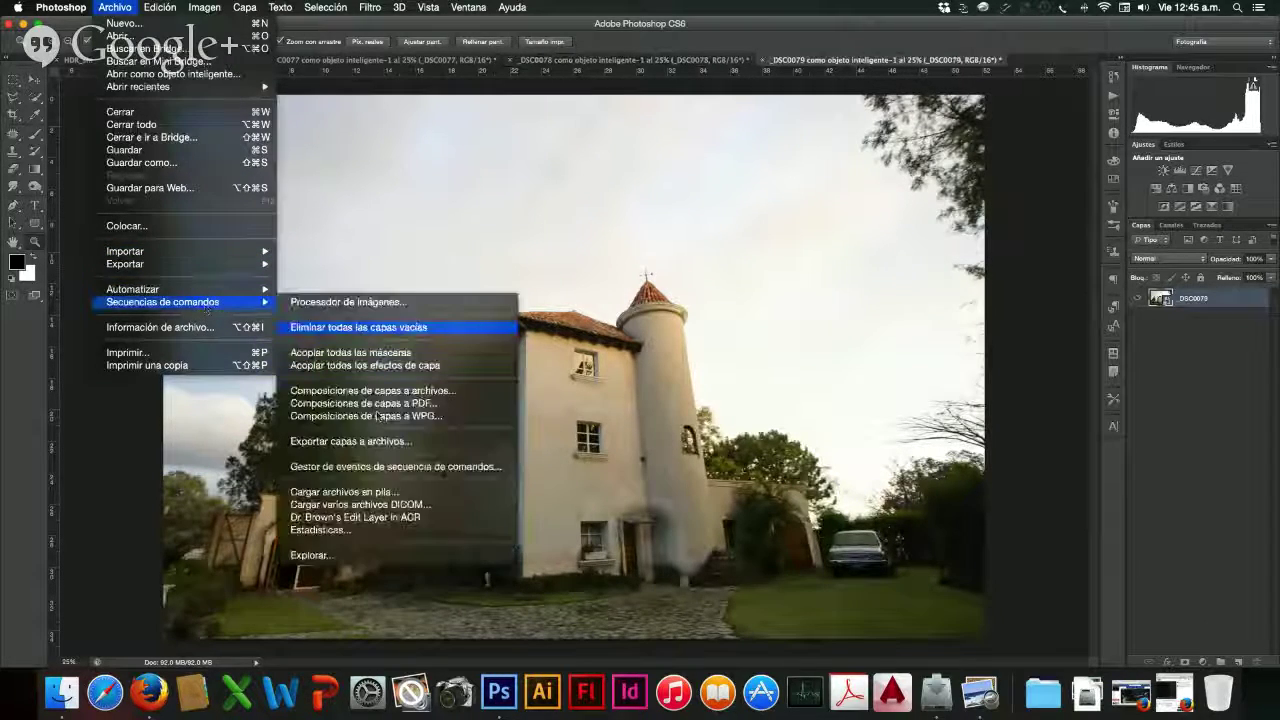
click(392, 494)
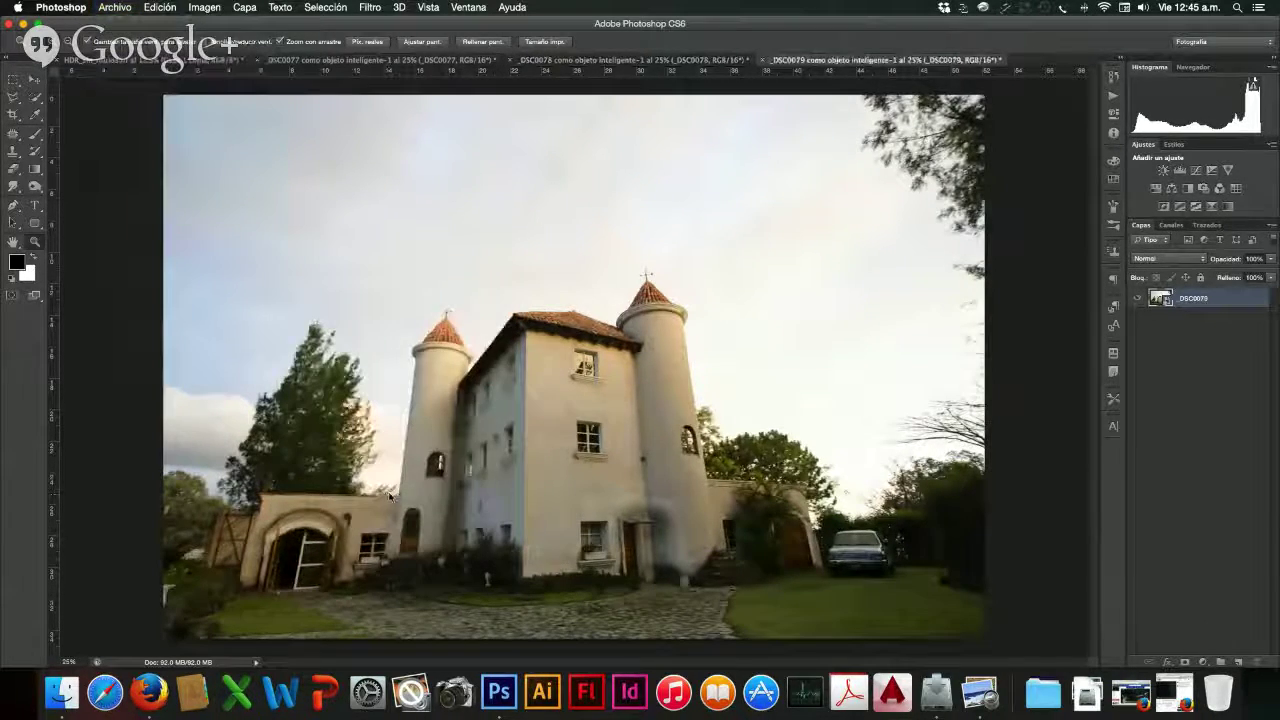
click(698, 385)
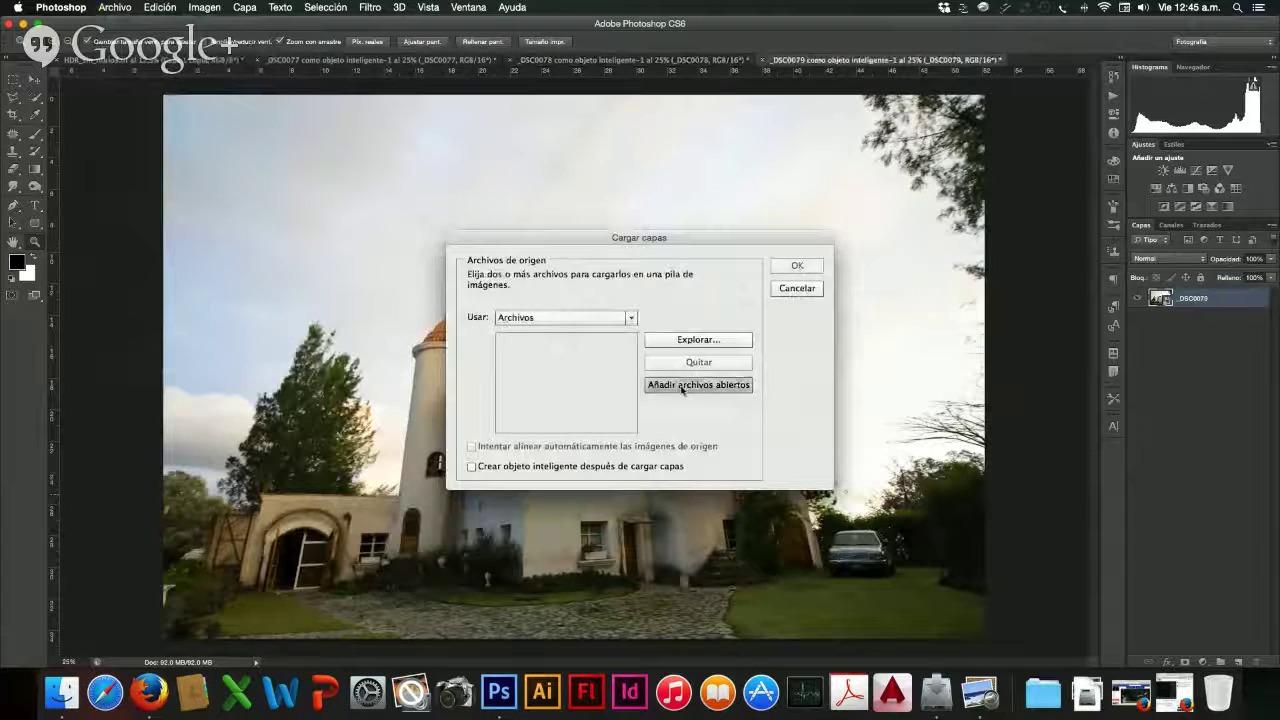
click(733, 357)
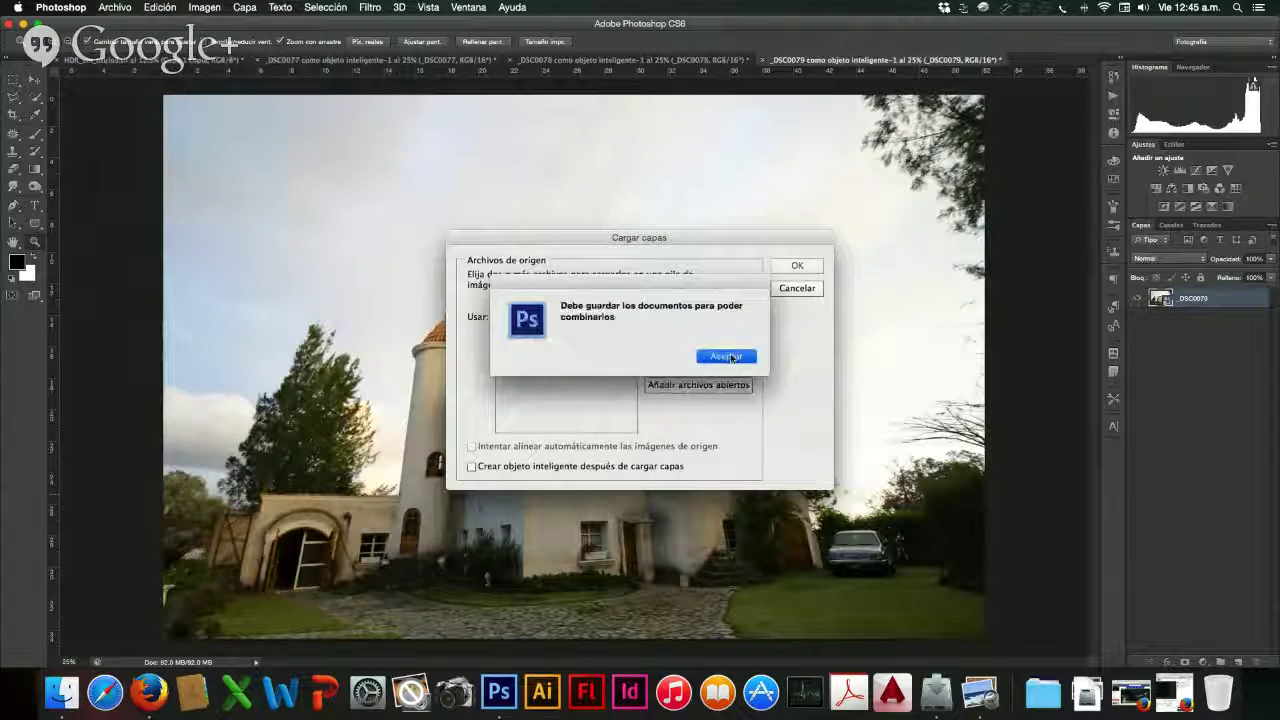
click(716, 384)
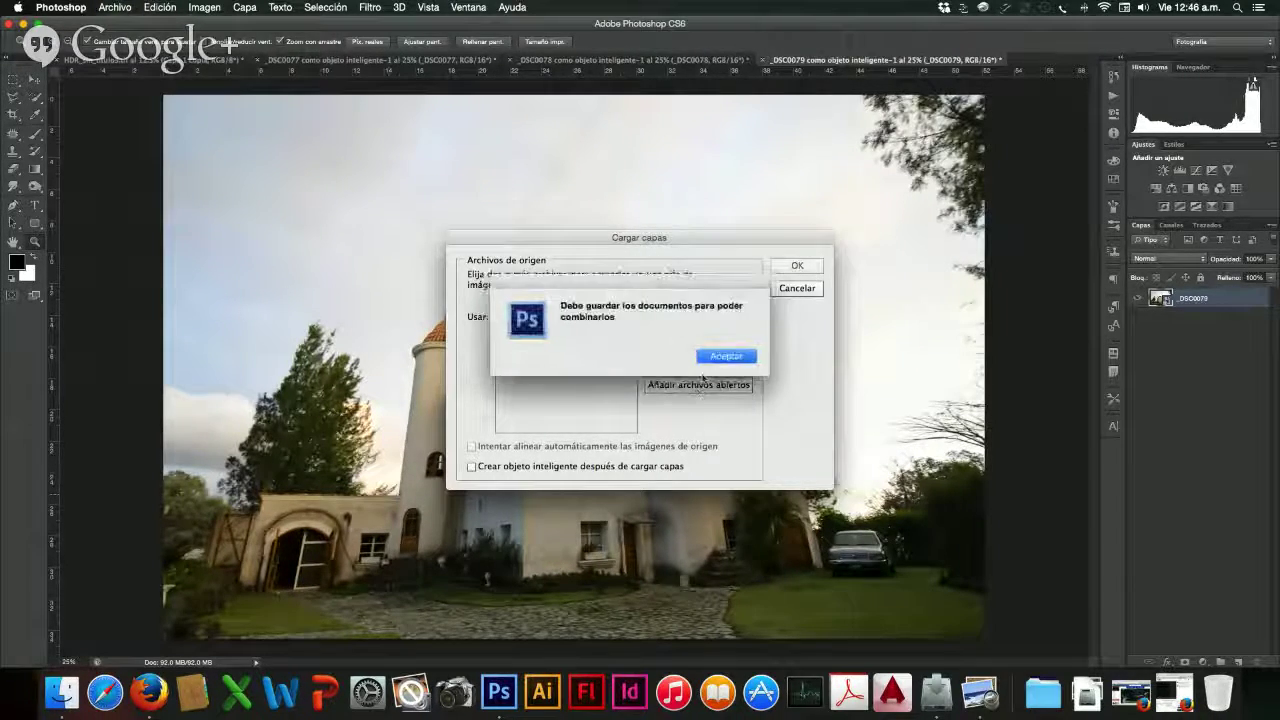
click(714, 362)
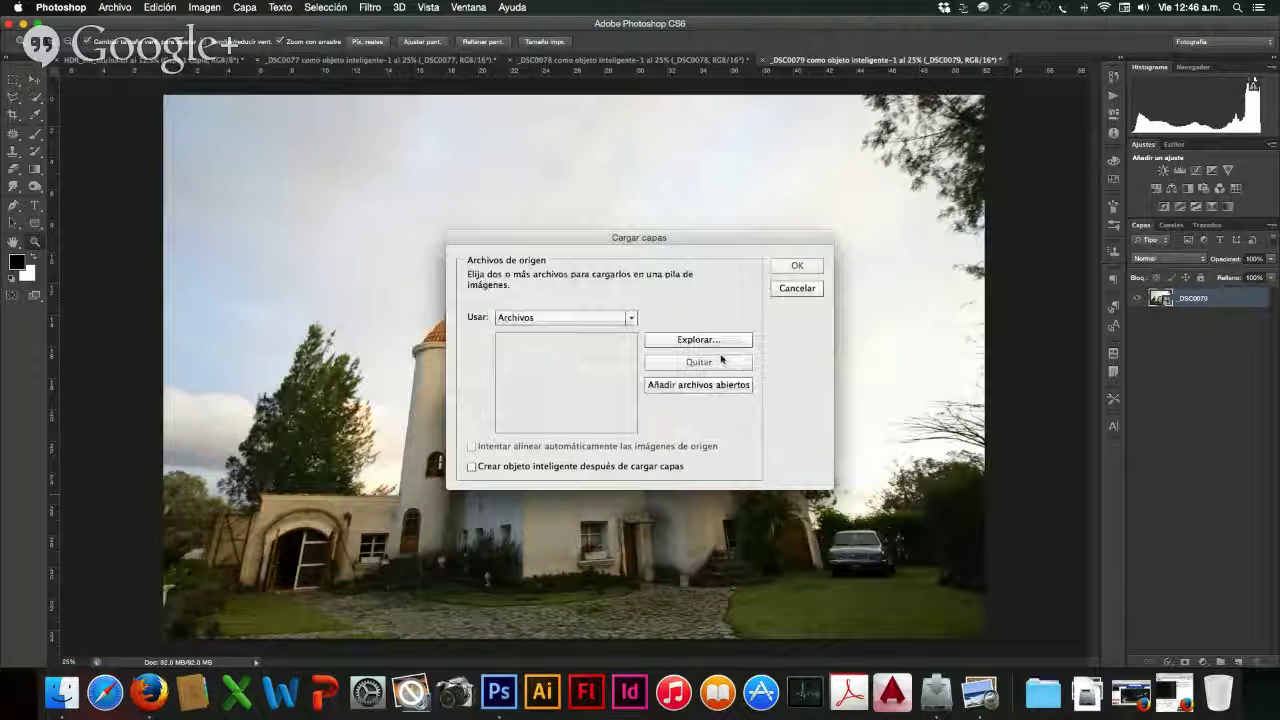
click(700, 385)
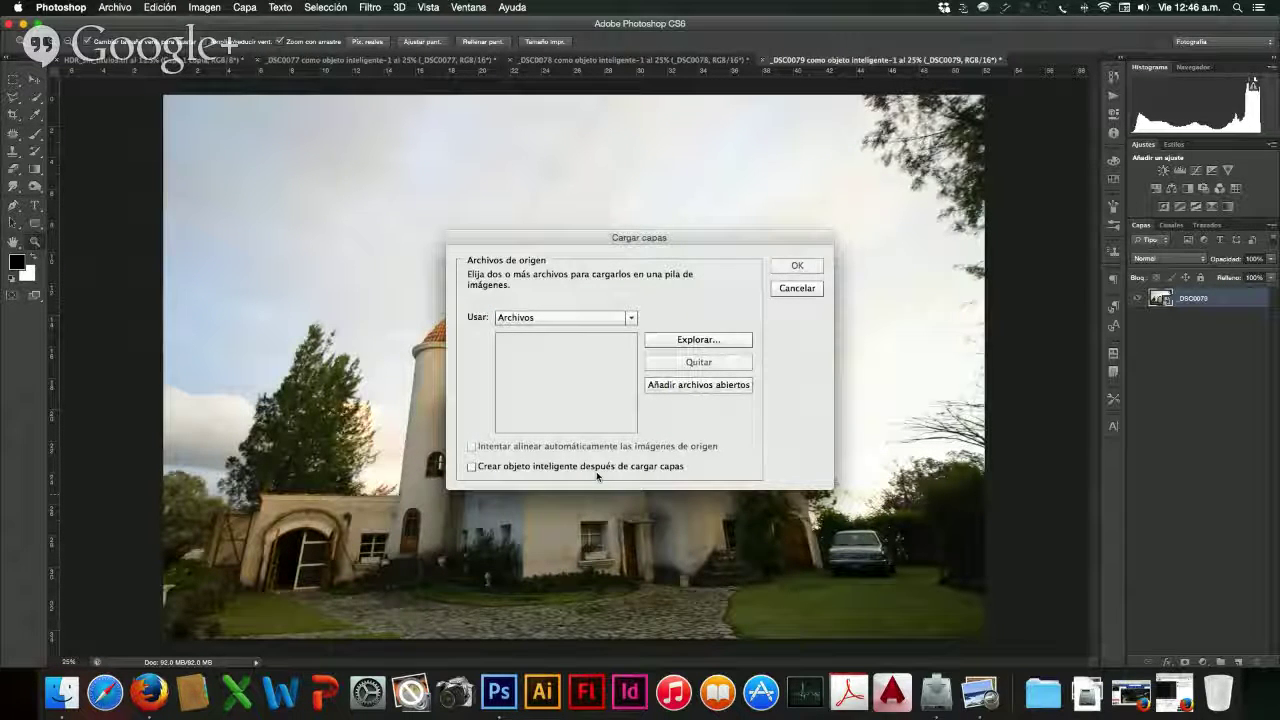
click(676, 386)
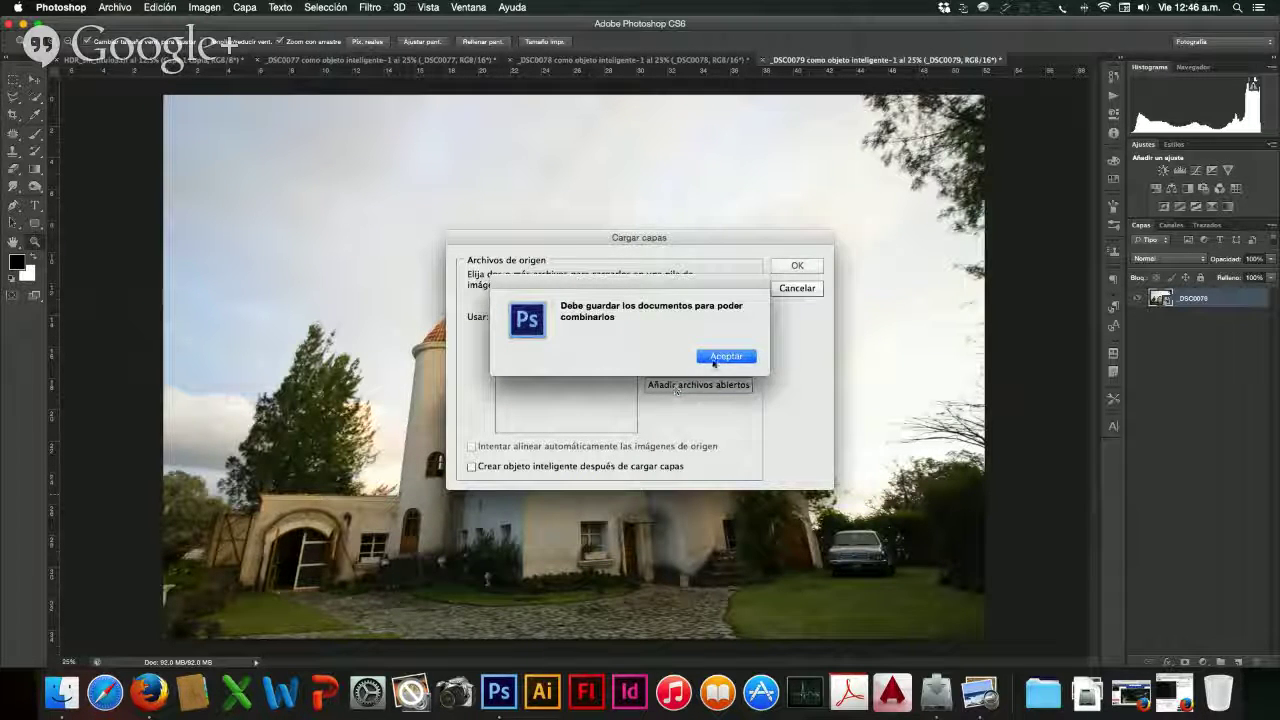
click(714, 358)
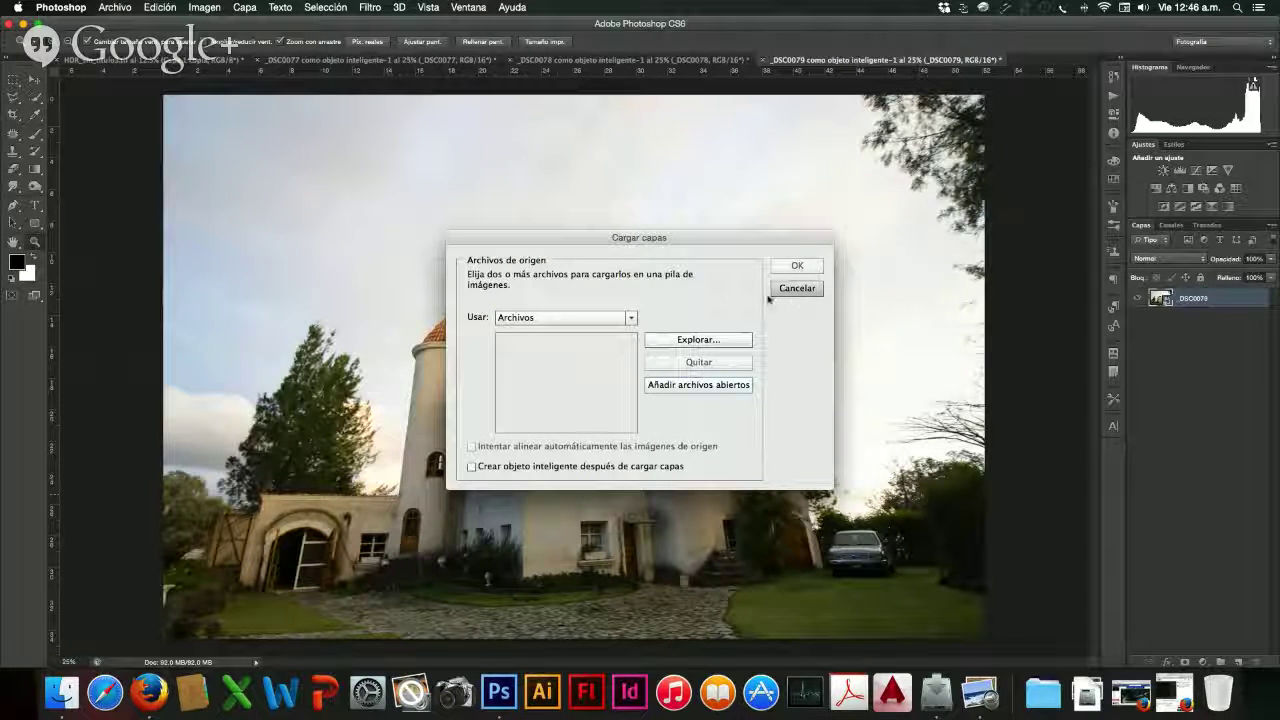
click(704, 384)
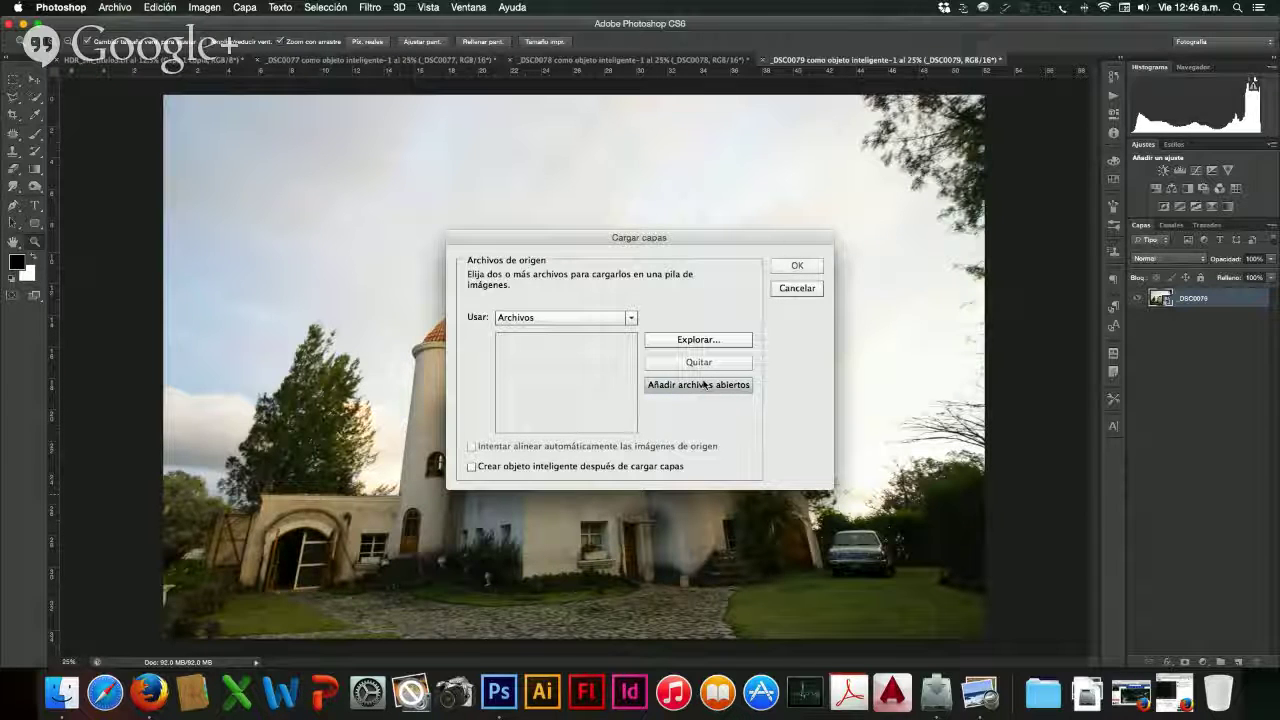
click(714, 357)
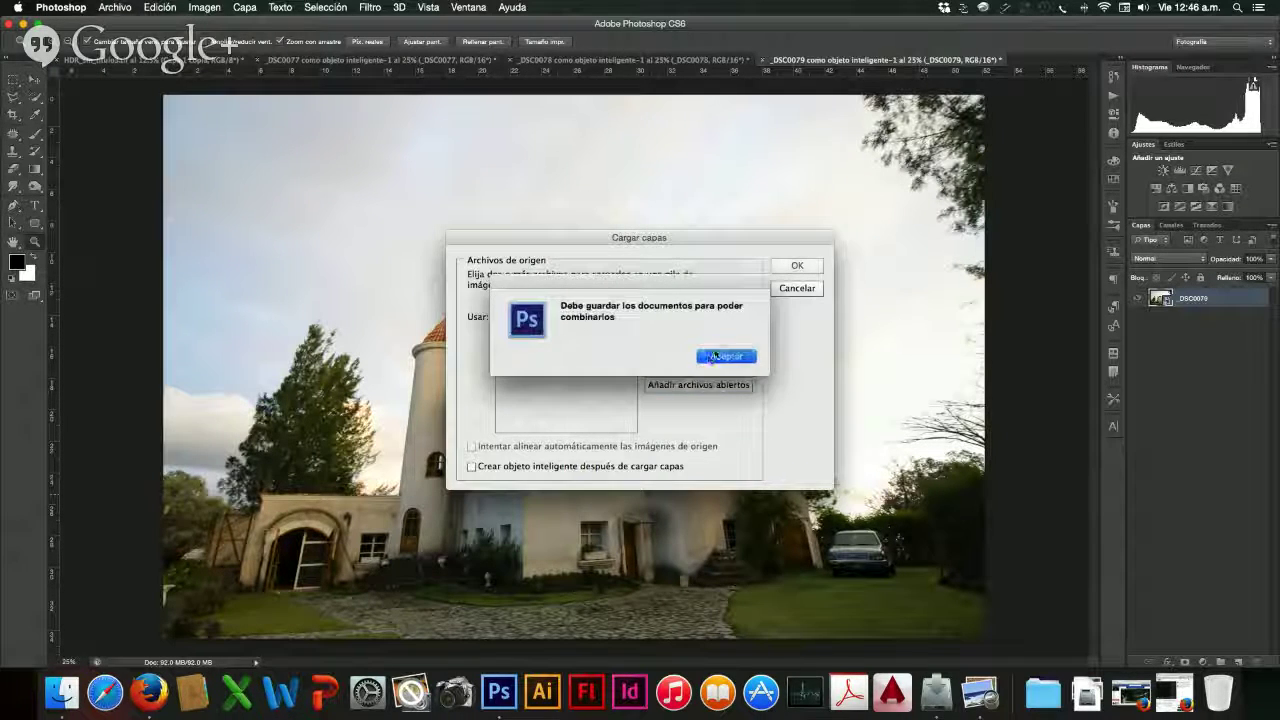
click(780, 288)
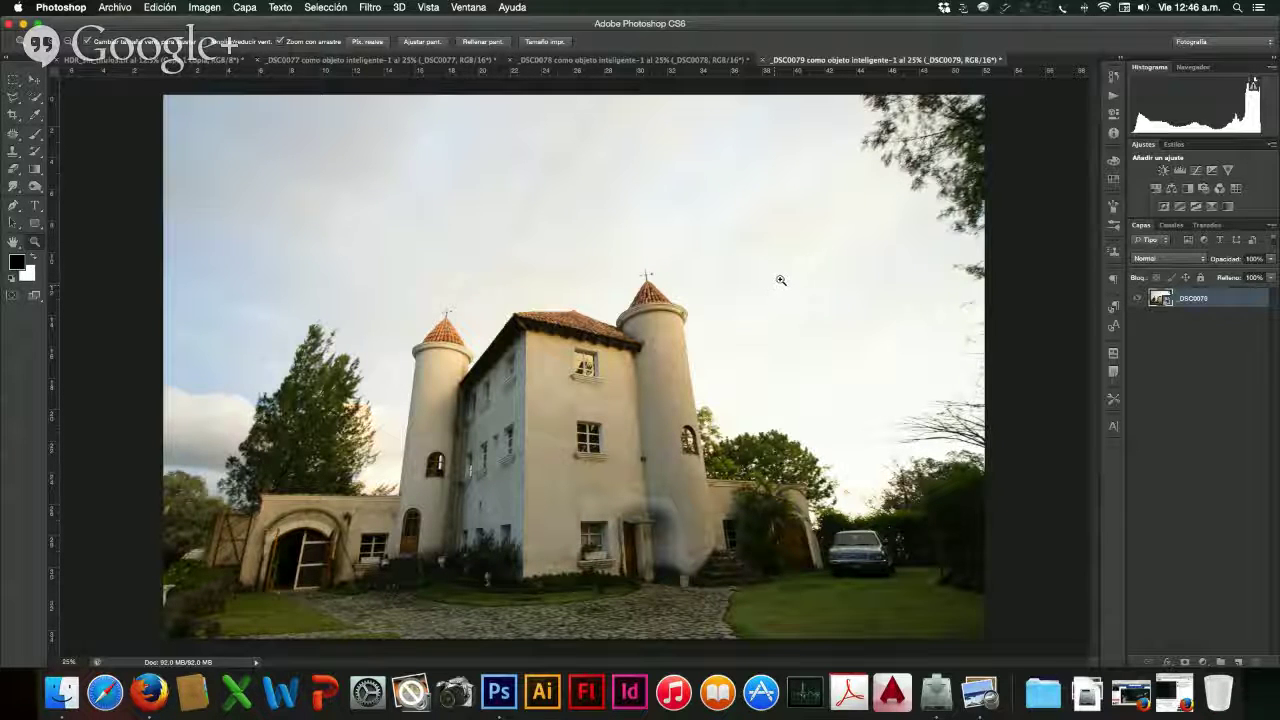
- Compare the _DSC0079 and _DSC0078 smart-object documents, ending on _DSC0078
click(643, 60)
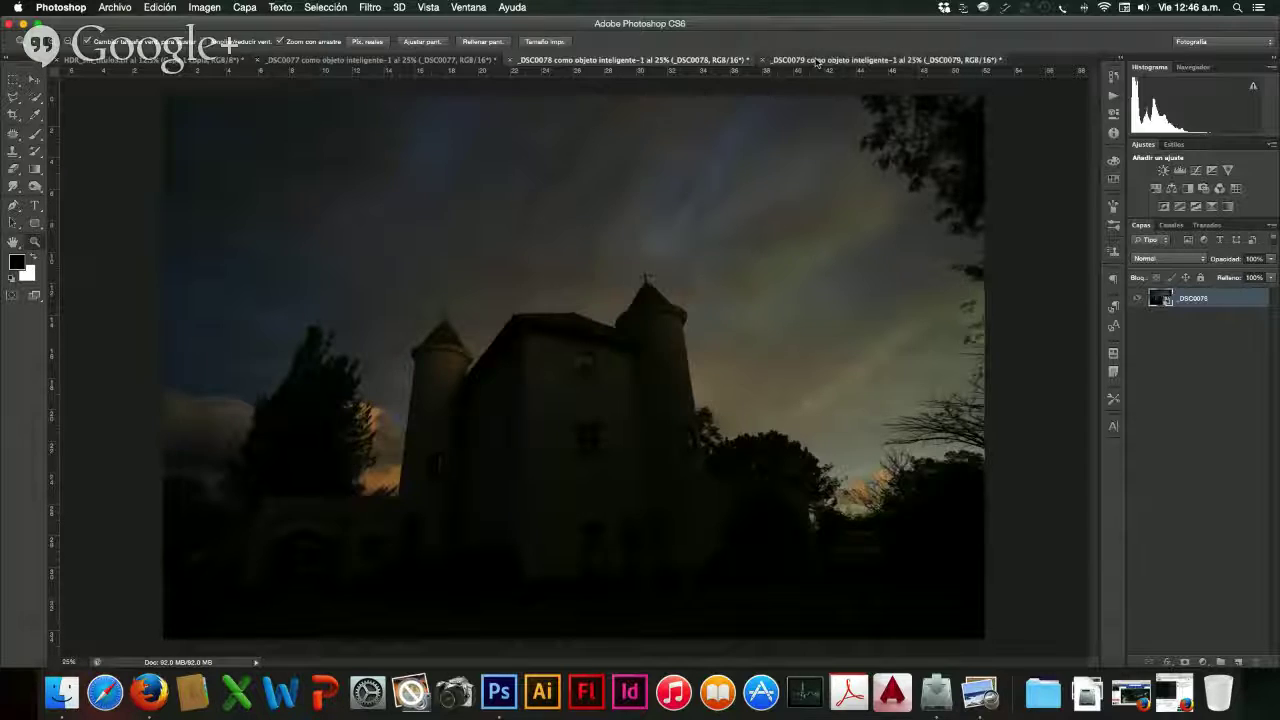
click(817, 62)
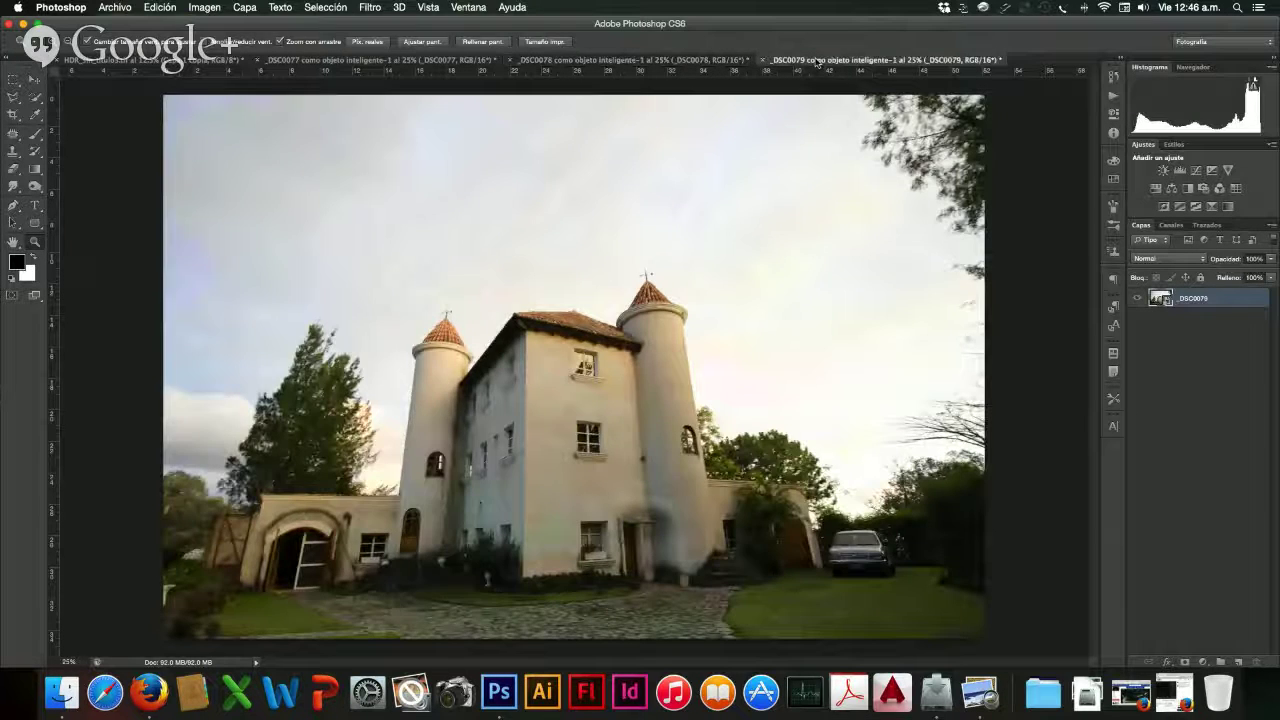
click(707, 62)
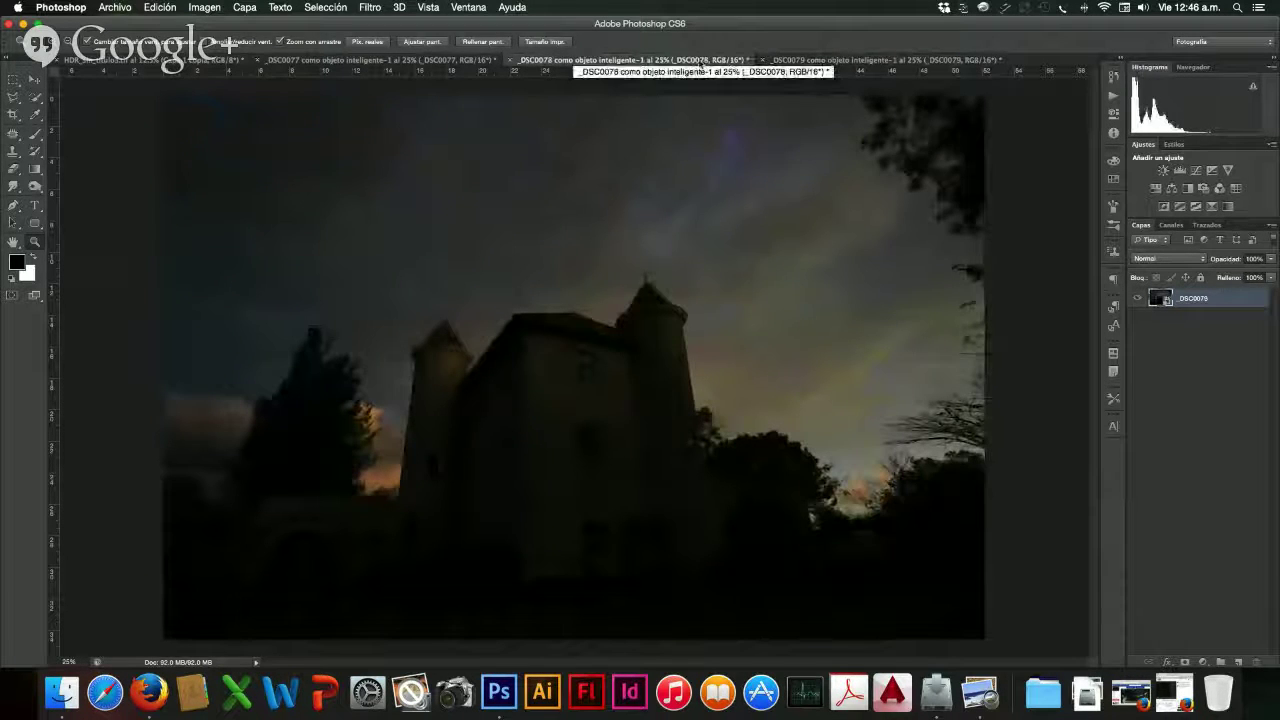
click(118, 8)
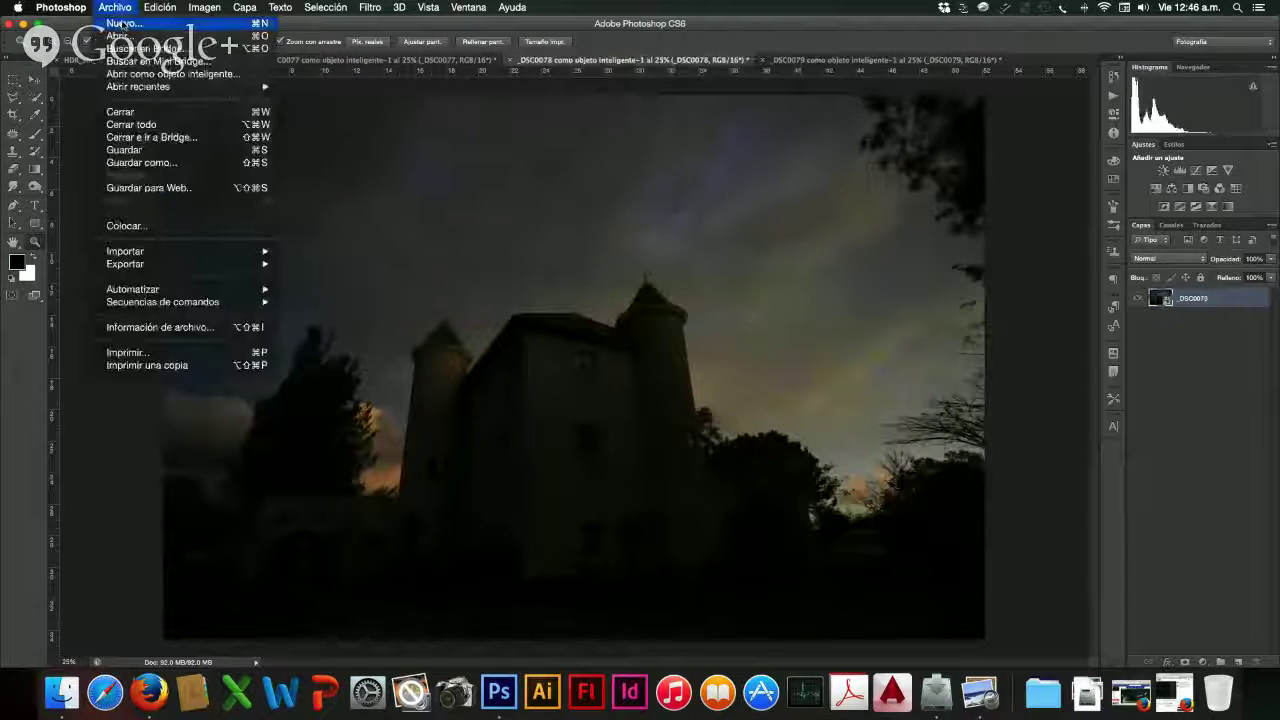
click(118, 8)
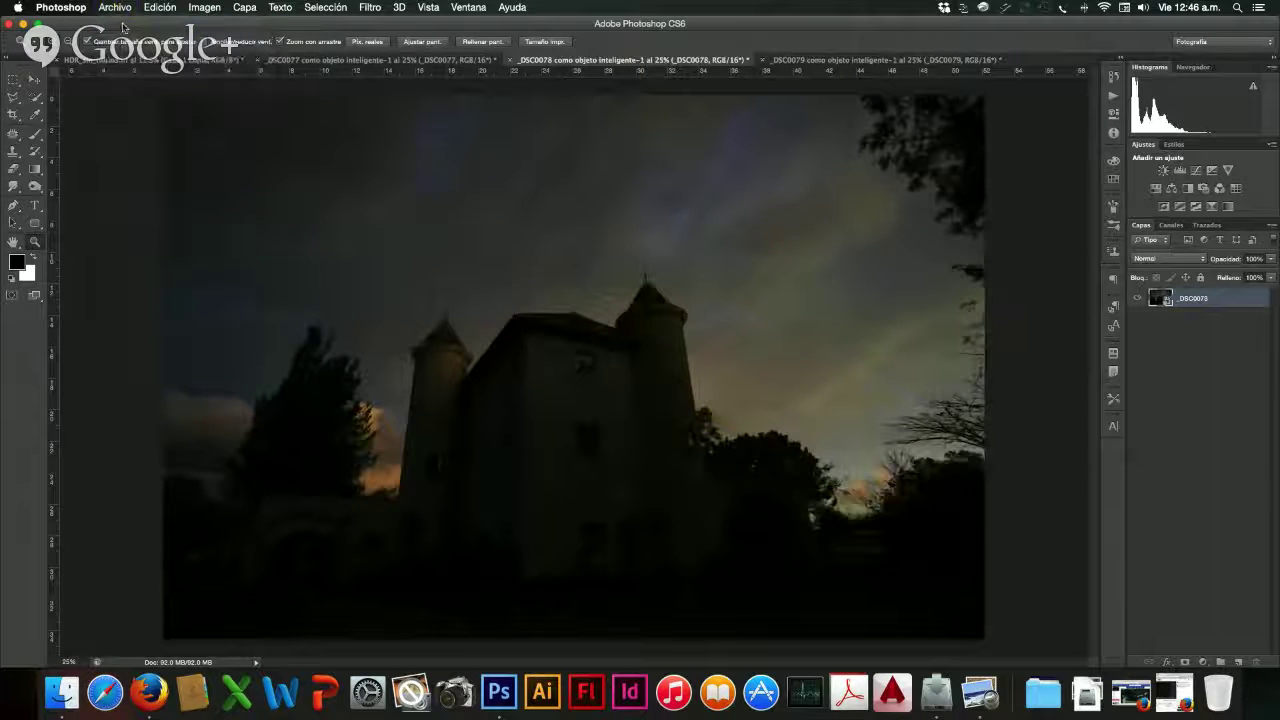
key(super+n)
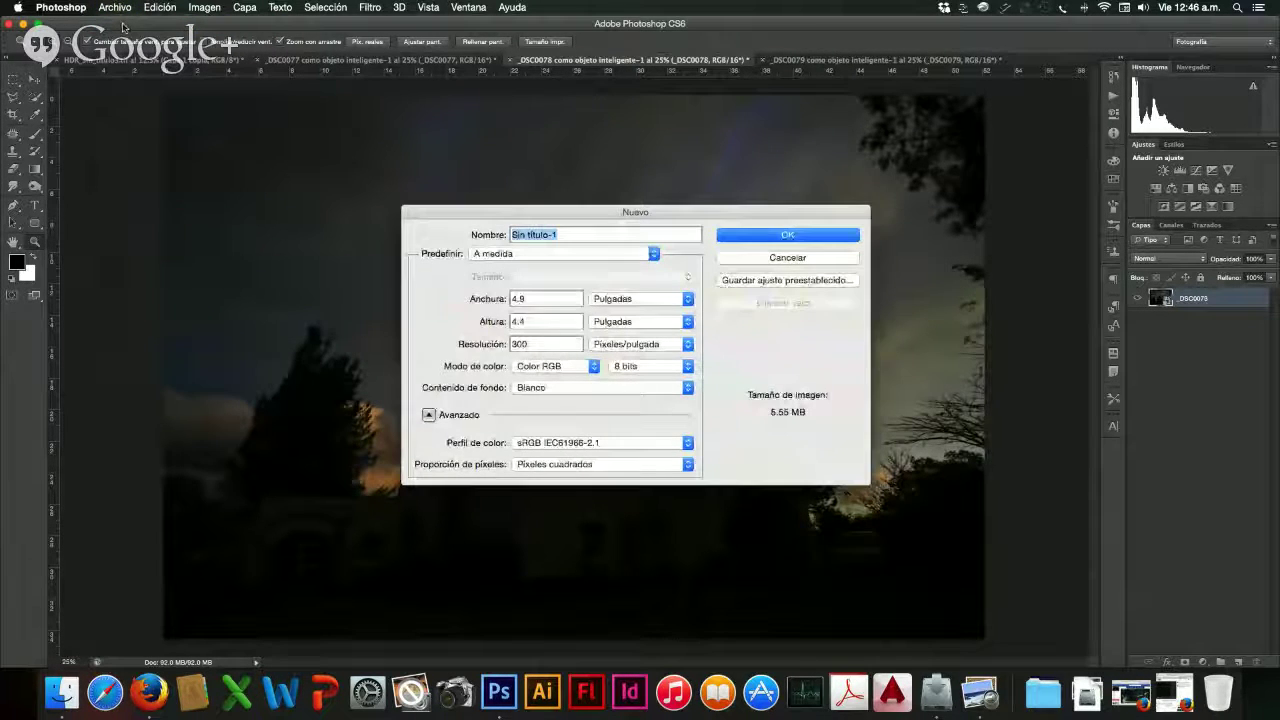
click(742, 260)
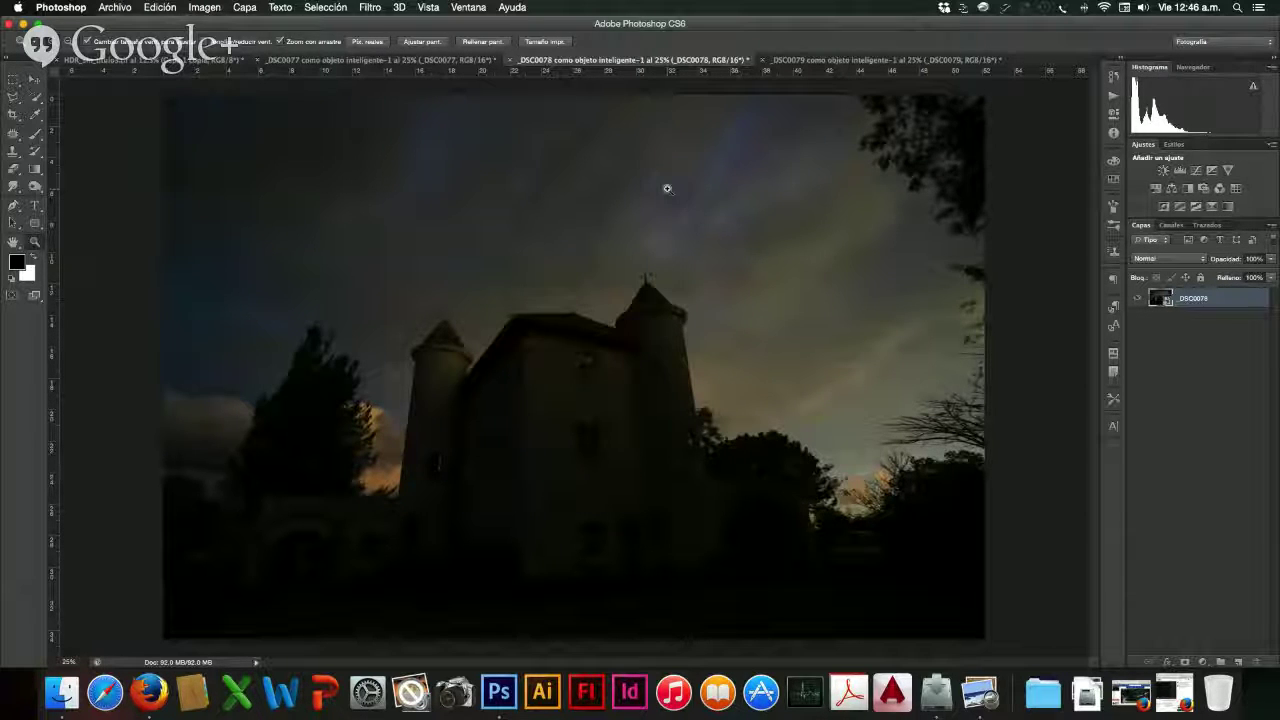
- Float the _DSC0078 document, copy its smart-object layer into the _DSC0079 document and position it to cover the whole canvas
key(super+a)
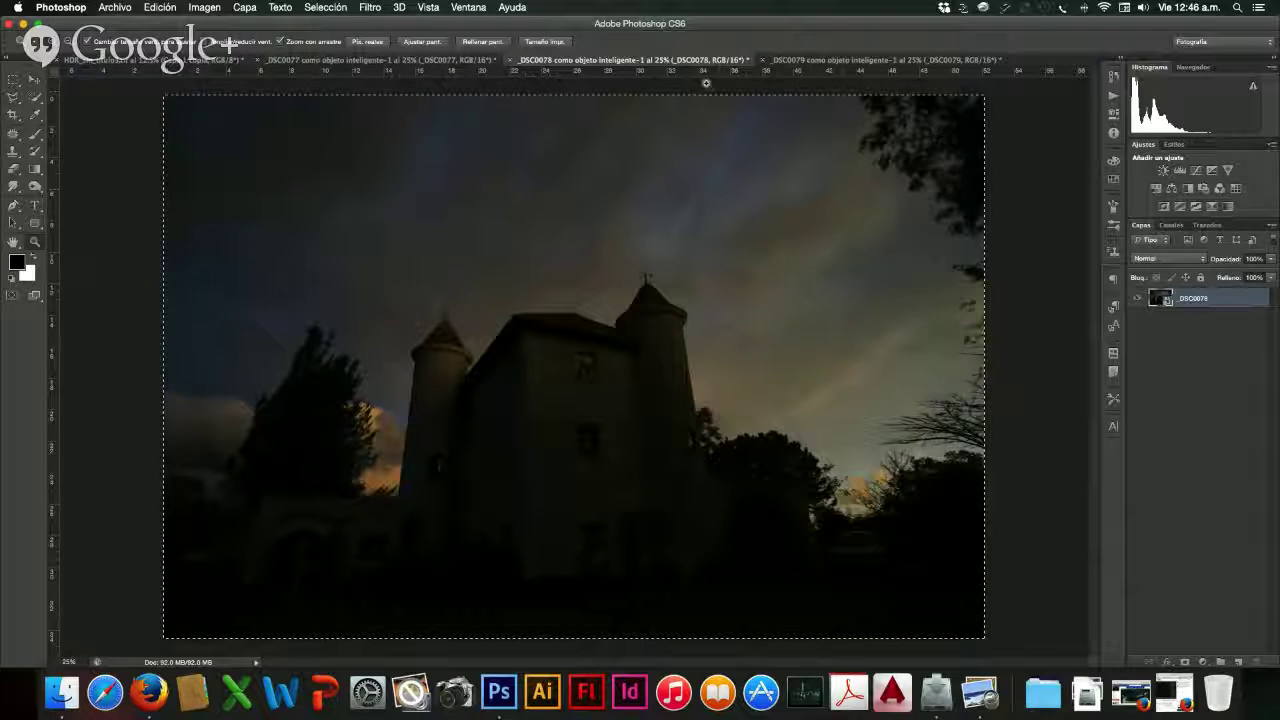
drag(625, 60, 500, 120)
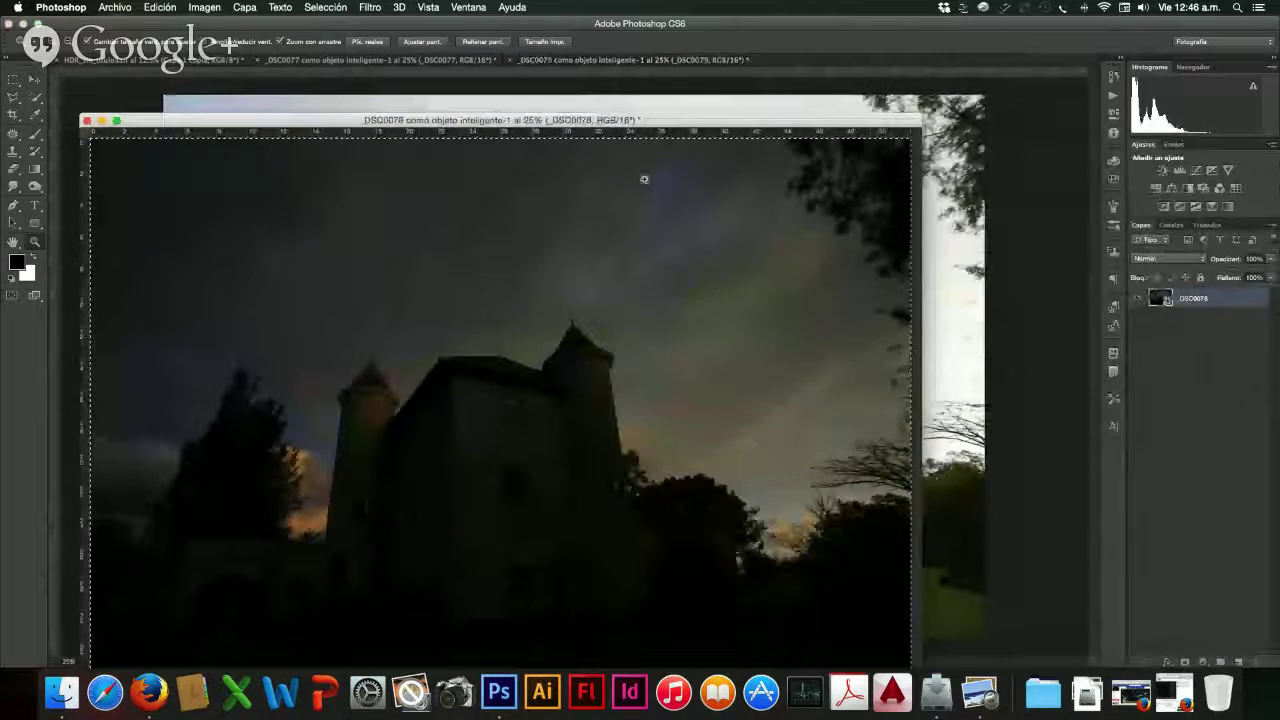
click(33, 79)
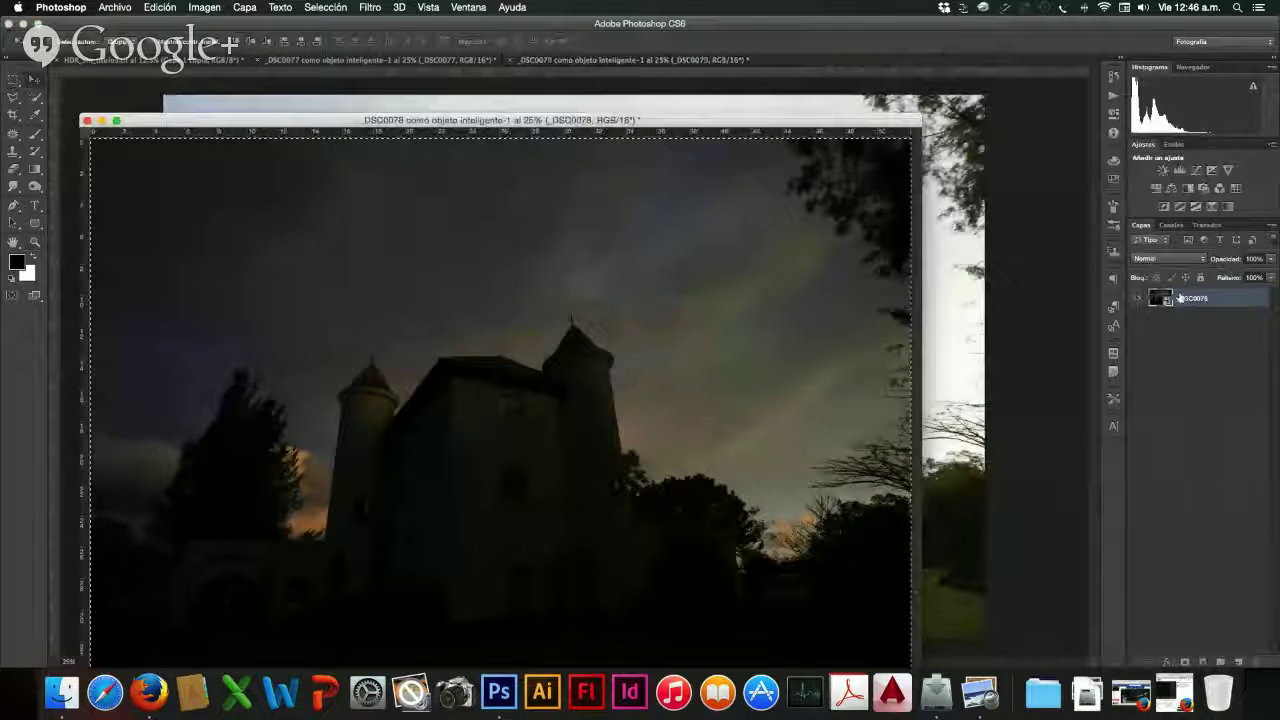
drag(1203, 311, 968, 330)
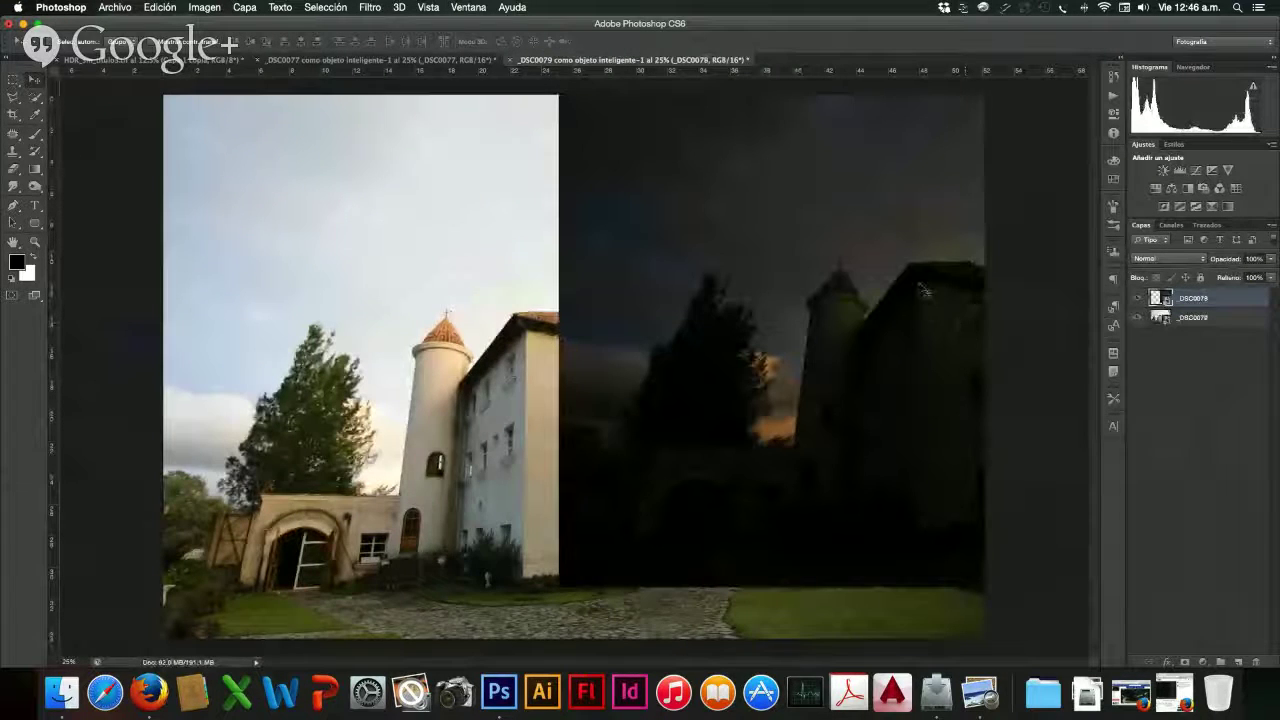
drag(868, 300, 586, 346)
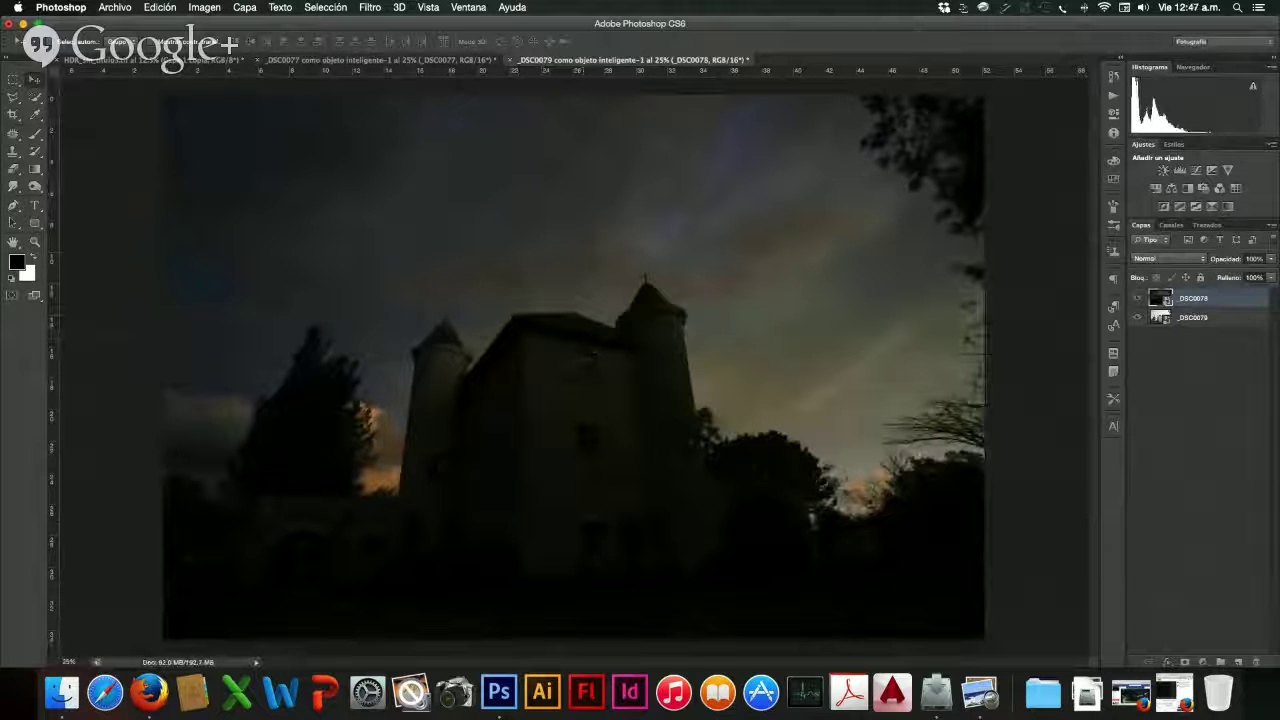
- Float the _DSC0077 document and copy its smart-object layer into the _DSC0079 document above the other two exposures
click(386, 59)
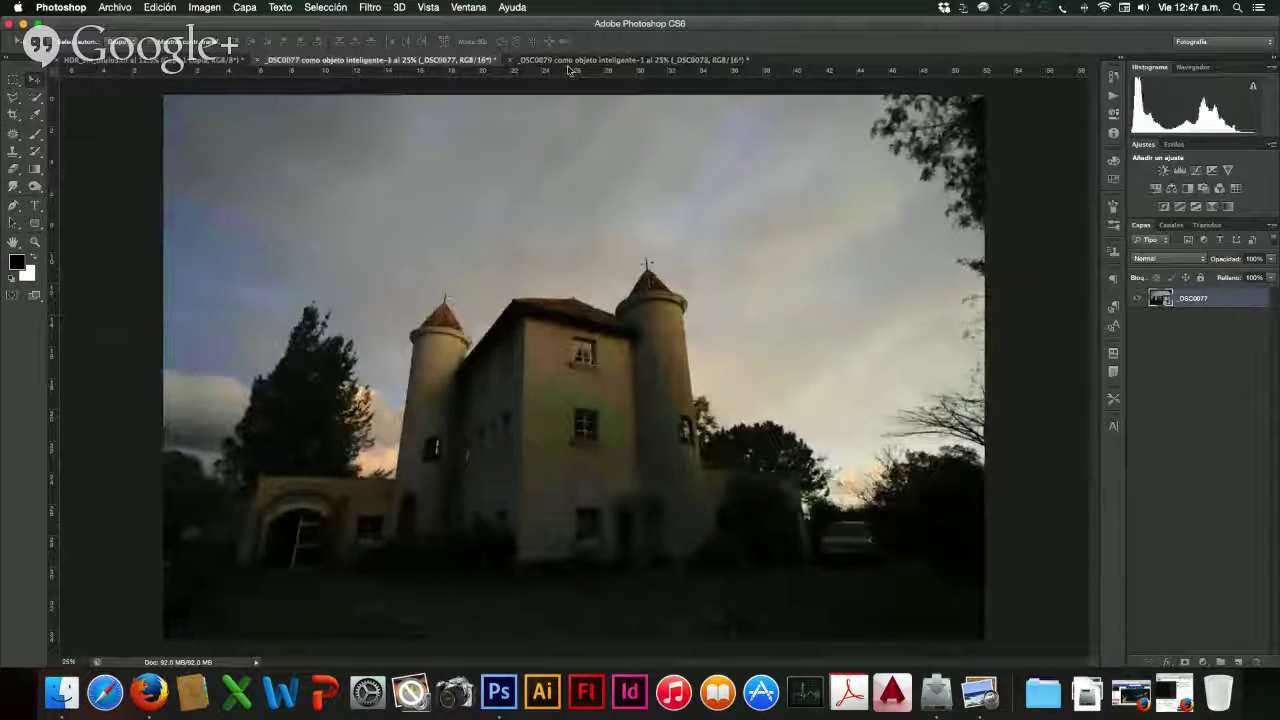
drag(453, 62, 318, 131)
drag(697, 277, 911, 327)
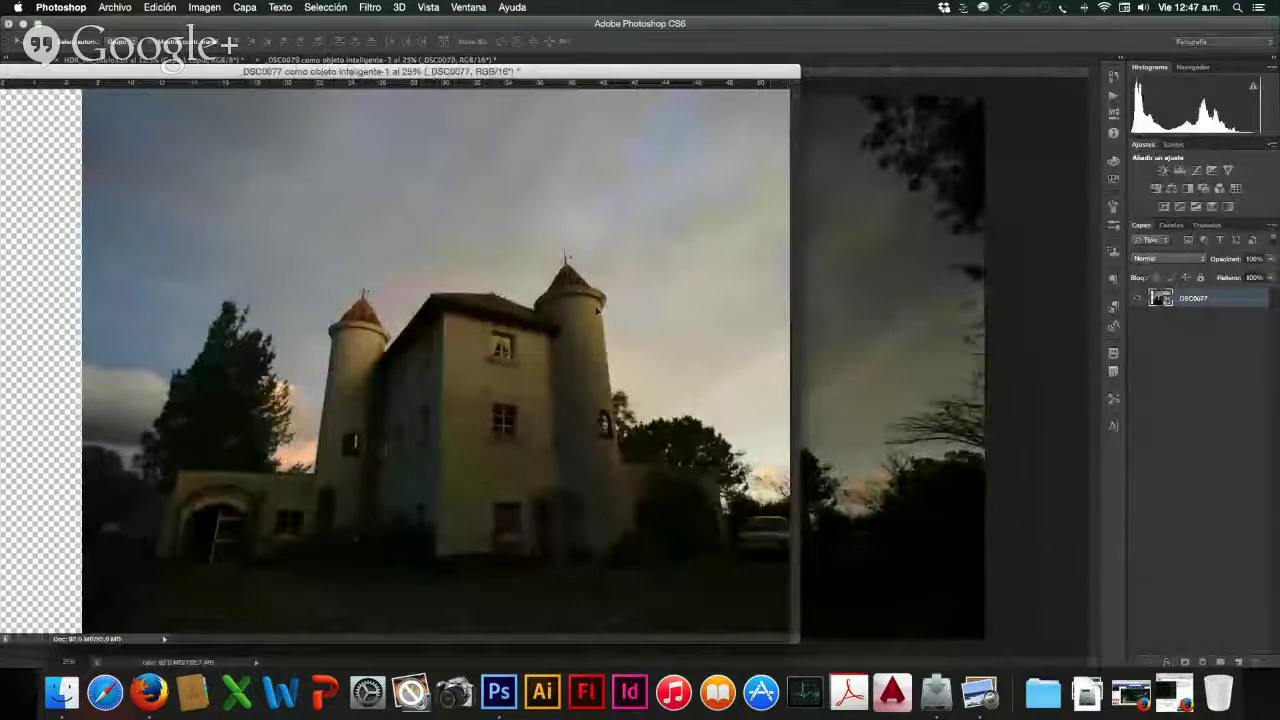
drag(780, 321, 600, 311)
drag(1160, 300, 649, 330)
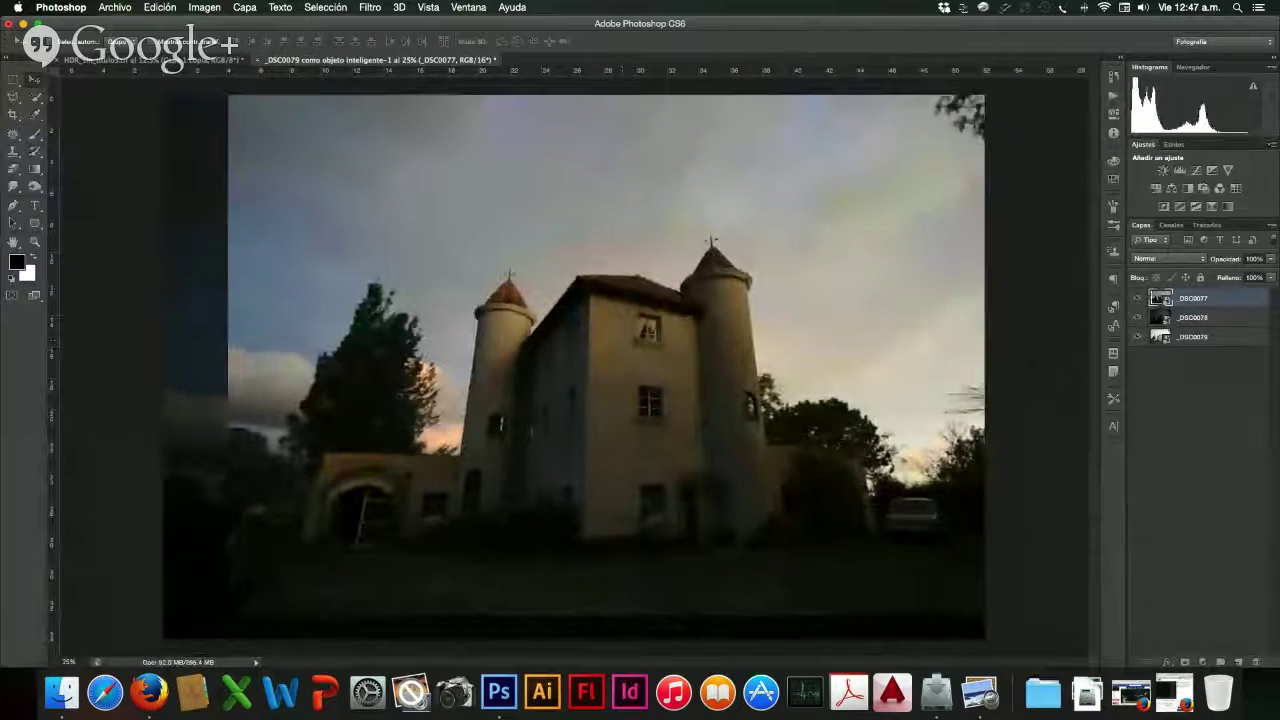
shift+click(1218, 337)
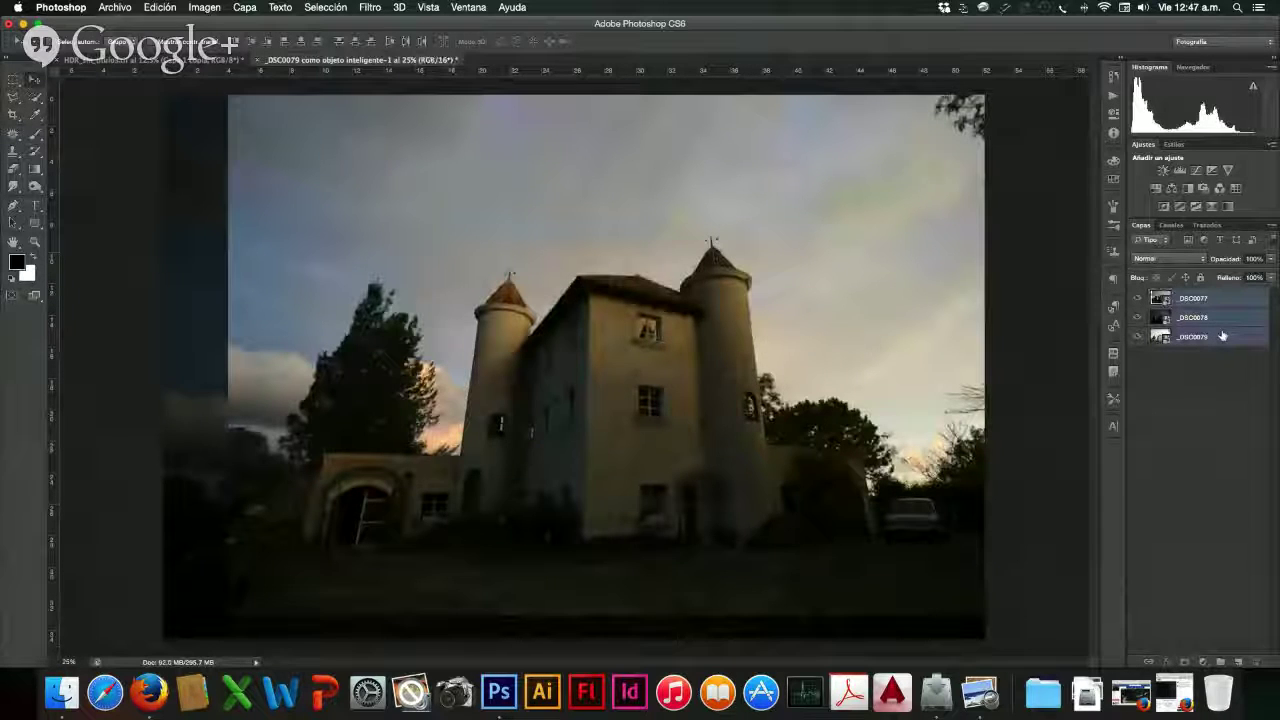
click(115, 8)
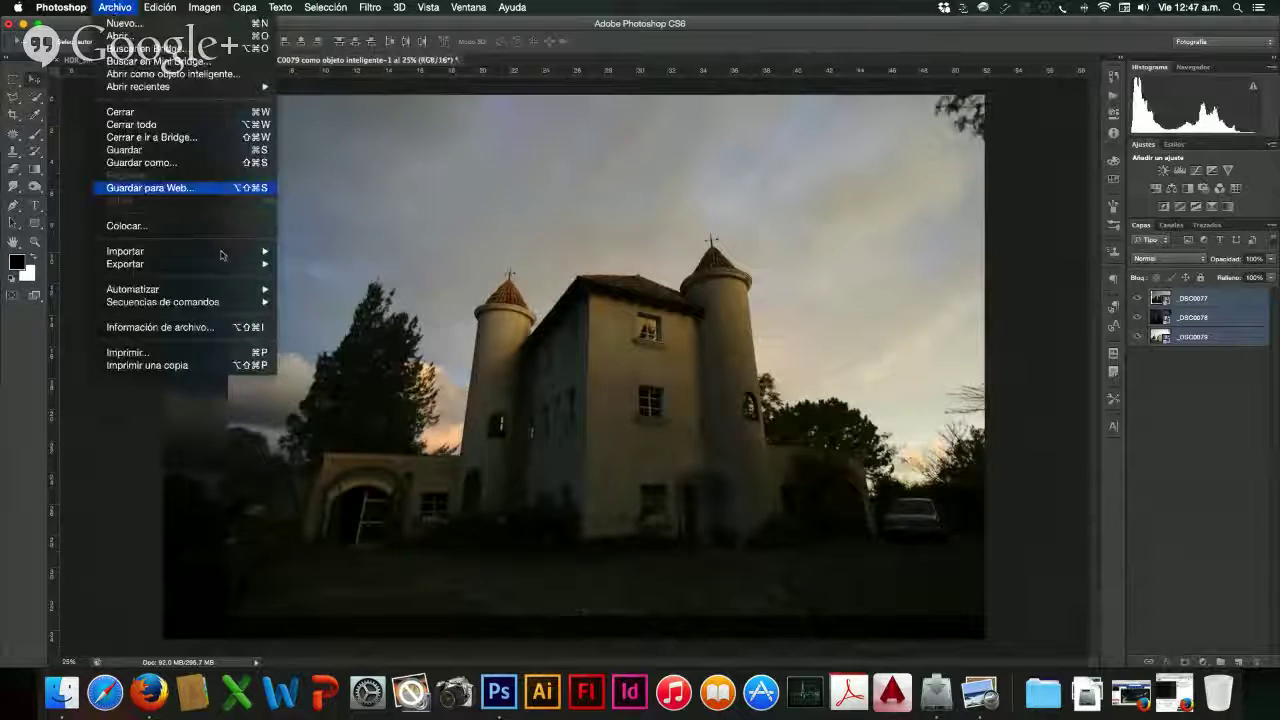
mouse_move(221, 291)
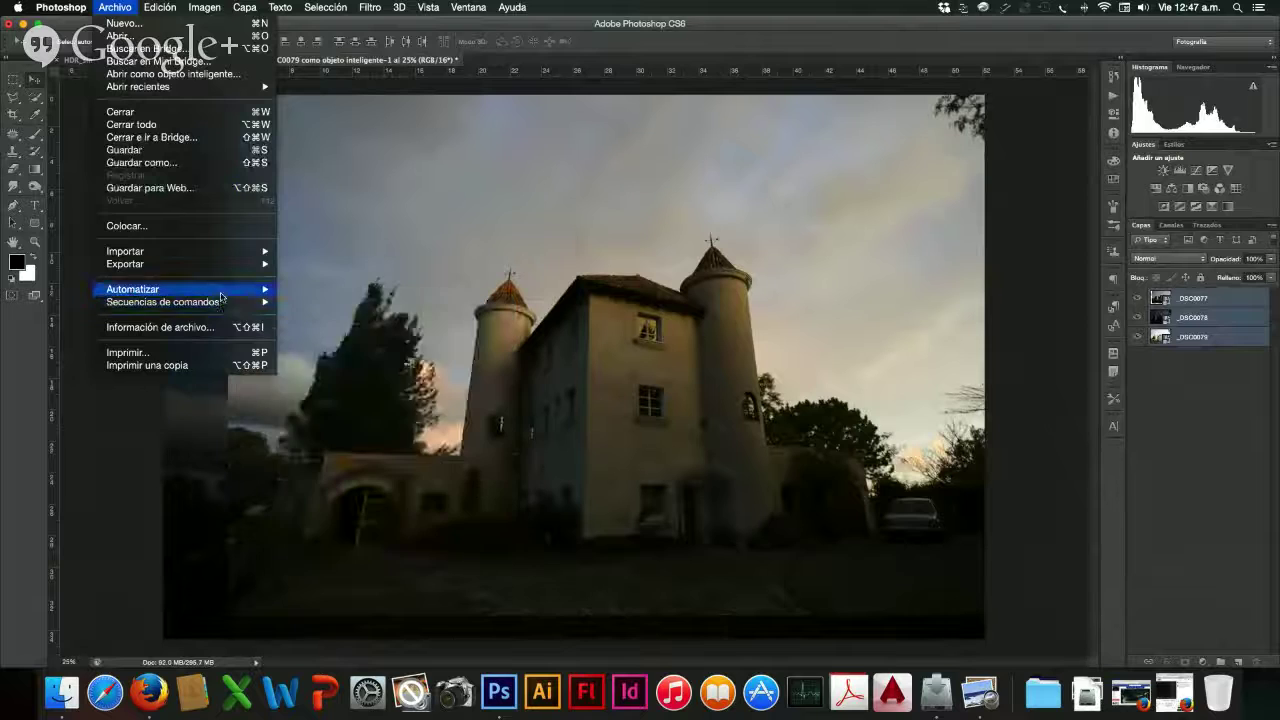
mouse_move(170, 8)
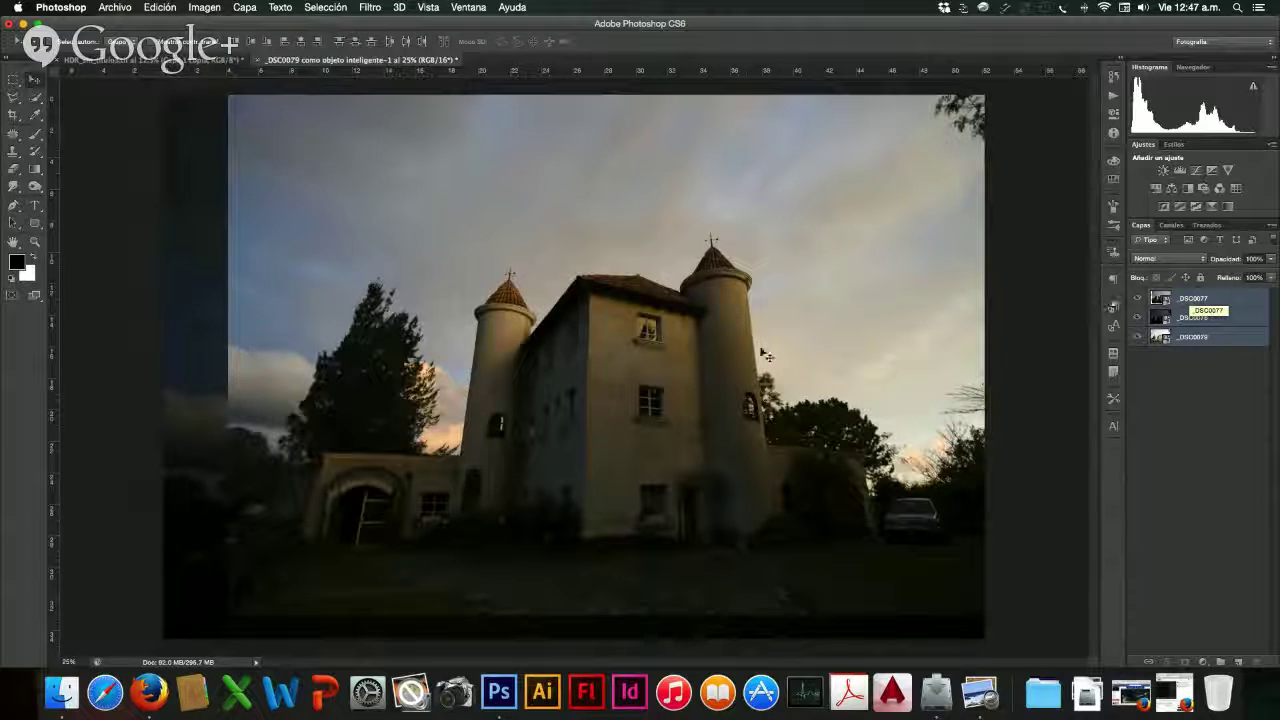
mouse_move(726, 396)
mouse_down()
mouse_move(688, 396)
mouse_move(724, 397)
mouse_up()
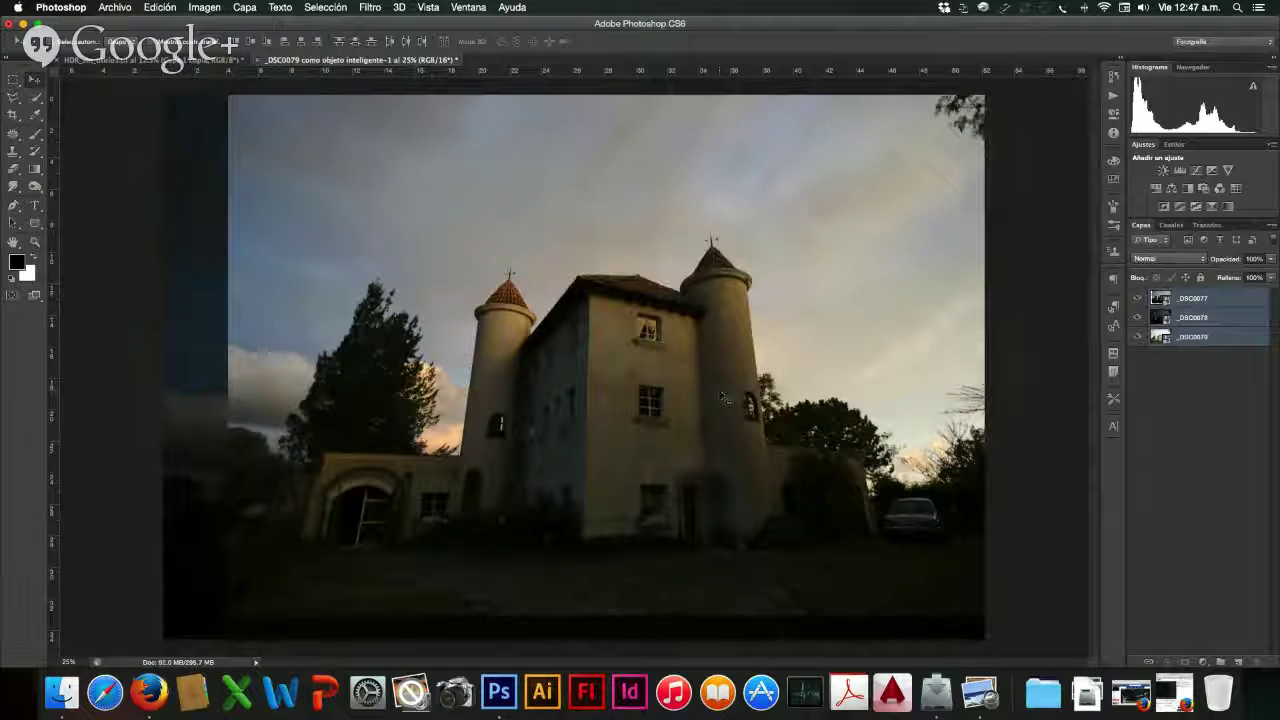
click(1223, 316)
mouse_move(768, 305)
mouse_down()
mouse_move(742, 305)
mouse_move(767, 305)
mouse_up()
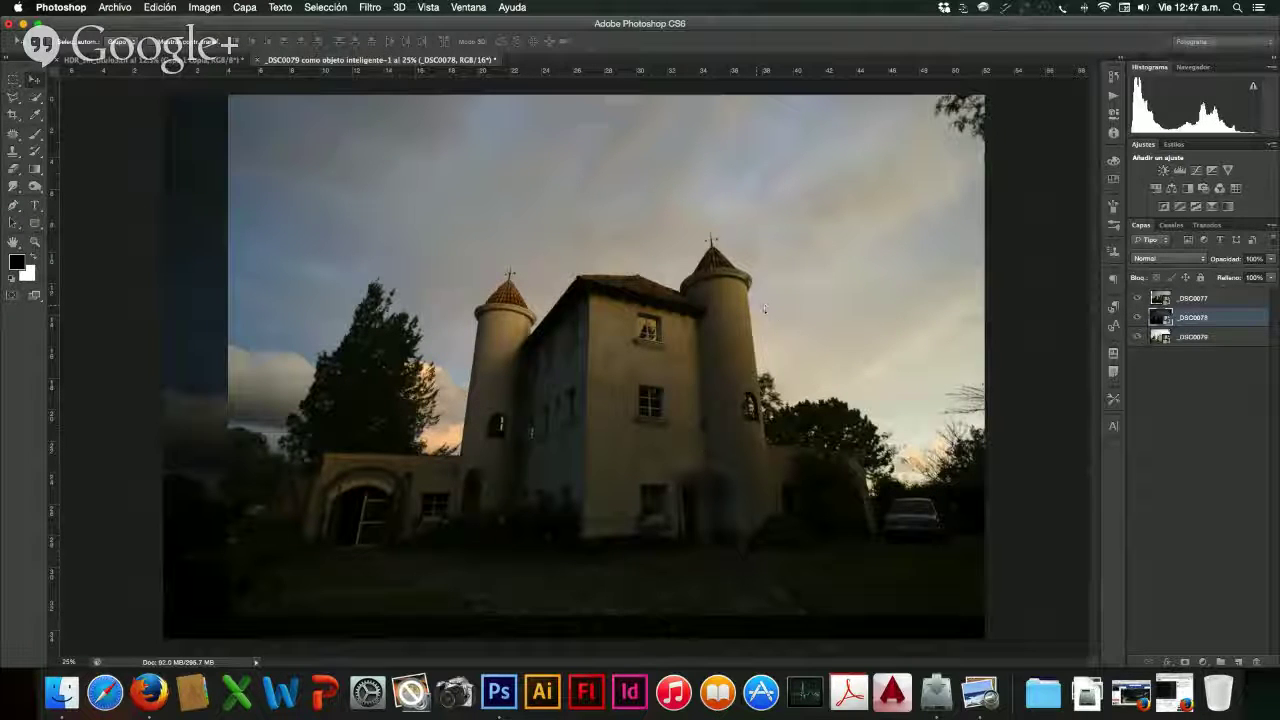
- Move the _DSC0077 layer over the other two exposures to cover the canvas, and hide it to compare with the layer beneath
click(1223, 297)
drag(920, 288, 860, 313)
click(1138, 299)
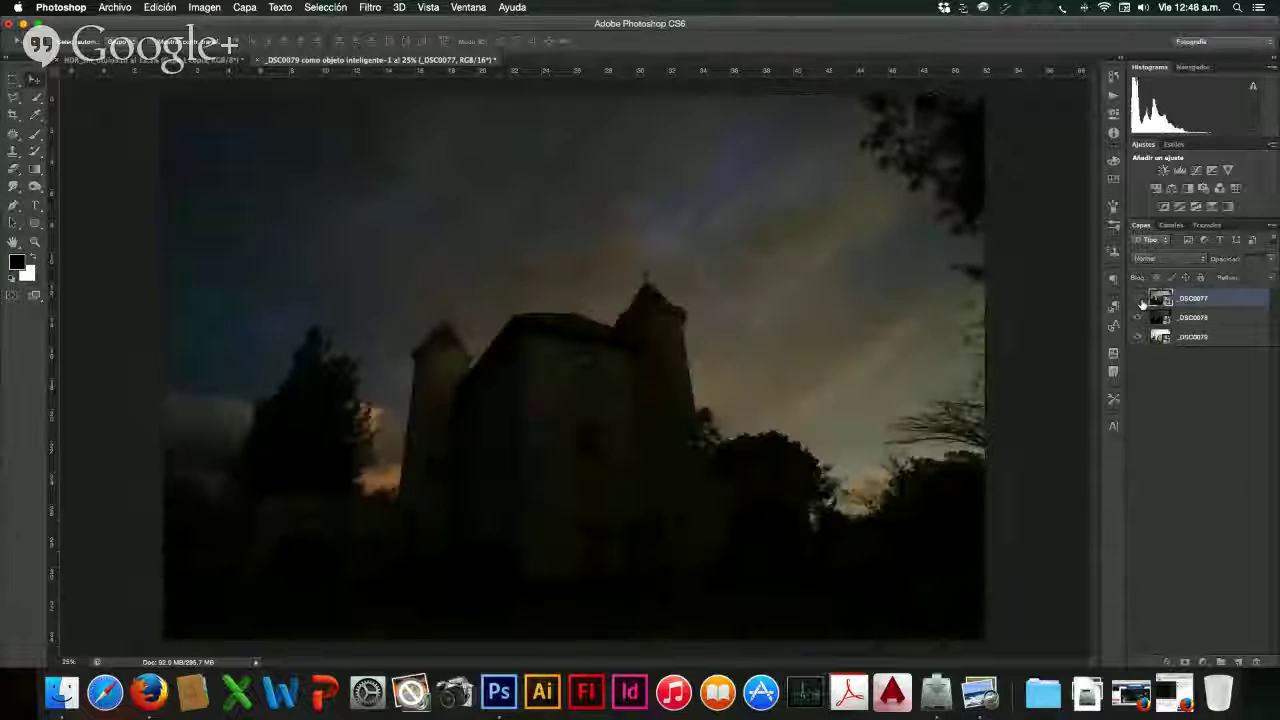
- Compare the stacked exposures by repeatedly toggling the visibility of the _DSC0077 and _DSC0078 layers
click(1139, 300)
click(1139, 300)
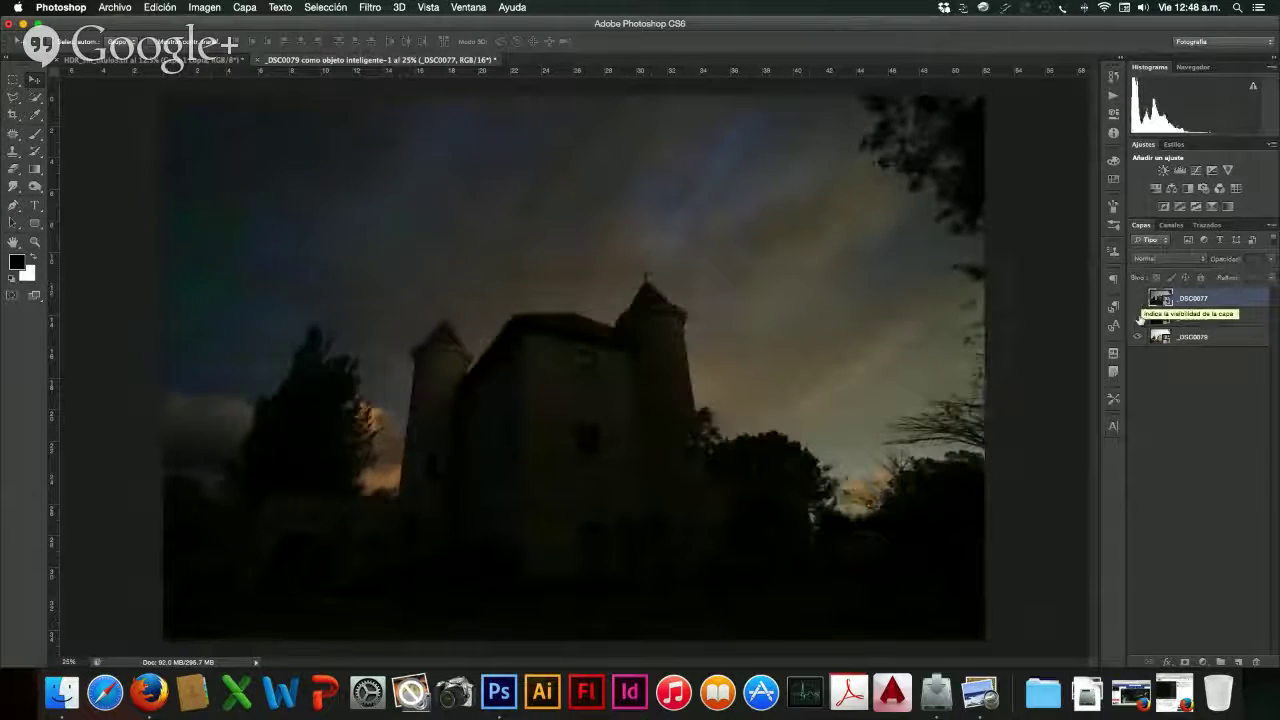
click(1139, 318)
click(1139, 318)
click(1139, 318)
click(1139, 318)
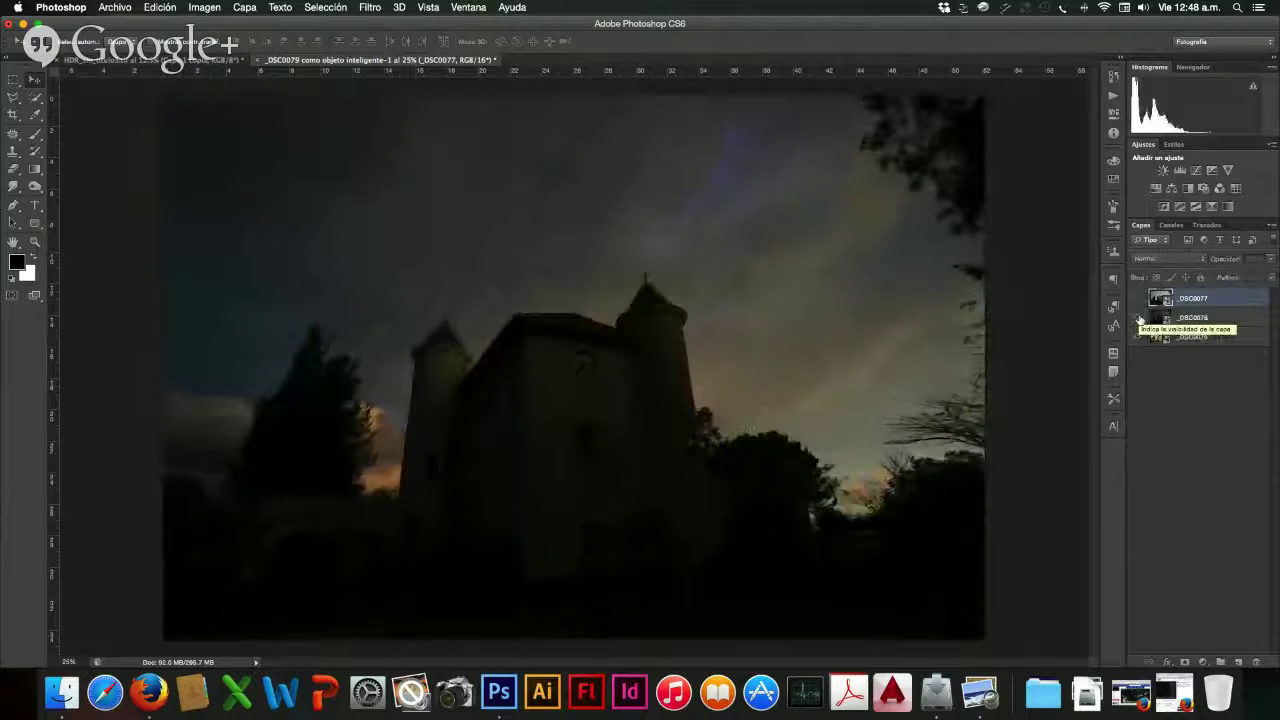
click(1139, 318)
click(1139, 318)
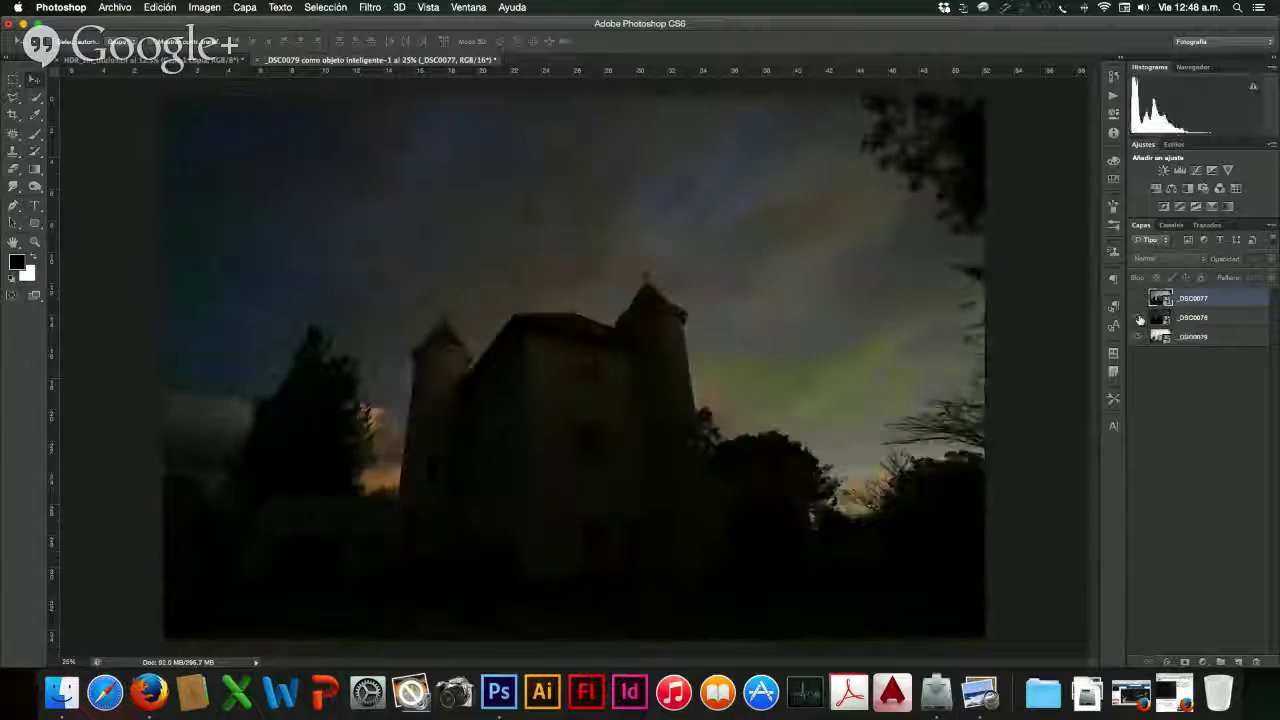
click(1139, 318)
click(1139, 318)
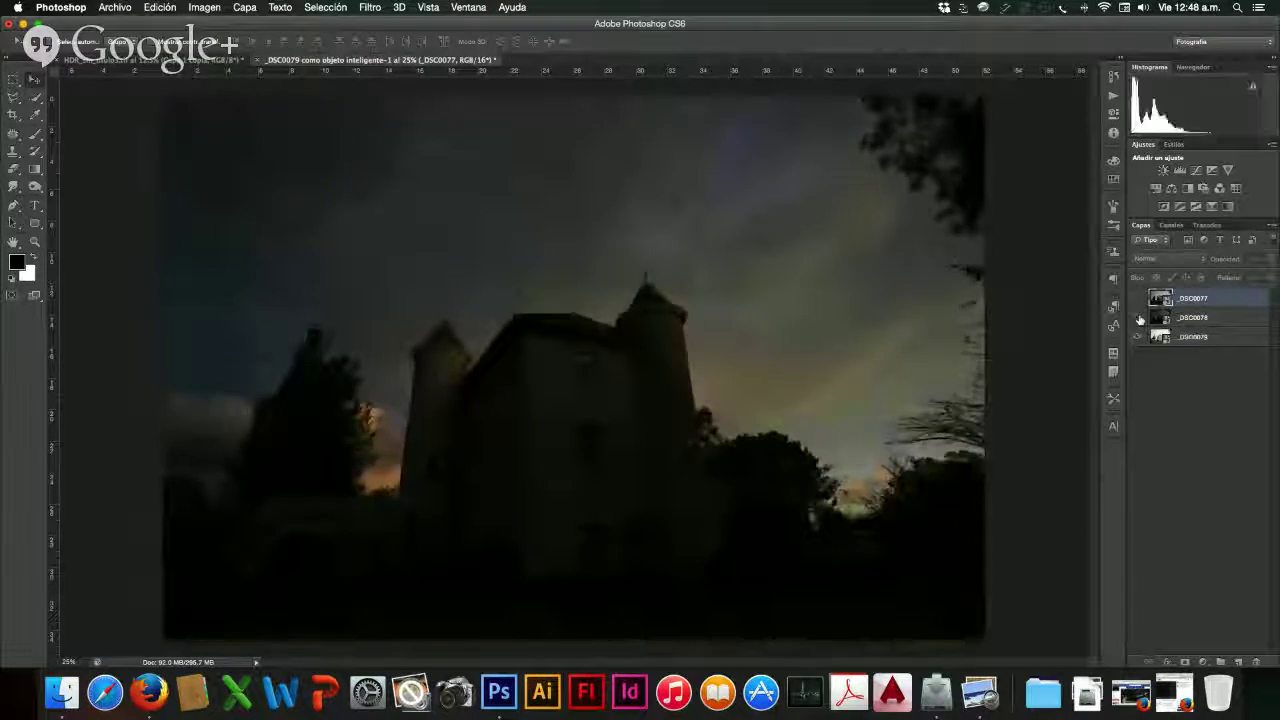
click(1139, 318)
click(1139, 318)
- Check the _DSC0078 layer against the exposure beneath at 100% zoom, using its visibility and opacity
click(1261, 313)
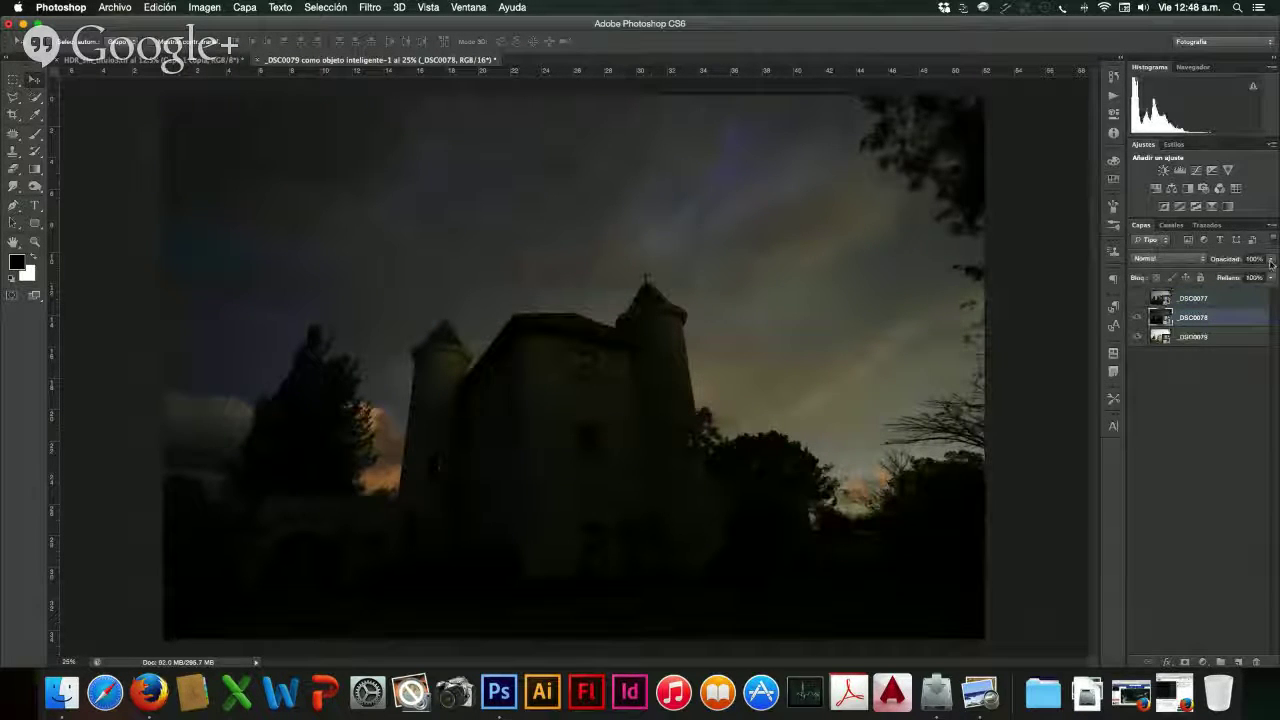
click(1270, 259)
mouse_move(1253, 278)
mouse_down()
mouse_move(1222, 278)
mouse_move(1262, 278)
mouse_up()
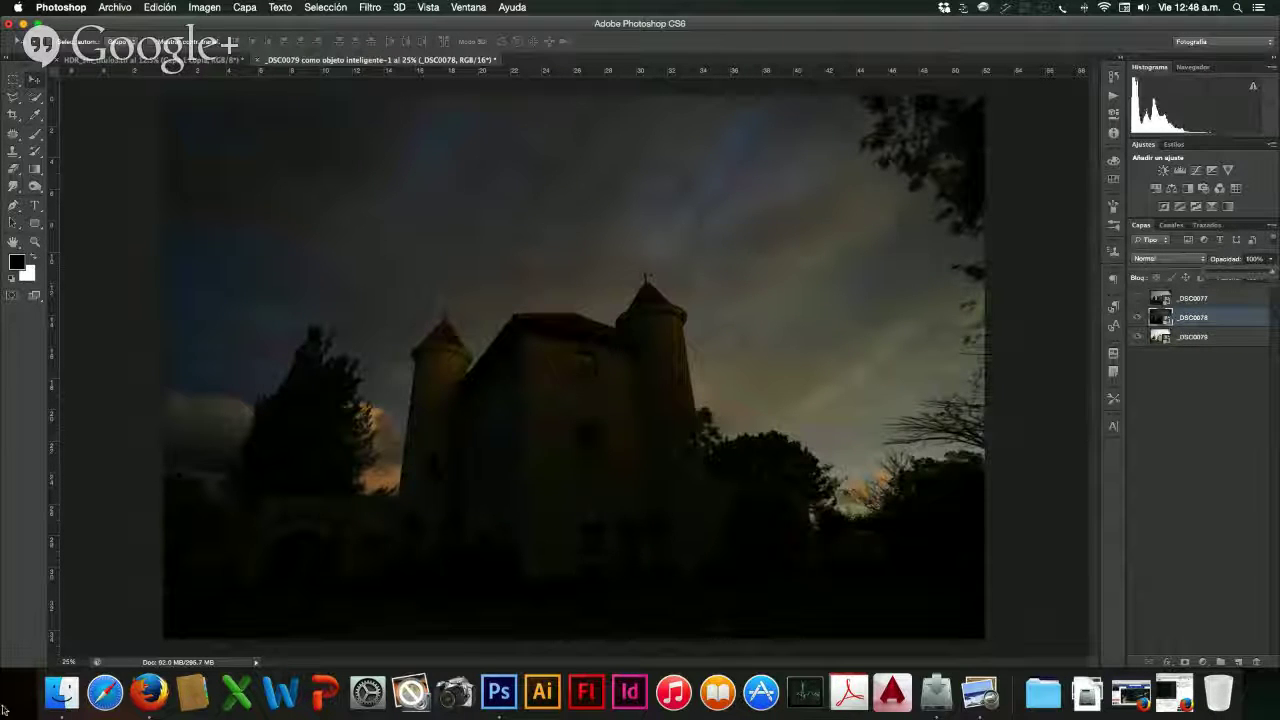
click(70, 662)
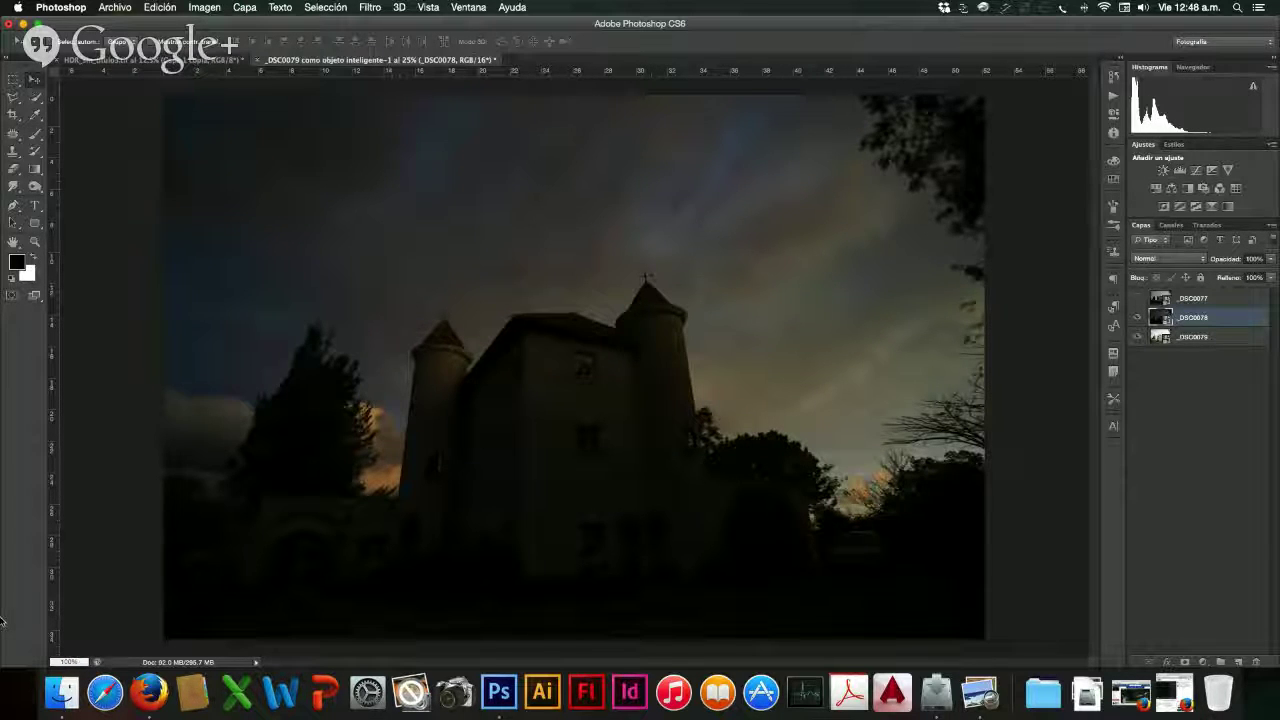
key(Return)
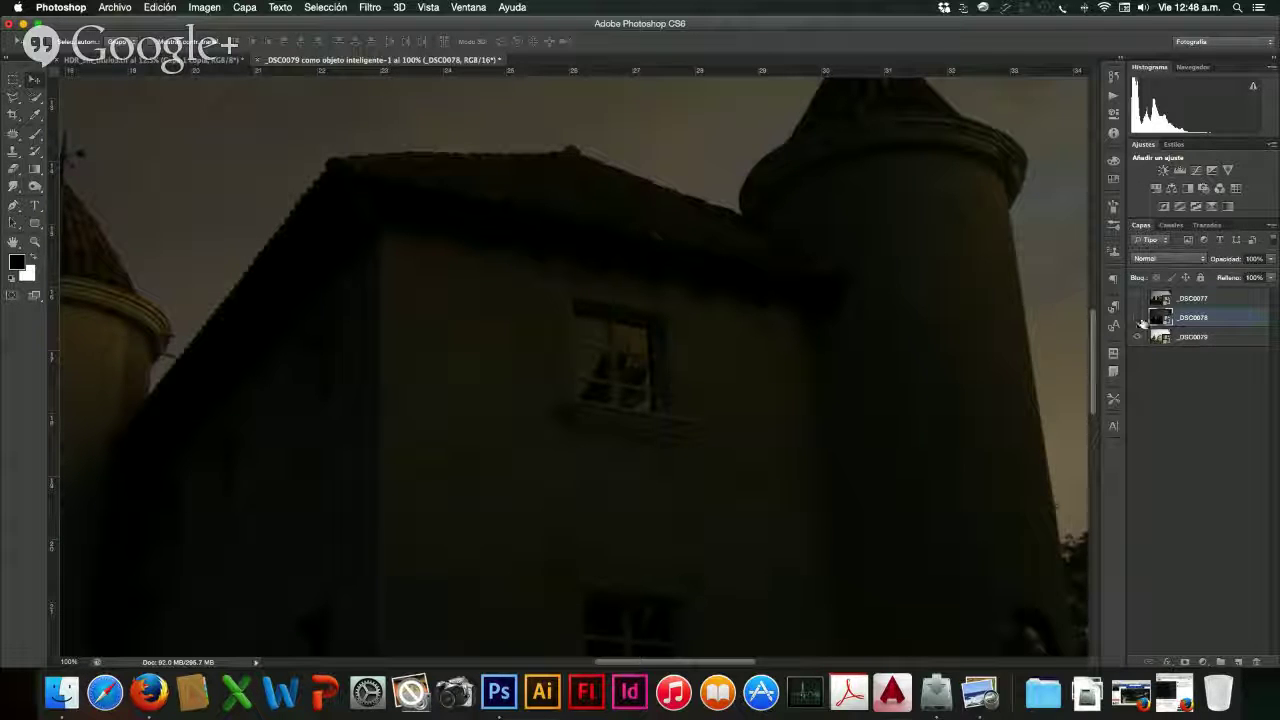
click(1137, 320)
click(1137, 318)
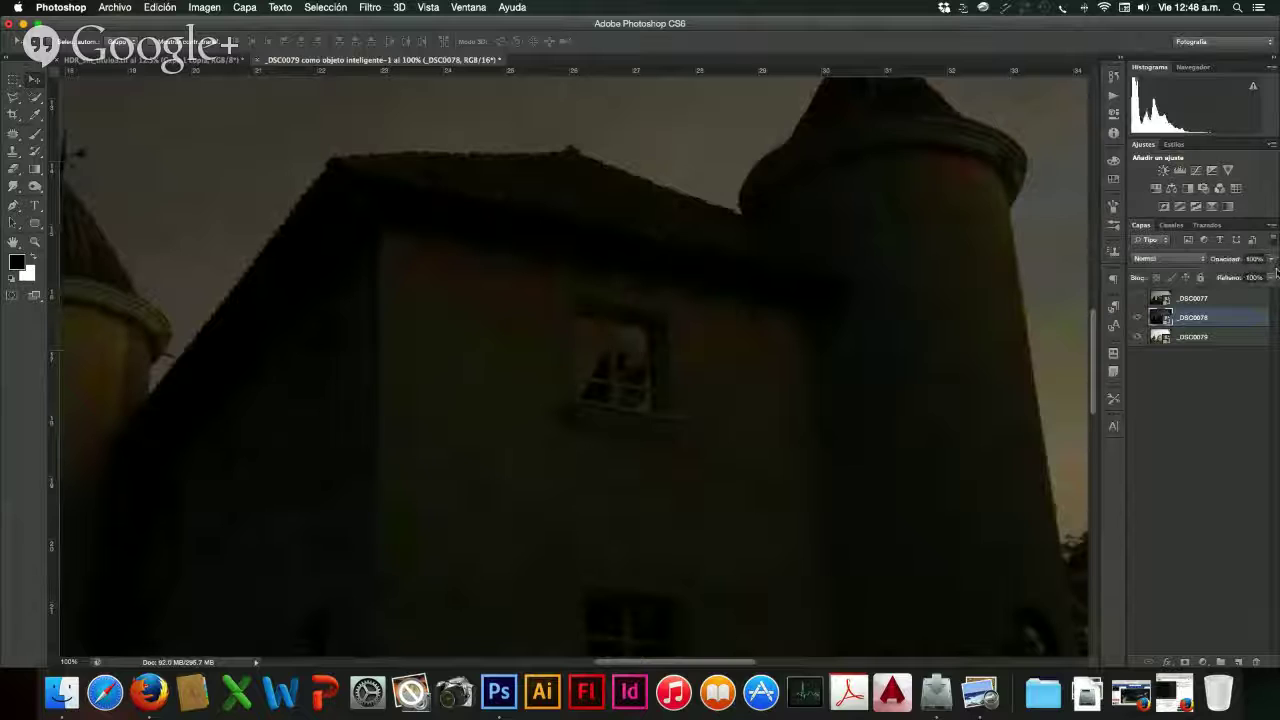
click(1271, 262)
click(1250, 276)
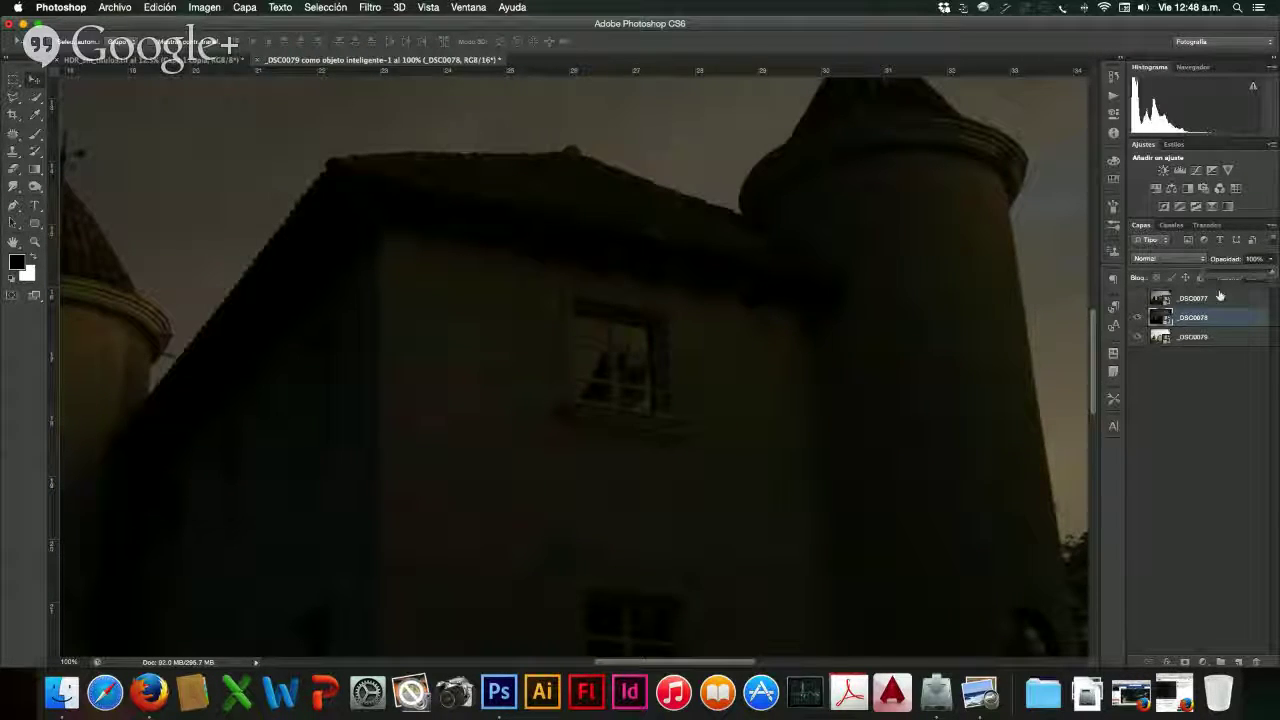
- Set the _DSC0078 layer's blend mode to Diferencia and nudge it to align with the _DSC0079 castle beneath
click(1167, 259)
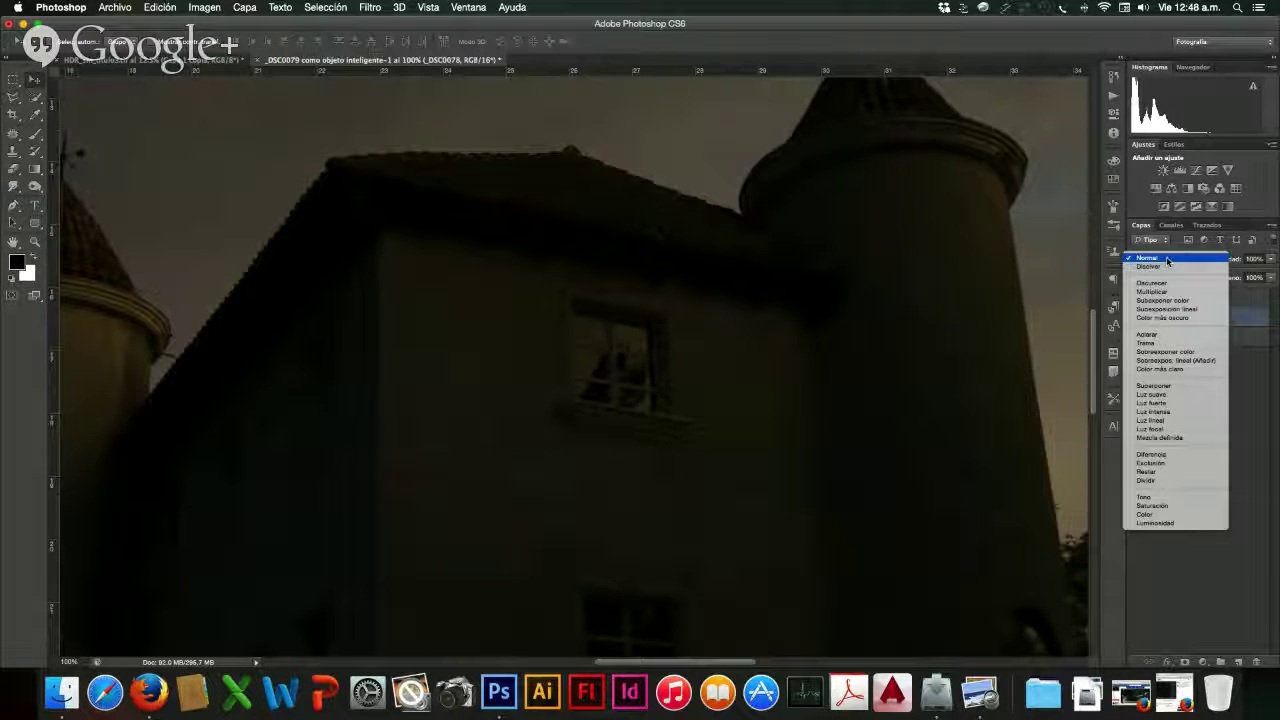
click(1157, 456)
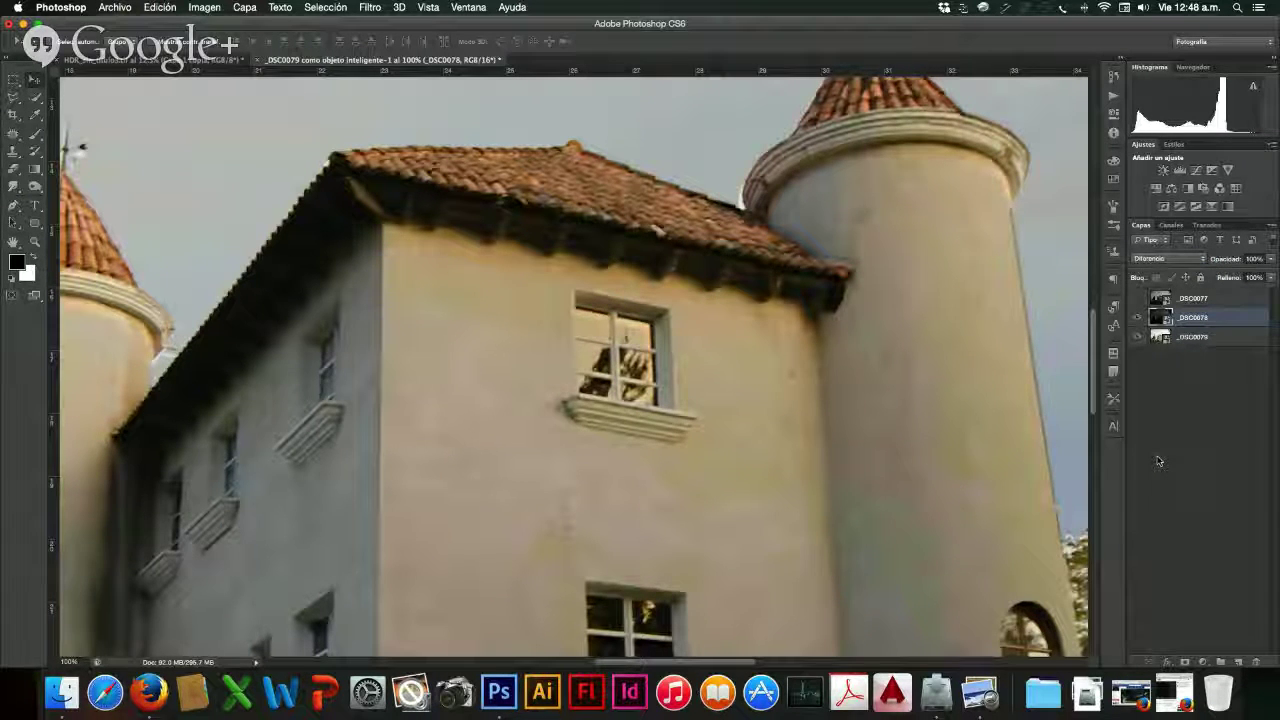
drag(617, 345, 613, 333)
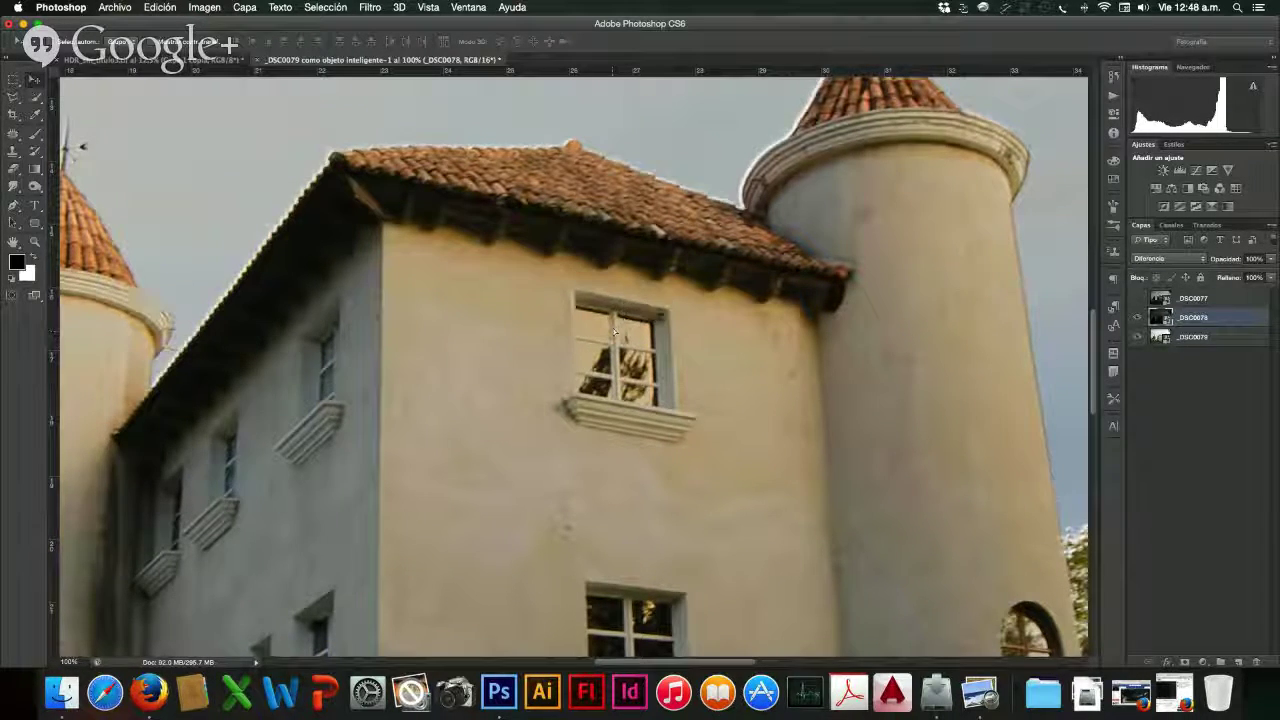
key(Up)
key(Up)
key(Up)
key(Up)
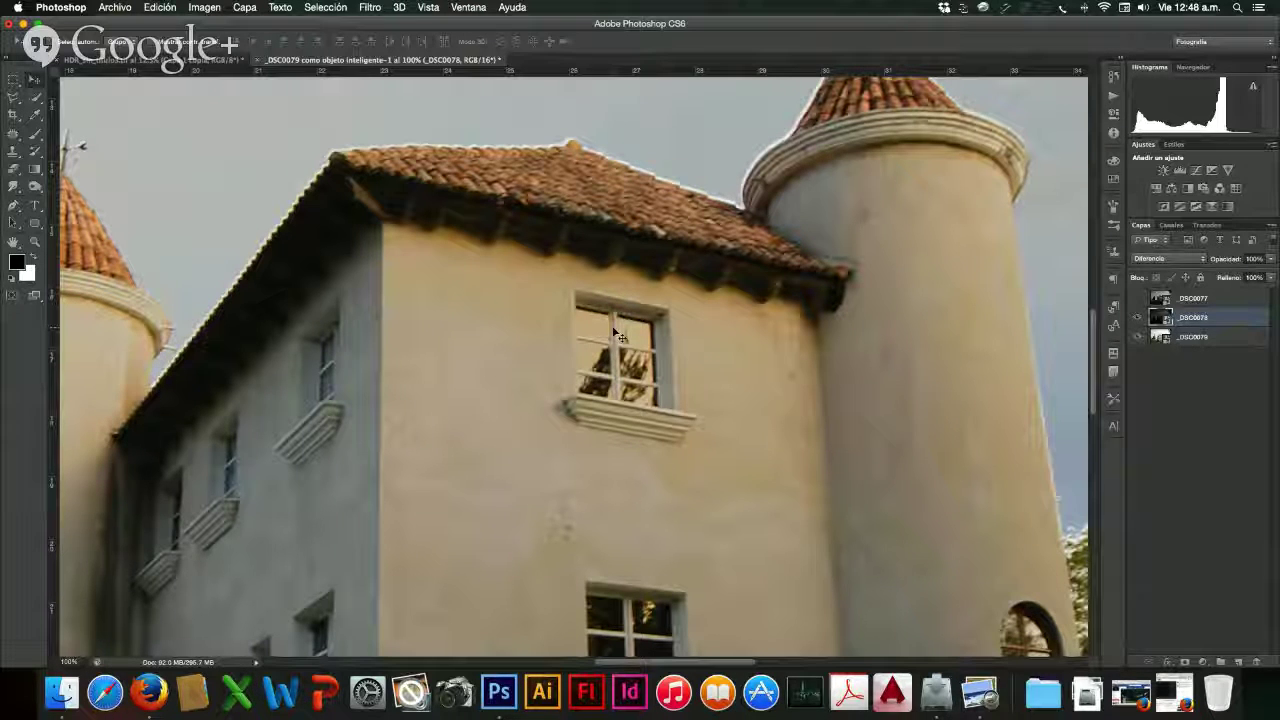
- Try the Exclusión blend mode on the _DSC0078 layer and return it to Diferencia
click(1146, 262)
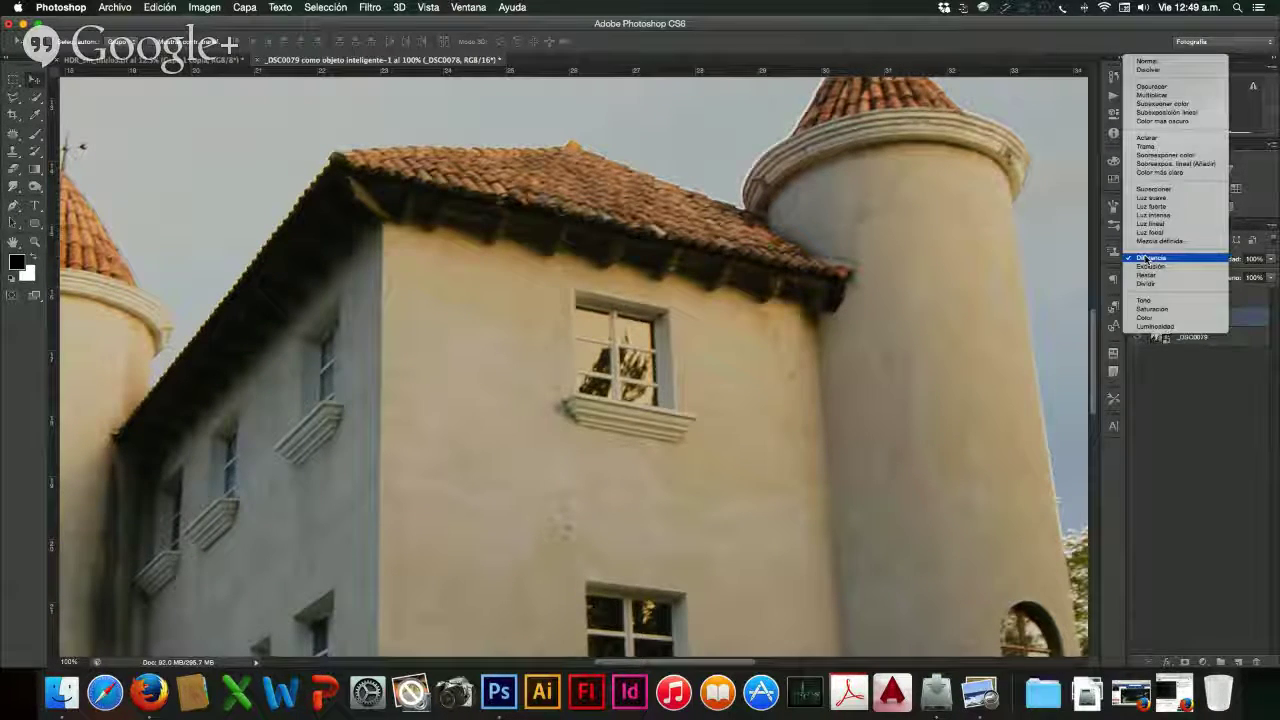
click(1143, 262)
click(1143, 262)
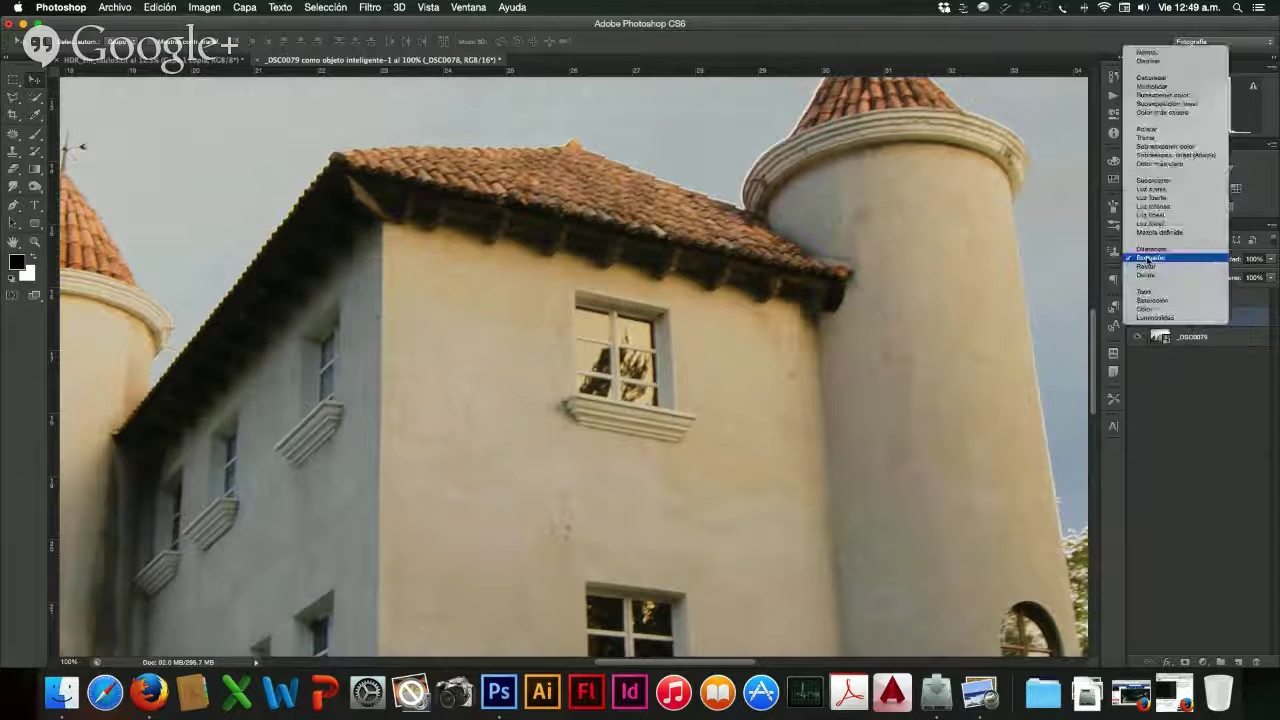
click(1150, 249)
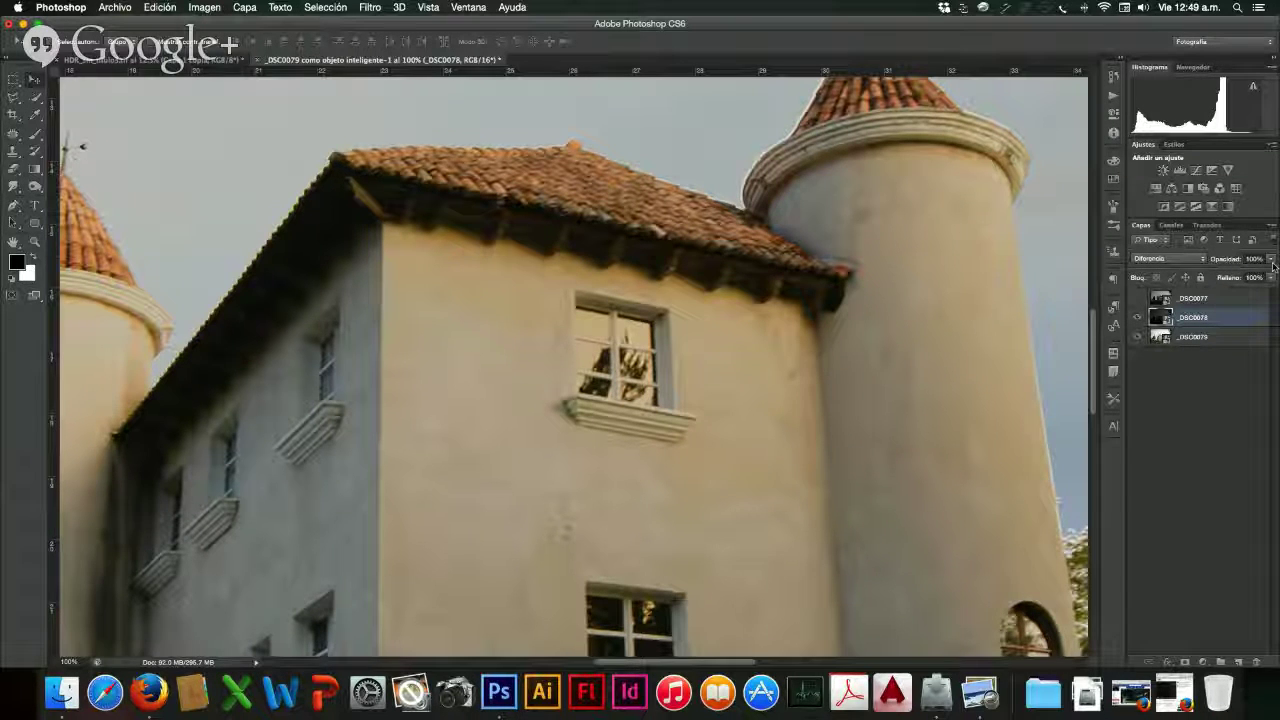
click(1272, 262)
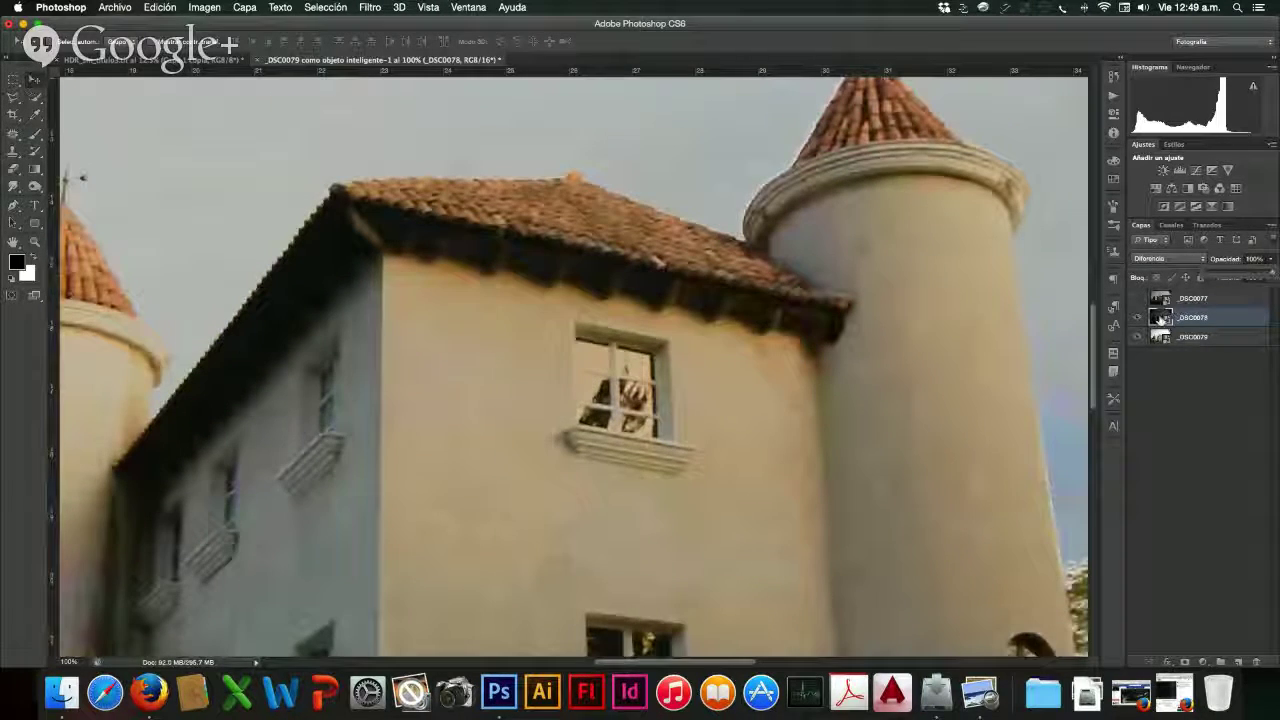
click(1190, 261)
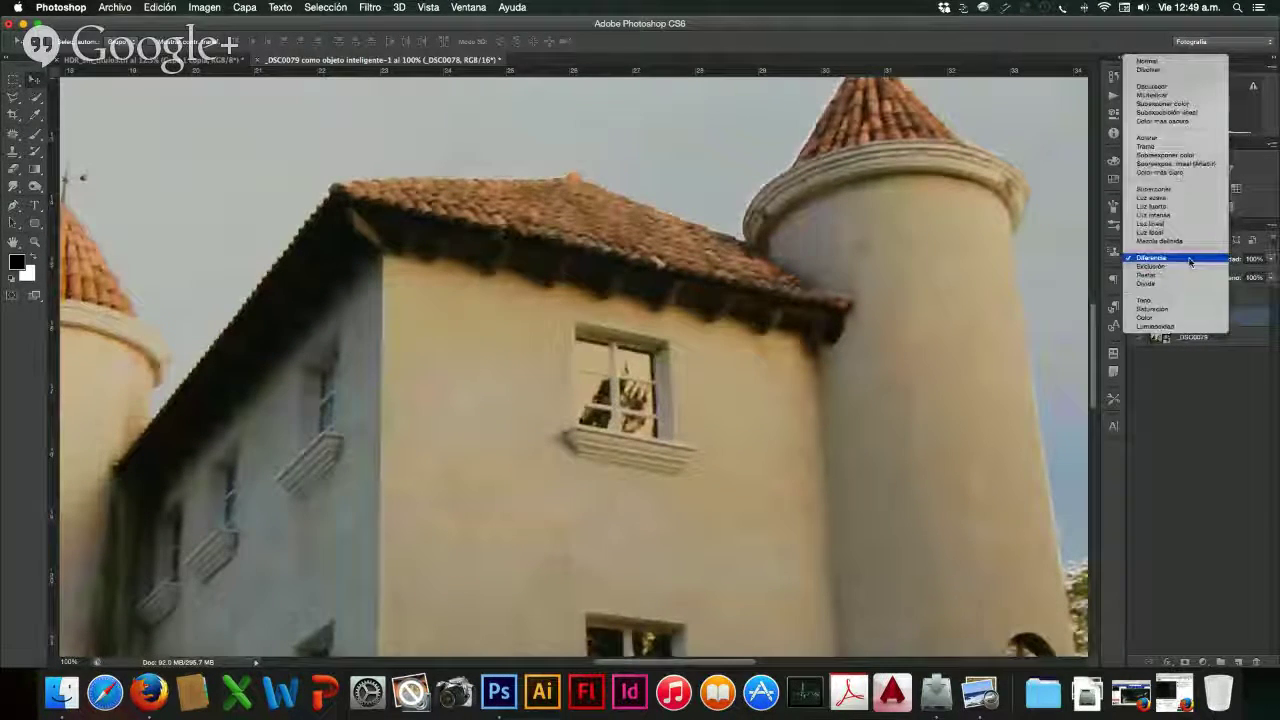
click(1190, 259)
click(1189, 262)
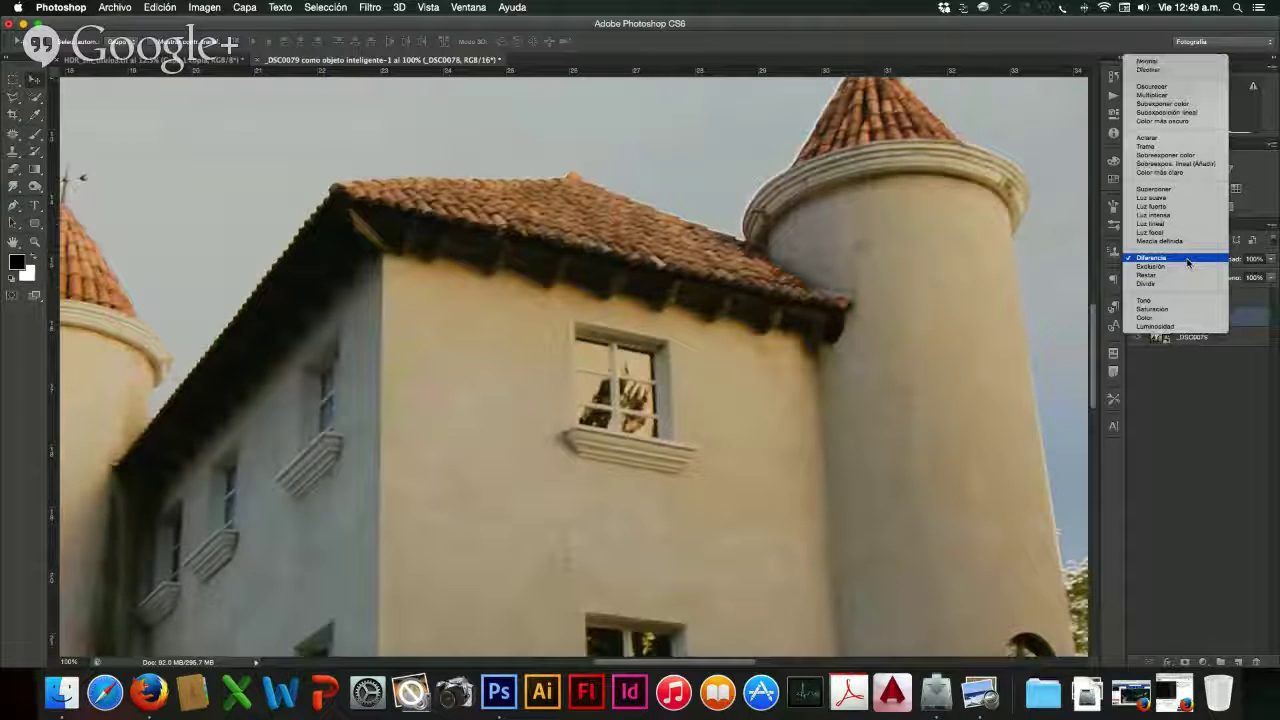
click(1268, 262)
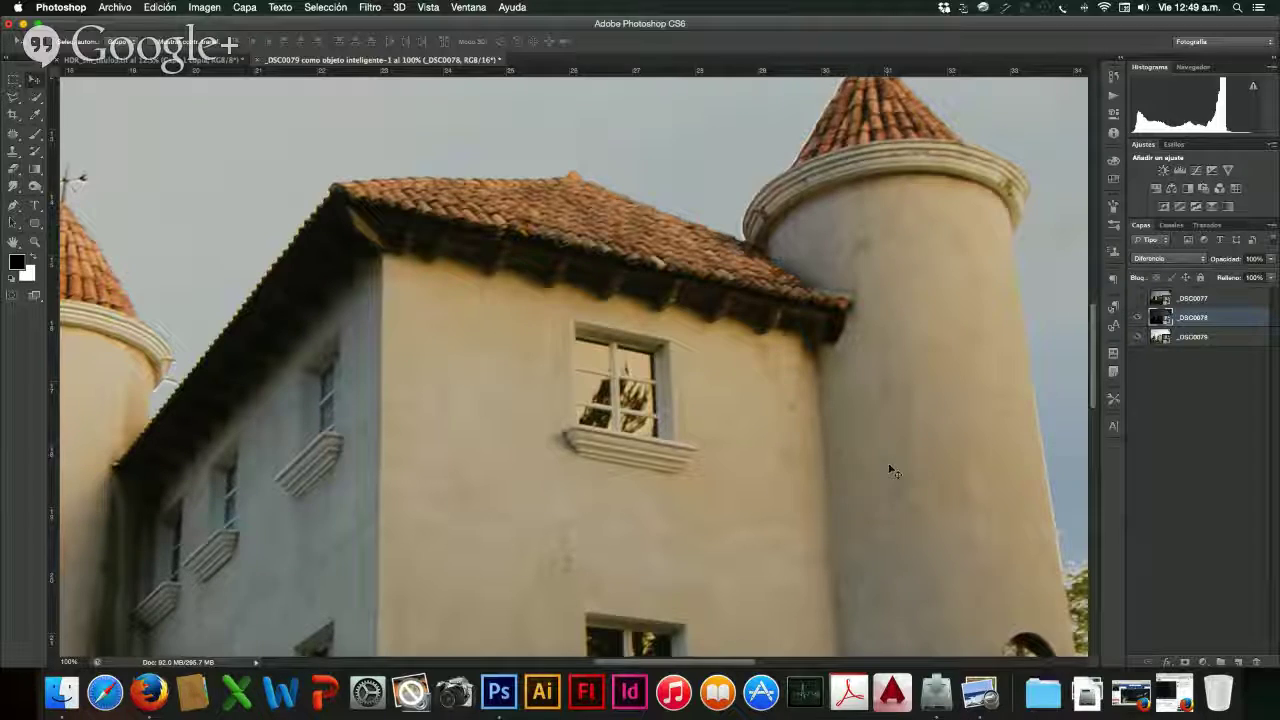
- Examine the alignment of the two blended exposures along the large tower, the trees and the castle's ground floor
scroll(891, 467, down, 2)
scroll(891, 467, down, 4)
scroll(891, 467, right, 5)
scroll(900, 470, up, 3)
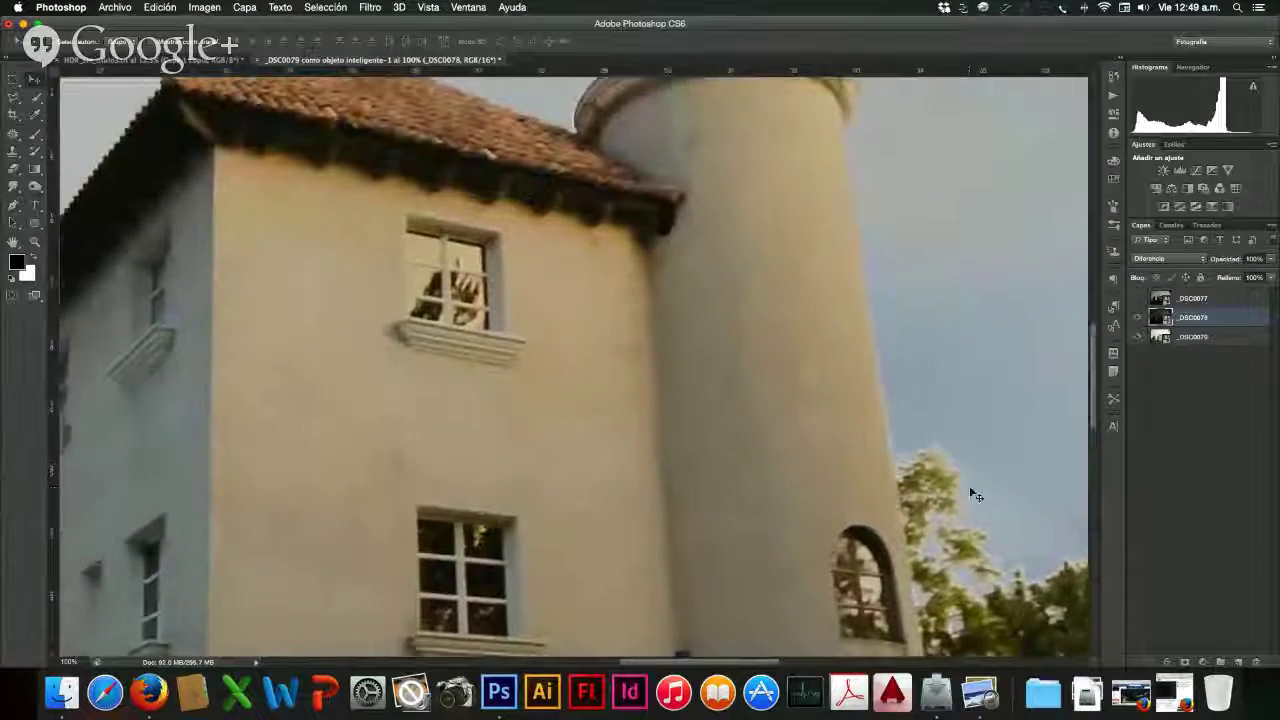
scroll(950, 485, right, 2)
scroll(972, 494, right, 2)
scroll(972, 494, down, 8)
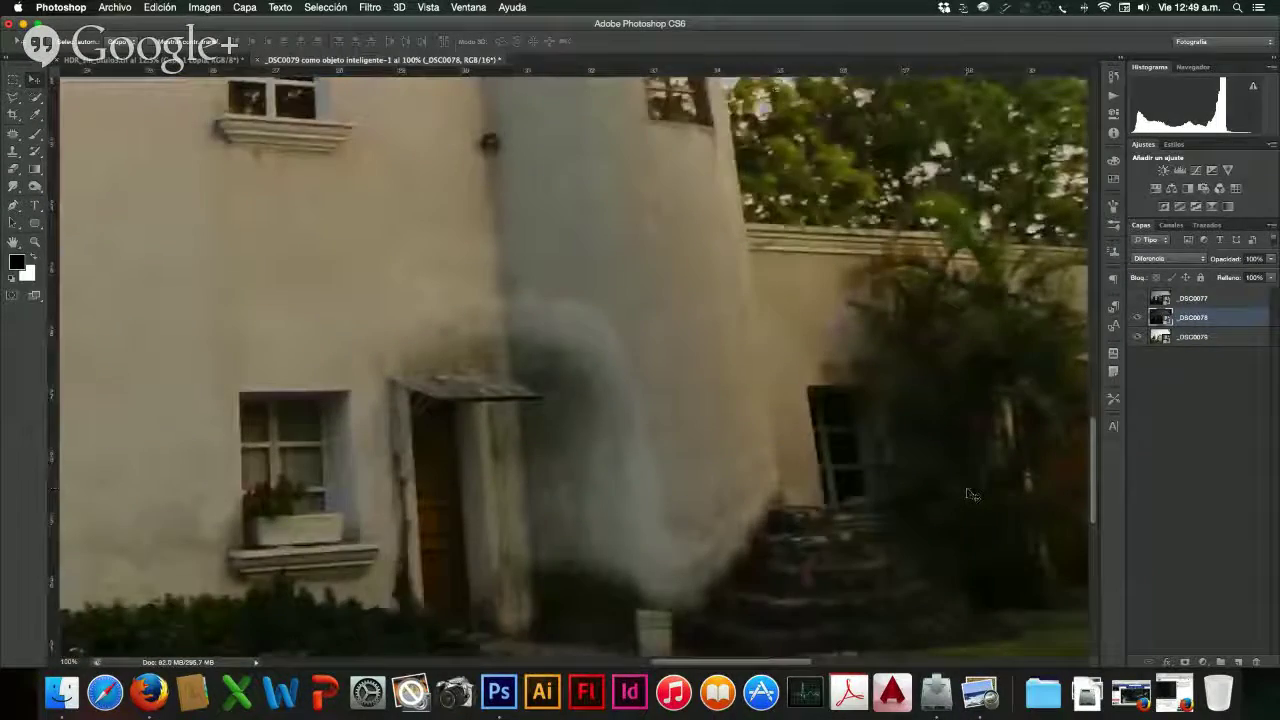
scroll(972, 494, right, 4)
scroll(970, 495, right, 2)
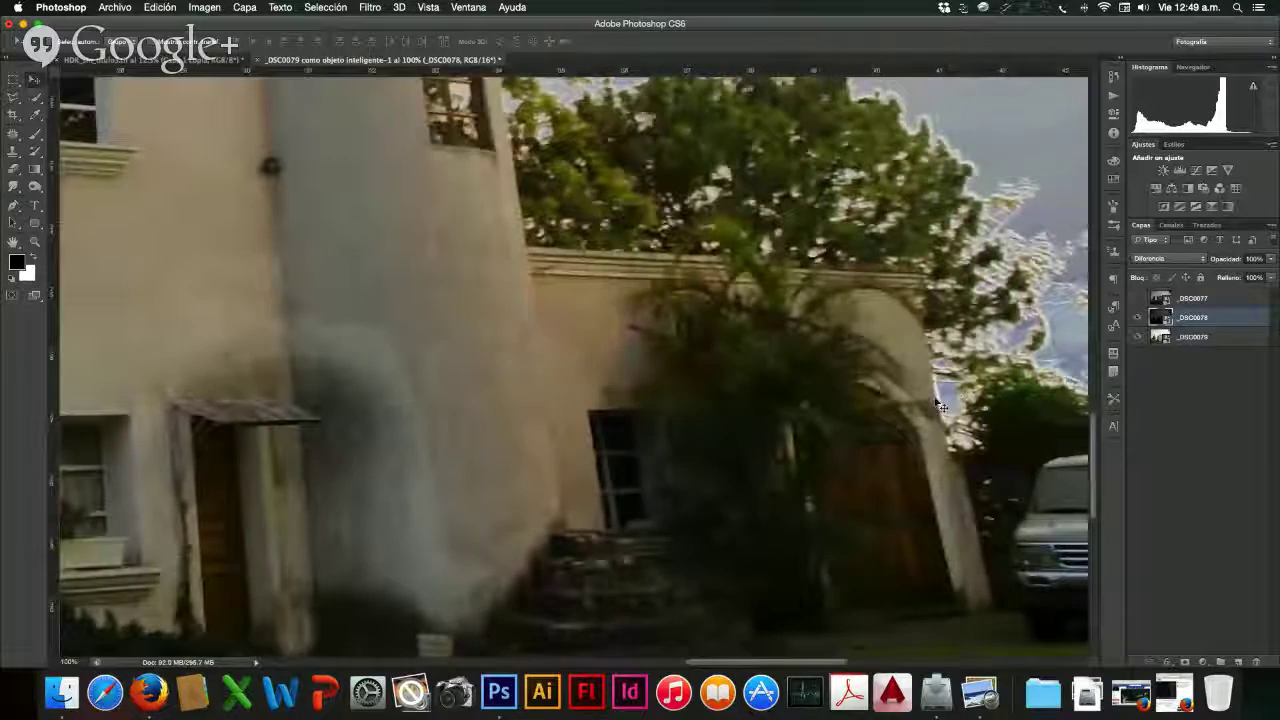
scroll(940, 412, left, 15)
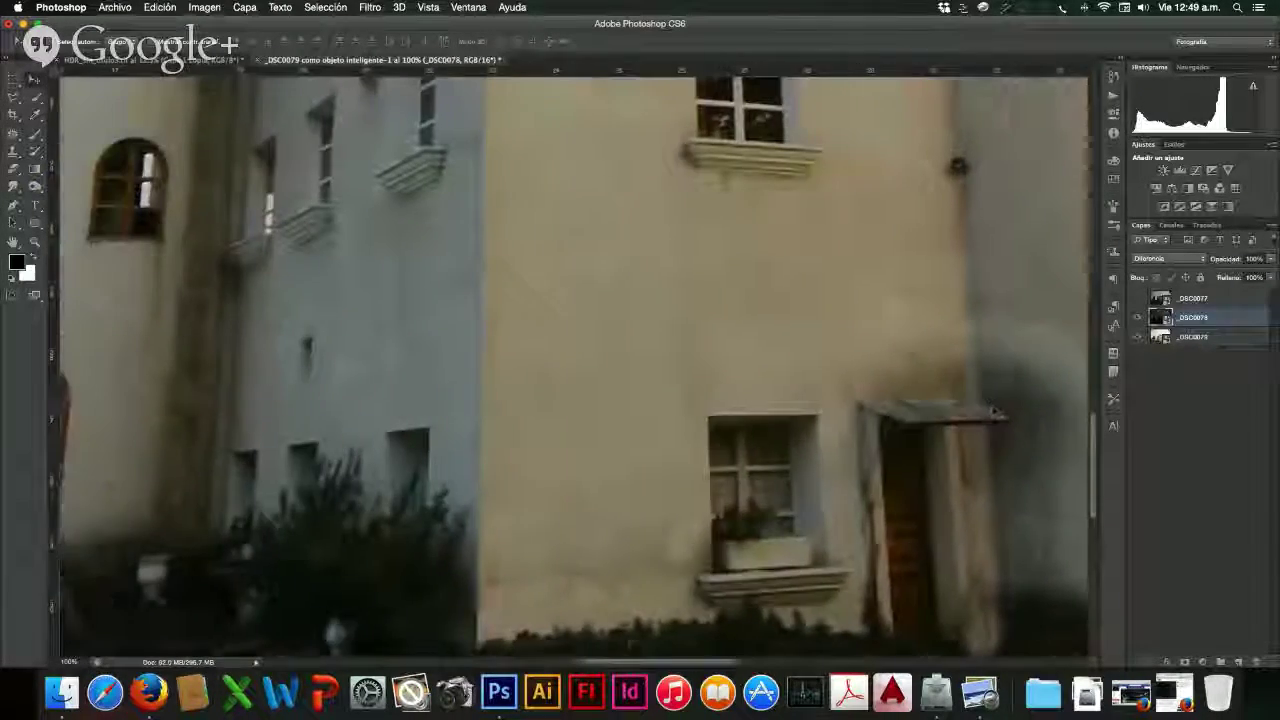
scroll(937, 410, left, 4)
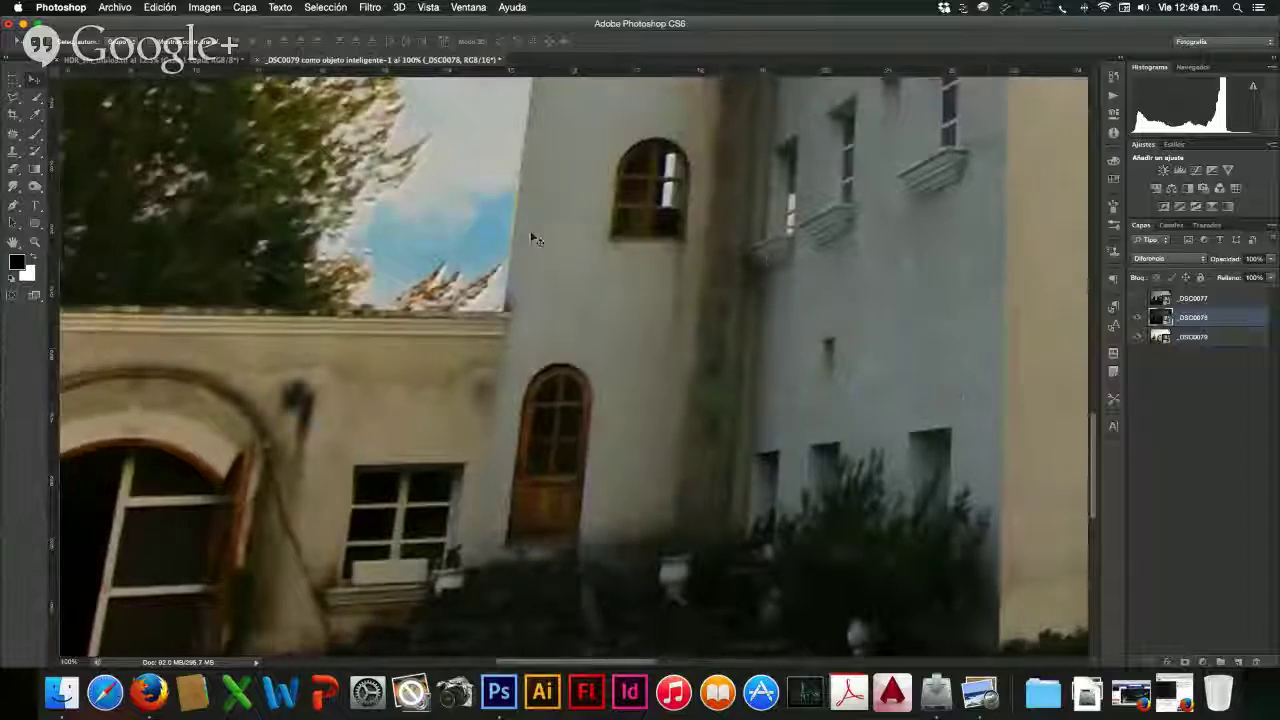
- Examine the edge alignment around the smaller tower, its tiled roof and the neighbouring tree at close range
scroll(499, 275, up, 2)
scroll(505, 278, up, 2)
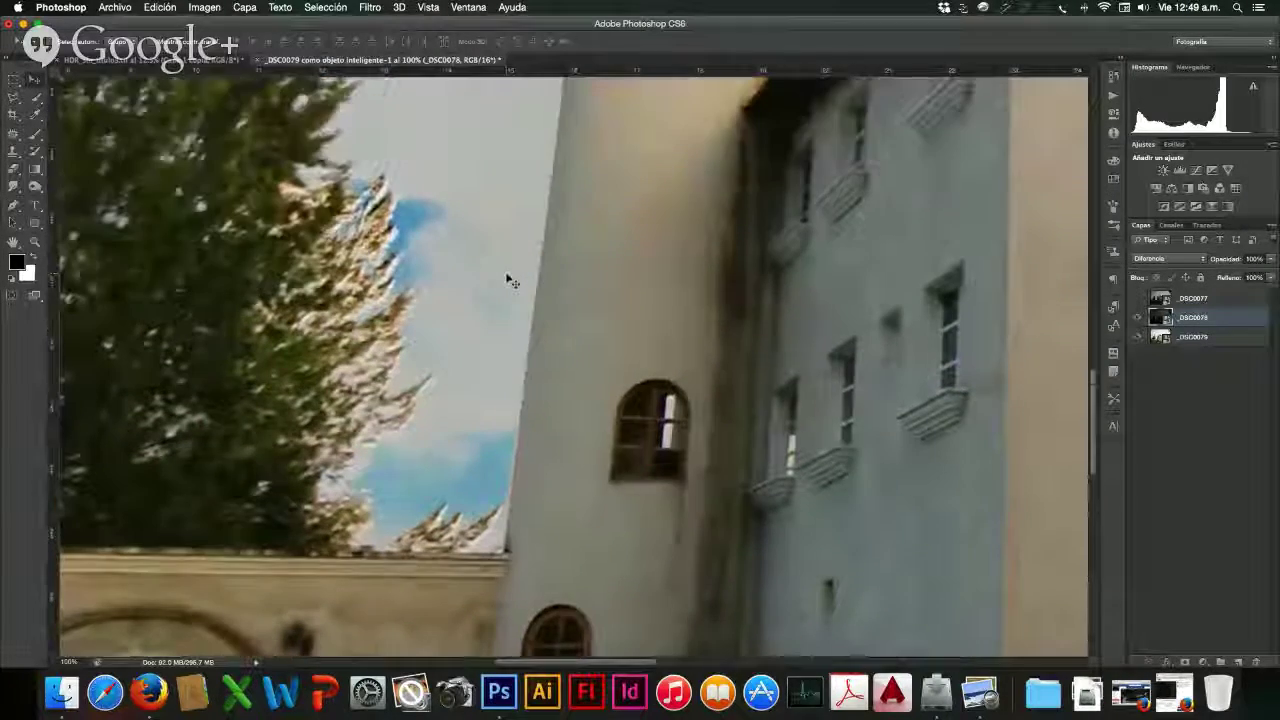
scroll(507, 280, up, 4)
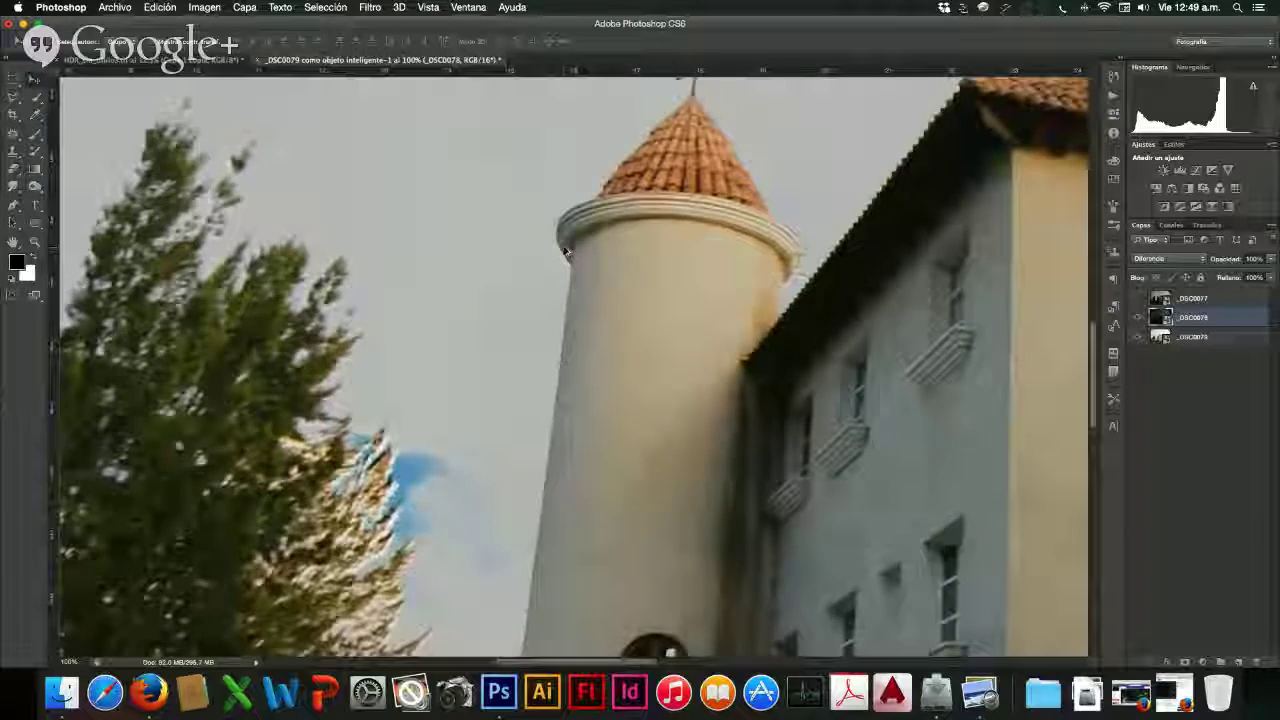
scroll(570, 258, up, 2)
scroll(565, 251, up, 5)
scroll(565, 252, down, 5)
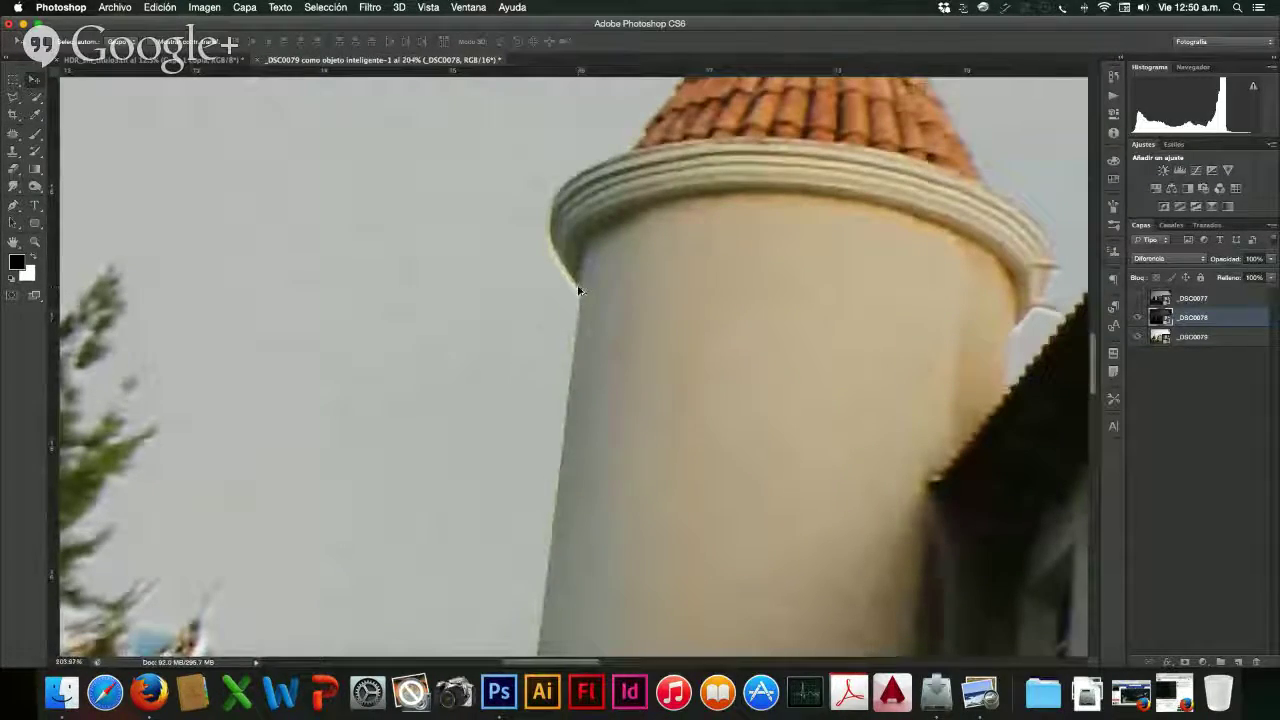
scroll(578, 290, down, 6)
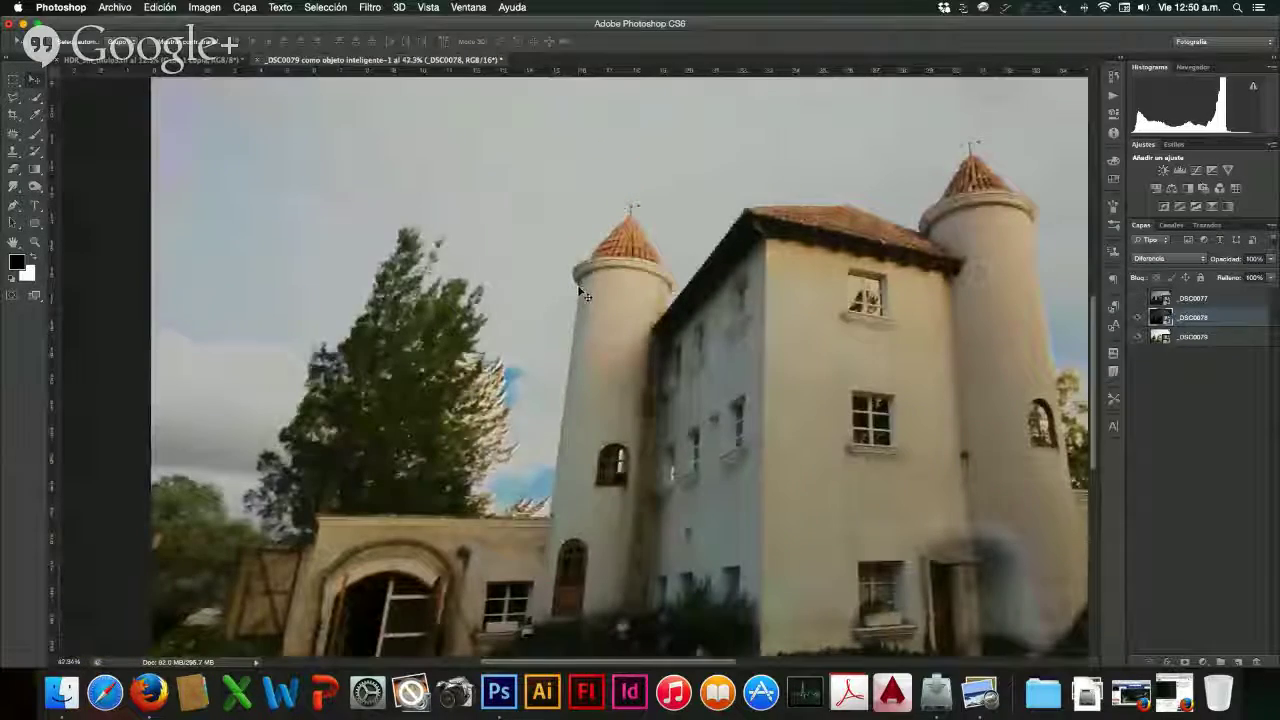
scroll(580, 290, right, 5)
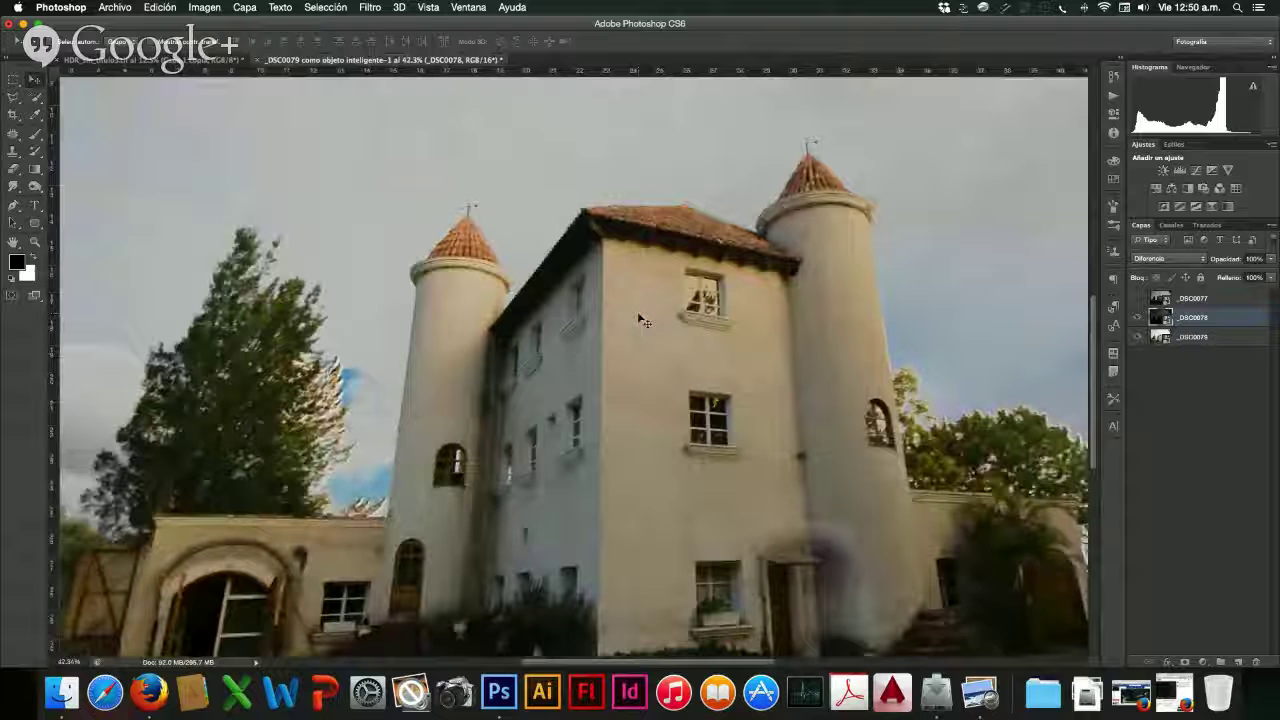
scroll(462, 240, up, 5)
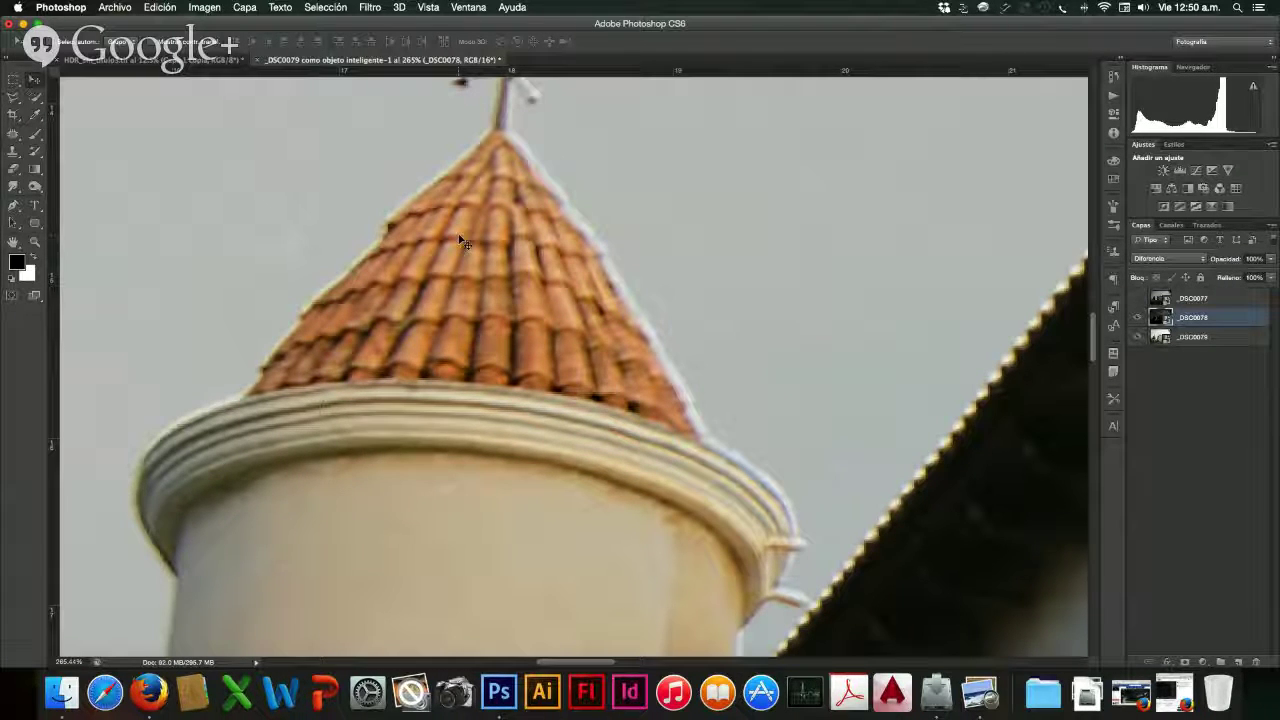
scroll(488, 290, down, 3)
scroll(488, 290, down, 3)
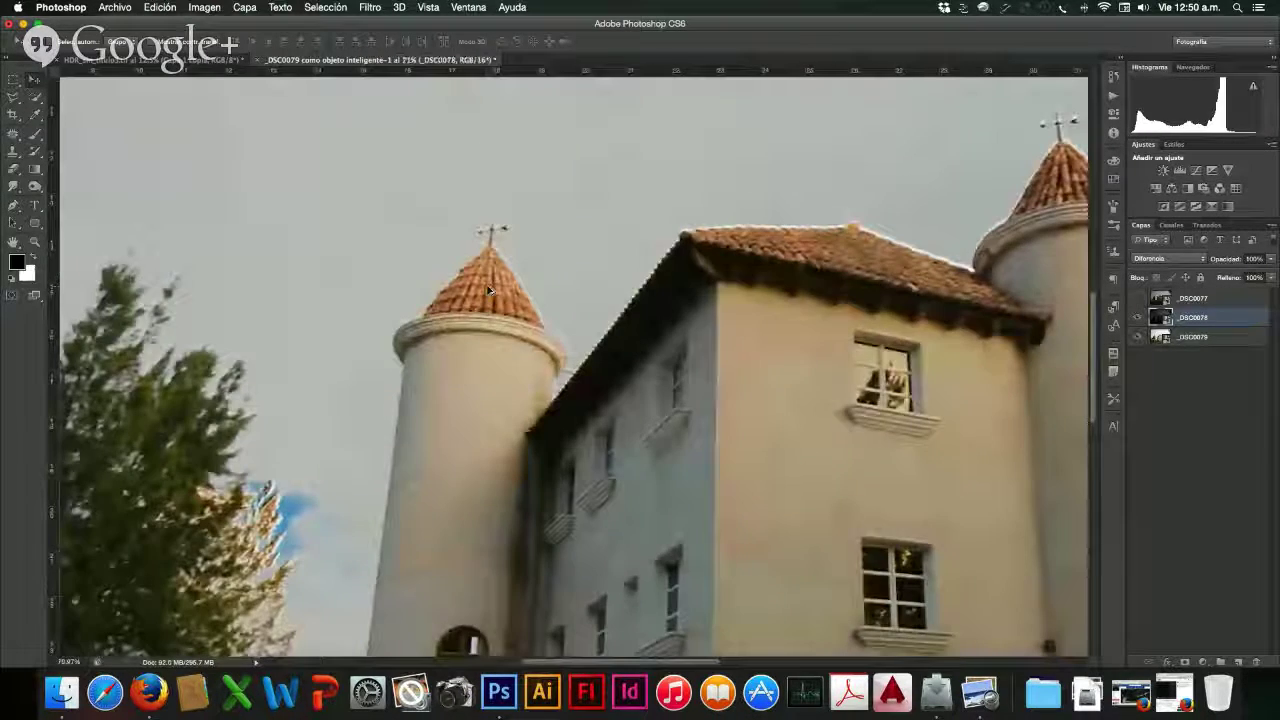
- Free-transform the _DSC0078 layer to about 99.8% from its upper-right corner and check the castle's edge alignment
scroll(500, 289, down, 3)
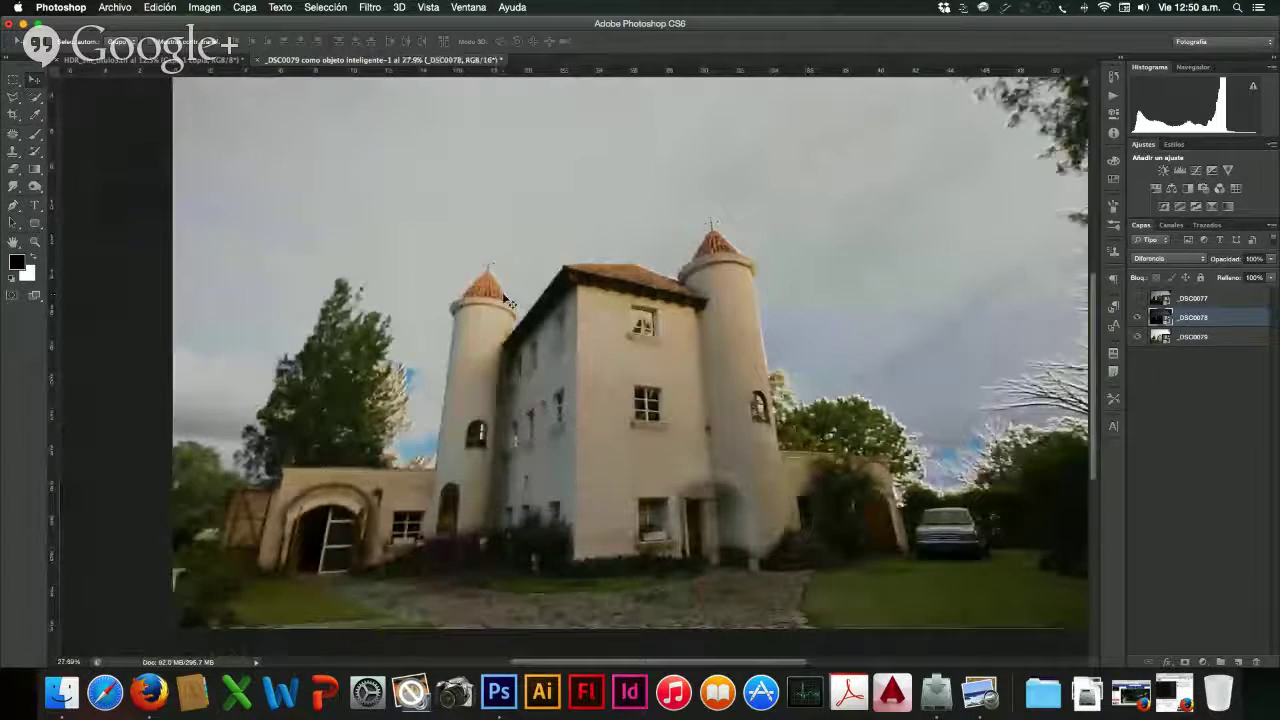
key(ctrl+t)
scroll(700, 290, down, 3)
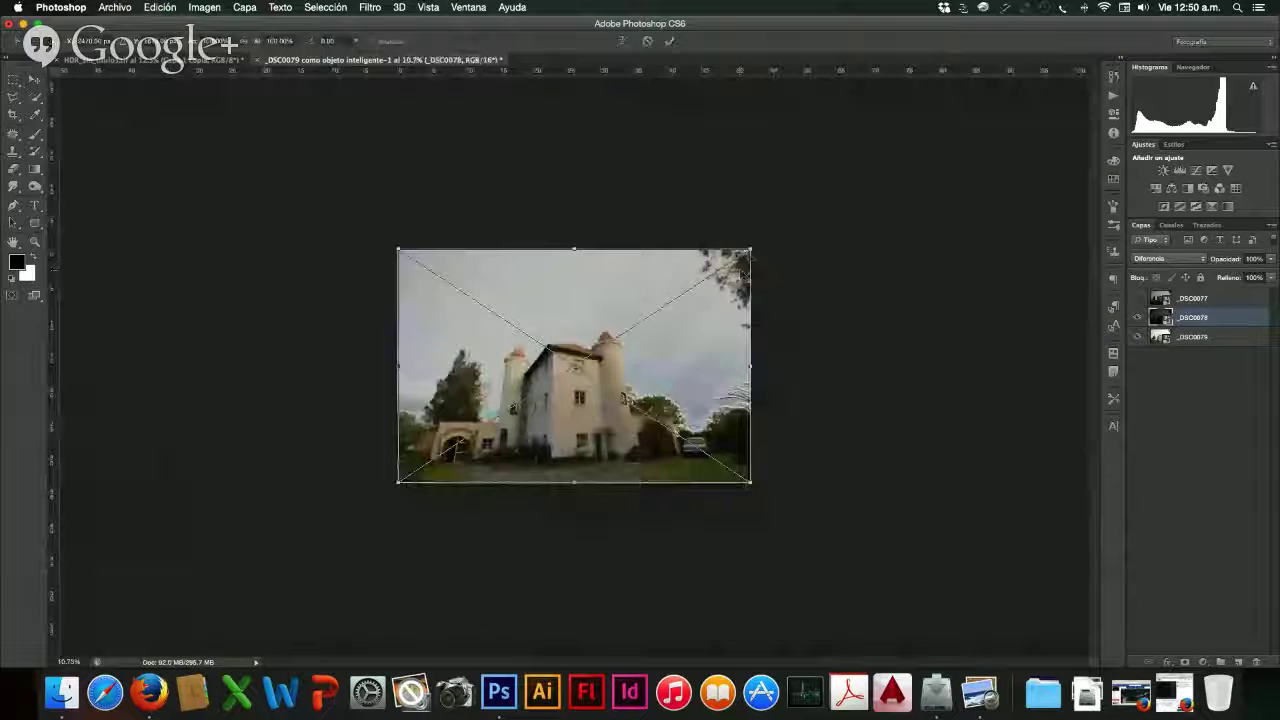
scroll(663, 308, up, 5)
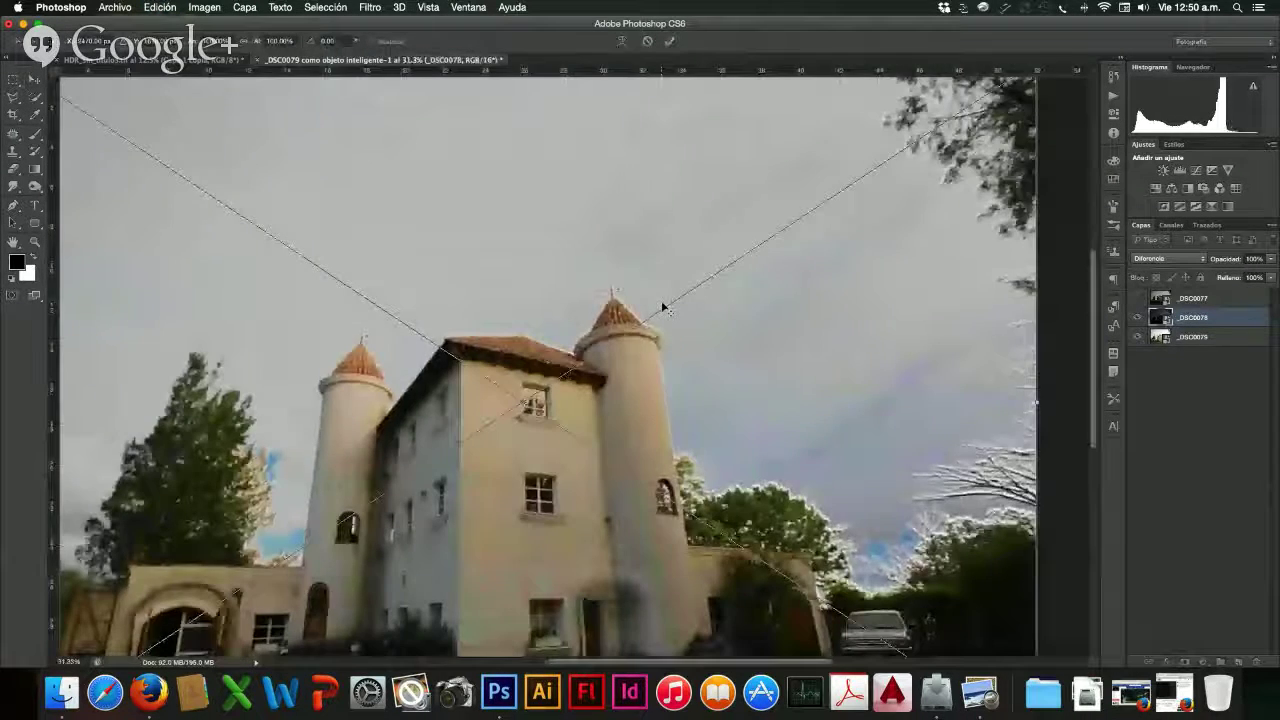
scroll(870, 204, down, 3)
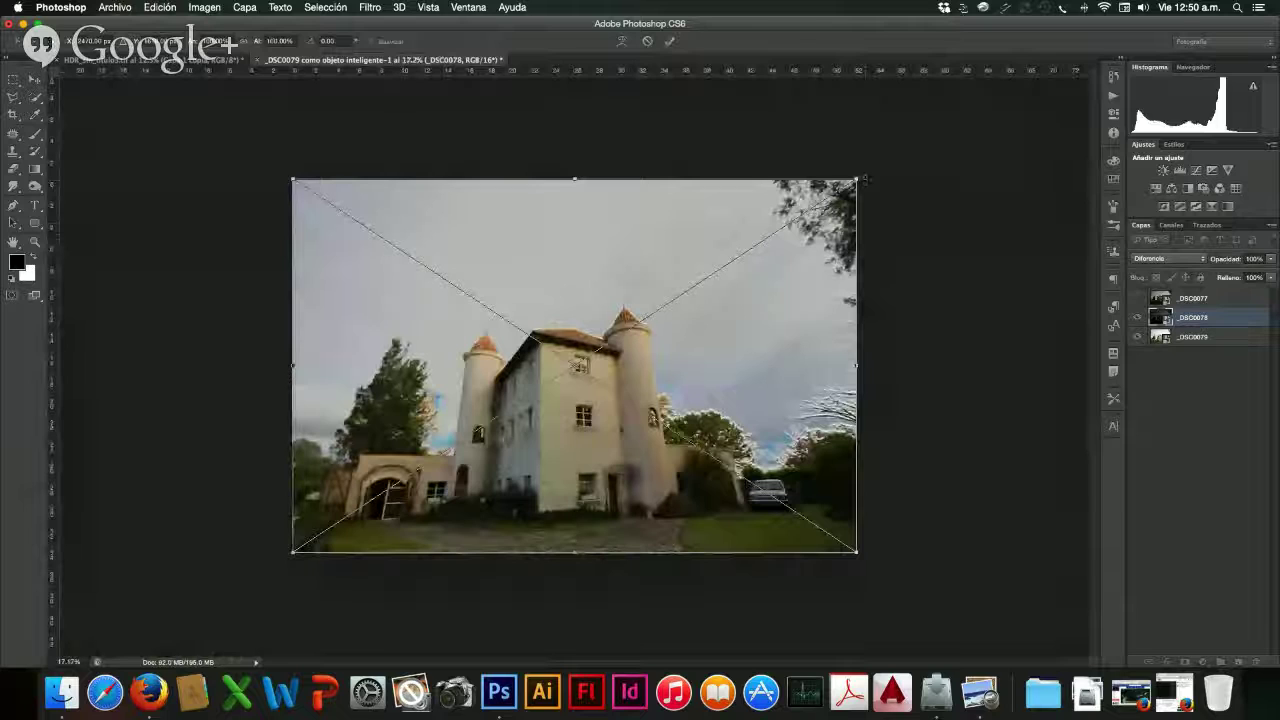
drag(865, 178, 856, 179)
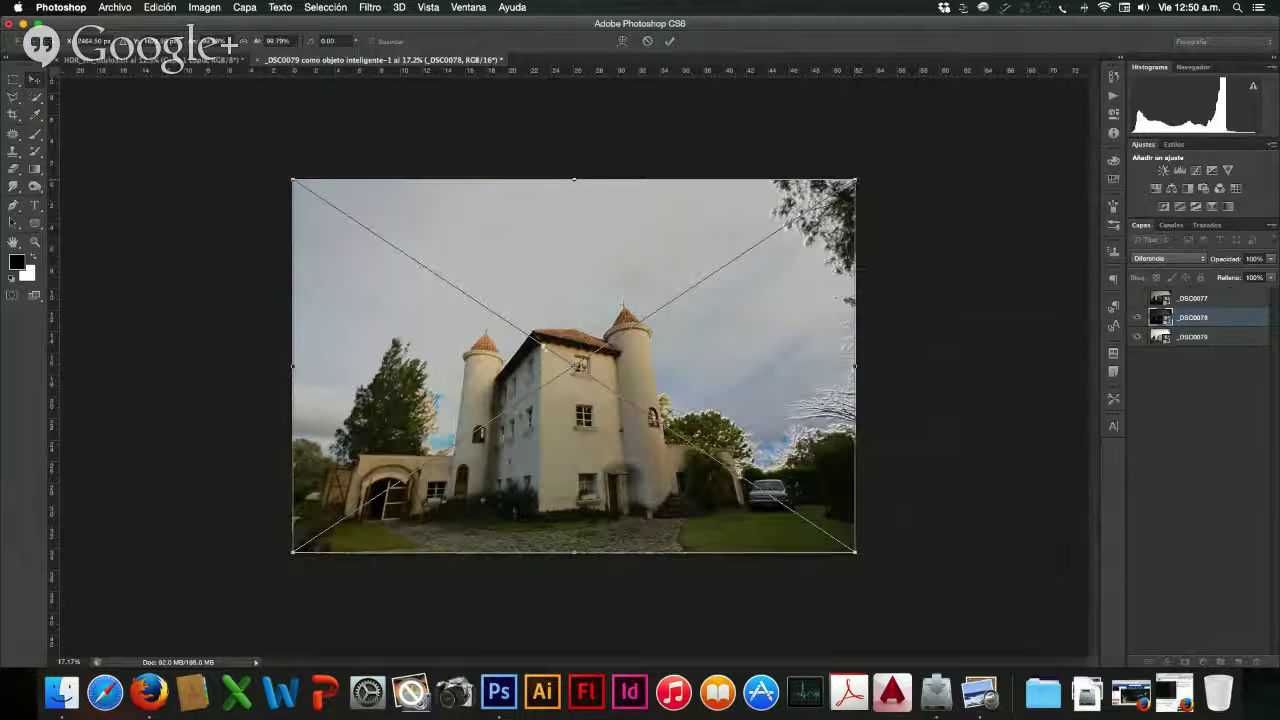
key(Return)
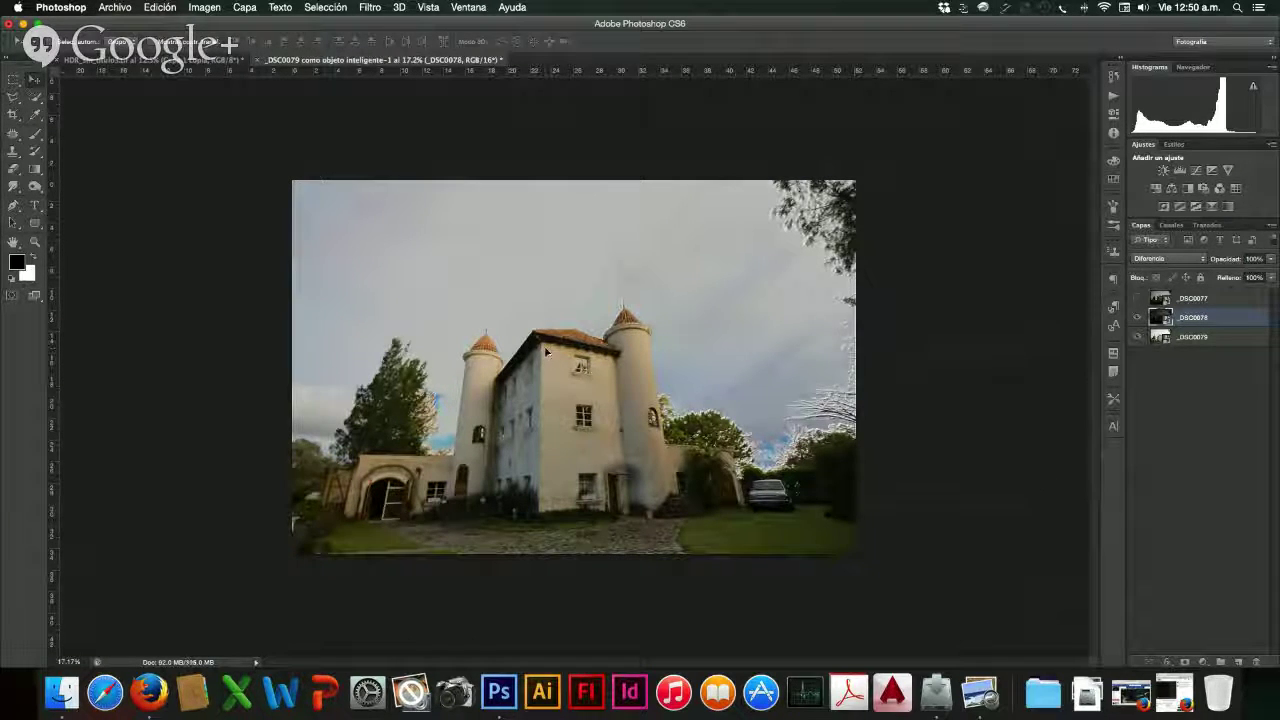
scroll(545, 350, up, 5)
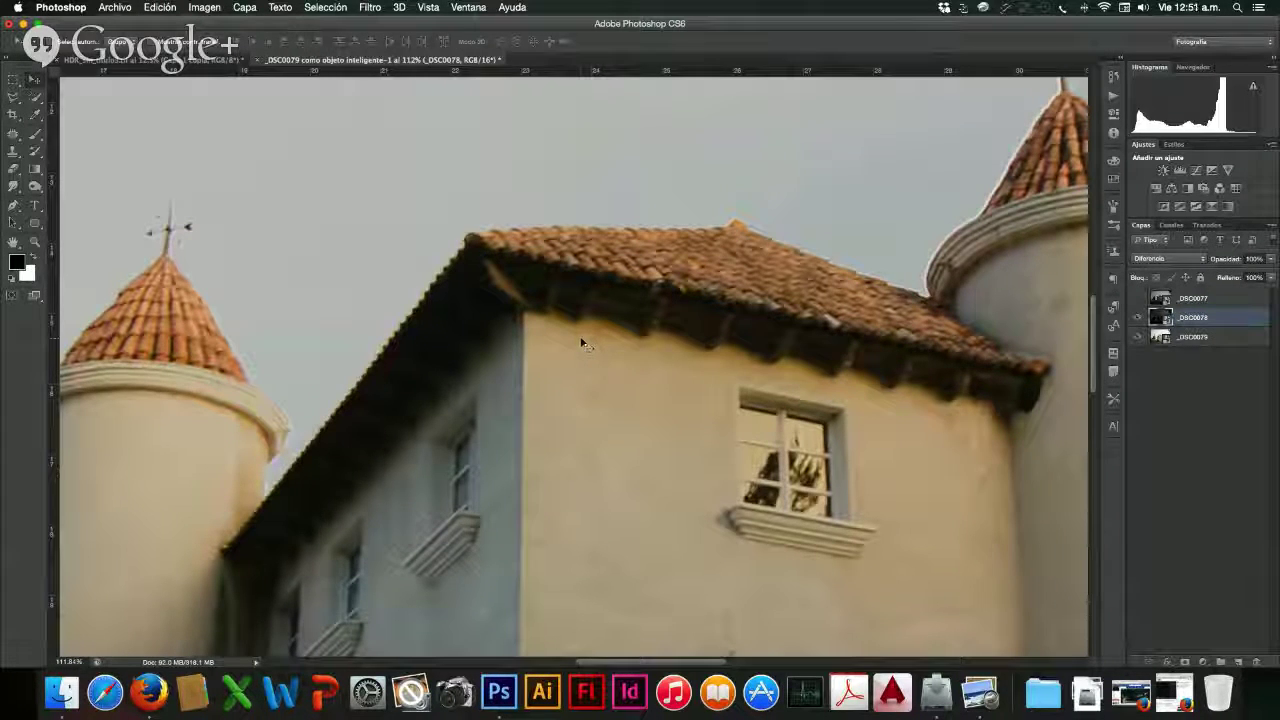
scroll(583, 343, down, 10)
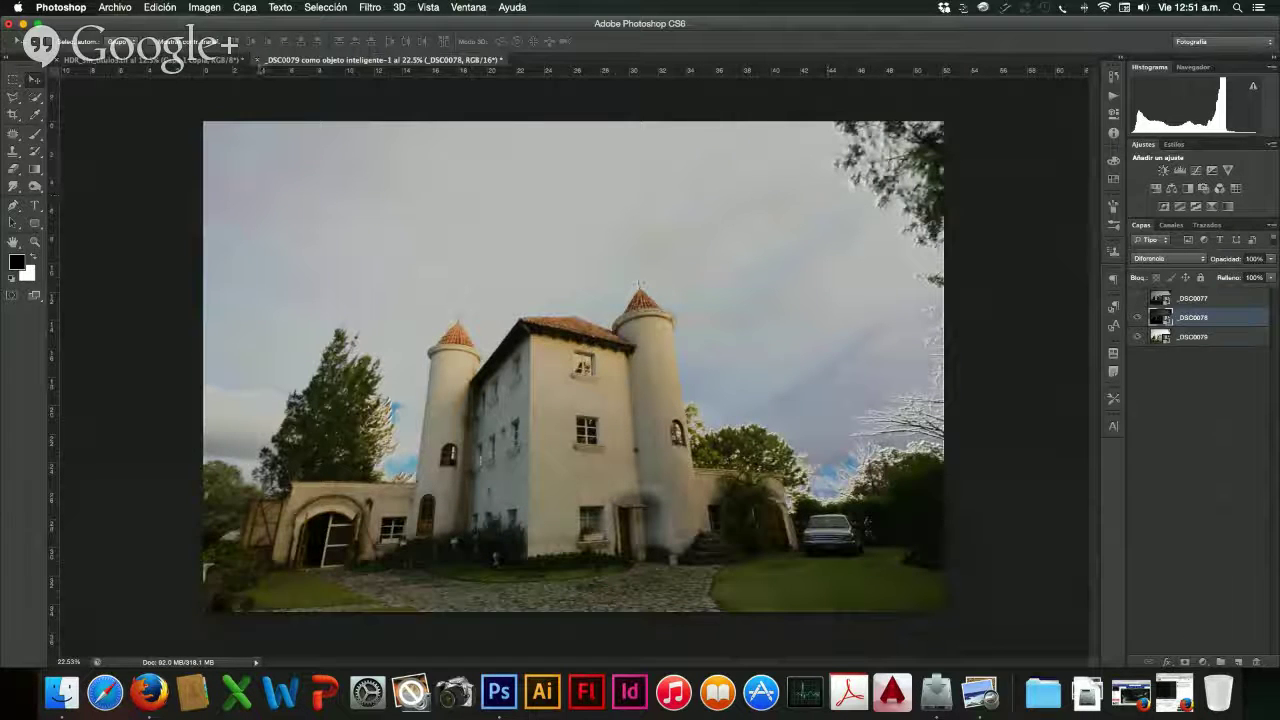
- Rasterize the _DSC0078 smart object layer in the stacked exposures document
click(149, 65)
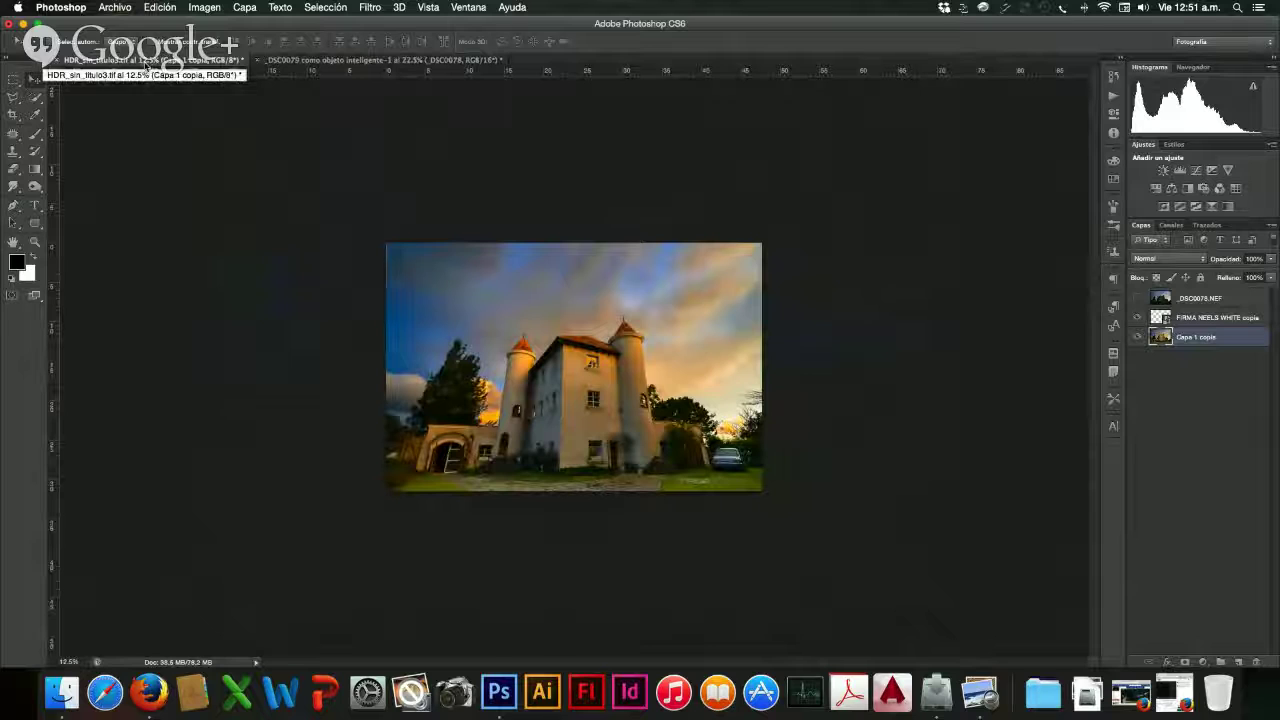
click(293, 62)
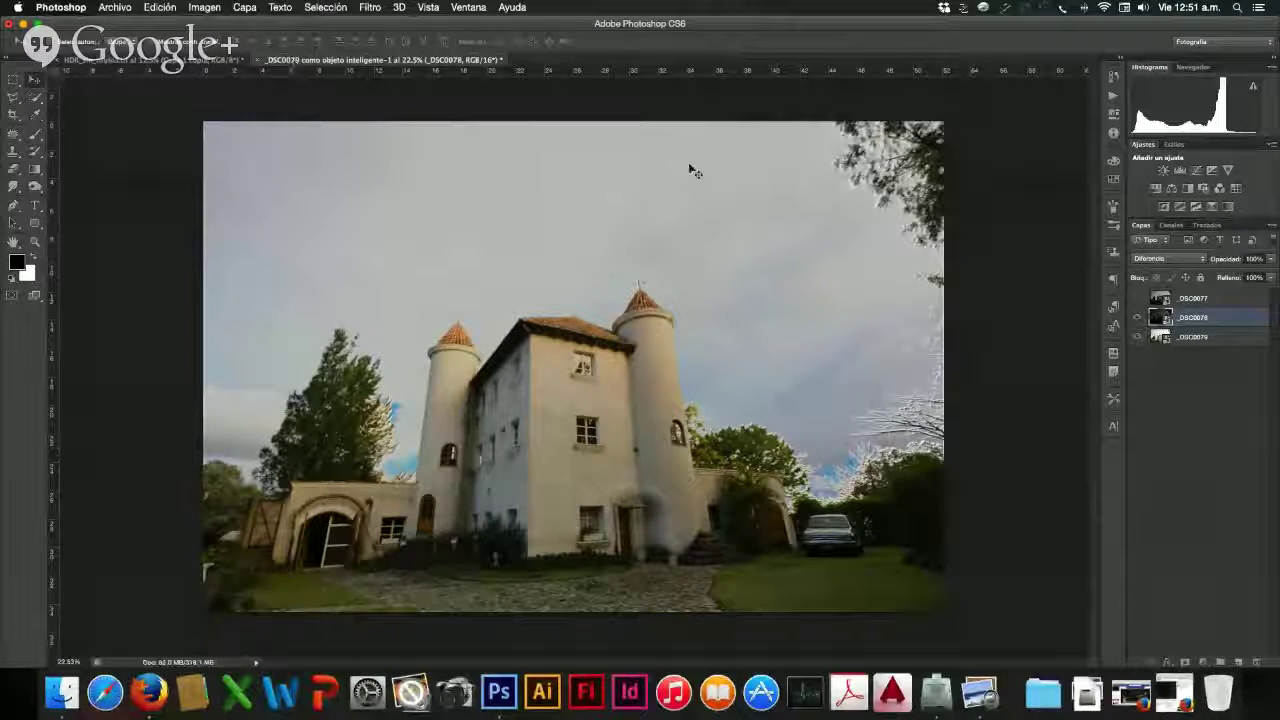
right_click(1189, 320)
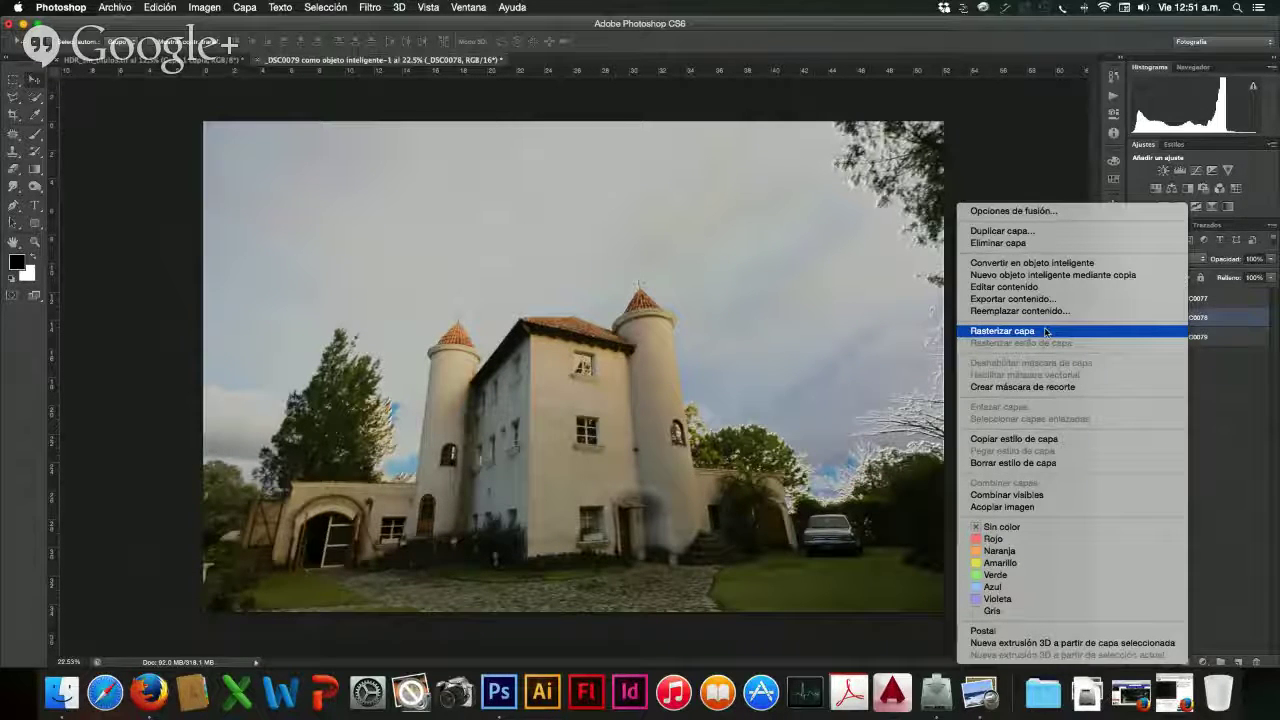
click(1045, 331)
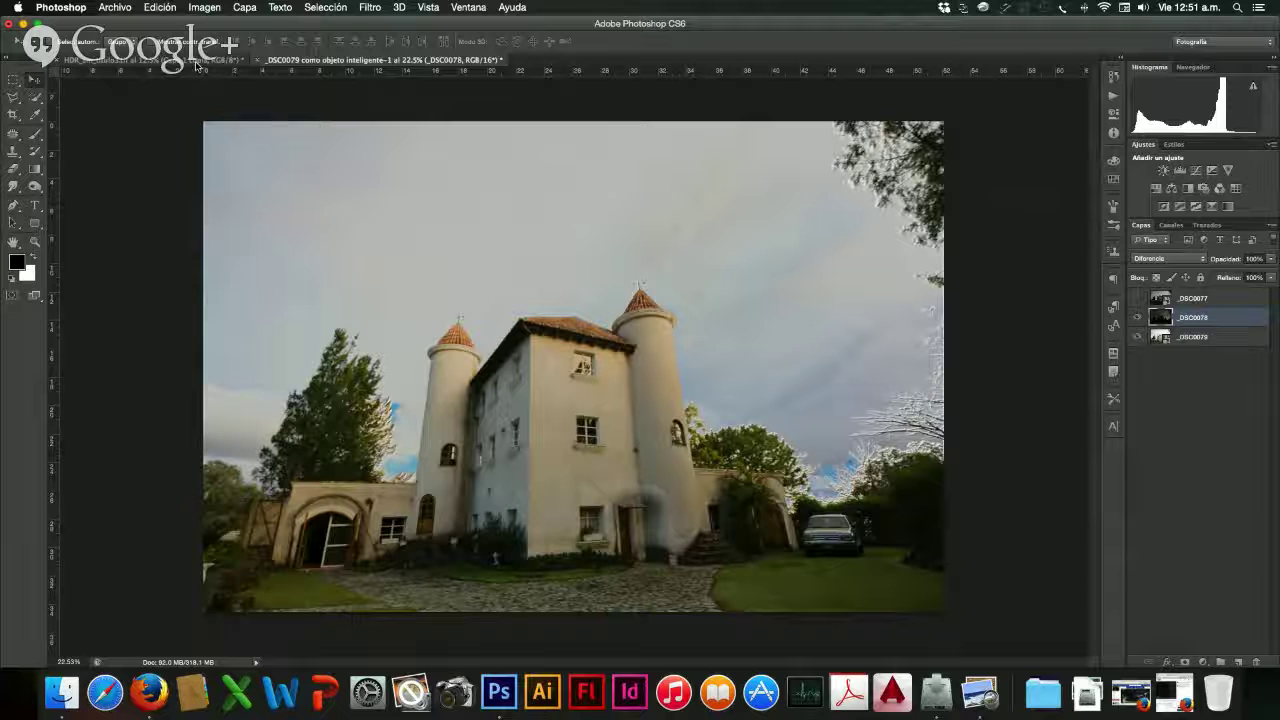
- In the HDR castle document, show the _DSC0078.NEF layer and add a layer mask to it
click(198, 65)
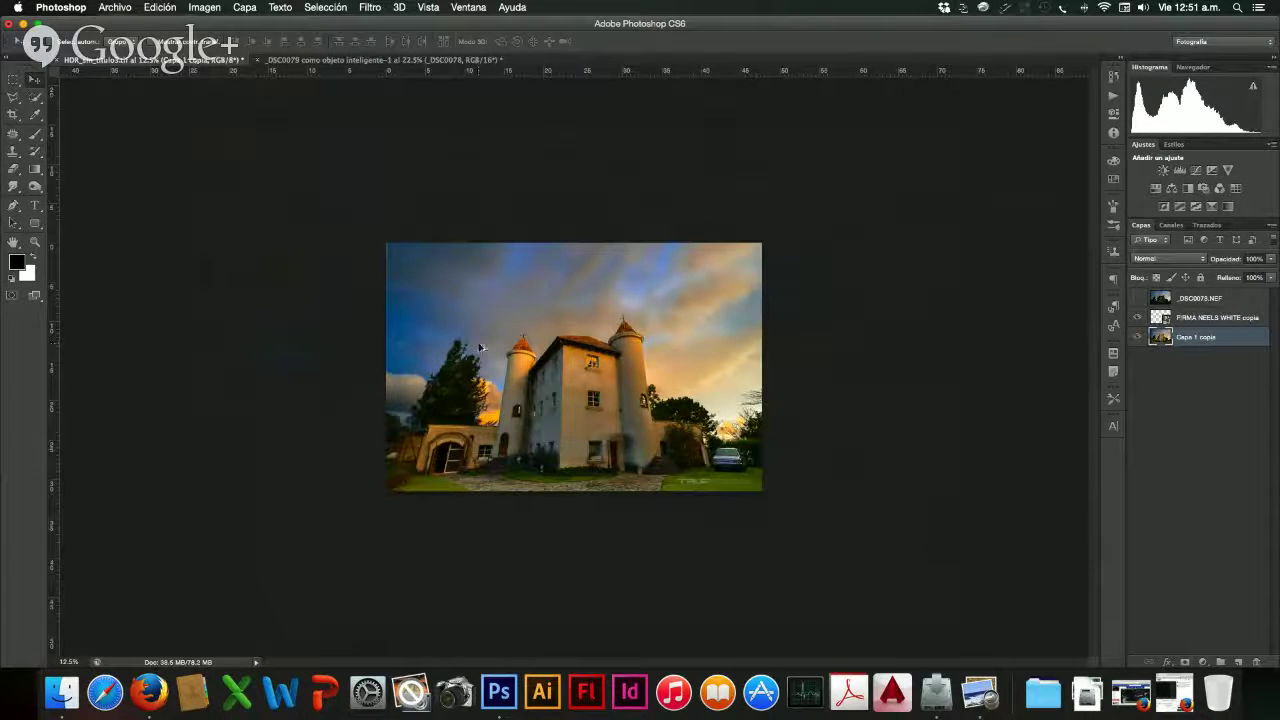
scroll(480, 347, up, 3)
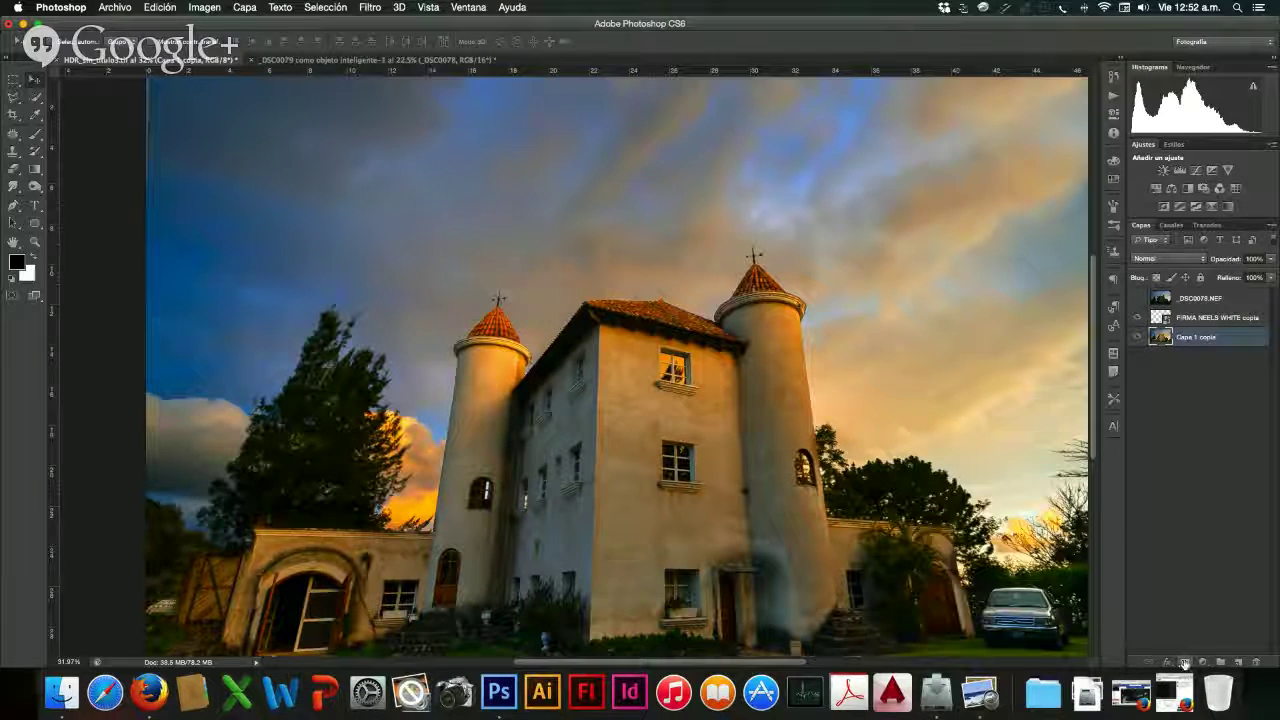
click(1137, 298)
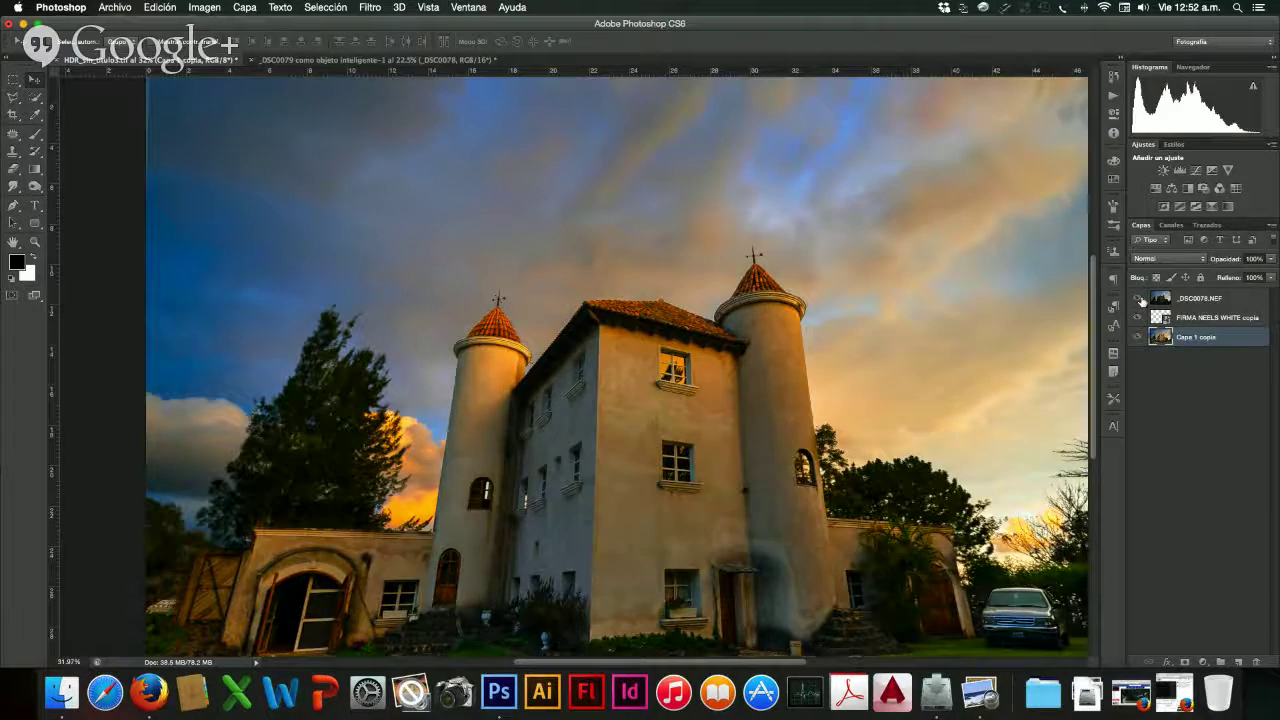
click(1195, 298)
drag(1270, 259, 1274, 282)
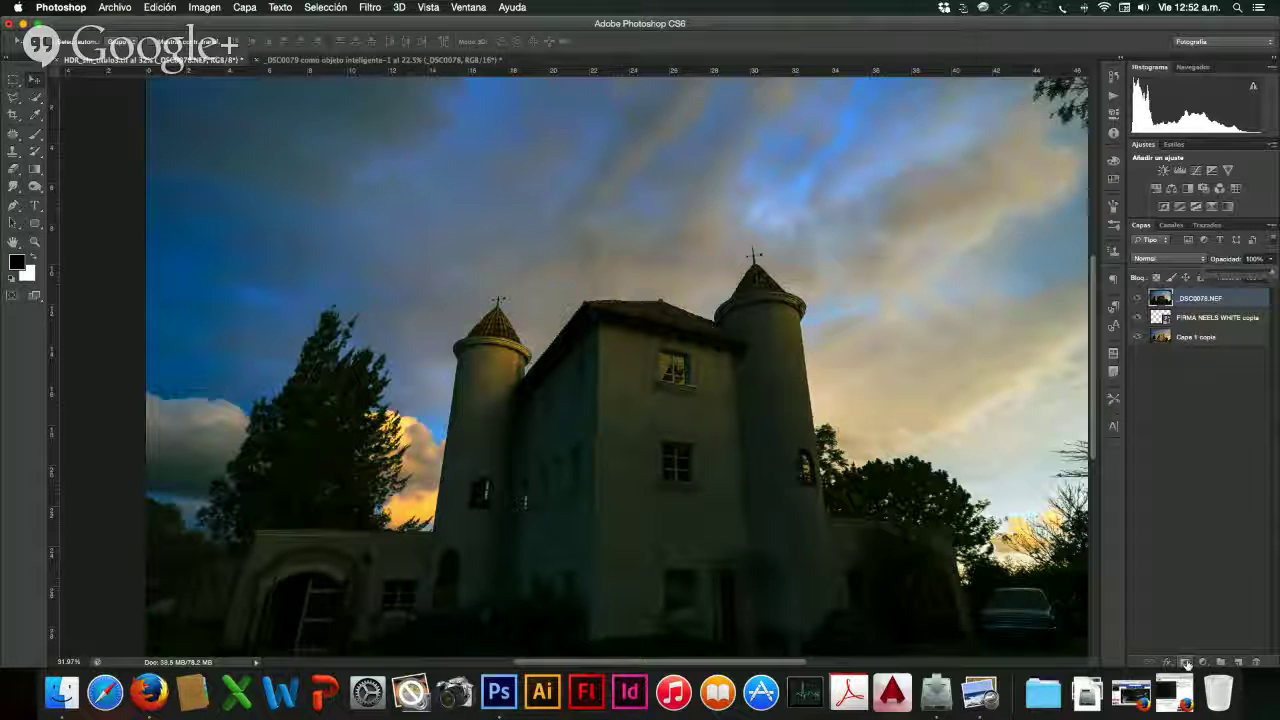
click(1186, 664)
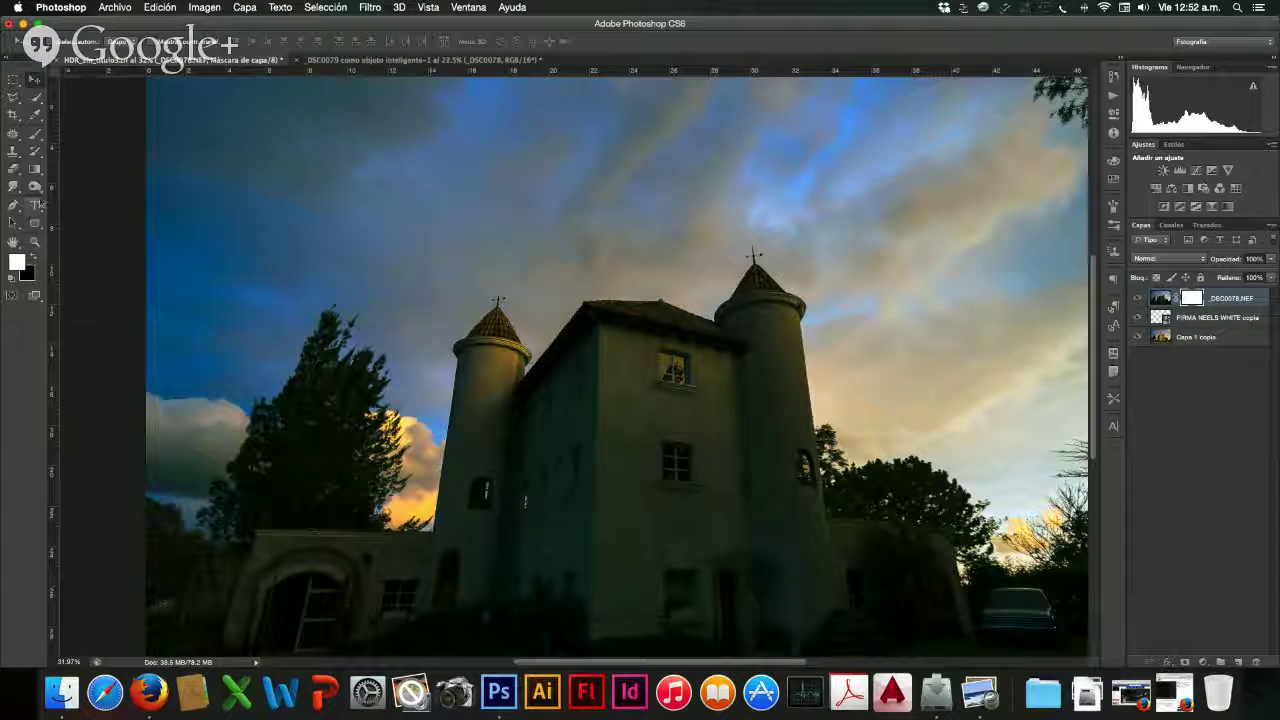
- Select the sky around the castle and the cloud beside the large tree with the Quick Selection tool, and compare the layer underneath
click(35, 97)
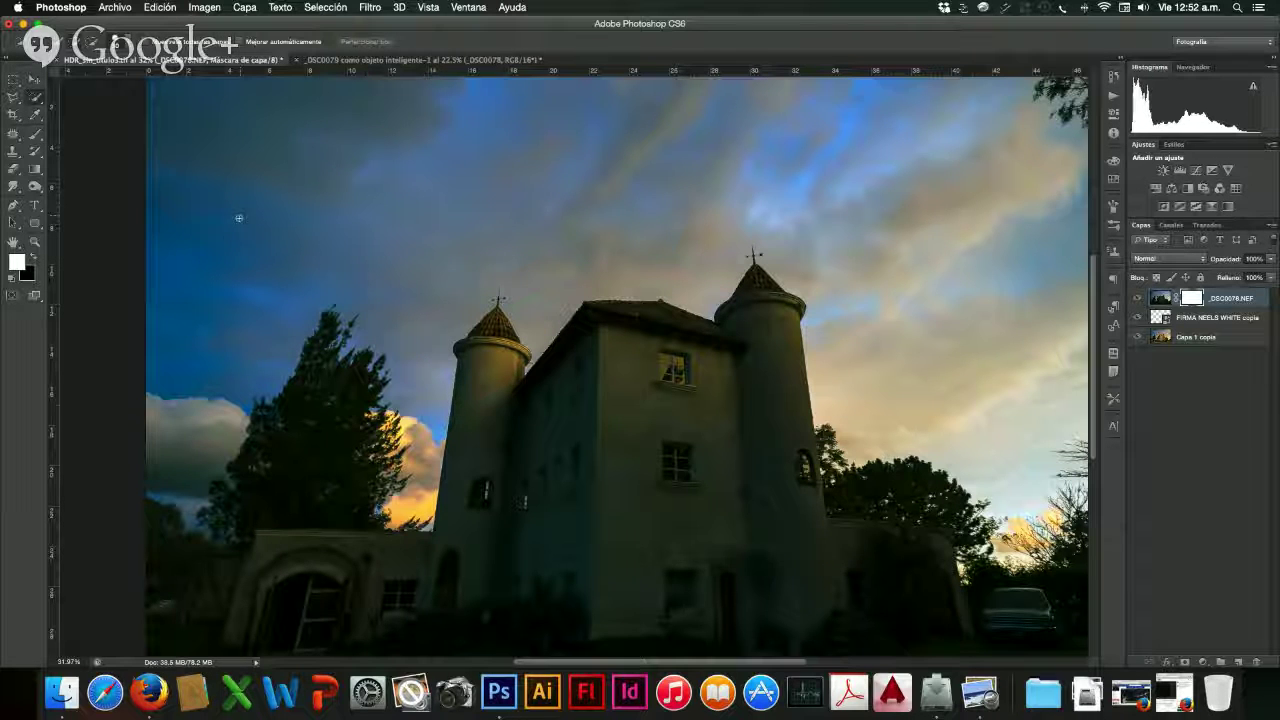
mouse_move(240, 222)
mouse_down()
mouse_move(285, 195)
mouse_move(400, 170)
mouse_up()
mouse_move(730, 199)
mouse_down()
mouse_move(758, 140)
mouse_move(747, 168)
mouse_move(849, 198)
mouse_up()
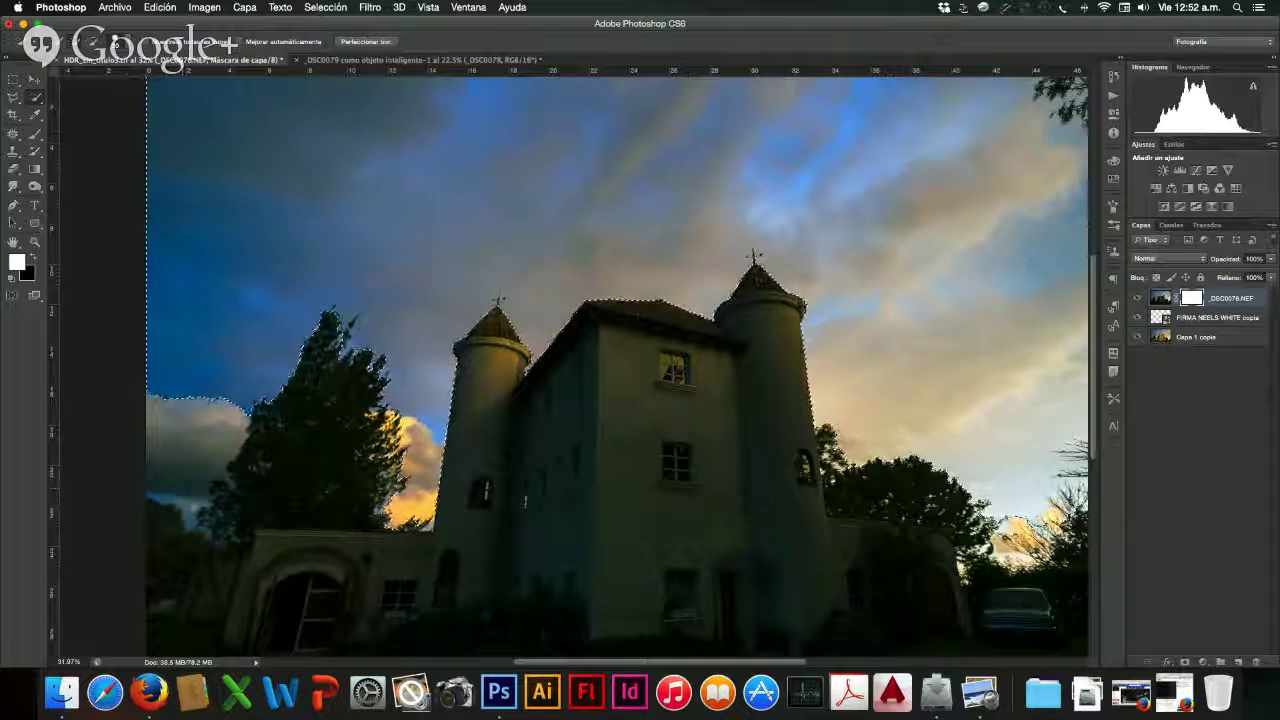
click(177, 452)
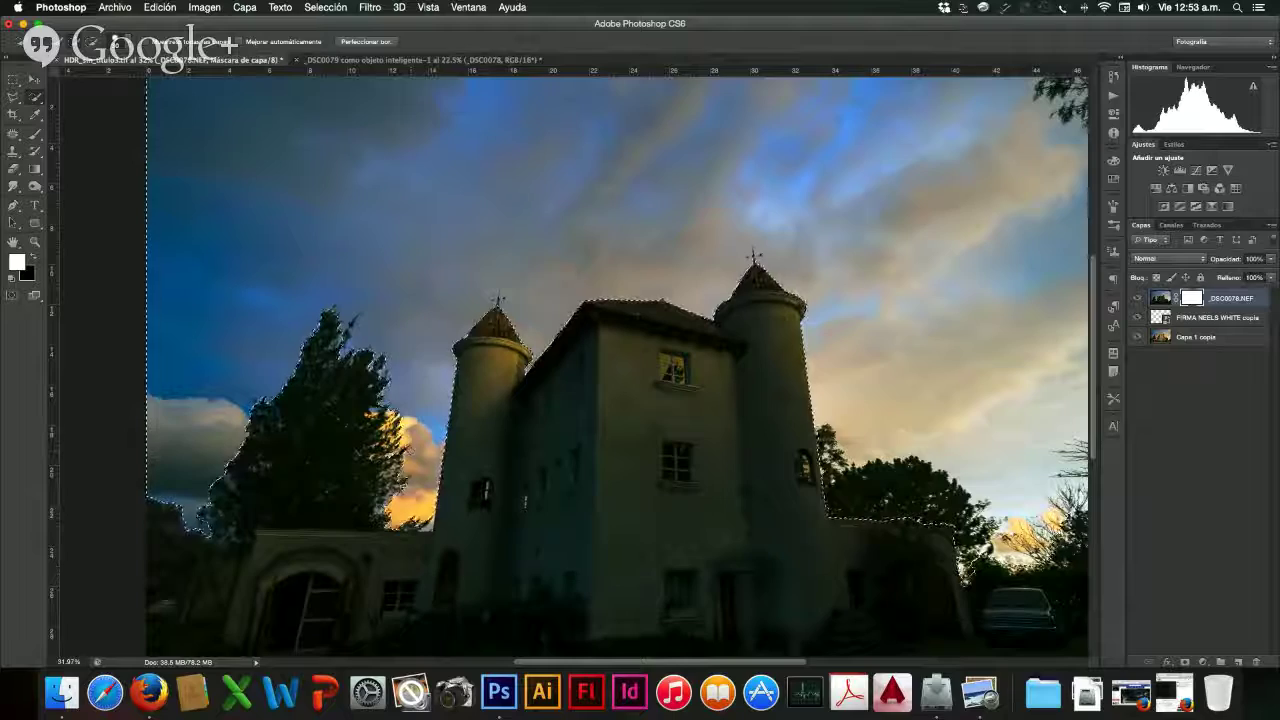
click(1139, 301)
click(1139, 301)
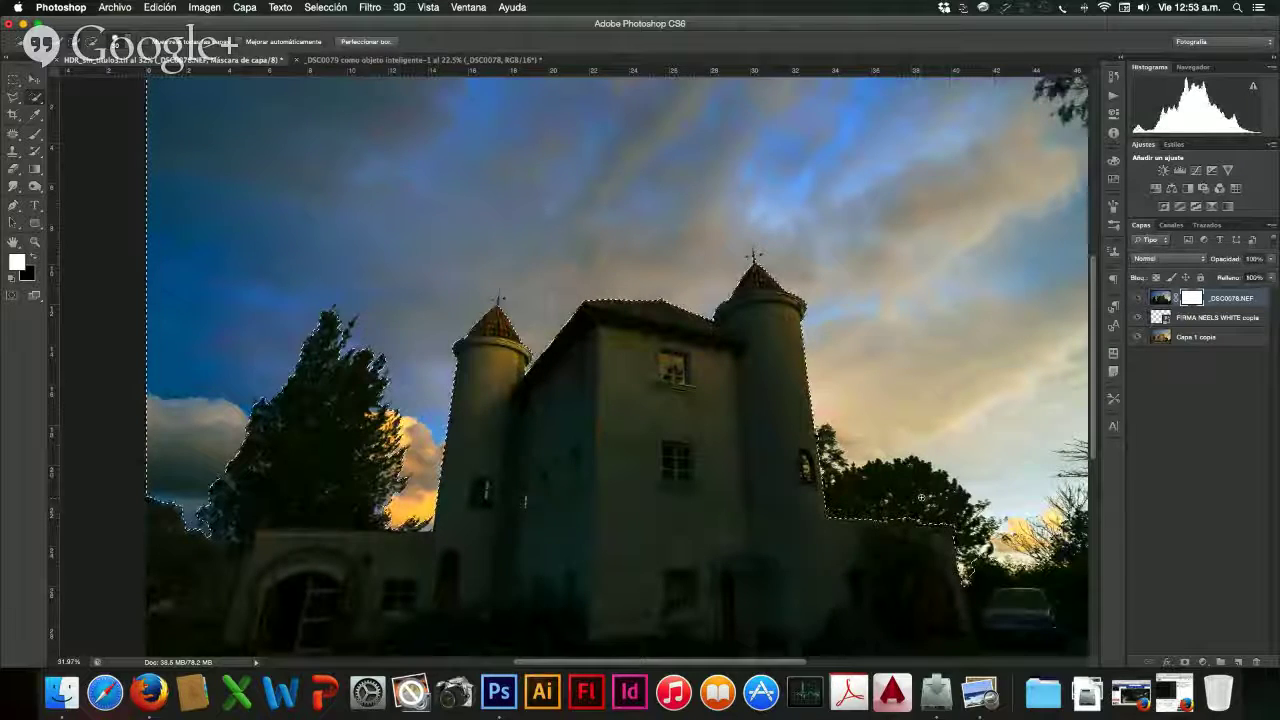
- Deselect the sky and undo back to the sky selection
key(super+d)
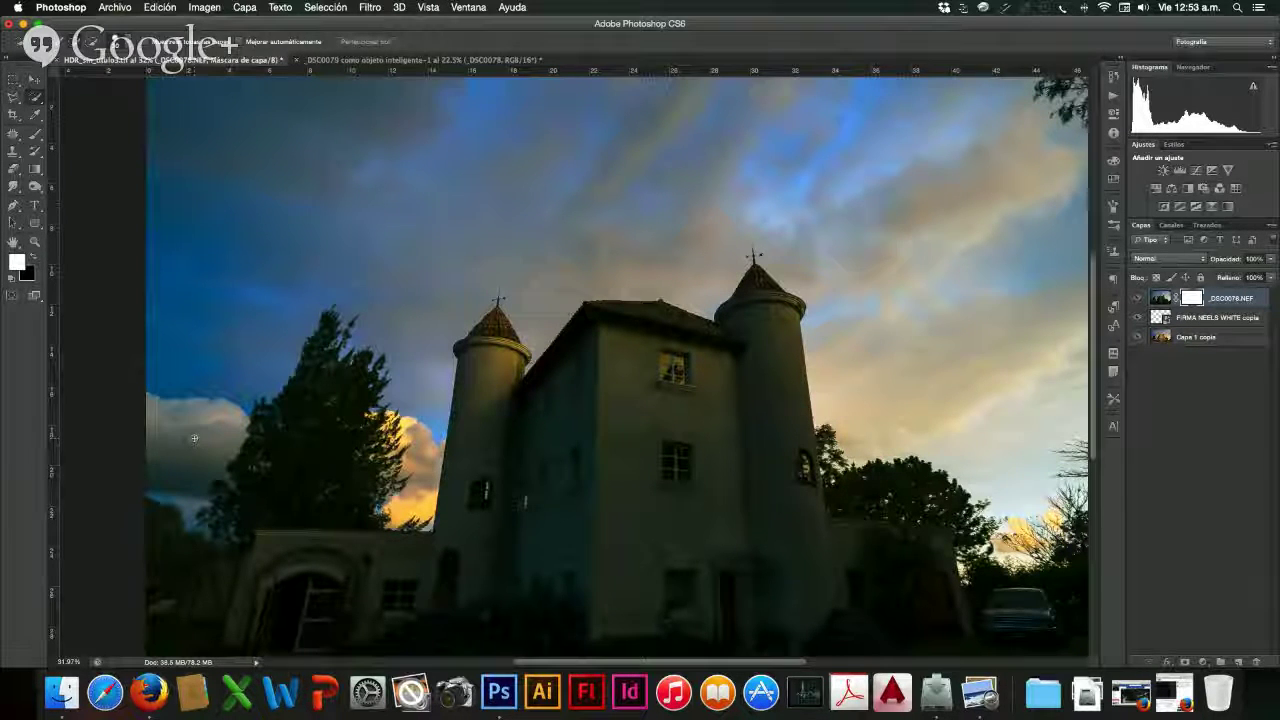
key(super+z)
key(super+z)
key(super+z)
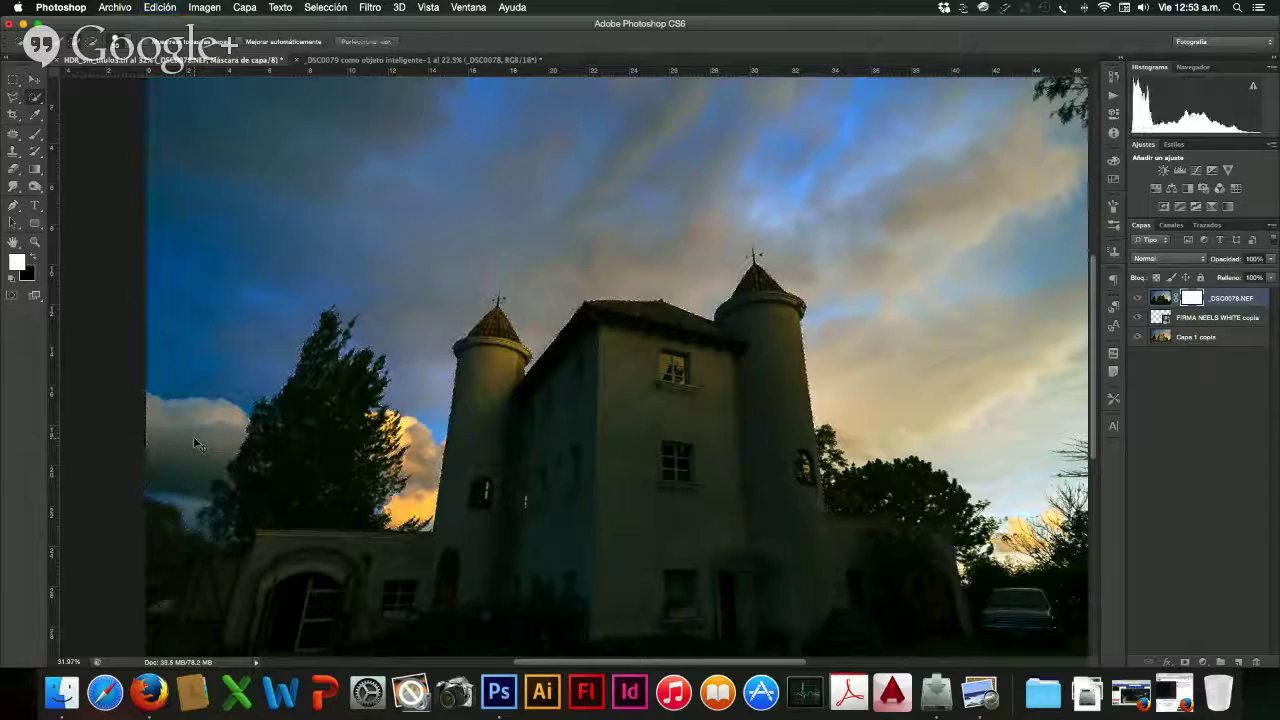
key(super+z)
key(super+z)
key(super+z)
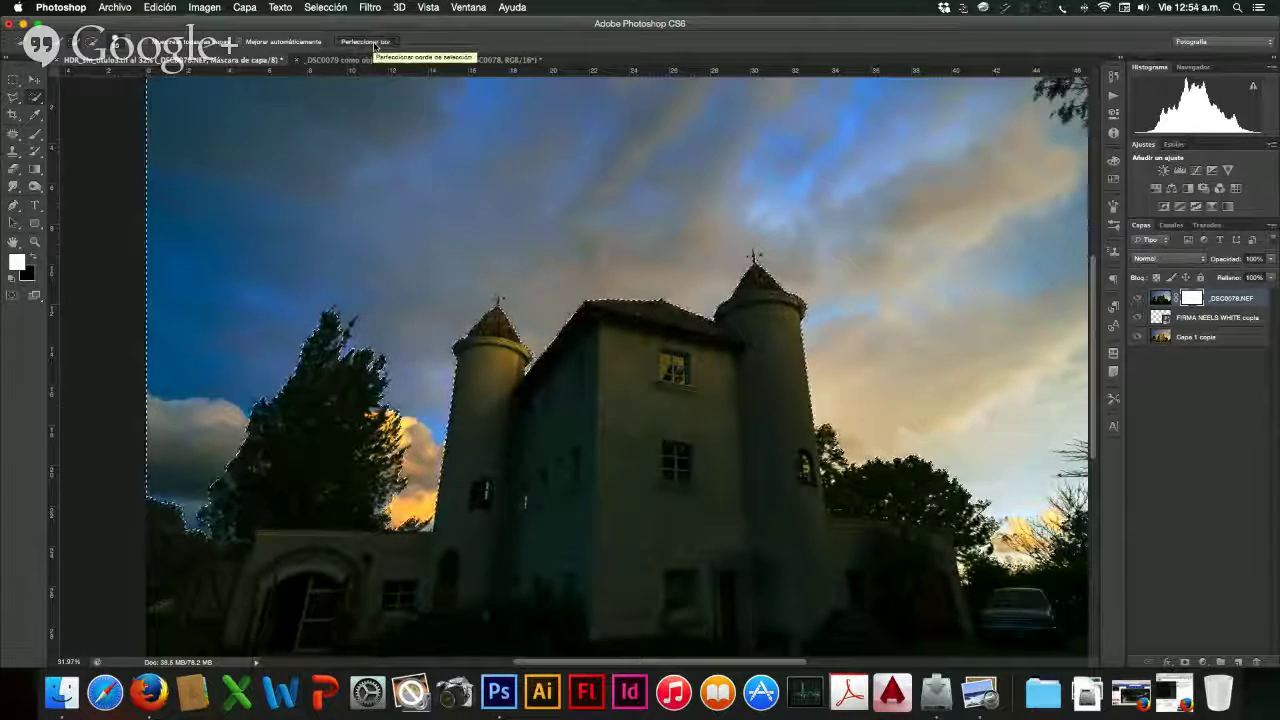
- Refine the sky selection's edge with smoothing 5, a radius of about 1.5 px and Smart Radius (Radio inteligente) enabled
key(super+alt+r)
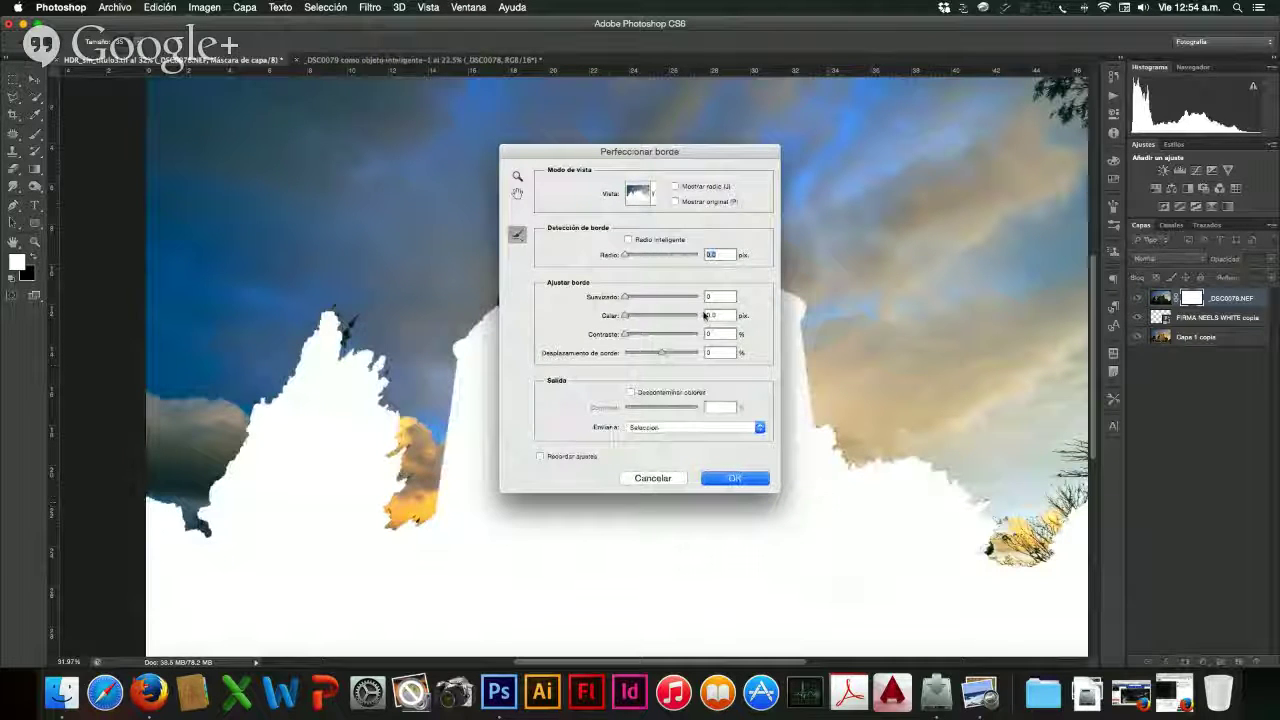
drag(662, 160, 651, 226)
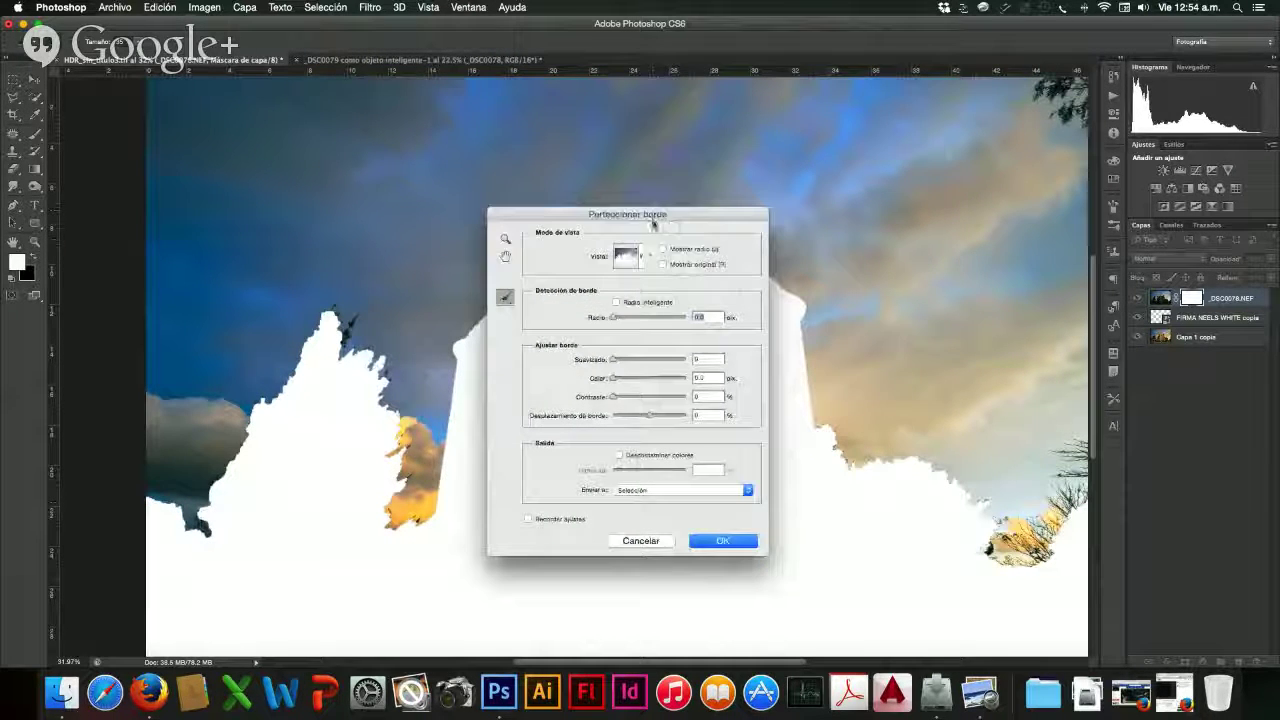
click(646, 360)
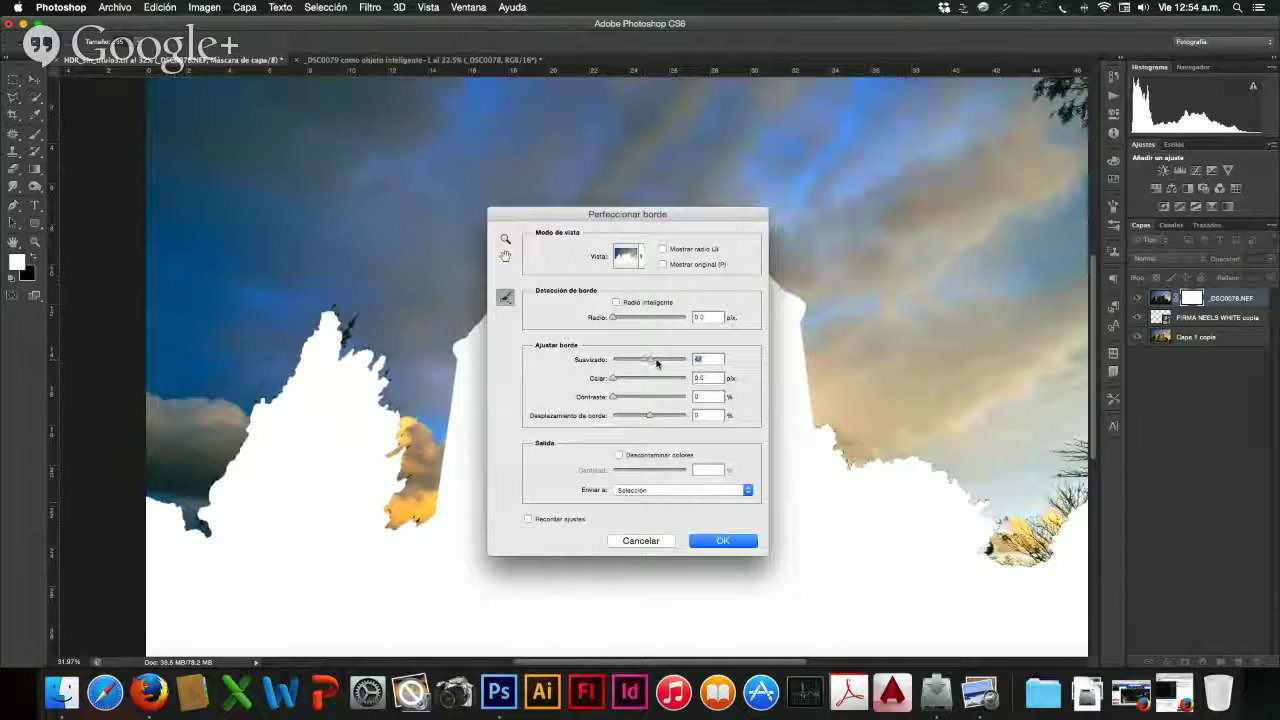
drag(646, 363, 617, 363)
drag(614, 317, 637, 319)
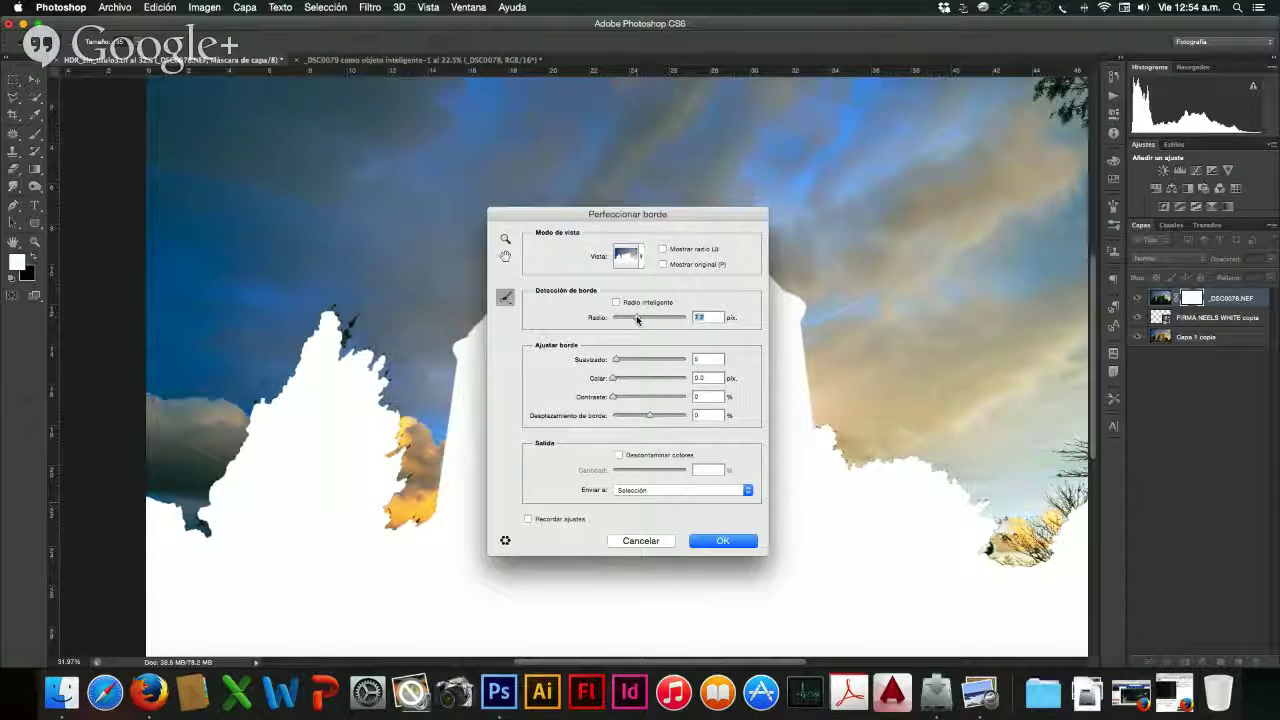
drag(637, 319, 618, 317)
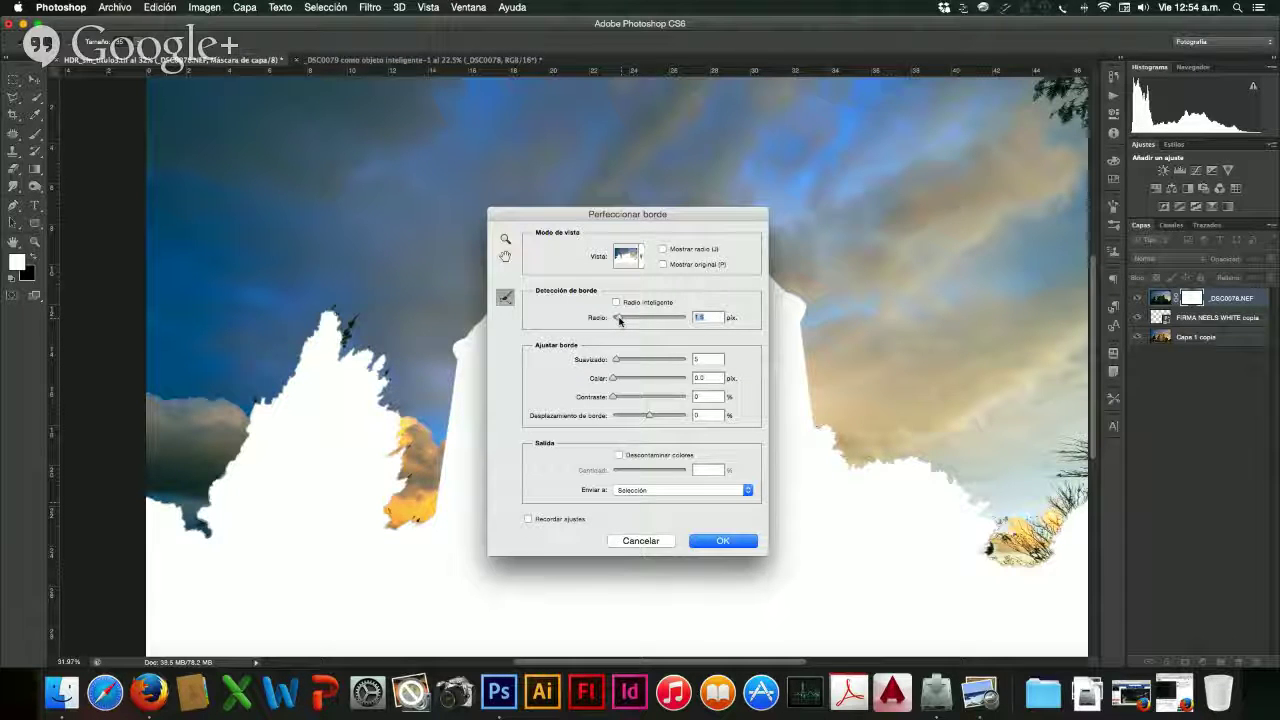
click(616, 302)
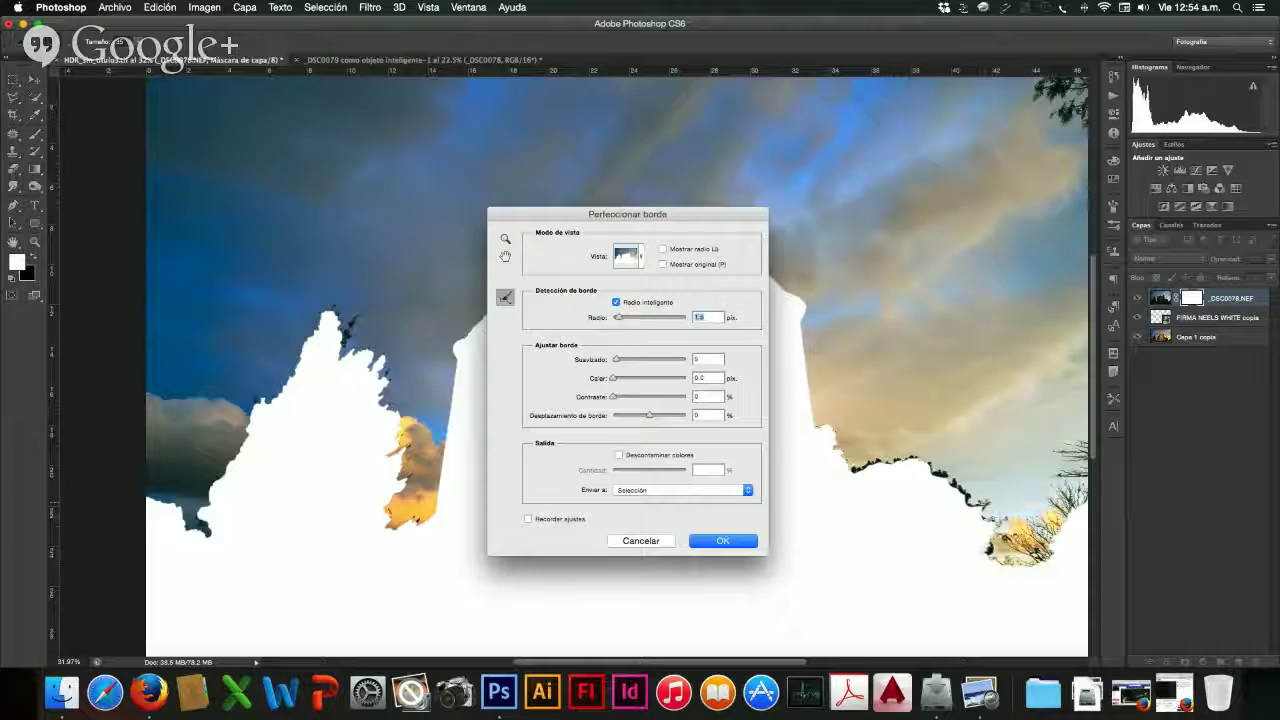
- Brush over the foliage edges of the bushes and the large tree with the Refine Radius tool to refine the sky selection
drag(997, 534, 976, 528)
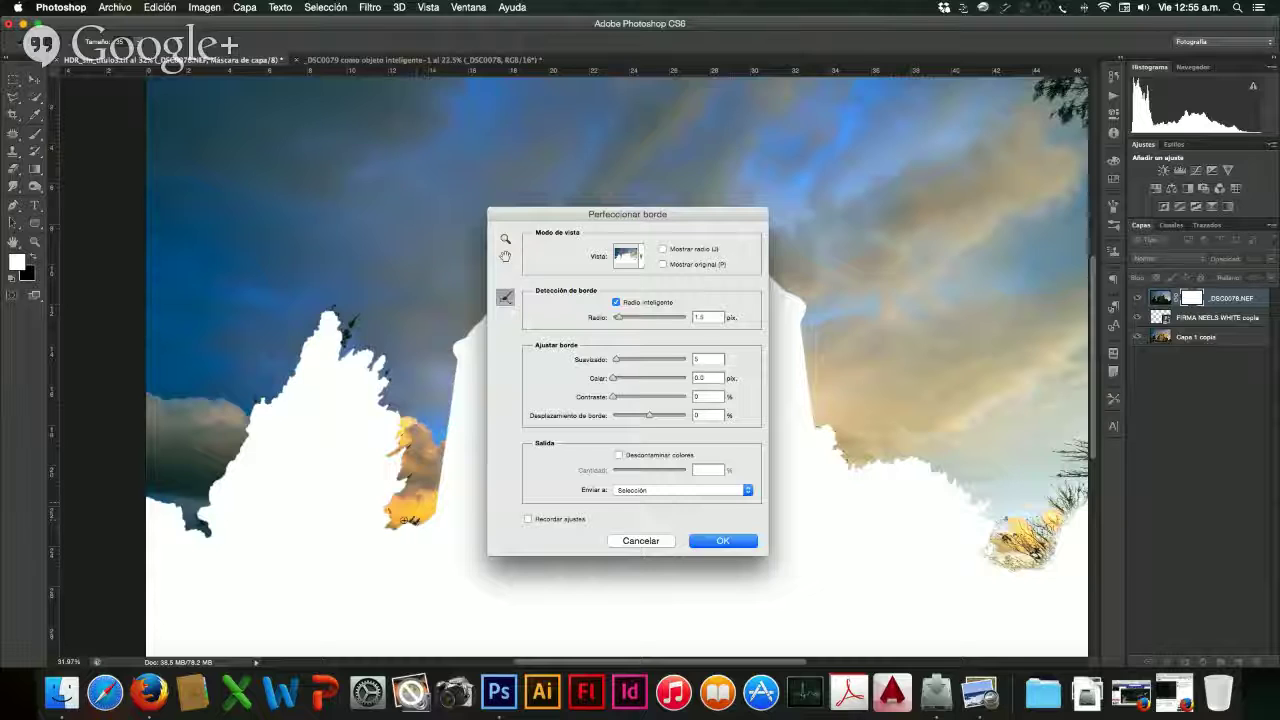
mouse_move(391, 527)
mouse_down()
mouse_move(403, 475)
mouse_move(404, 444)
mouse_move(392, 454)
mouse_move(402, 417)
mouse_move(378, 403)
mouse_move(381, 359)
mouse_move(323, 316)
mouse_up()
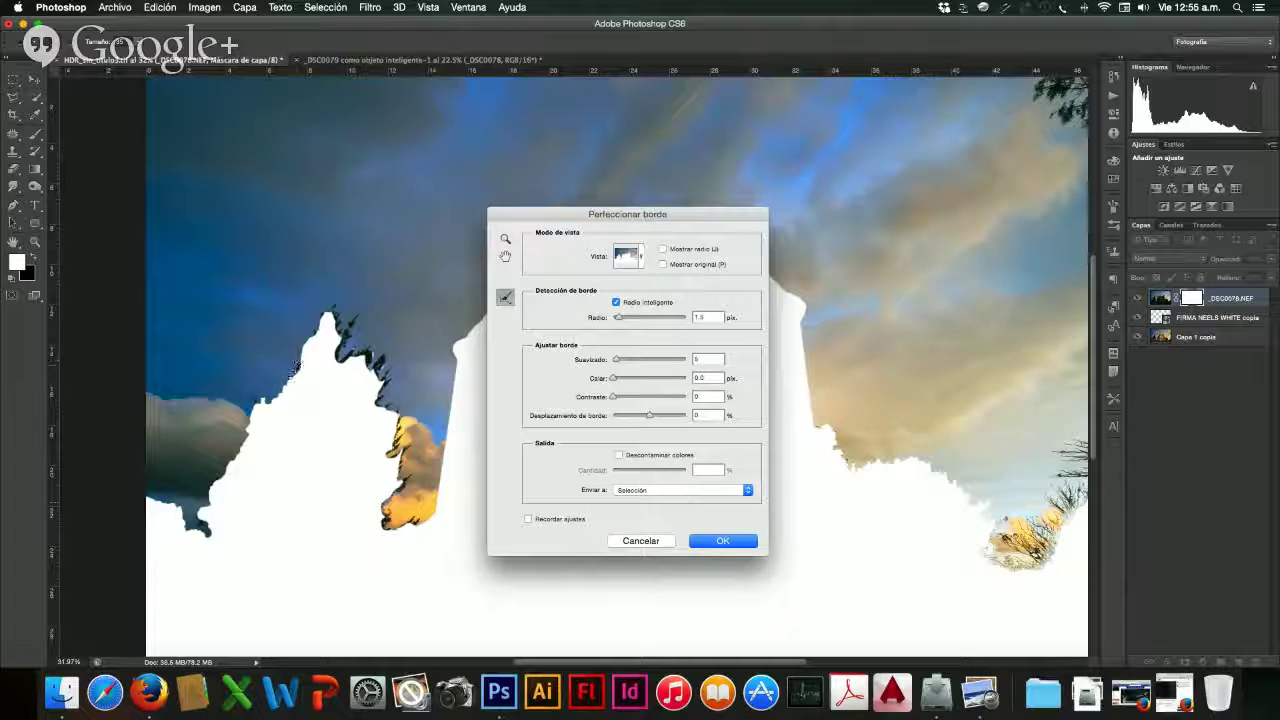
mouse_move(274, 396)
mouse_down()
mouse_move(258, 400)
mouse_move(206, 534)
mouse_move(158, 502)
mouse_move(182, 480)
mouse_up()
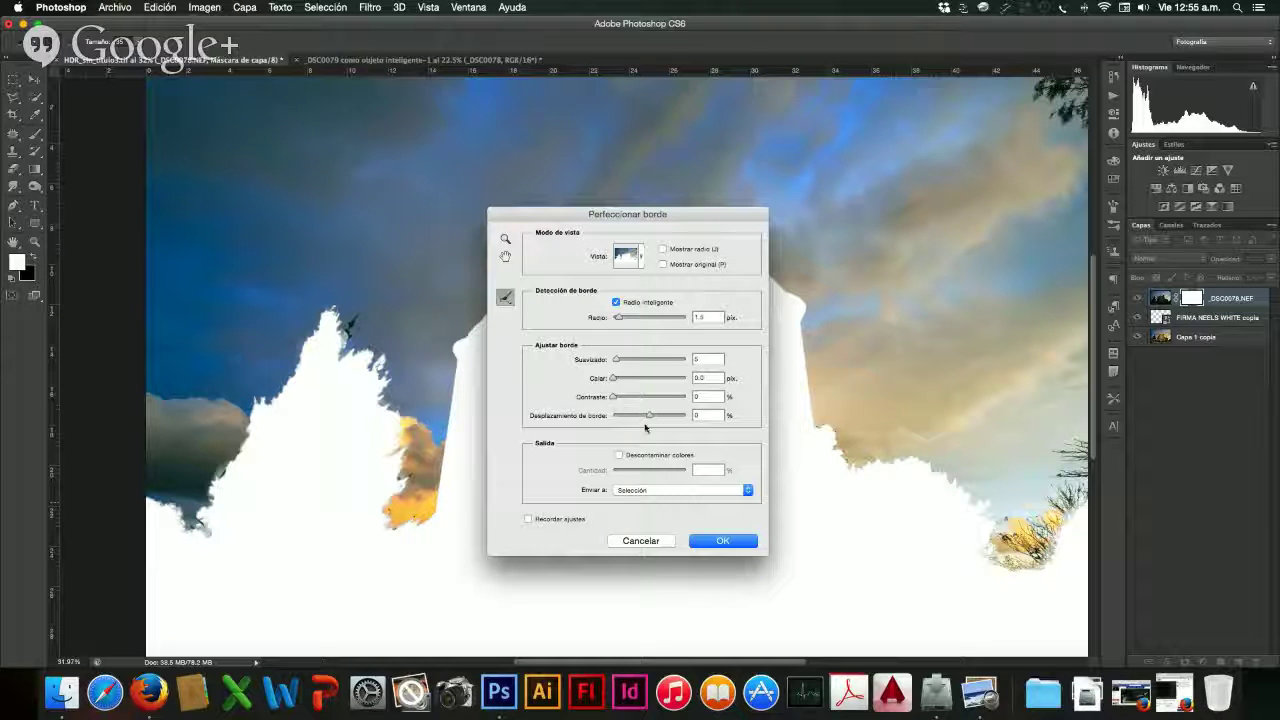
- Shift the sky selection's edge to +27%, raise its contrast, and apply the edge refinement
mouse_move(641, 421)
mouse_down()
mouse_move(630, 421)
mouse_move(654, 418)
mouse_up()
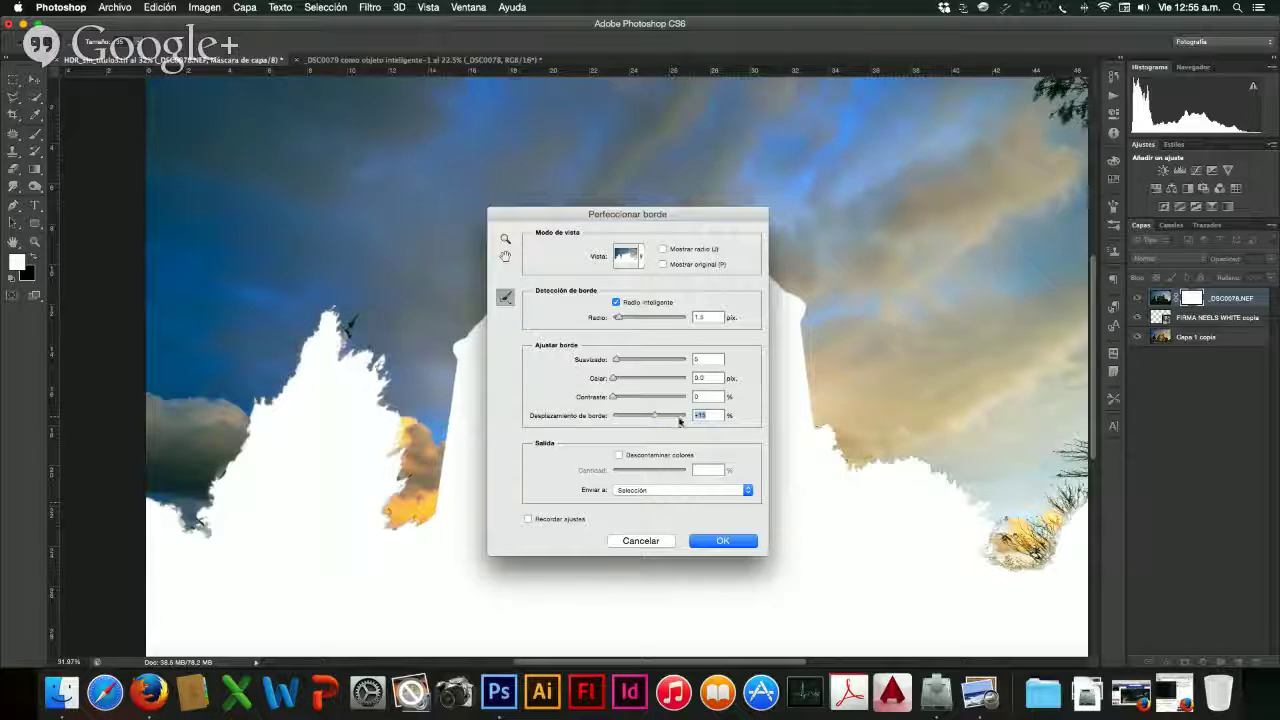
click(660, 420)
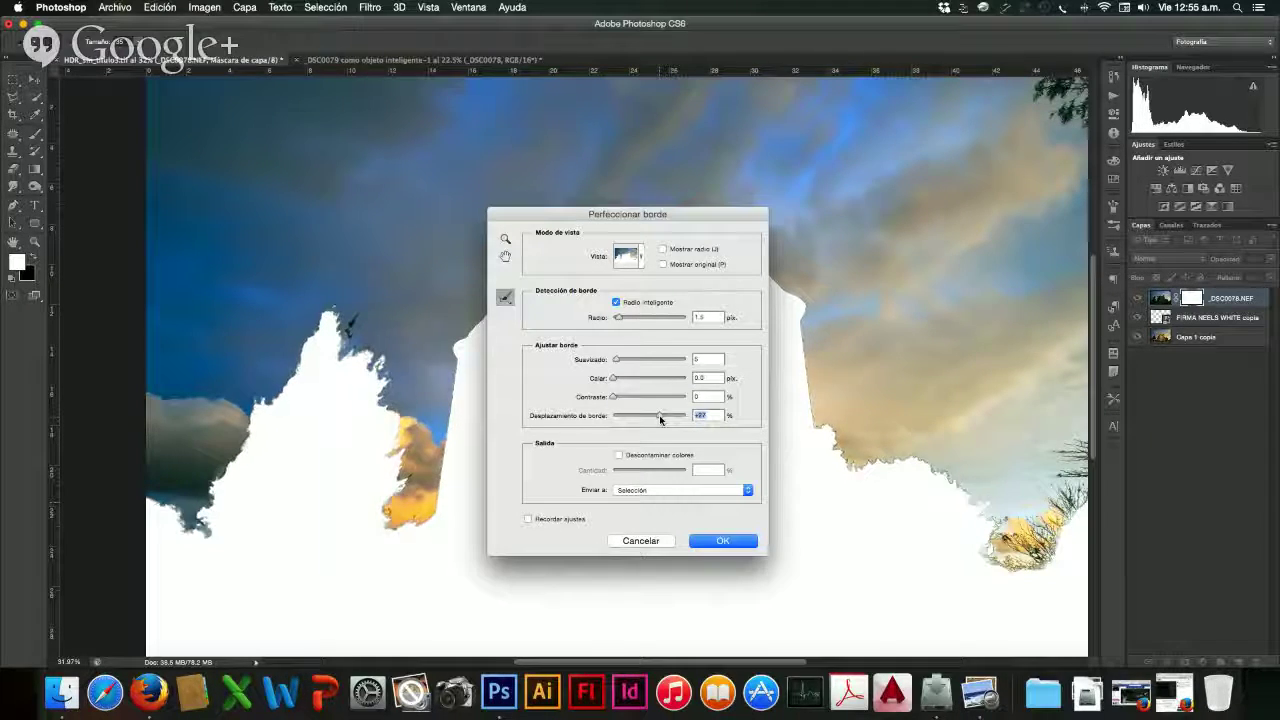
click(648, 396)
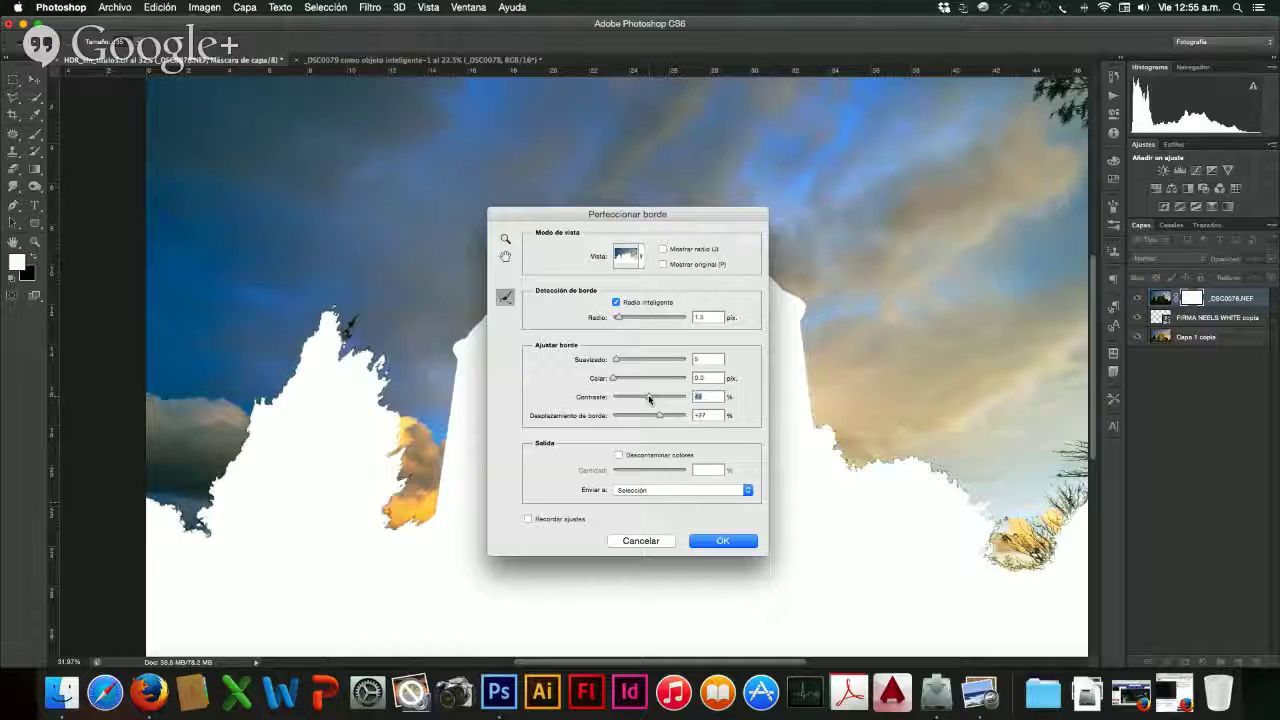
key(shift+Down)
key(shift+Down)
key(shift+Down)
key(Down)
key(Down)
key(Down)
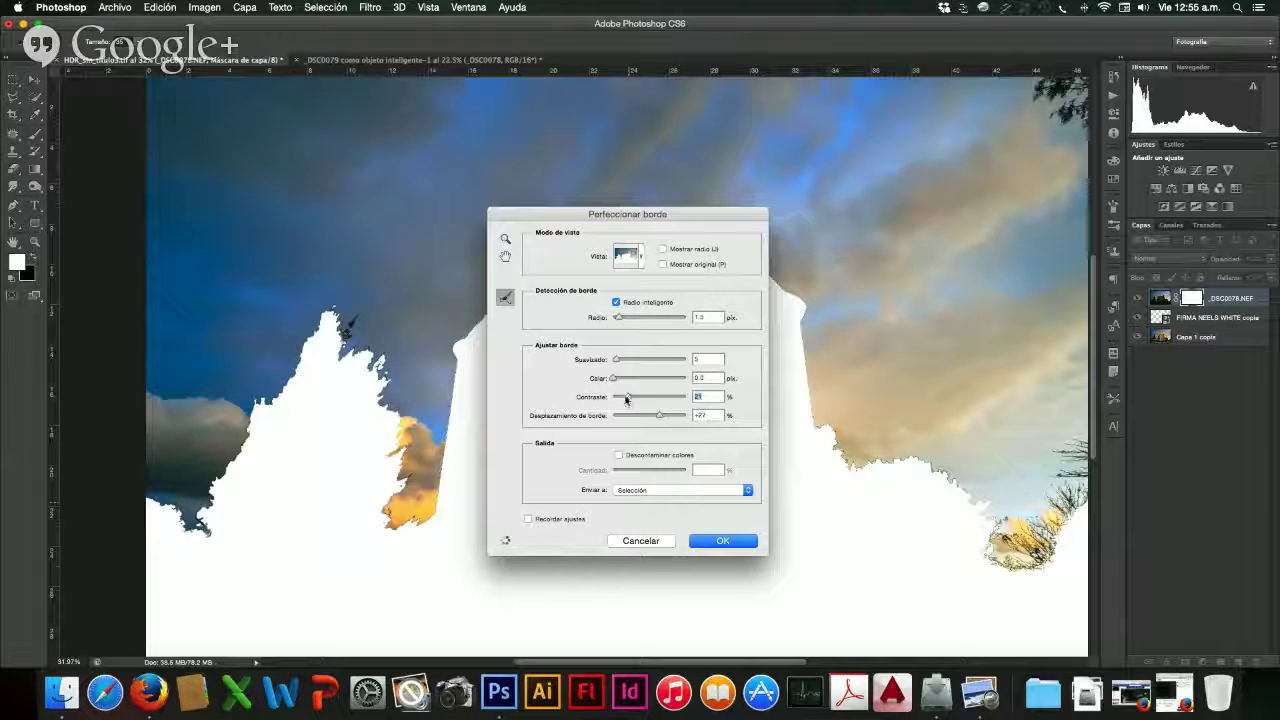
click(657, 397)
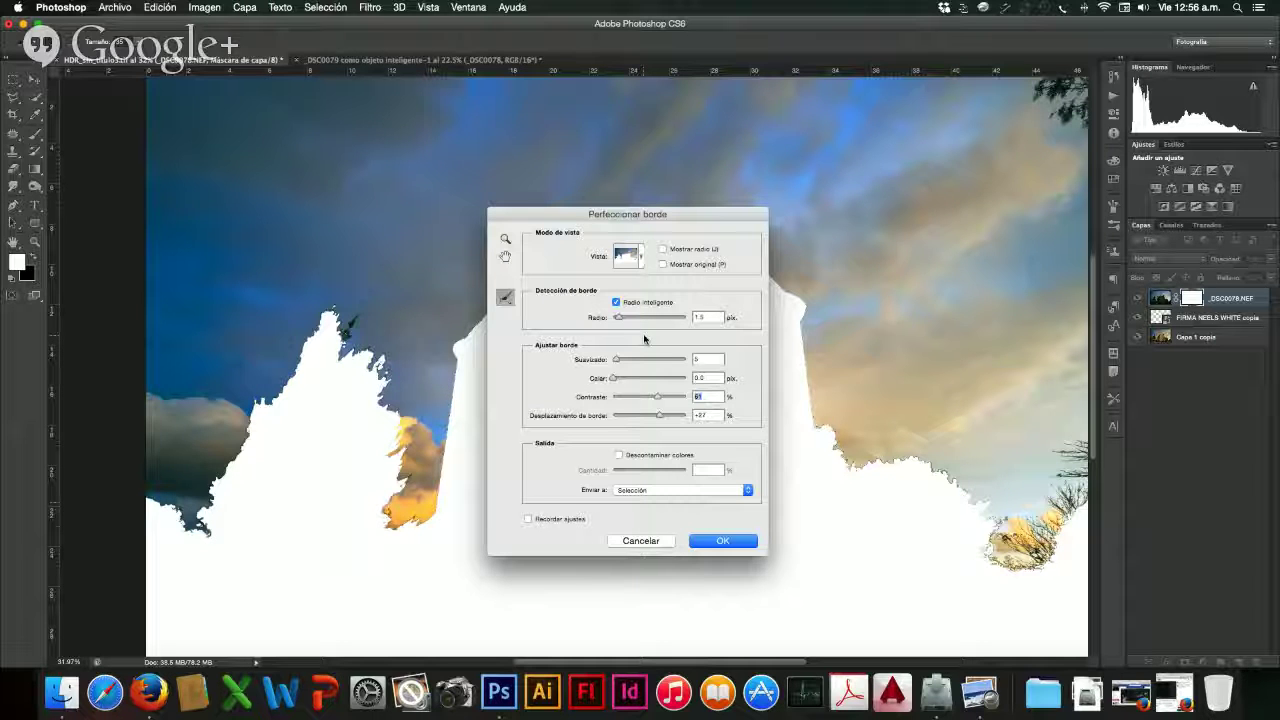
click(716, 542)
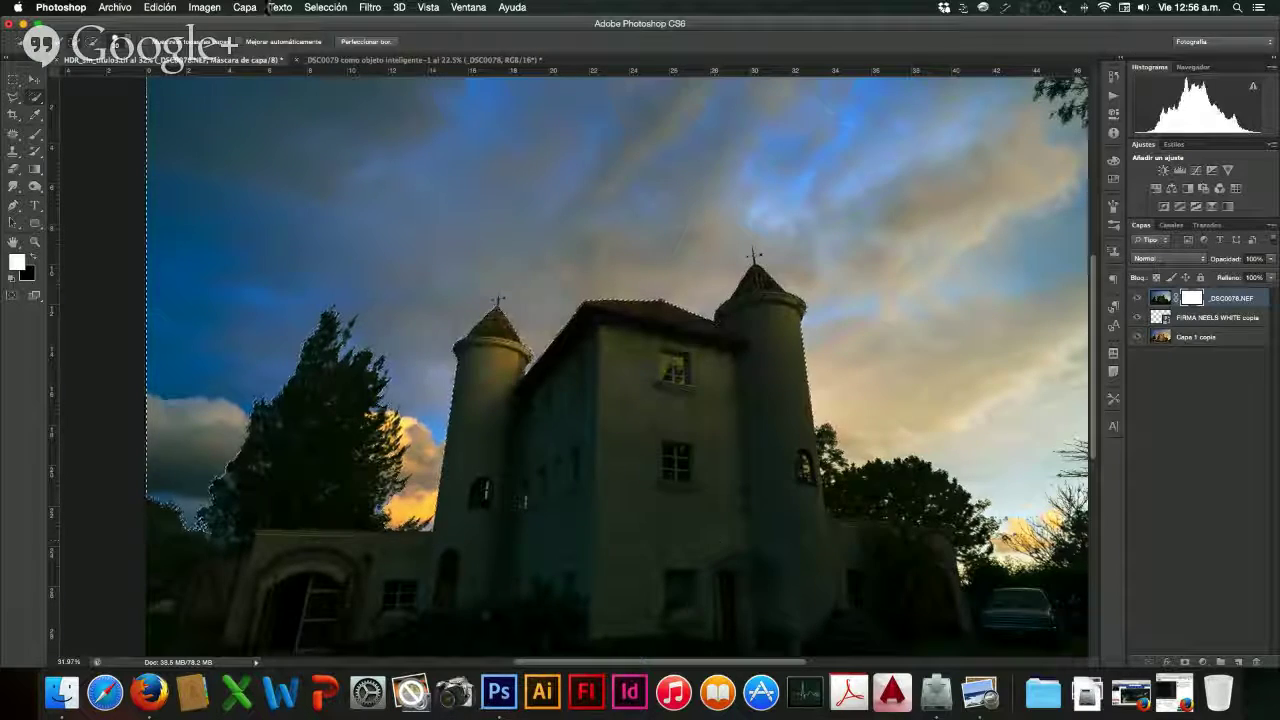
- Refine the sky selection again, brushing the large tree's edge beside the orange cloud and shifting the edge to +71%
click(360, 43)
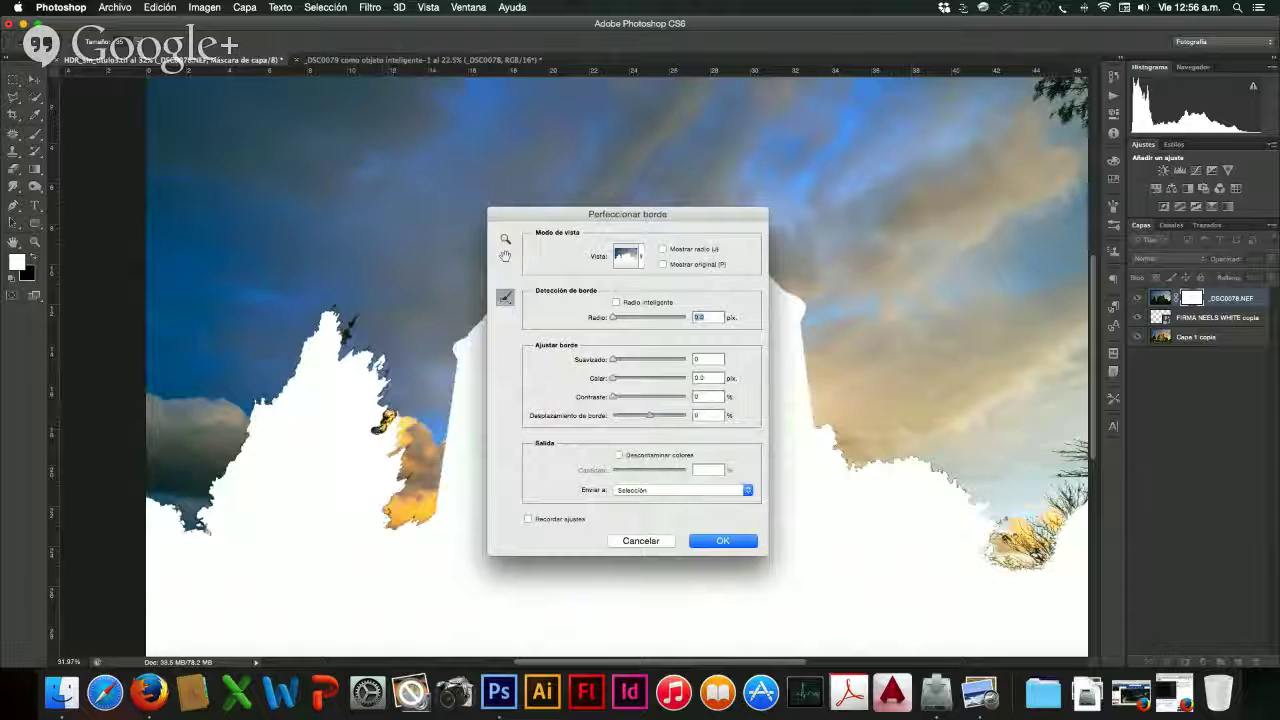
drag(385, 416, 384, 382)
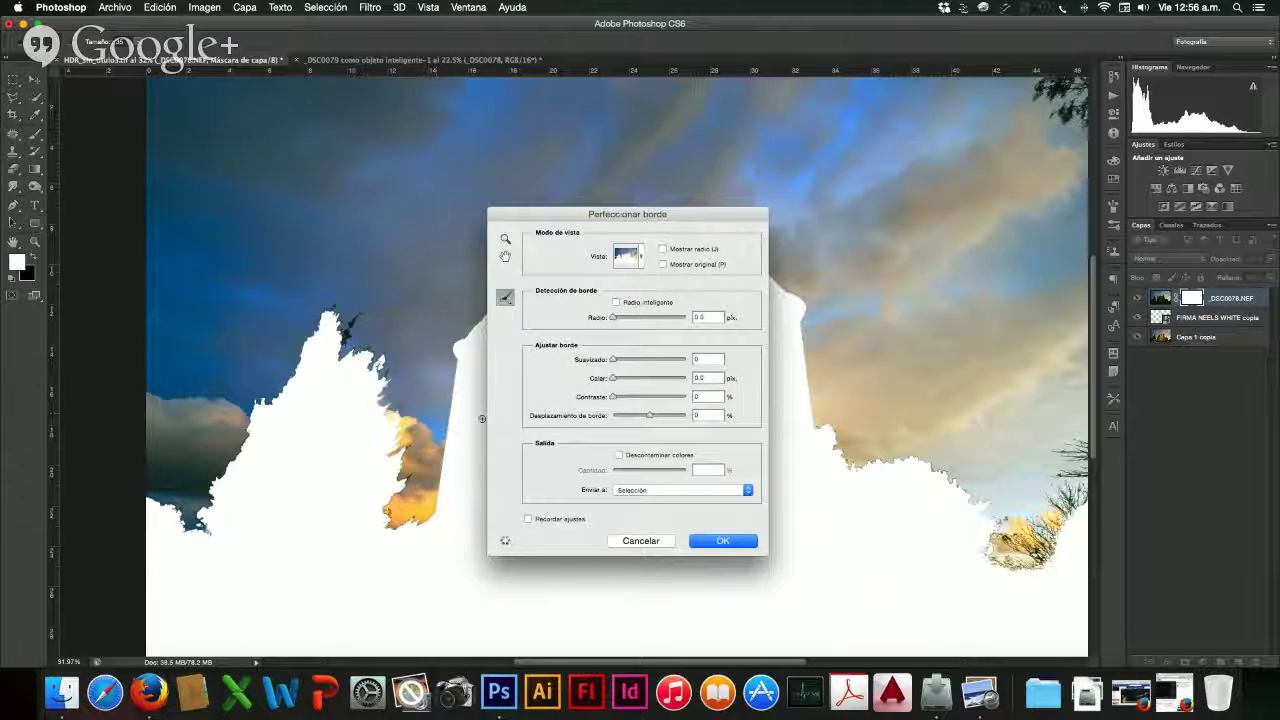
drag(382, 430, 384, 420)
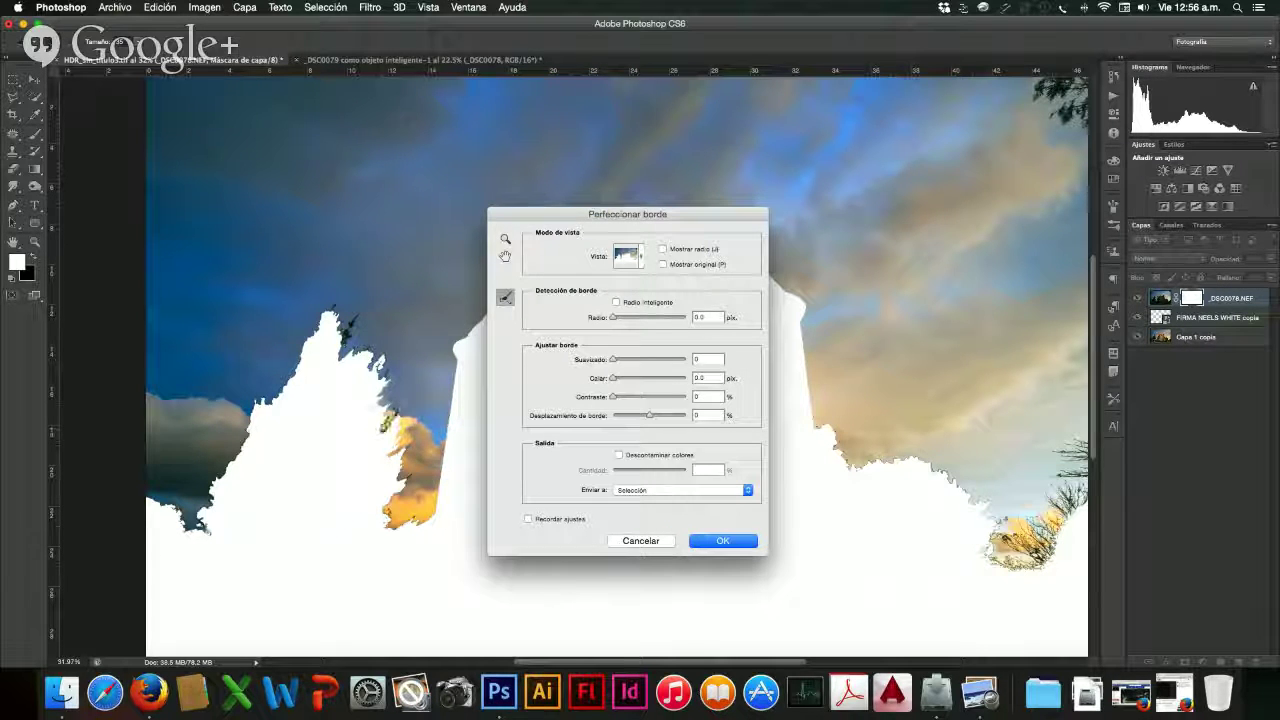
drag(612, 416, 677, 416)
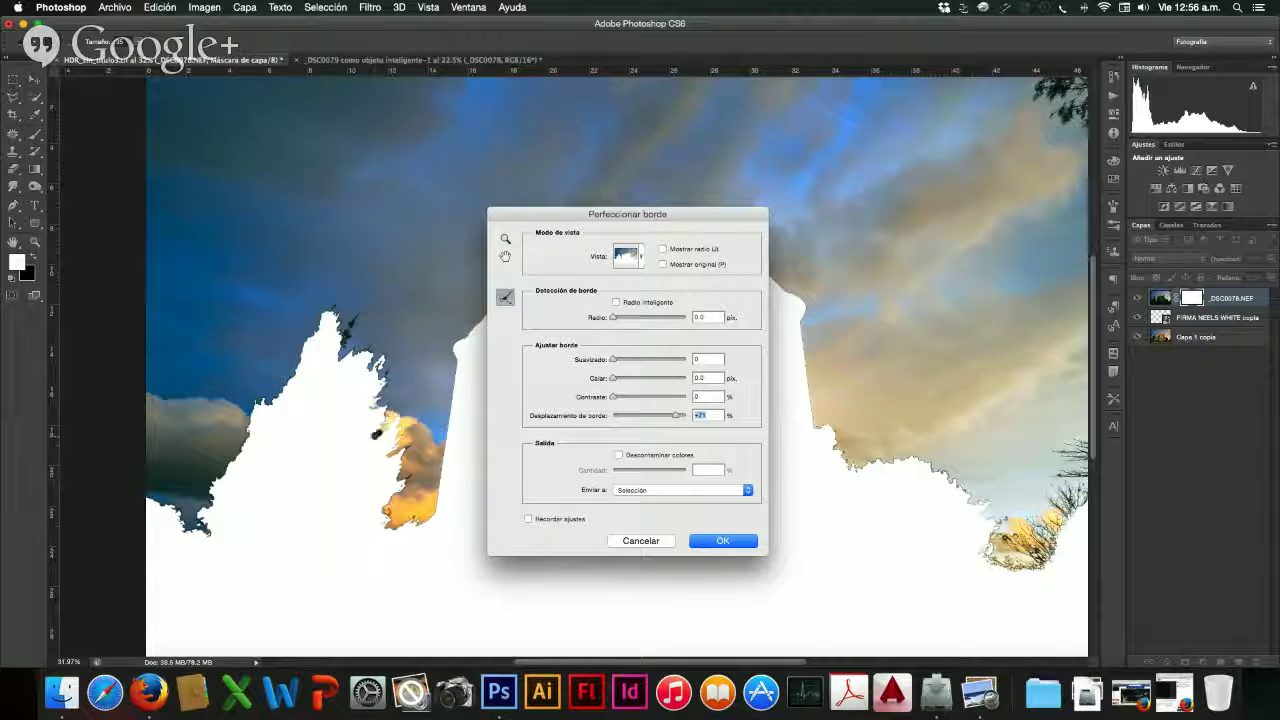
click(396, 408)
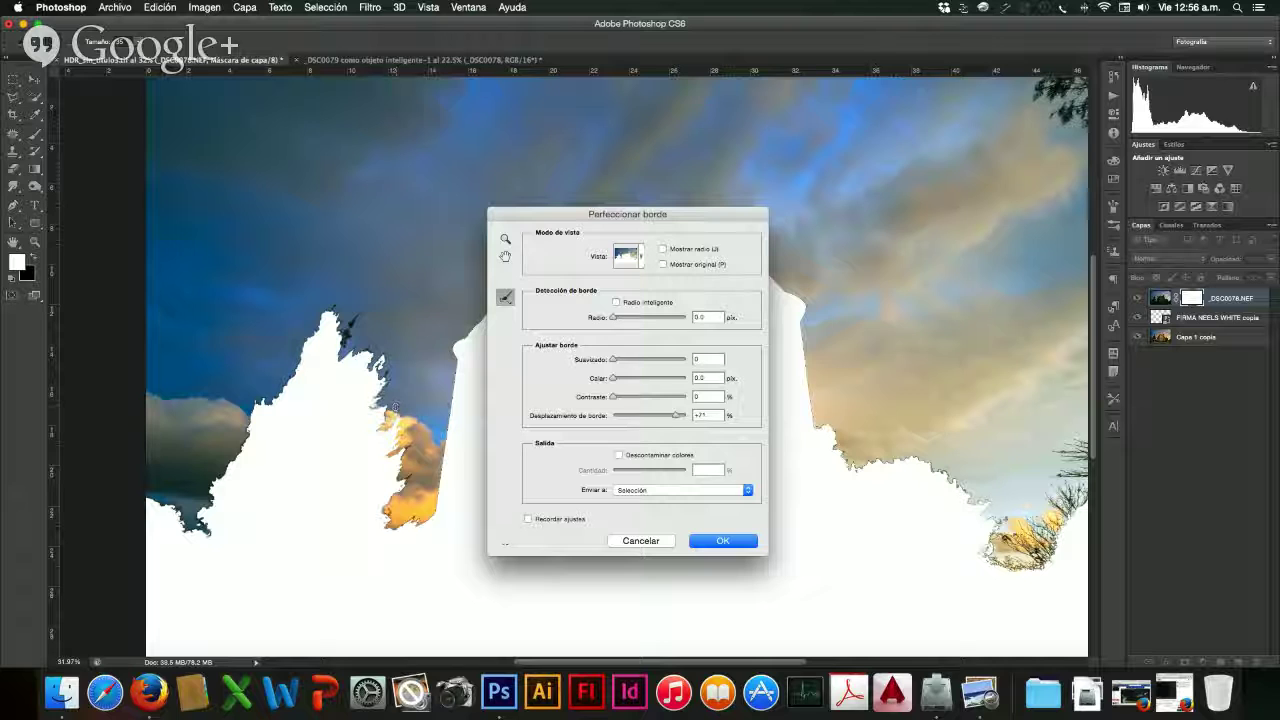
- Output the refined sky selection to a new layer (Nueva capa) and apply the refinement
drag(590, 214, 714, 348)
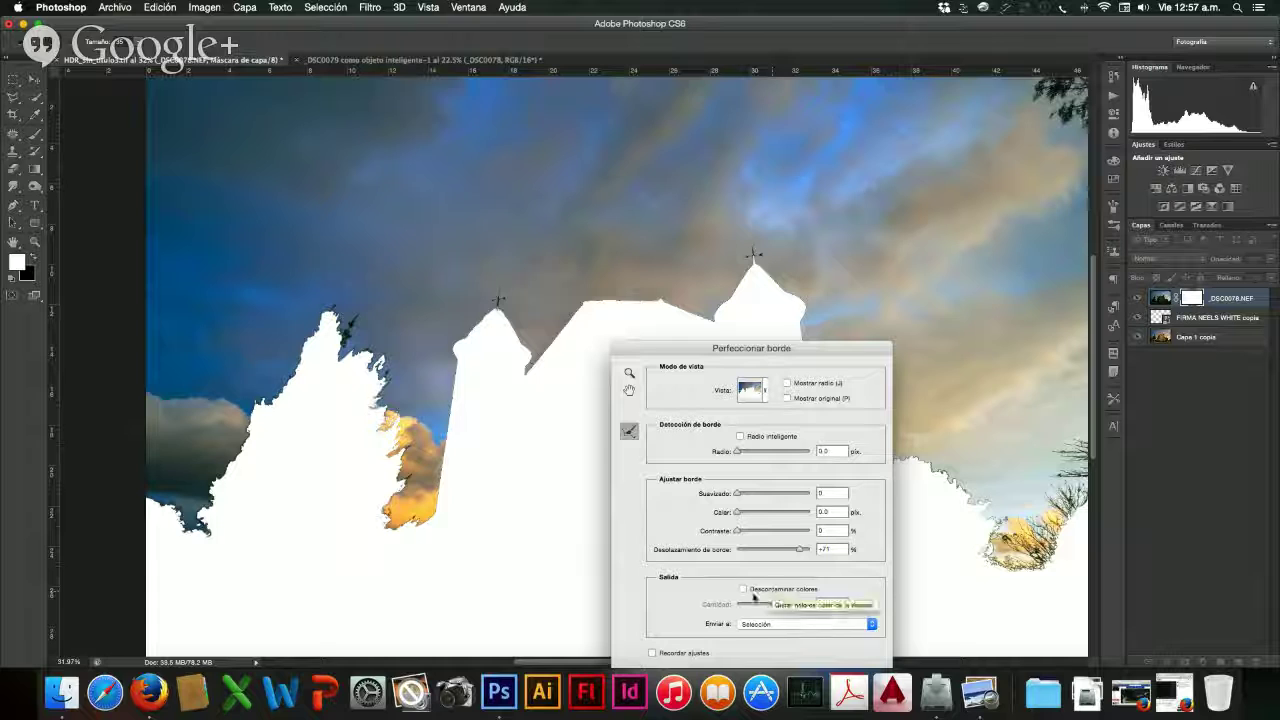
click(787, 626)
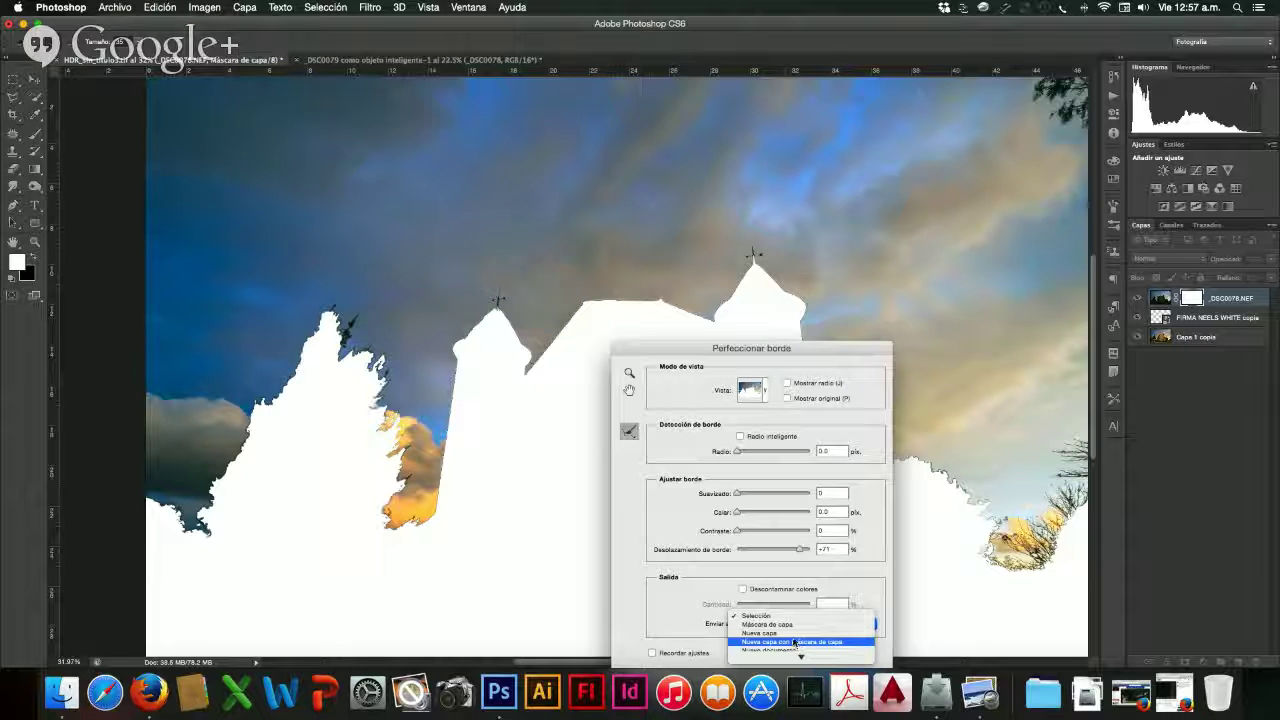
click(760, 633)
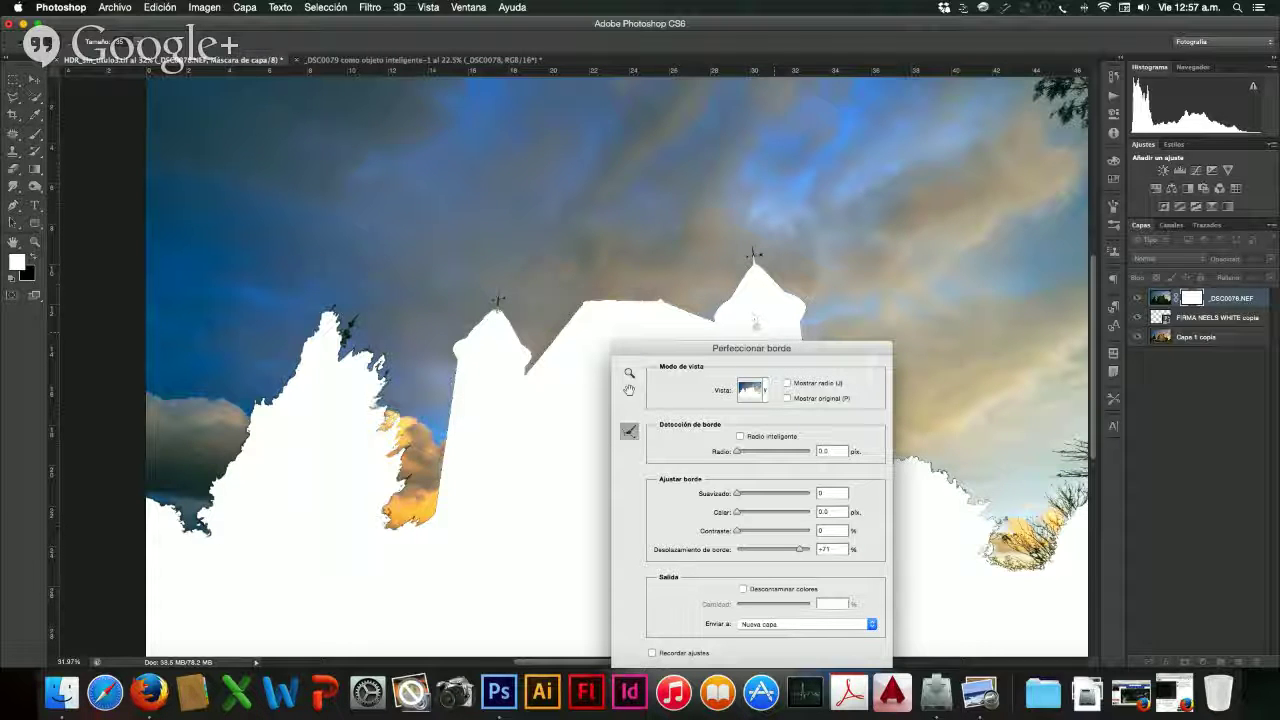
drag(700, 348, 569, 216)
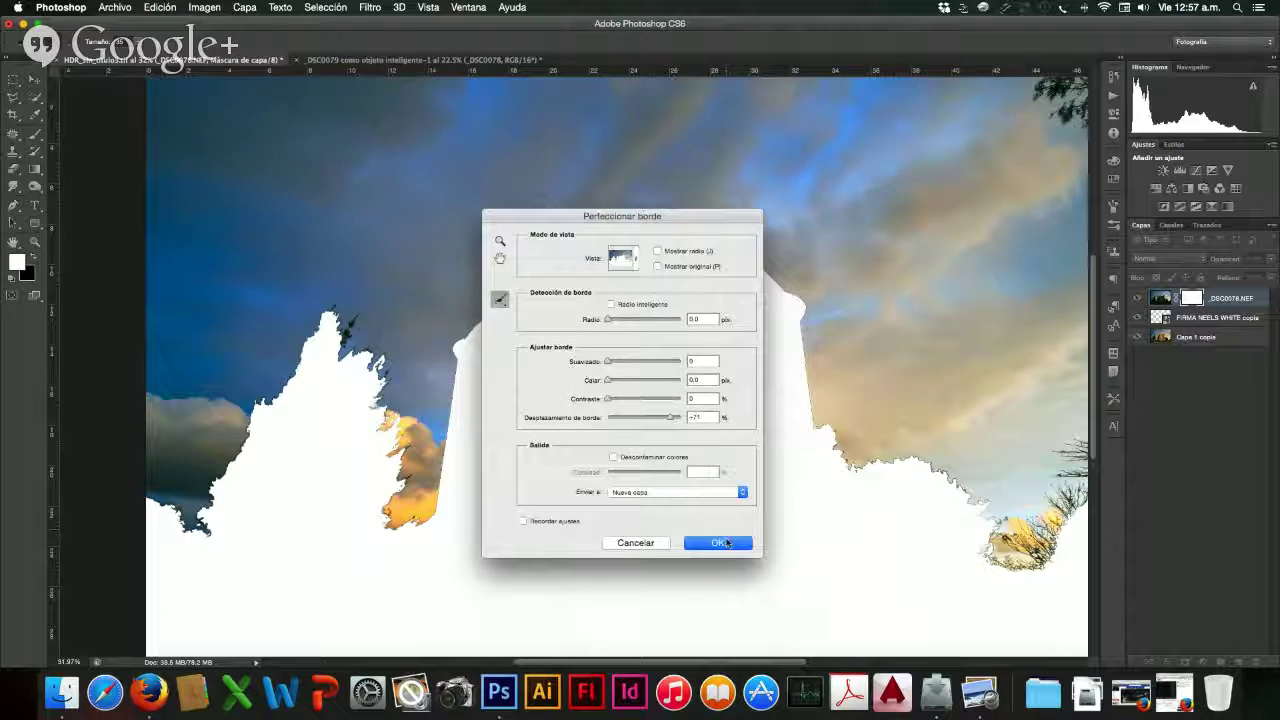
click(718, 543)
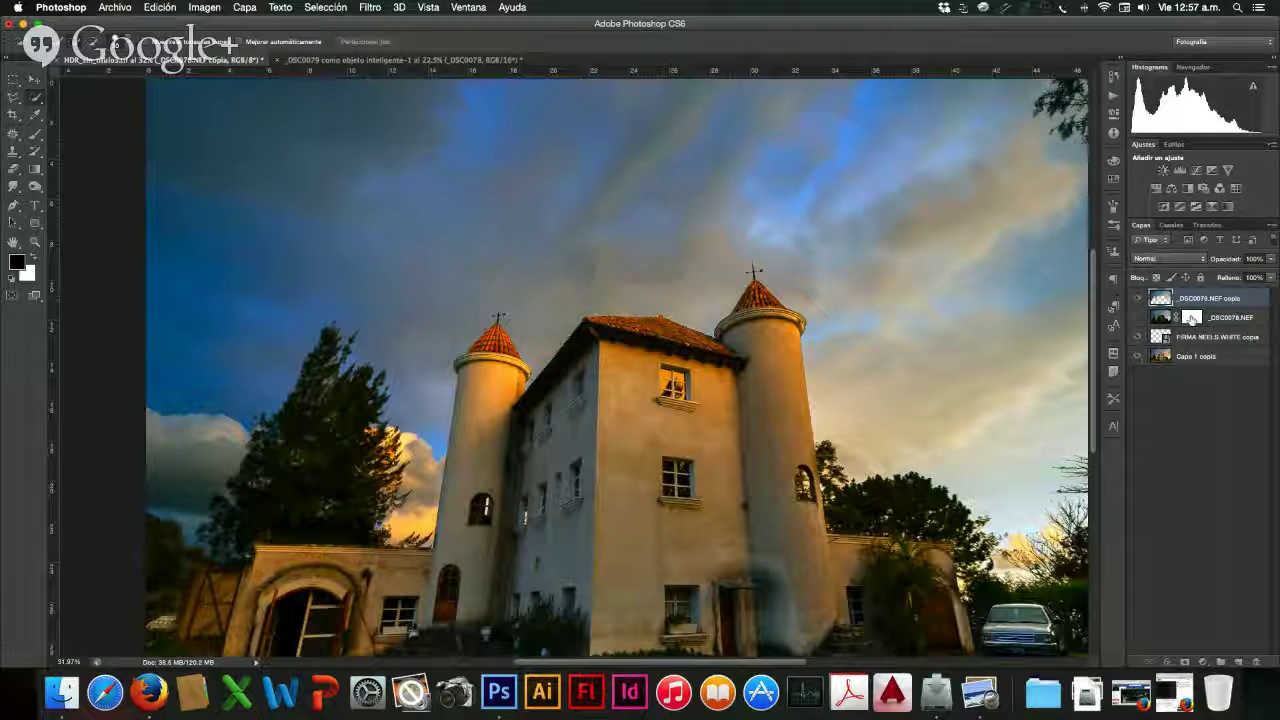
- Compare the extracted sky layer with the HDR sky and the _DSC0078.NEF layer by toggling layer visibility
click(1138, 316)
click(1140, 298)
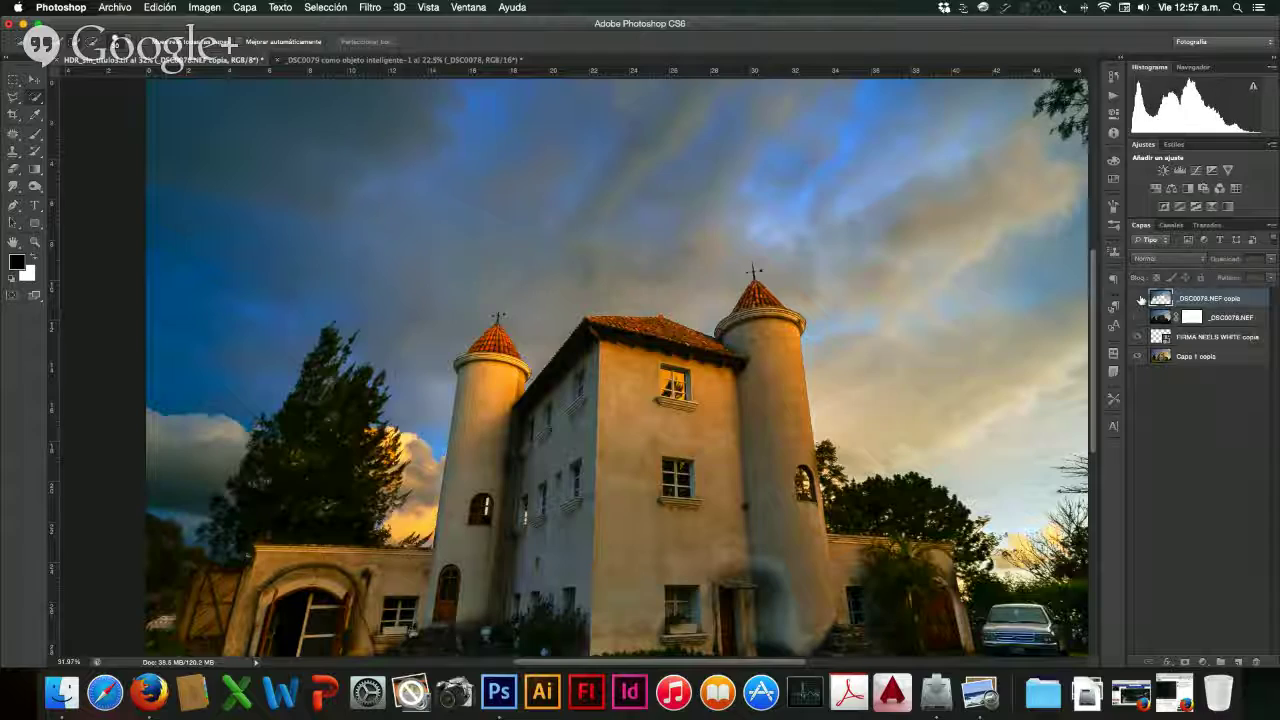
click(1140, 298)
click(1140, 298)
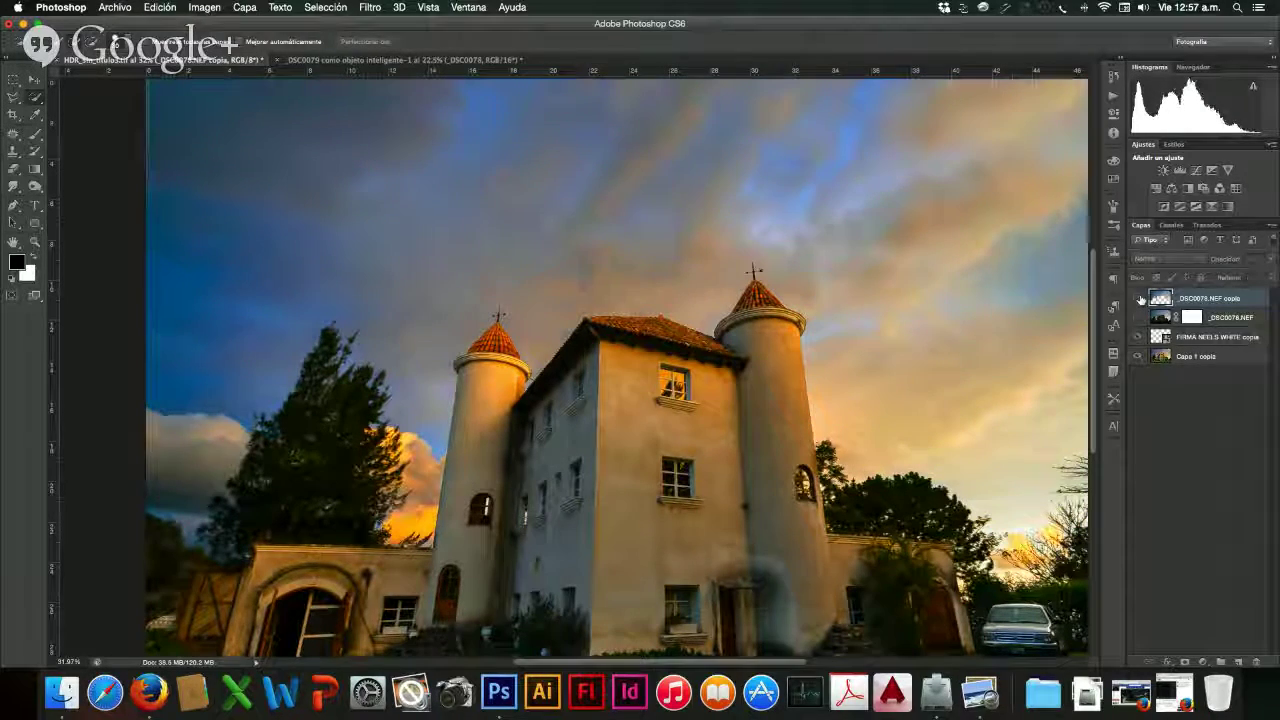
click(1140, 298)
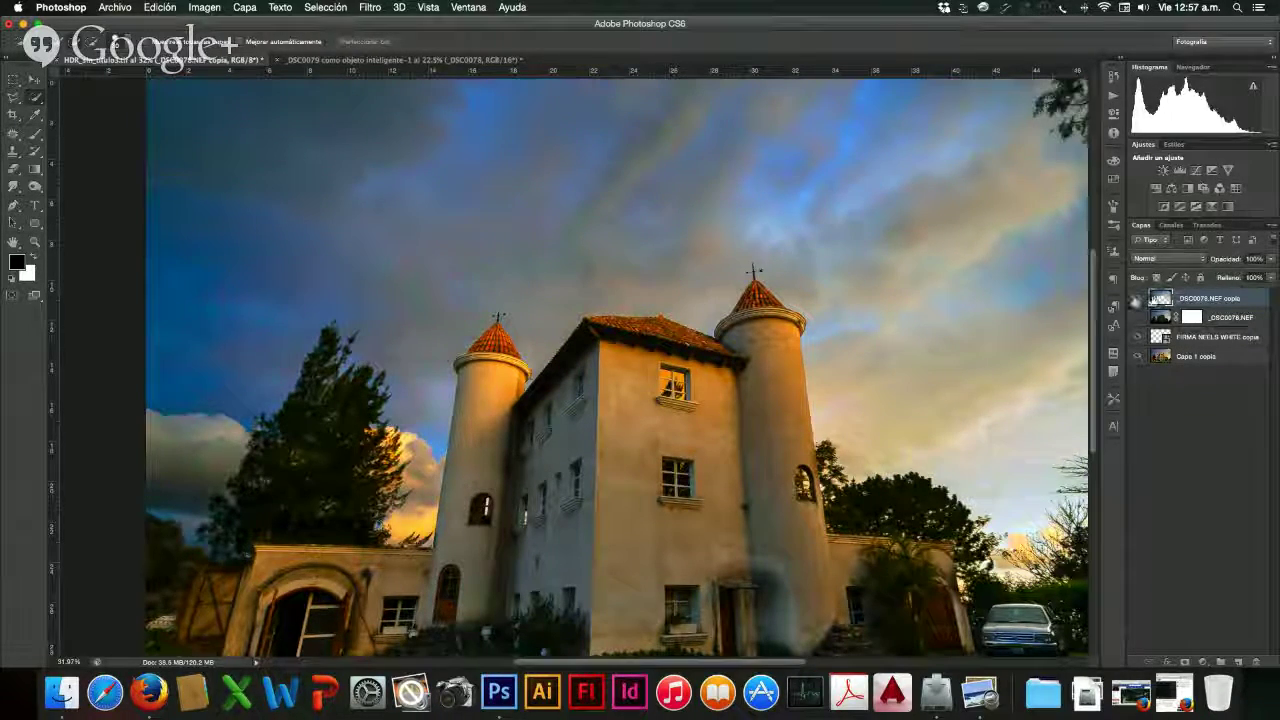
click(1136, 299)
click(1136, 299)
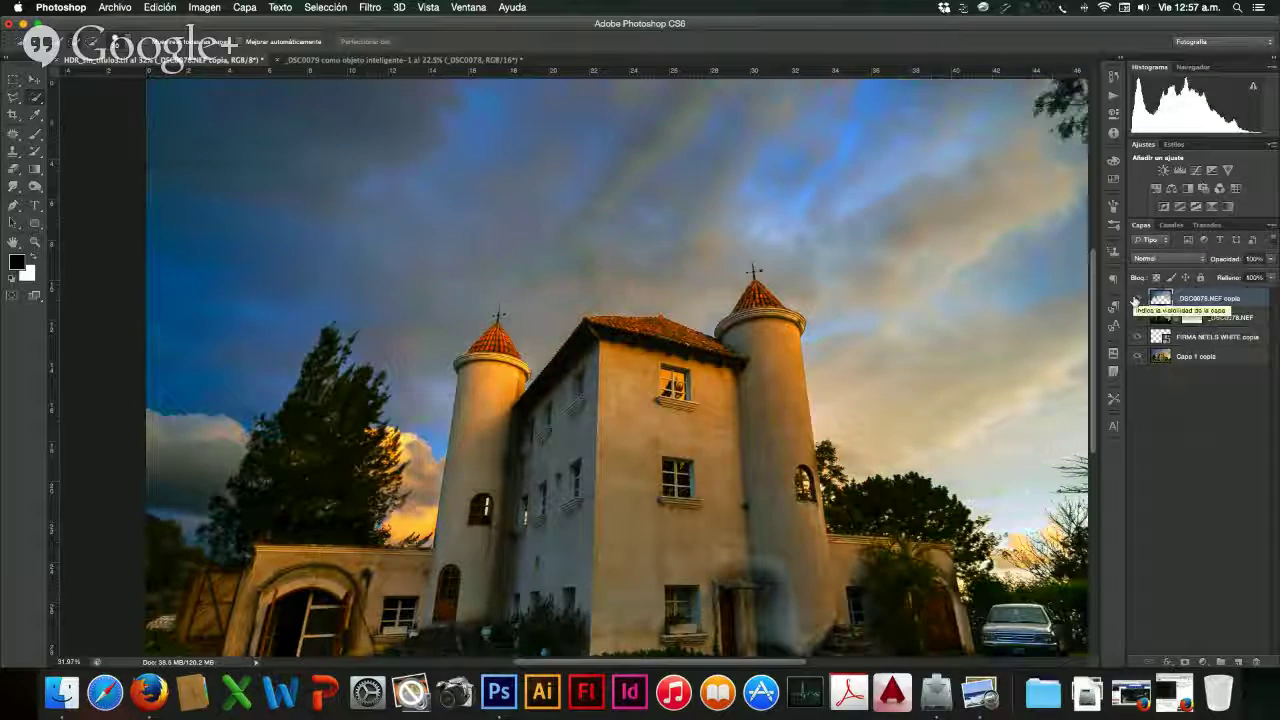
click(1135, 300)
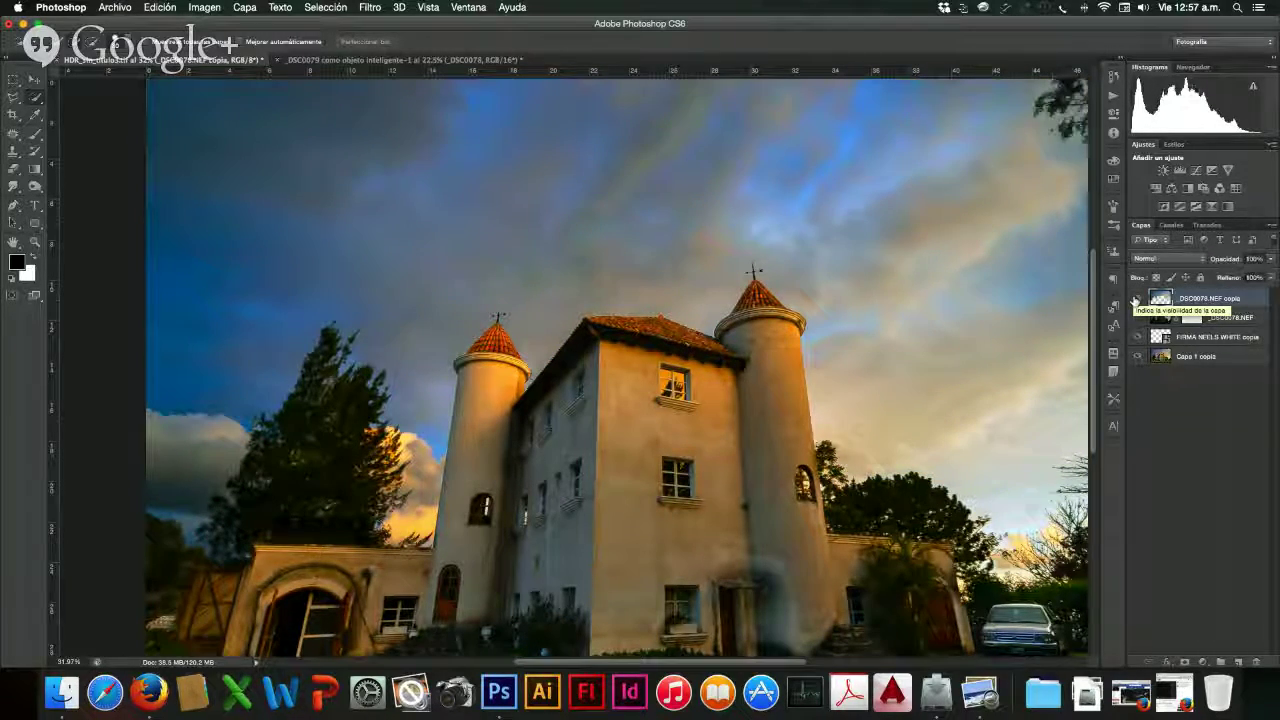
click(1136, 298)
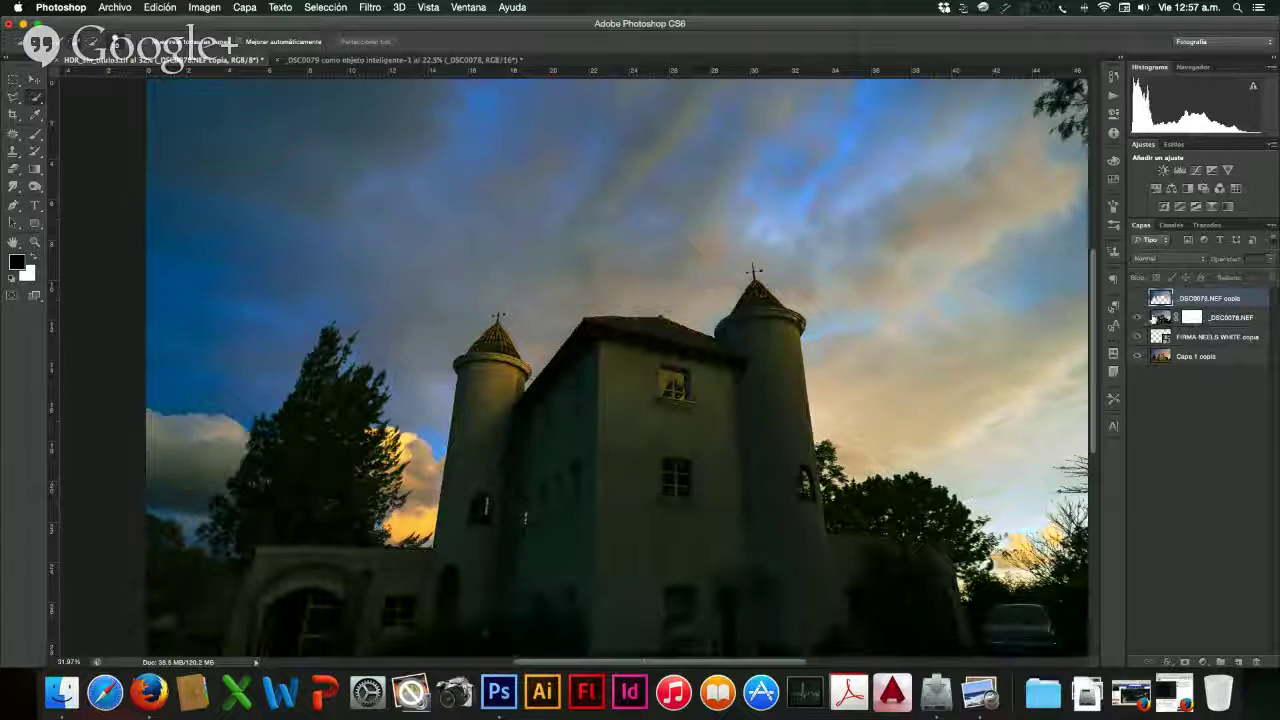
click(1138, 299)
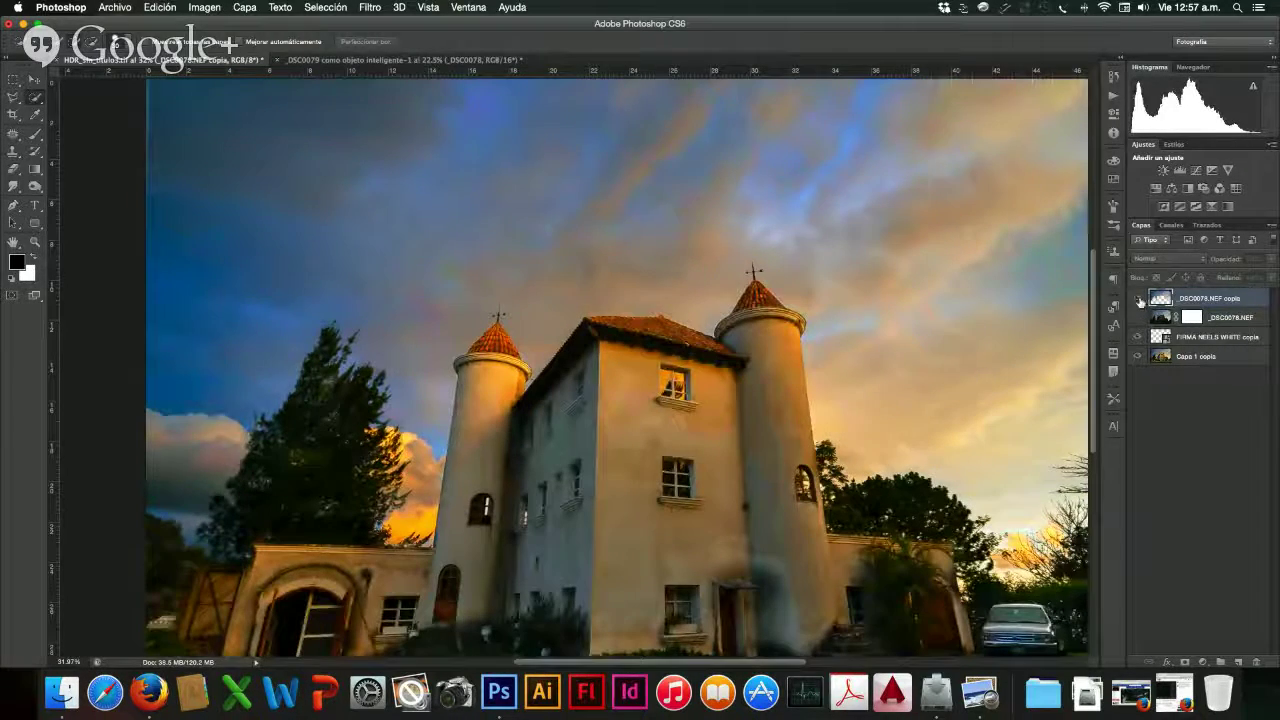
click(1139, 299)
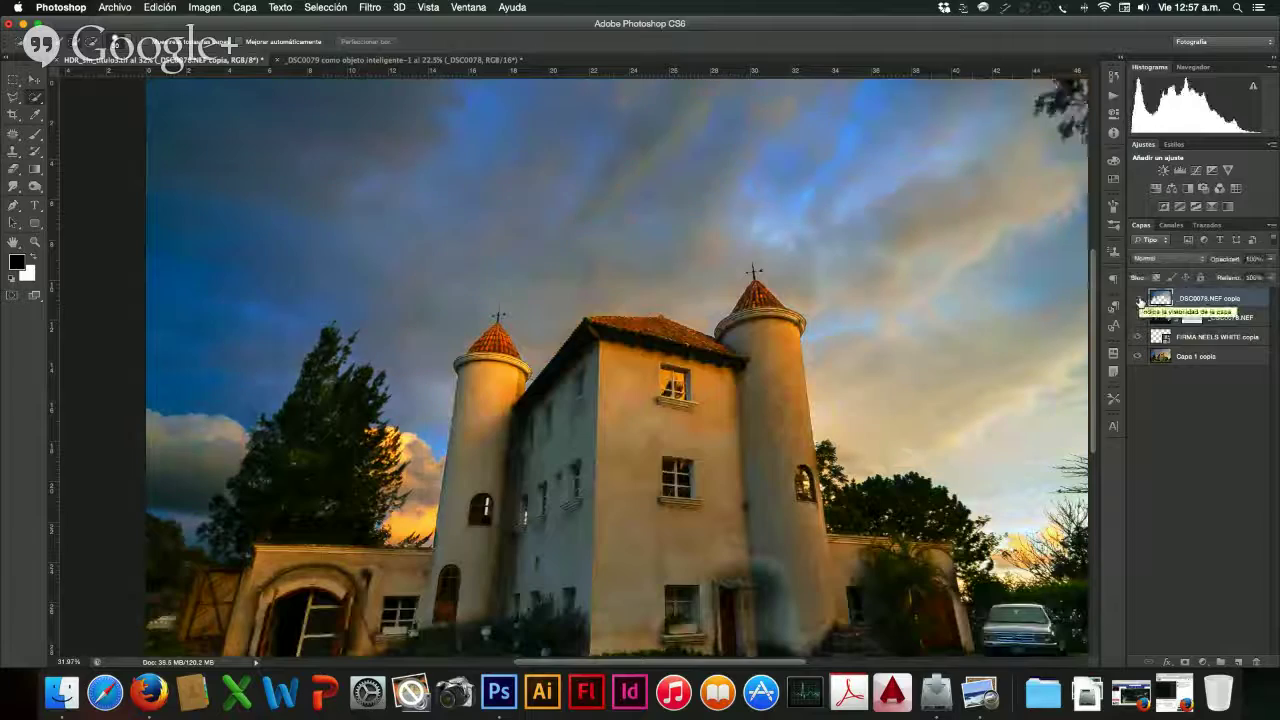
click(1139, 299)
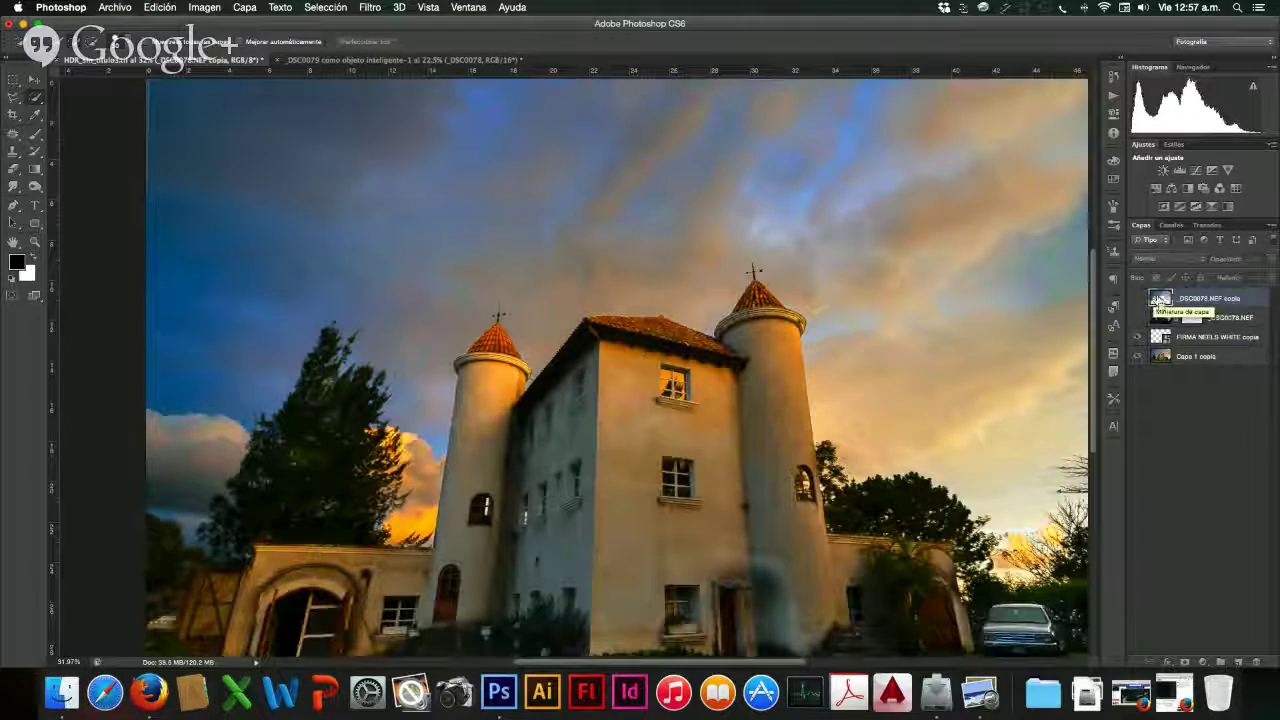
- Load the _DSC0078.NEF copia layer's outline as a selection, clear that sky area from the _DSC0078.NEF layer mask, and deselect
super+click(1158, 300)
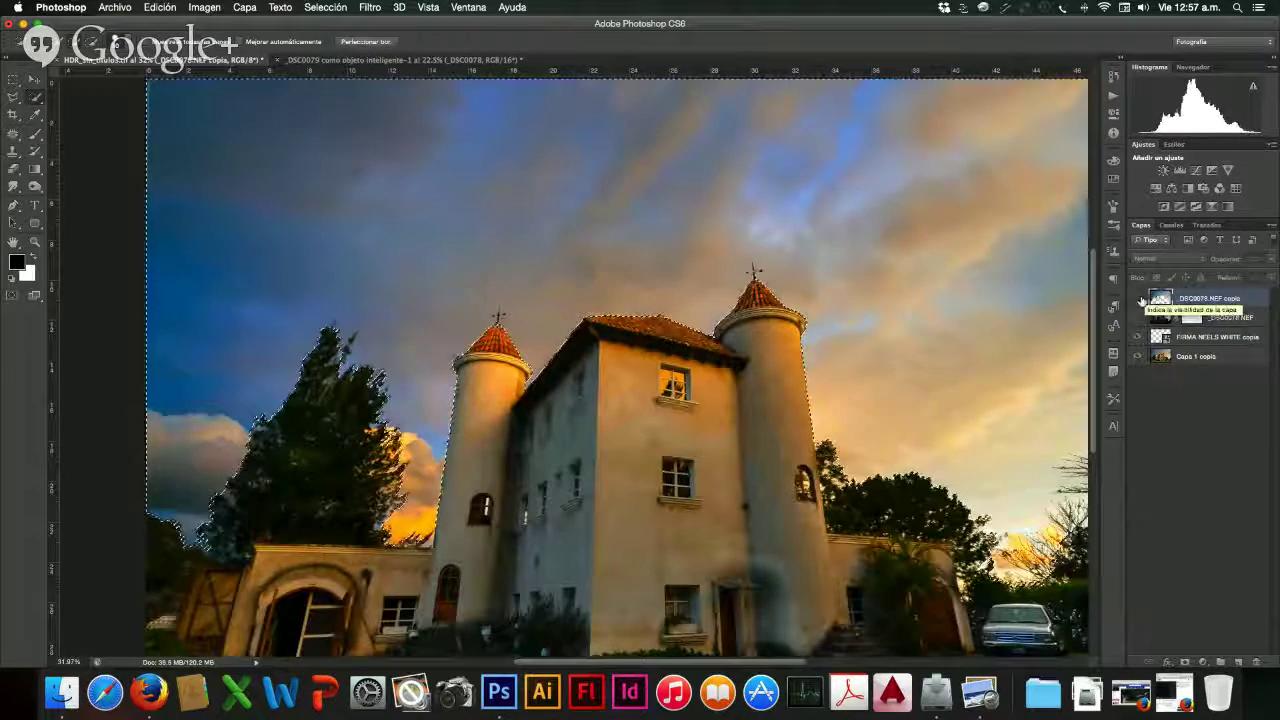
click(1139, 299)
click(1220, 317)
click(1185, 662)
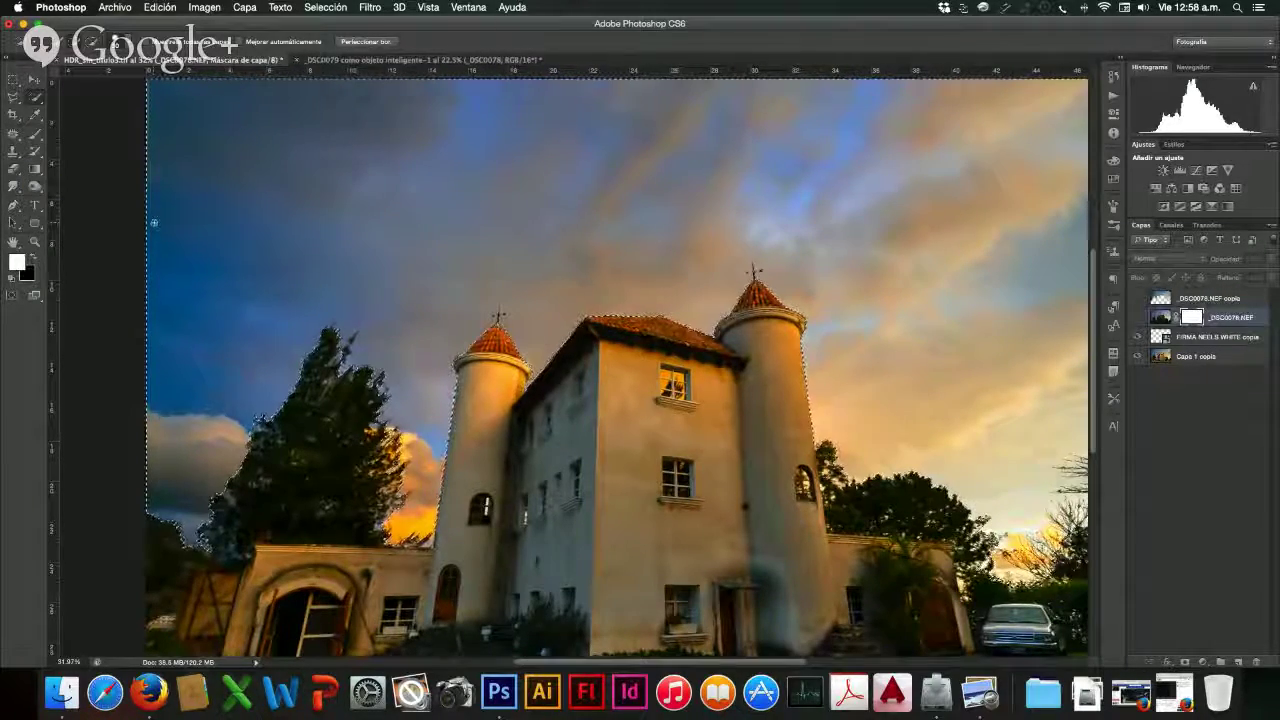
click(16, 171)
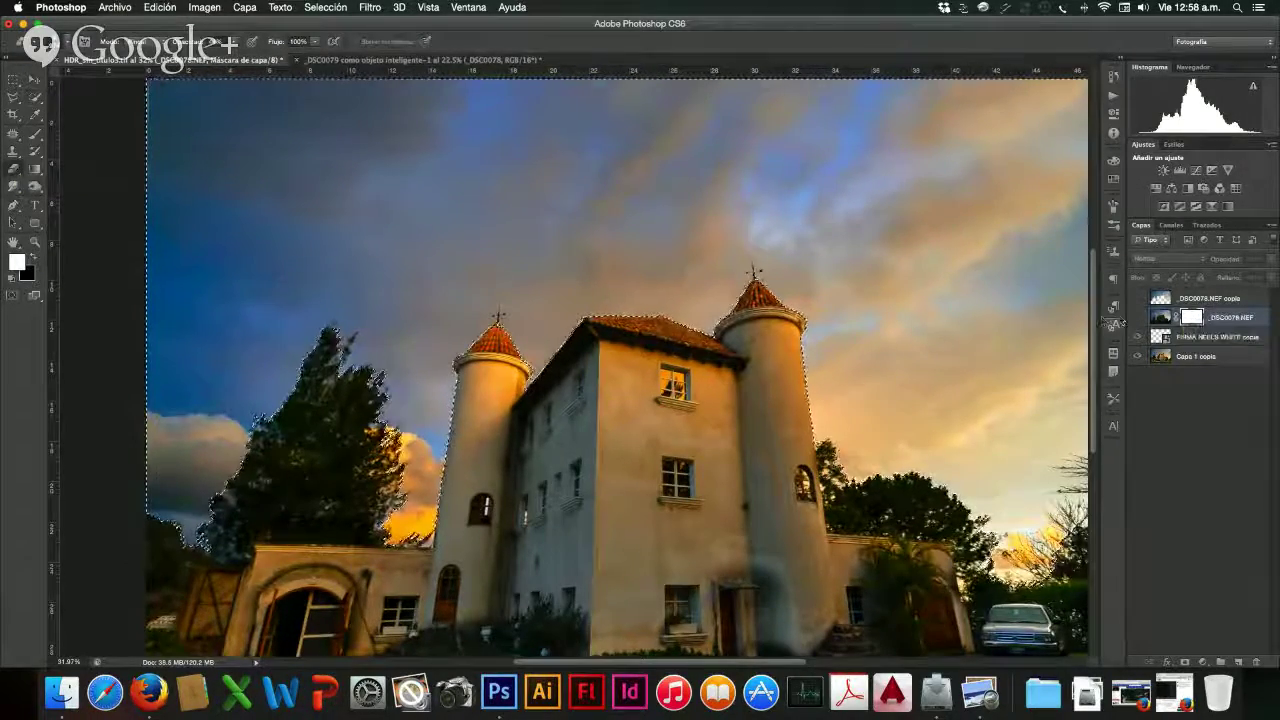
key(BackSpace)
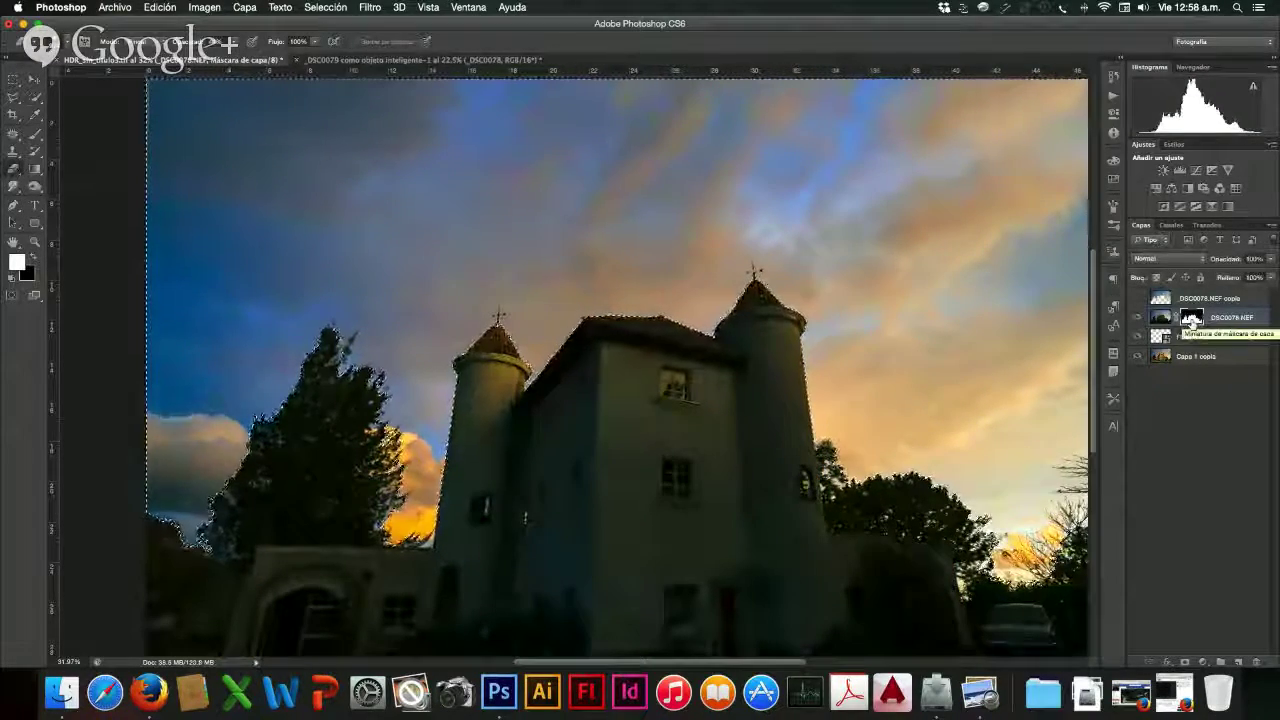
key(super+d)
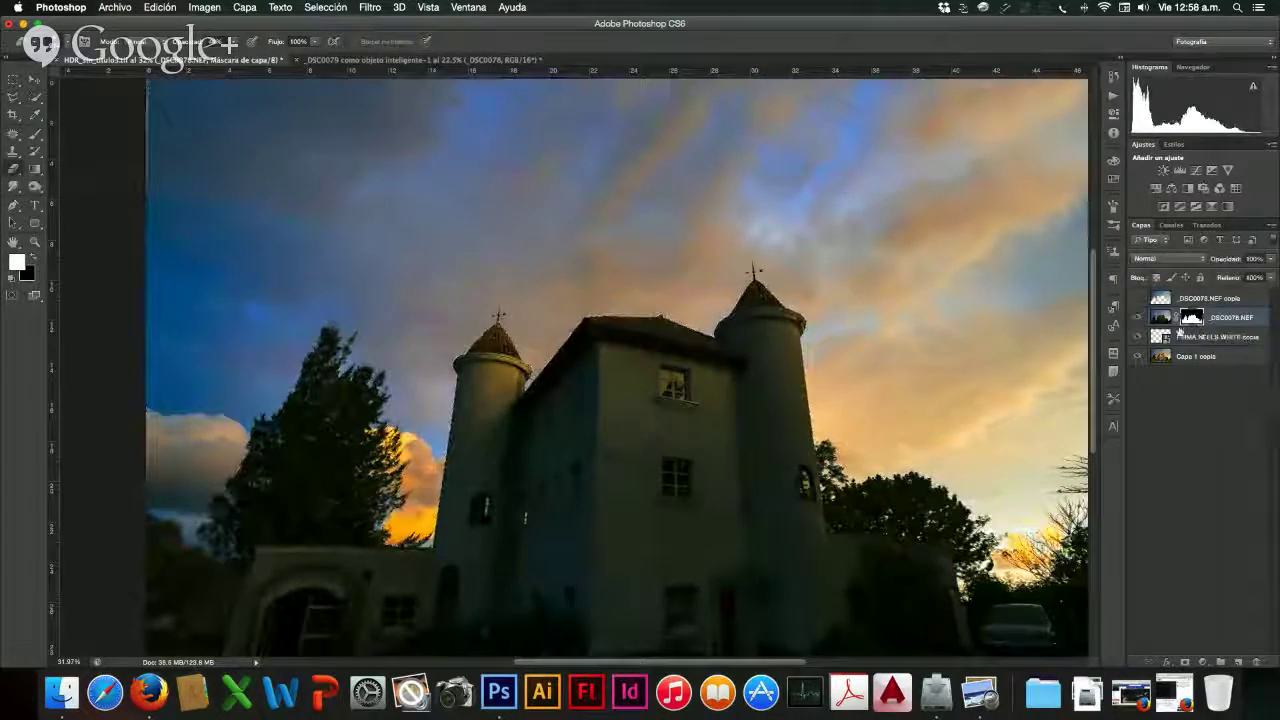
- Delete the _DSC0078.NEF copia layer and select the _DSC0078.NEF layer's mask
drag(1205, 298, 1257, 662)
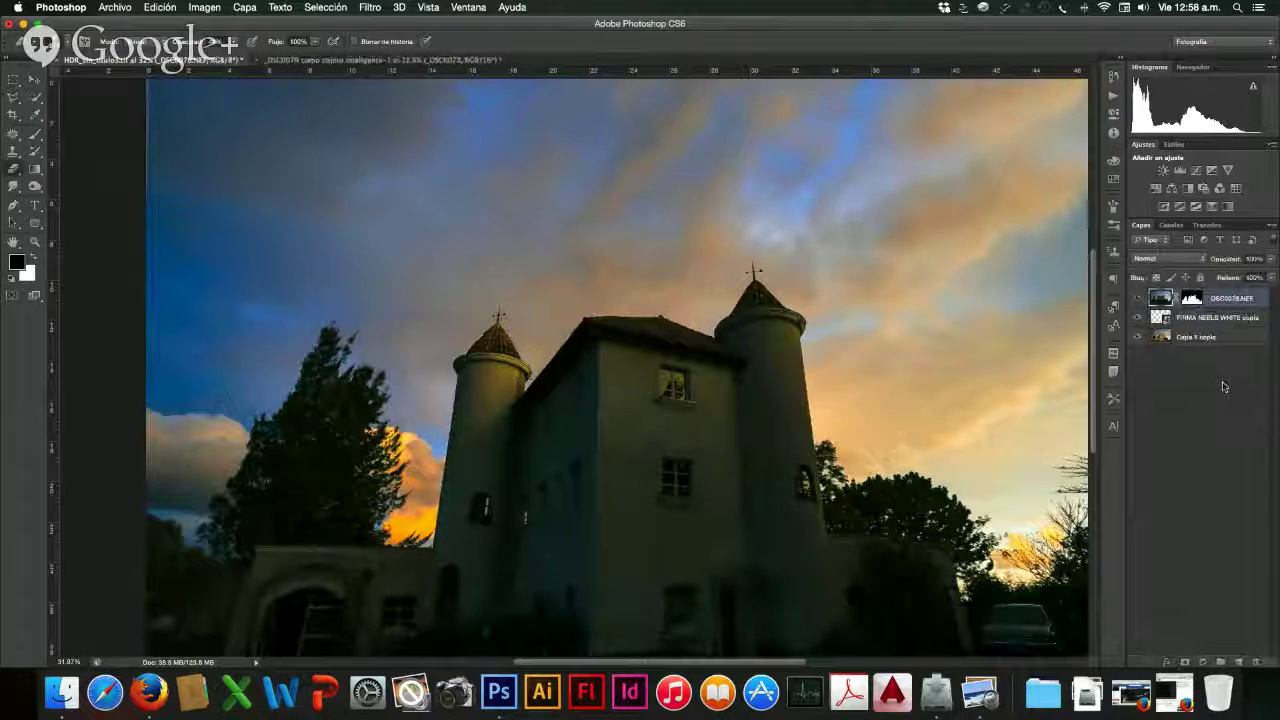
click(1194, 299)
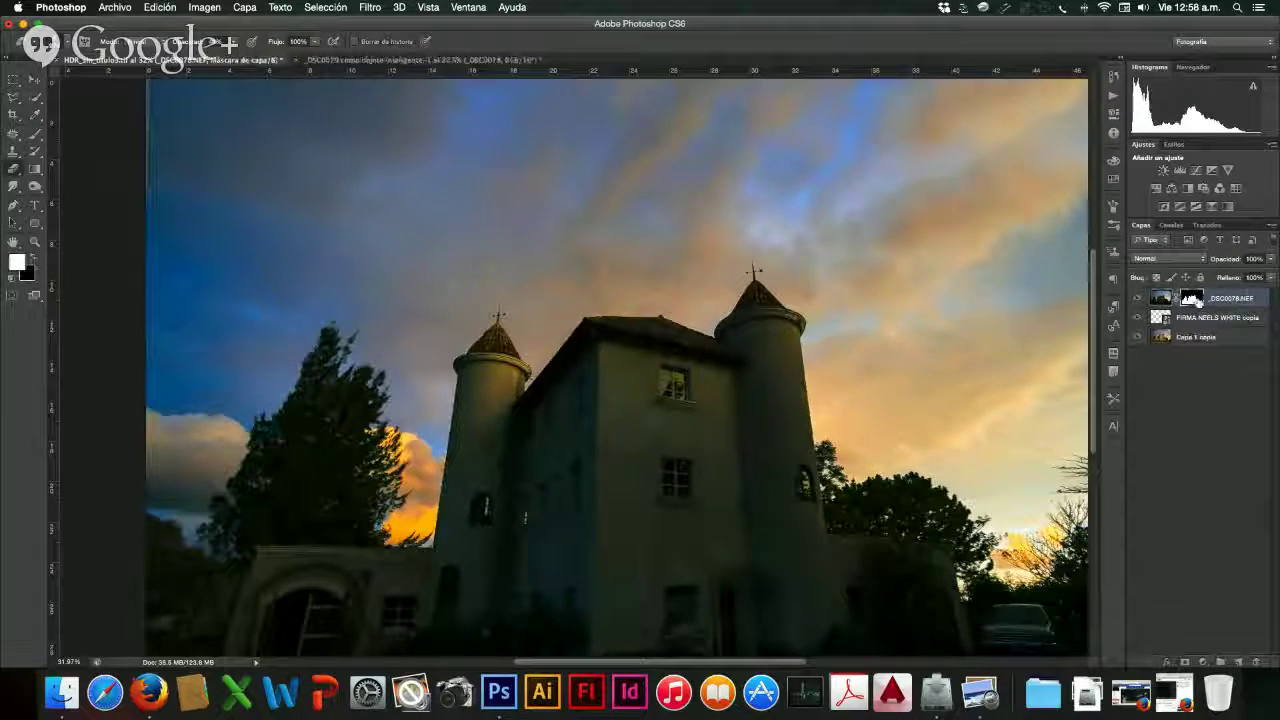
- Compare the castle image with and without the masked _DSC0078.NEF layer by toggling its visibility, and leave the layer hidden
click(1136, 299)
click(1136, 299)
click(1136, 299)
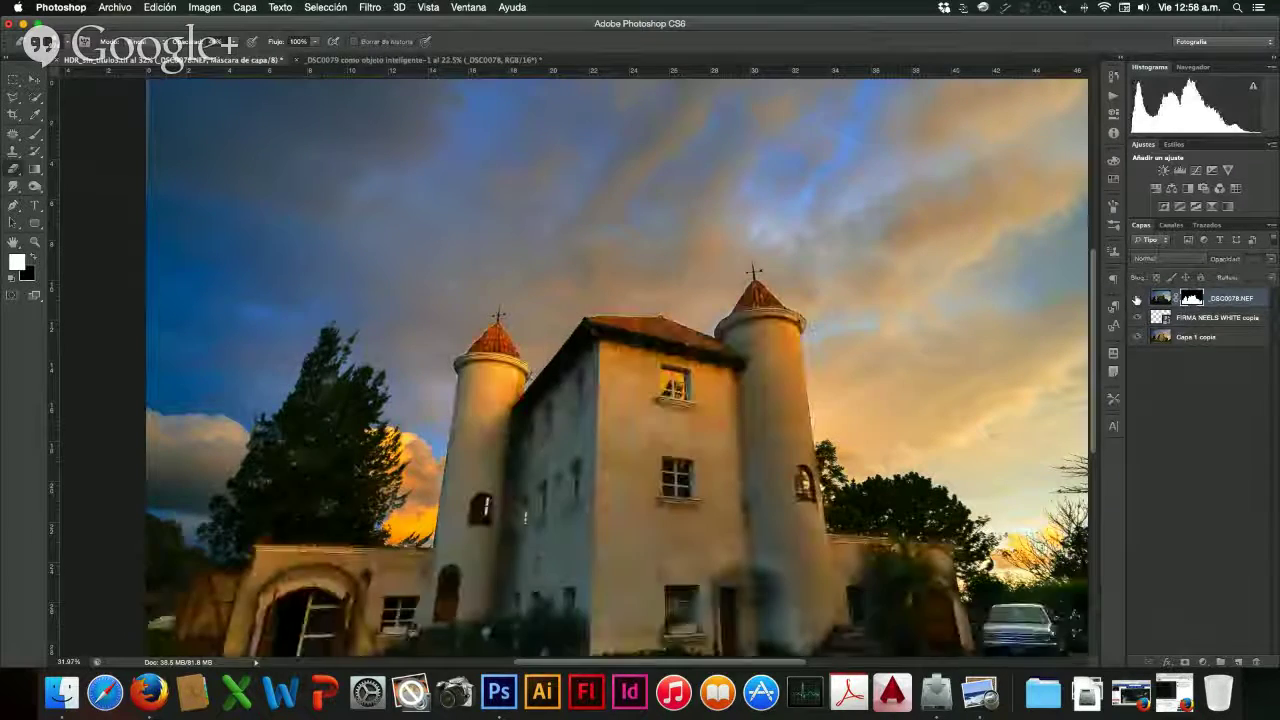
click(1136, 299)
click(1136, 299)
click(1136, 299)
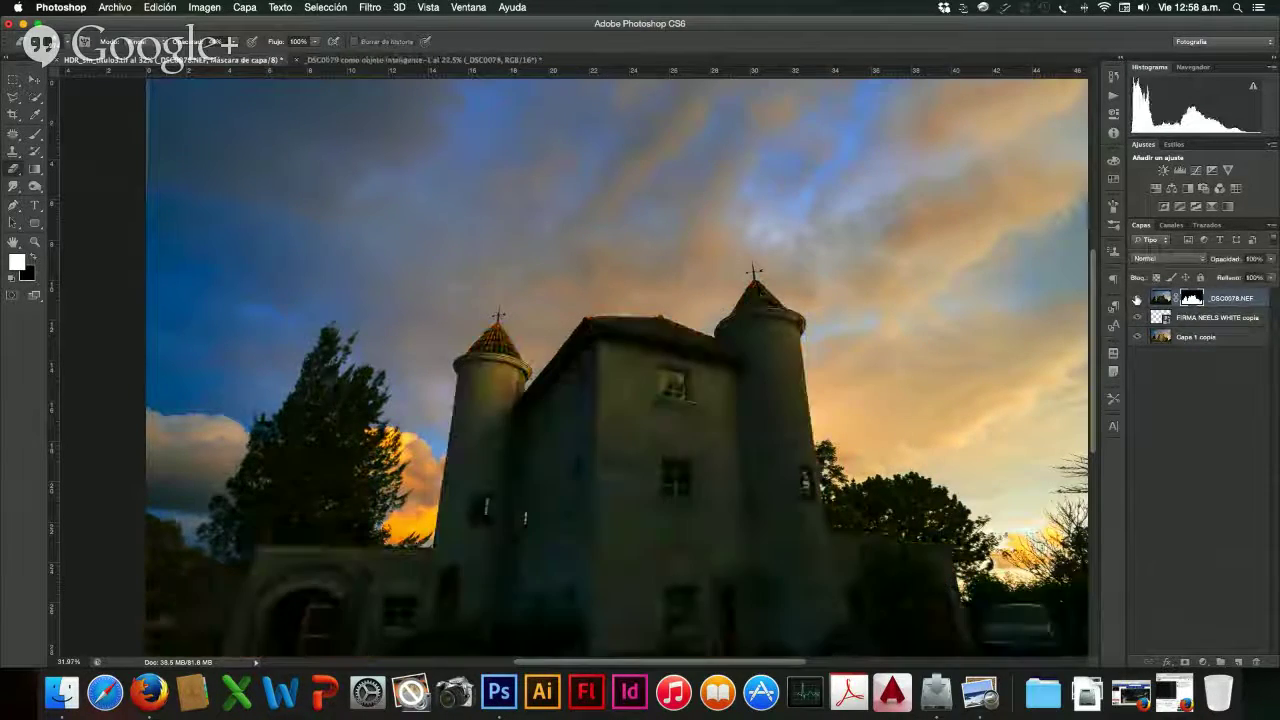
click(1136, 299)
click(1136, 299)
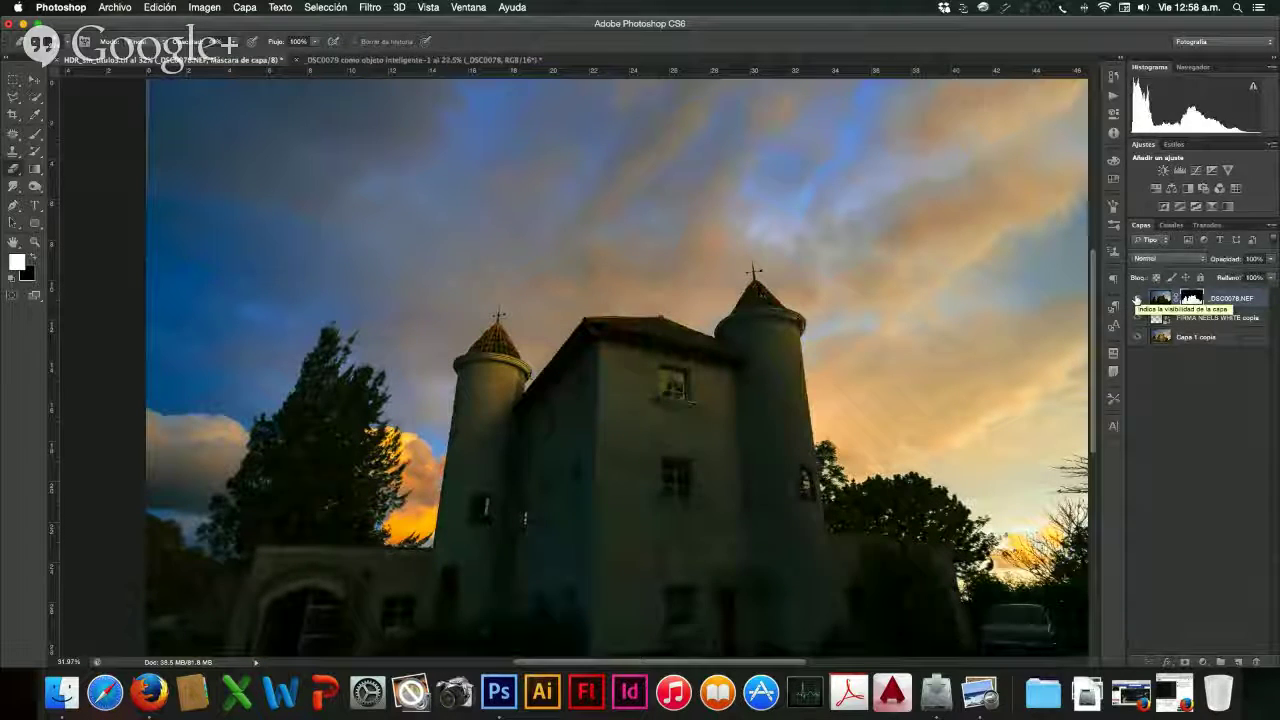
click(1136, 299)
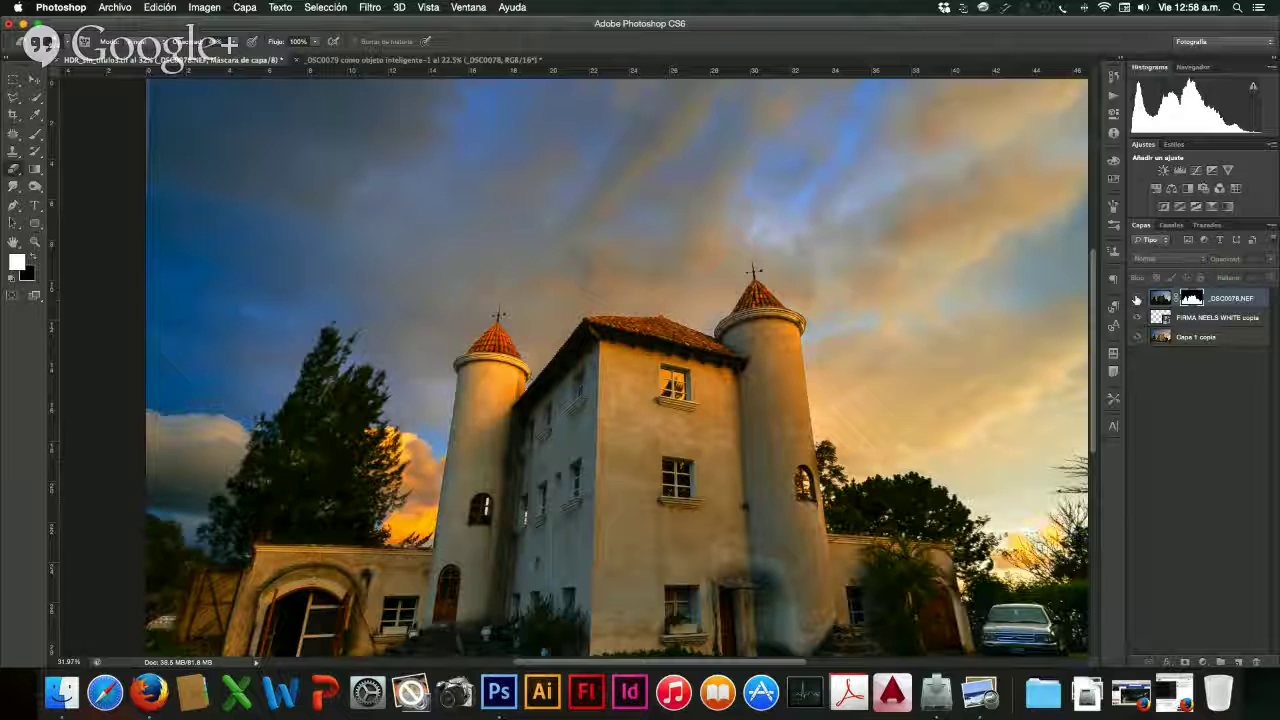
click(1136, 299)
click(1136, 299)
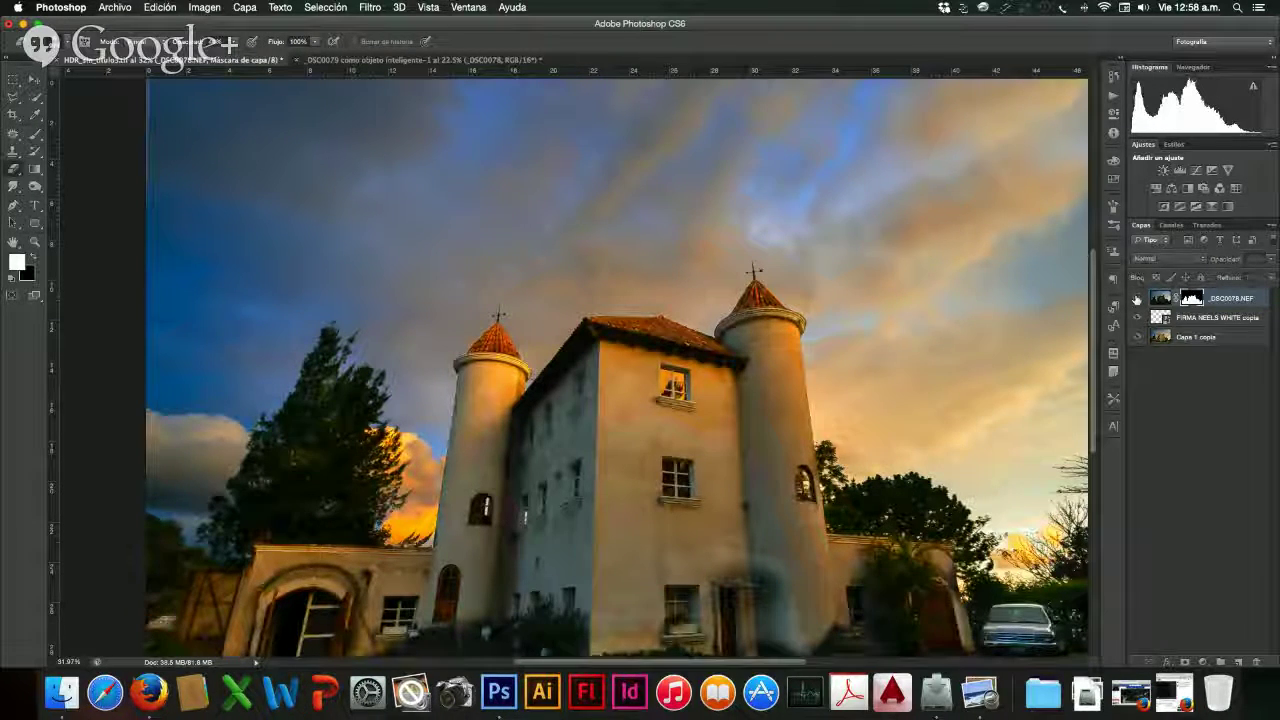
- Select the sky above the castle using the Magic Wand with a tolerance of 50
click(40, 103)
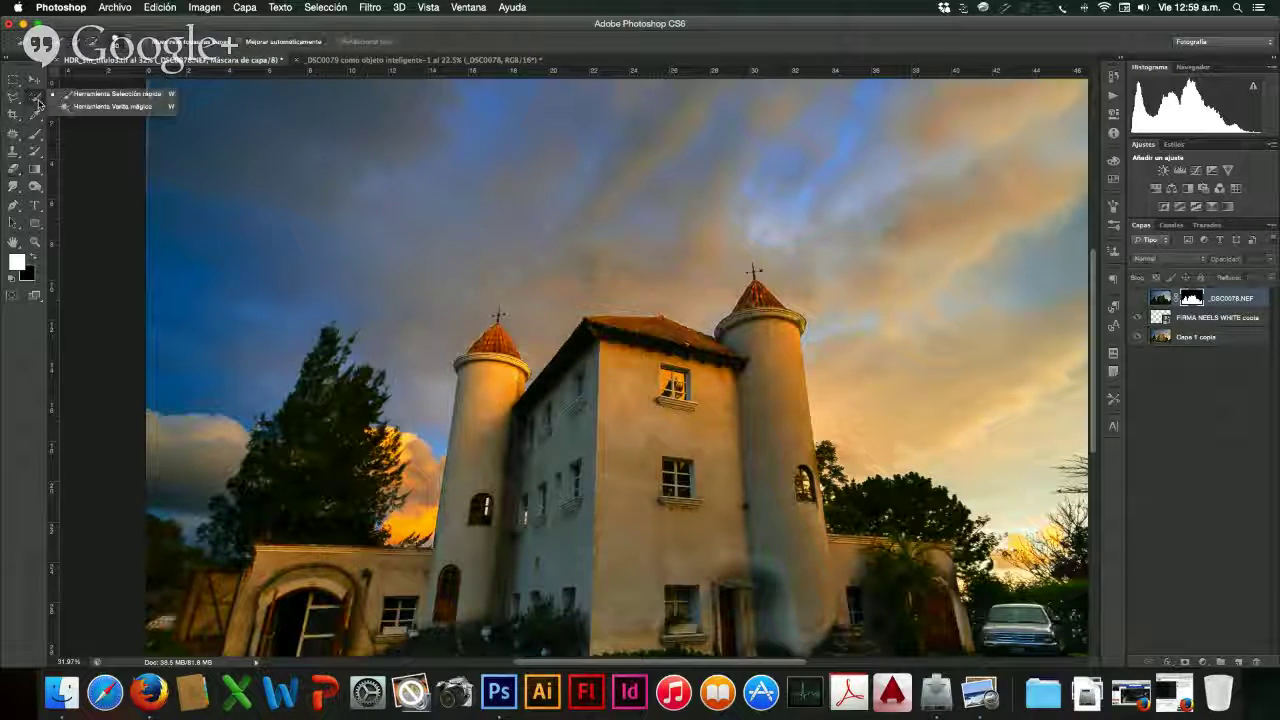
click(85, 106)
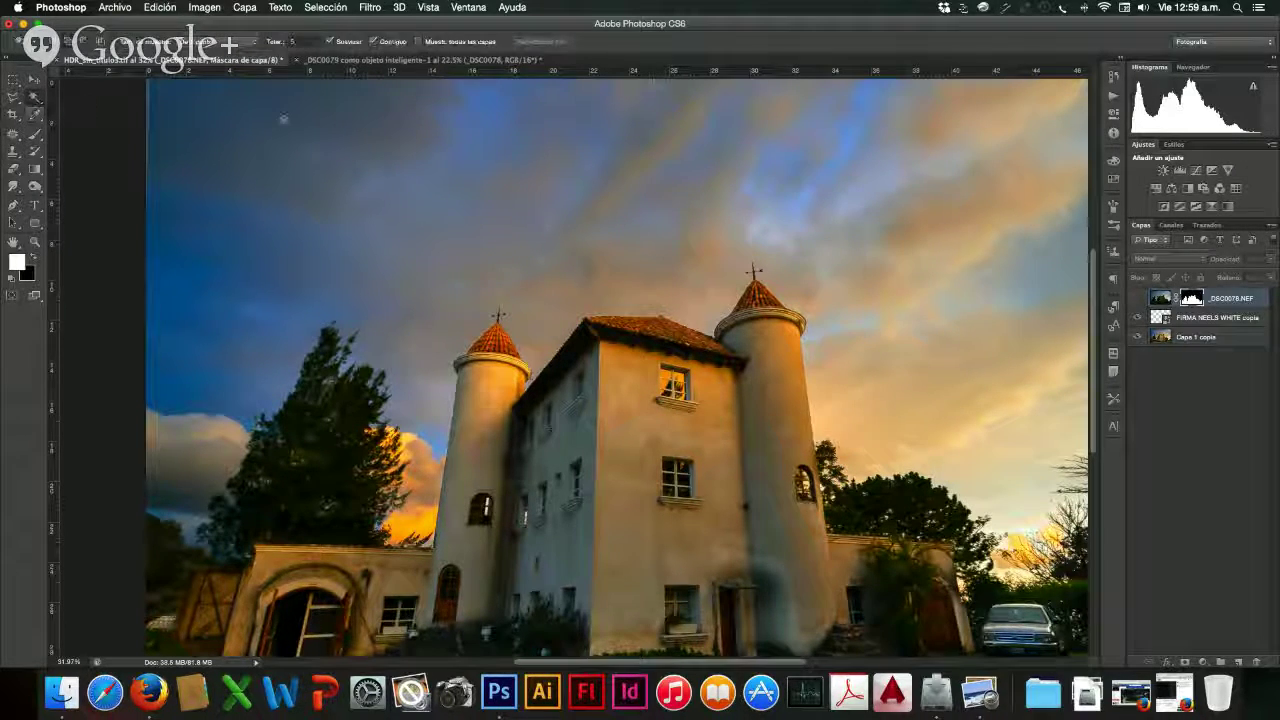
click(425, 145)
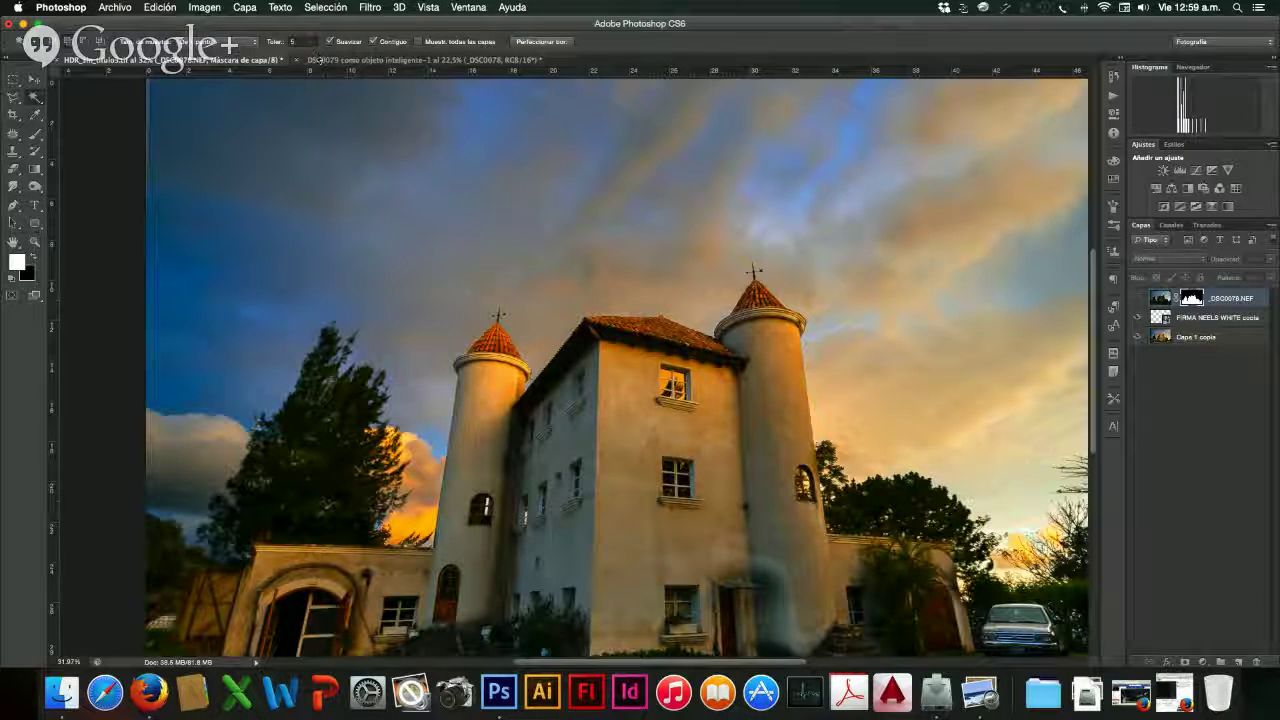
click(302, 41)
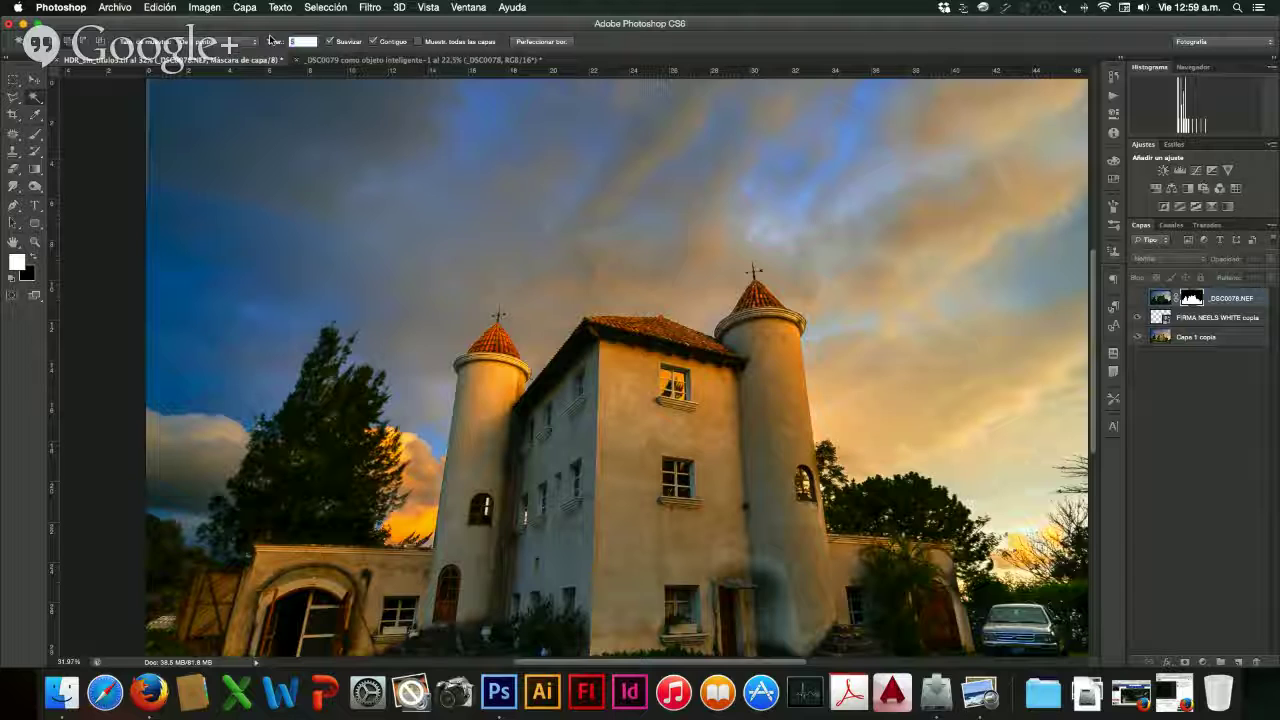
text(20)
key(Return)
click(364, 244)
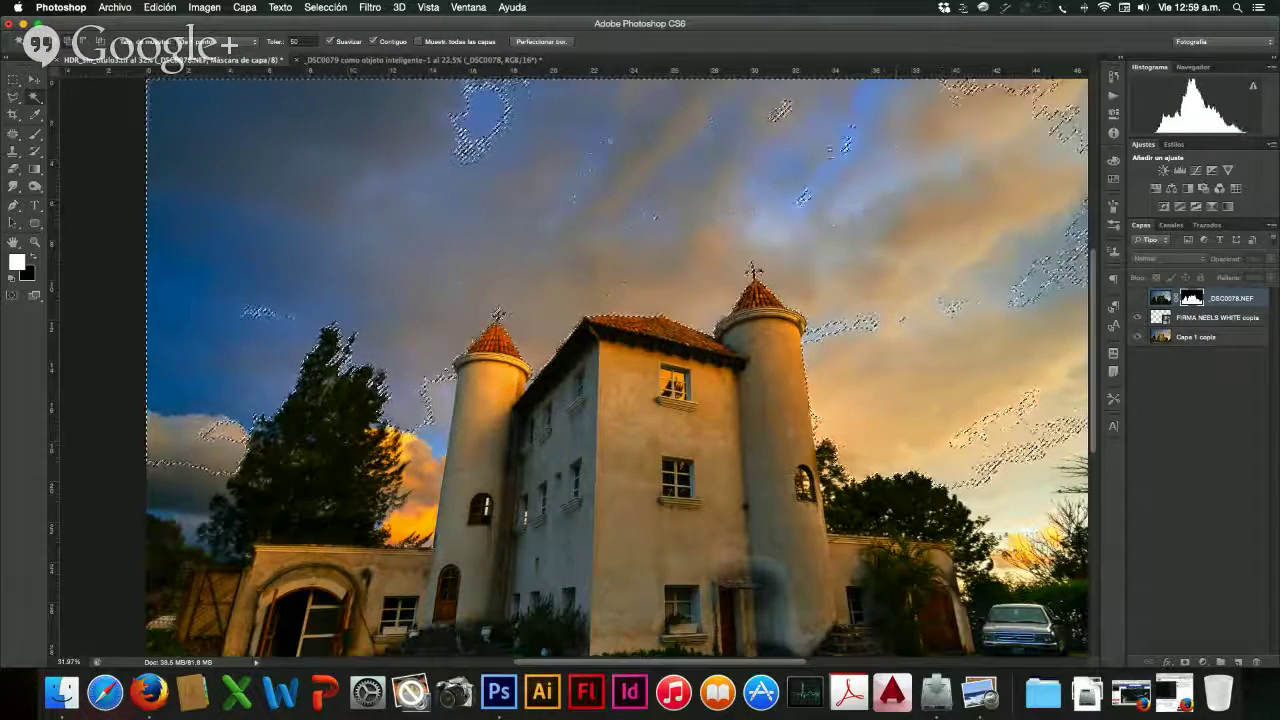
- Add the remaining blue sky beside the tree to the Magic Wand selection, and clear the selection with the lasso tool
shift+click(218, 240)
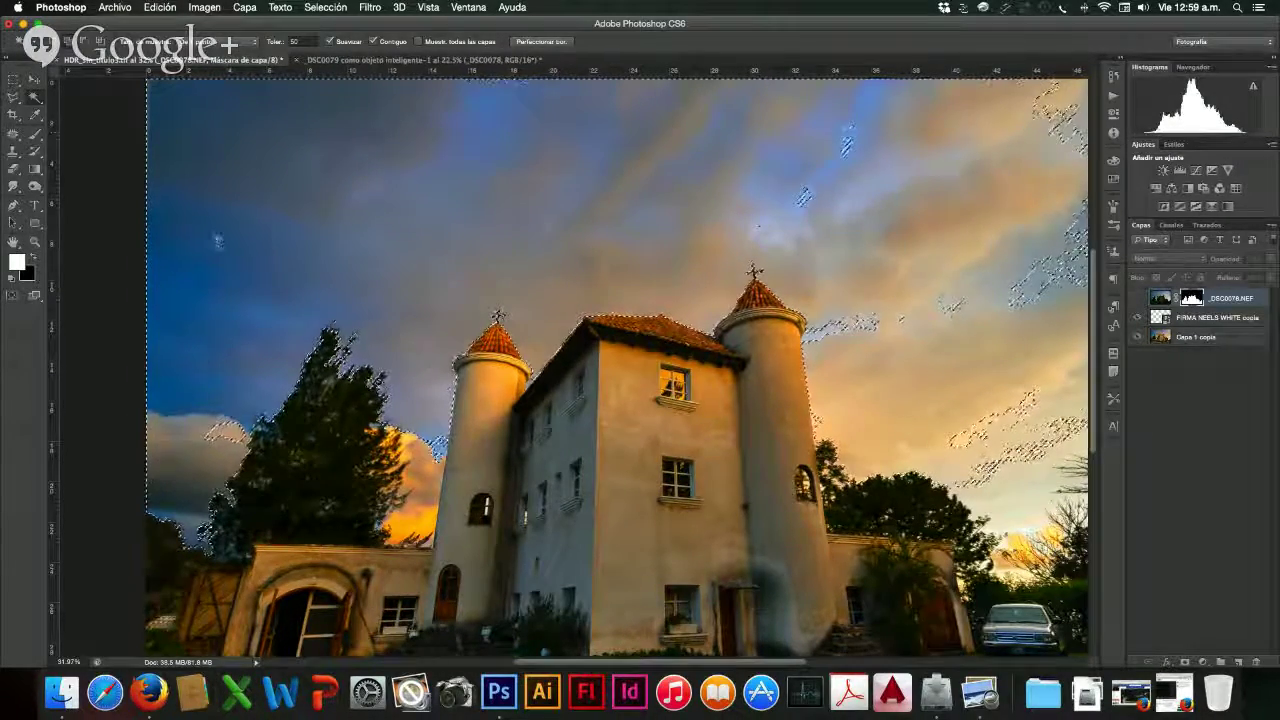
click(15, 100)
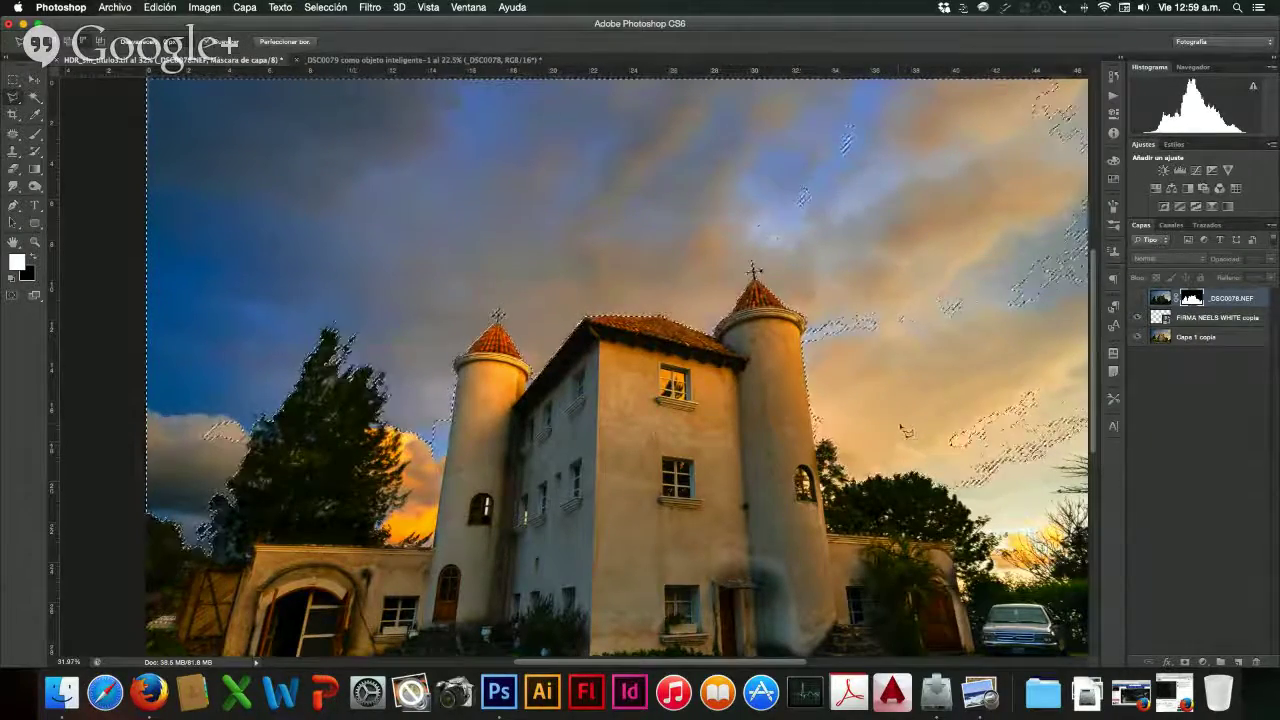
click(901, 430)
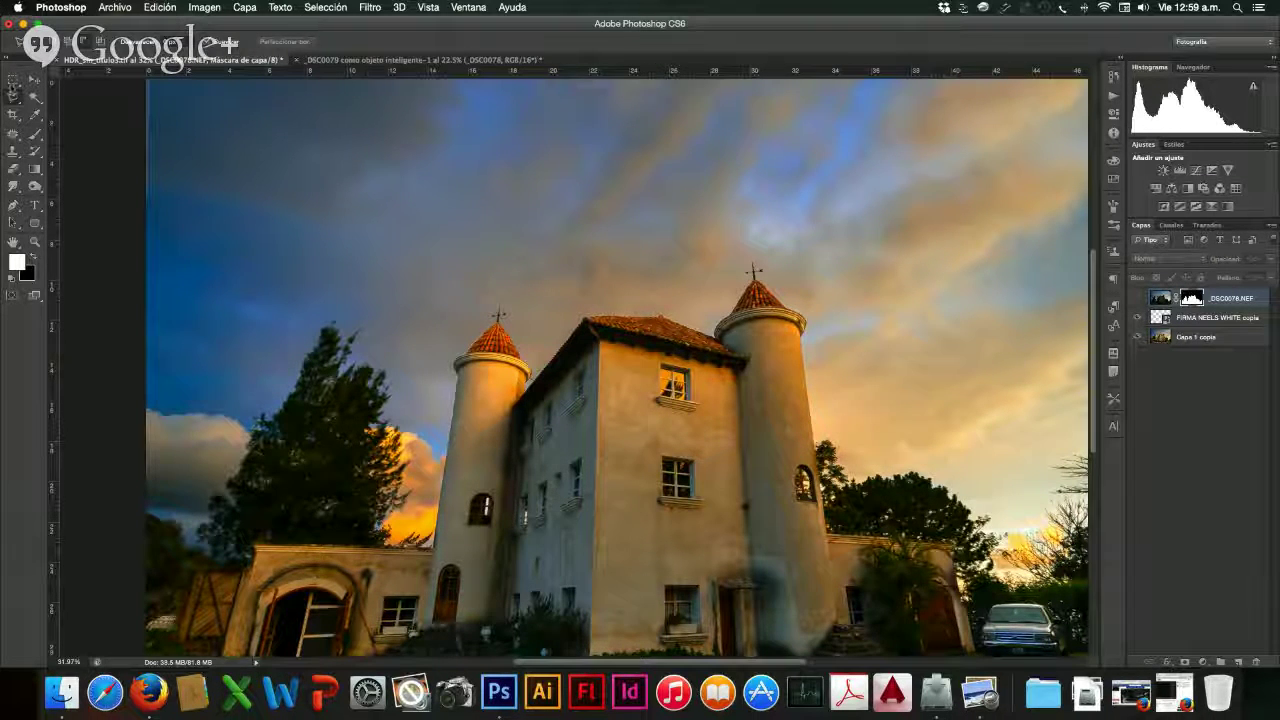
- Select the sky around the castle with the Magic Wand at tolerance 50, adding the orange clouds and the area near the tree
key(shift+w)
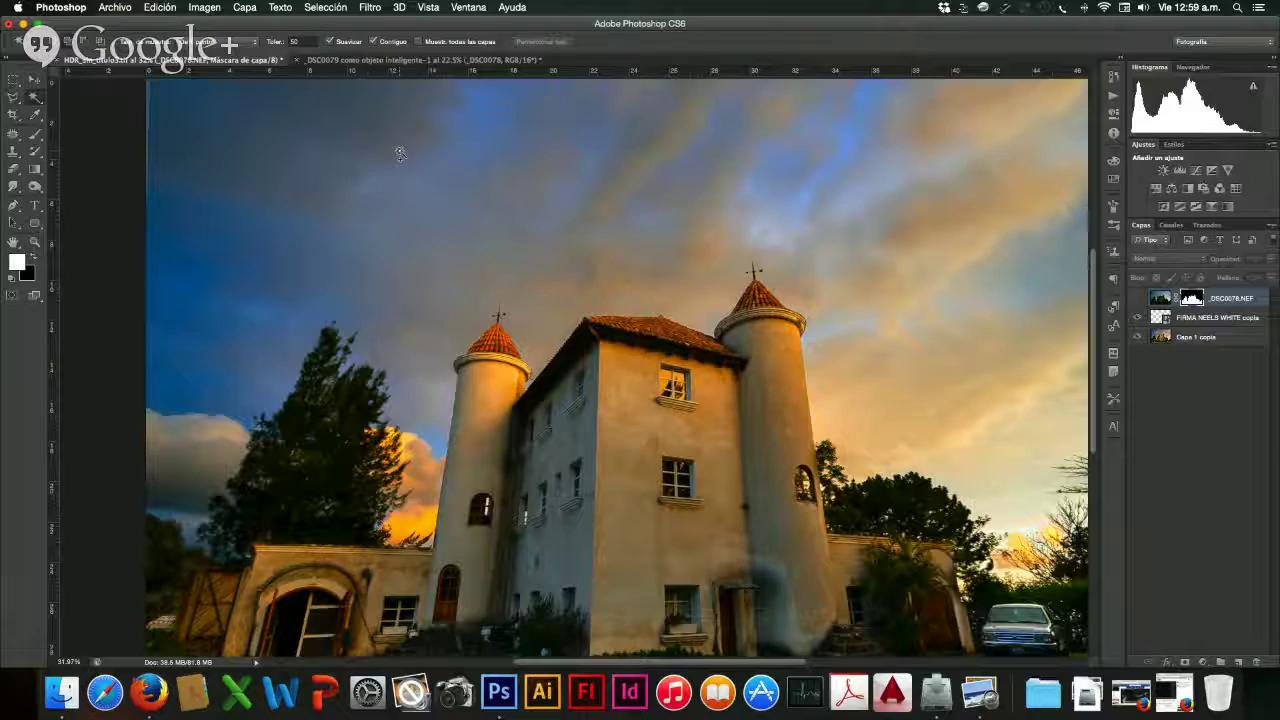
click(400, 153)
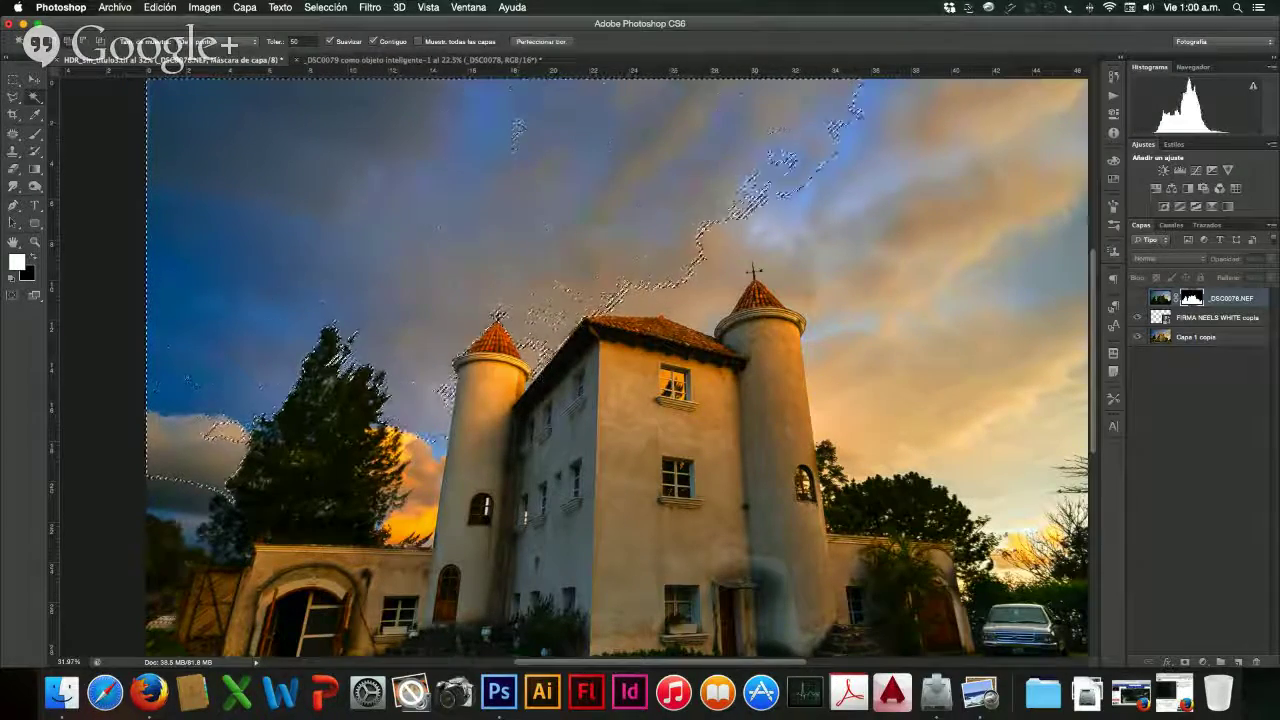
shift+click(970, 313)
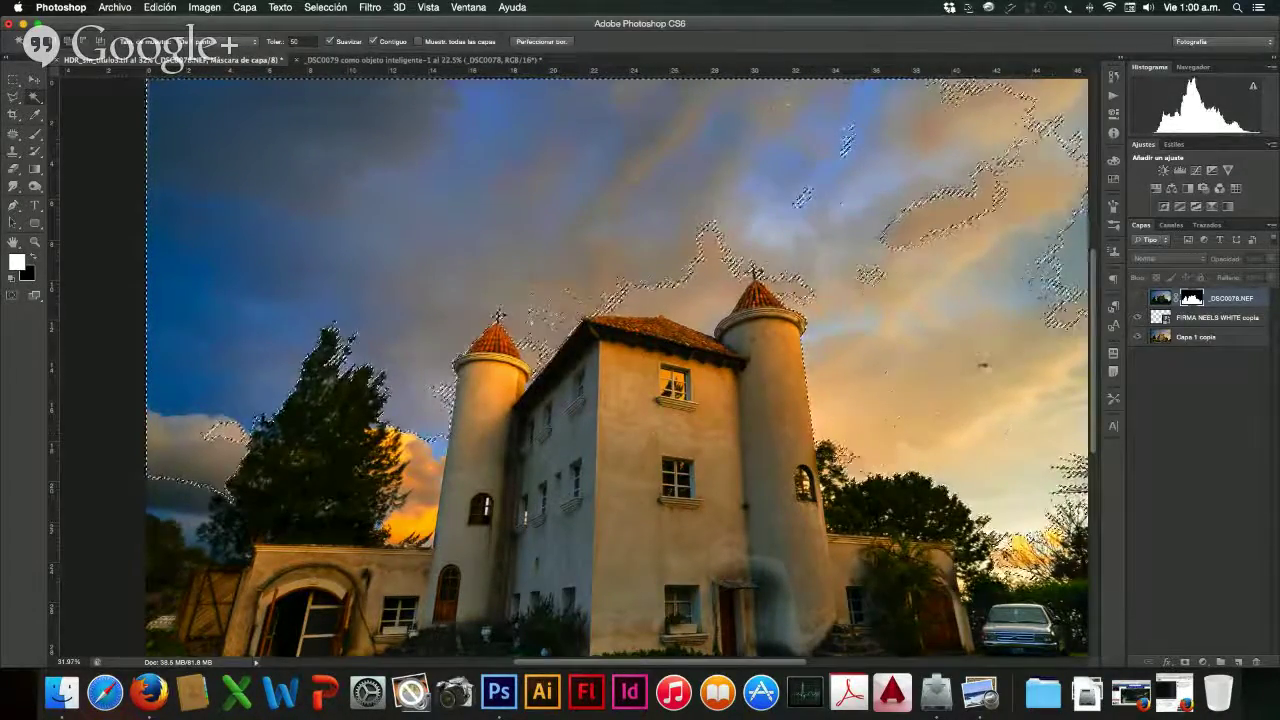
shift+click(978, 272)
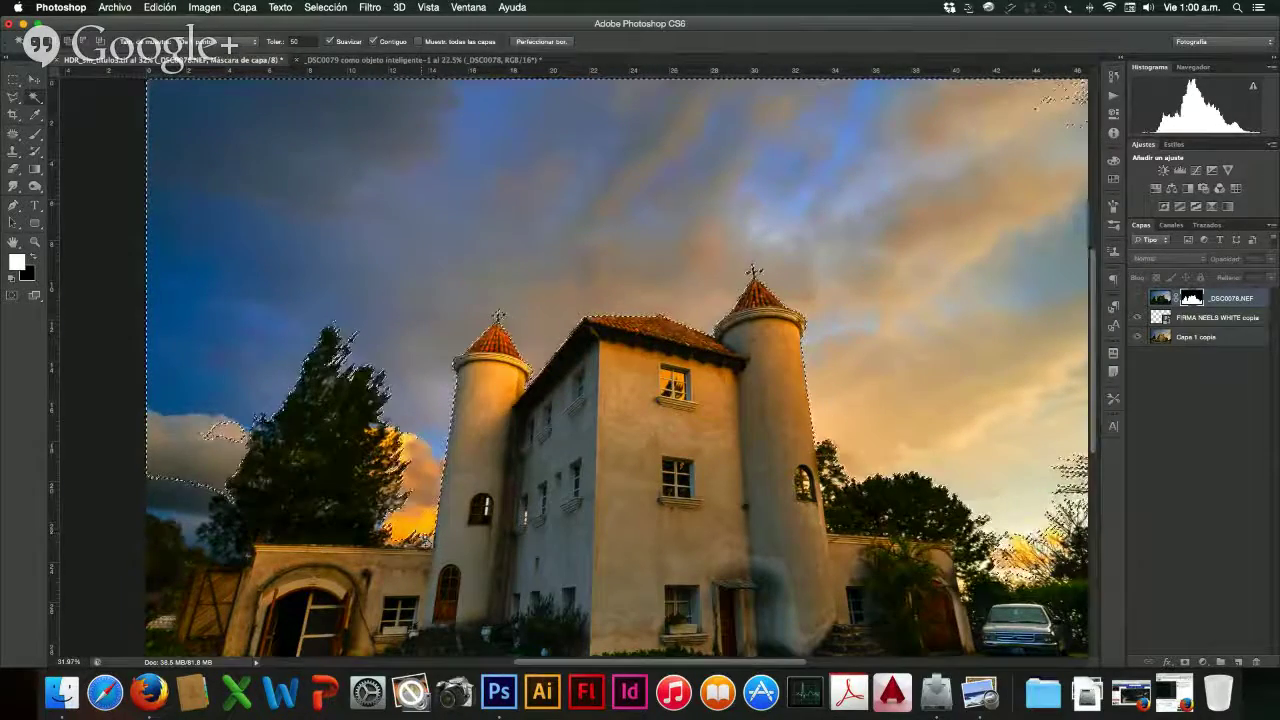
click(488, 505)
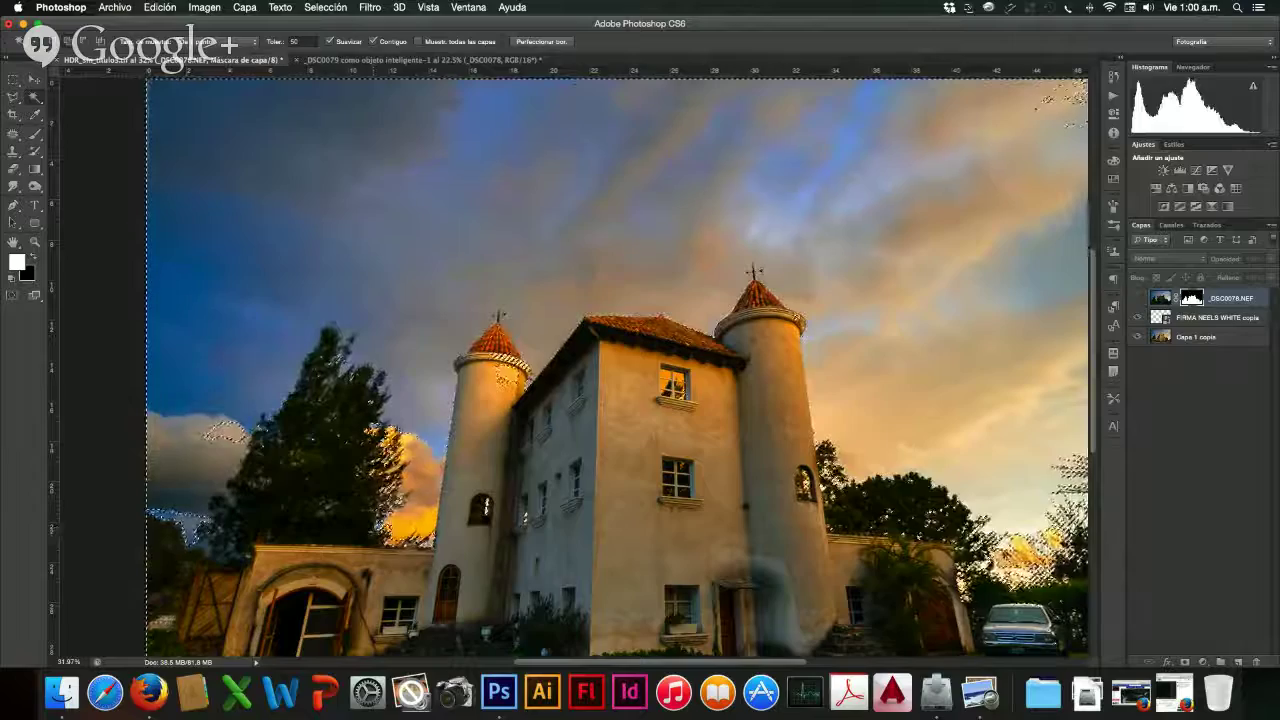
click(487, 506)
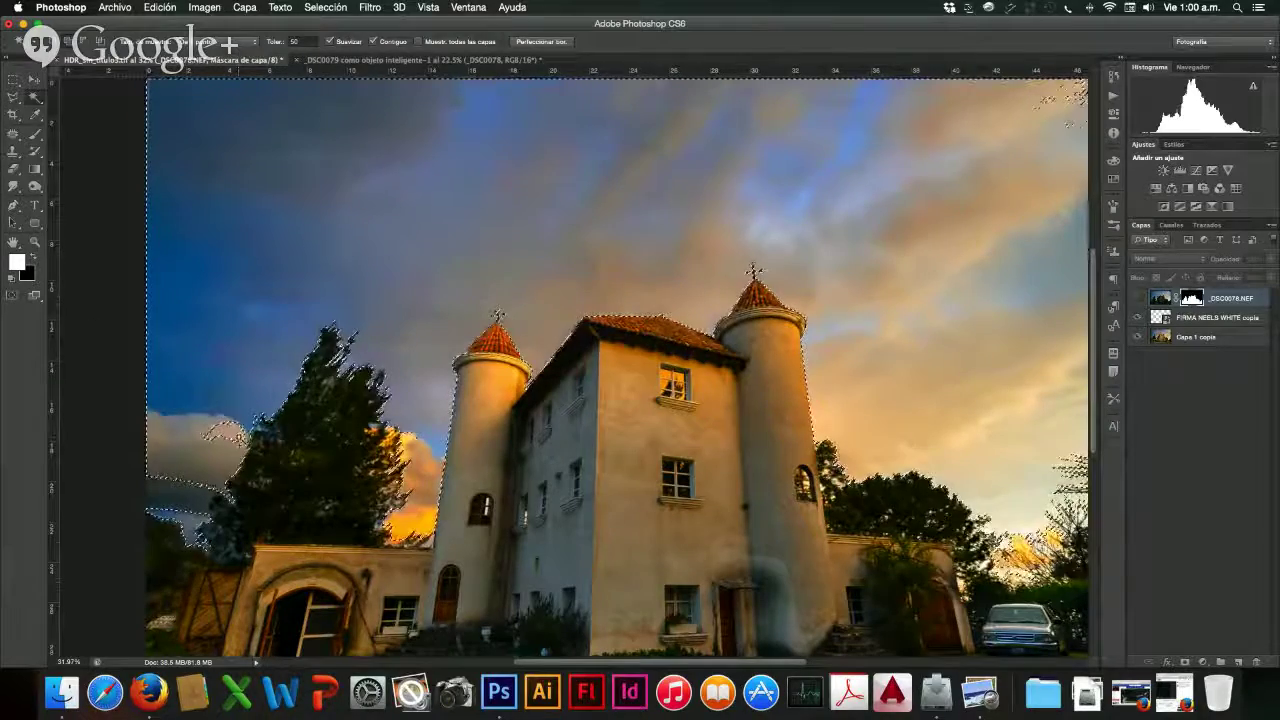
click(198, 500)
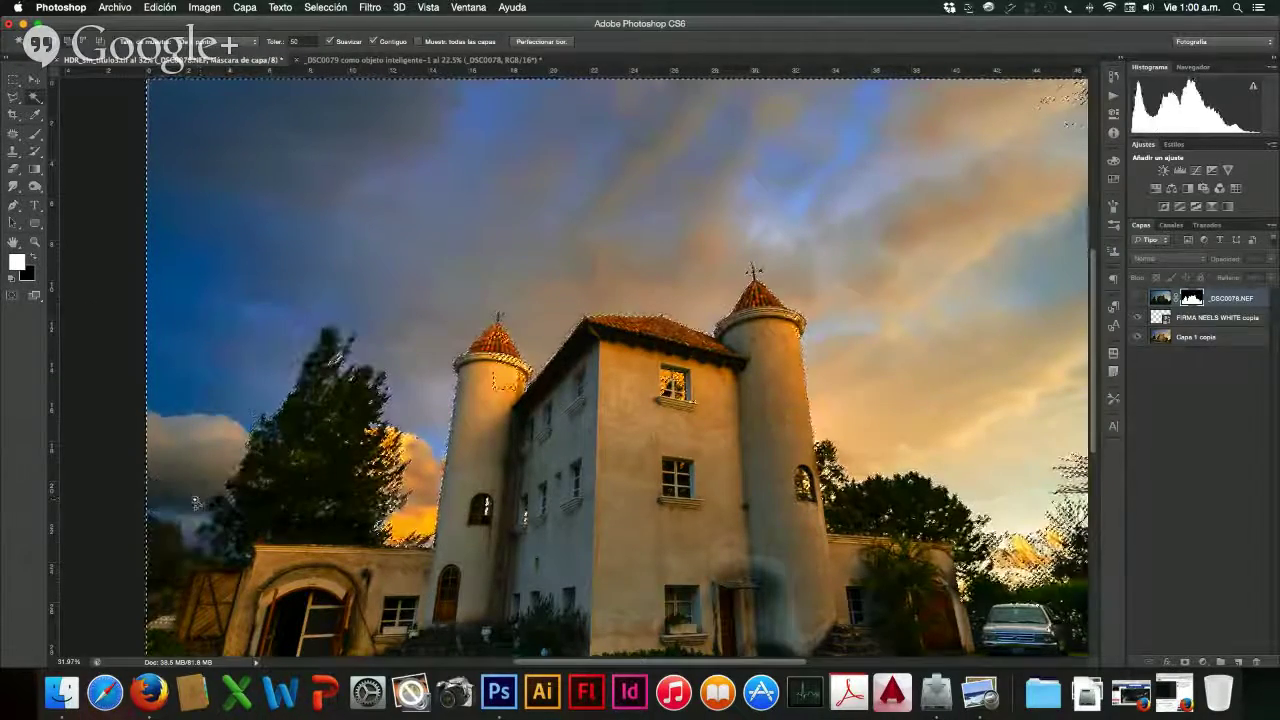
click(198, 502)
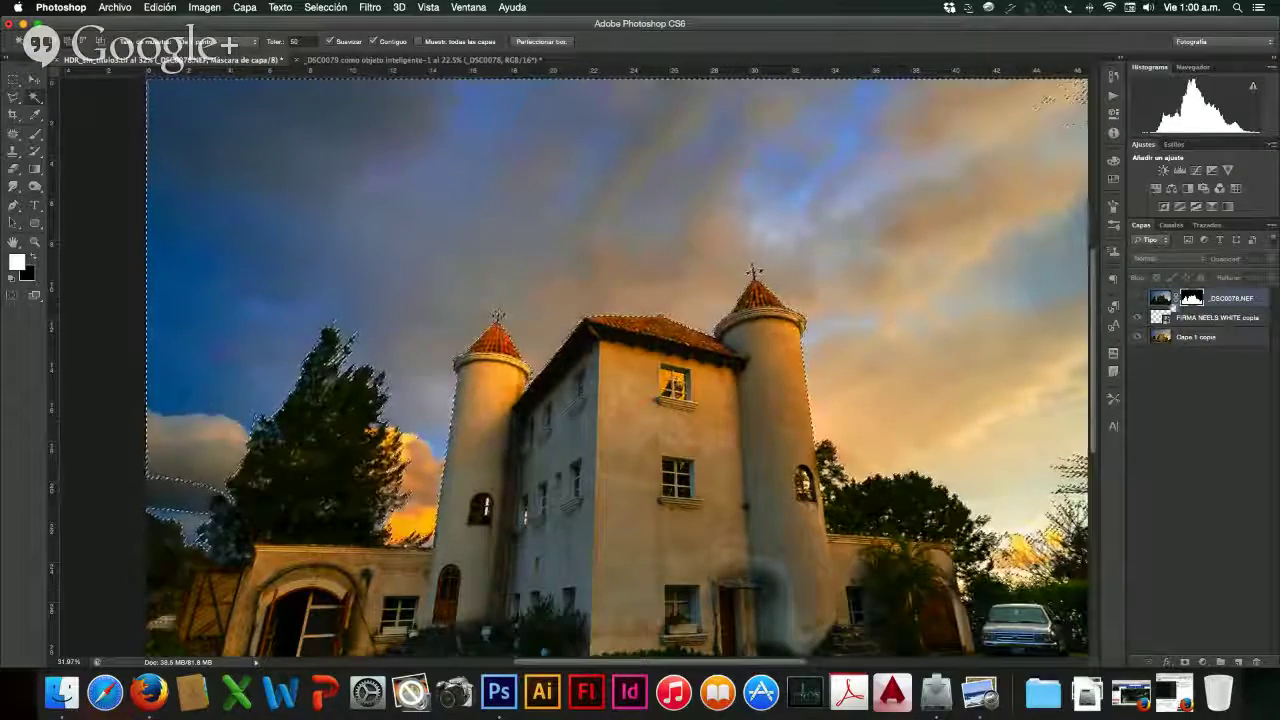
- Toggle the _DSC0078.NEF layer to compare the castle with and without it, leaving the layer visible and nothing selected
click(1138, 300)
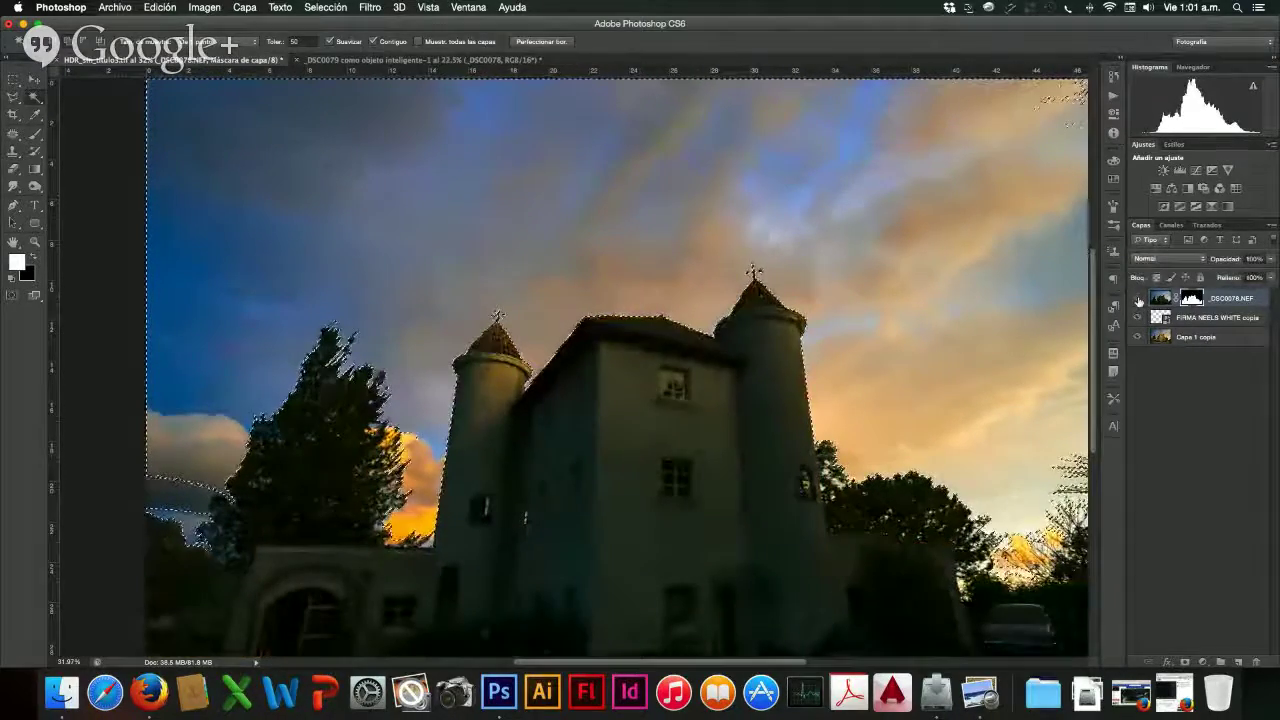
click(1138, 300)
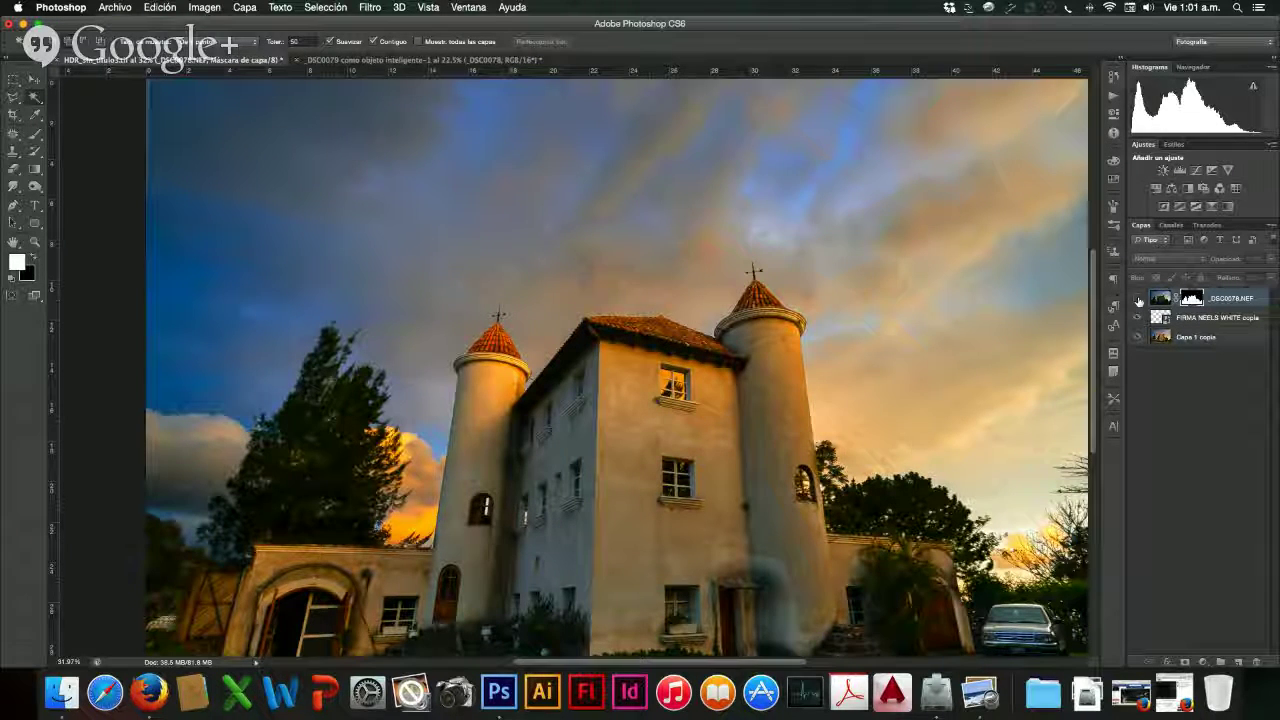
click(1138, 302)
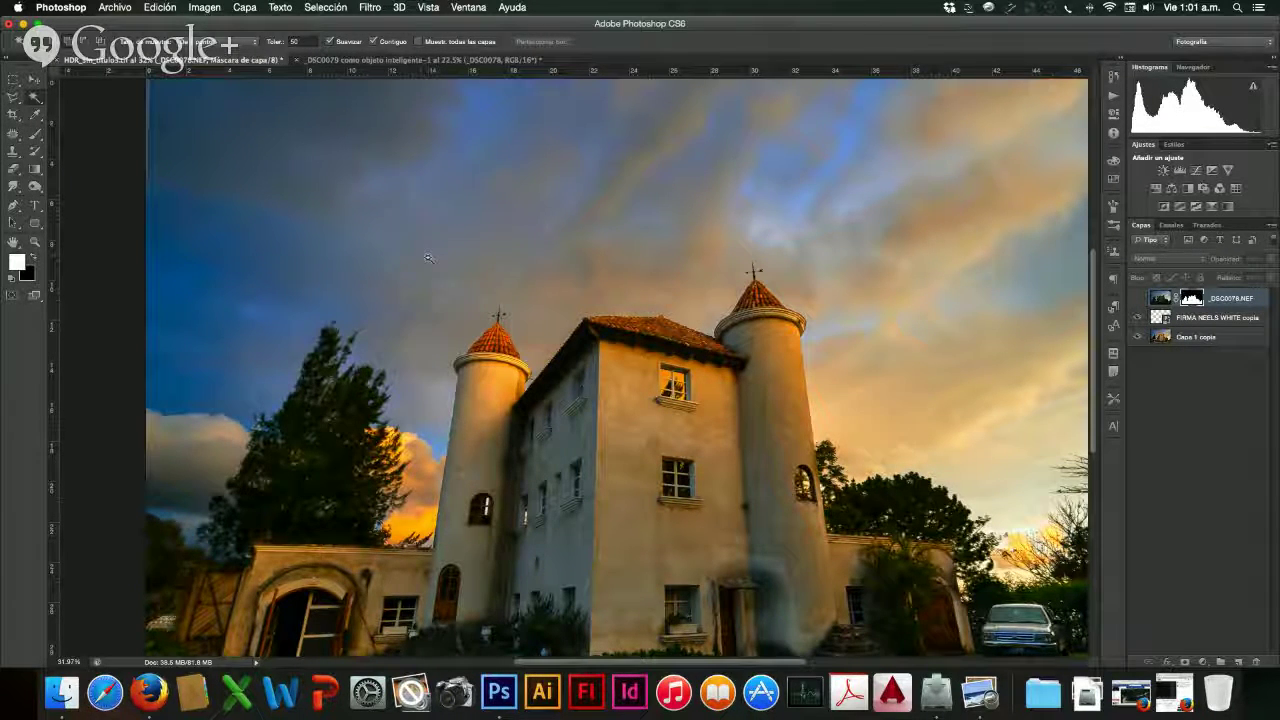
scroll(427, 258, down, 5)
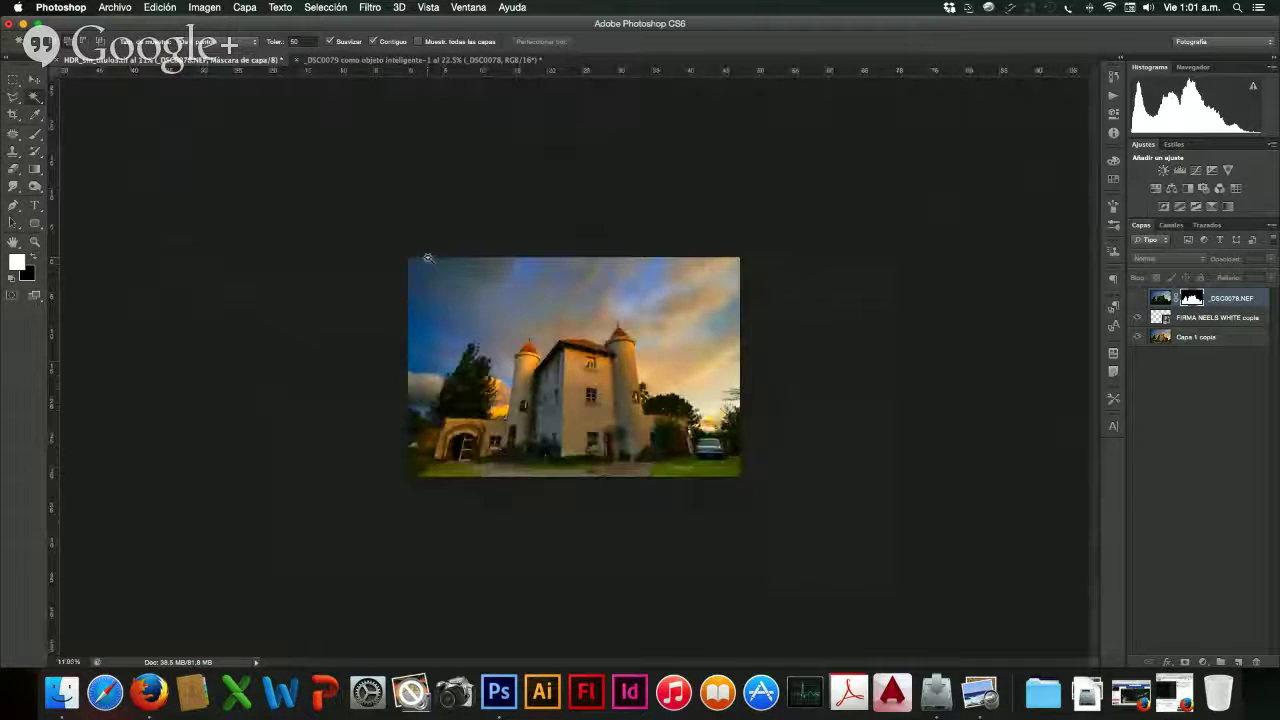
scroll(427, 258, up, 2)
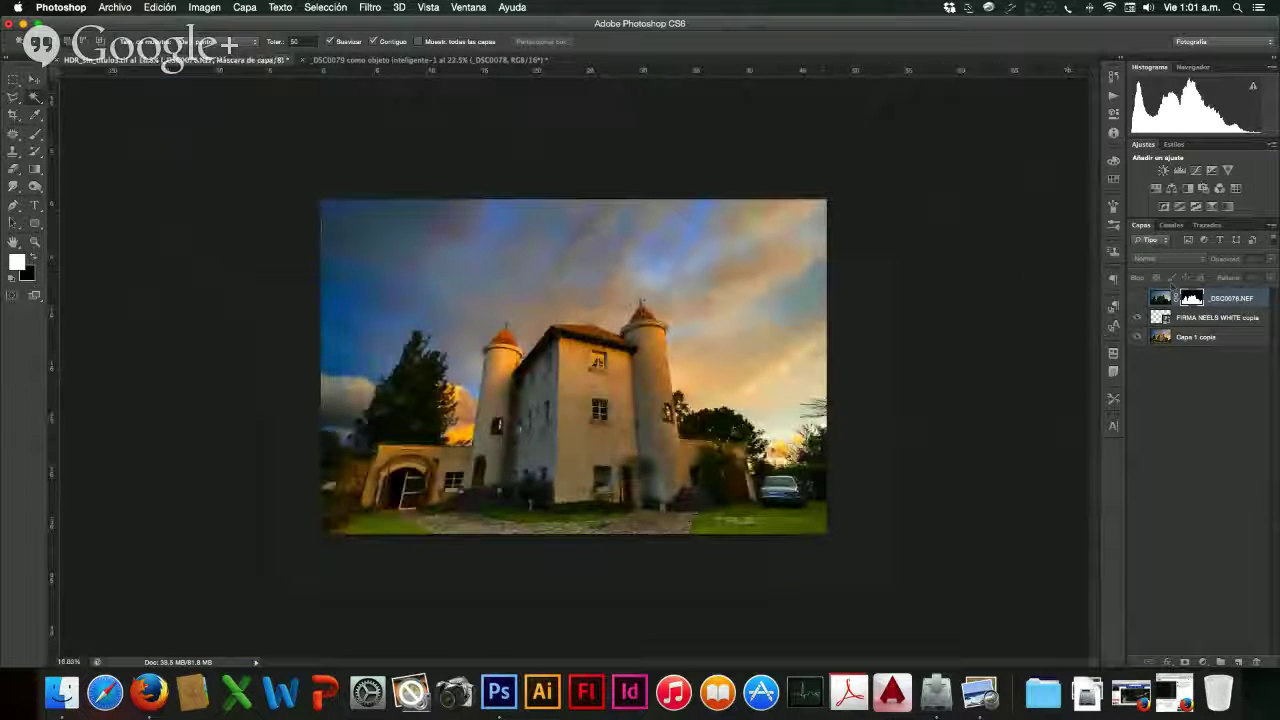
click(1139, 299)
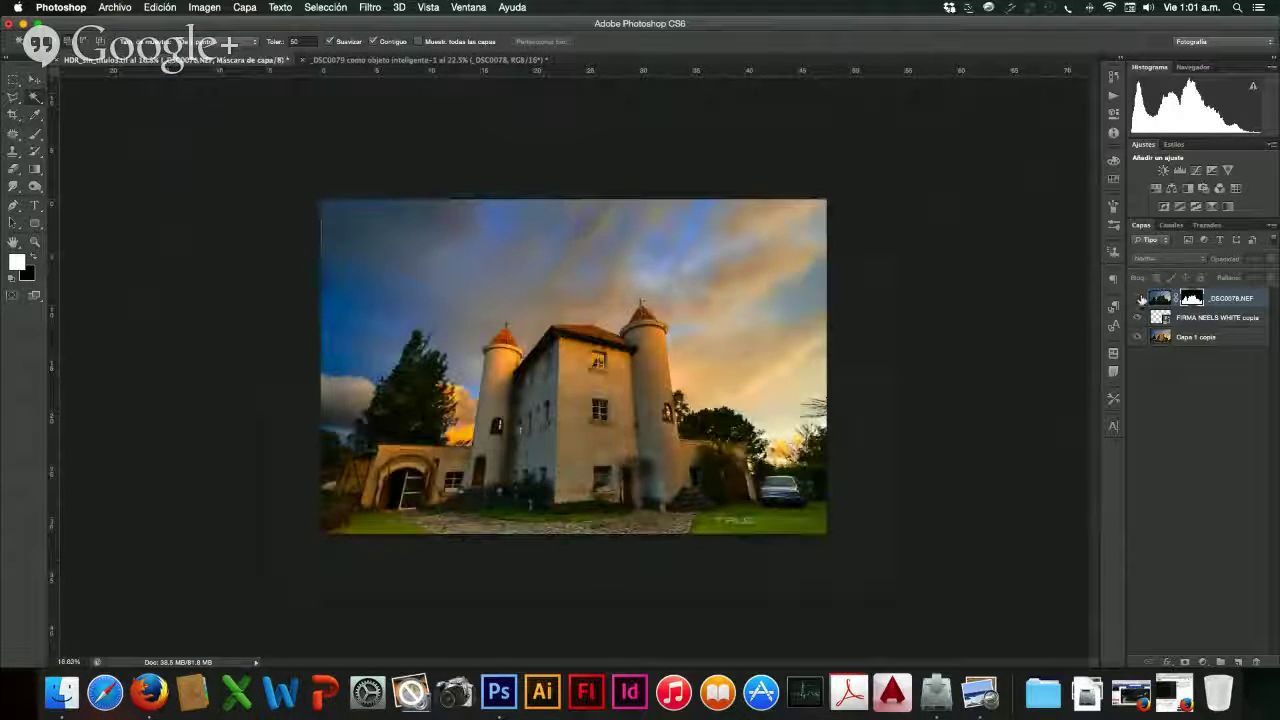
click(1139, 298)
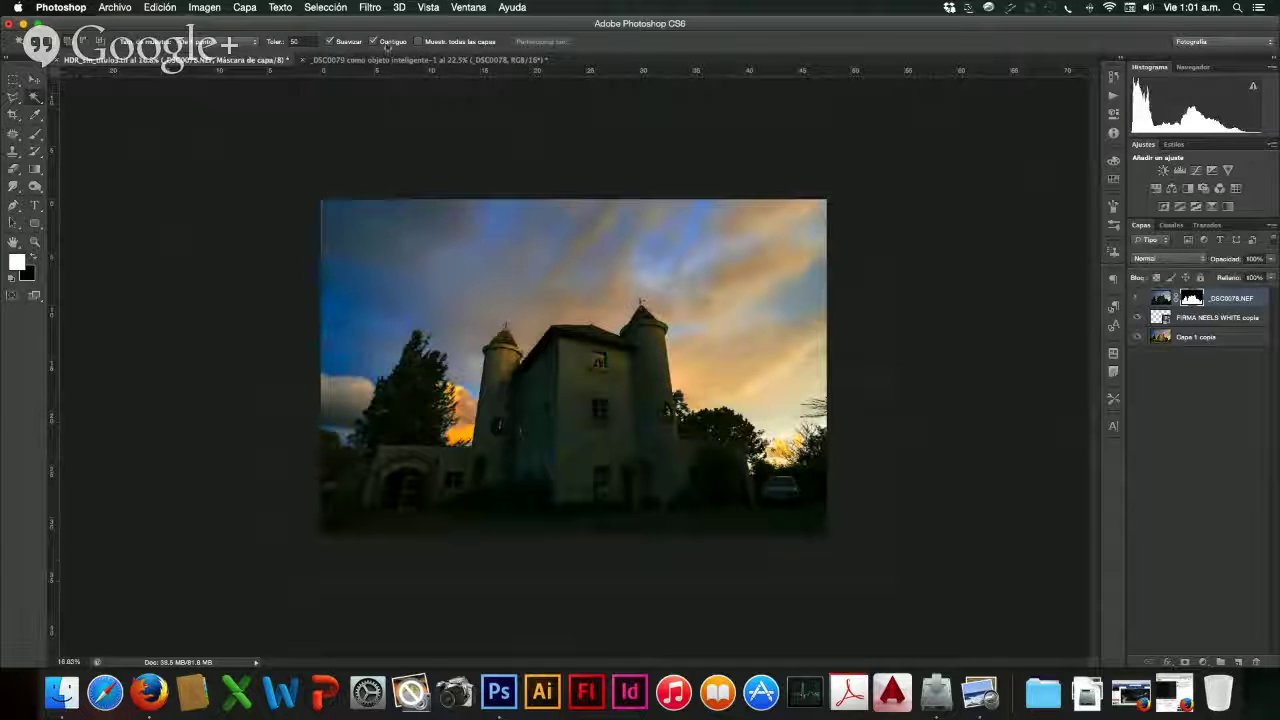
click(210, 8)
mouse_move(228, 47)
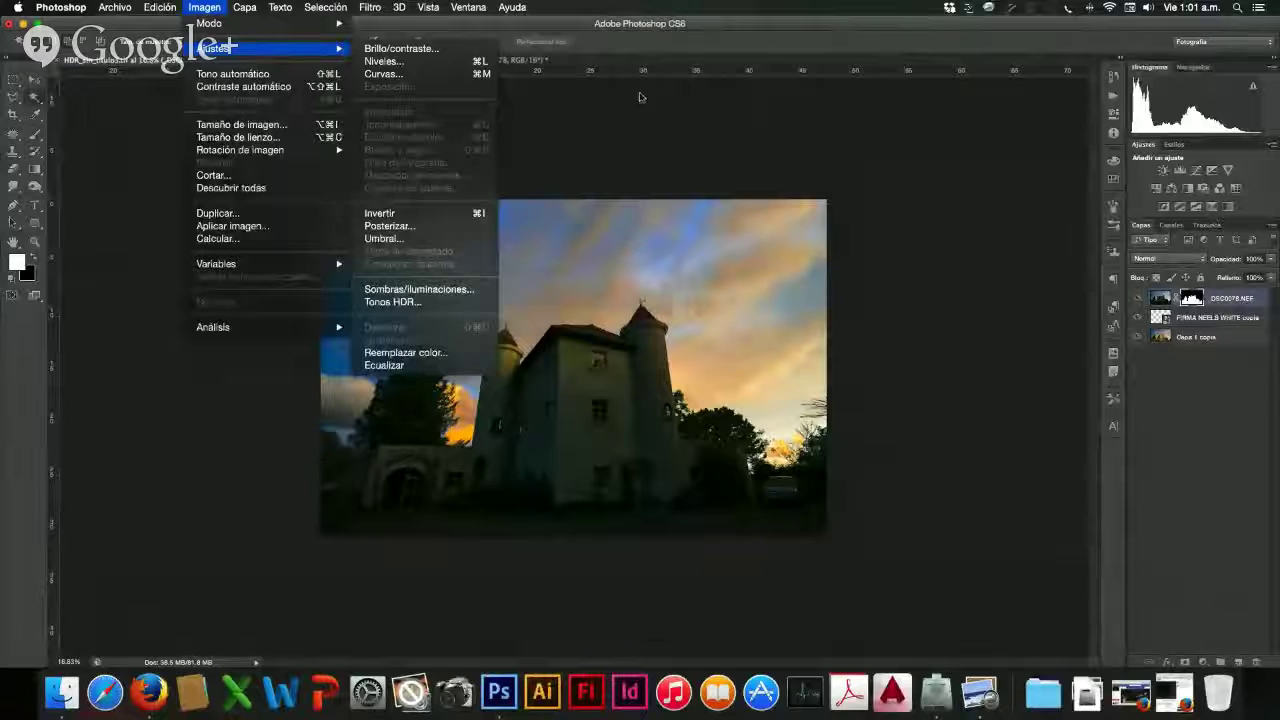
click(402, 48)
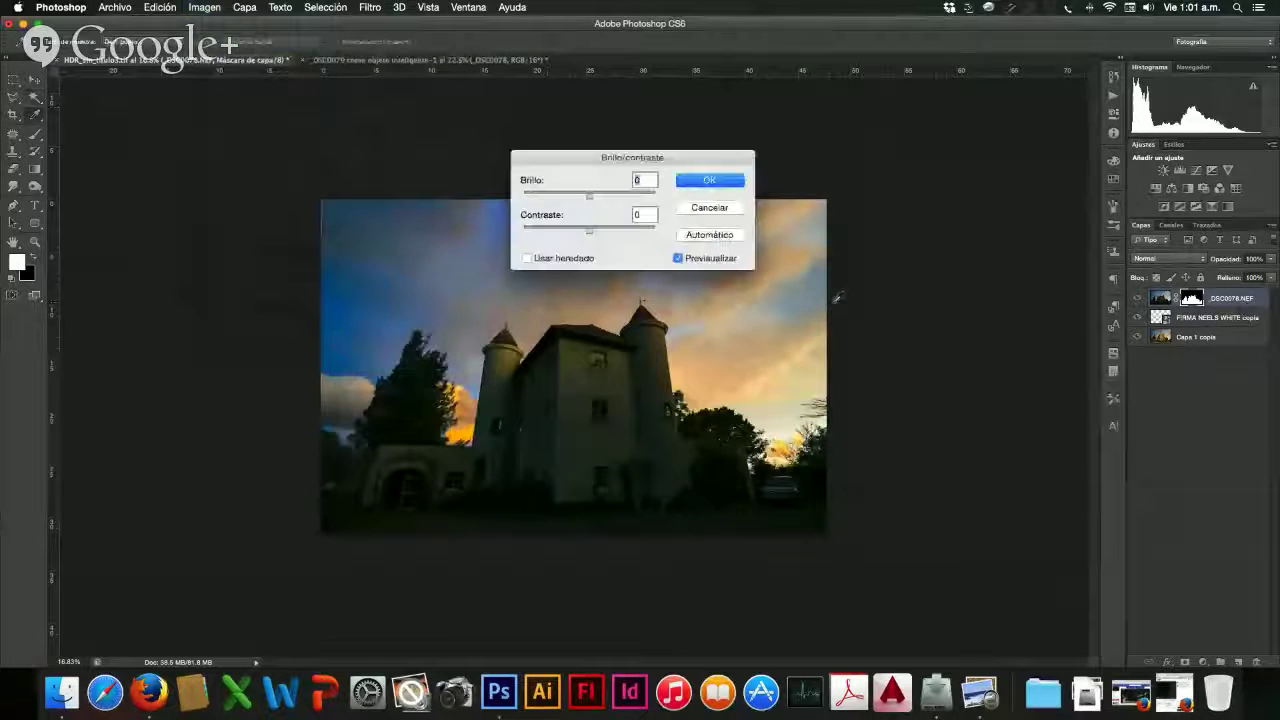
click(625, 195)
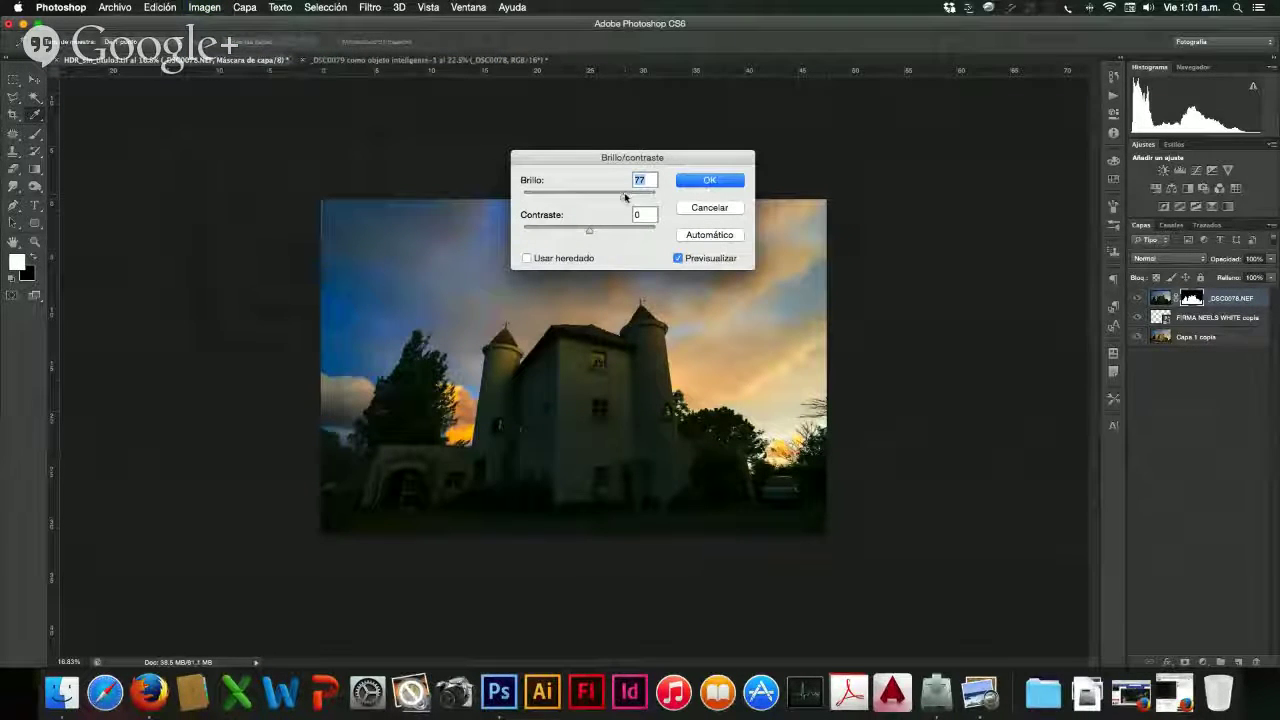
mouse_move(628, 197)
mouse_down()
mouse_move(652, 198)
mouse_move(616, 197)
mouse_up()
key(Tab)
key(Down)
key(Down)
key(Down)
key(Down)
key(Down)
key(Down)
key(Down)
key(Down)
key(Down)
key(Down)
key(Down)
key(Down)
key(Down)
key(Down)
key(Down)
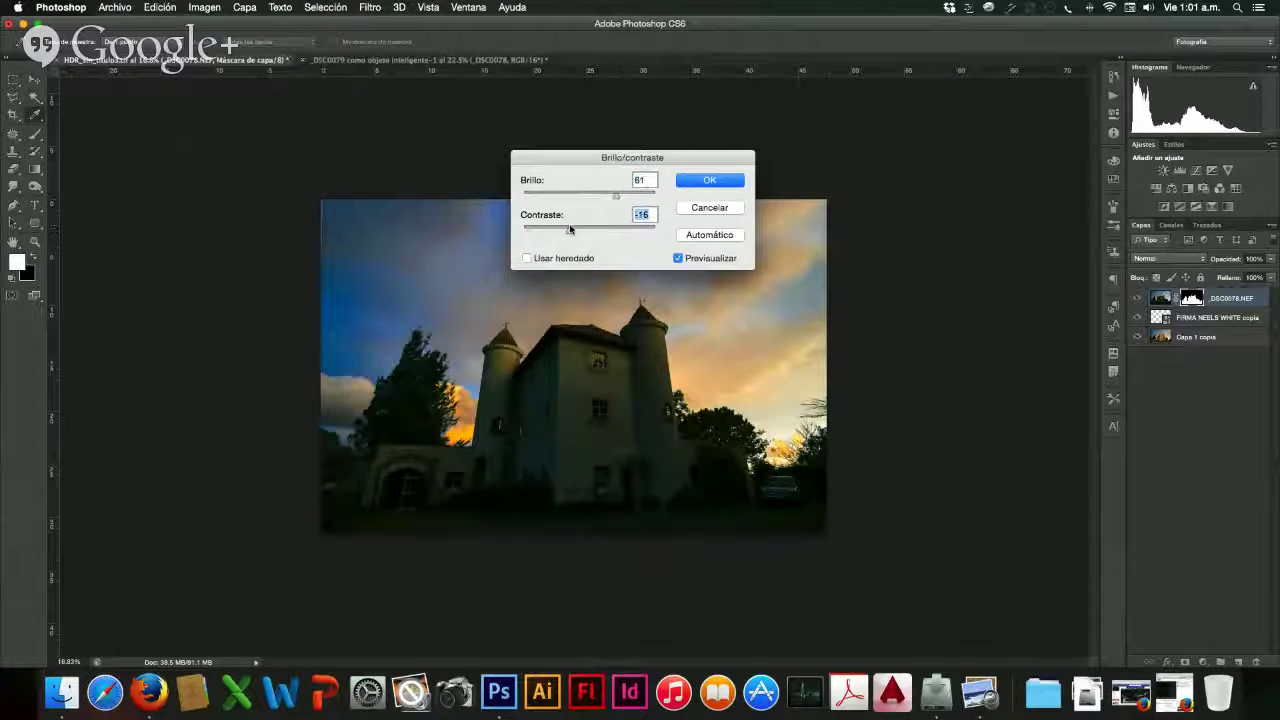
click(690, 208)
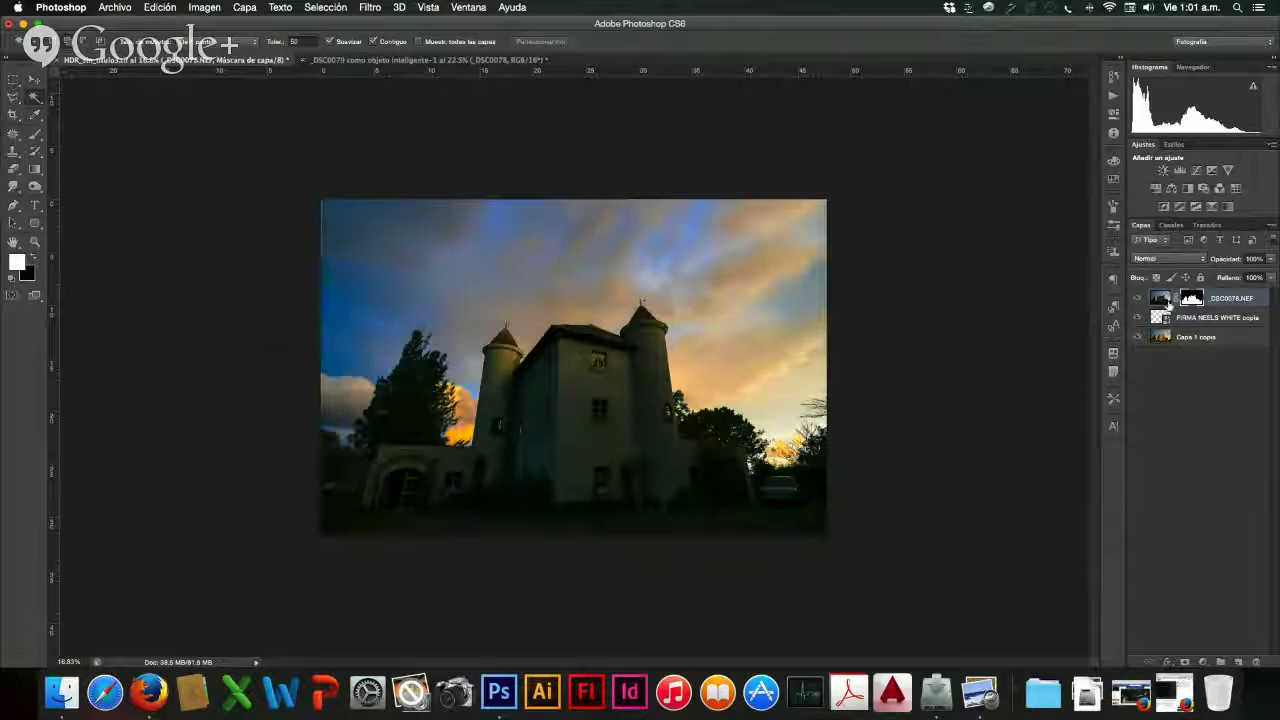
- Apply Brightness/Contrast to the _DSC0078.NEF layer's image instead of its mask, with brightness 85 and contrast 9
click(1162, 300)
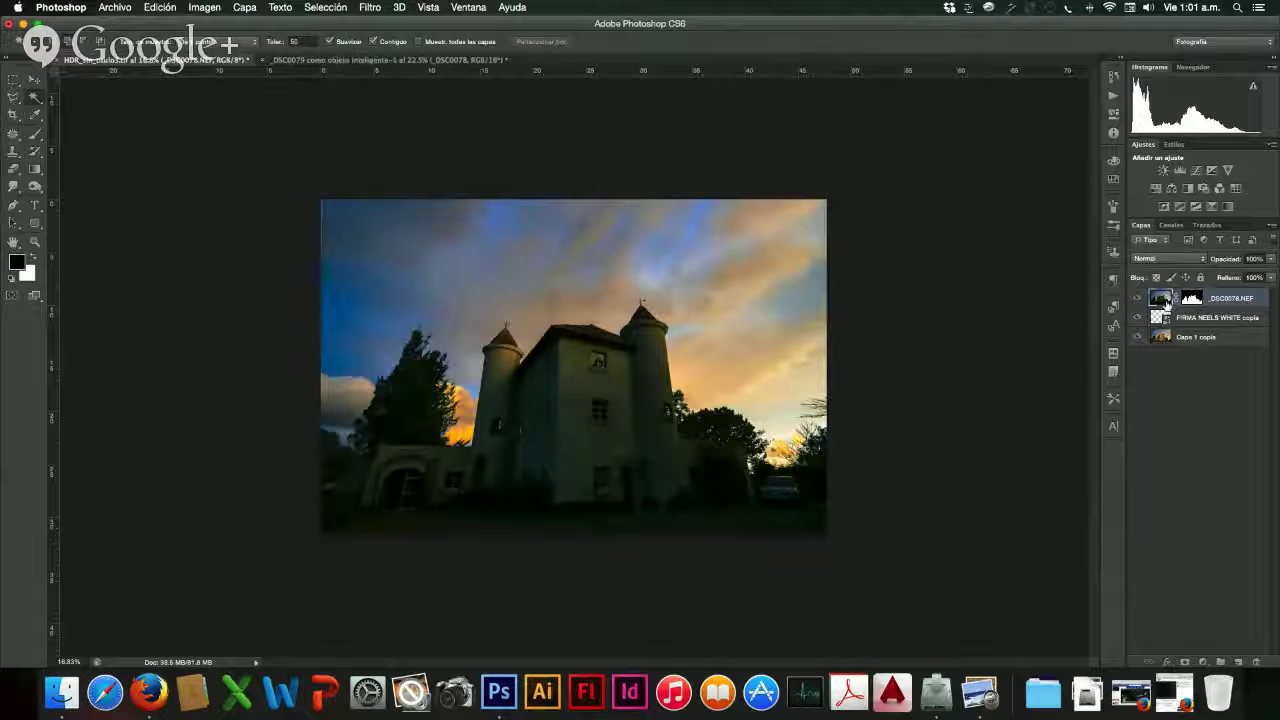
click(202, 8)
mouse_move(216, 47)
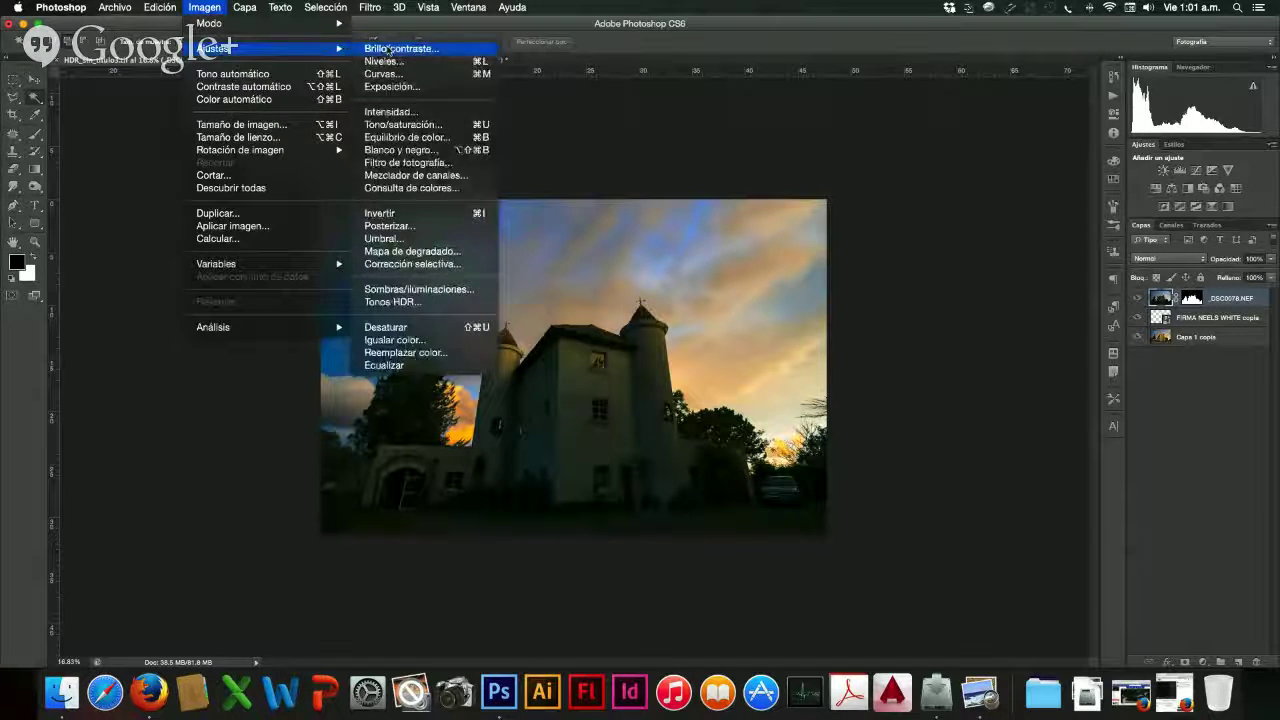
click(385, 49)
drag(589, 194, 627, 200)
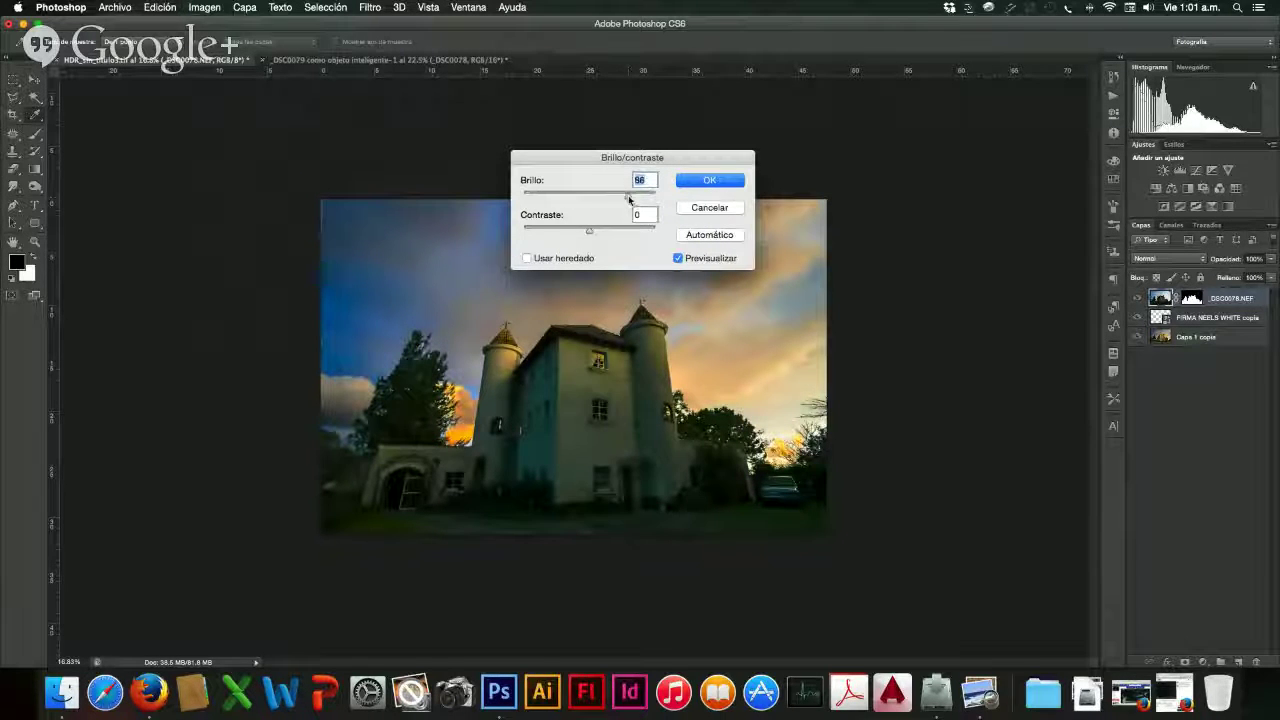
drag(589, 230, 630, 197)
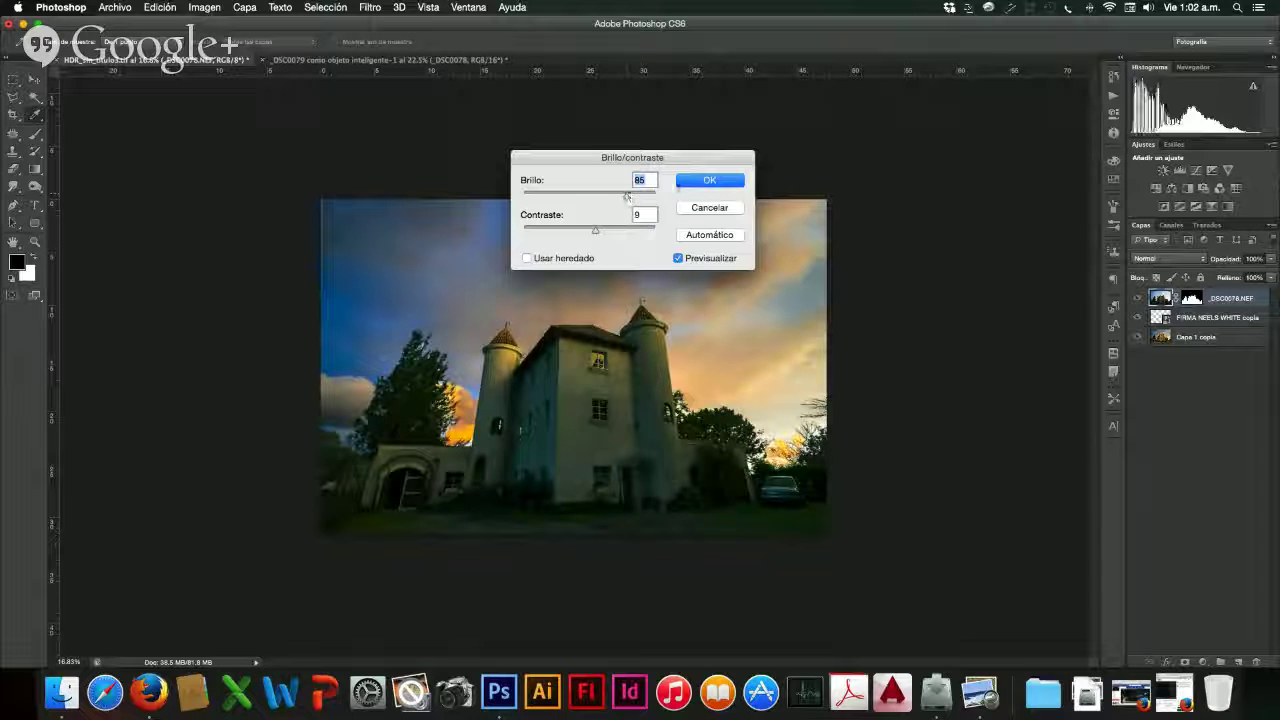
key(Return)
key(w)
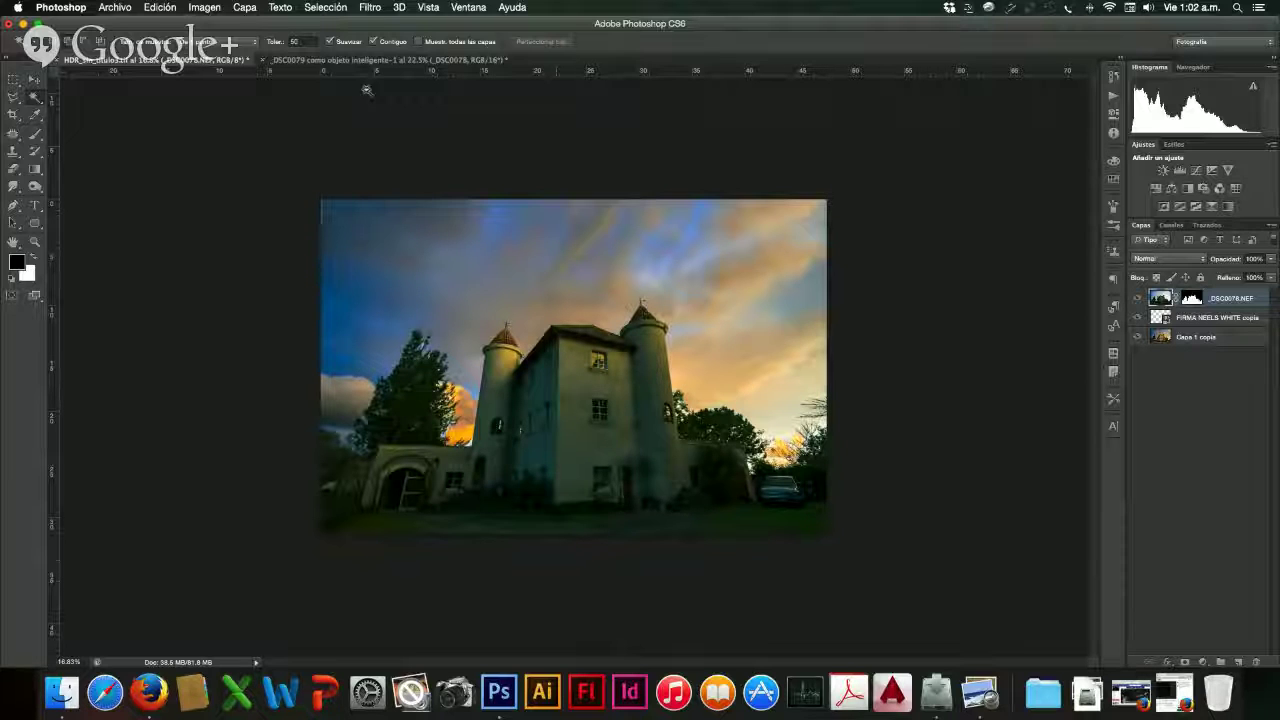
- Start a Selective Color correction on the _DSC0078.NEF layer and set cyan to +1% for the reds
click(204, 7)
mouse_move(250, 48)
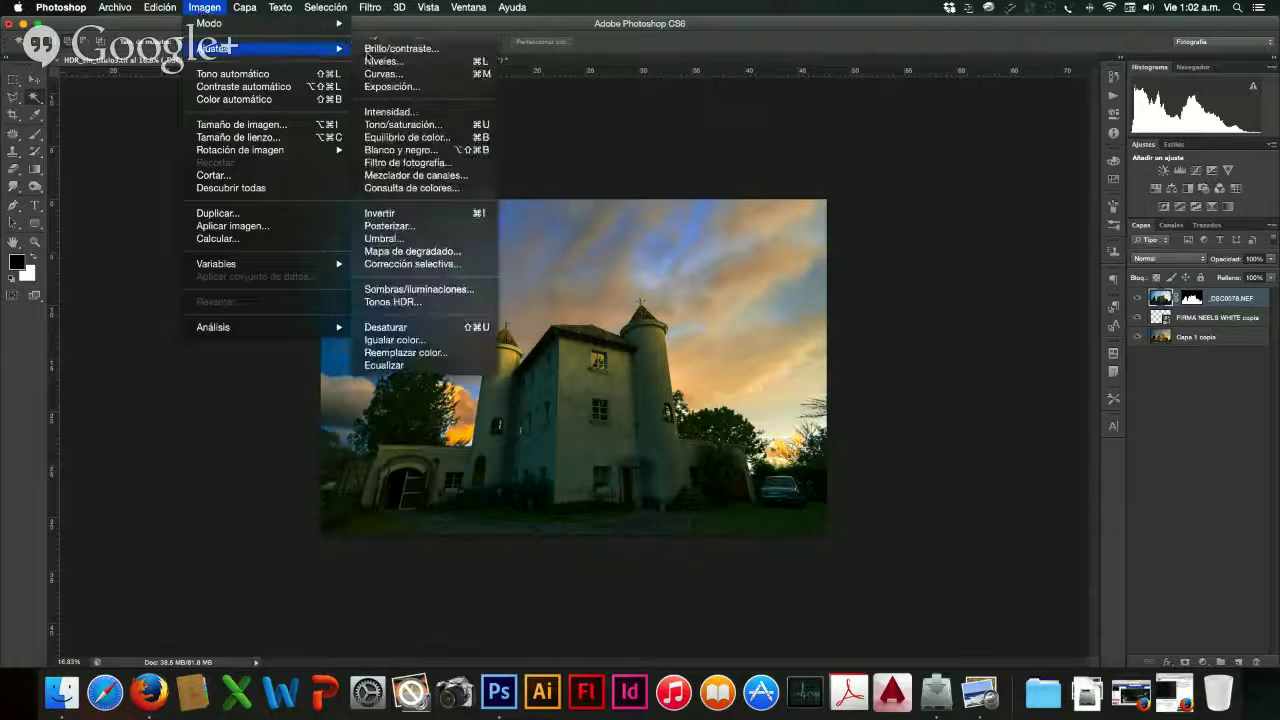
click(410, 264)
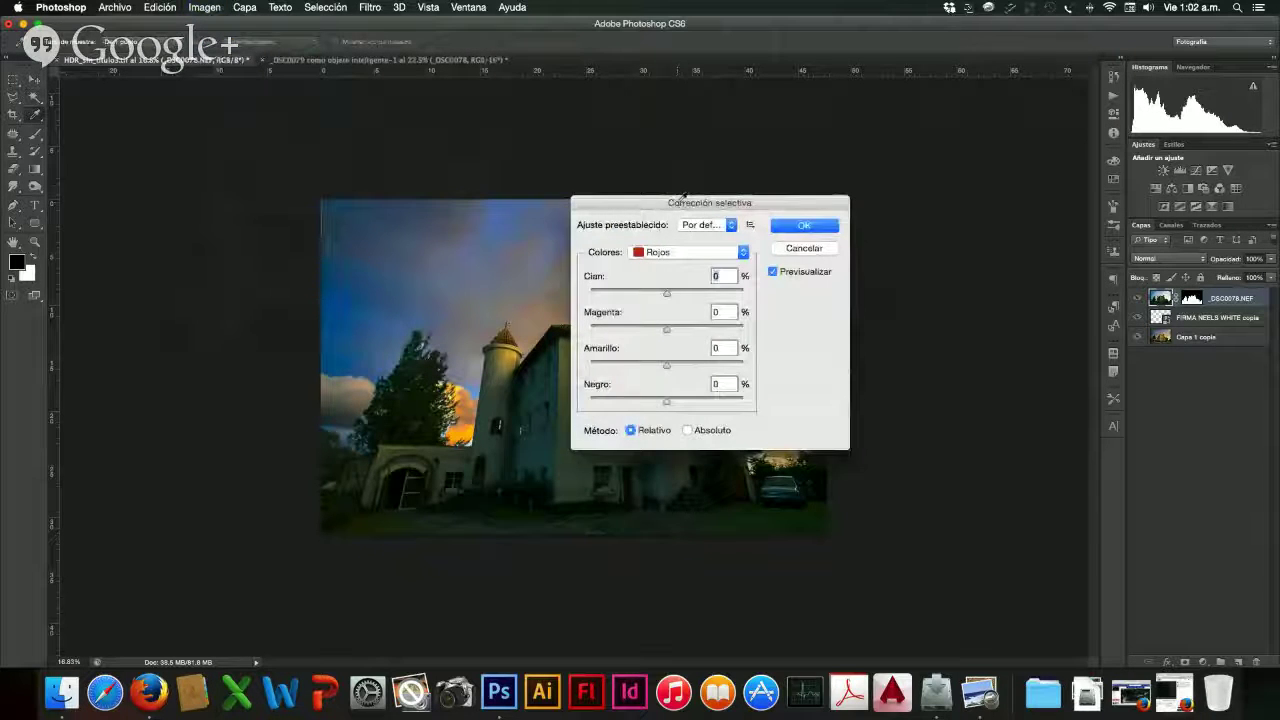
drag(684, 197, 836, 202)
mouse_move(818, 298)
mouse_down()
mouse_move(868, 304)
mouse_move(822, 306)
mouse_up()
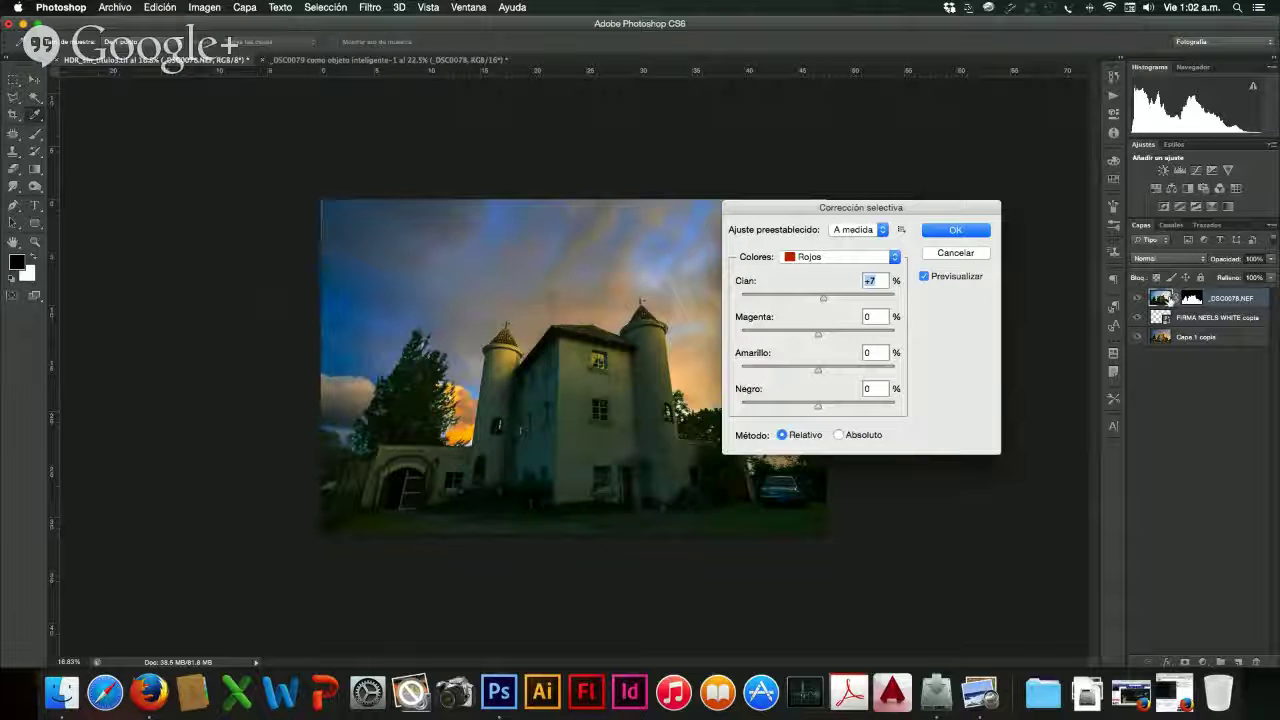
mouse_move(826, 302)
mouse_down()
mouse_move(850, 297)
mouse_move(790, 297)
mouse_move(822, 293)
mouse_up()
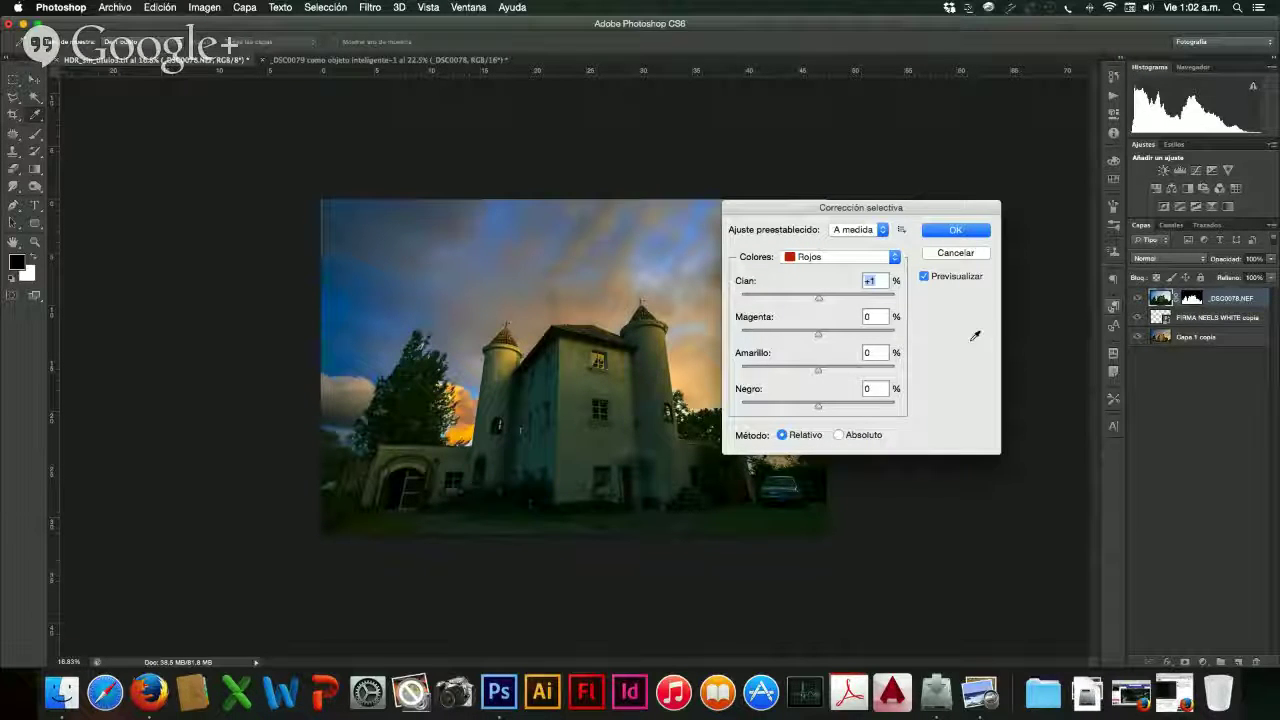
- Set cyan to -13% for the neutrals in the Selective Color correction
click(843, 263)
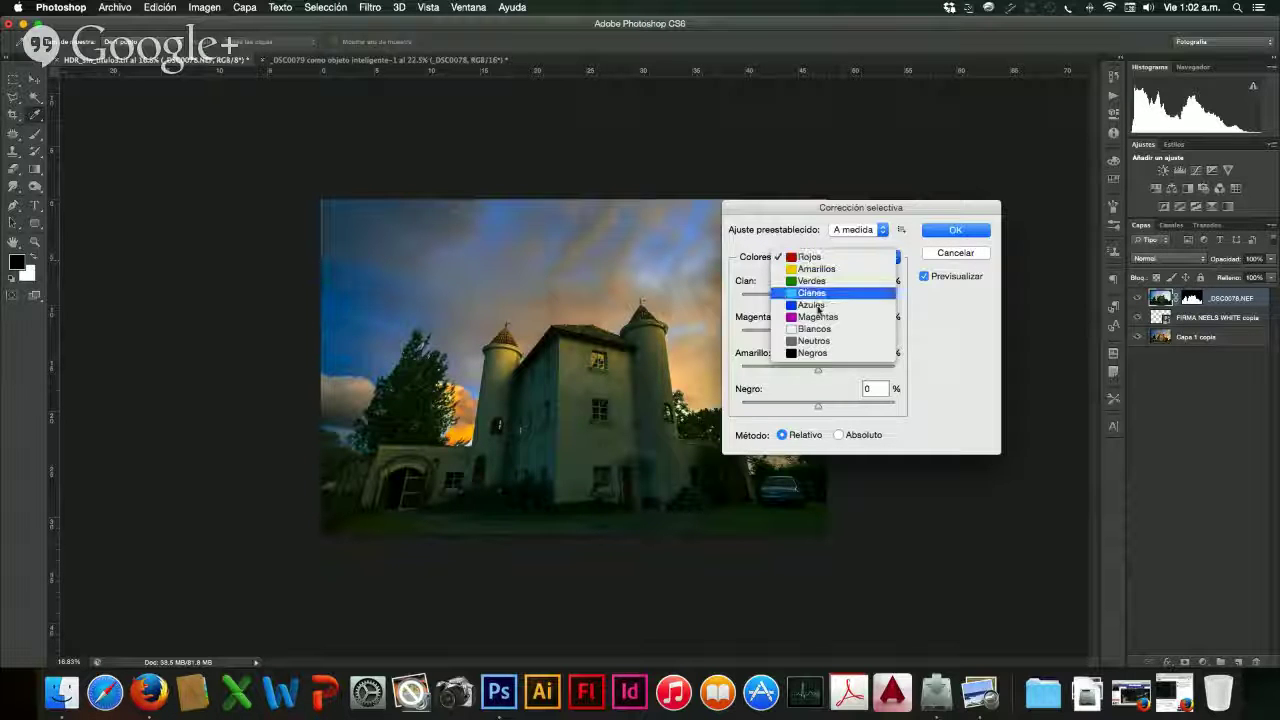
click(812, 337)
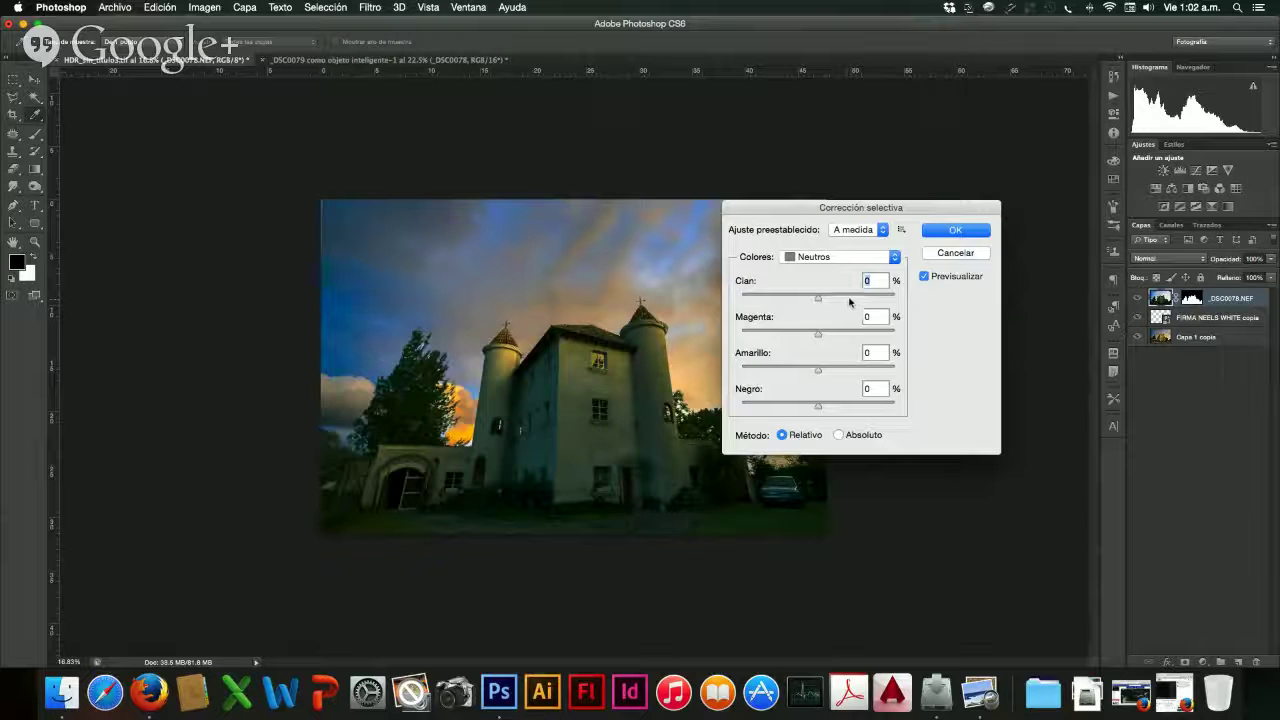
drag(848, 298, 808, 299)
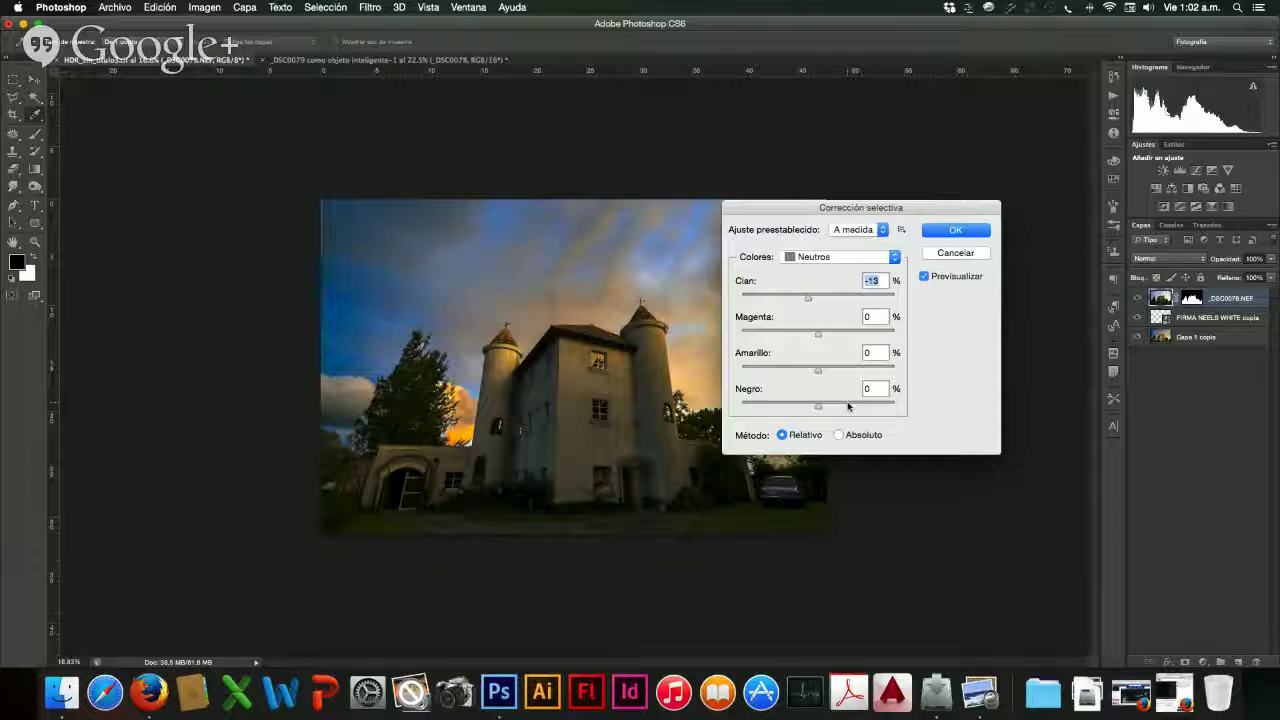
- Set the neutrals to cyan -14%, yellow +5% and black -2%, and apply the Selective Color correction
drag(846, 406, 816, 406)
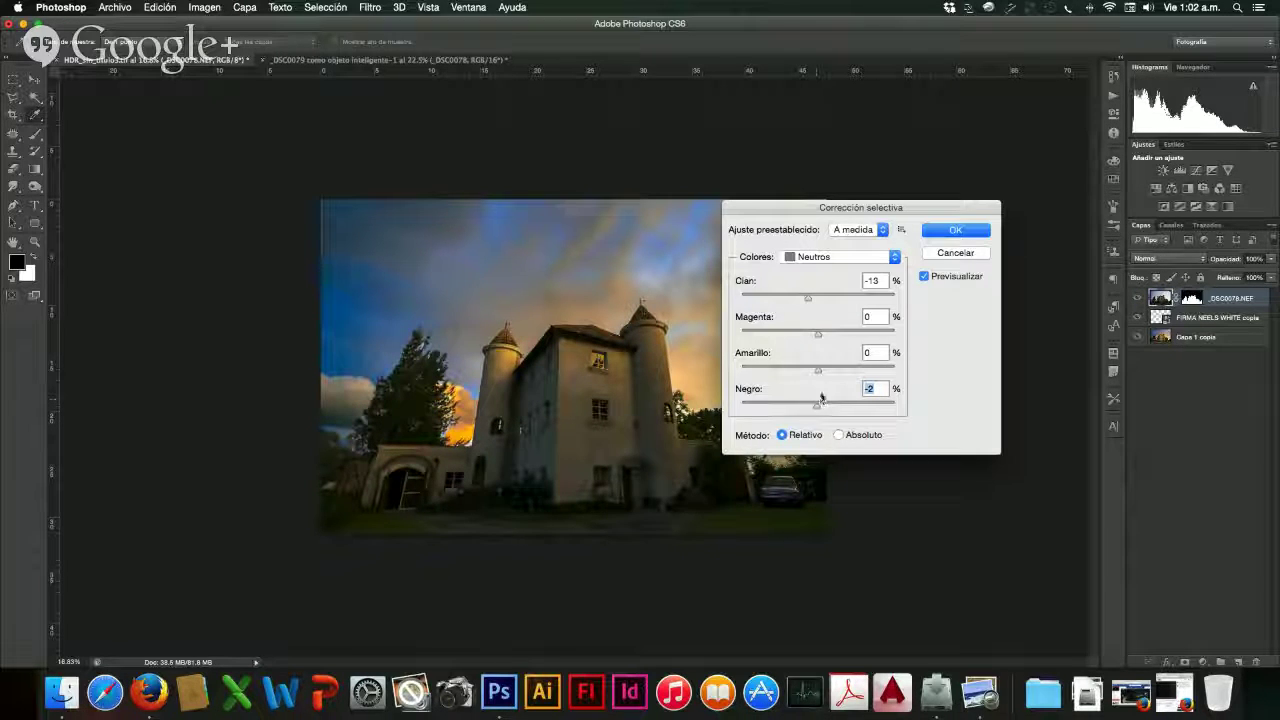
drag(820, 373, 823, 371)
click(809, 299)
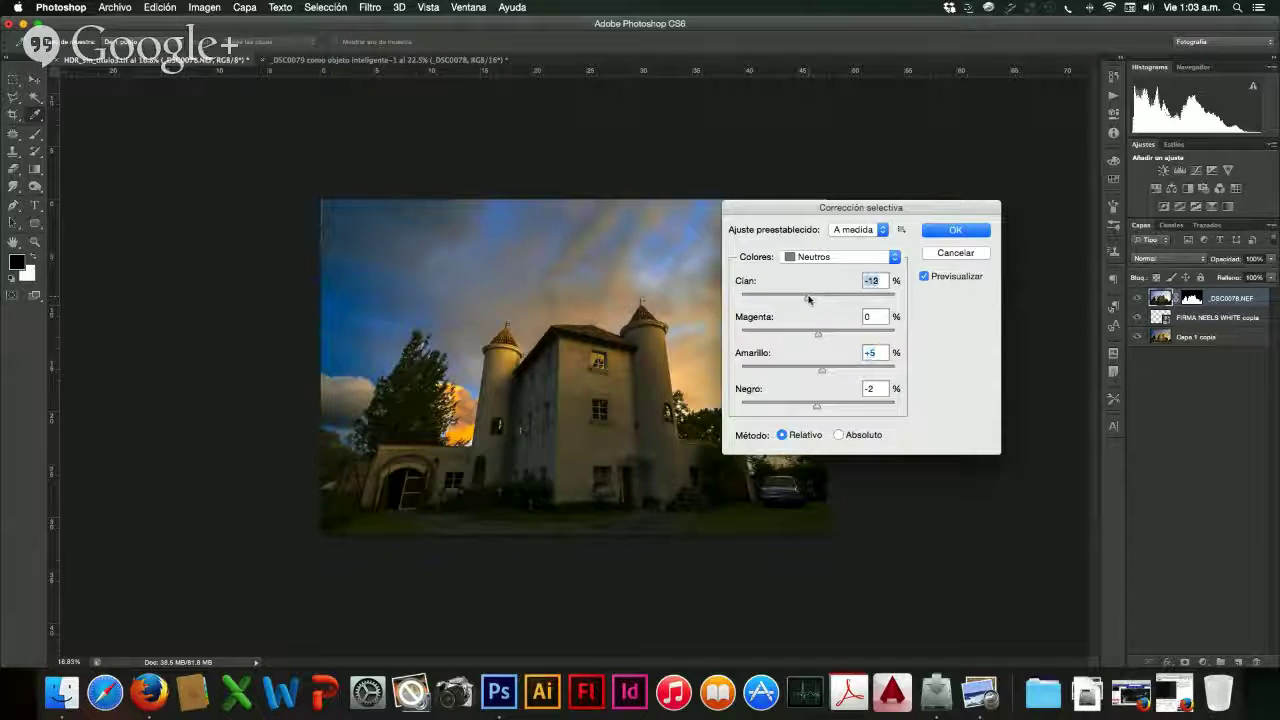
drag(809, 299, 802, 299)
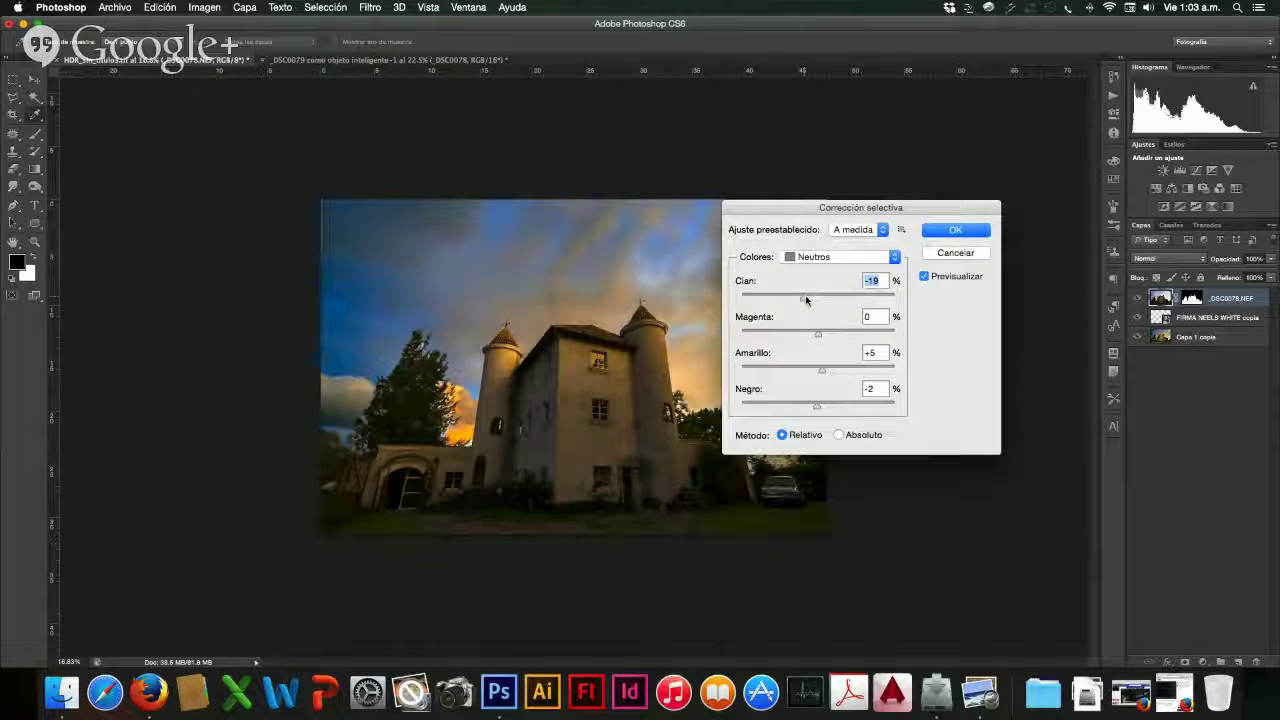
drag(804, 298, 808, 300)
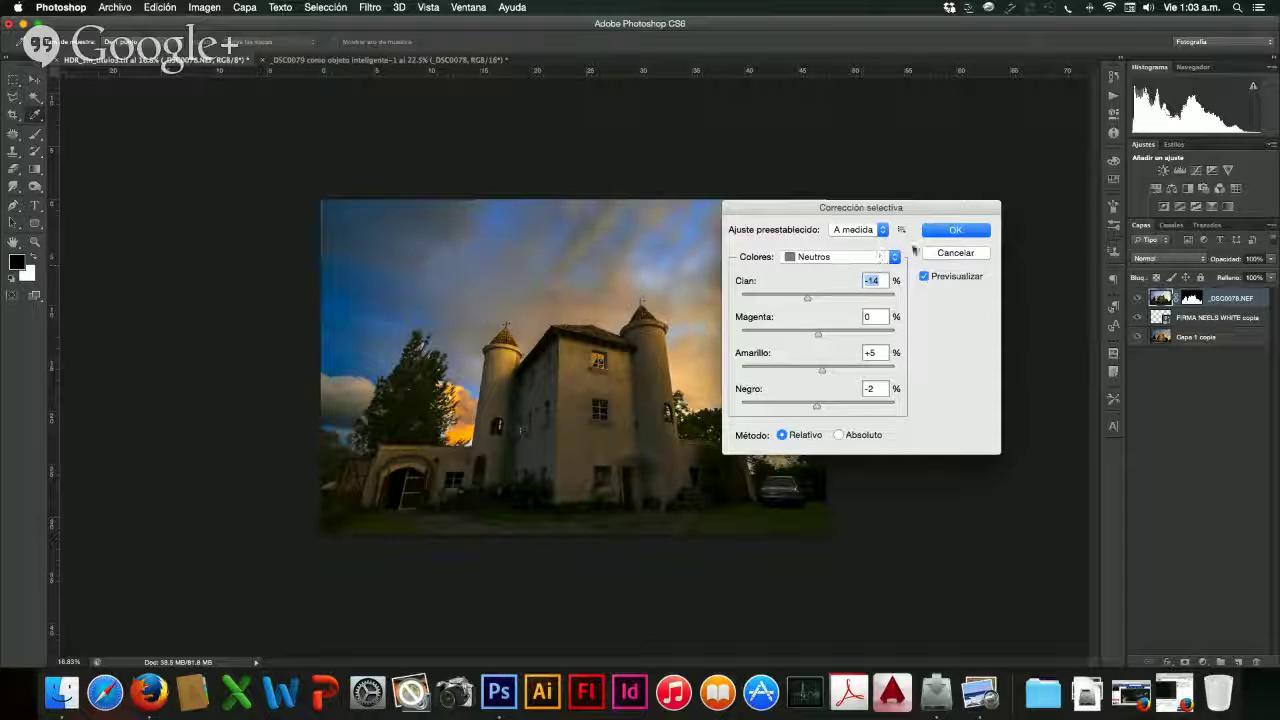
click(941, 232)
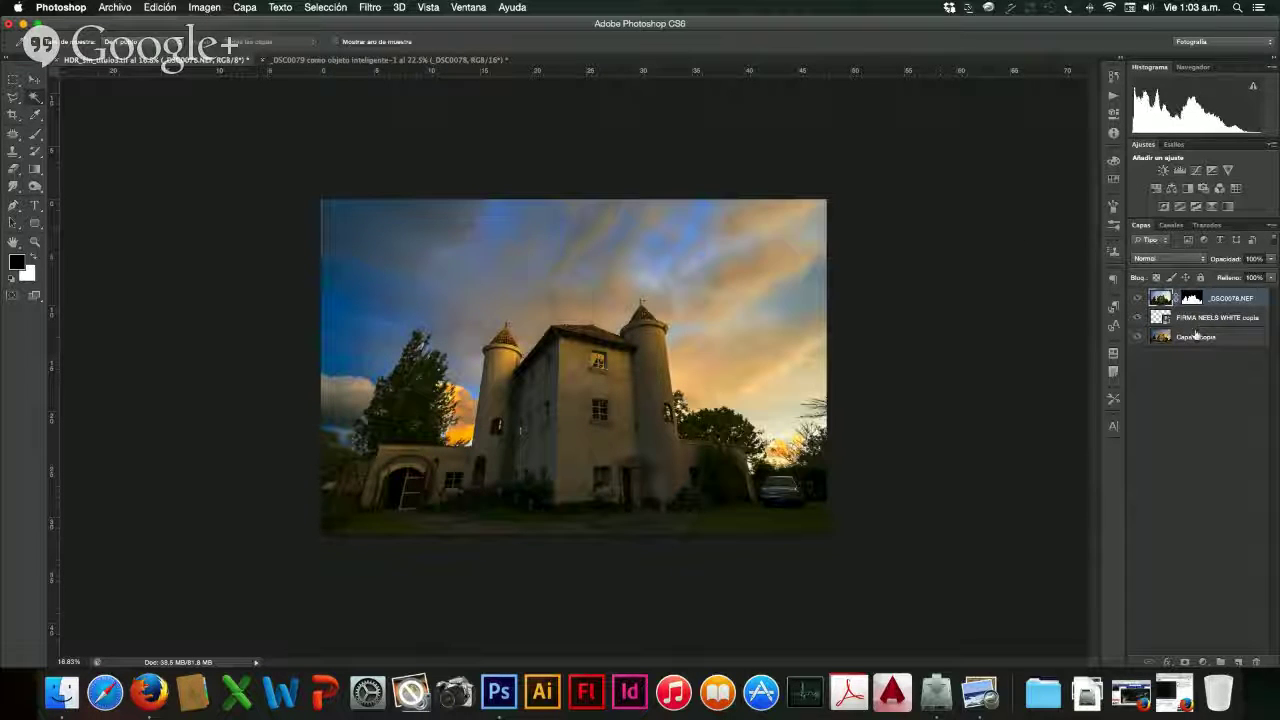
- Add a Selective Color adjustment layer directly above the _DSC0078.NEF layer
click(1213, 207)
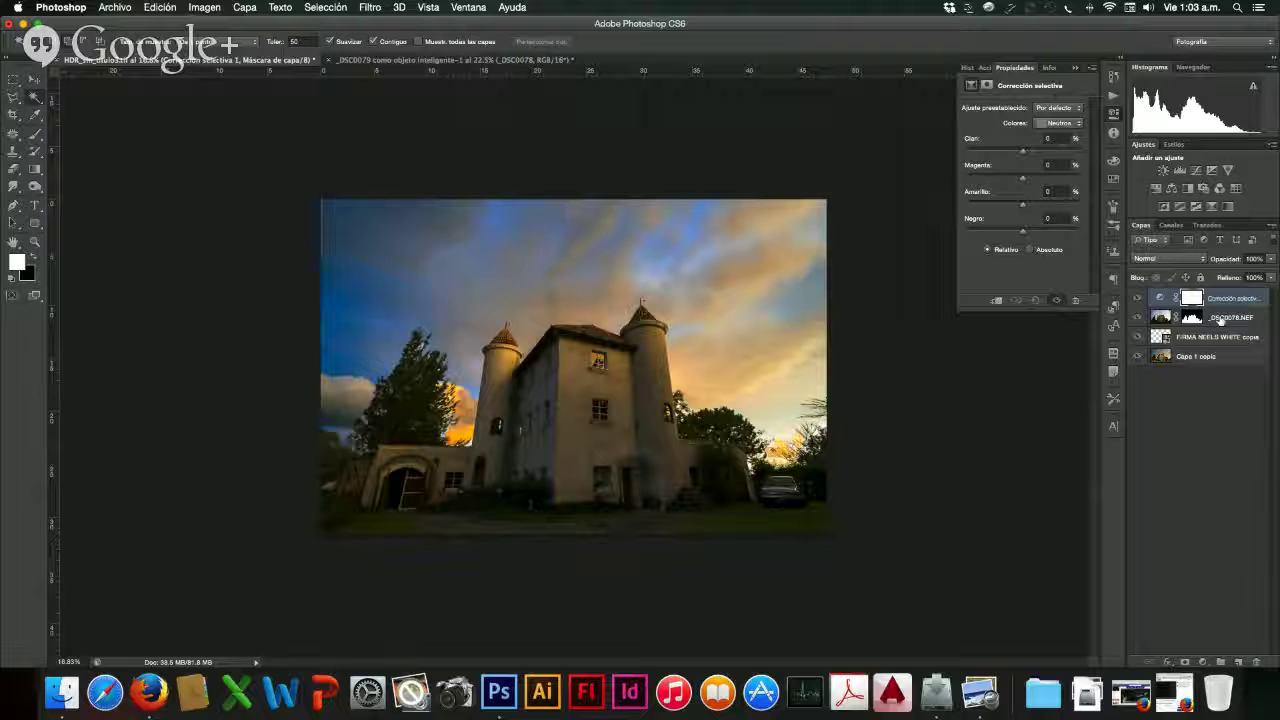
right_click(1218, 312)
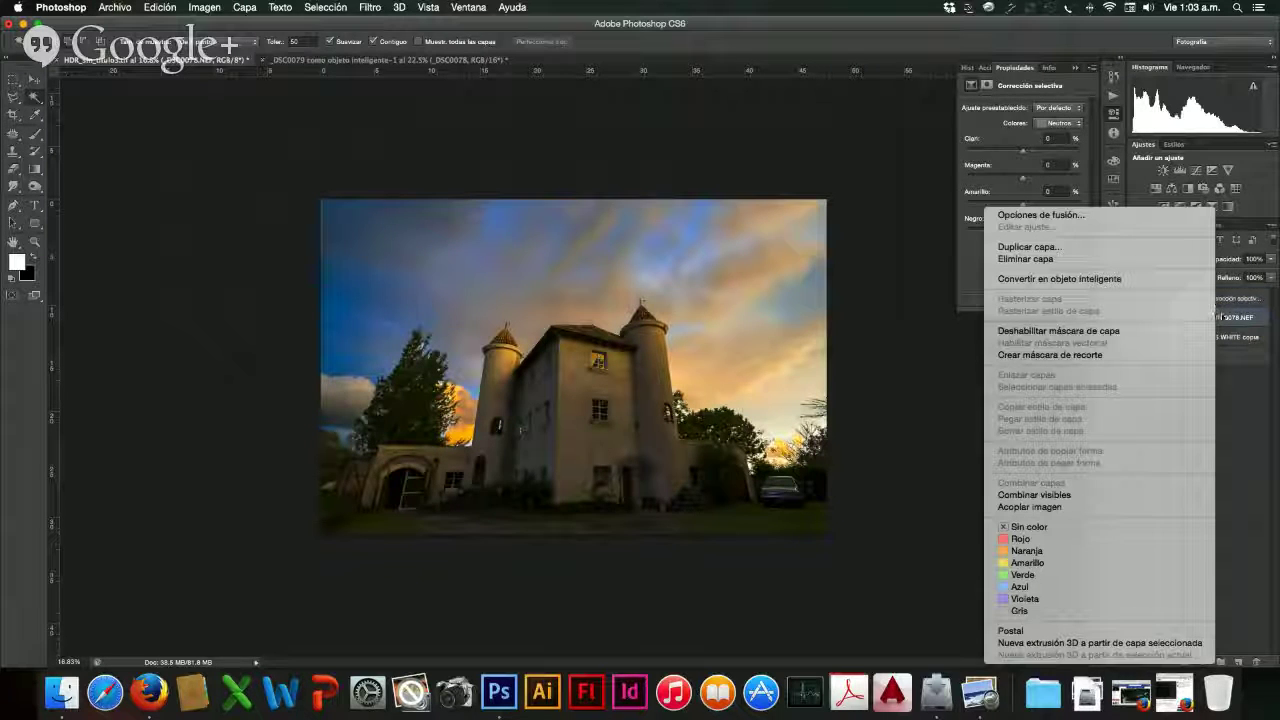
click(1224, 320)
click(1204, 300)
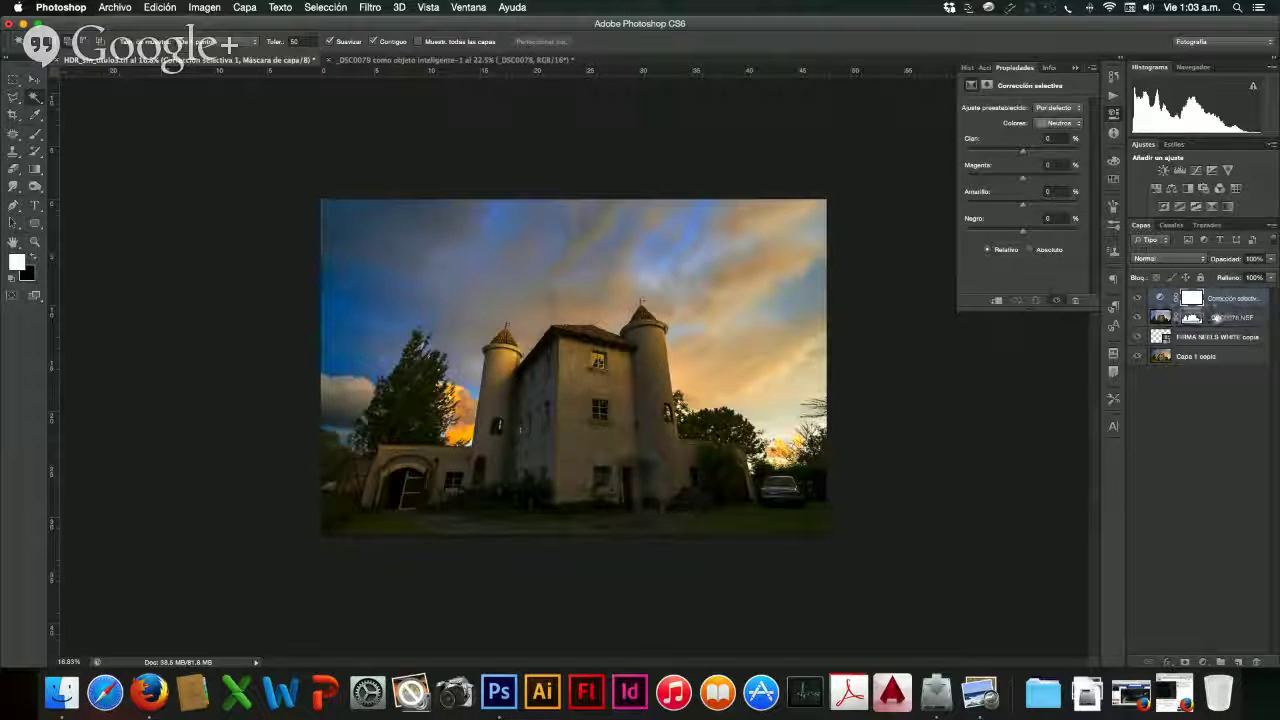
- Try placing _DSC0078.NEF above the Selective Color adjustment and replacing the adjustment's mask, and restore the original layer order
drag(1215, 318, 1215, 293)
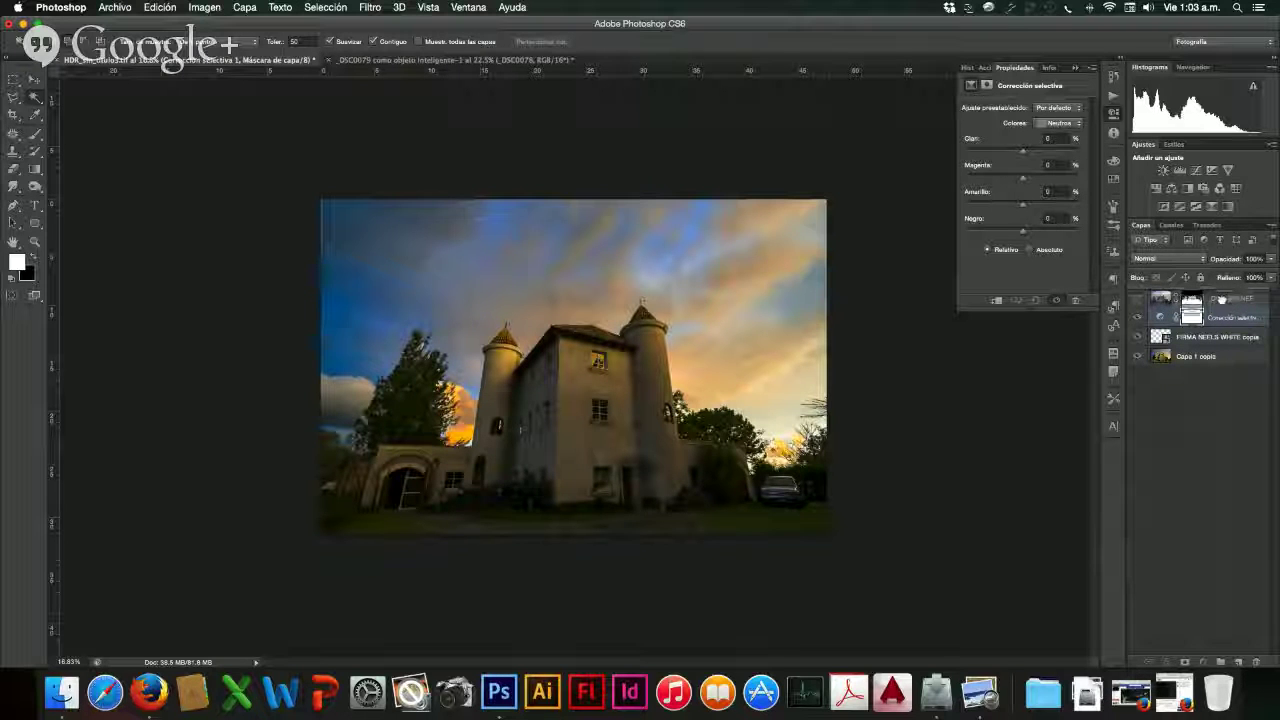
drag(1232, 298, 1190, 317)
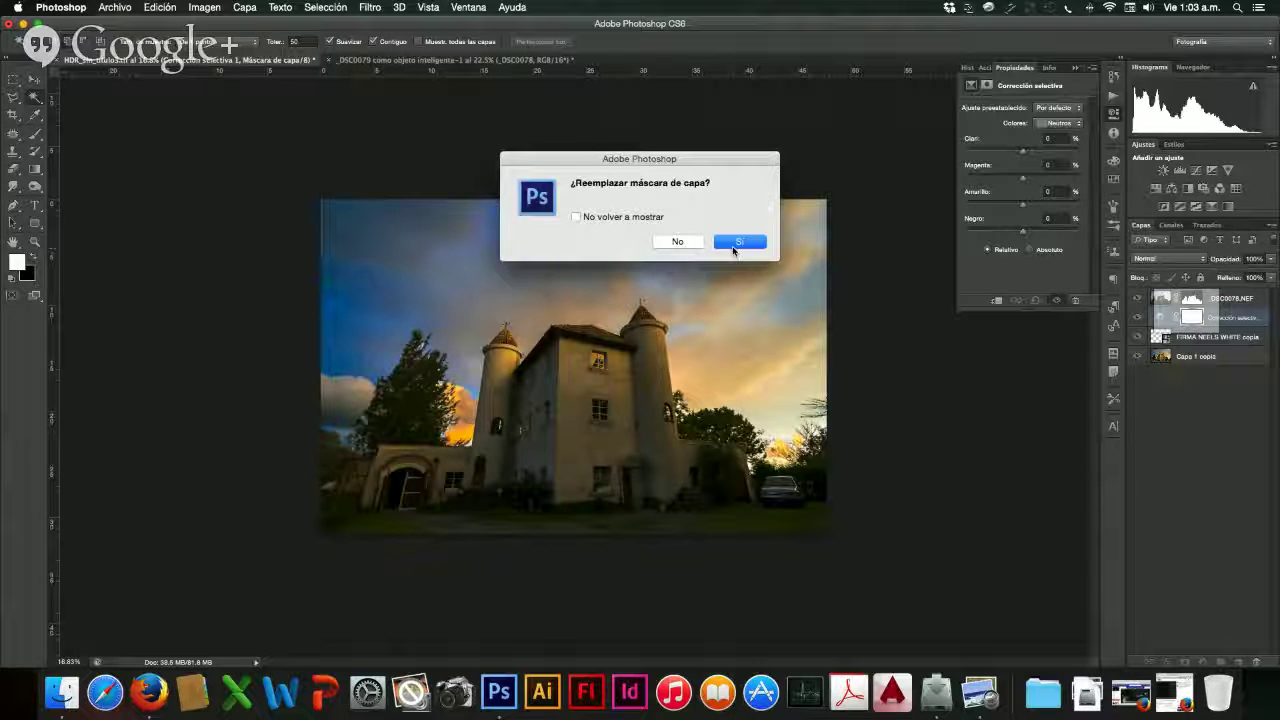
click(677, 242)
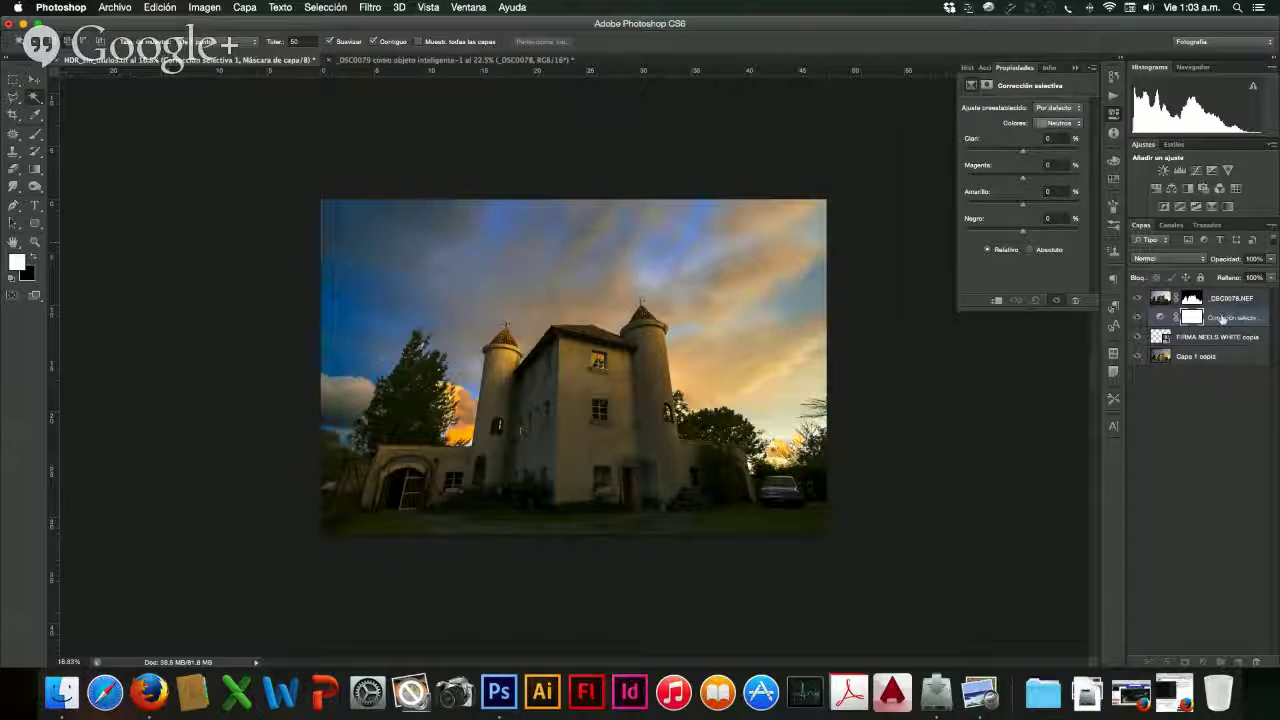
drag(1238, 317, 1228, 292)
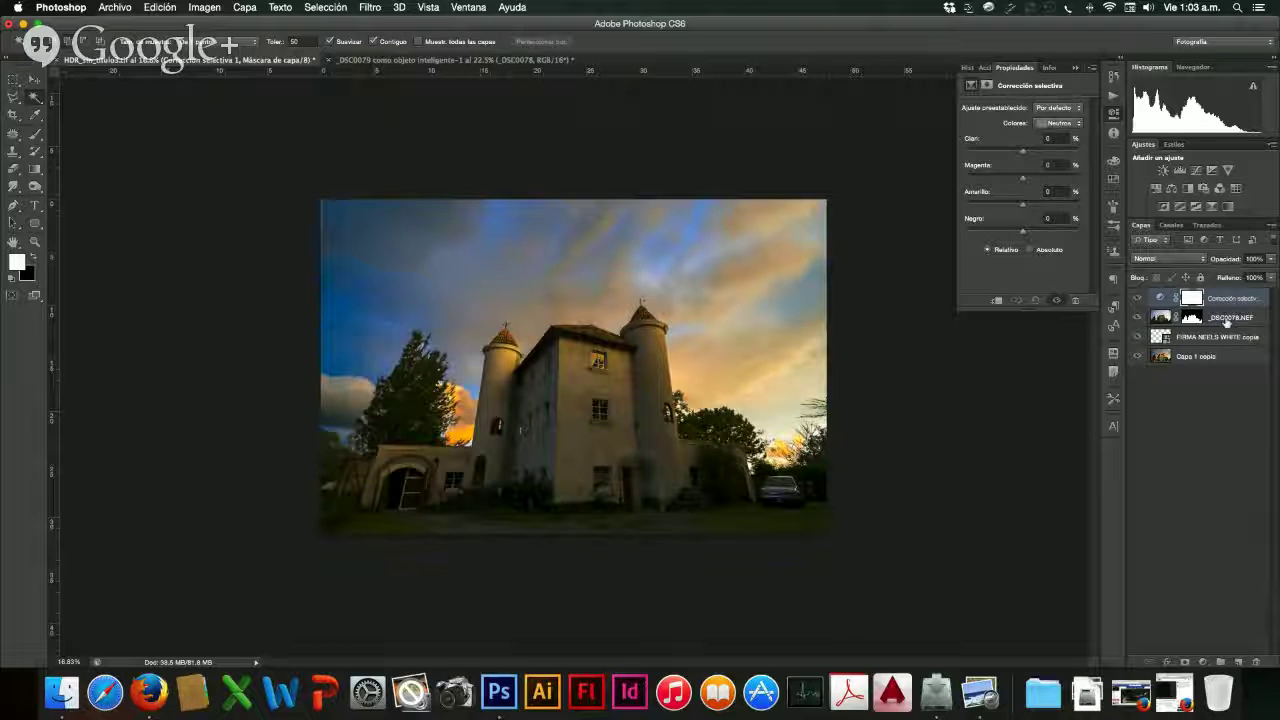
right_click(1228, 321)
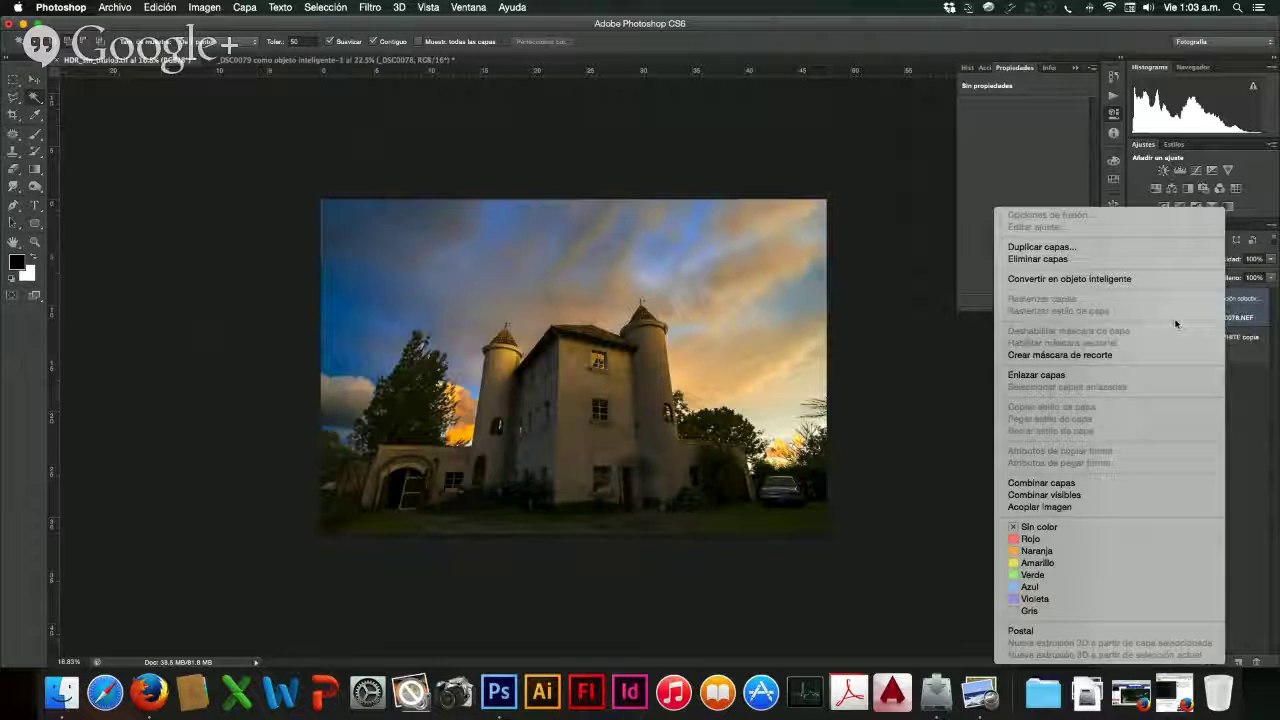
click(1228, 308)
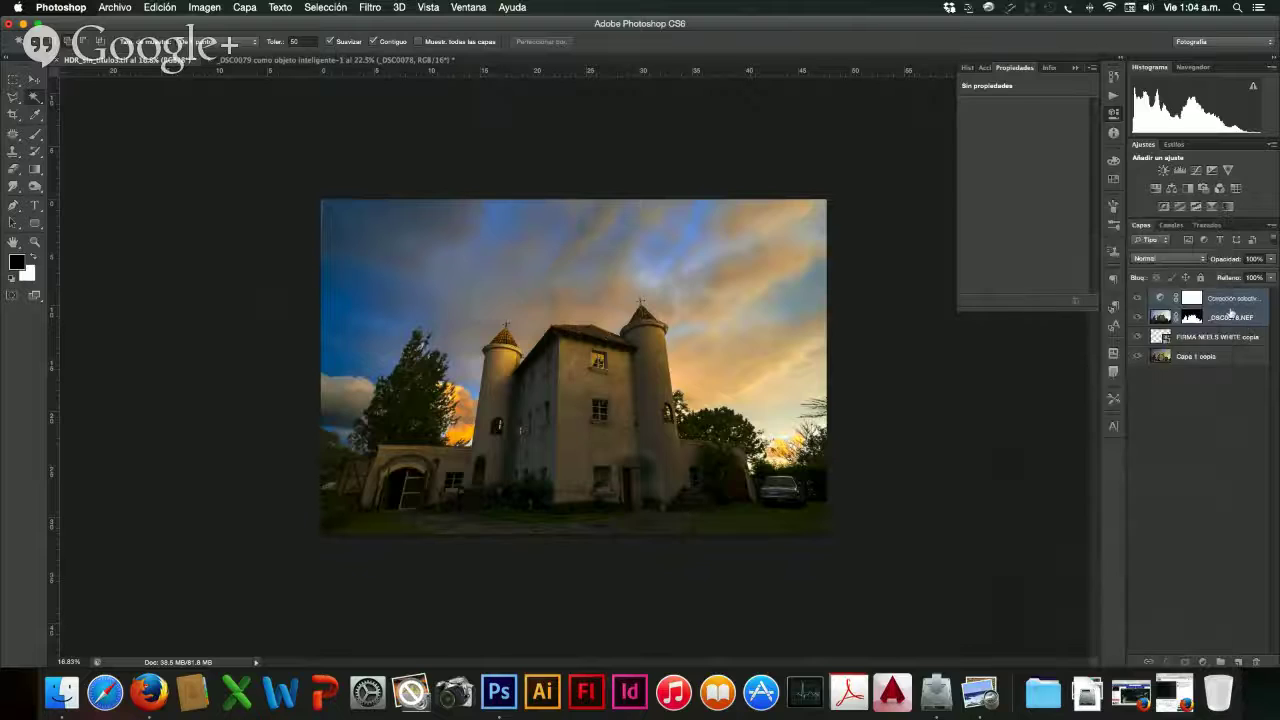
right_click(1228, 313)
key(Escape)
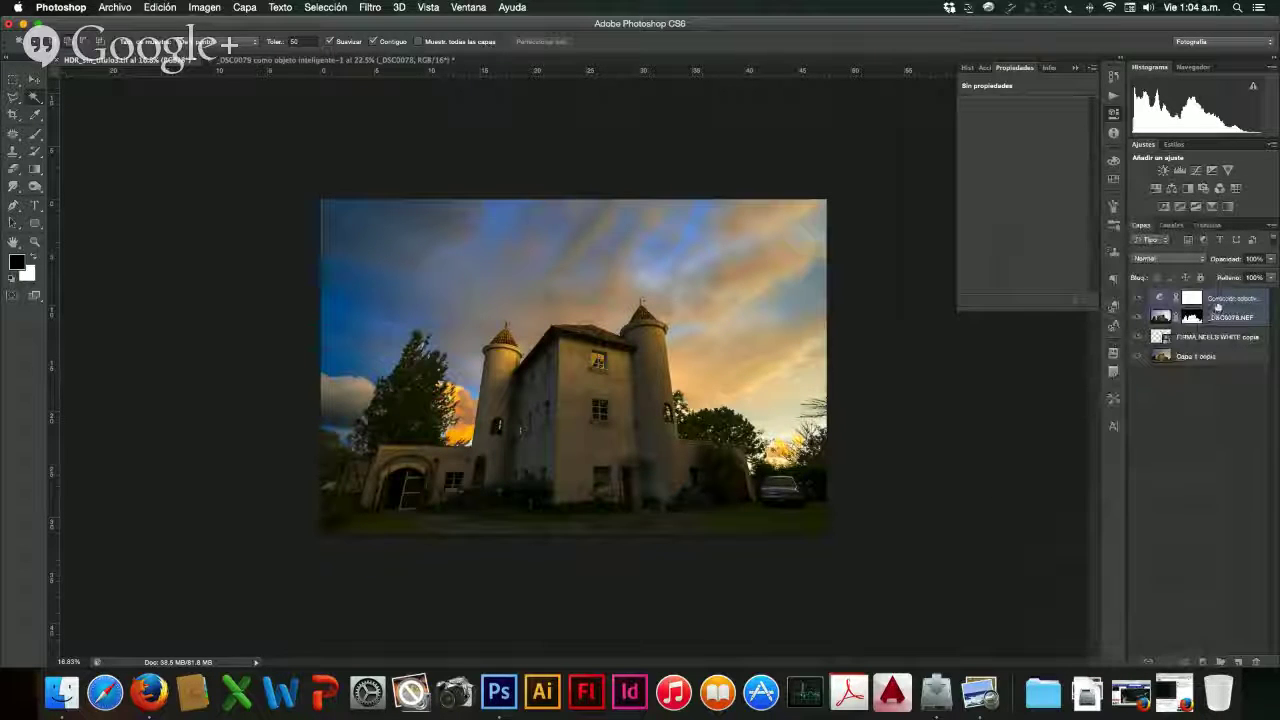
click(1217, 303)
right_click(1217, 304)
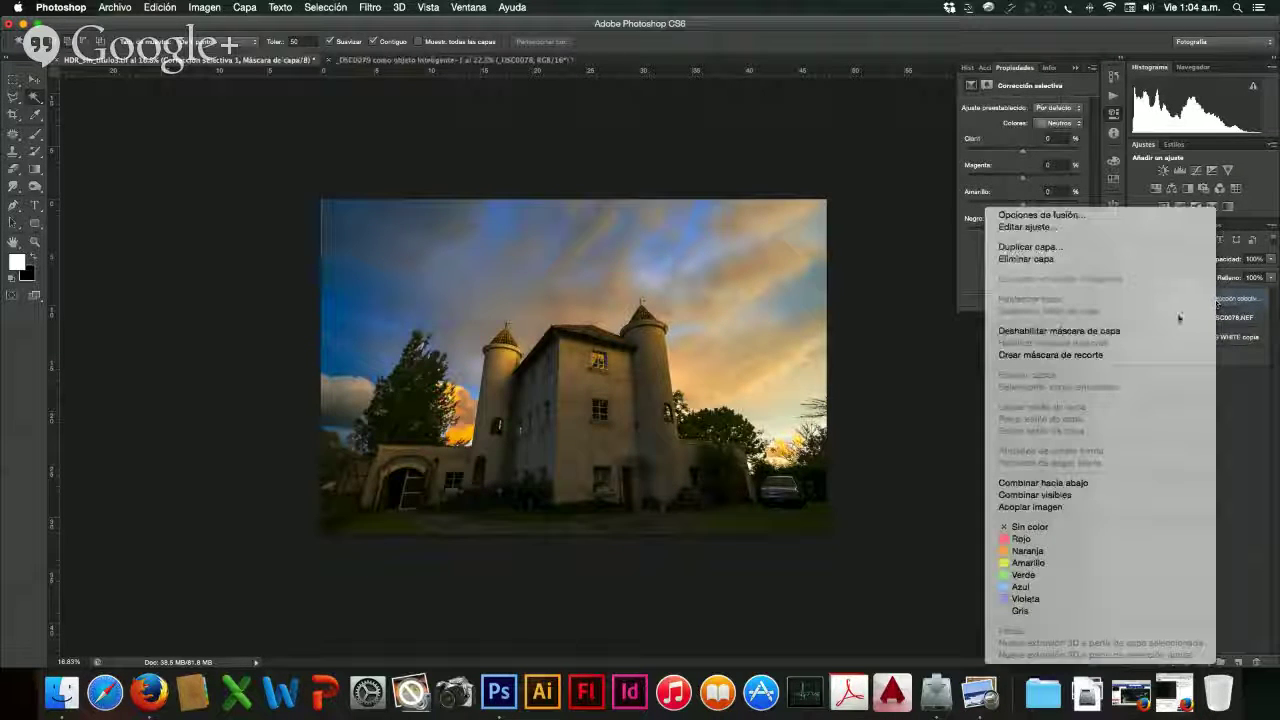
click(1243, 333)
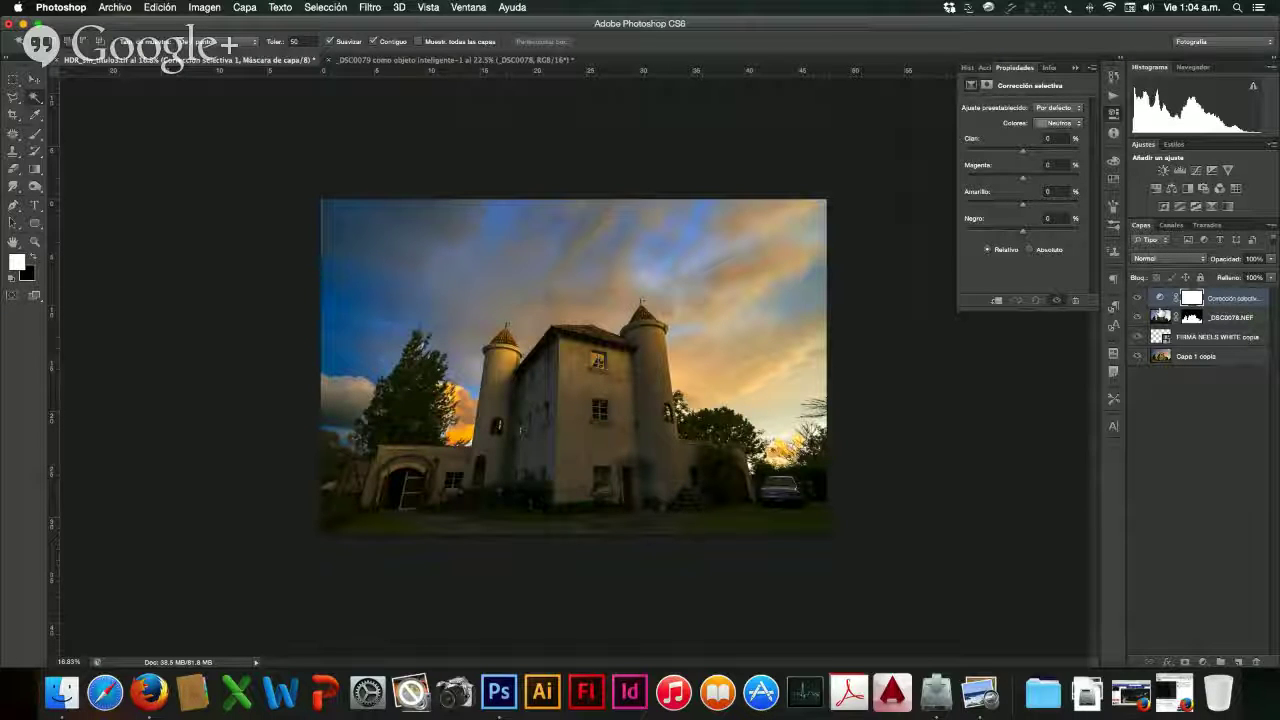
right_click(1165, 313)
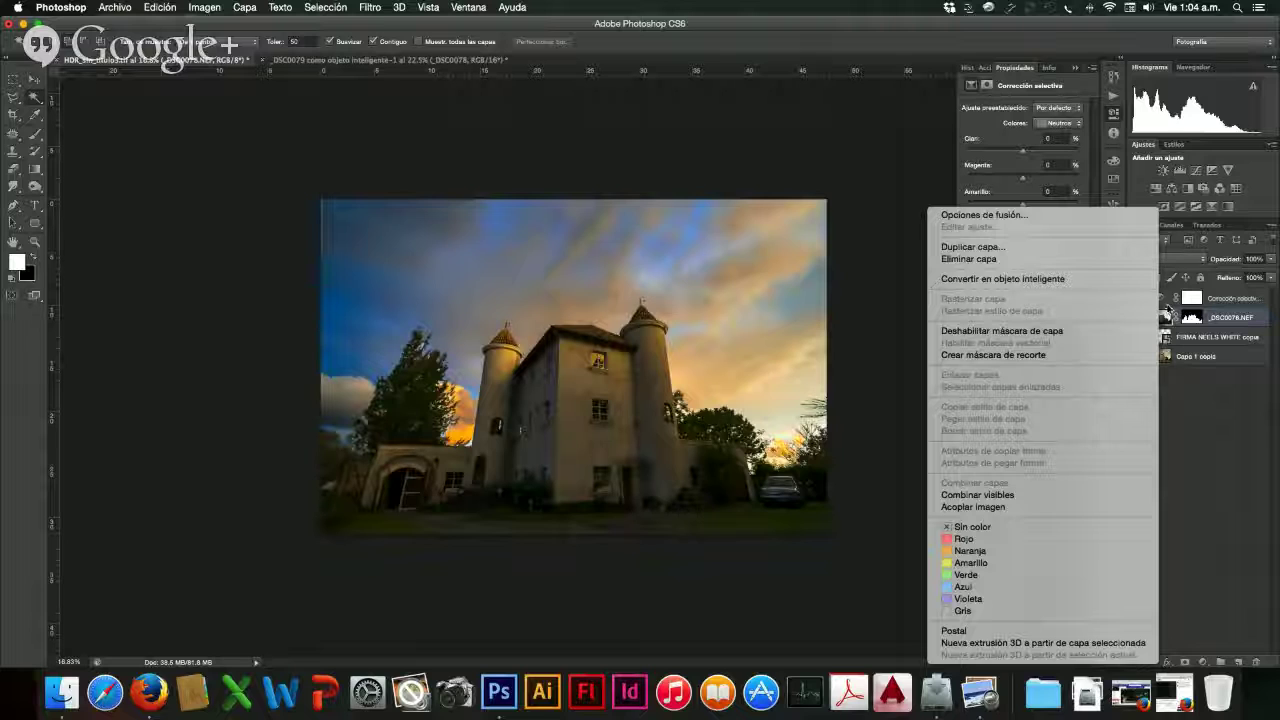
click(1102, 330)
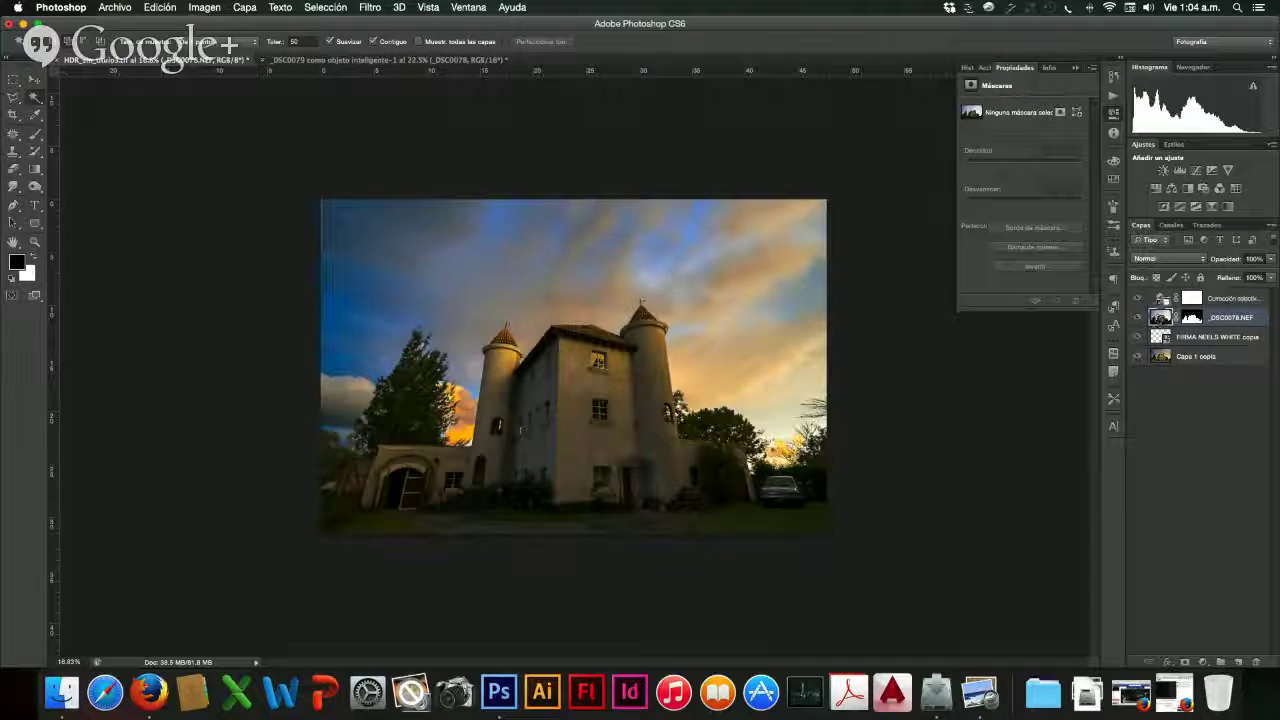
- Clip the Selective Color adjustment layer to the _DSC0078.NEF layer and check the clipping mask in the history
alt+click(1162, 300)
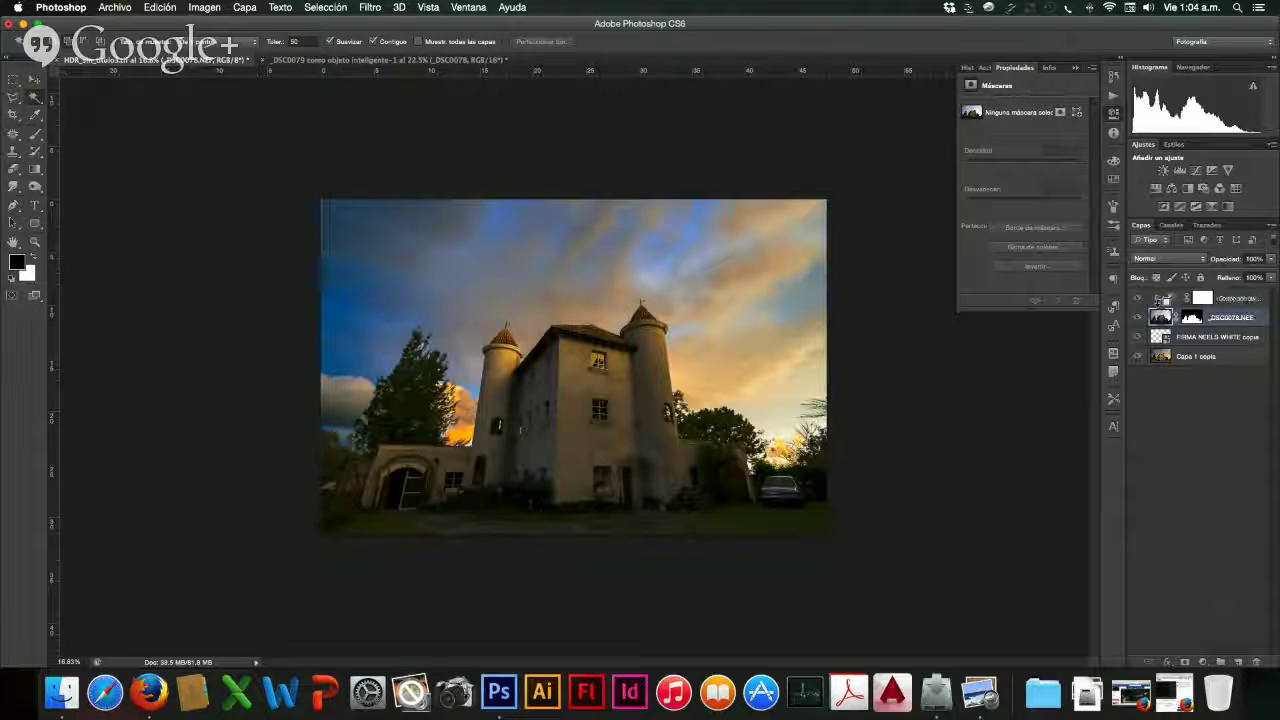
click(1212, 300)
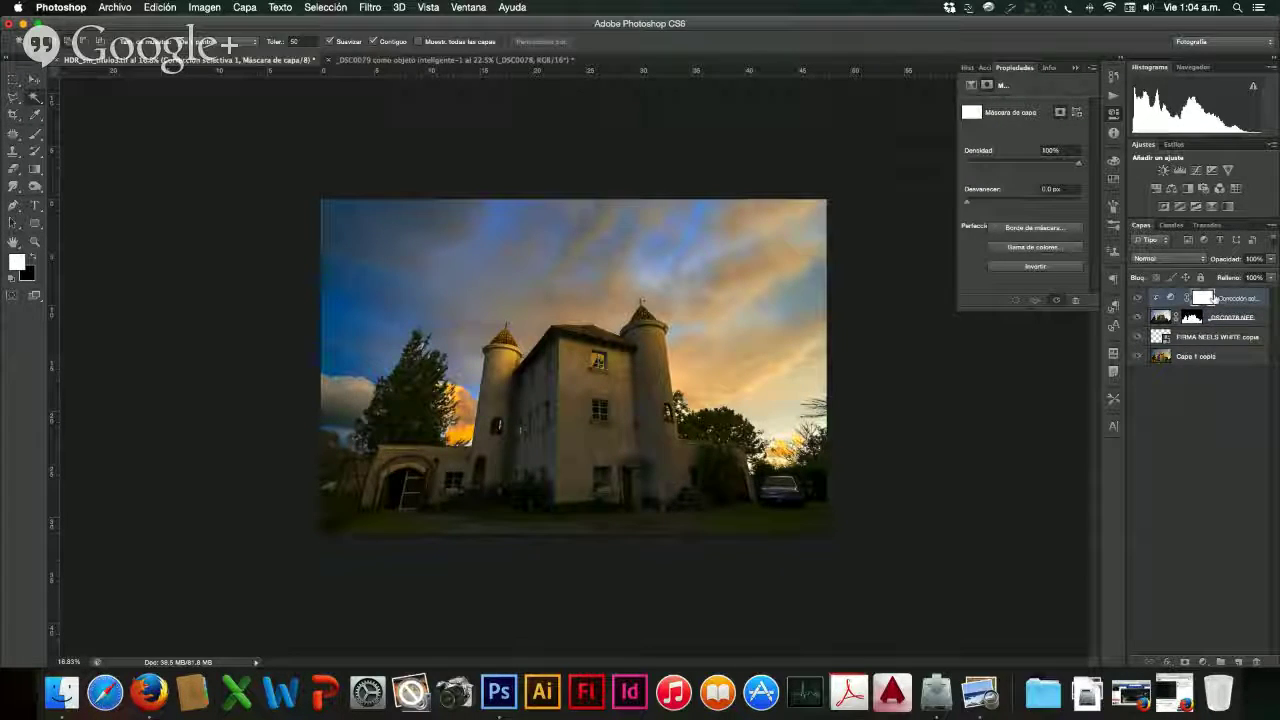
click(972, 69)
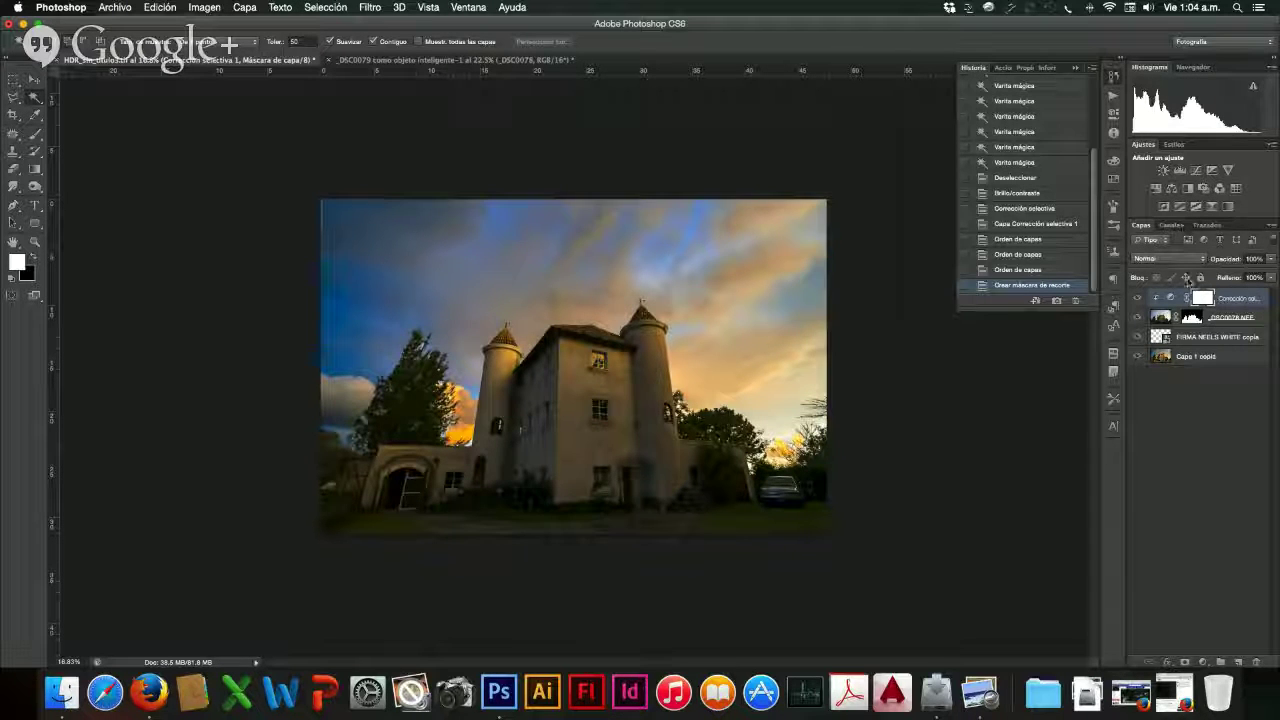
- Set the clipped Selective Color adjustment's neutrals to cyan -2%, magenta +1%, yellow +6% and black +5%
click(1173, 298)
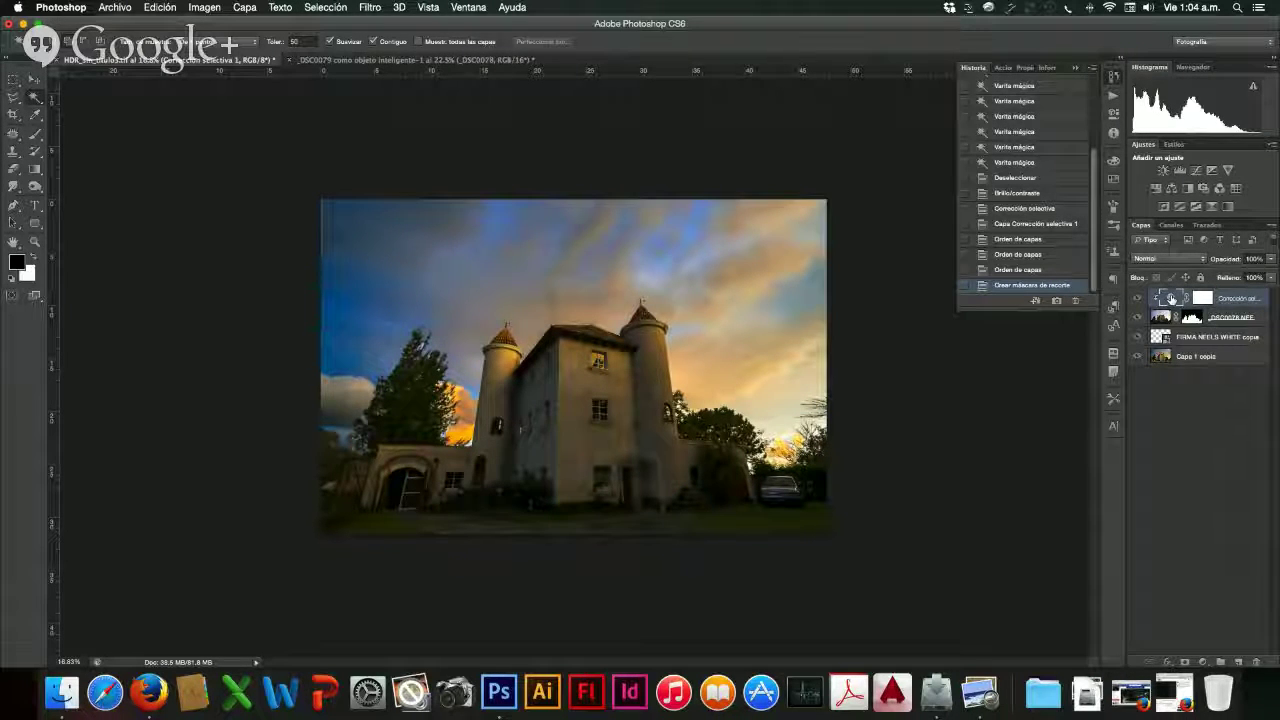
double_click(1171, 298)
drag(1022, 151, 1025, 233)
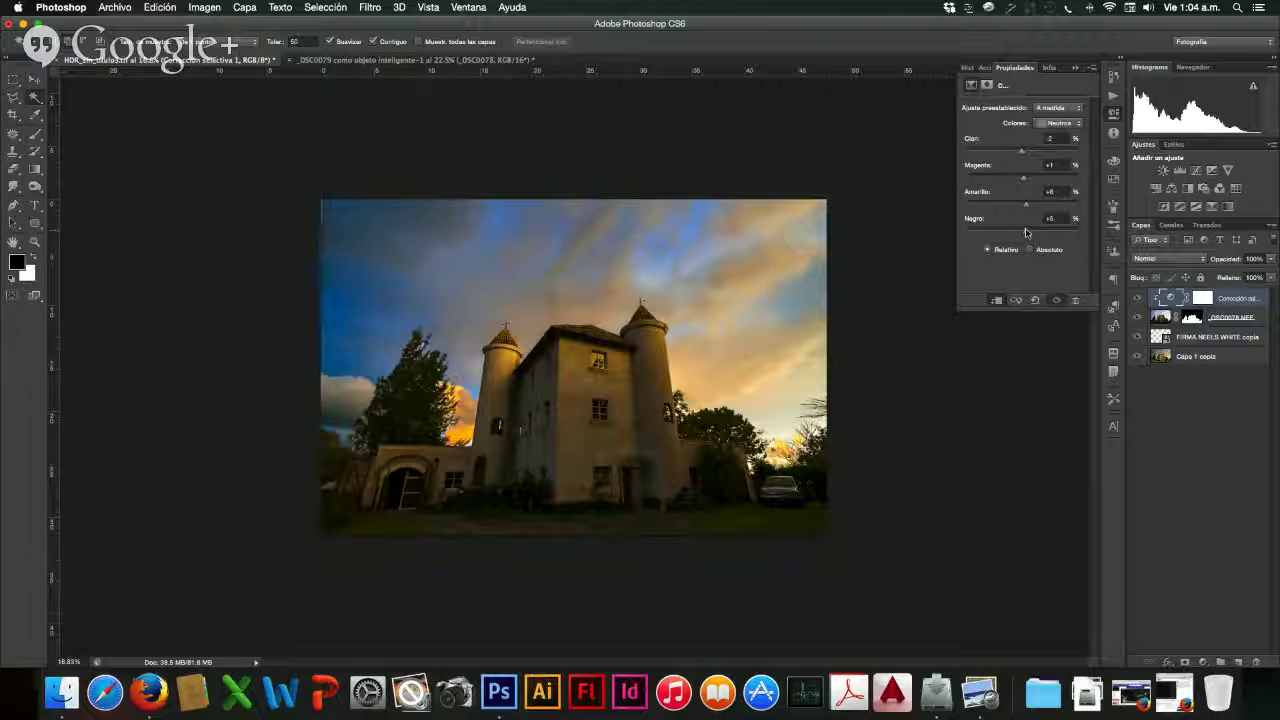
drag(1021, 152, 1024, 158)
- Set the reds to cyan -40% and black -70% in the clipped Selective Color adjustment, and collapse its properties
click(1057, 124)
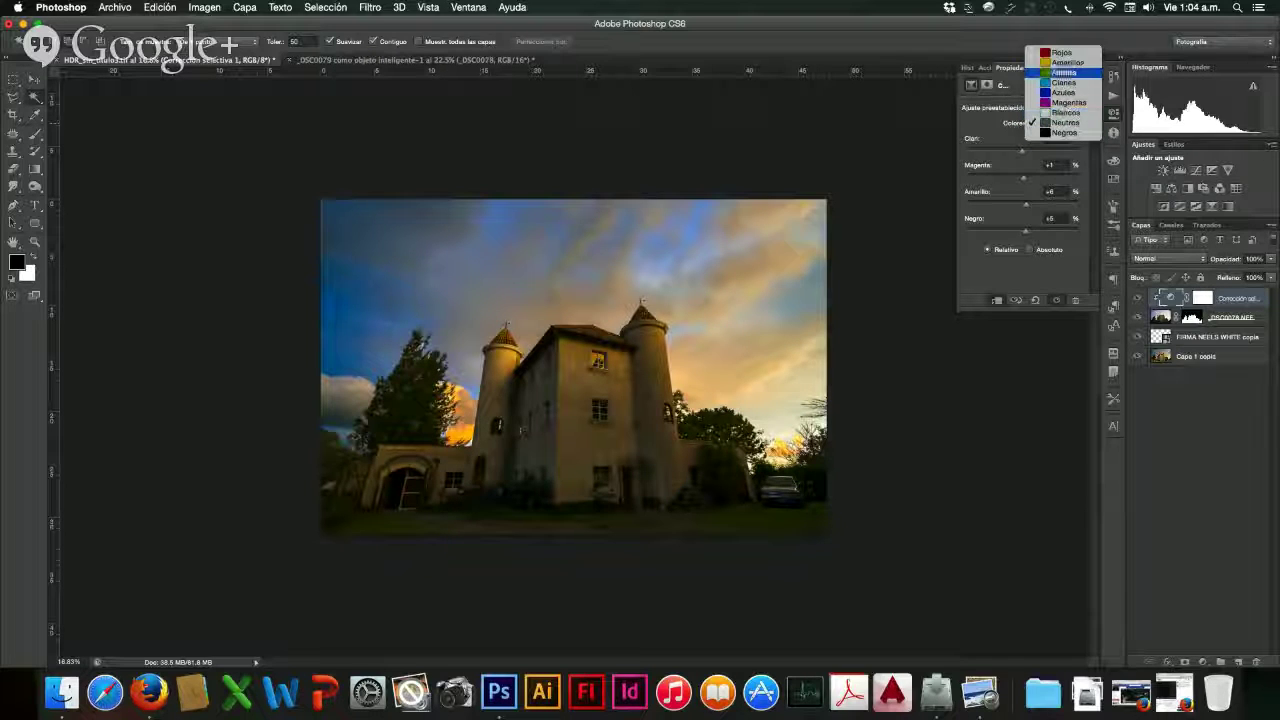
click(1066, 52)
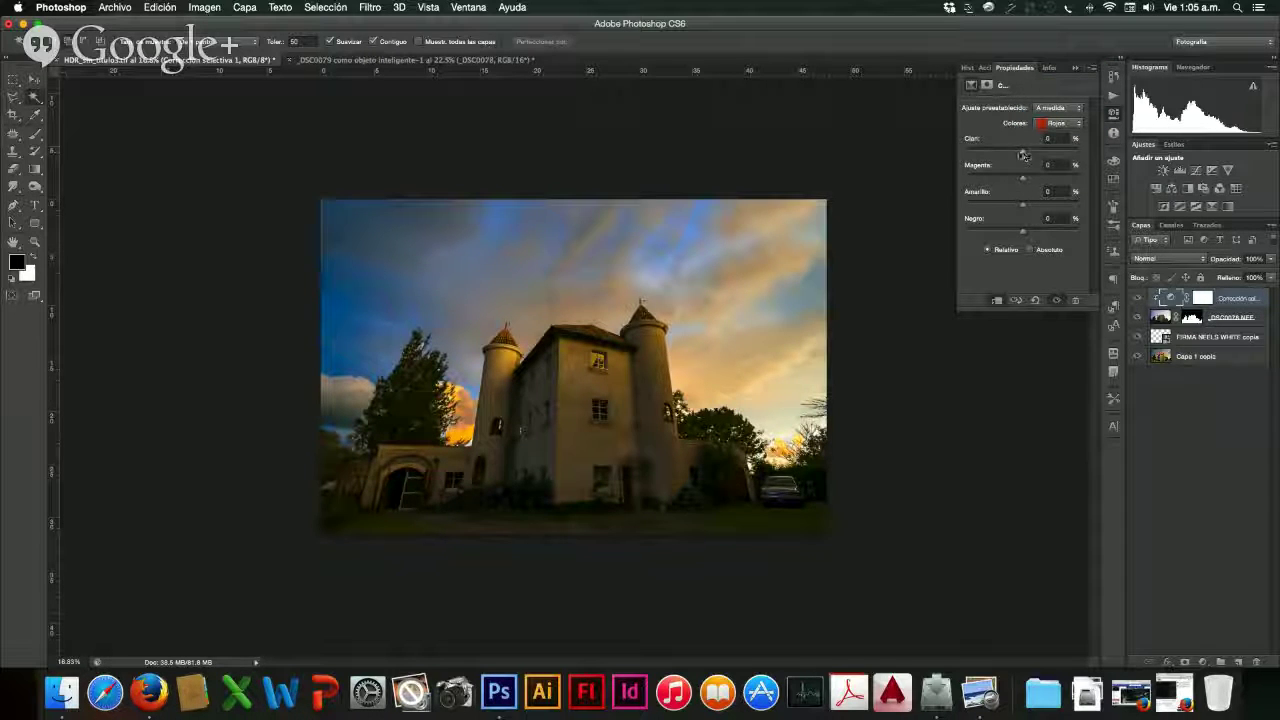
mouse_move(1023, 154)
mouse_down()
mouse_move(966, 152)
mouse_move(1028, 154)
mouse_move(1001, 154)
mouse_up()
click(985, 232)
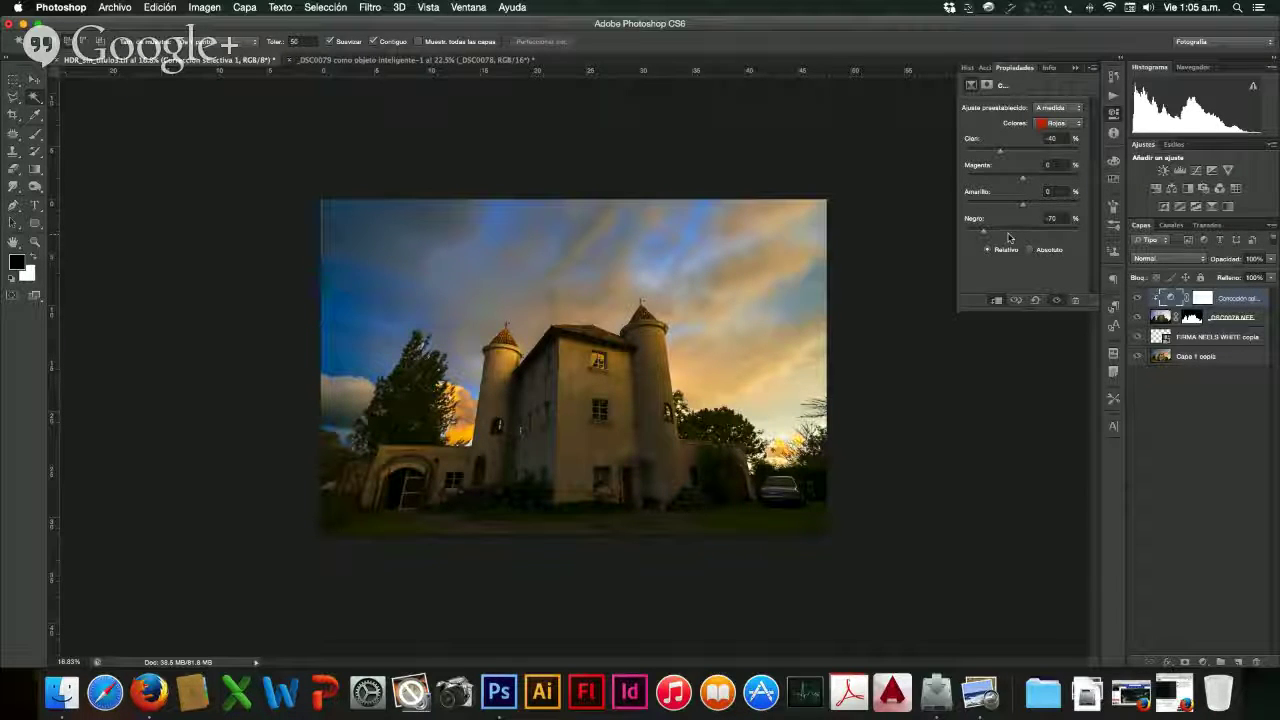
click(1076, 68)
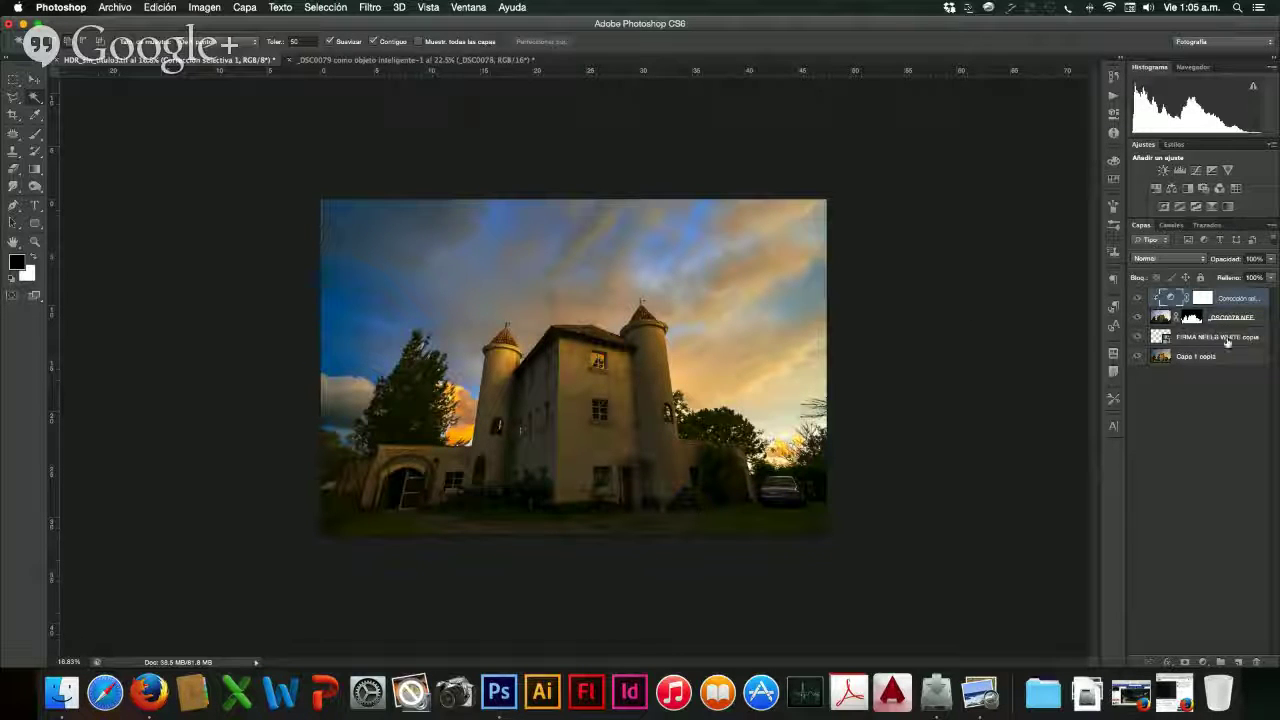
- Toggle the visibility of the clipped adjustment and the castle layer to compare before and after, leaving the layers visible
click(1137, 300)
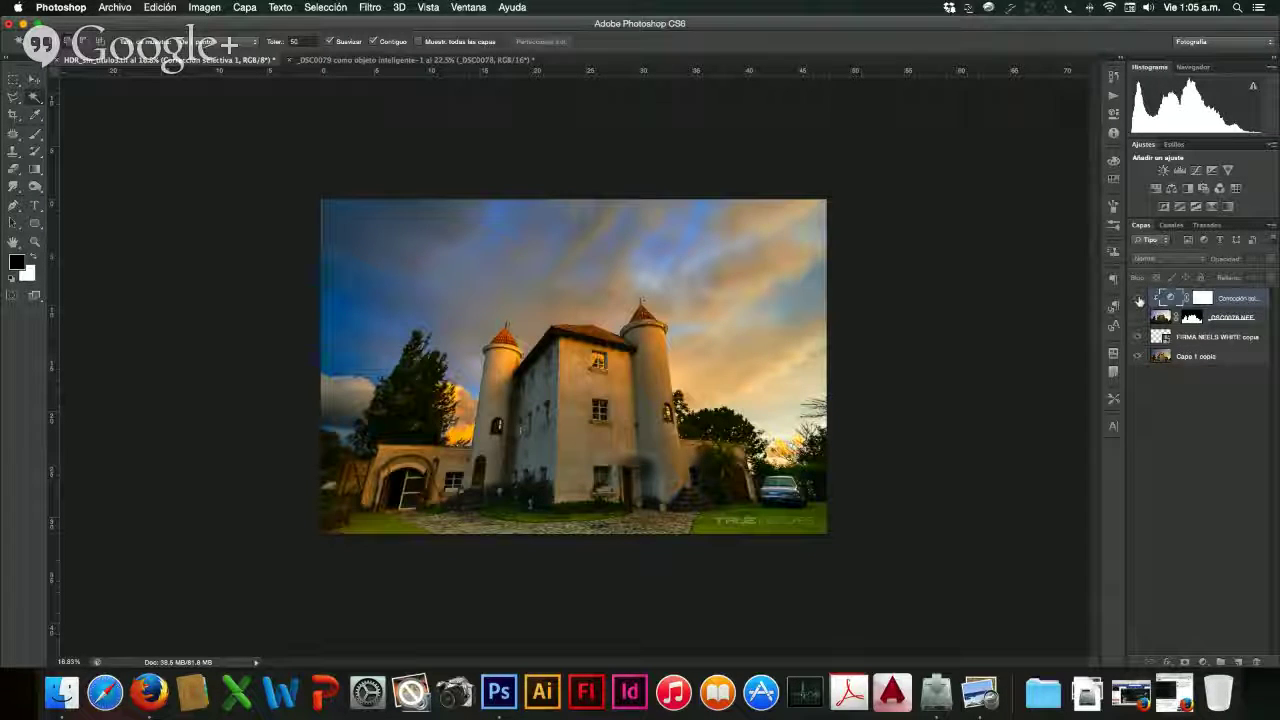
click(1139, 300)
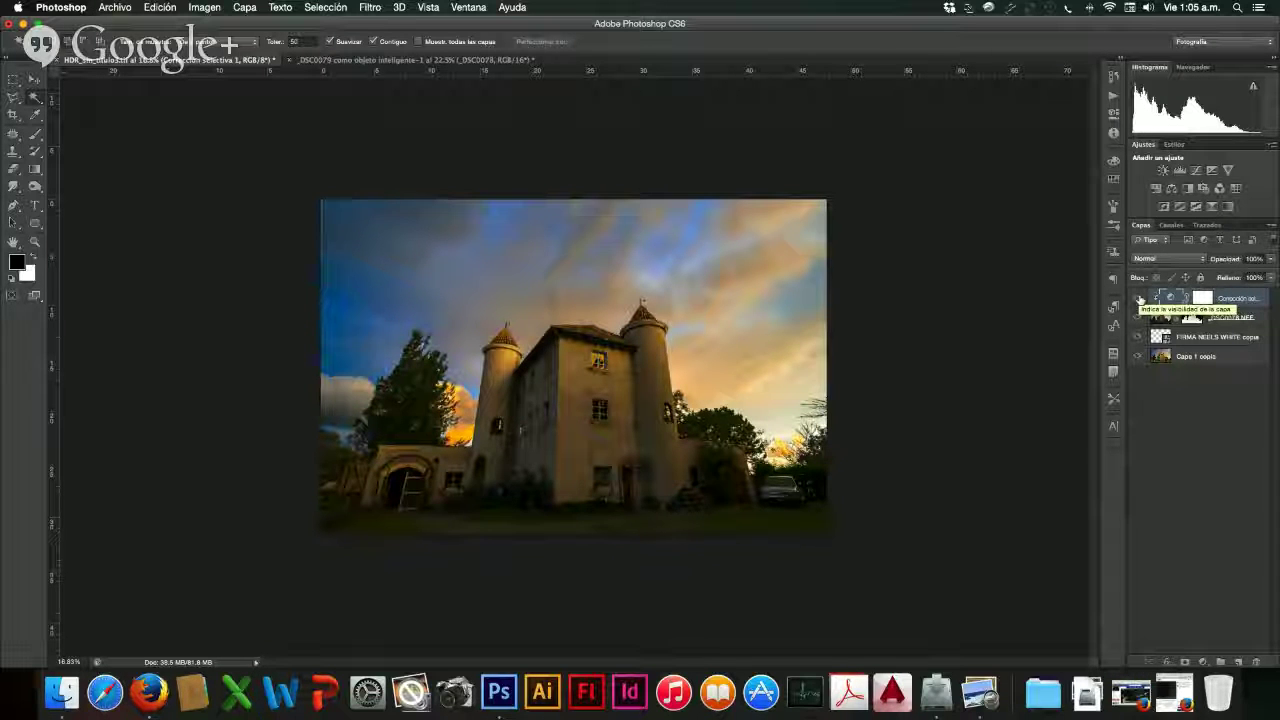
click(1139, 300)
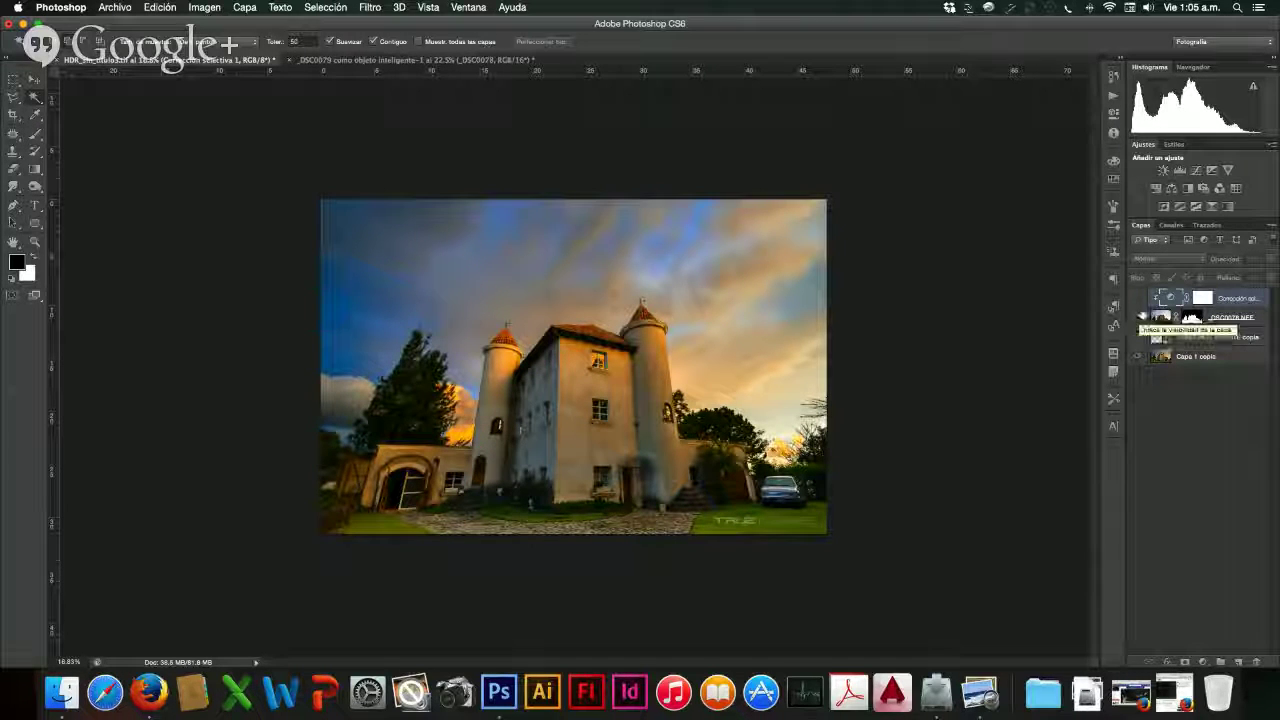
click(1140, 298)
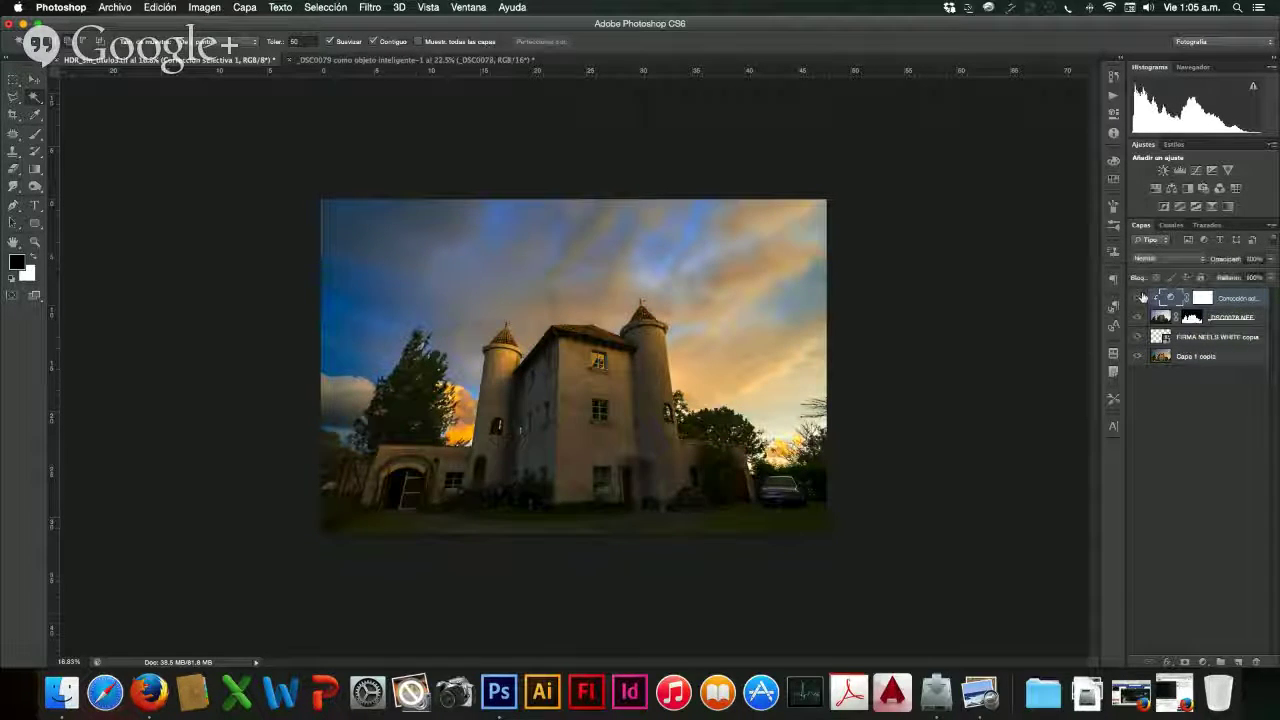
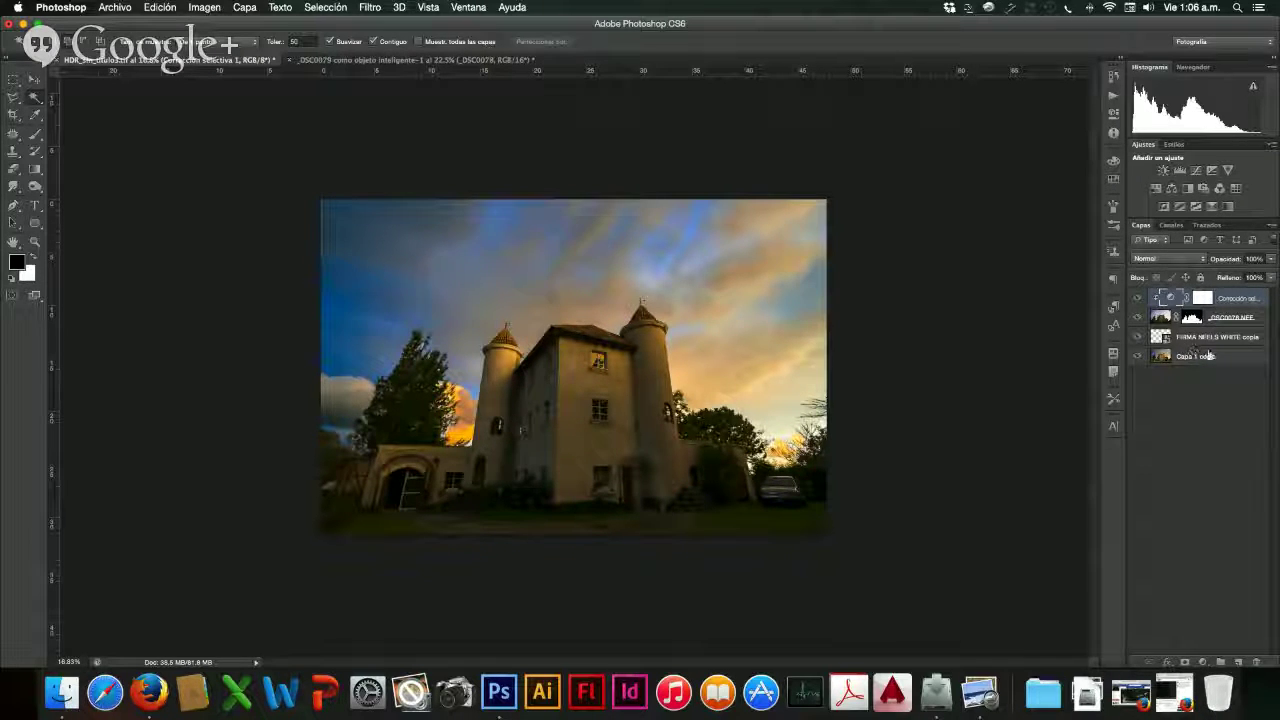
- Add a second Selective Color adjustment layer directly above the Capa 1 copia layer
click(1195, 355)
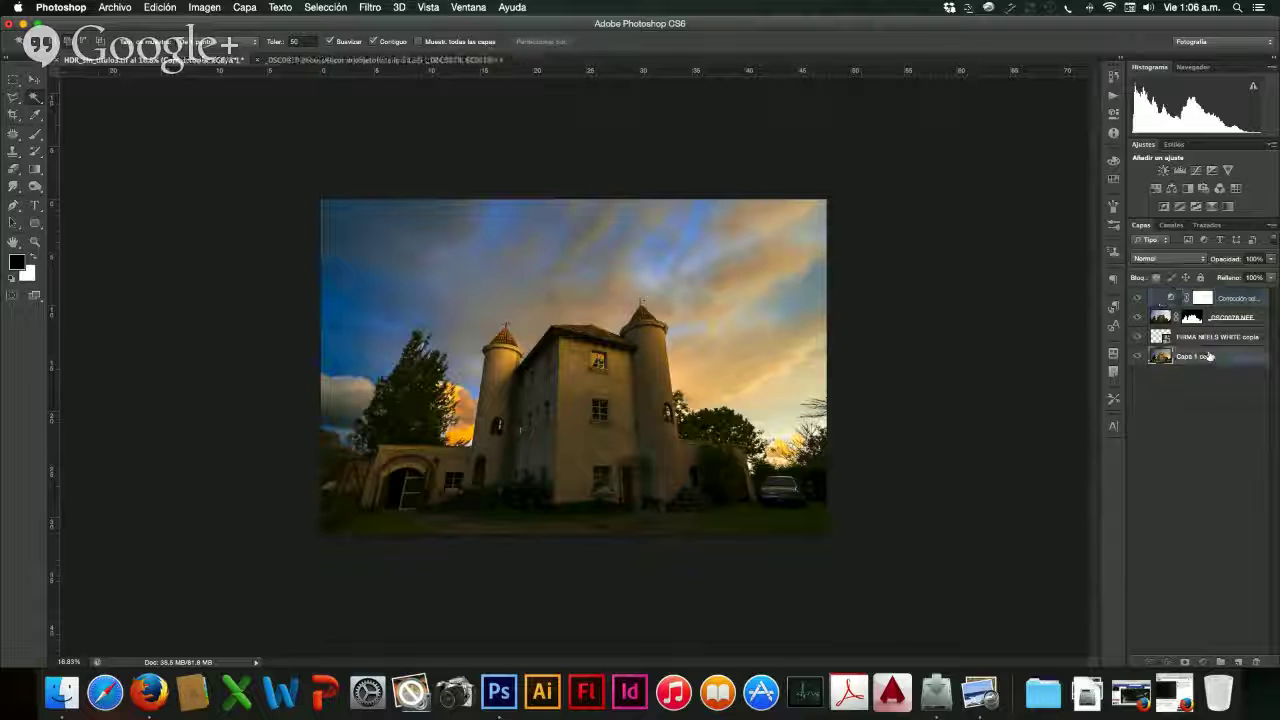
click(1213, 207)
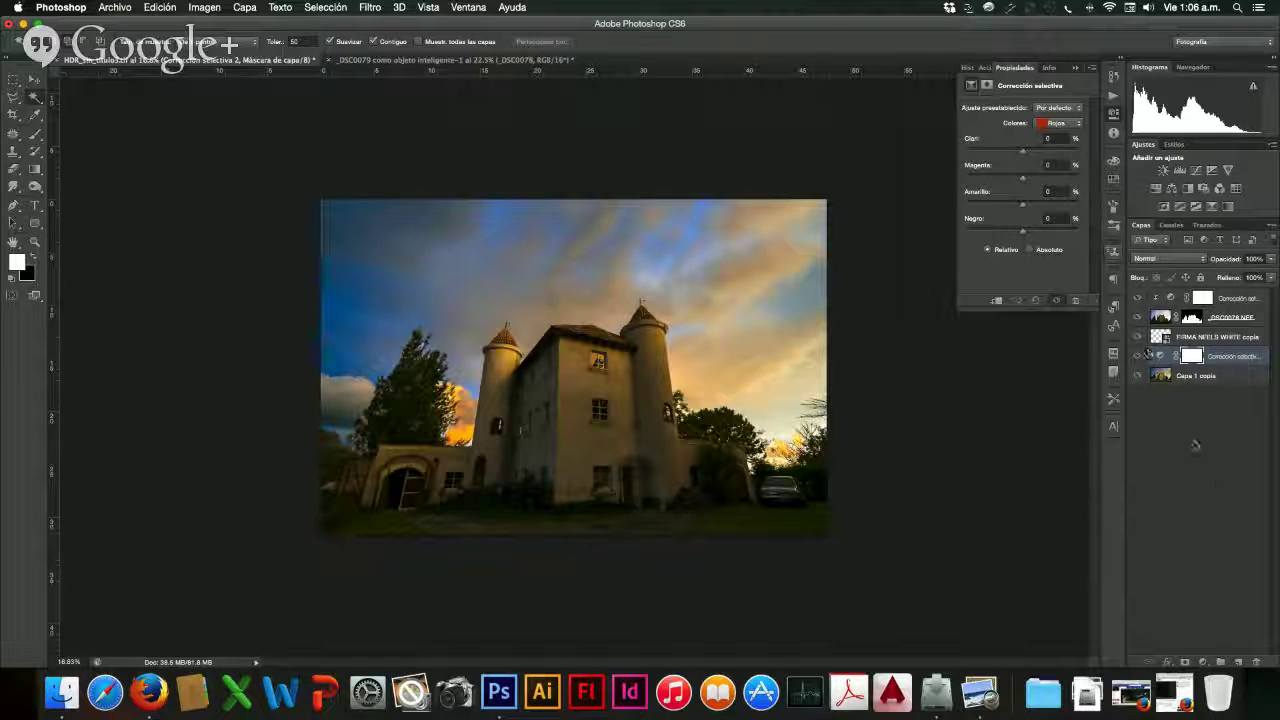
- Clip the second Selective Color adjustment to the Capa 1 copia layer and set its reds to cyan -7%
click(1164, 388)
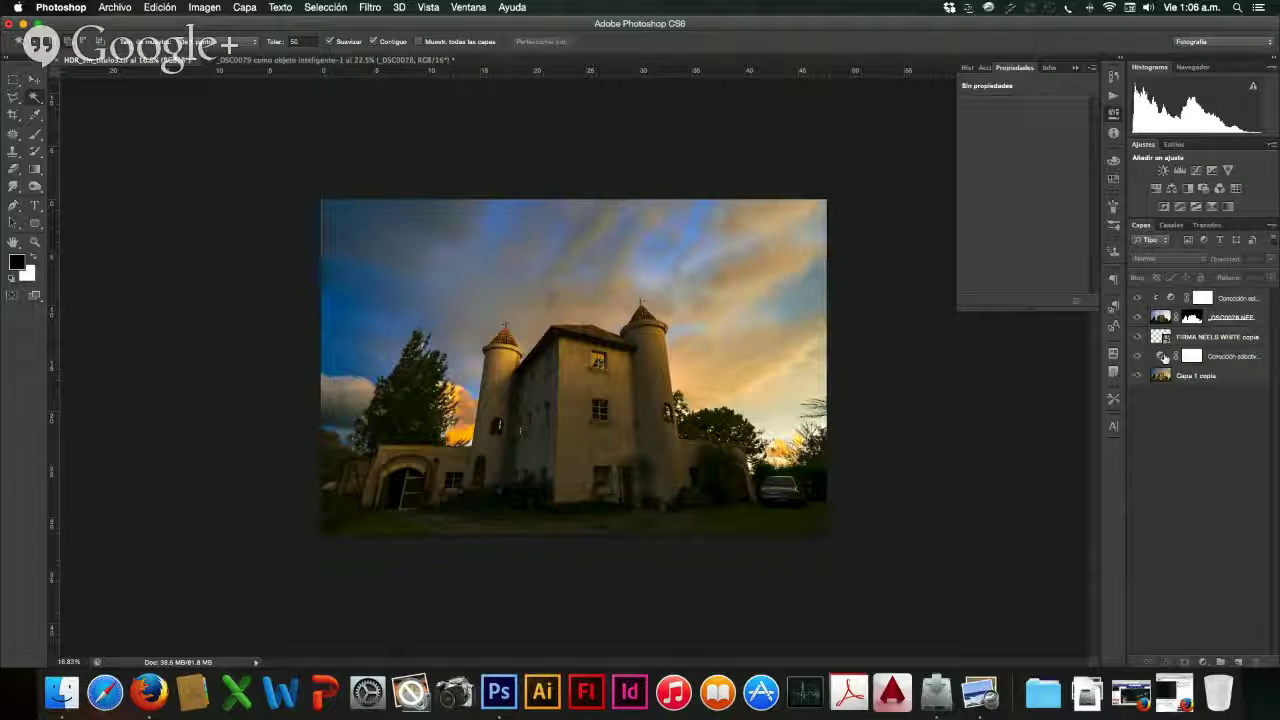
click(1162, 357)
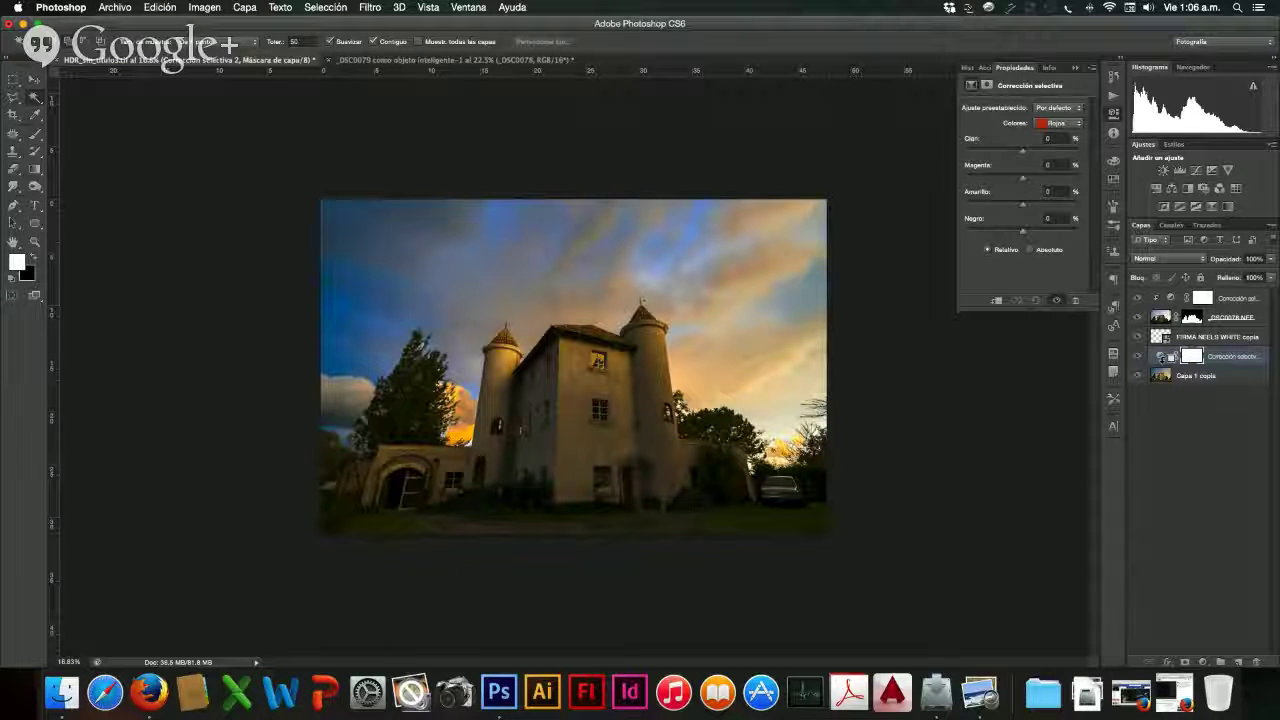
click(996, 300)
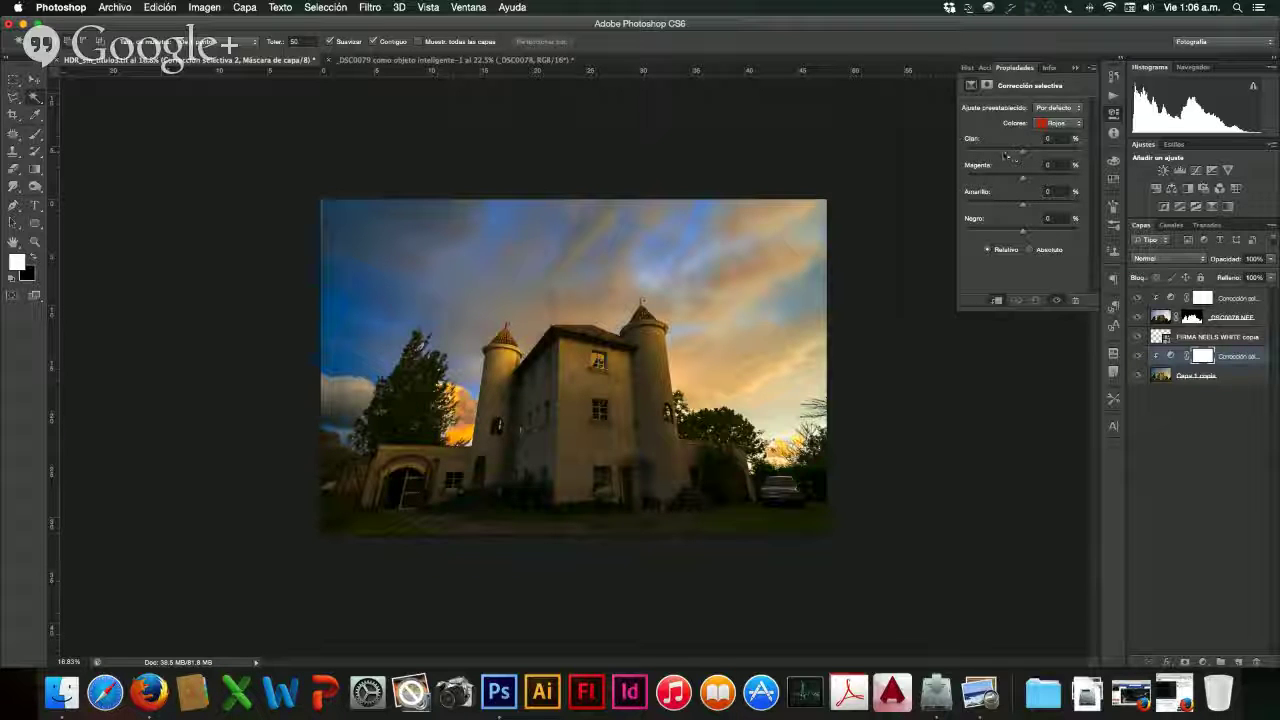
mouse_move(1022, 152)
mouse_down()
mouse_move(1035, 155)
mouse_move(1019, 158)
mouse_up()
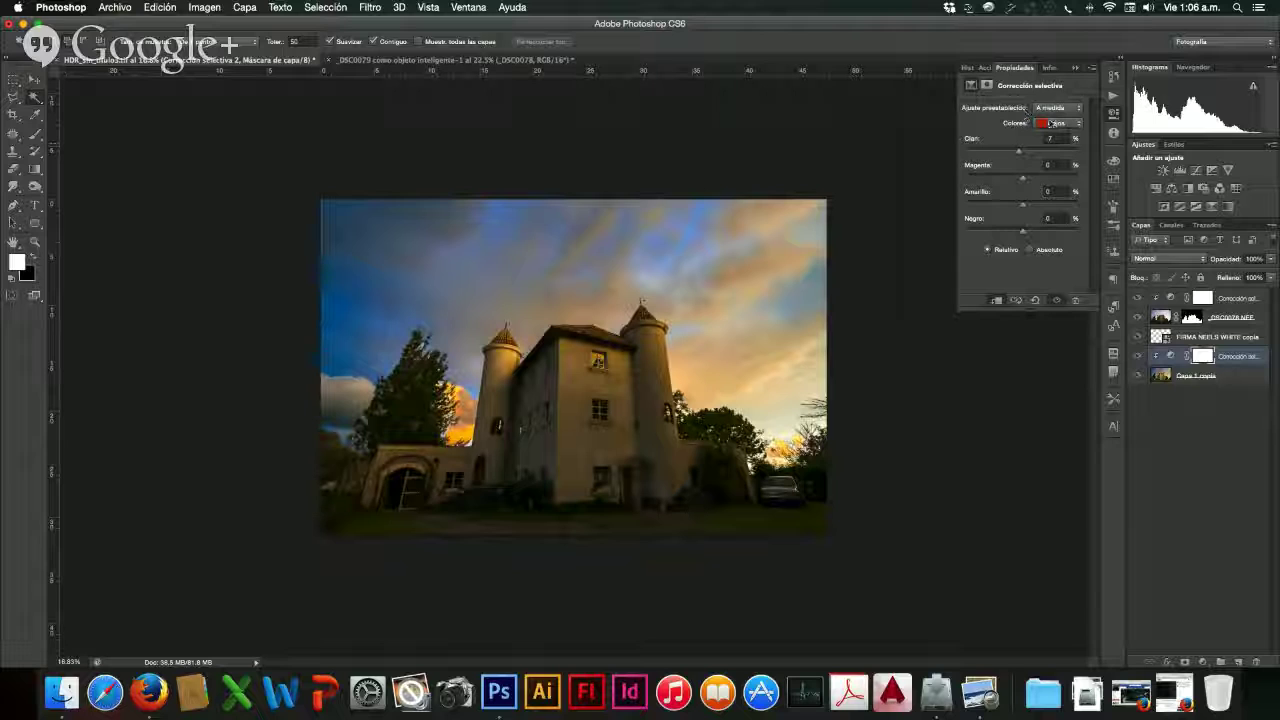
- Set the neutrals of the Selective Color adjustment on Capa 1 copia to magenta +4%, yellow +2% and black +14%
click(1050, 122)
click(1055, 195)
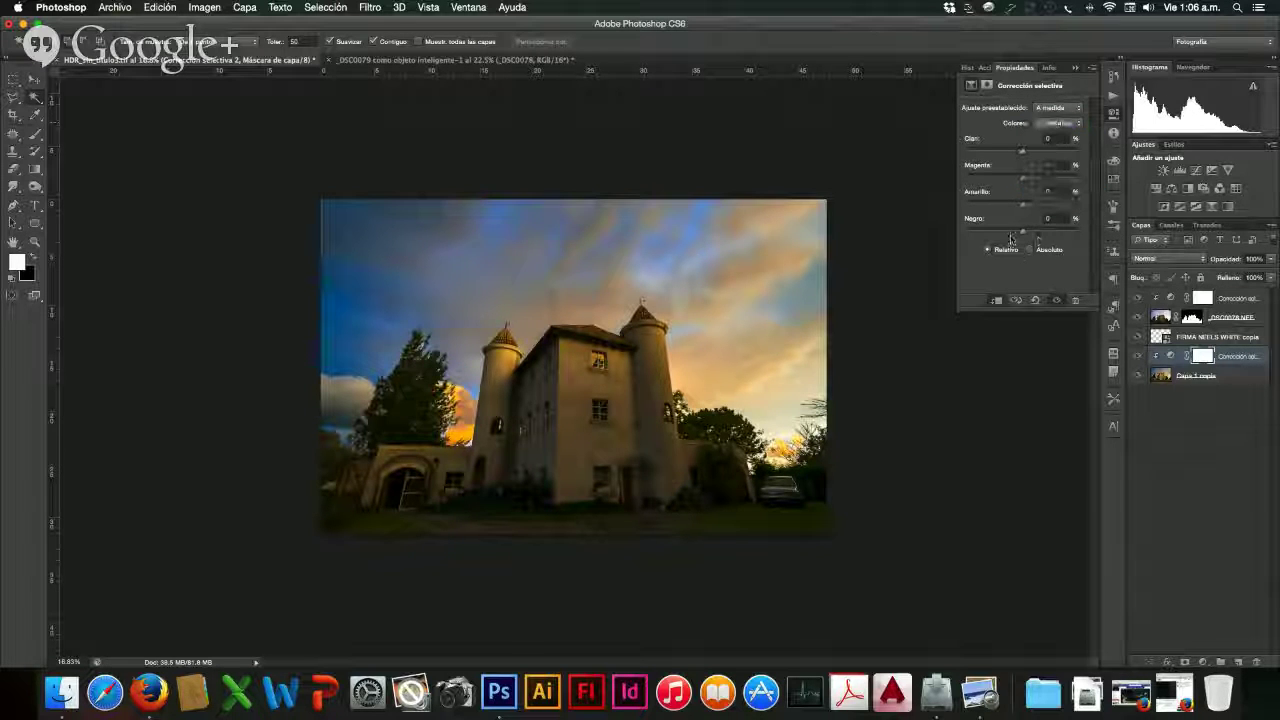
drag(1012, 237, 1013, 207)
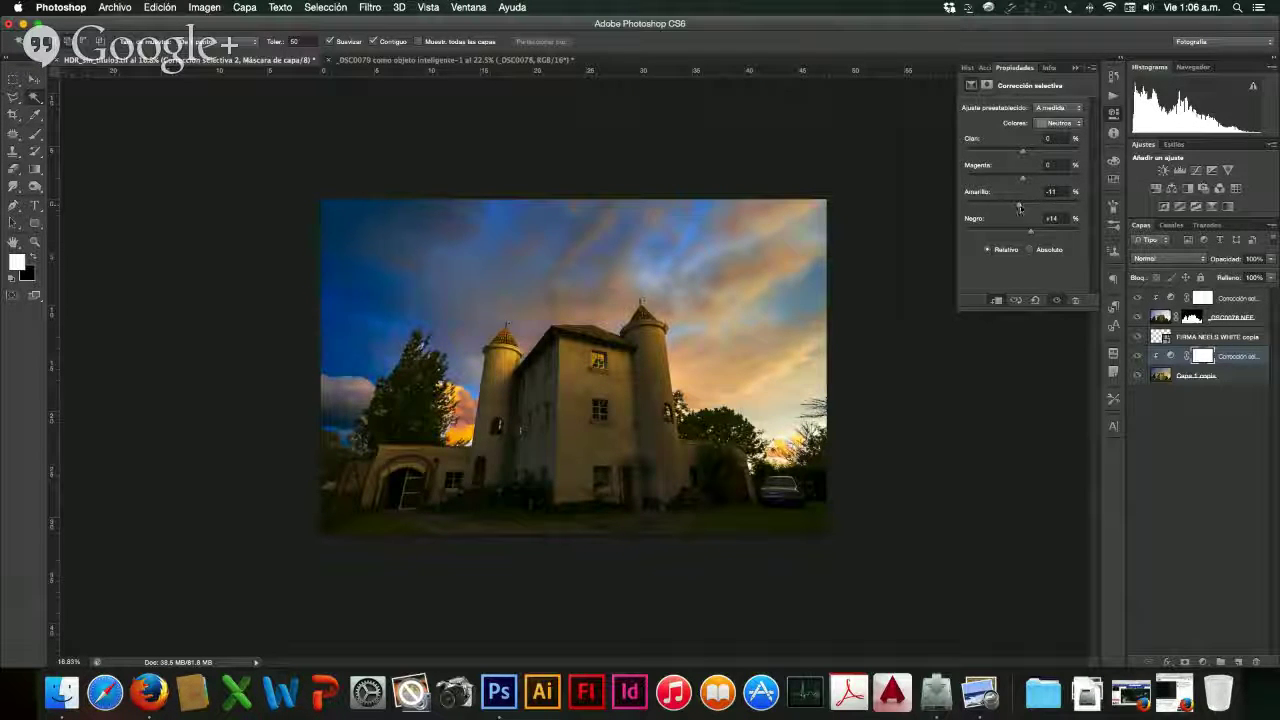
drag(1020, 207, 1025, 207)
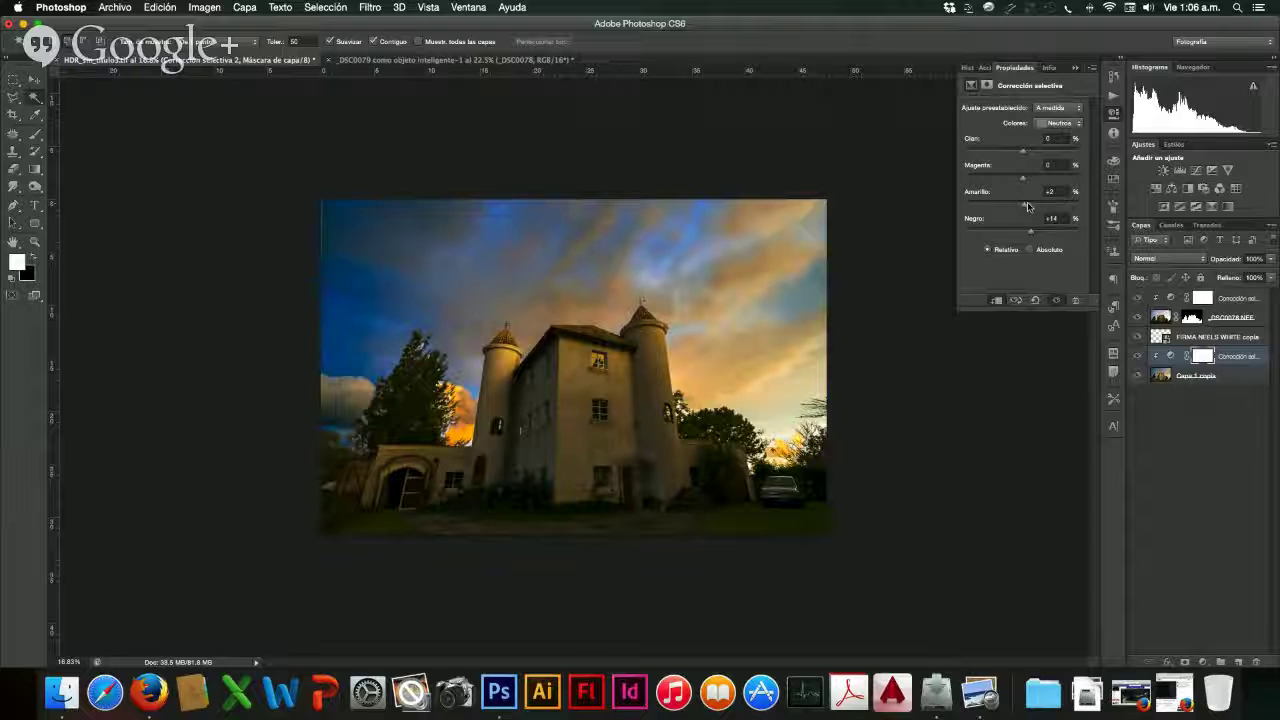
drag(1024, 182, 1022, 181)
drag(1022, 151, 1023, 157)
drag(1022, 180, 1024, 183)
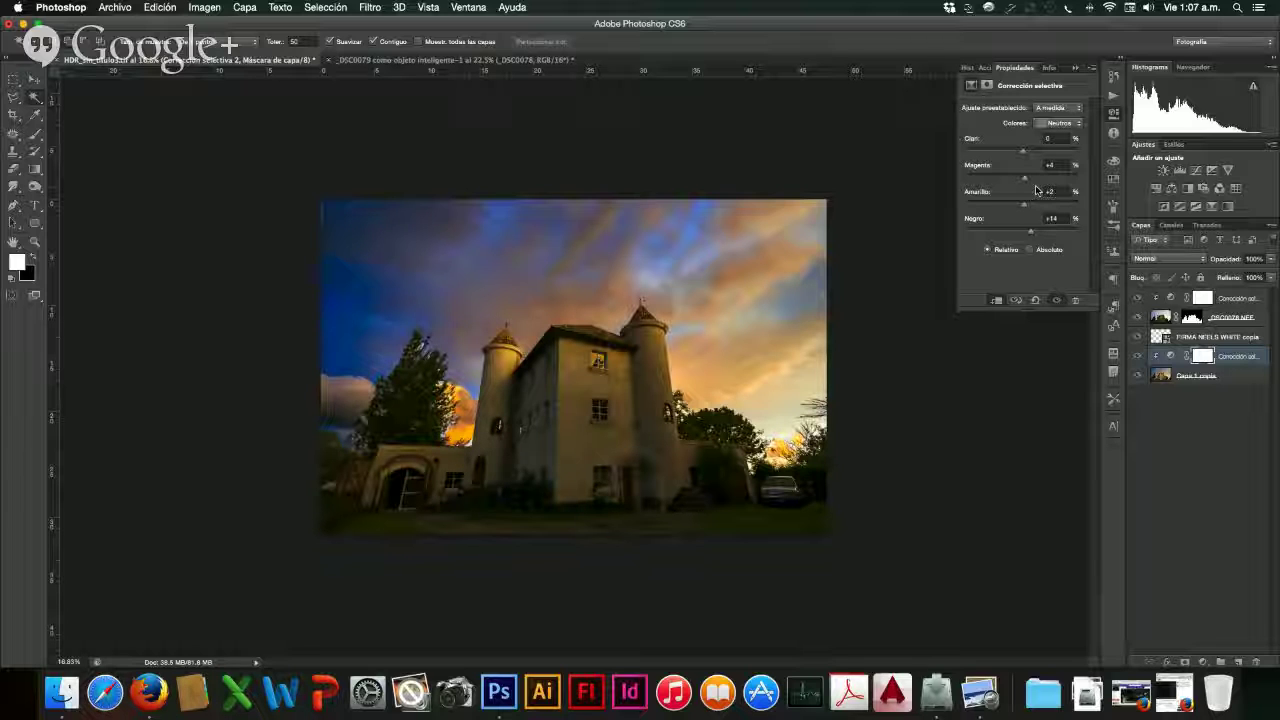
- Paint black with a smaller soft brush on the _DSC0078.NEF mask over the pale gaps in the foliage just above the wall
click(1191, 317)
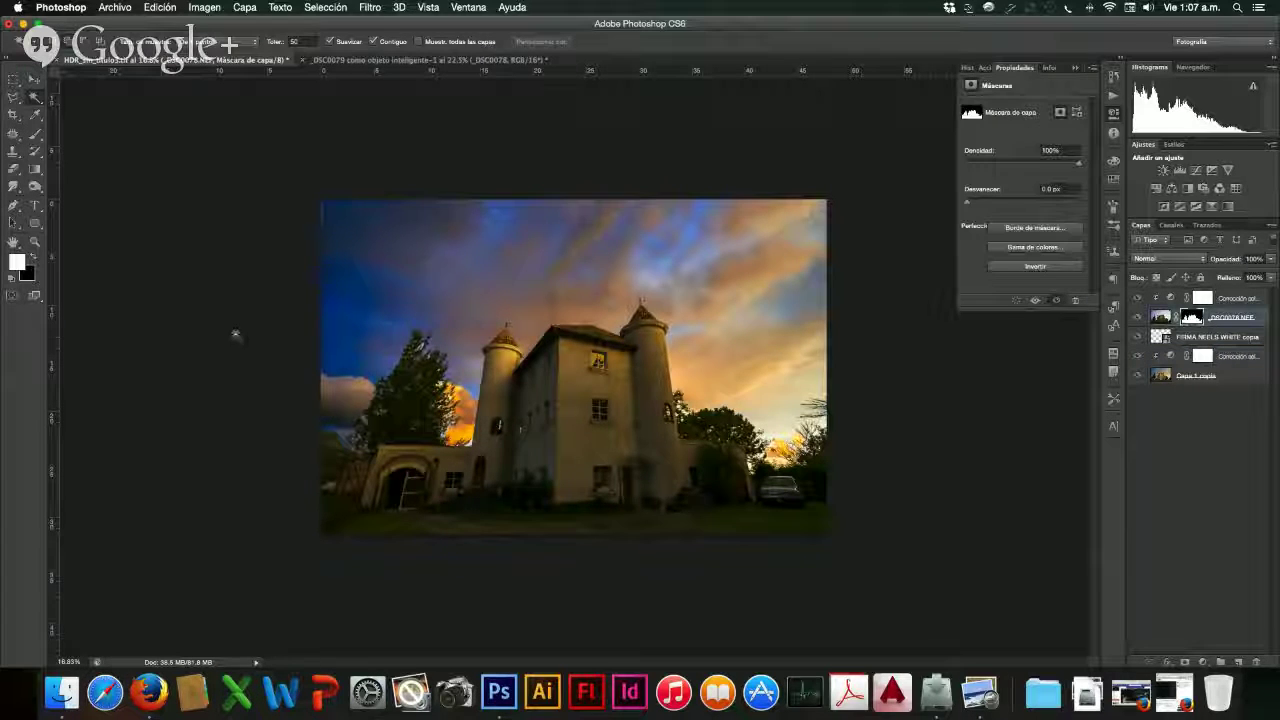
click(35, 242)
click(418, 376)
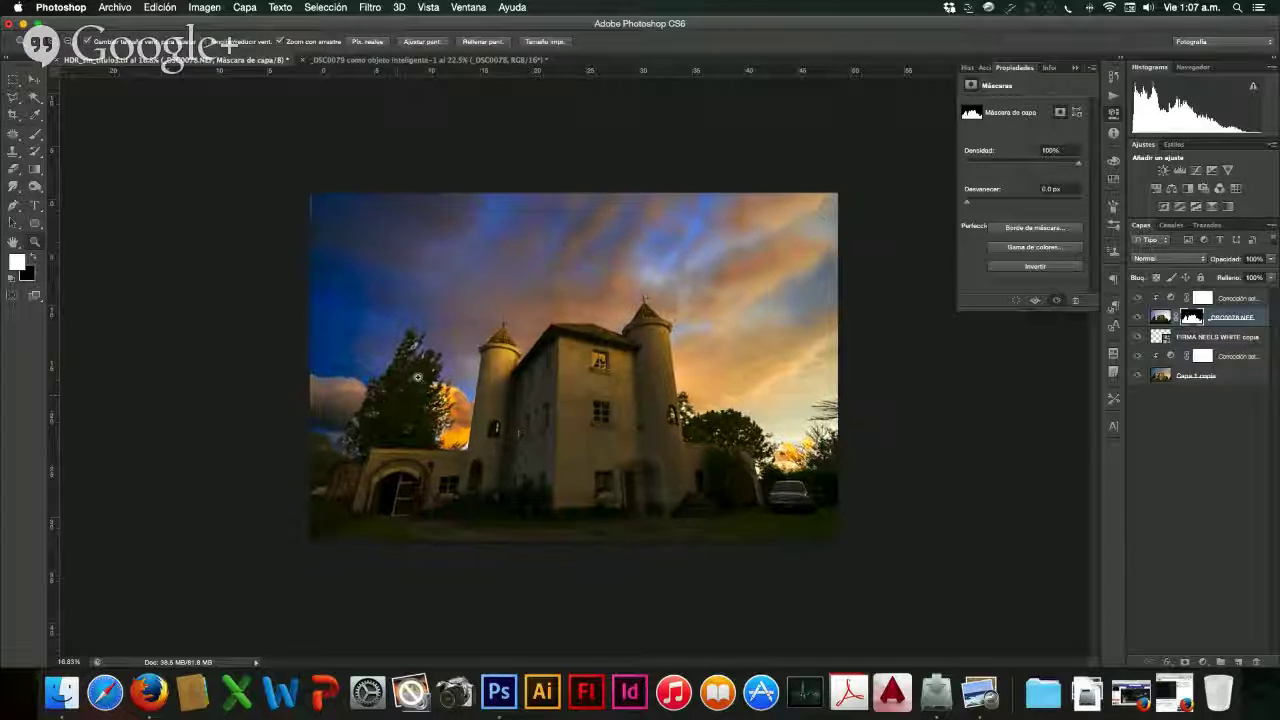
drag(418, 376, 545, 449)
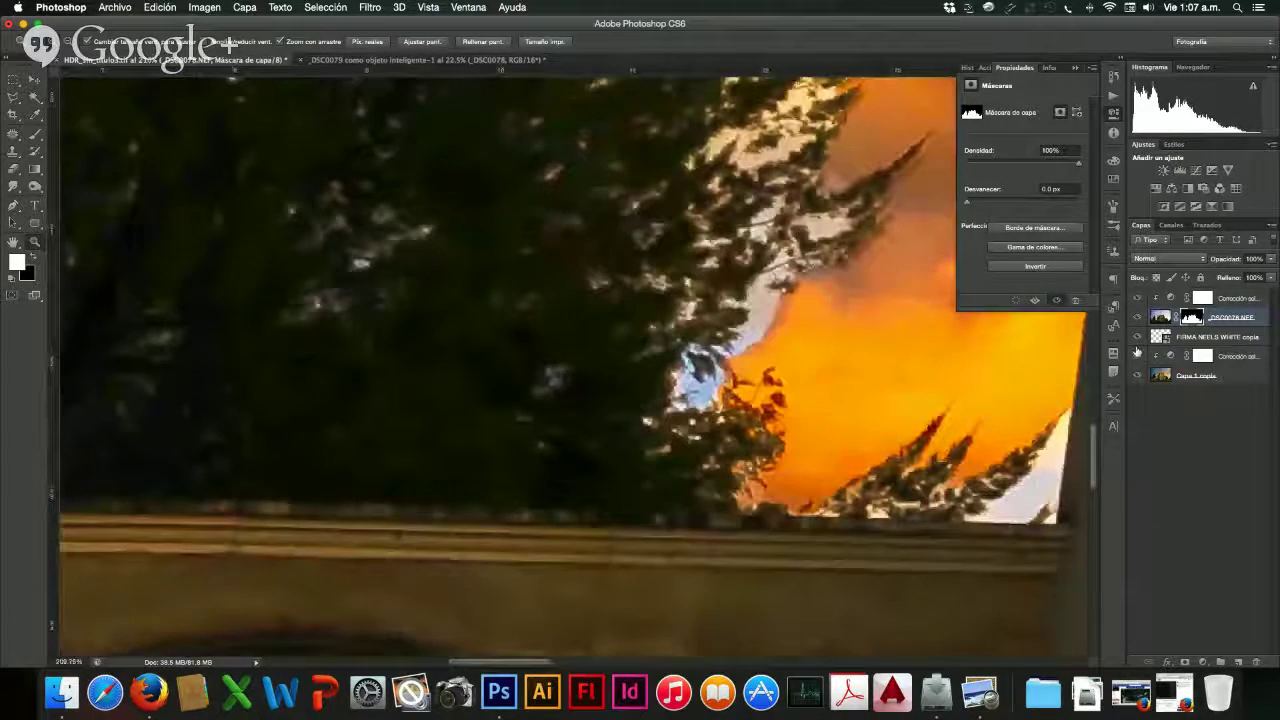
click(35, 133)
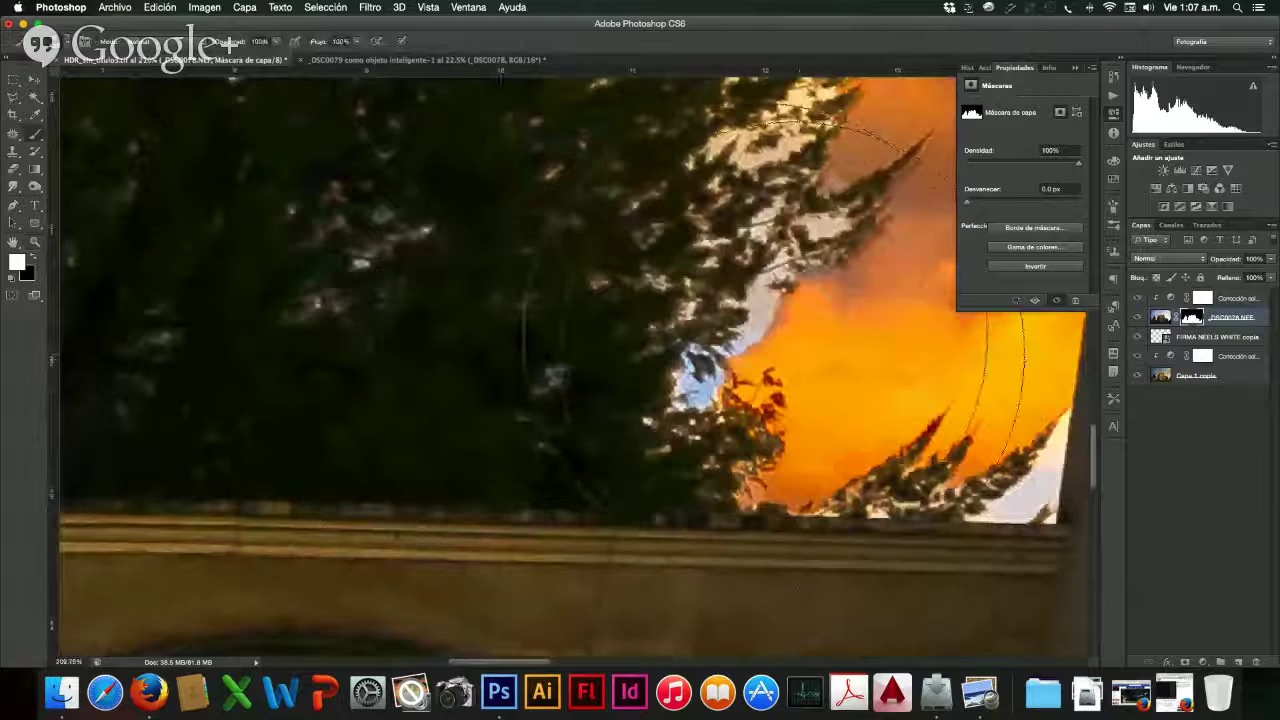
click(64, 41)
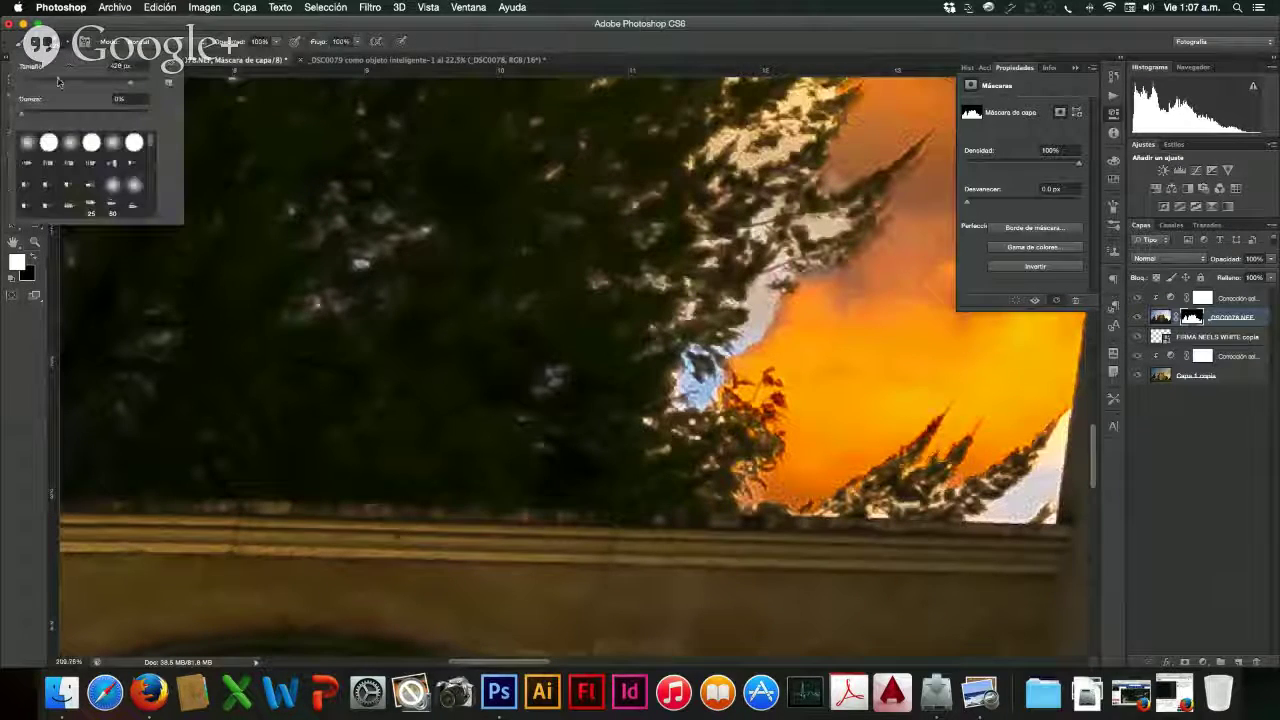
click(738, 388)
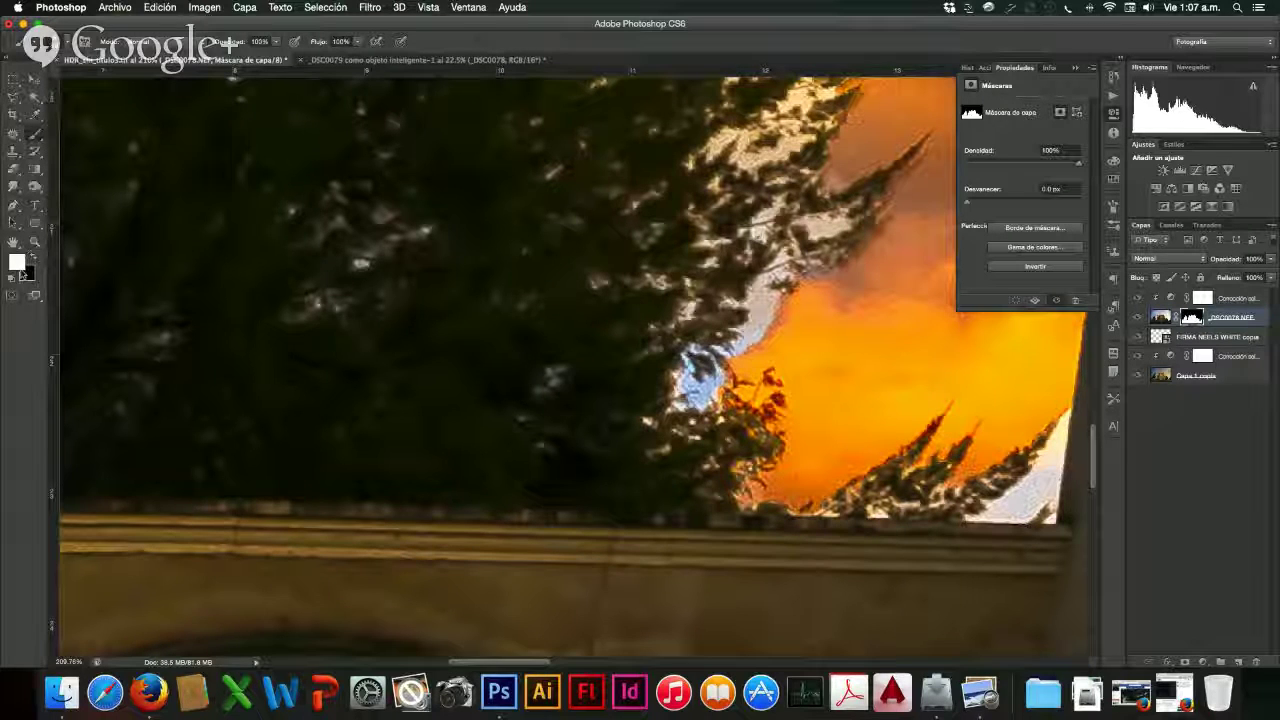
key(x)
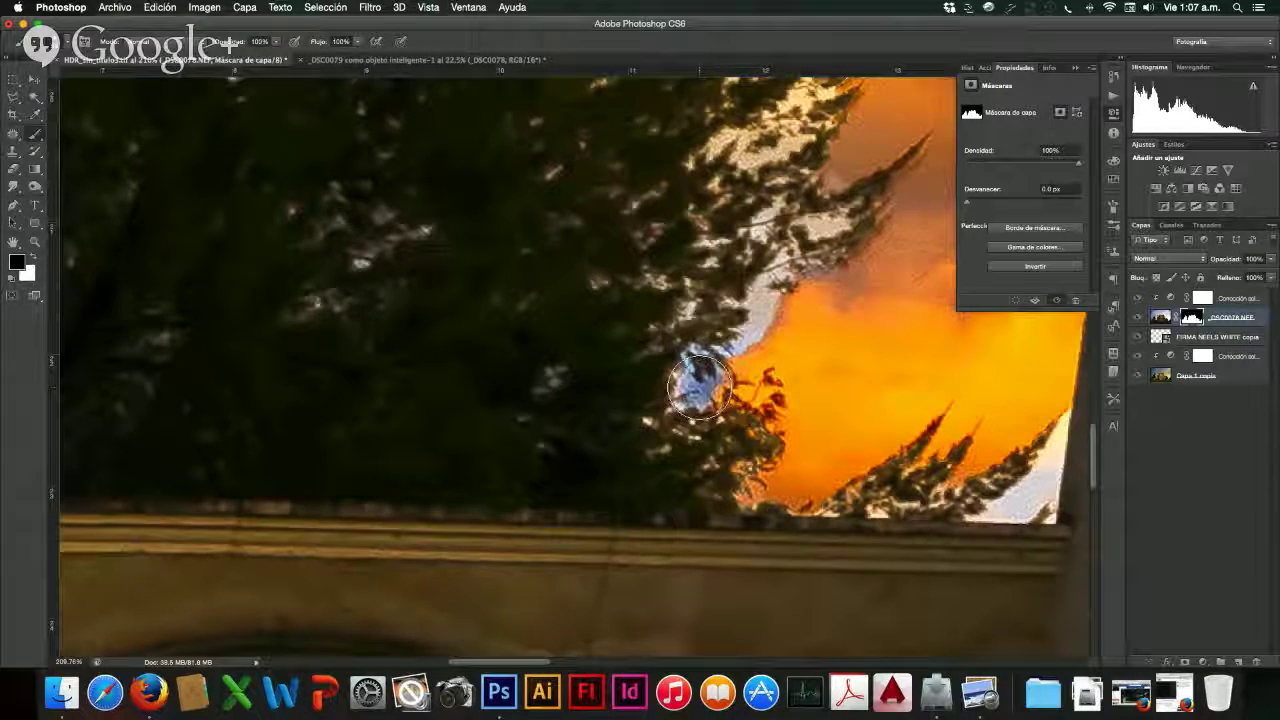
mouse_move(729, 333)
mouse_down()
mouse_move(770, 308)
mouse_move(772, 270)
mouse_move(830, 218)
mouse_move(767, 221)
mouse_up()
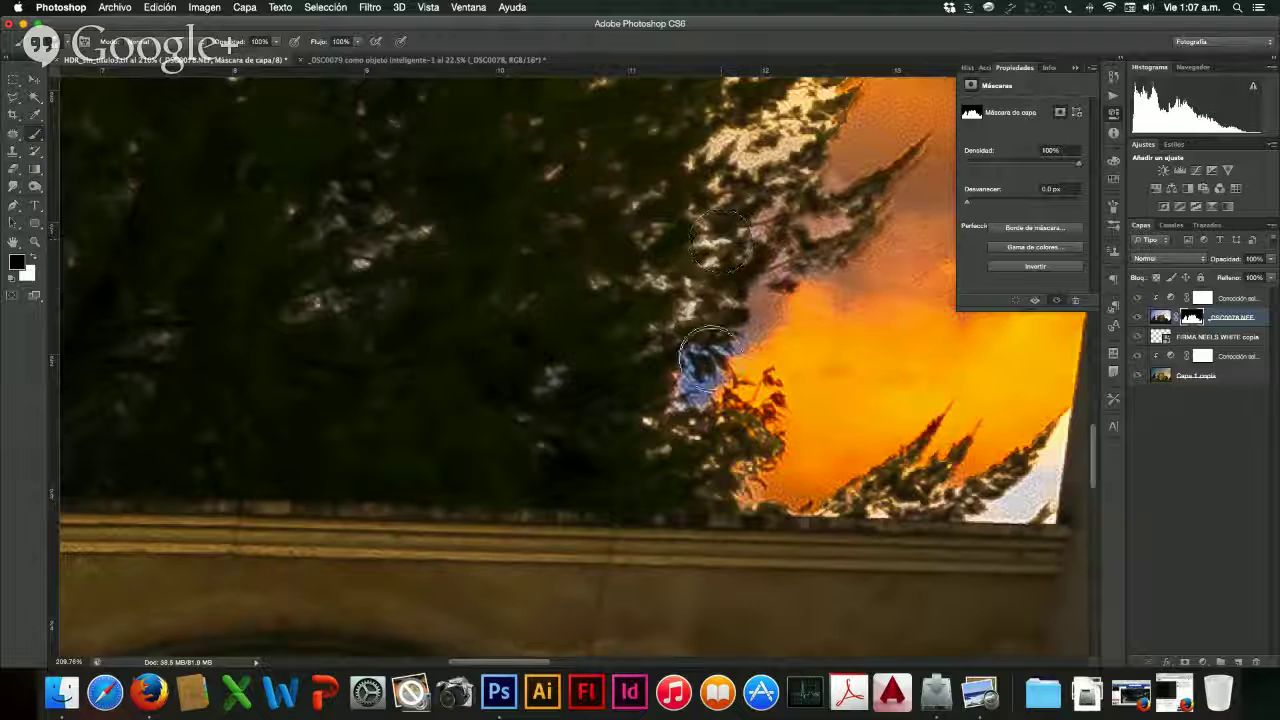
mouse_move(765, 485)
mouse_down()
mouse_move(886, 505)
mouse_move(950, 488)
mouse_move(935, 483)
mouse_move(940, 470)
mouse_move(980, 482)
mouse_move(1045, 455)
mouse_move(1036, 398)
mouse_move(1048, 468)
mouse_move(1027, 490)
mouse_move(996, 446)
mouse_up()
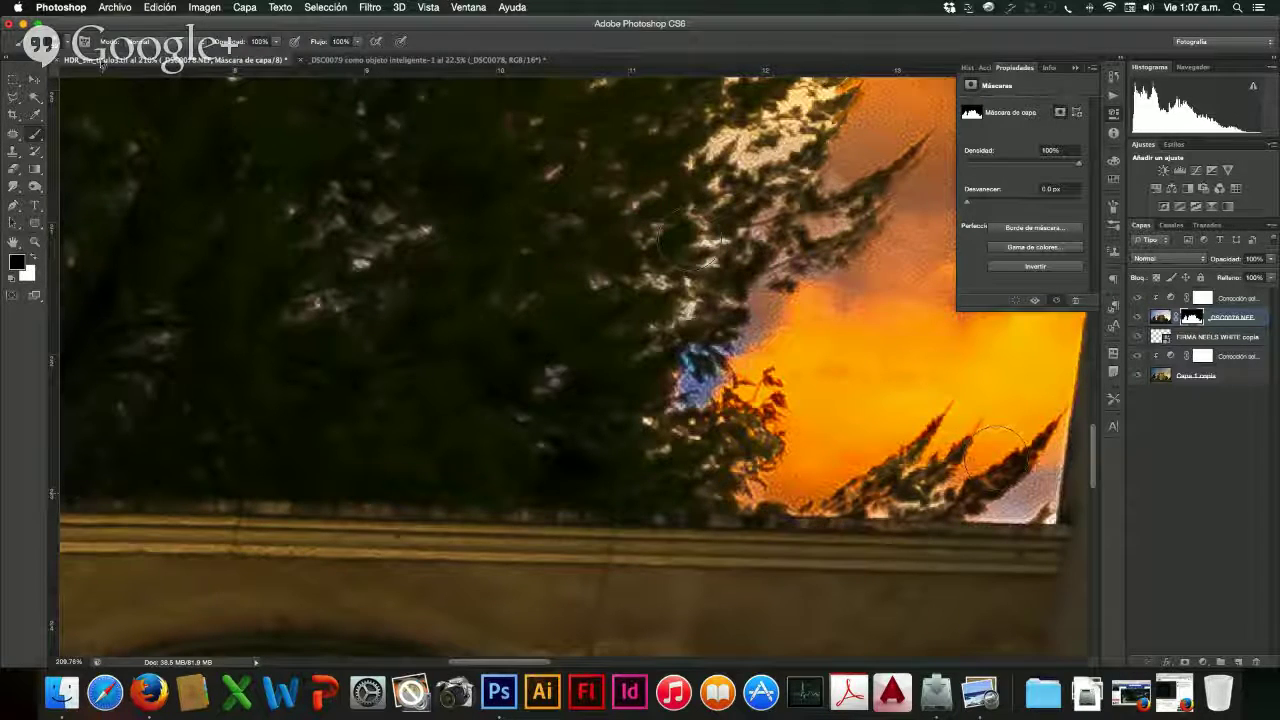
- Reduce the brush size and mask out the pale sky patches between the branches on the lower right side of the tree
click(45, 41)
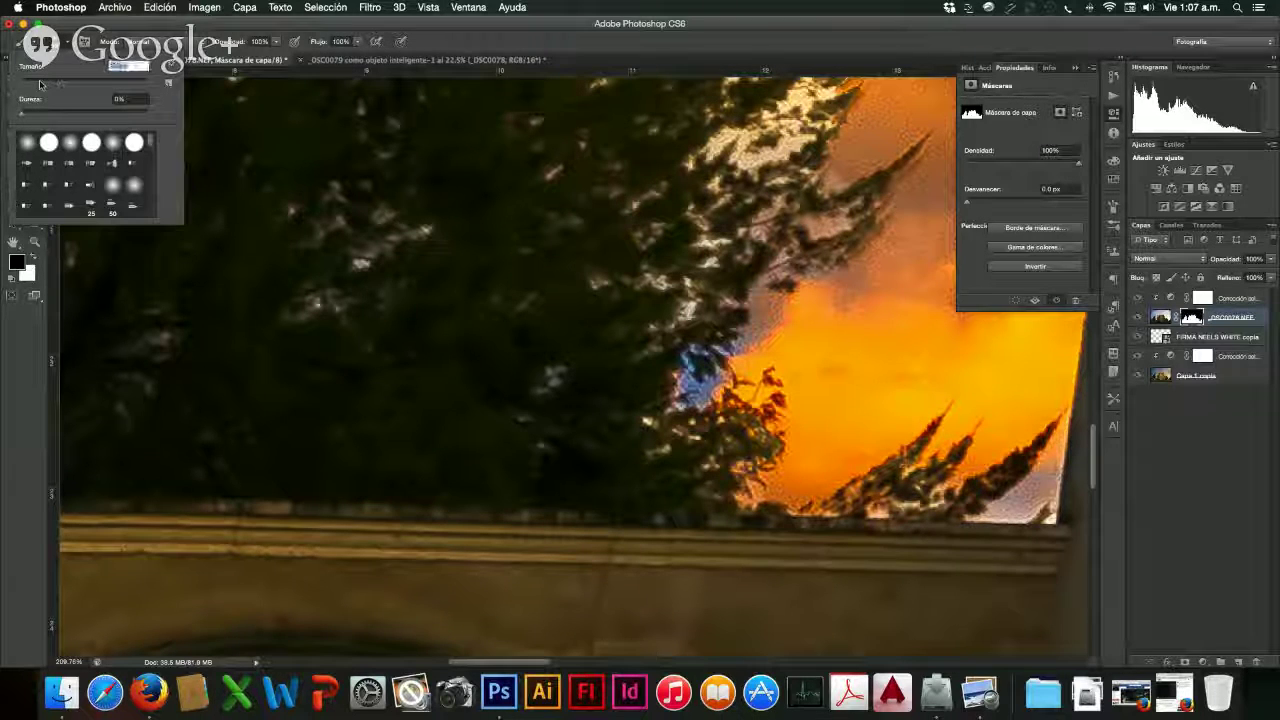
key(Return)
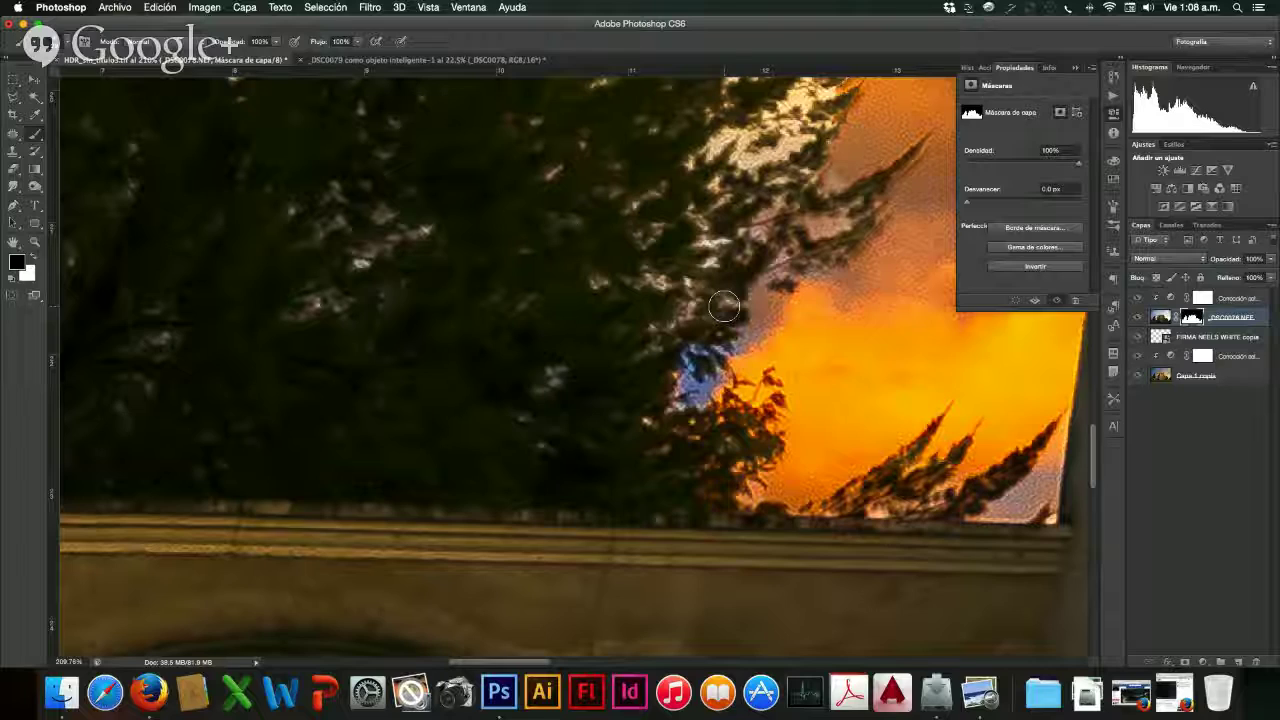
scroll(724, 306, up, 3)
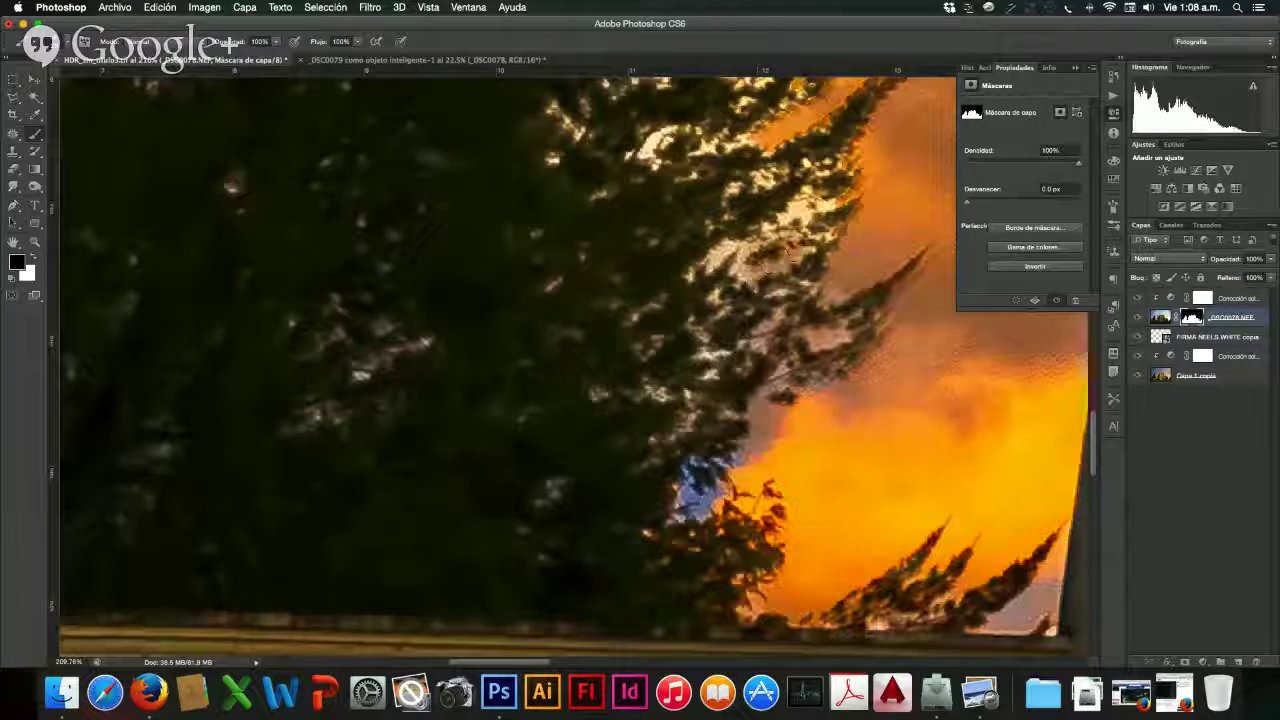
mouse_move(765, 247)
mouse_down()
mouse_move(812, 247)
mouse_move(832, 160)
mouse_move(808, 165)
mouse_move(795, 205)
mouse_move(760, 240)
mouse_move(718, 258)
mouse_move(772, 294)
mouse_up()
mouse_move(720, 351)
mouse_down()
mouse_move(696, 356)
mouse_move(704, 344)
mouse_move(725, 397)
mouse_move(686, 395)
mouse_up()
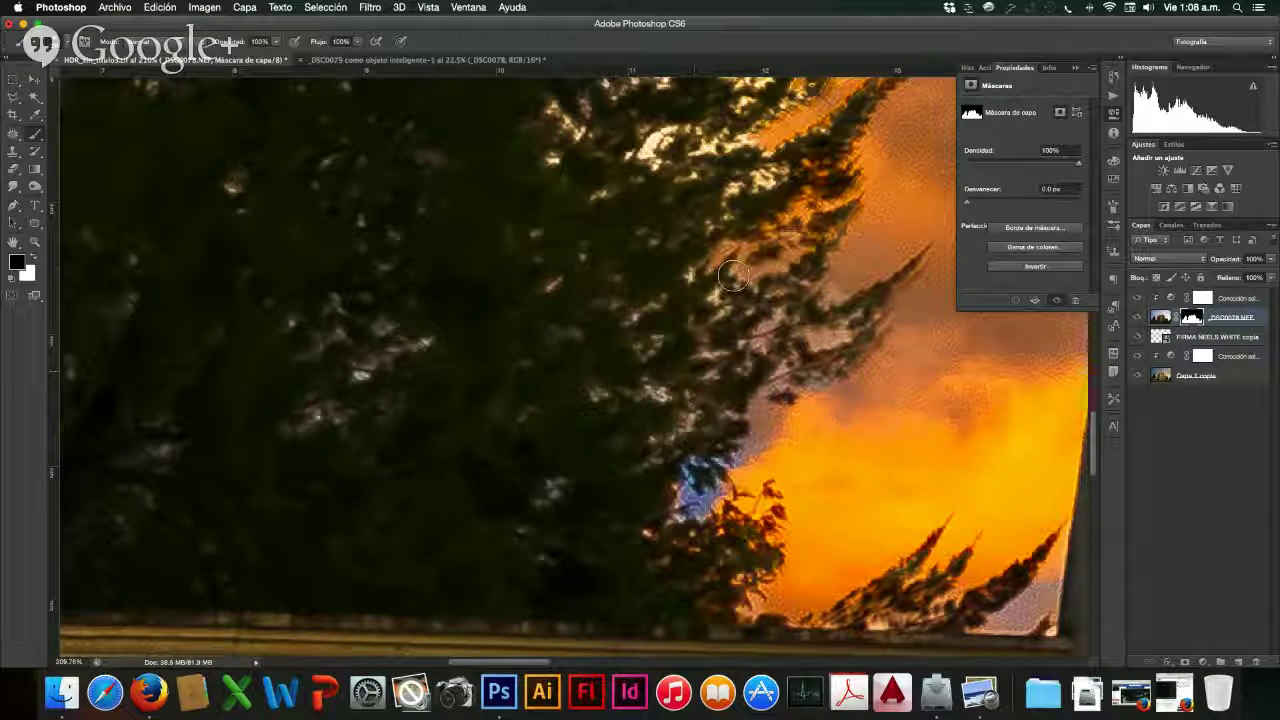
scroll(730, 275, up, 2)
drag(686, 315, 717, 346)
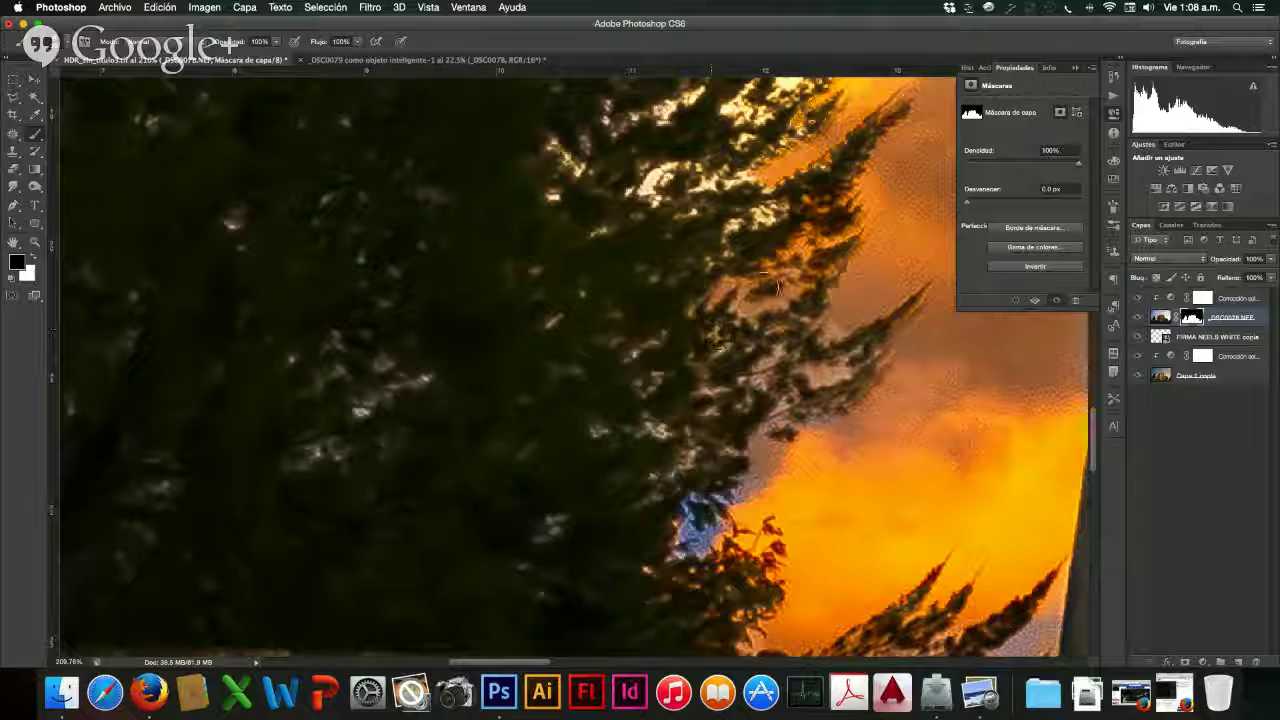
- Paint black on the castle layer's mask over the bright yellowish gaps in the branches beside the orange cloud
scroll(778, 286, up, 5)
mouse_move(778, 288)
mouse_down()
mouse_move(770, 310)
mouse_move(790, 280)
mouse_move(835, 268)
mouse_move(900, 208)
mouse_move(823, 310)
mouse_up()
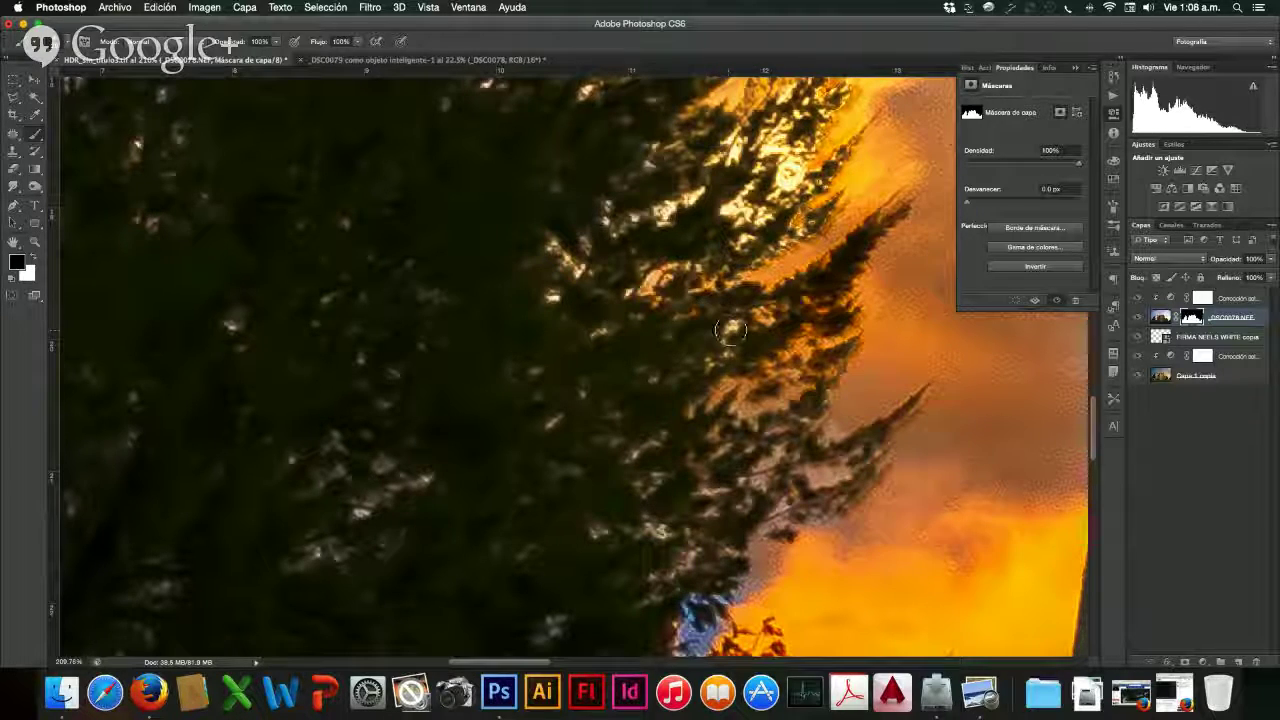
scroll(720, 279, up, 3)
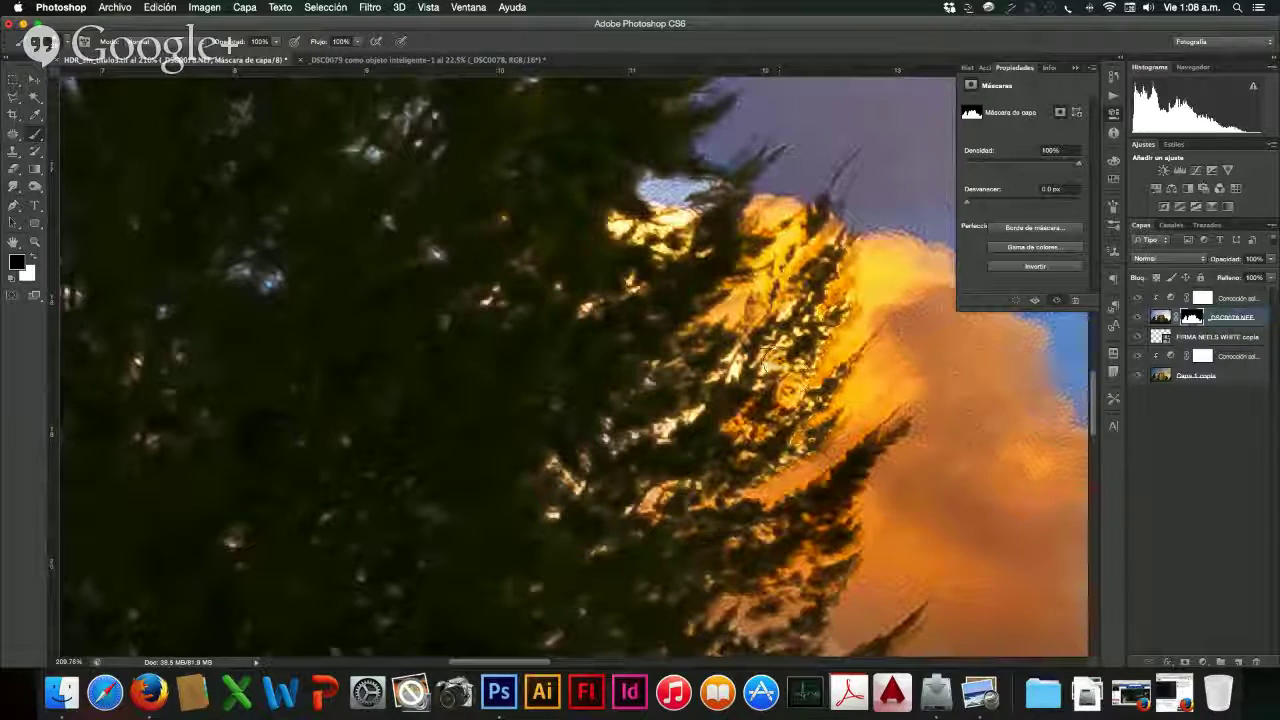
mouse_move(764, 367)
mouse_down()
mouse_move(784, 340)
mouse_move(783, 303)
mouse_move(797, 335)
mouse_move(820, 322)
mouse_move(795, 392)
mouse_move(814, 413)
mouse_move(775, 460)
mouse_move(860, 402)
mouse_move(722, 380)
mouse_move(733, 356)
mouse_move(698, 381)
mouse_move(686, 424)
mouse_move(621, 441)
mouse_move(610, 431)
mouse_move(637, 378)
mouse_move(679, 359)
mouse_move(779, 261)
mouse_move(763, 278)
mouse_move(856, 218)
mouse_move(829, 243)
mouse_move(848, 286)
mouse_up()
mouse_move(783, 348)
mouse_down()
mouse_move(755, 365)
mouse_move(751, 386)
mouse_move(816, 398)
mouse_move(649, 259)
mouse_move(693, 208)
mouse_move(616, 225)
mouse_move(663, 203)
mouse_move(656, 186)
mouse_move(740, 172)
mouse_move(733, 163)
mouse_move(755, 146)
mouse_move(771, 170)
mouse_move(838, 185)
mouse_up()
- Mask out the white sky remnants among the tree's upper right branches and in the large gap below the treetop
scroll(673, 410, up, 10)
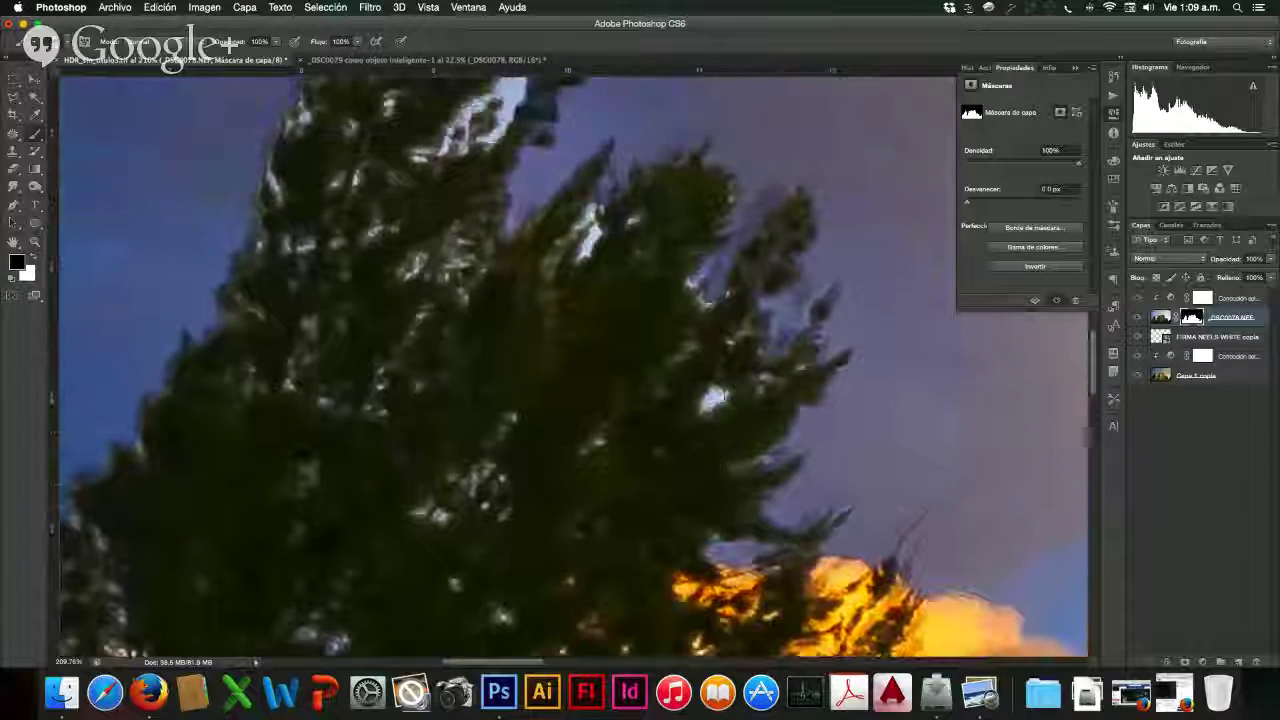
mouse_move(712, 398)
mouse_down()
mouse_move(745, 387)
mouse_move(771, 357)
mouse_move(767, 307)
mouse_move(814, 213)
mouse_move(774, 203)
mouse_move(697, 293)
mouse_move(739, 207)
mouse_move(740, 150)
mouse_move(833, 200)
mouse_up()
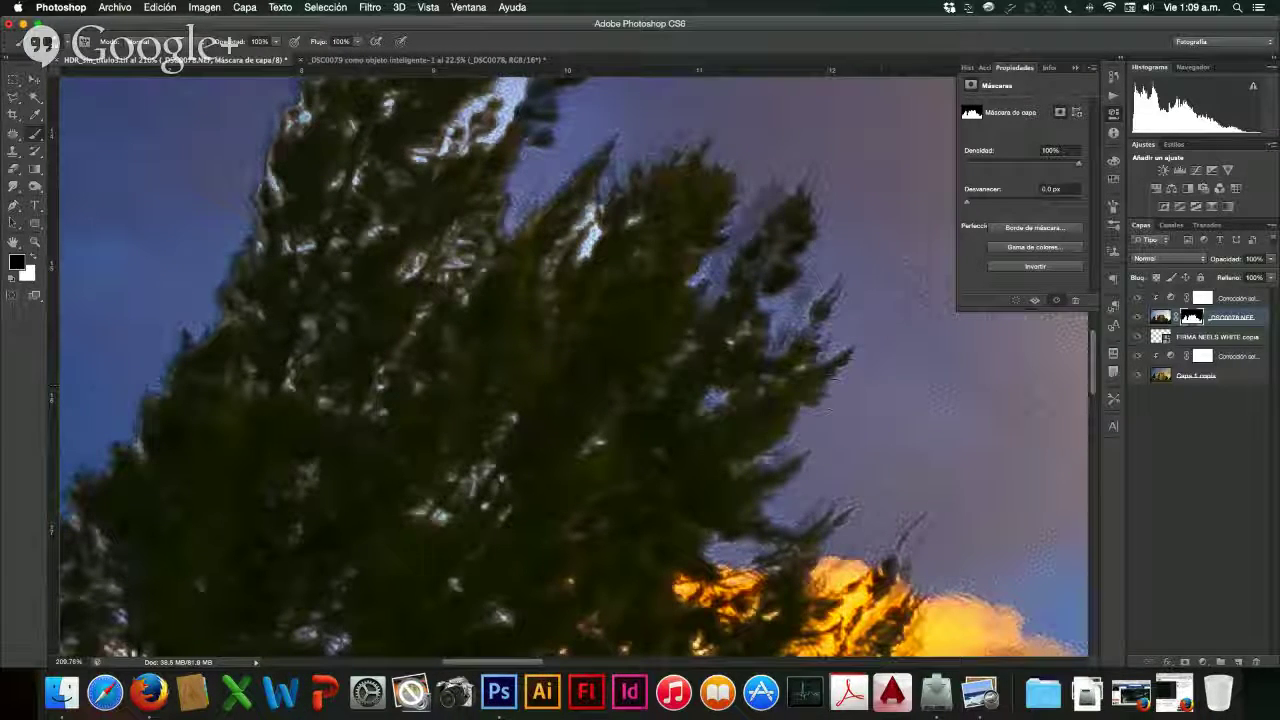
drag(593, 255, 594, 192)
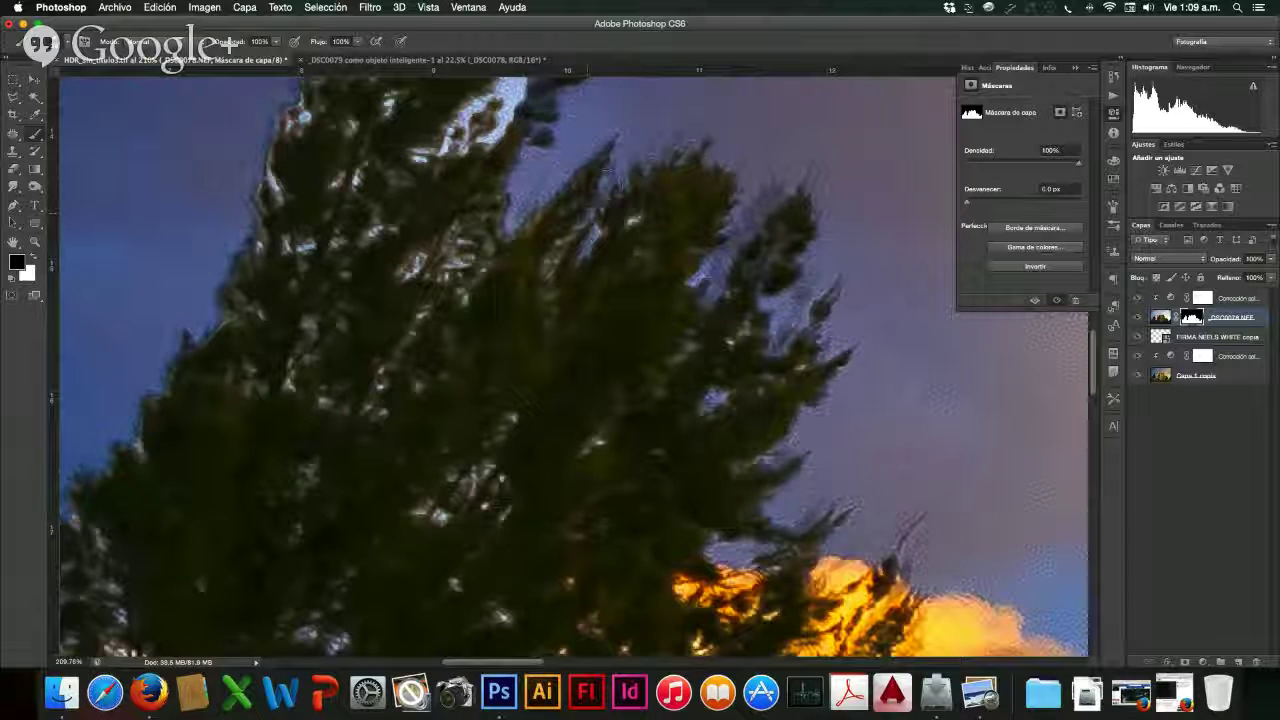
scroll(634, 214, up, 3)
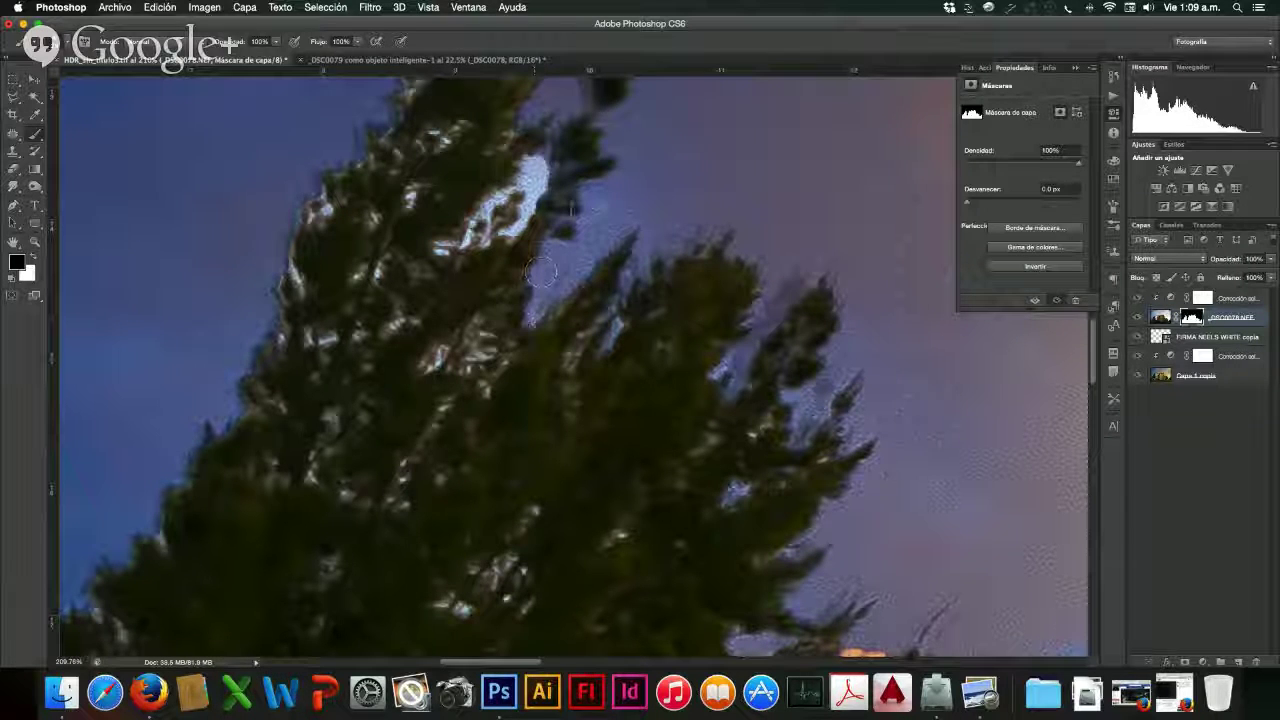
drag(540, 205, 508, 240)
mouse_move(533, 182)
mouse_down()
mouse_move(540, 172)
mouse_move(508, 185)
mouse_move(470, 234)
mouse_up()
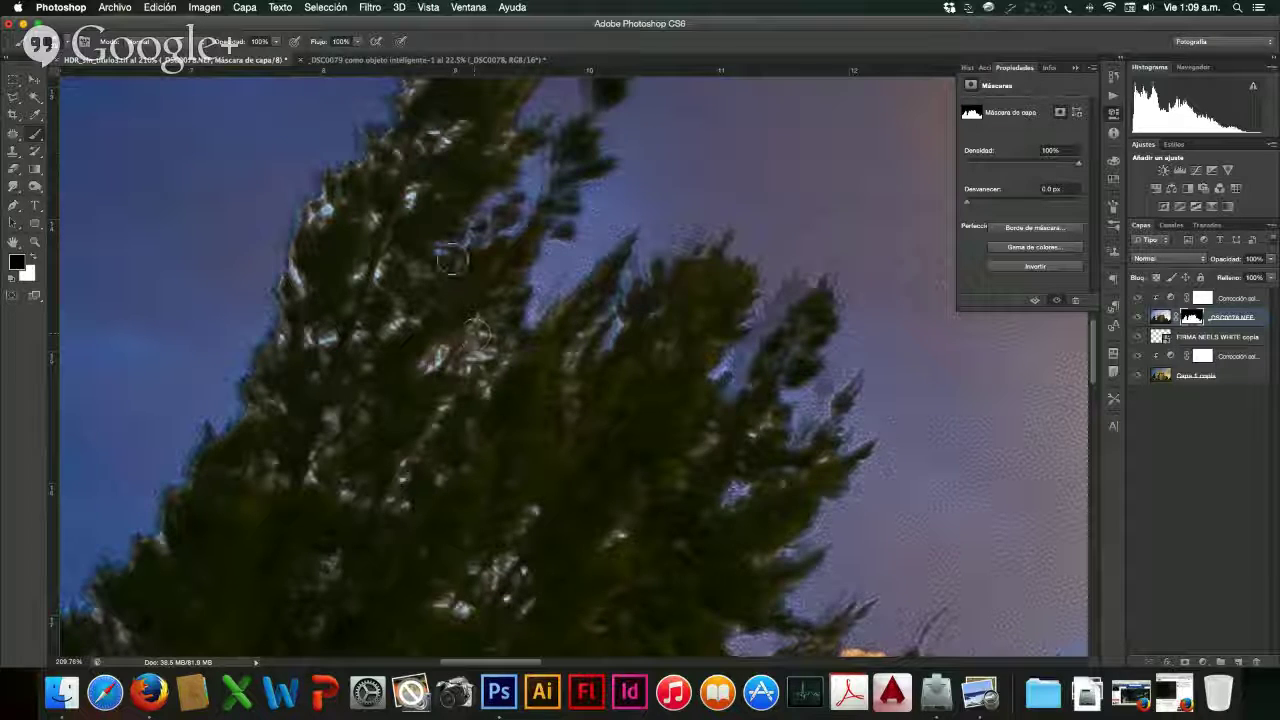
- Paint black on the castle layer's mask over the light specks in the treetop and down its upper left side
scroll(449, 257, up, 3)
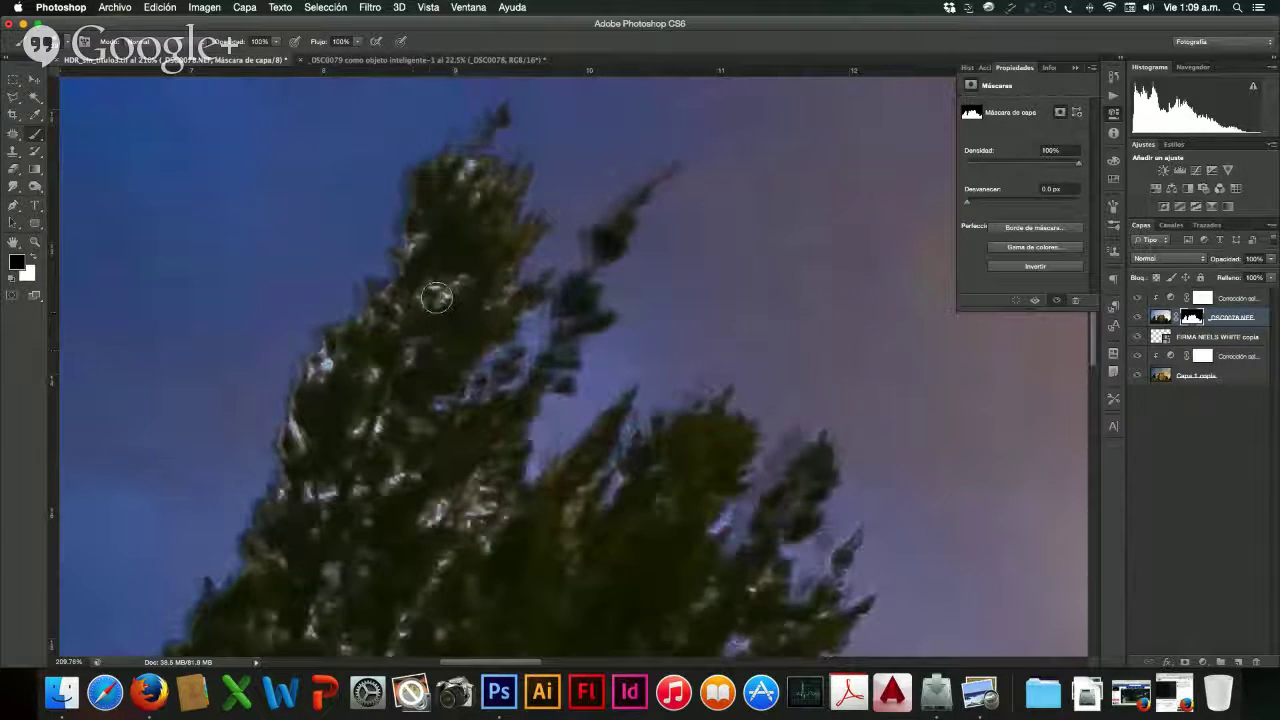
mouse_move(425, 282)
mouse_down()
mouse_move(385, 276)
mouse_move(414, 170)
mouse_move(409, 249)
mouse_move(423, 174)
mouse_move(476, 122)
mouse_move(467, 180)
mouse_move(493, 195)
mouse_move(513, 127)
mouse_move(540, 148)
mouse_move(523, 225)
mouse_move(541, 226)
mouse_move(514, 257)
mouse_move(523, 285)
mouse_move(465, 290)
mouse_move(405, 234)
mouse_move(395, 206)
mouse_move(423, 171)
mouse_move(414, 262)
mouse_move(419, 168)
mouse_move(383, 311)
mouse_move(336, 326)
mouse_move(297, 393)
mouse_move(302, 410)
mouse_move(311, 361)
mouse_move(289, 483)
mouse_move(274, 484)
mouse_move(271, 217)
mouse_up()
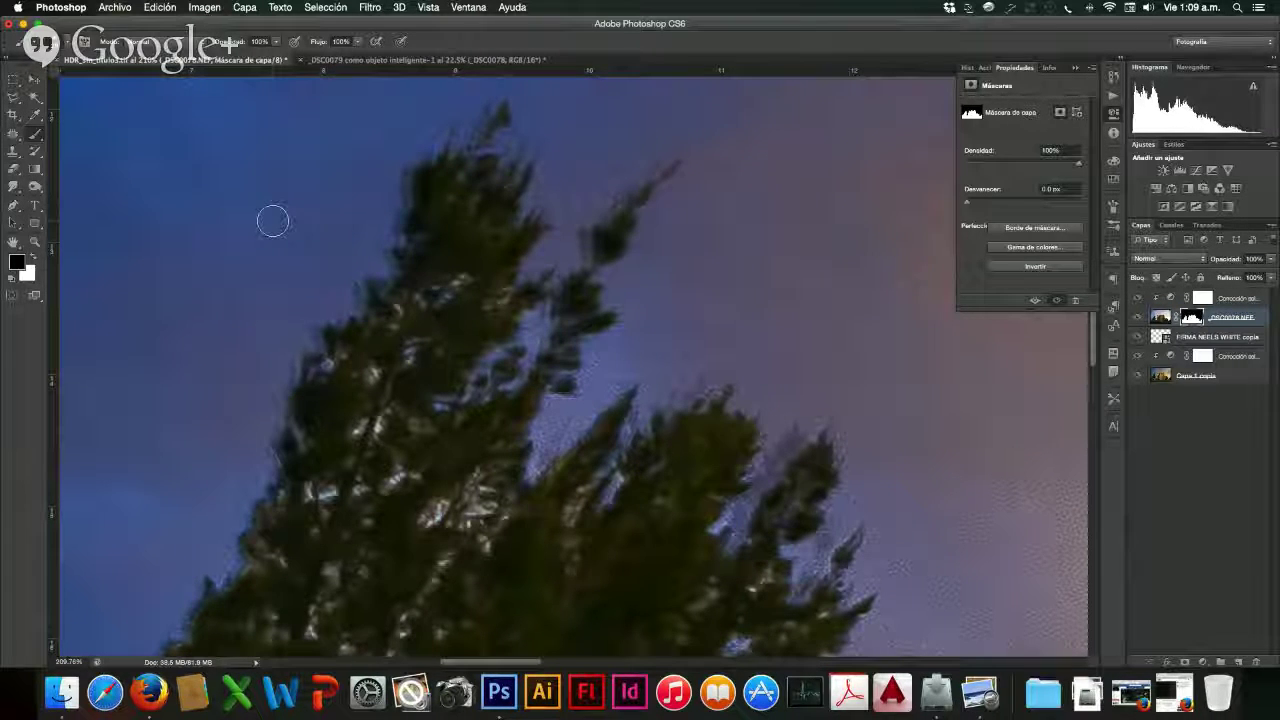
scroll(369, 369, left, 3)
scroll(371, 443, down, 3)
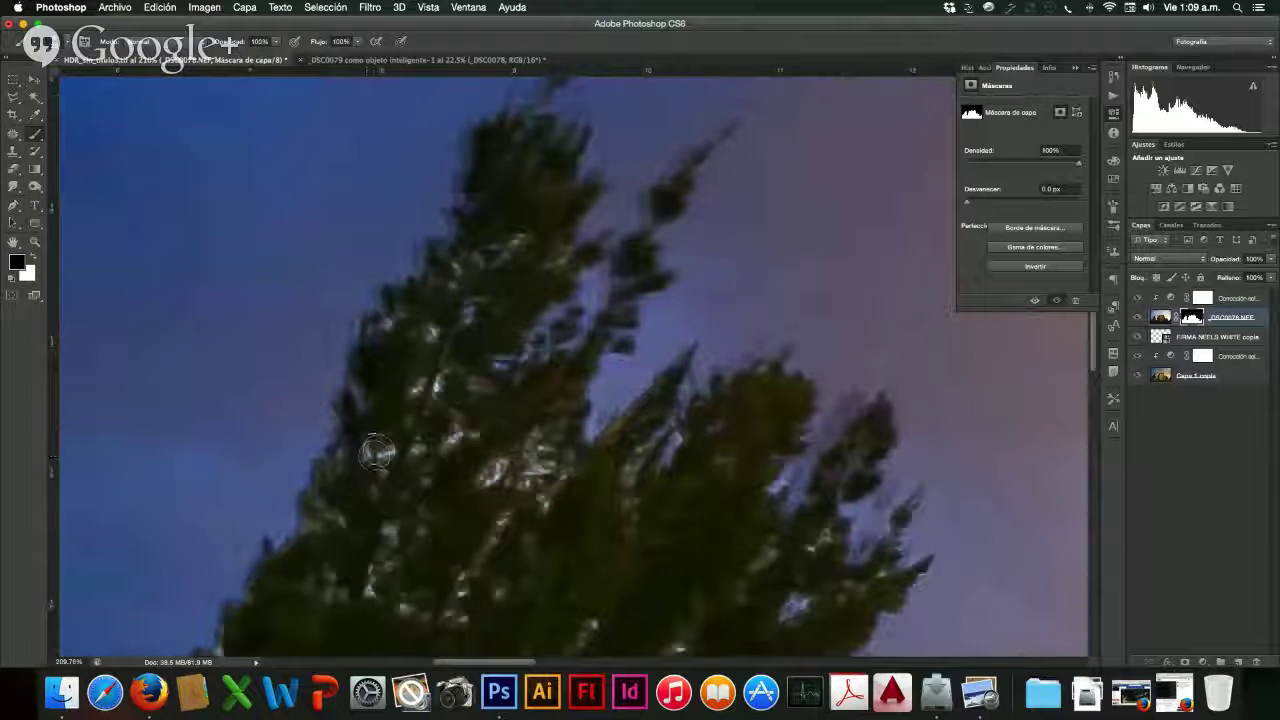
mouse_move(385, 453)
mouse_down()
mouse_move(417, 387)
mouse_move(438, 383)
mouse_move(433, 330)
mouse_move(467, 312)
mouse_move(504, 516)
mouse_move(493, 475)
mouse_move(544, 466)
mouse_move(550, 507)
mouse_move(450, 587)
mouse_move(464, 622)
mouse_move(383, 587)
mouse_move(400, 539)
mouse_move(383, 516)
mouse_move(466, 424)
mouse_move(310, 525)
mouse_move(314, 458)
mouse_move(339, 520)
mouse_move(338, 455)
mouse_move(350, 437)
mouse_move(358, 446)
mouse_move(357, 322)
mouse_move(375, 282)
mouse_move(389, 327)
mouse_move(346, 428)
mouse_up()
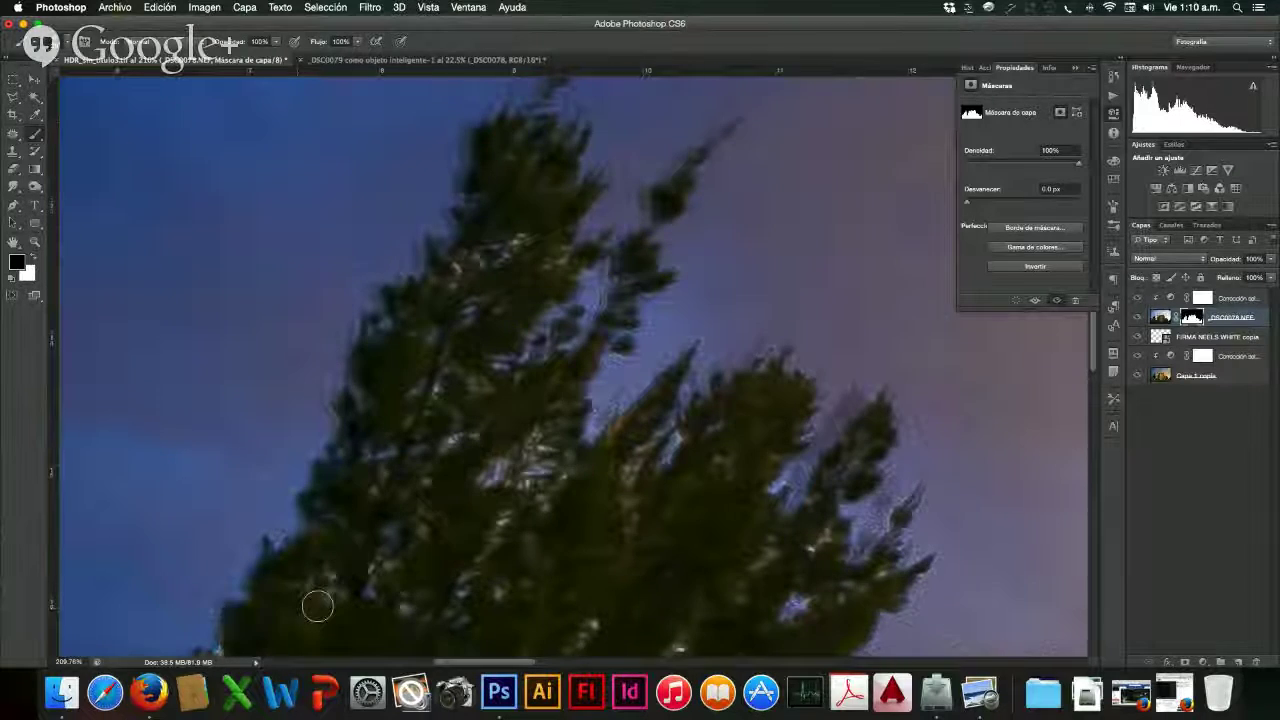
- Paint black on the castle layer's mask along the tree's left edge against the blue sky and over the light gaps inside it
scroll(317, 603, left, 5)
scroll(317, 603, down, 2)
mouse_move(340, 550)
mouse_down()
mouse_move(320, 463)
mouse_move(323, 491)
mouse_move(270, 530)
mouse_move(278, 585)
mouse_move(240, 523)
mouse_move(320, 560)
mouse_move(297, 589)
mouse_move(289, 486)
mouse_move(250, 498)
mouse_move(170, 470)
mouse_move(137, 398)
mouse_move(132, 410)
mouse_up()
scroll(242, 521, down, 3)
scroll(132, 410, left, 1)
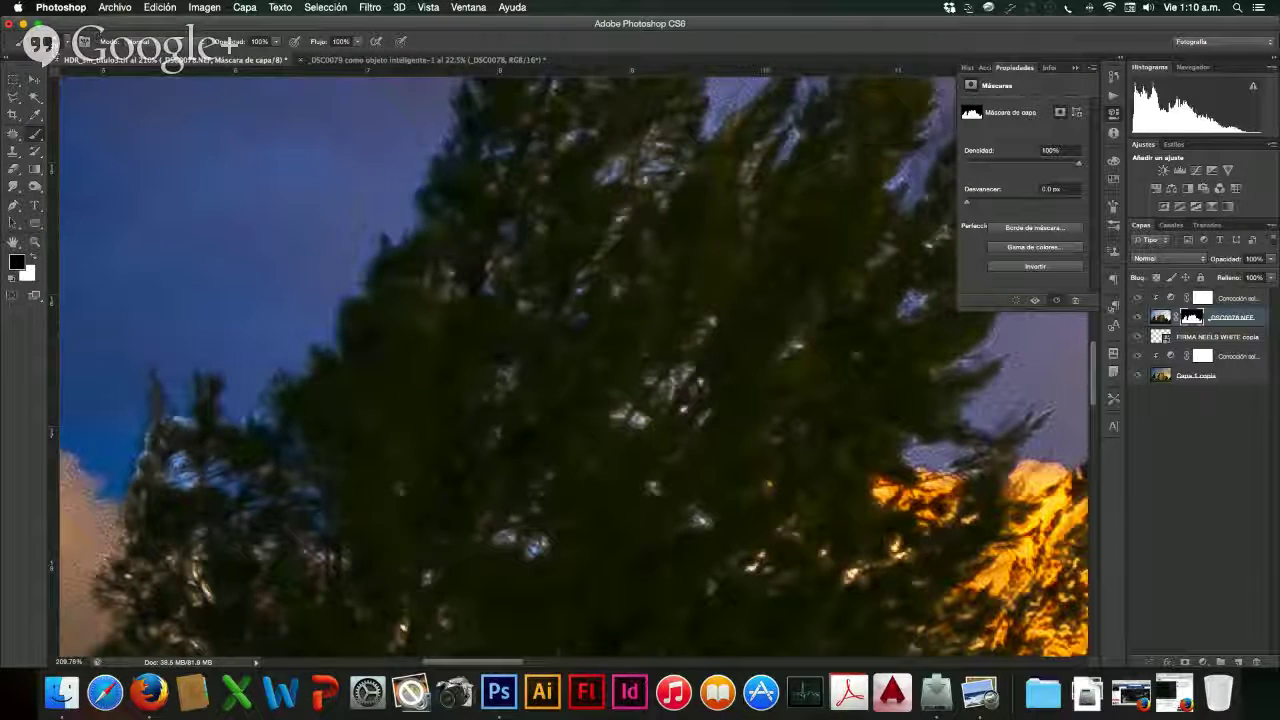
click(58, 42)
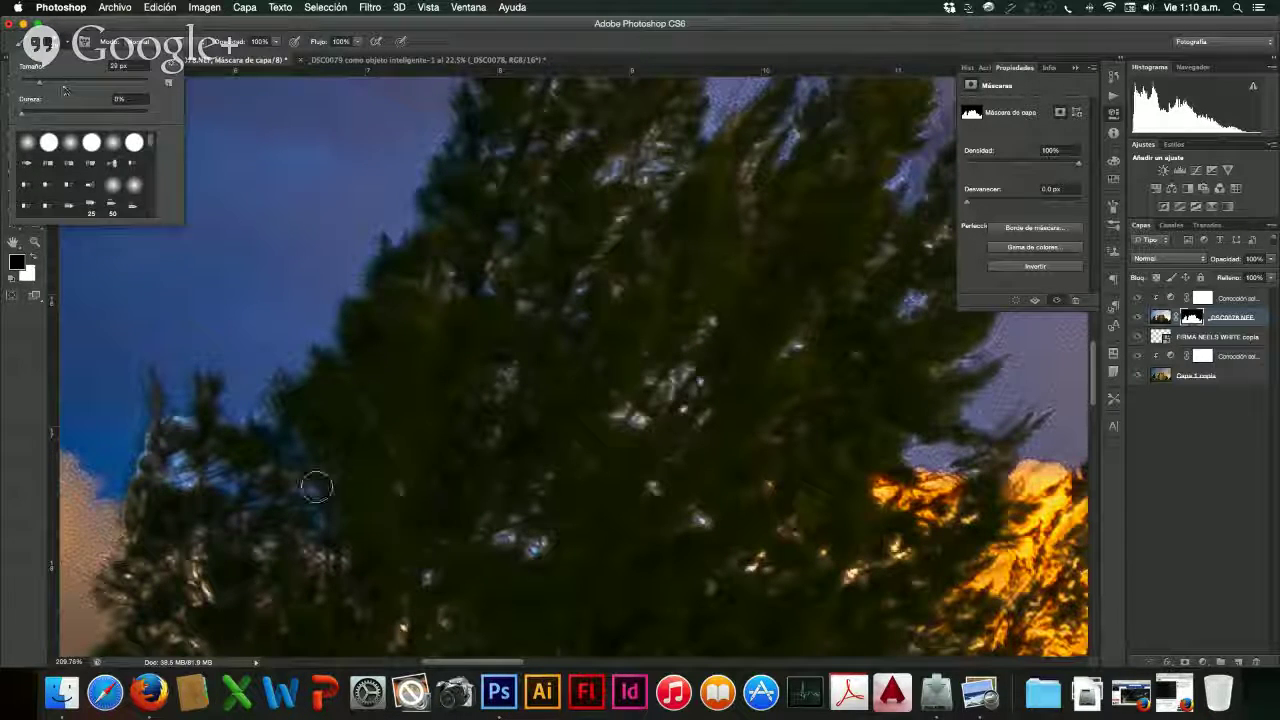
click(185, 474)
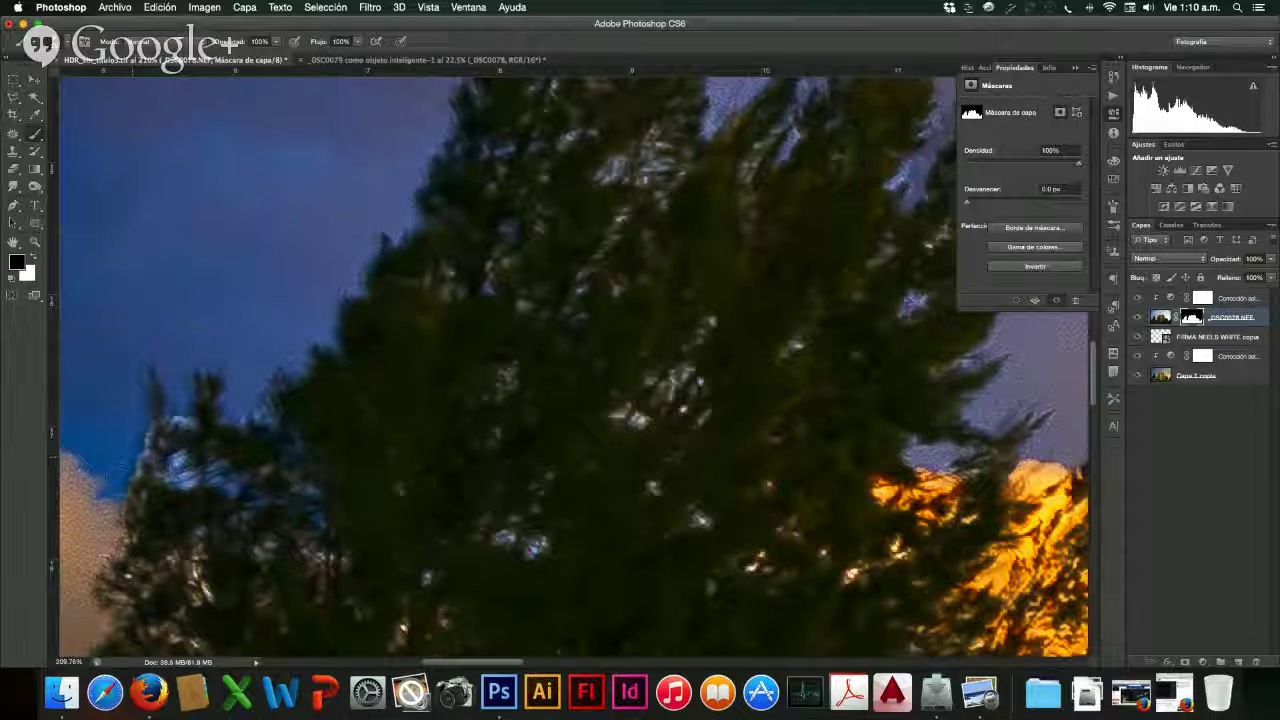
scroll(110, 543, down, 5)
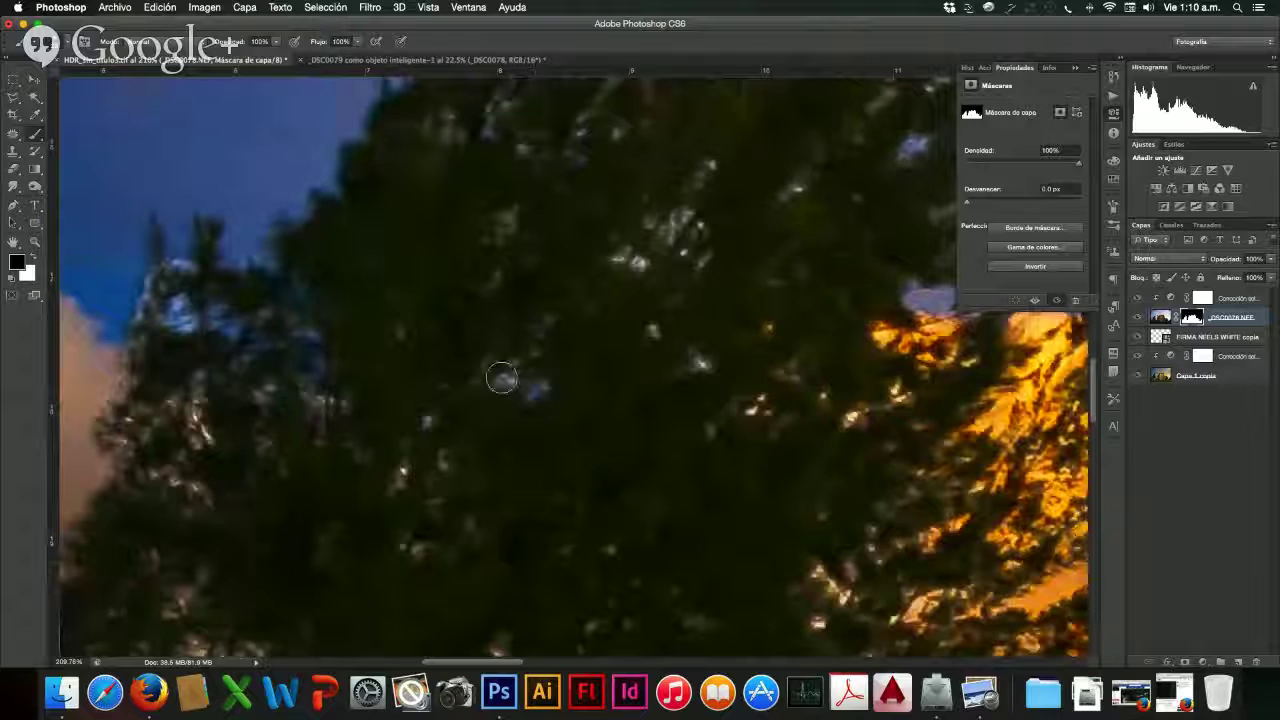
scroll(377, 451, down, 4)
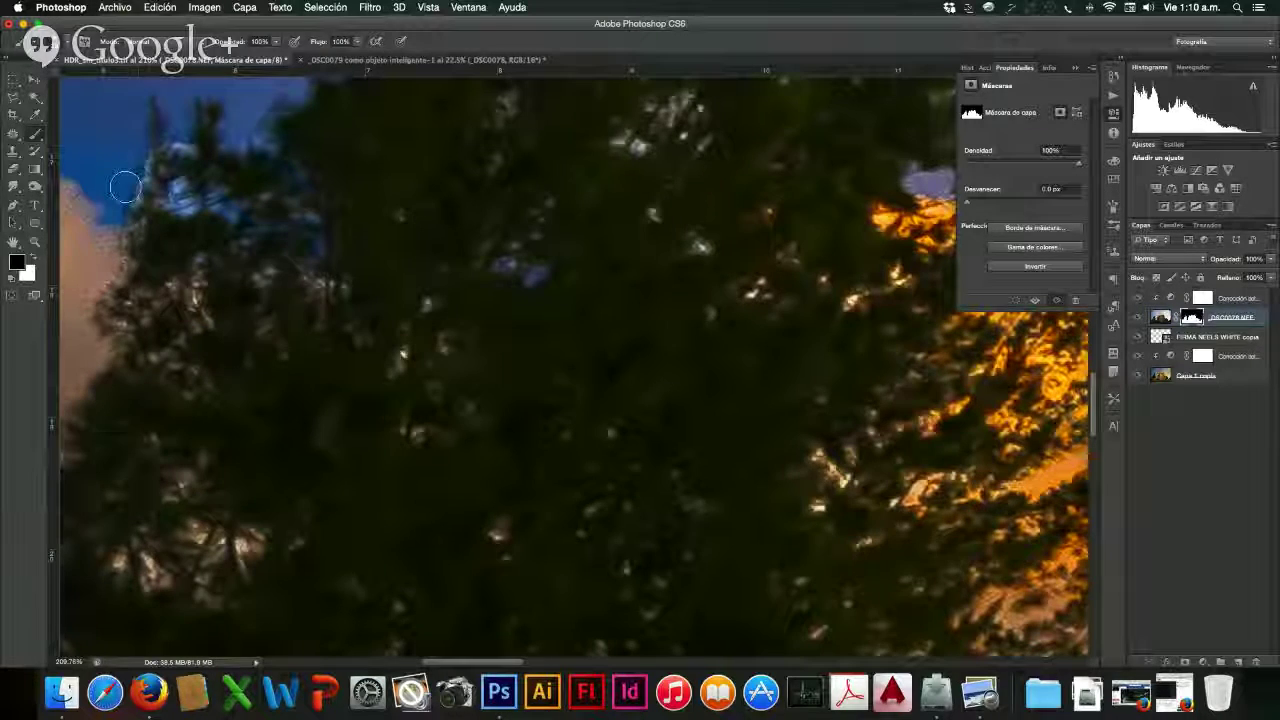
- Mask out the pale sky wedge beside the tree's lower left branches and the bright gaps within those branches
scroll(125, 187, left, 10)
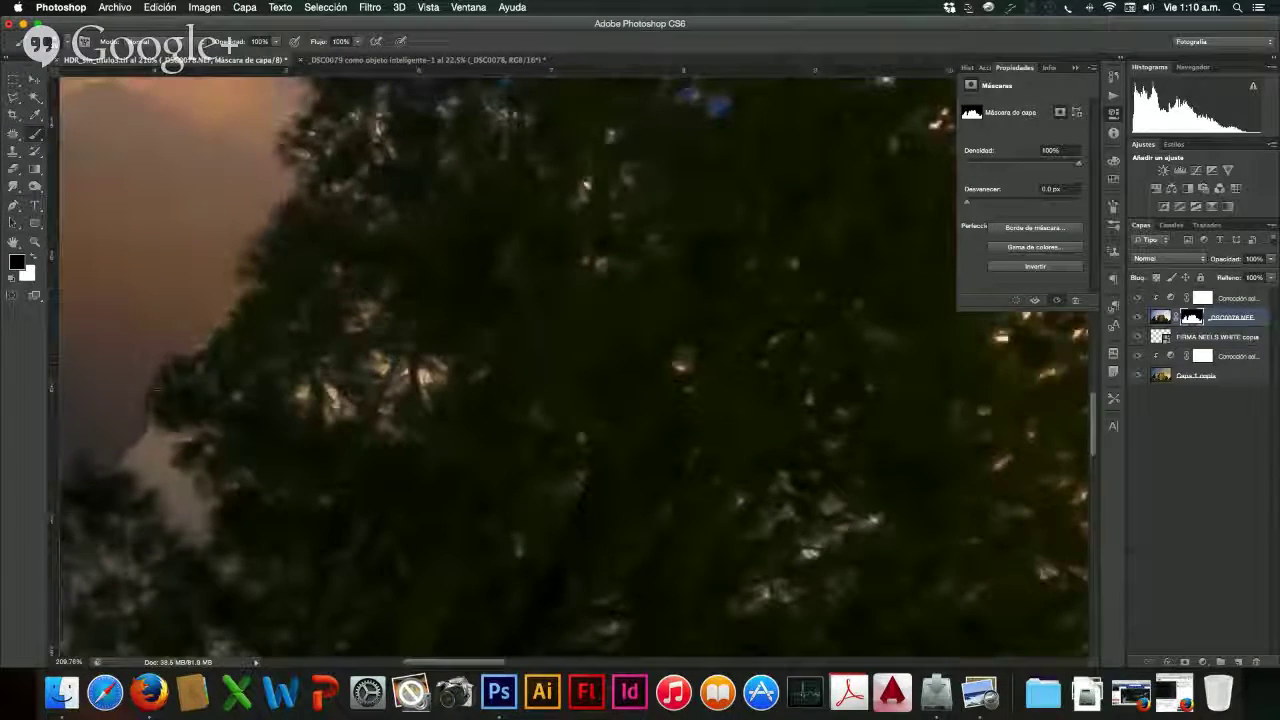
mouse_move(157, 430)
mouse_down()
mouse_move(164, 455)
mouse_move(184, 429)
mouse_move(192, 440)
mouse_move(204, 515)
mouse_move(182, 512)
mouse_move(140, 462)
mouse_move(145, 485)
mouse_move(115, 462)
mouse_up()
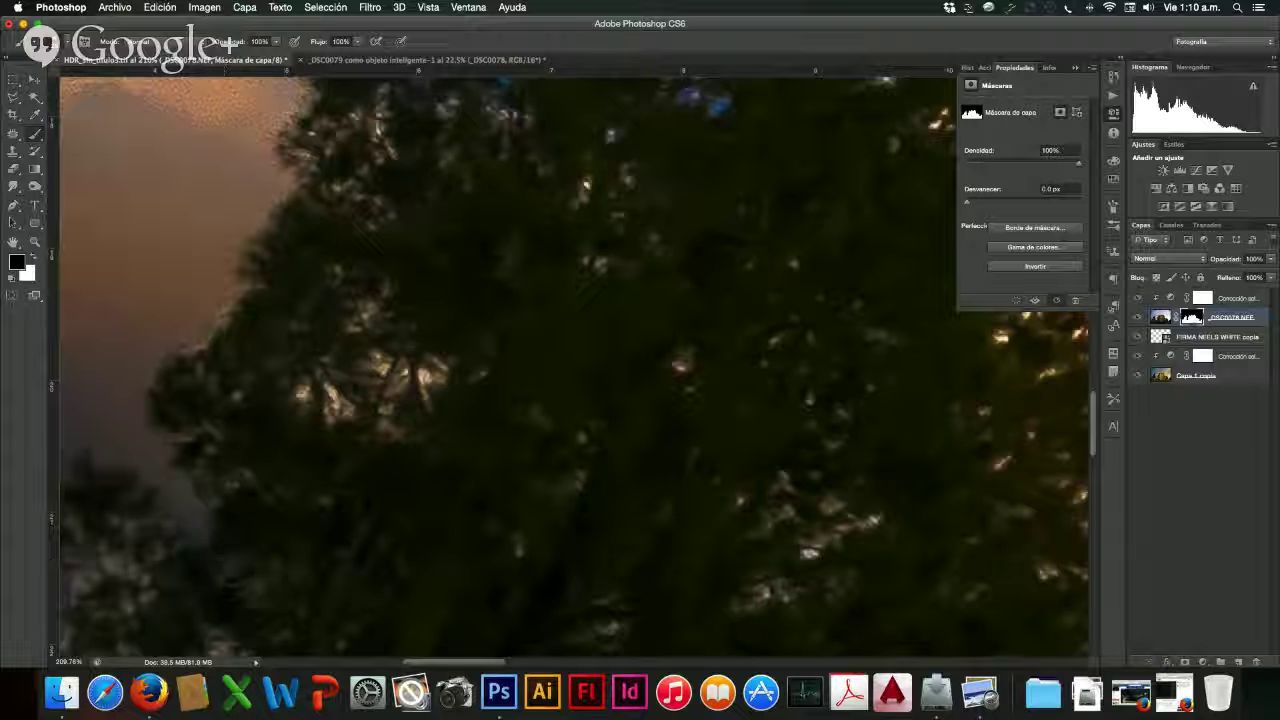
scroll(357, 563, right, 1)
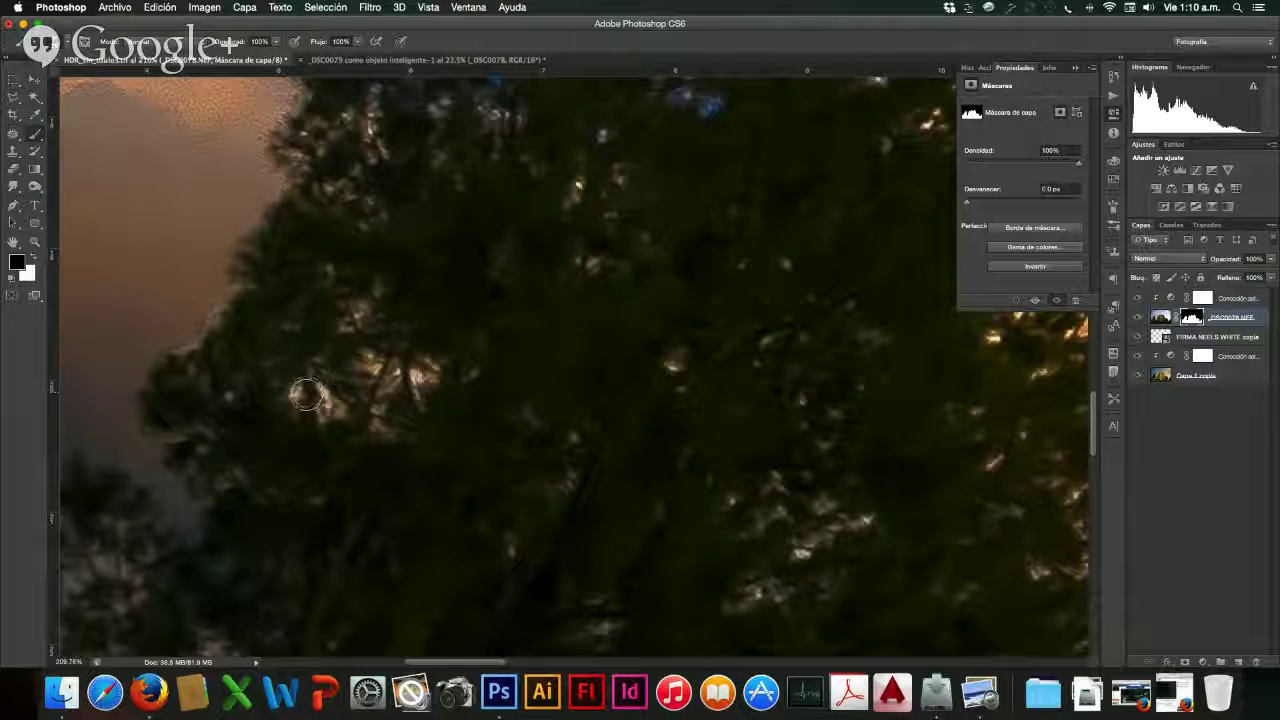
mouse_move(307, 395)
mouse_down()
mouse_move(291, 394)
mouse_move(403, 380)
mouse_move(380, 426)
mouse_move(392, 375)
mouse_up()
mouse_move(418, 374)
mouse_down()
mouse_move(363, 361)
mouse_move(339, 313)
mouse_move(372, 310)
mouse_up()
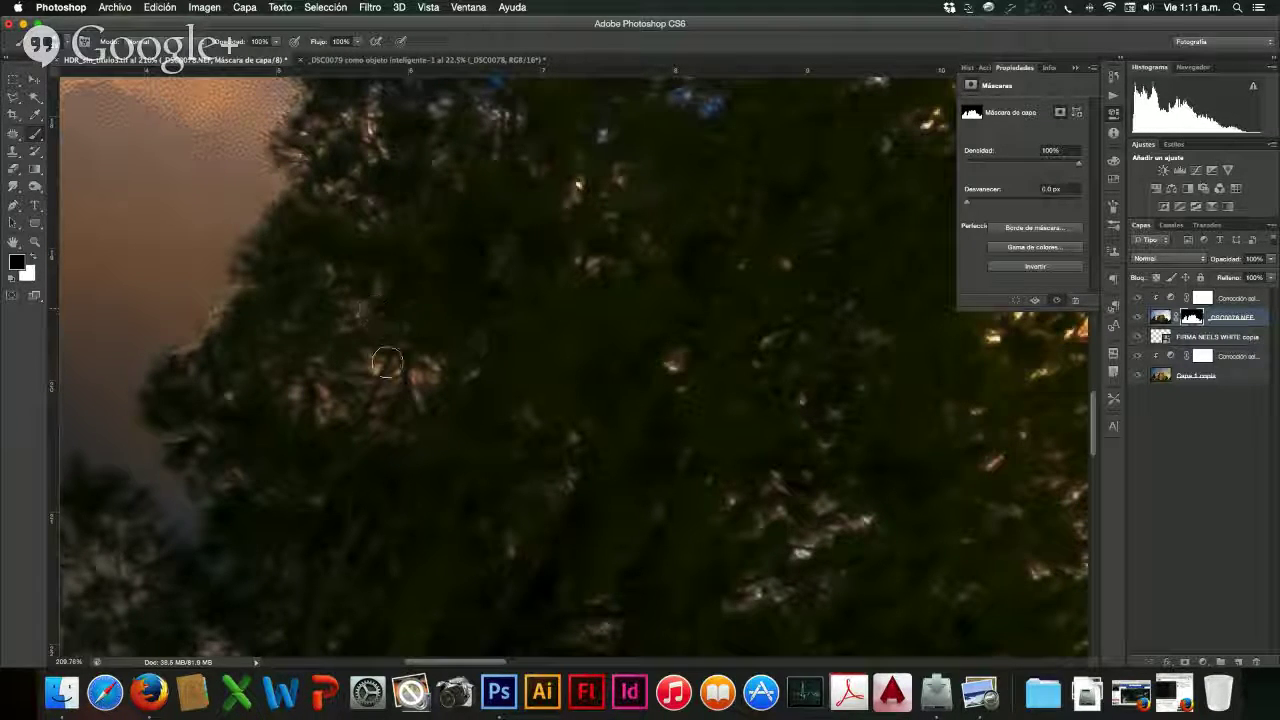
- Mask out the whitish sky remnants in and around the small dark tree left of the arched wall
scroll(371, 371, down, 10)
scroll(375, 375, up, 10)
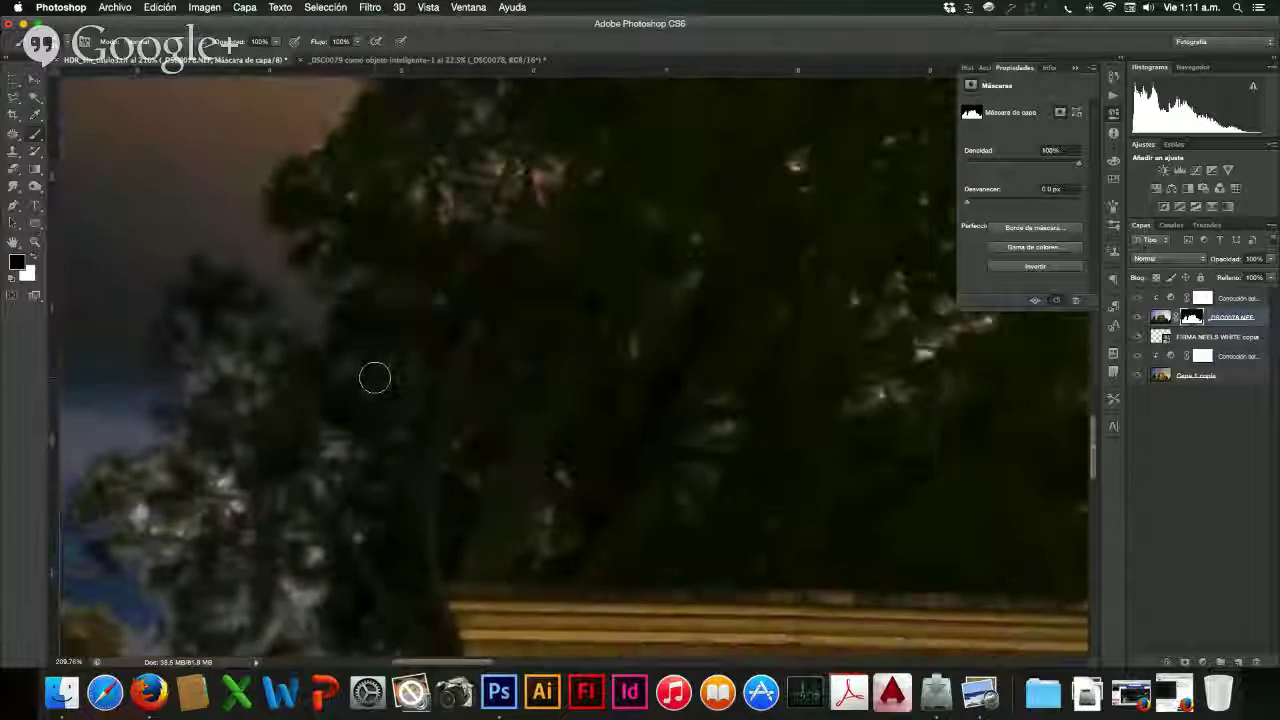
mouse_move(154, 354)
mouse_down()
mouse_move(204, 362)
mouse_move(165, 322)
mouse_move(205, 276)
mouse_move(310, 361)
mouse_move(247, 336)
mouse_move(270, 387)
mouse_move(210, 342)
mouse_move(256, 419)
mouse_move(238, 427)
mouse_move(216, 390)
mouse_move(187, 381)
mouse_move(185, 460)
mouse_move(220, 503)
mouse_move(242, 525)
mouse_move(238, 510)
mouse_move(286, 497)
mouse_up()
scroll(289, 491, left, 3)
scroll(291, 492, down, 3)
scroll(291, 492, up, 5)
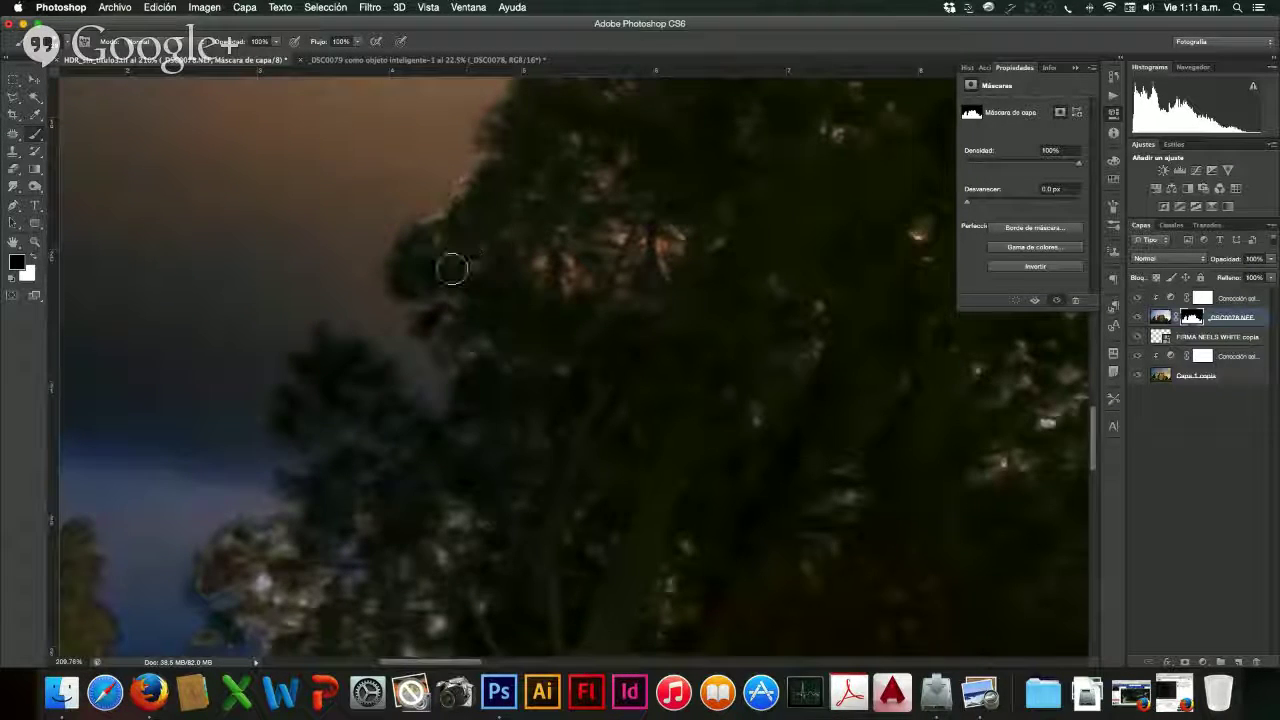
scroll(440, 275, down, 7)
mouse_move(252, 510)
mouse_down()
mouse_move(228, 488)
mouse_move(165, 462)
mouse_move(135, 472)
mouse_move(108, 450)
mouse_up()
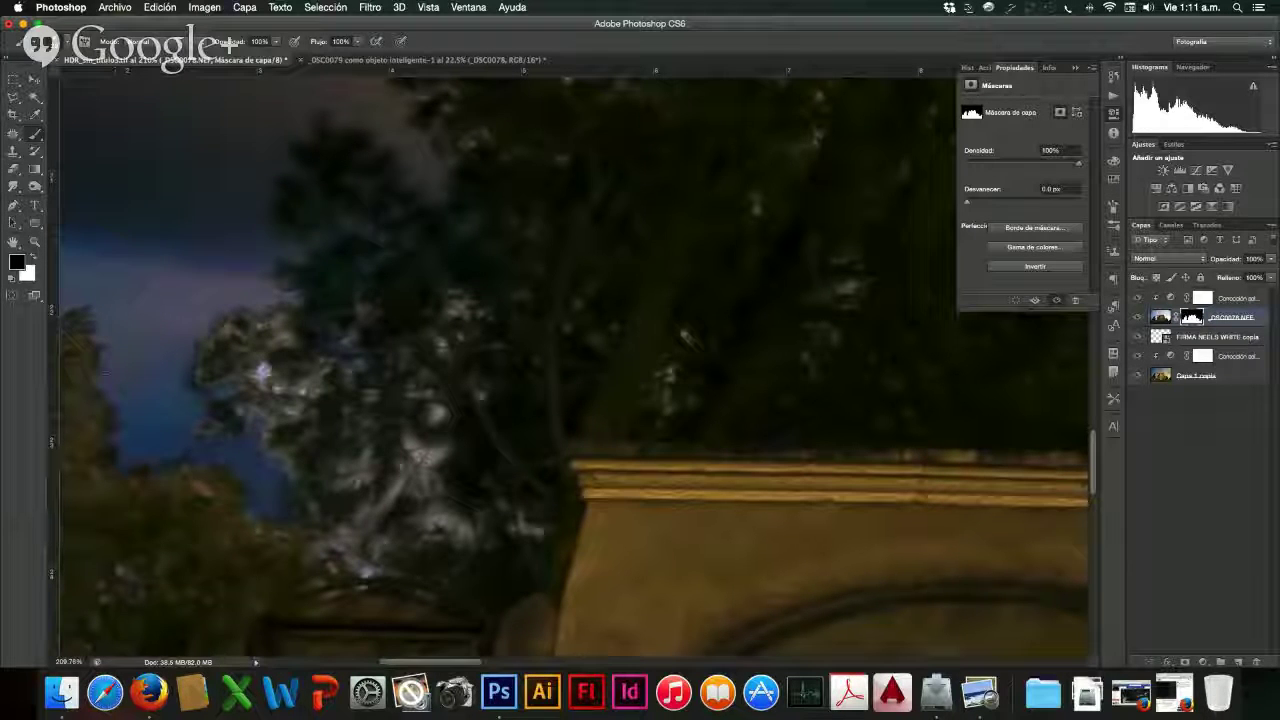
mouse_move(199, 427)
mouse_down()
mouse_move(265, 361)
mouse_move(272, 321)
mouse_move(191, 338)
mouse_move(290, 319)
mouse_move(271, 466)
mouse_move(340, 549)
mouse_move(362, 558)
mouse_move(335, 530)
mouse_move(390, 495)
mouse_move(407, 445)
mouse_move(418, 461)
mouse_move(435, 446)
mouse_move(412, 471)
mouse_move(434, 522)
mouse_move(476, 537)
mouse_move(523, 524)
mouse_move(468, 508)
mouse_move(436, 517)
mouse_move(375, 539)
mouse_move(350, 567)
mouse_move(366, 575)
mouse_move(348, 454)
mouse_move(357, 381)
mouse_move(328, 358)
mouse_move(286, 418)
mouse_move(319, 430)
mouse_move(297, 450)
mouse_move(440, 426)
mouse_move(410, 348)
mouse_move(364, 306)
mouse_move(488, 374)
mouse_move(486, 397)
mouse_move(439, 363)
mouse_move(434, 333)
mouse_move(452, 303)
mouse_move(465, 319)
mouse_move(487, 309)
mouse_move(493, 350)
mouse_move(460, 448)
mouse_move(527, 527)
mouse_move(428, 490)
mouse_move(385, 412)
mouse_move(360, 467)
mouse_move(357, 452)
mouse_move(328, 483)
mouse_move(198, 336)
mouse_up()
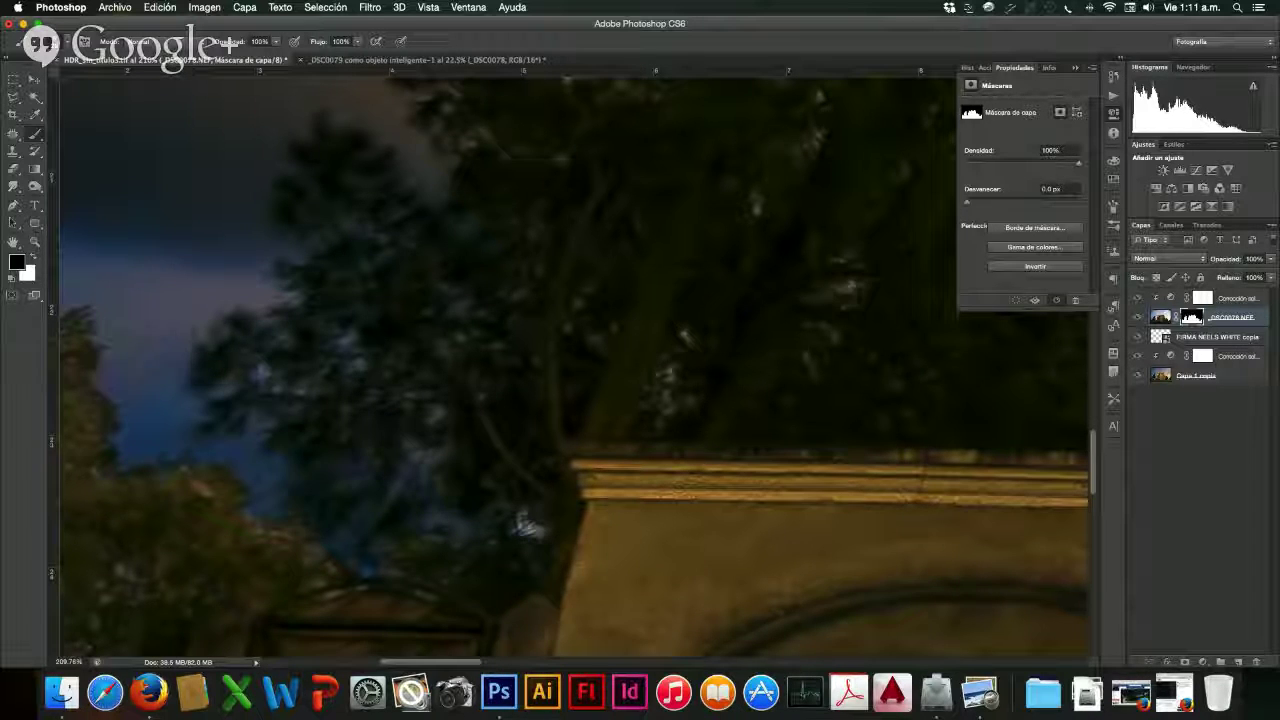
- Paint black on the castle layer's mask along the top edge of the bushes at the photo's far left
scroll(214, 380, left, 5)
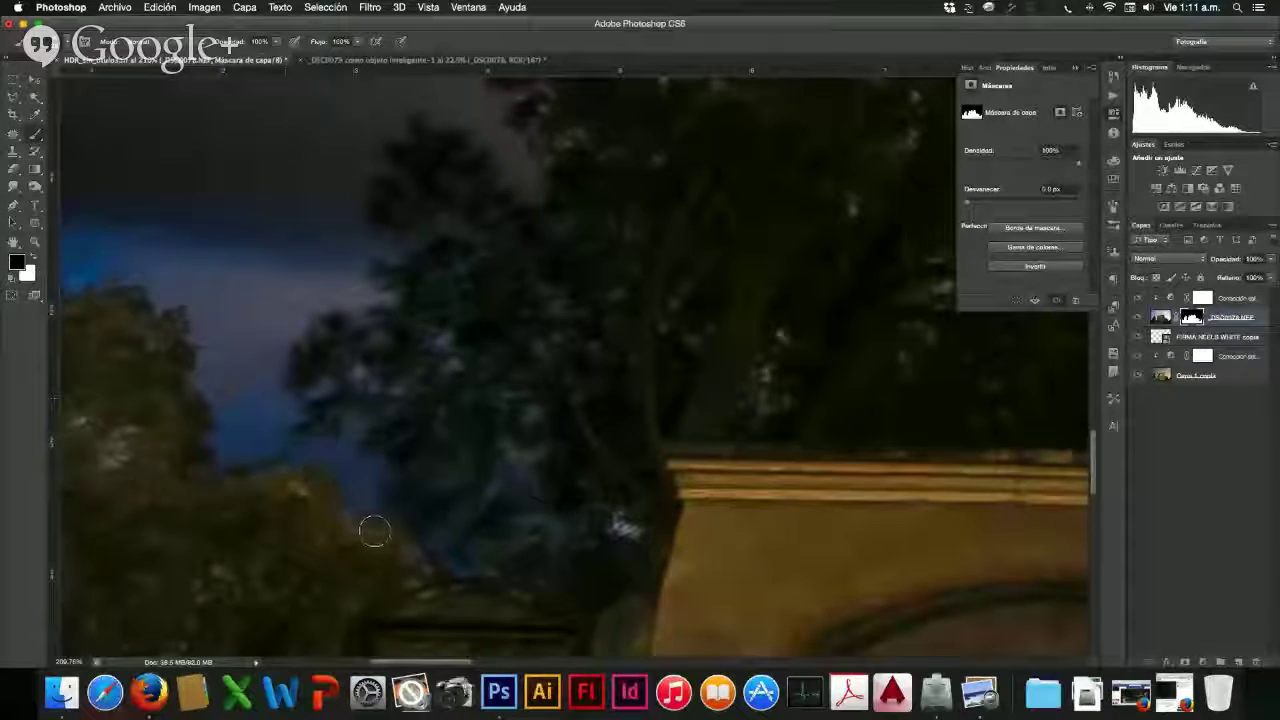
scroll(405, 531, left, 8)
scroll(402, 534, left, 7)
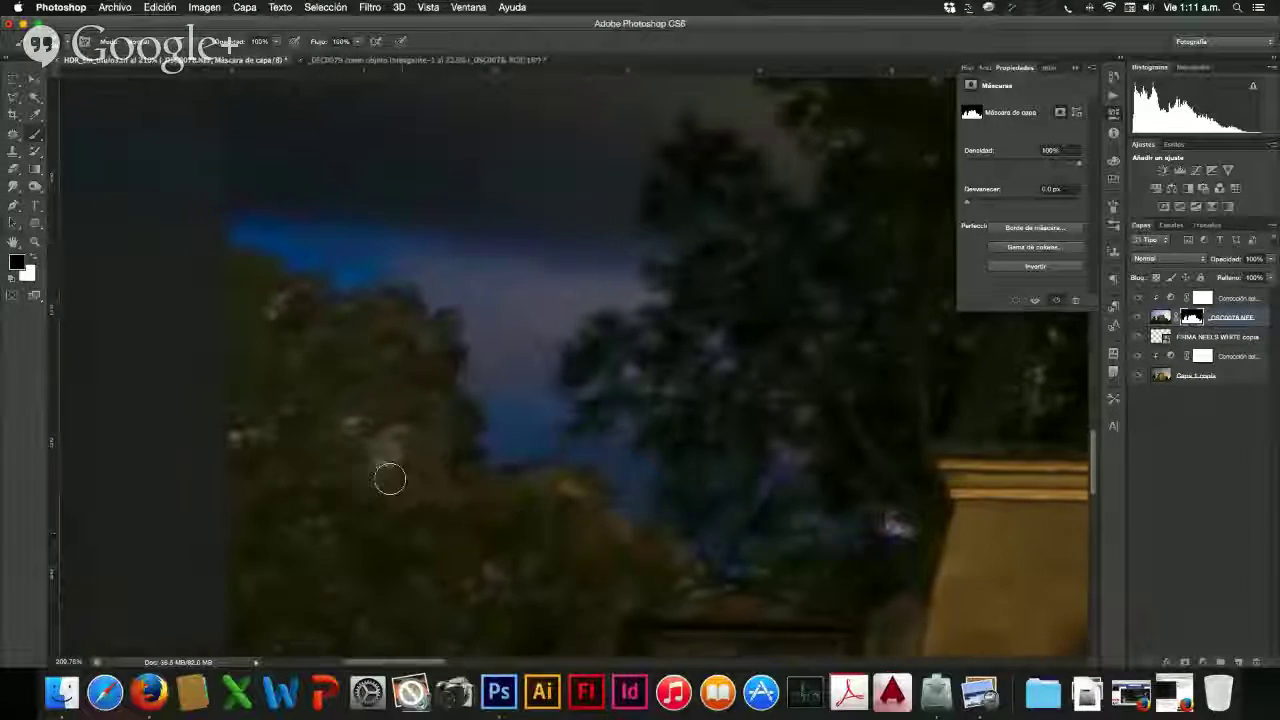
drag(309, 268, 363, 300)
- Duplicate the Capa 1 copia layer and group the copy with all the layers above it
scroll(449, 288, down, 15)
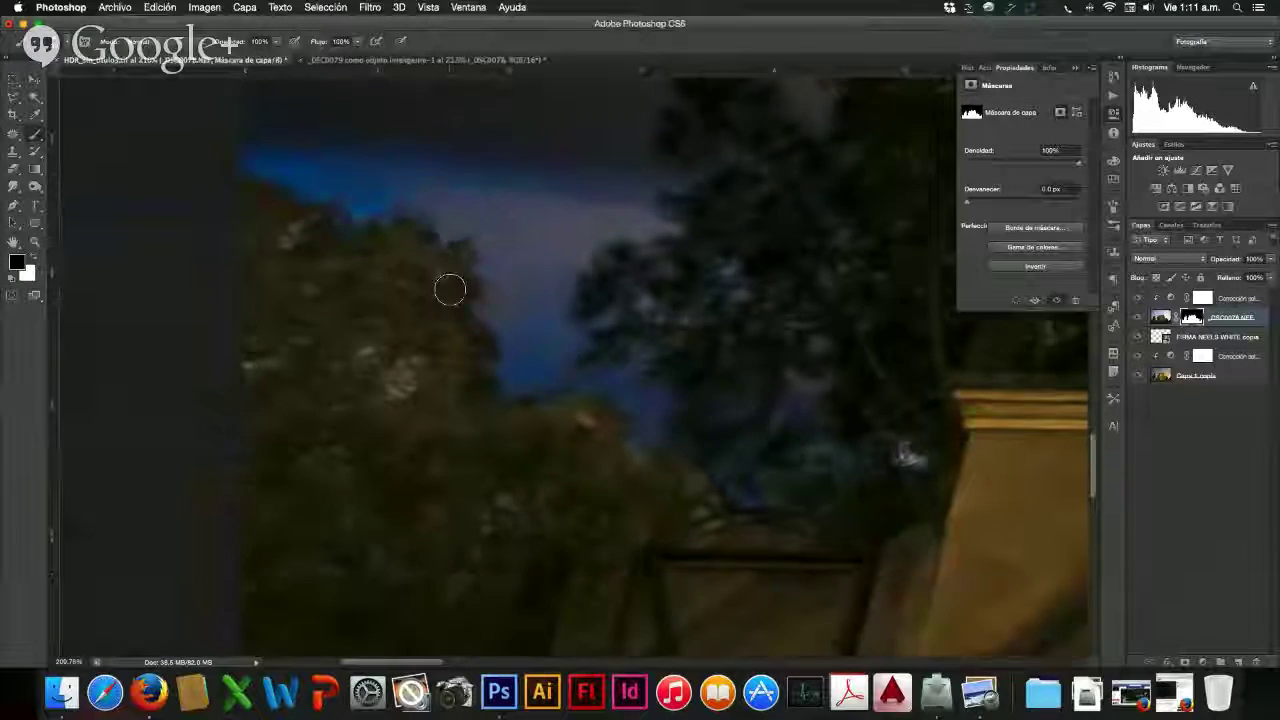
scroll(449, 290, right, 20)
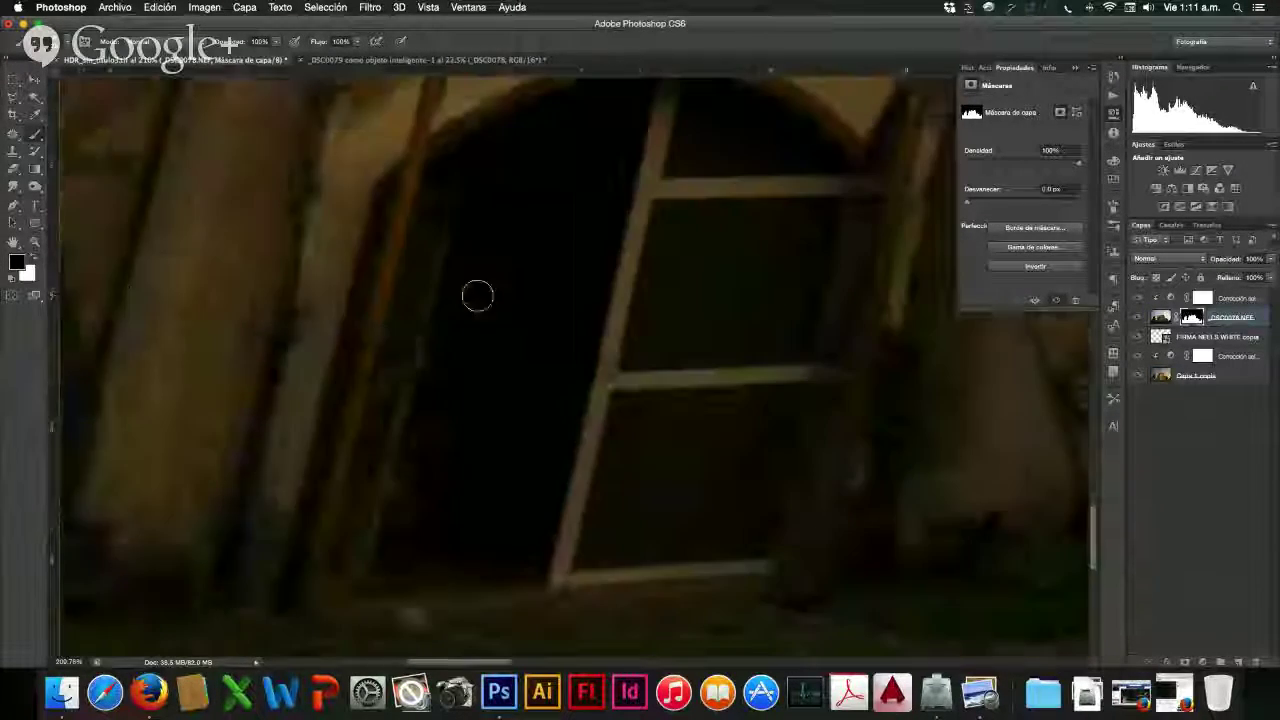
scroll(475, 296, right, 20)
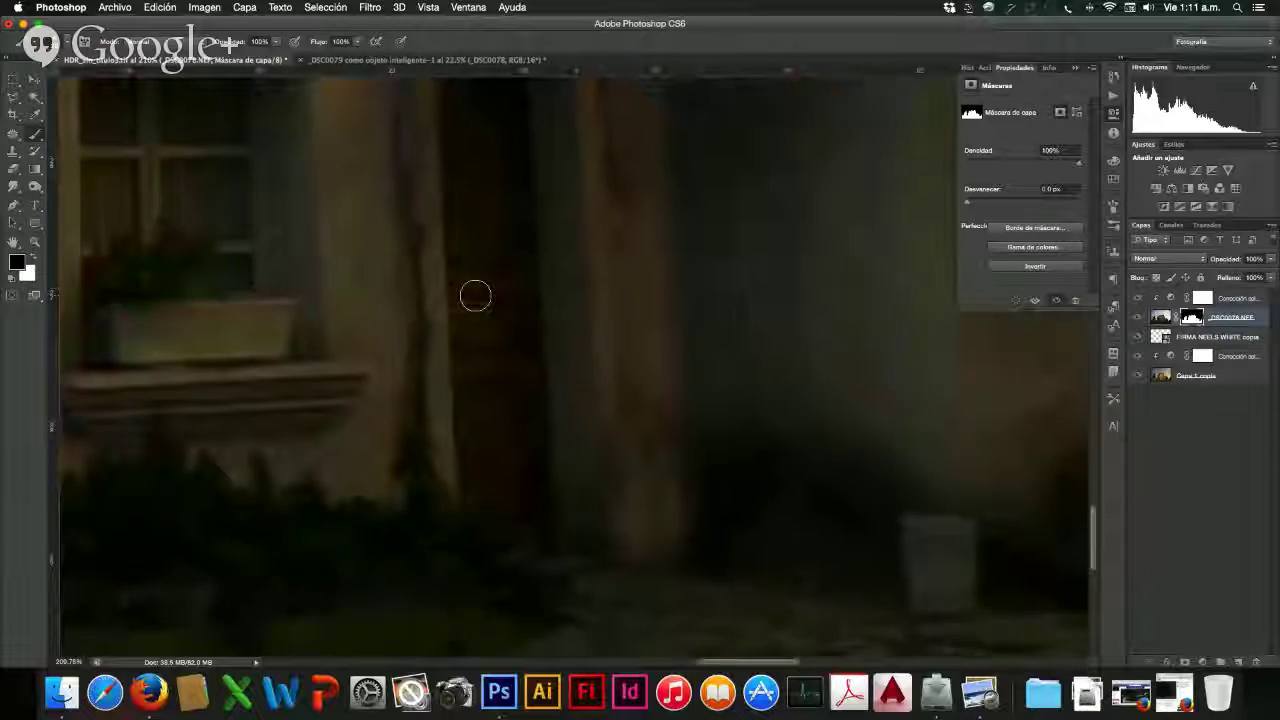
scroll(479, 290, down, 6)
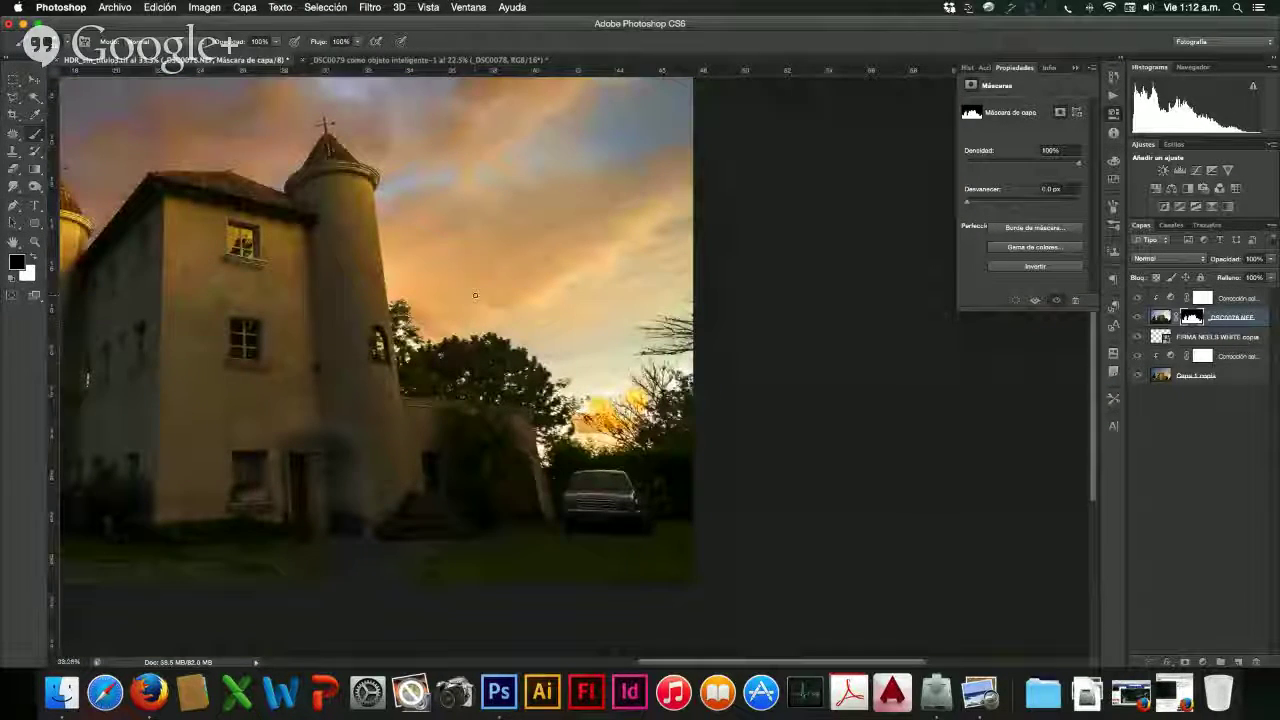
scroll(479, 288, down, 1)
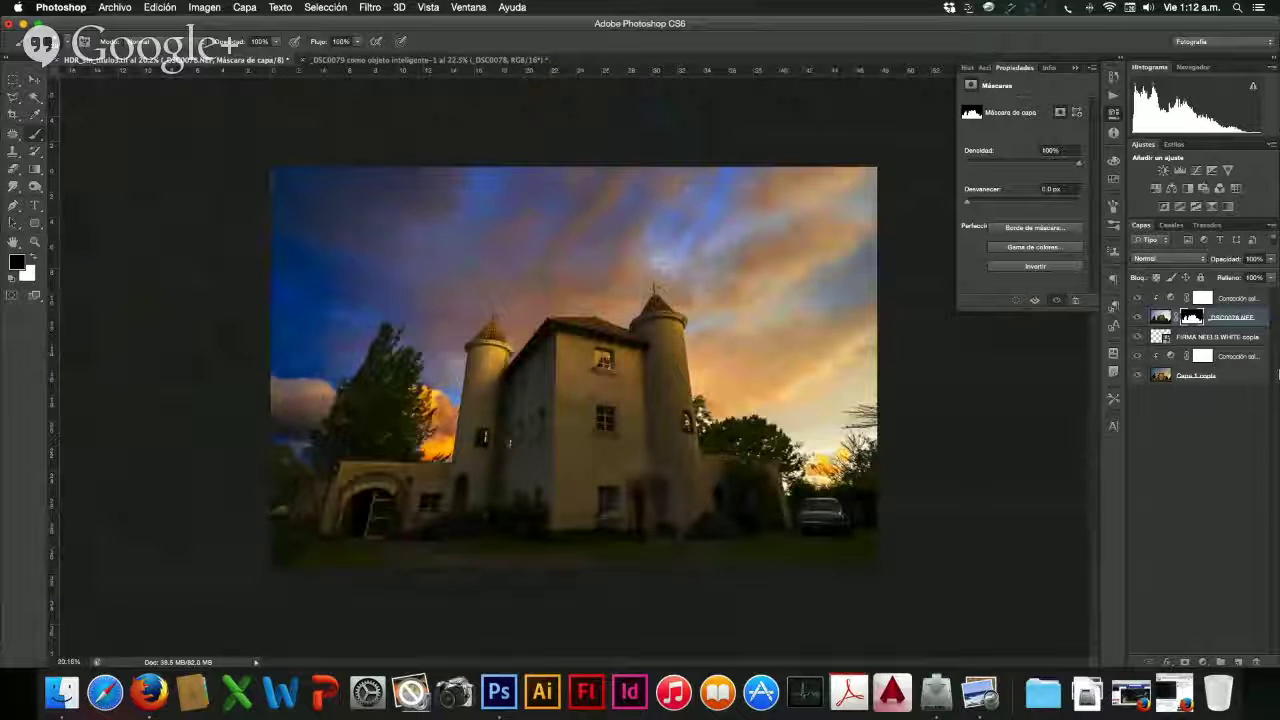
click(1236, 390)
drag(1228, 375, 1238, 662)
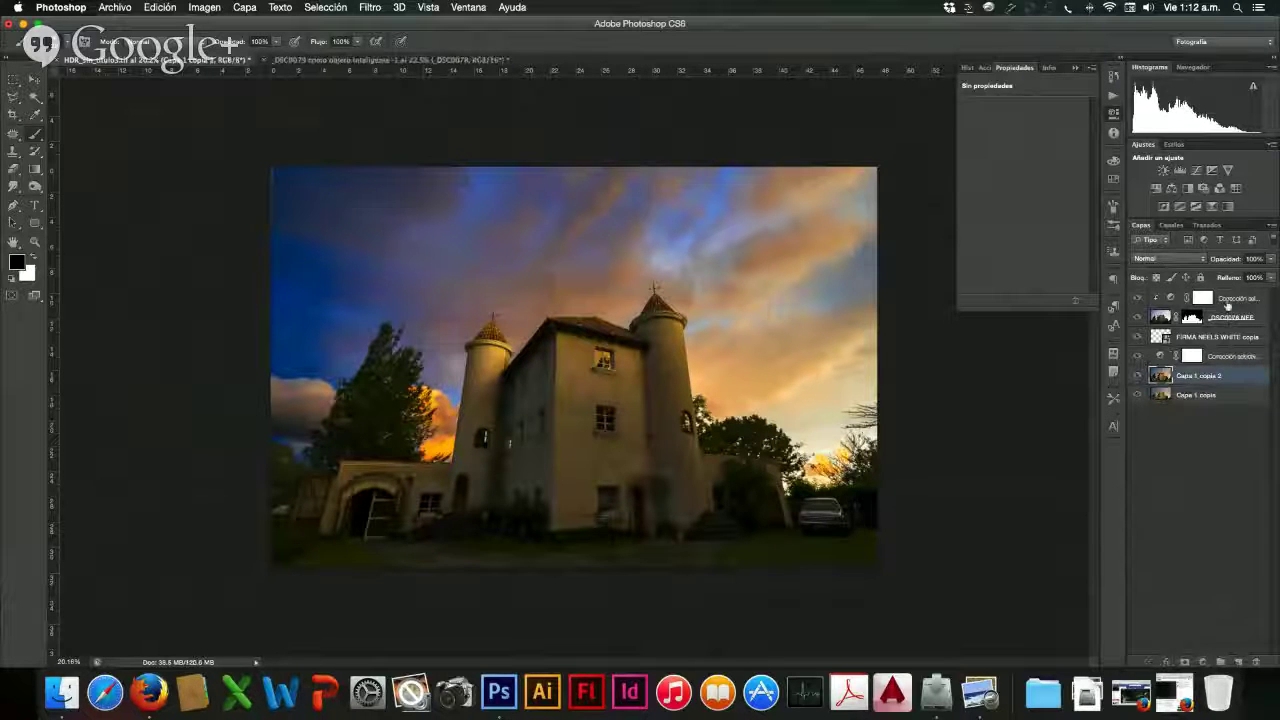
shift+click(1236, 300)
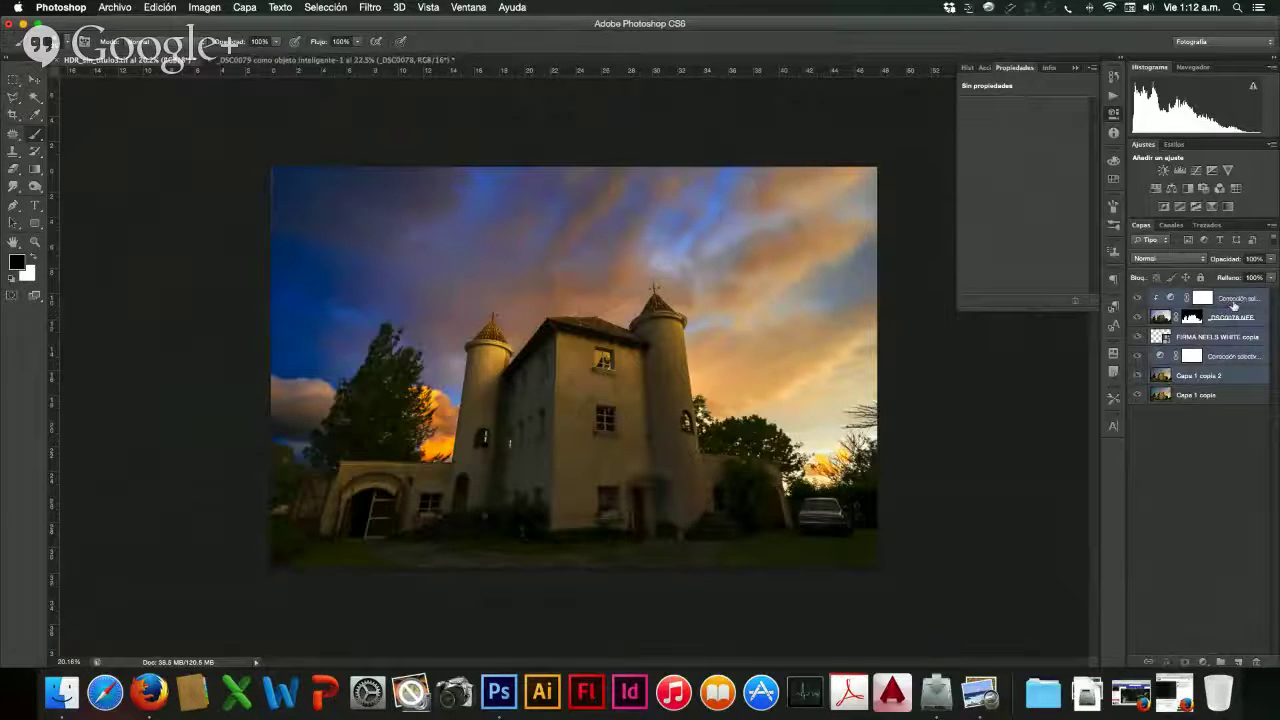
key(super+g)
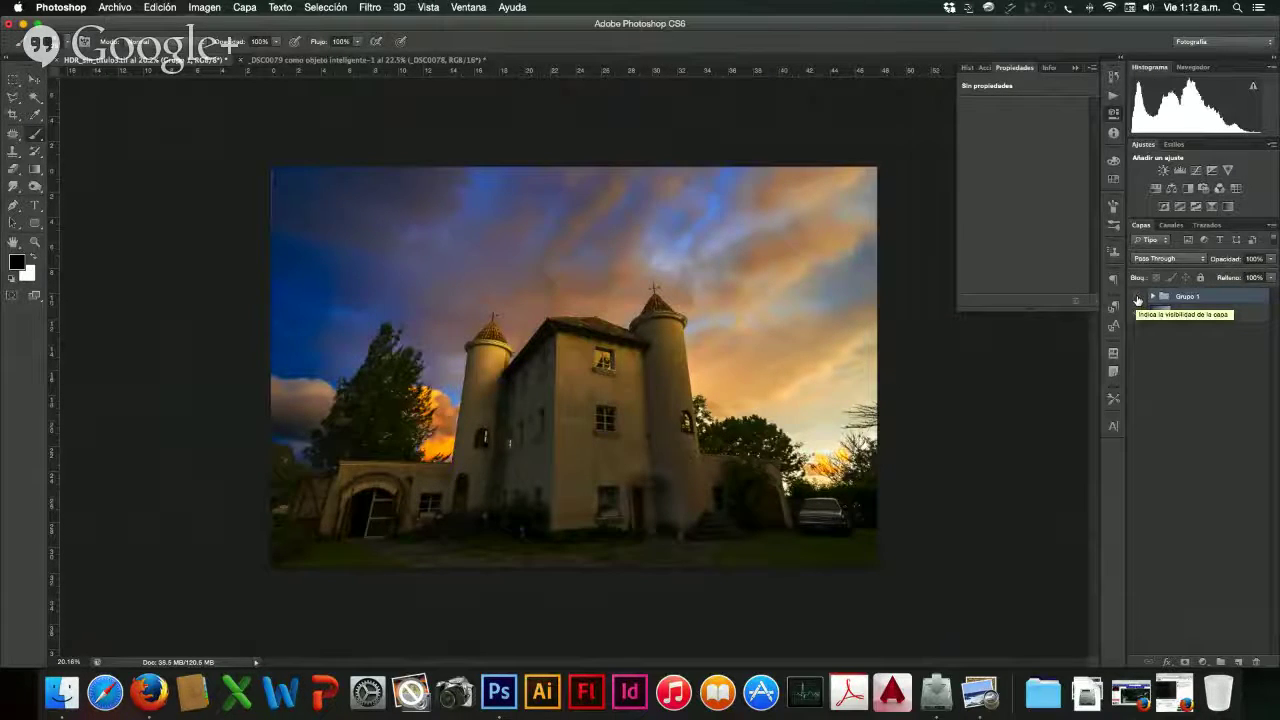
- Toggle the visibility of Grupo 1 repeatedly to compare the edited blend with the original photo, leaving the group shown
click(1137, 300)
click(1137, 300)
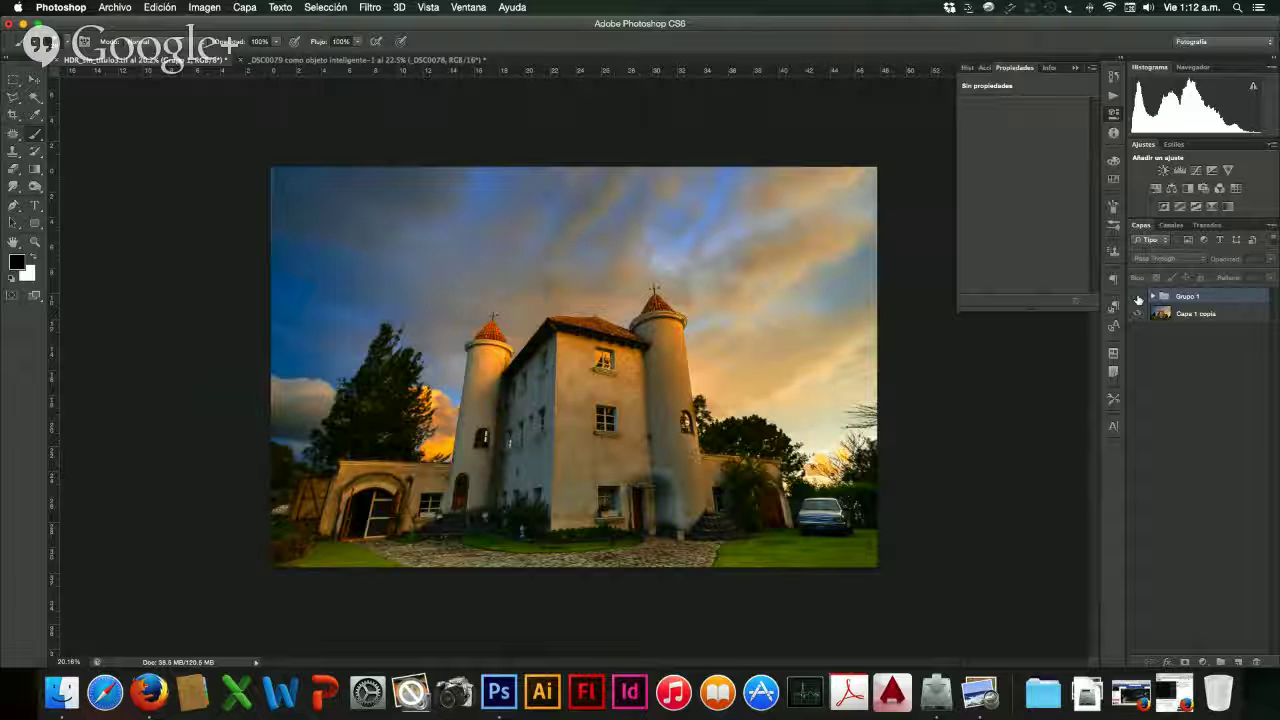
click(1138, 299)
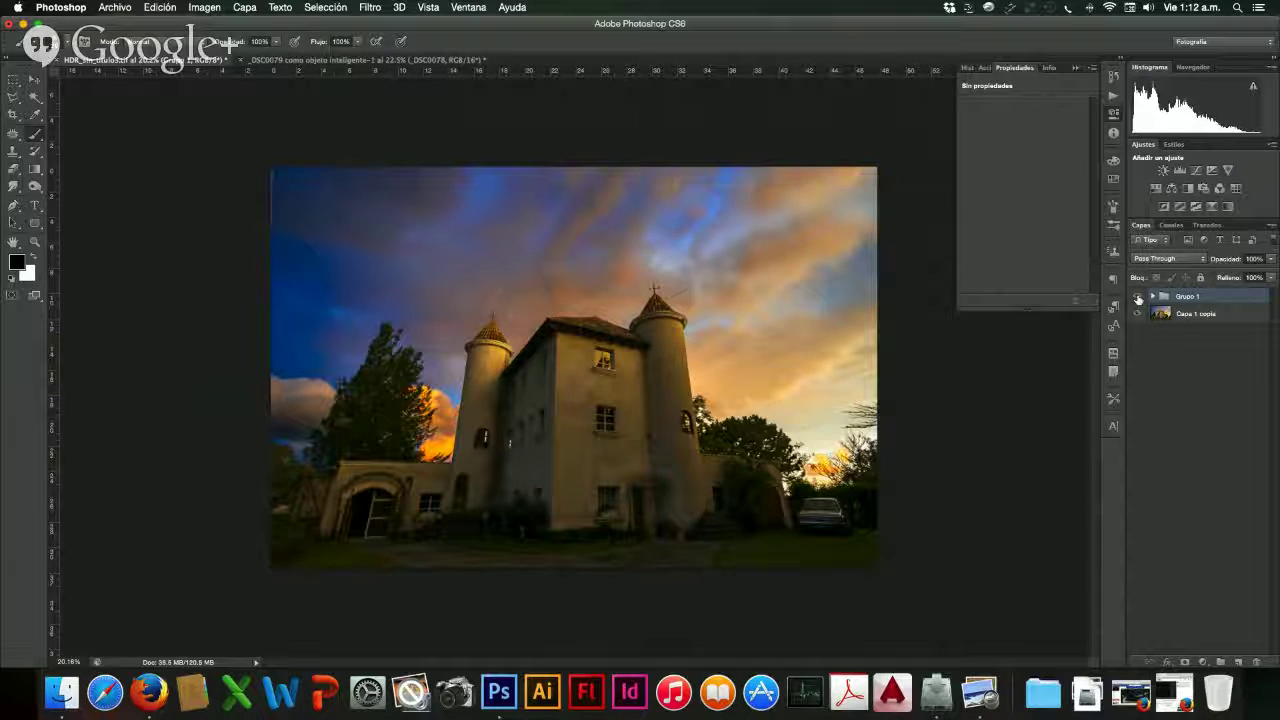
click(1138, 299)
click(1138, 299)
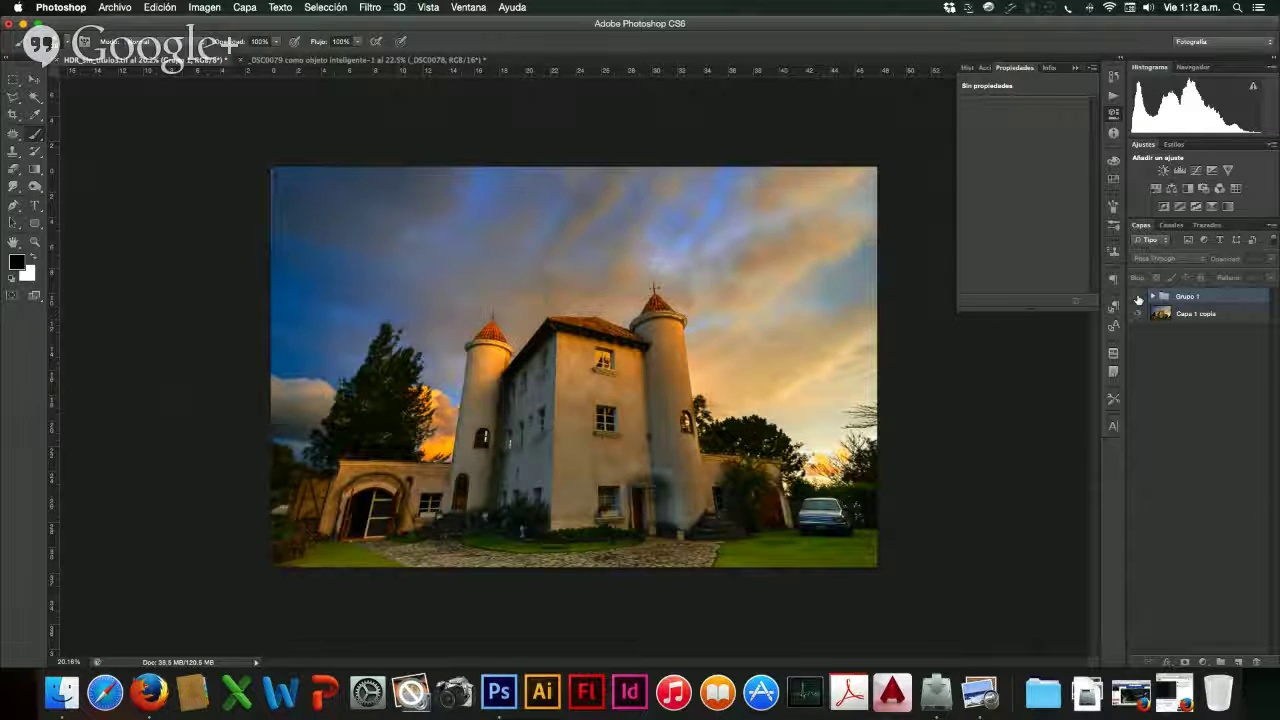
click(1138, 299)
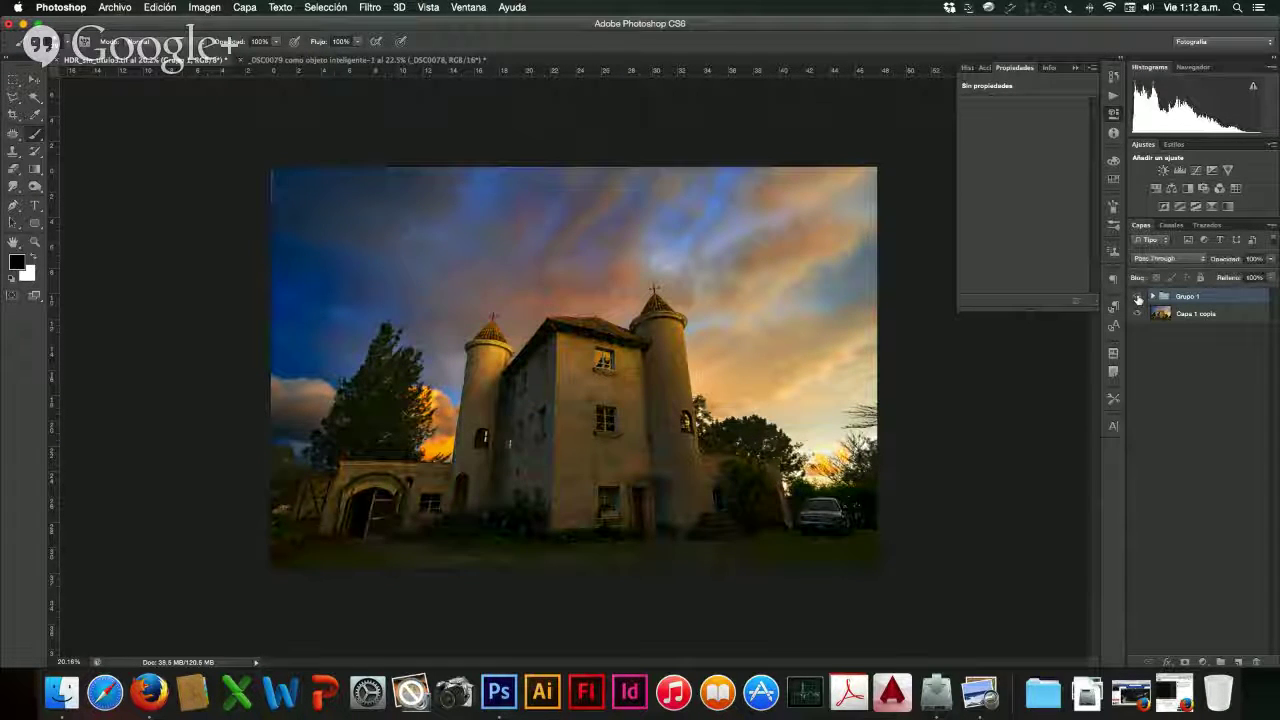
click(1138, 299)
click(1138, 299)
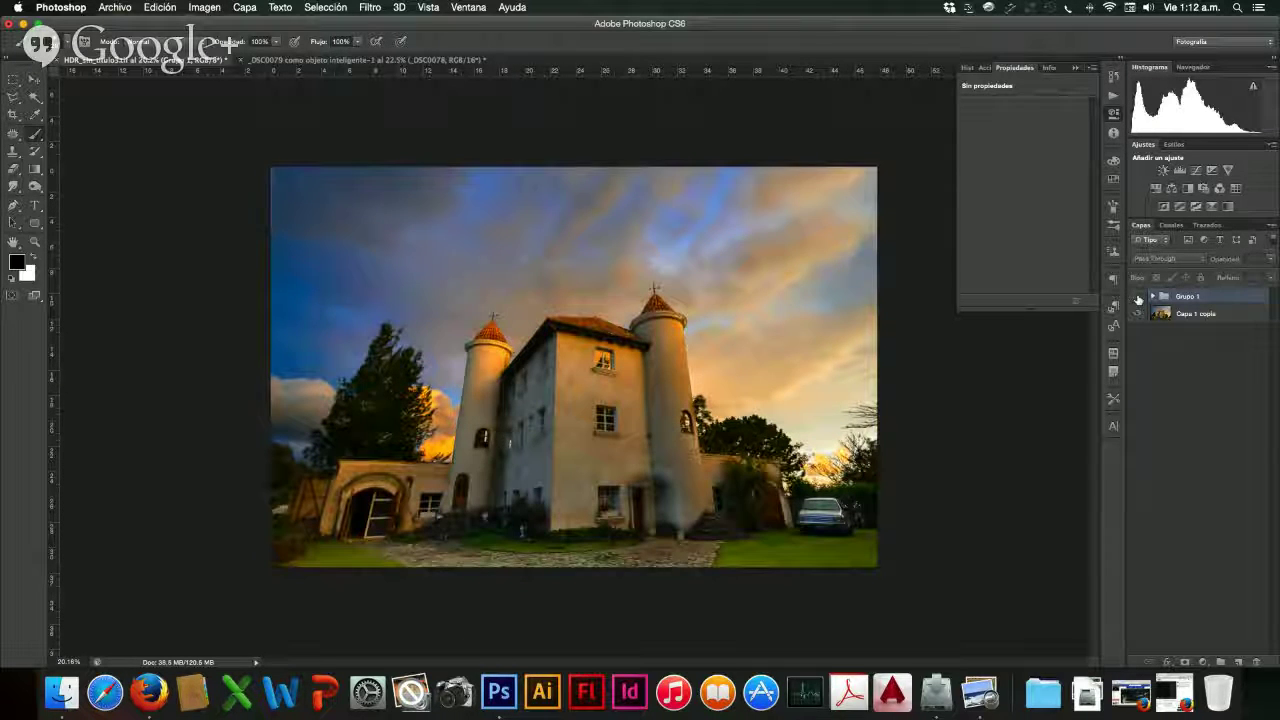
click(1138, 299)
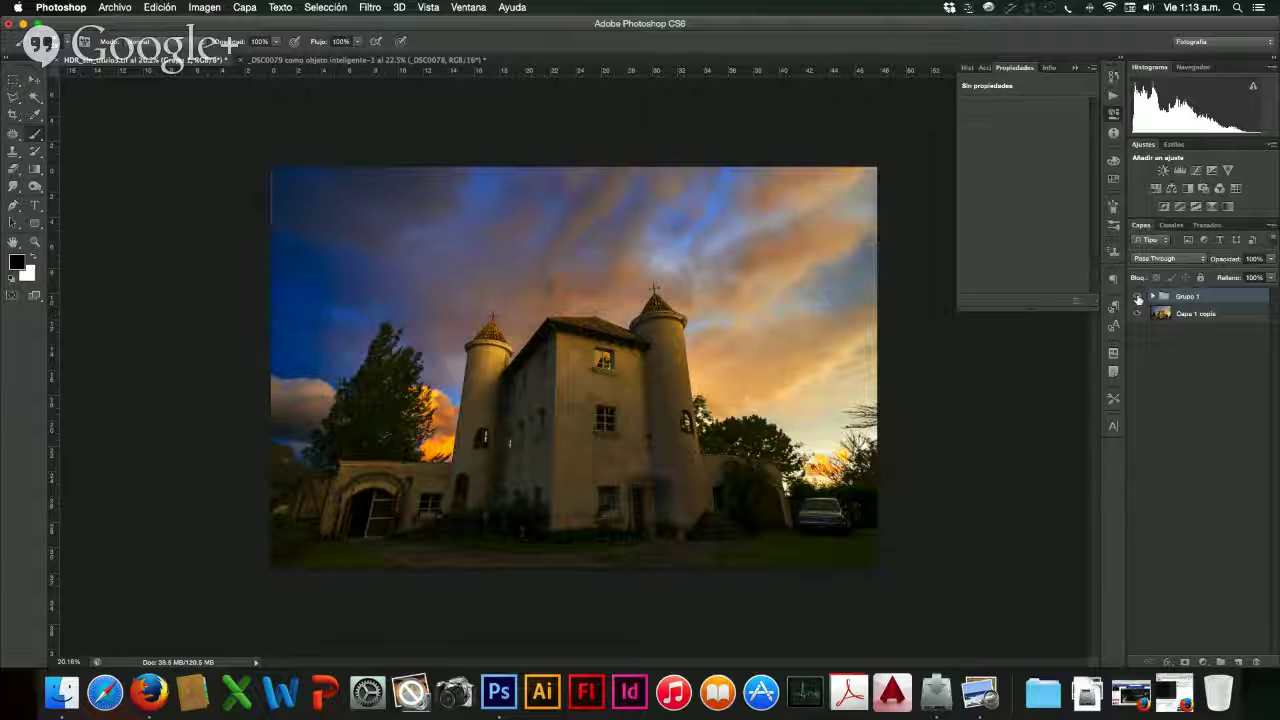
click(1138, 299)
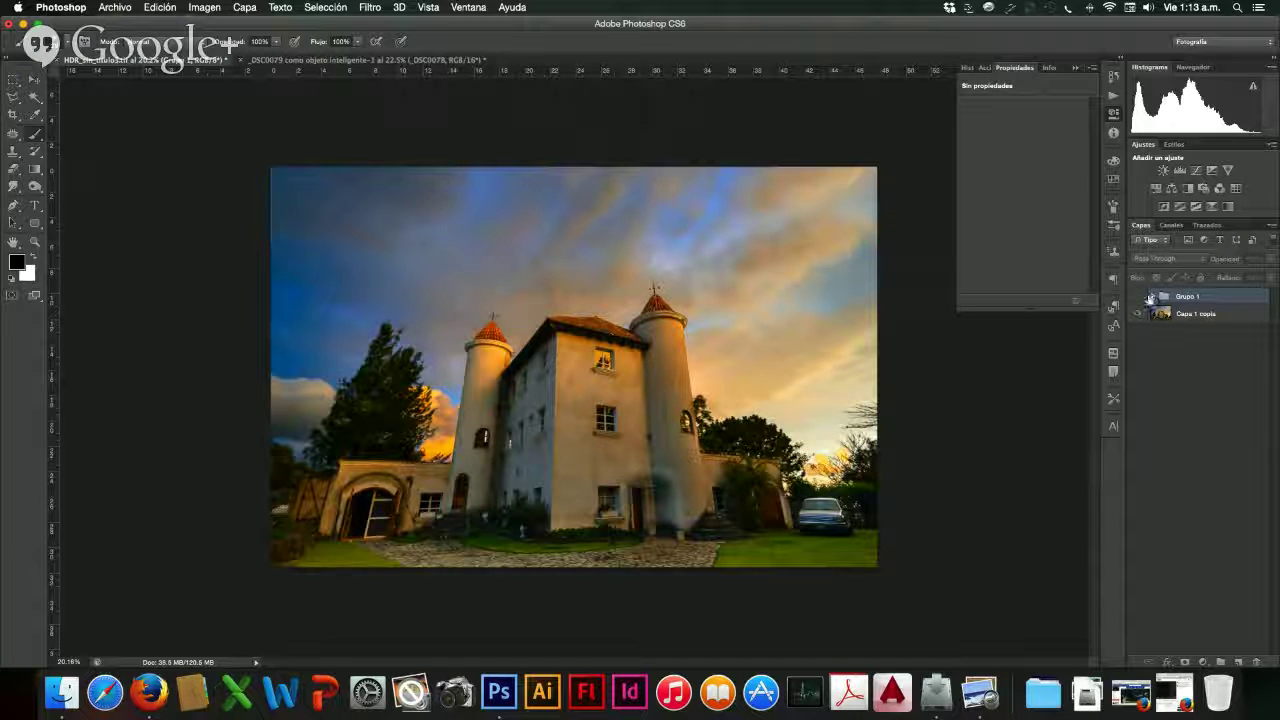
click(1138, 299)
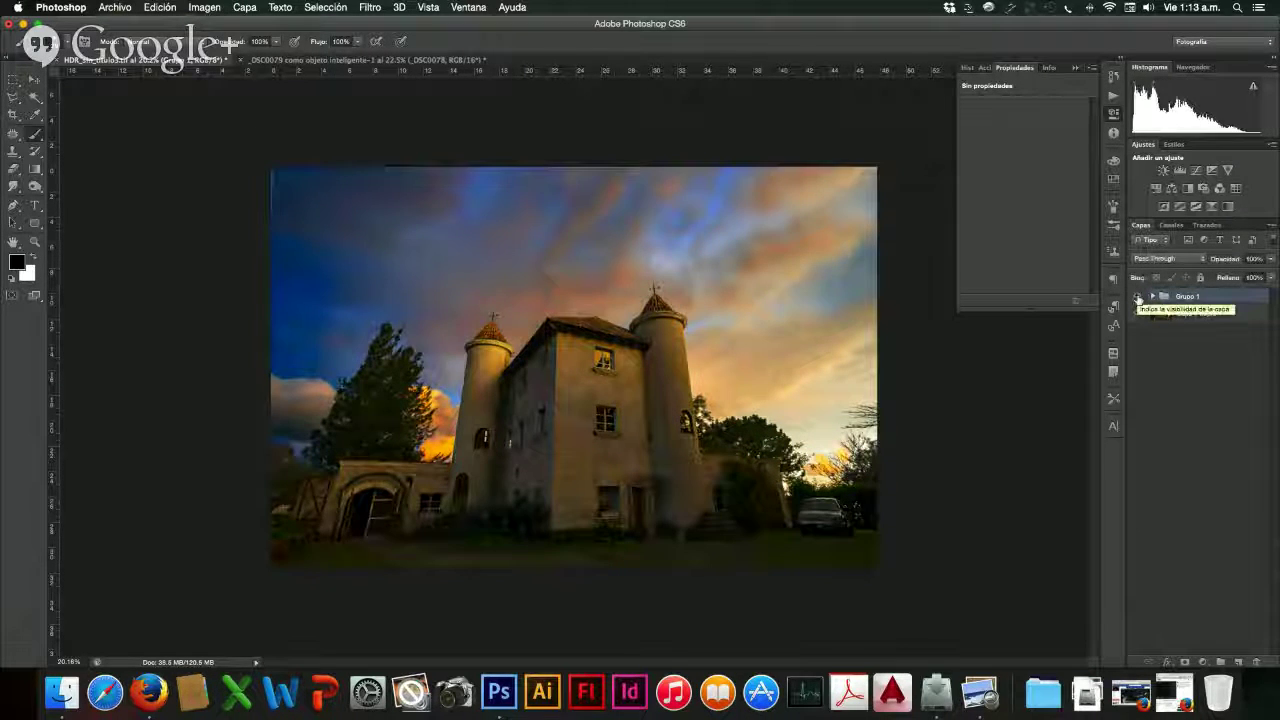
click(1138, 299)
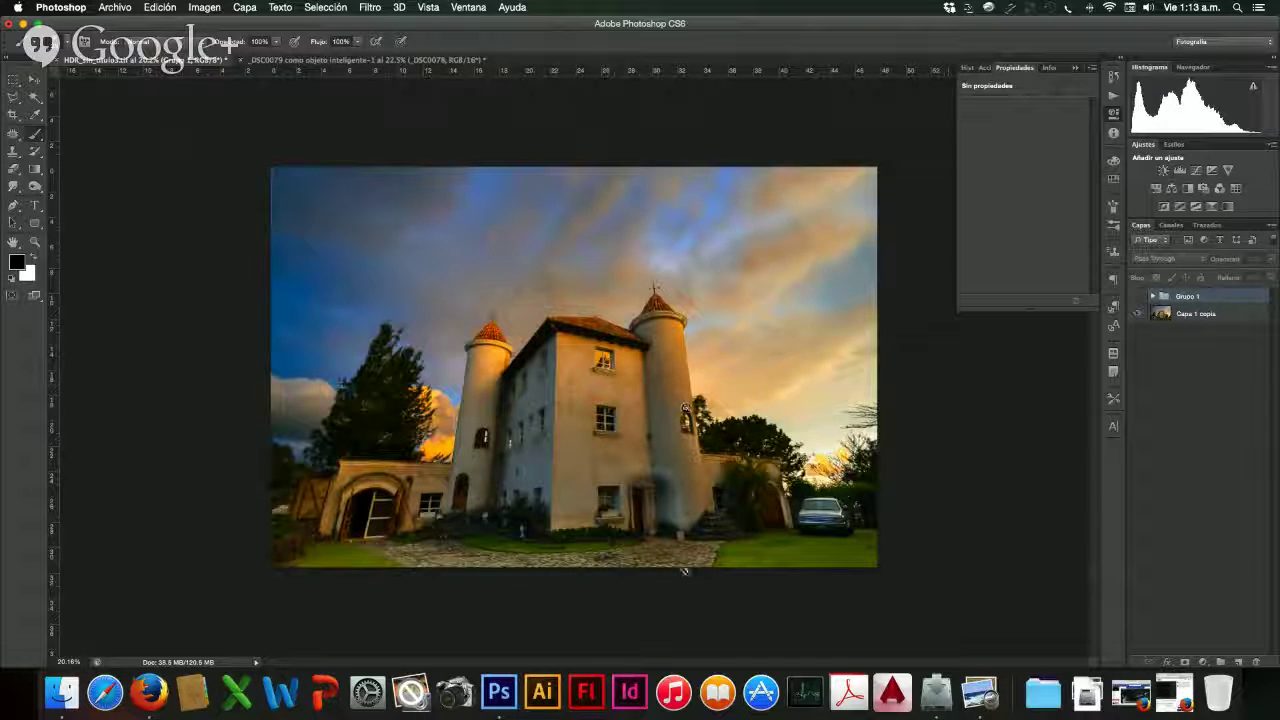
click(1137, 297)
- Add a new layer above Capa 1 copia 2 inside Grupo 1 and draw a diagonal white gradient across the photo from its upper-left corner
click(1152, 297)
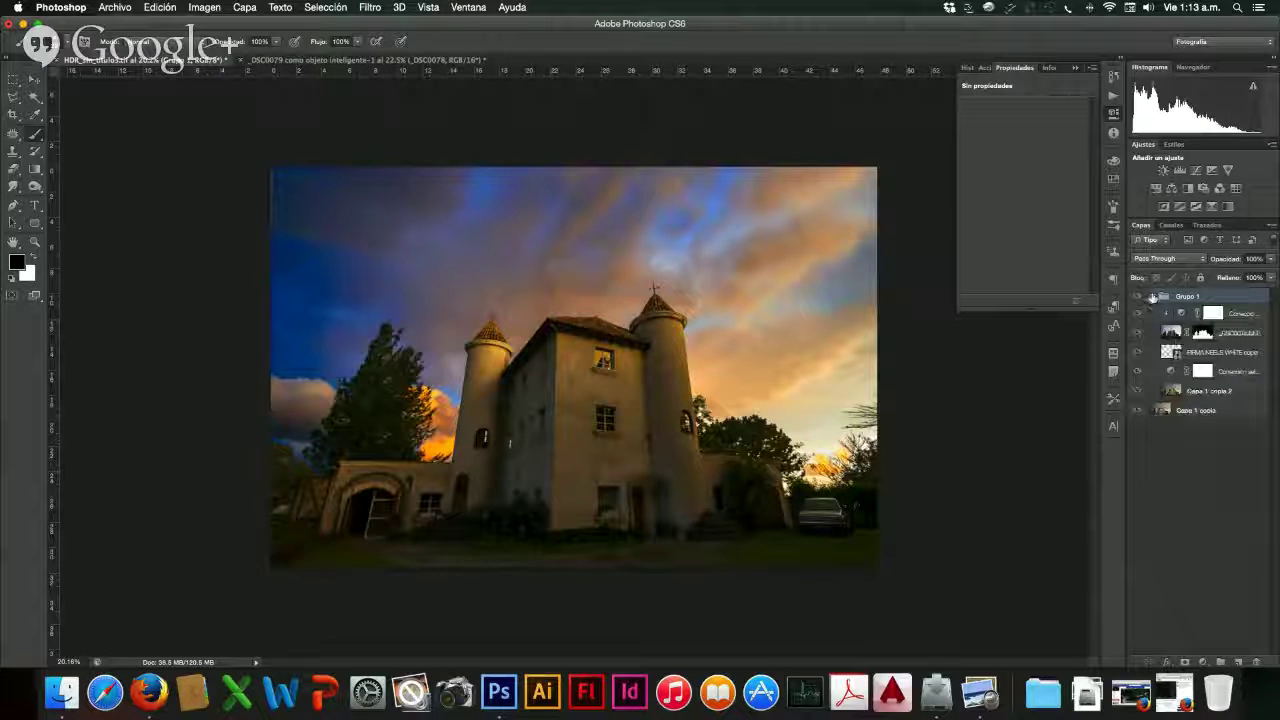
click(1201, 396)
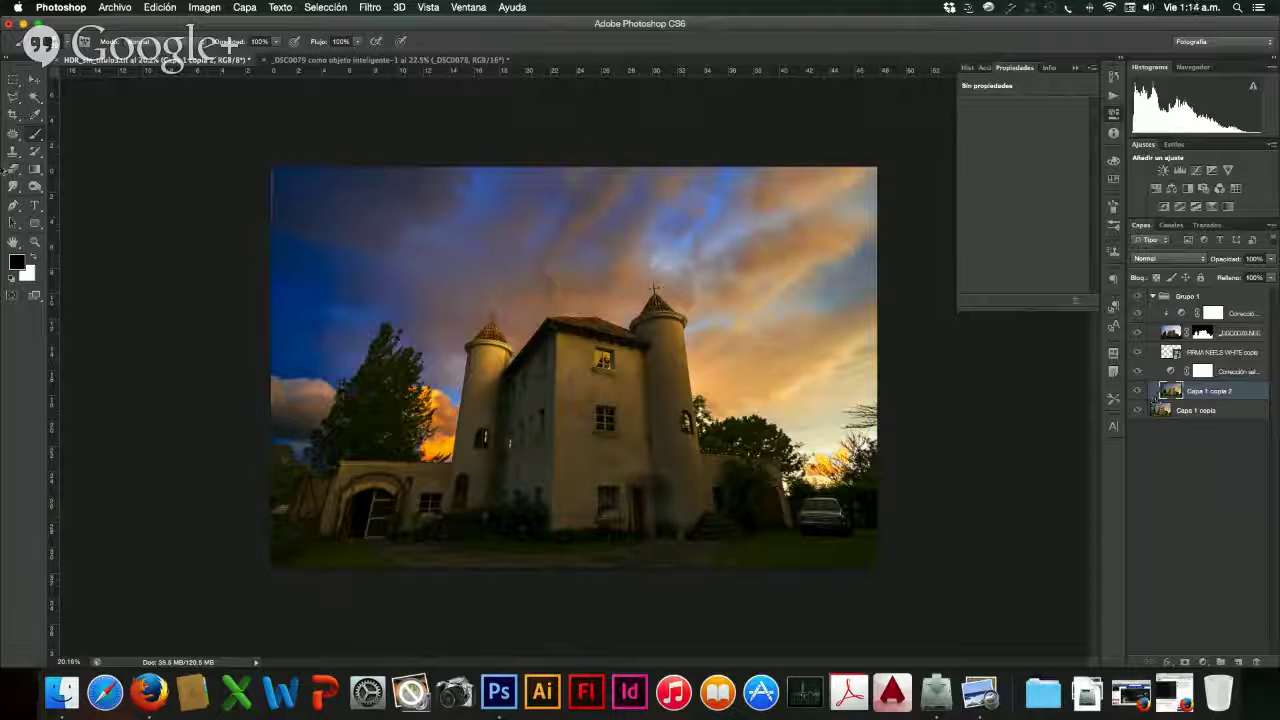
click(35, 170)
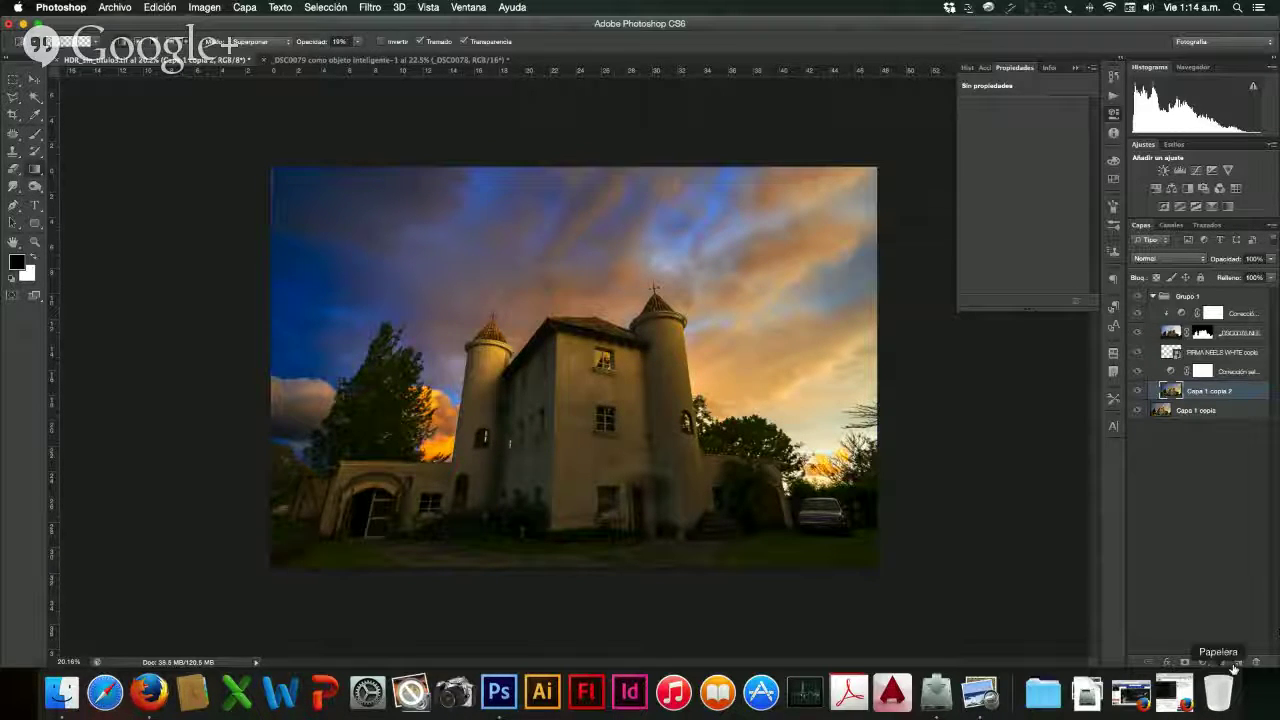
key(super+alt+shift+n)
click(33, 256)
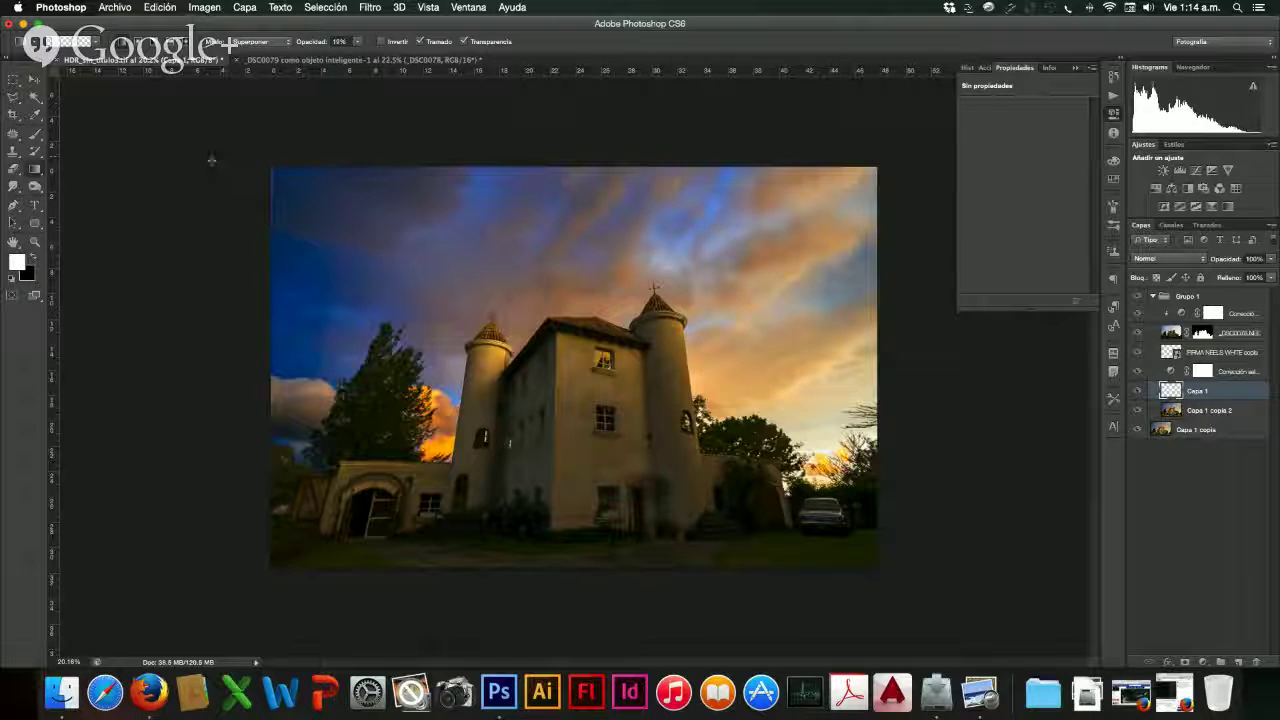
drag(212, 160, 864, 512)
key(super+z)
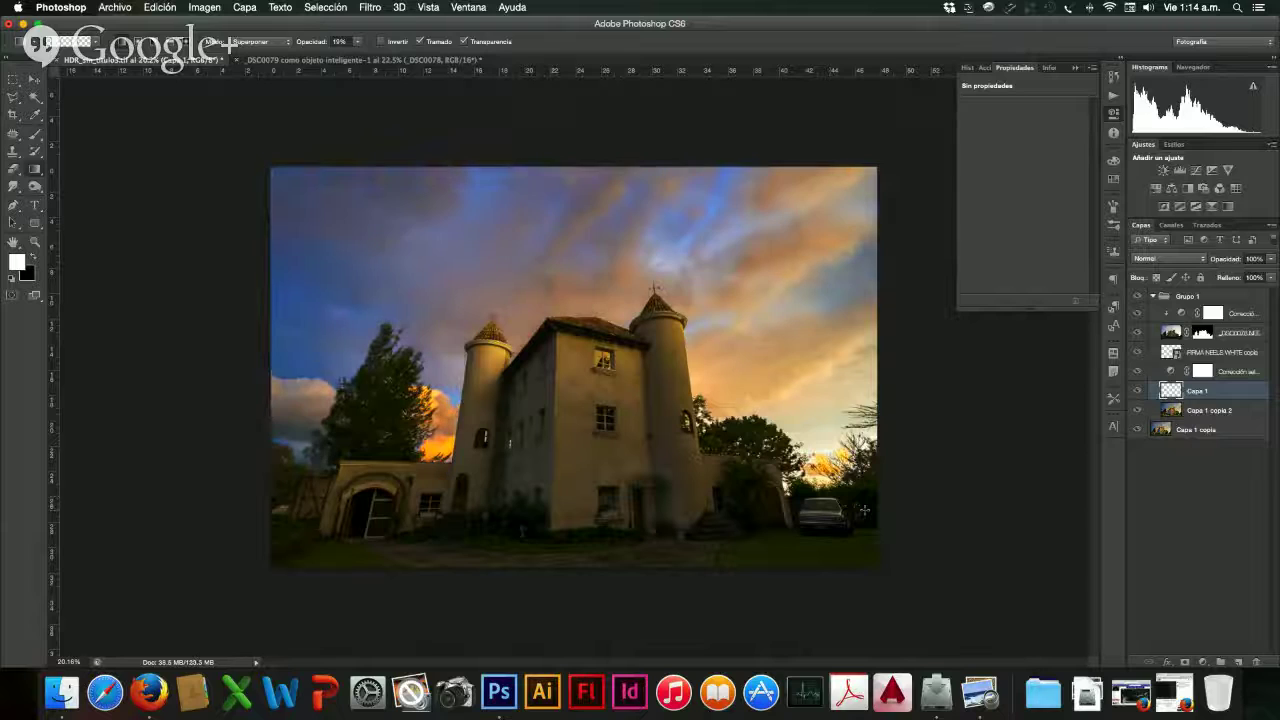
drag(170, 187, 934, 448)
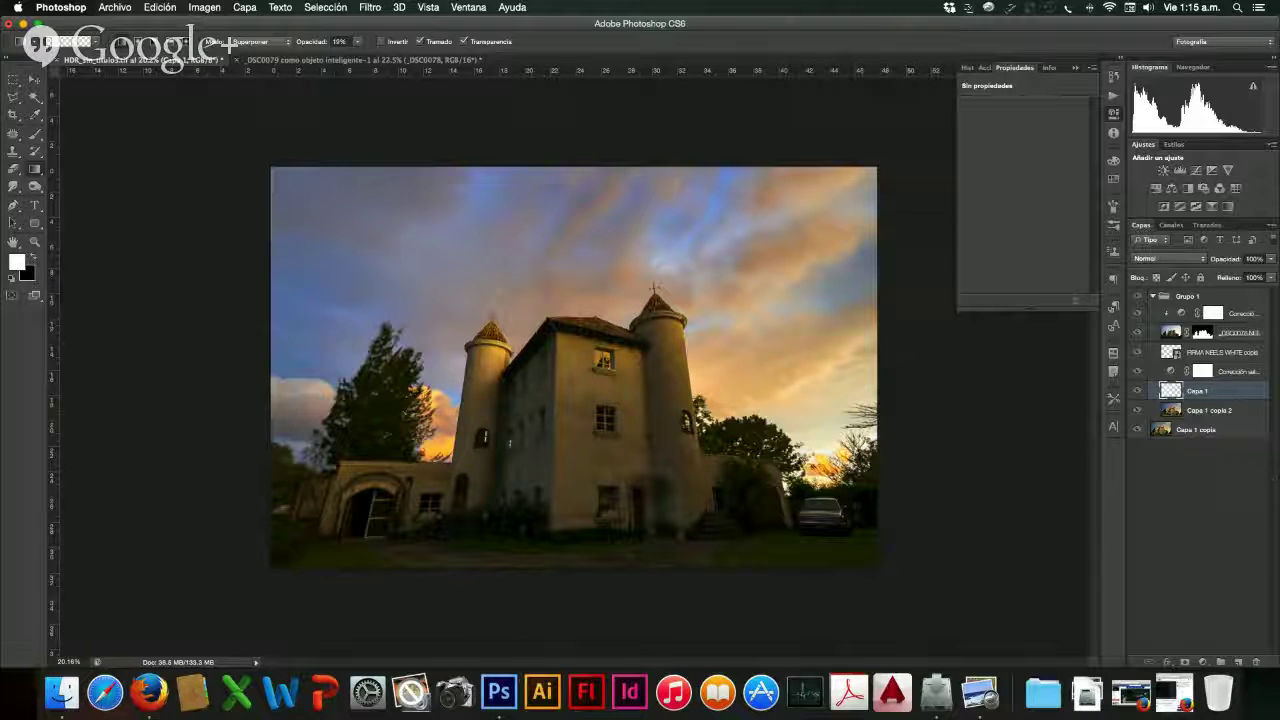
- Fill another new layer above Capa 1 with white using the Paint Bucket tool, and hide Capa 1
right_click(34, 169)
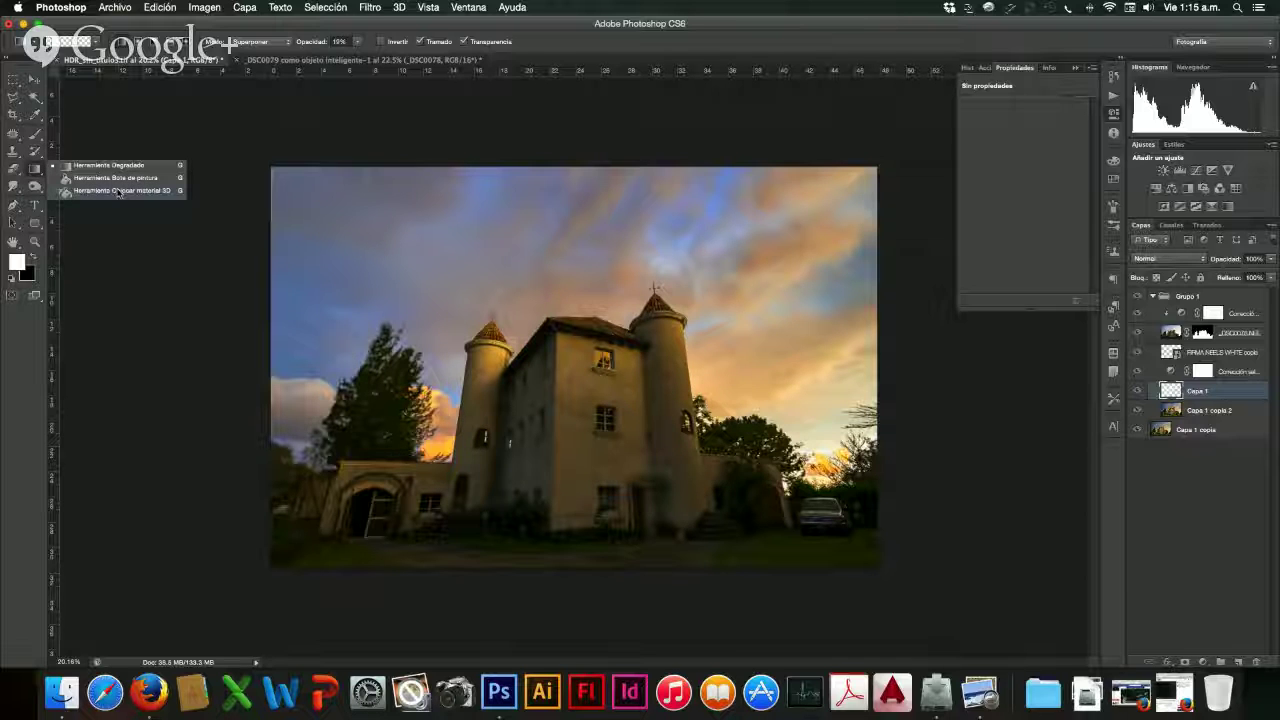
click(114, 179)
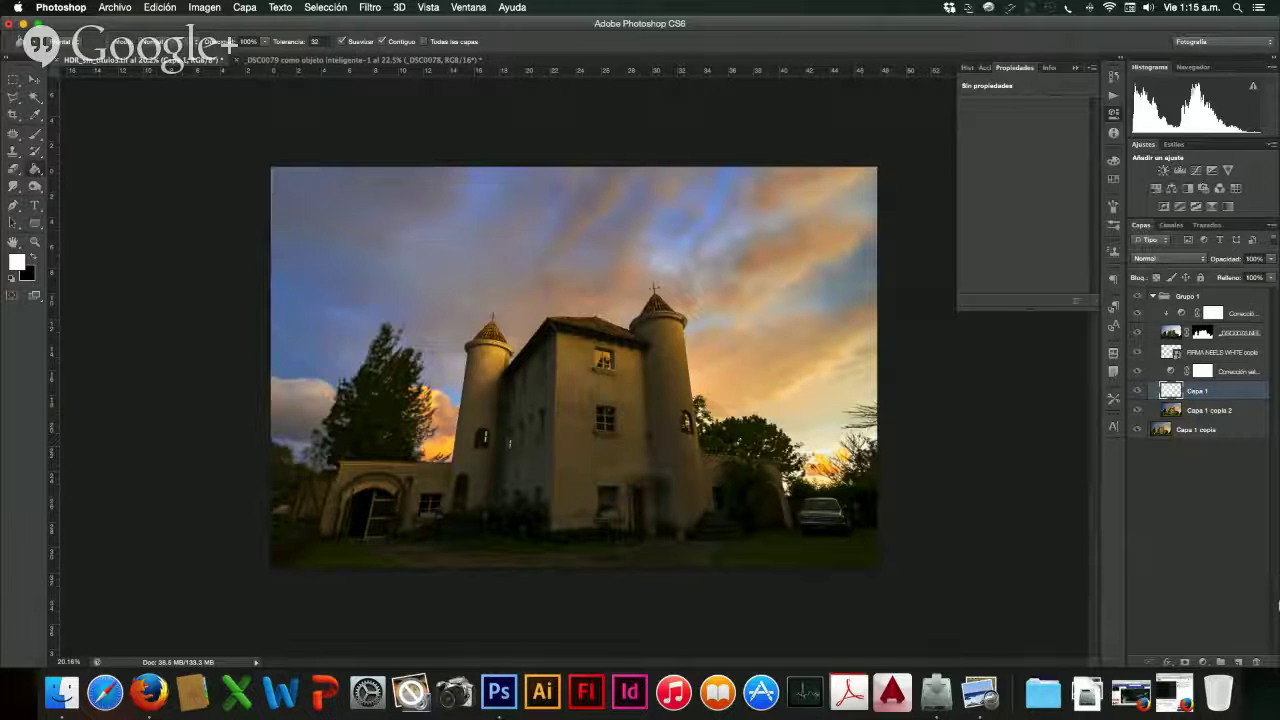
click(1238, 662)
click(585, 362)
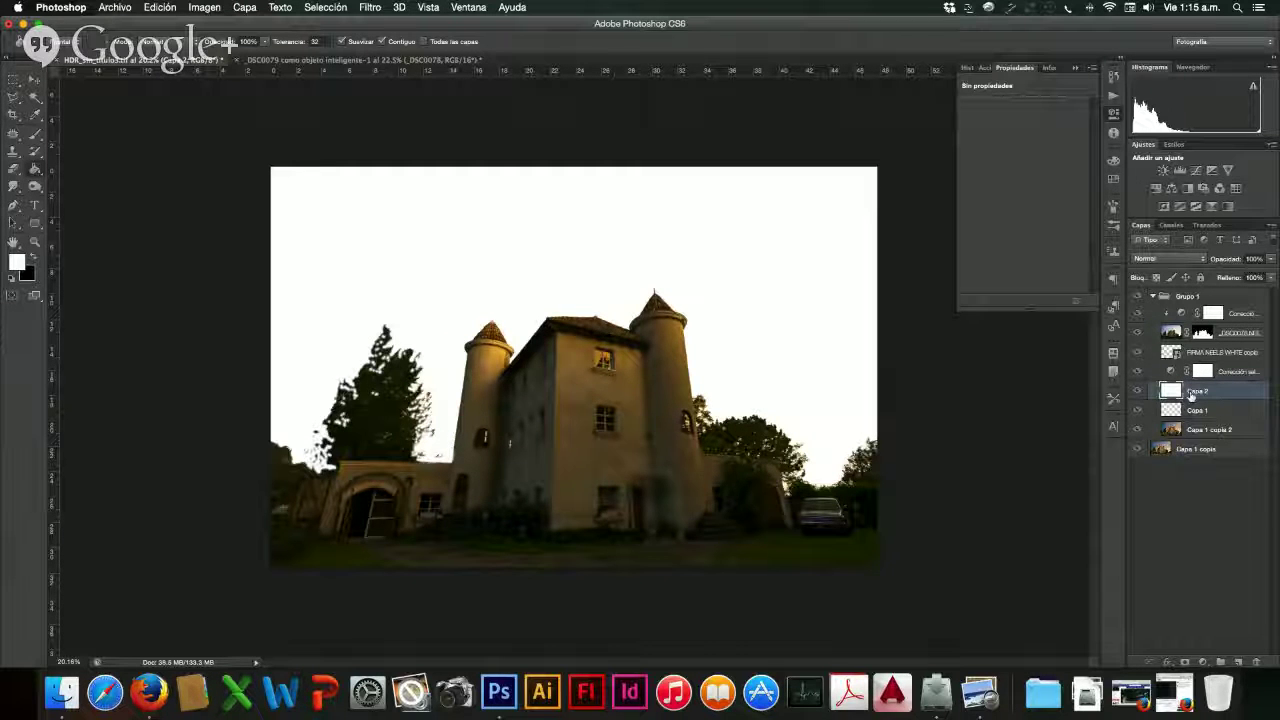
click(1138, 410)
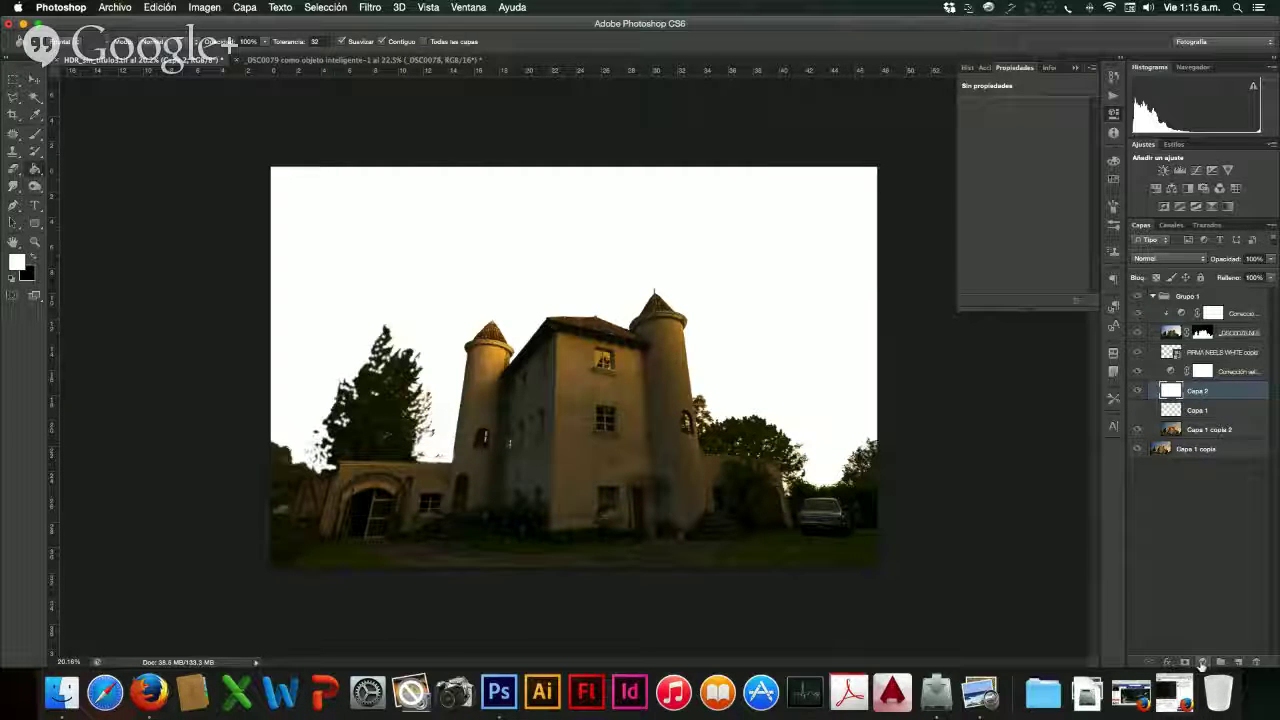
- Add a white solid colour fill layer above Capa 2 and set its blend mode to Luz suave
click(1202, 663)
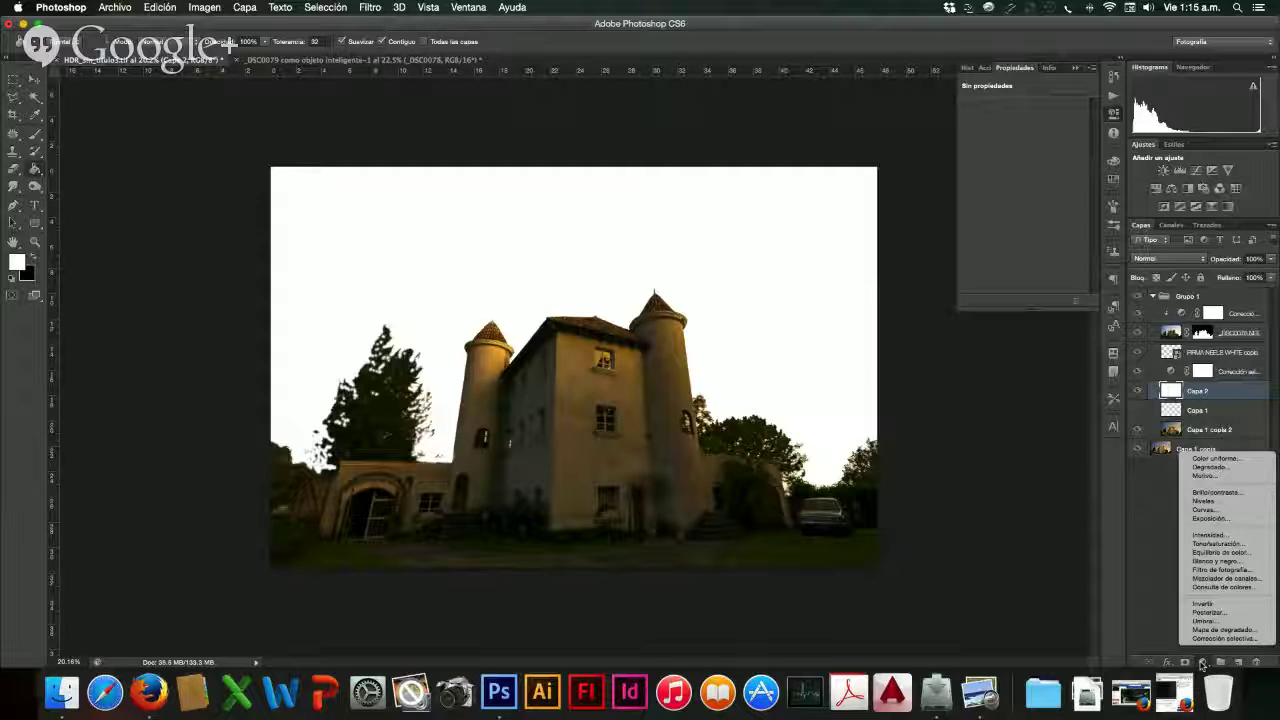
click(1235, 462)
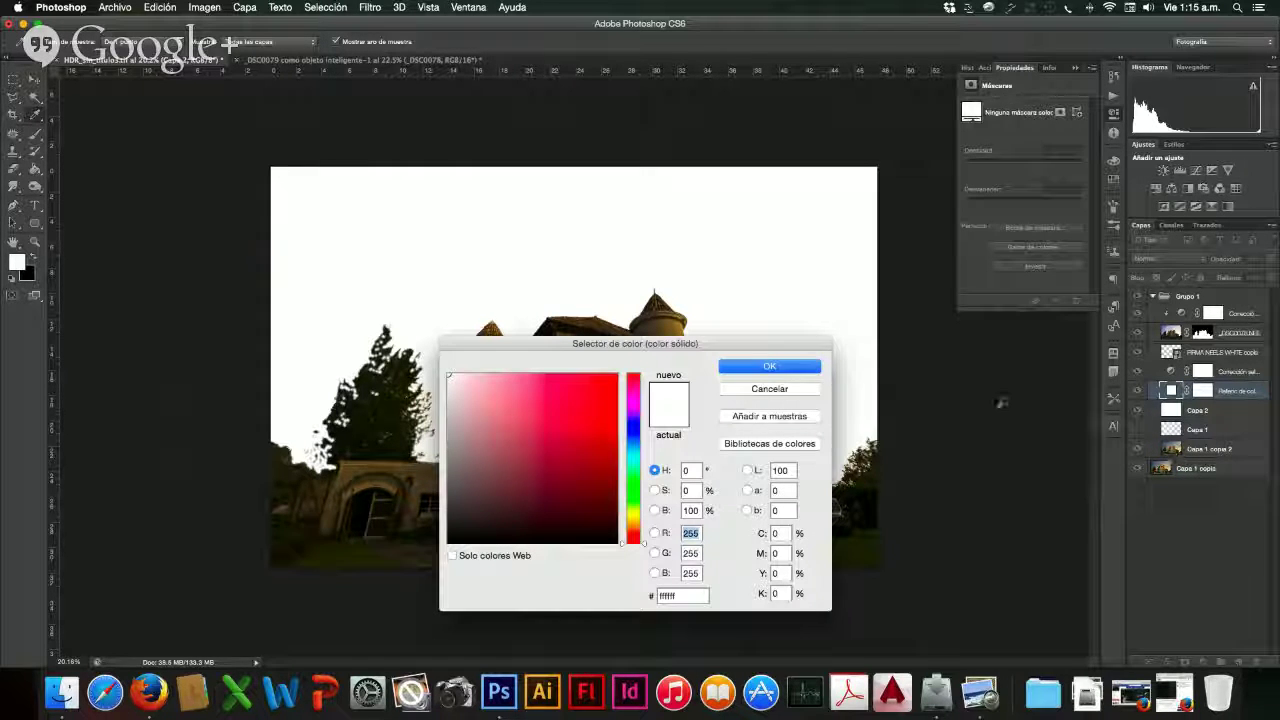
click(810, 368)
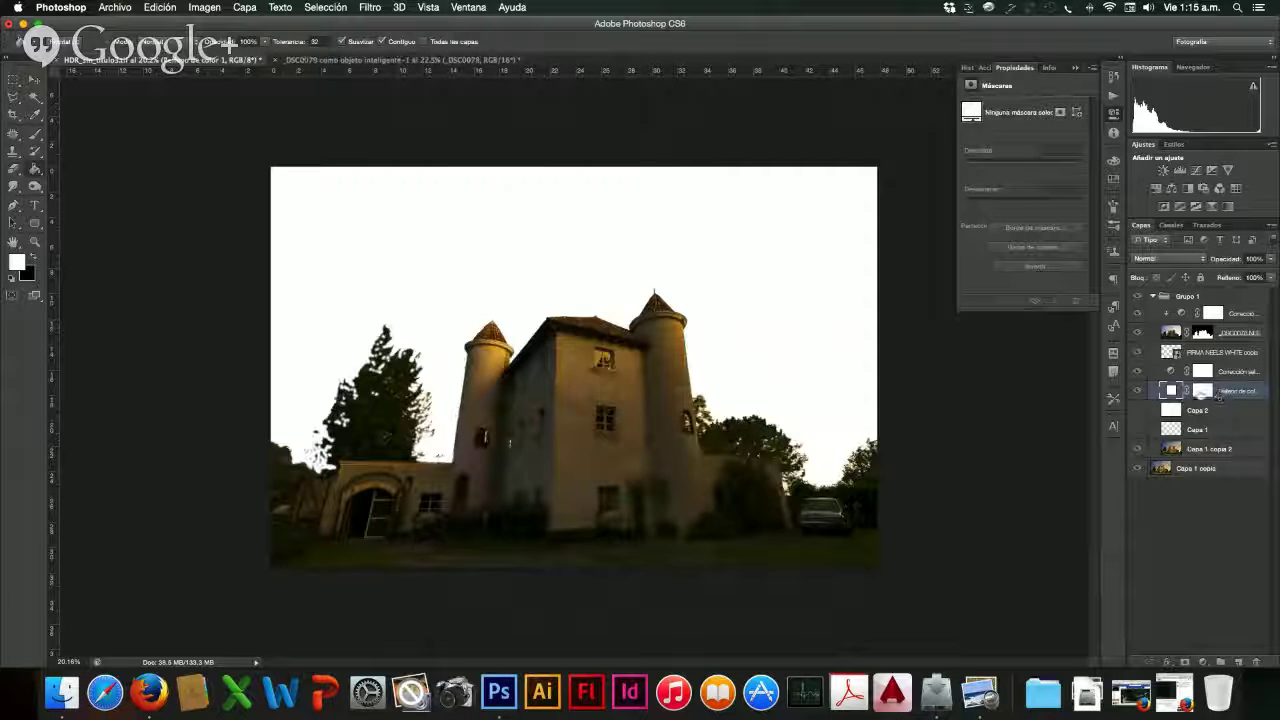
click(1202, 391)
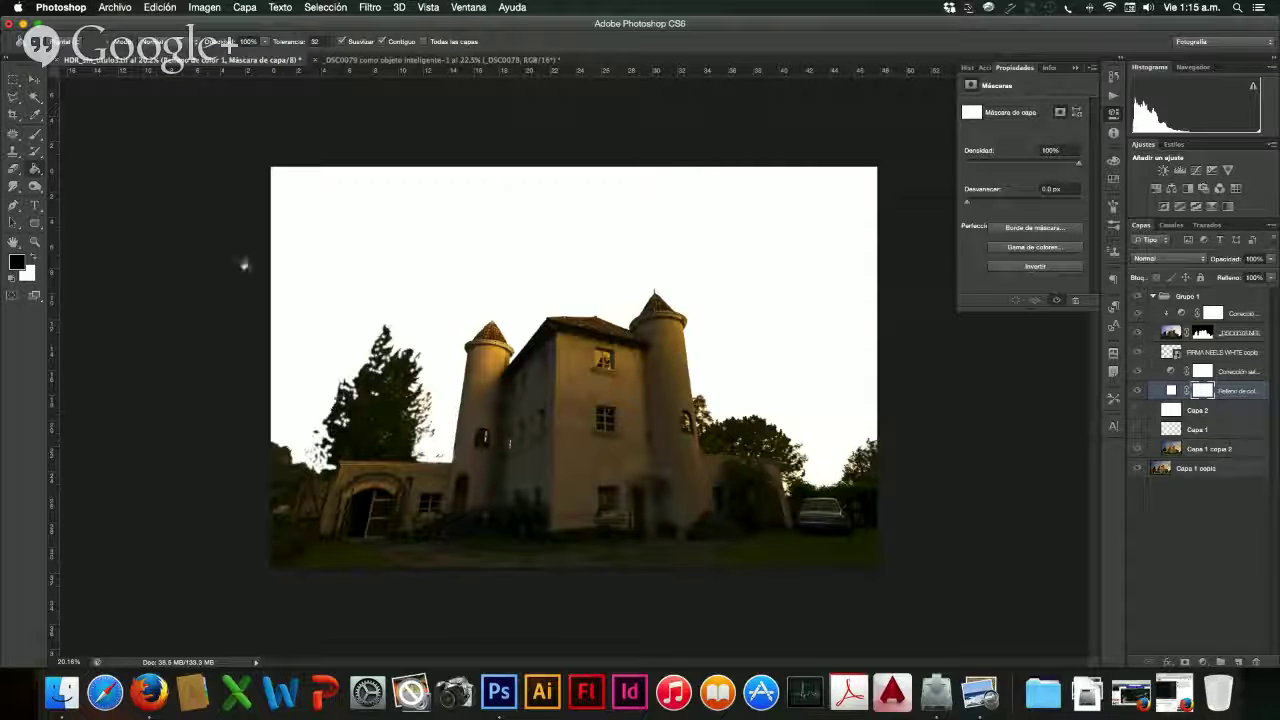
click(36, 172)
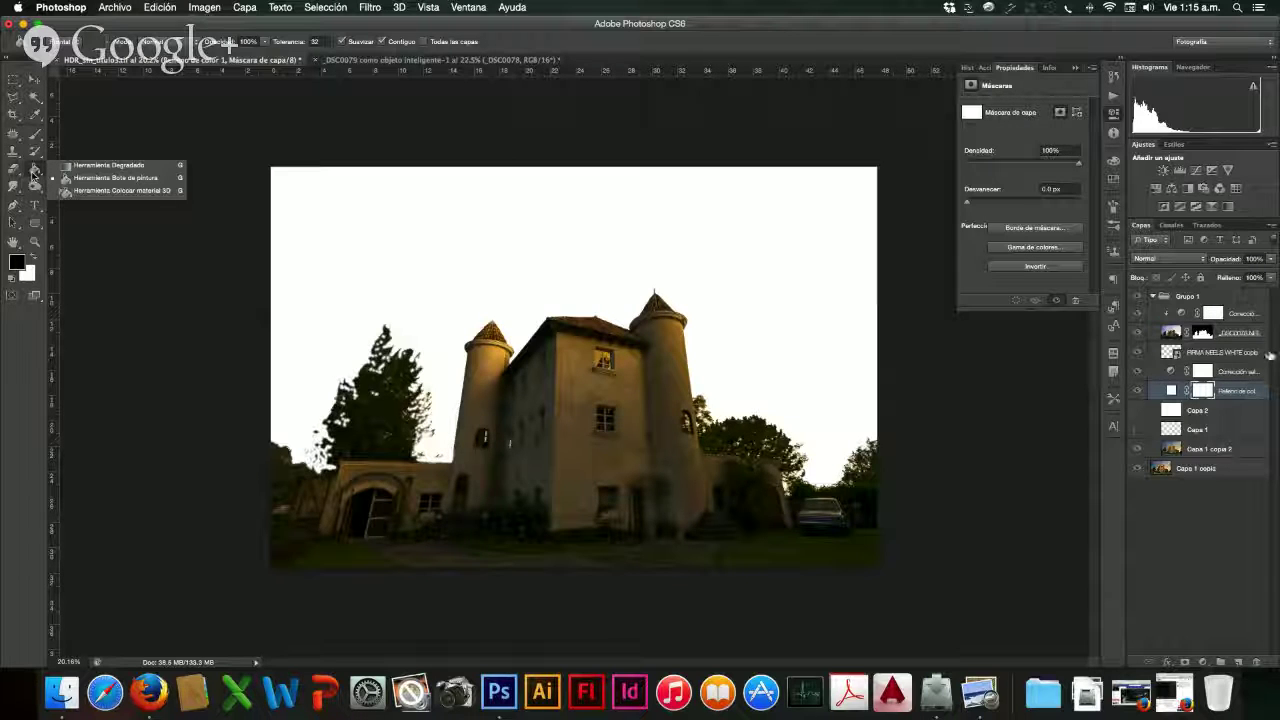
click(1166, 258)
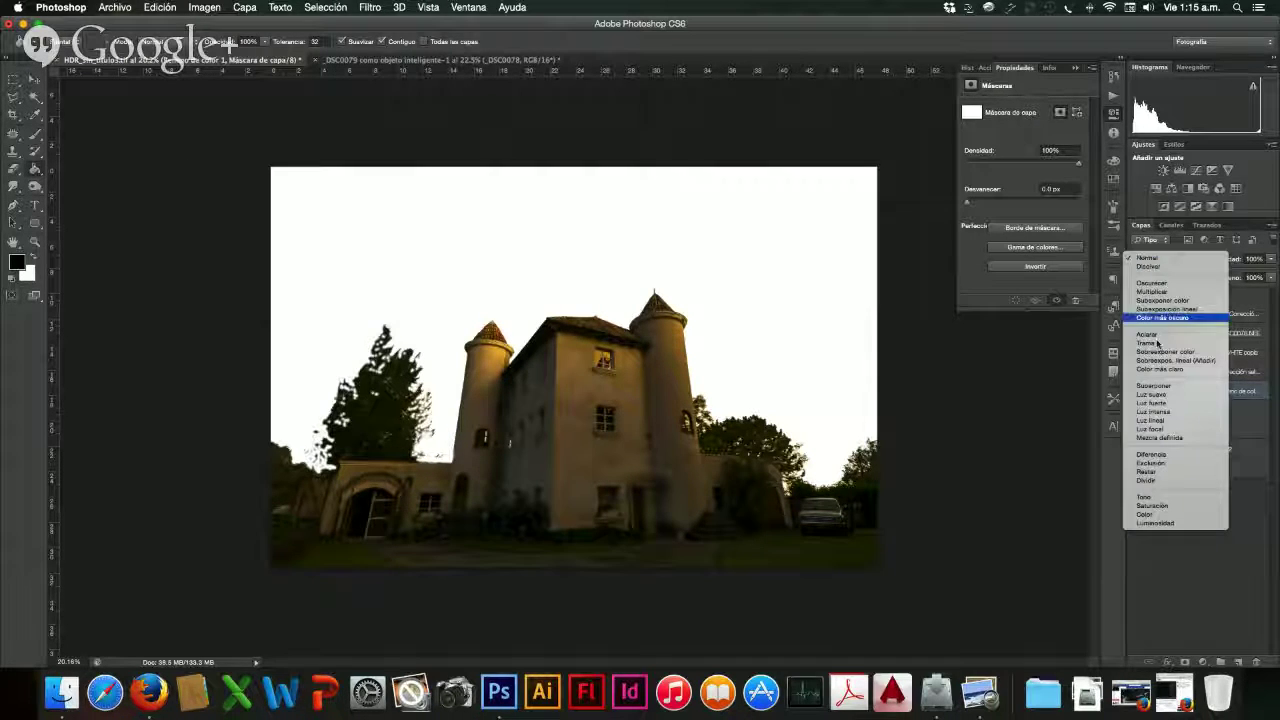
click(1160, 396)
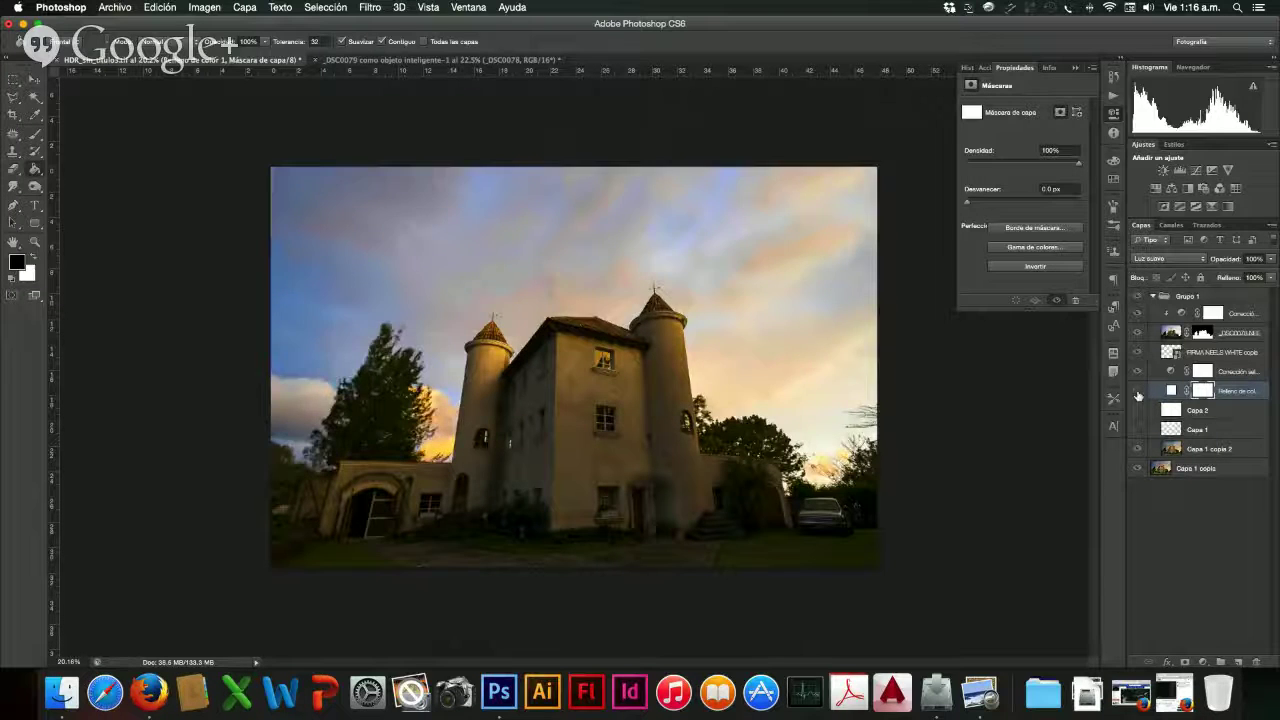
- Toggle the white fill layer's visibility several times to compare the sky with and without it, leaving it shown
click(1137, 393)
click(1137, 393)
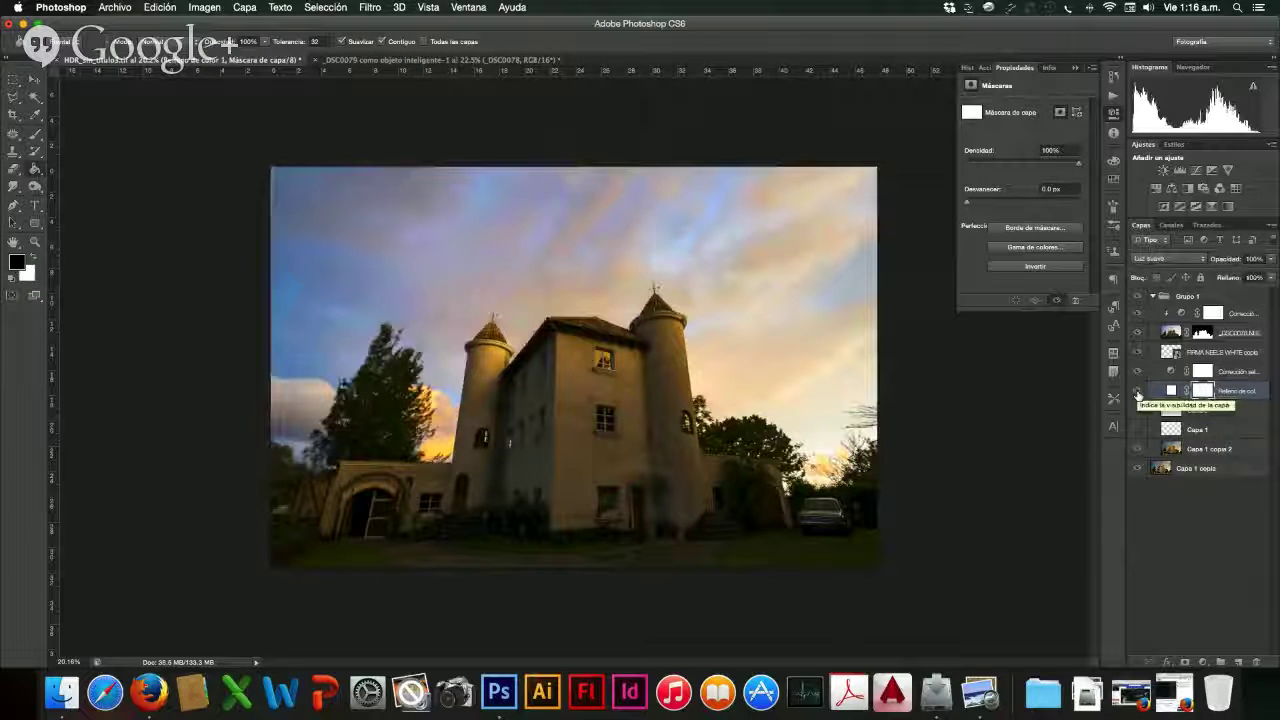
click(1137, 393)
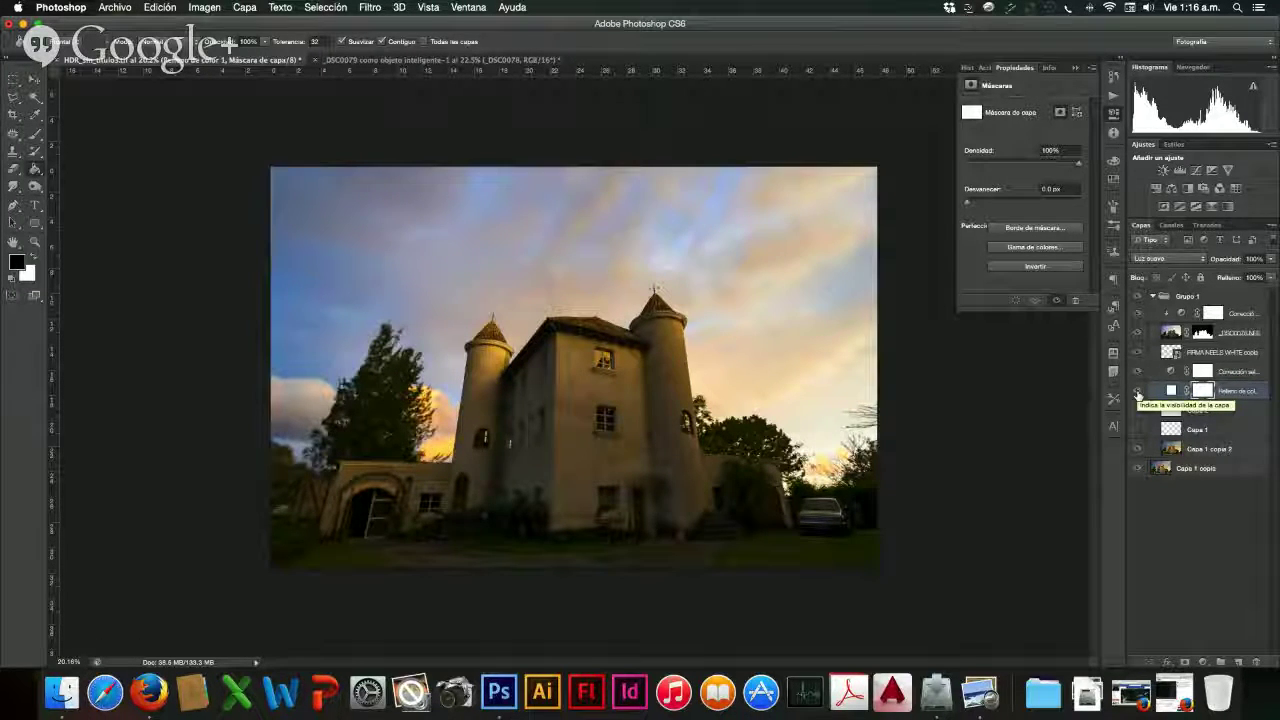
click(1137, 393)
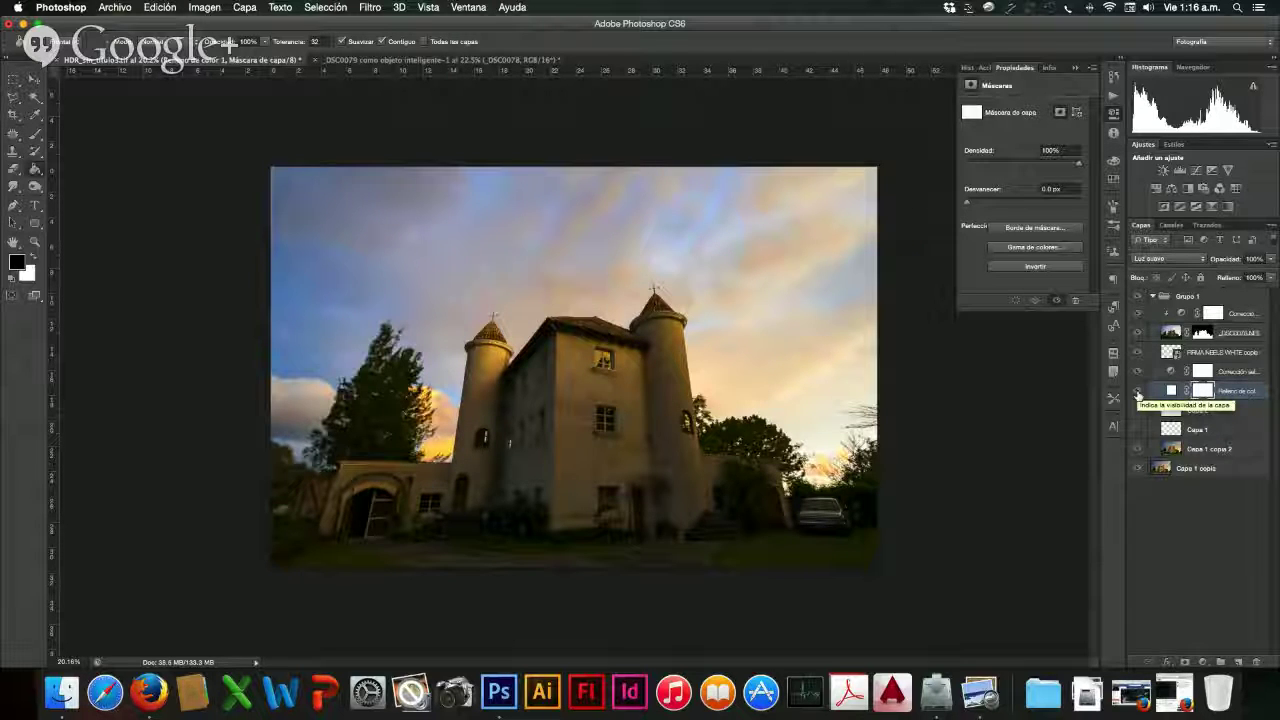
click(1137, 393)
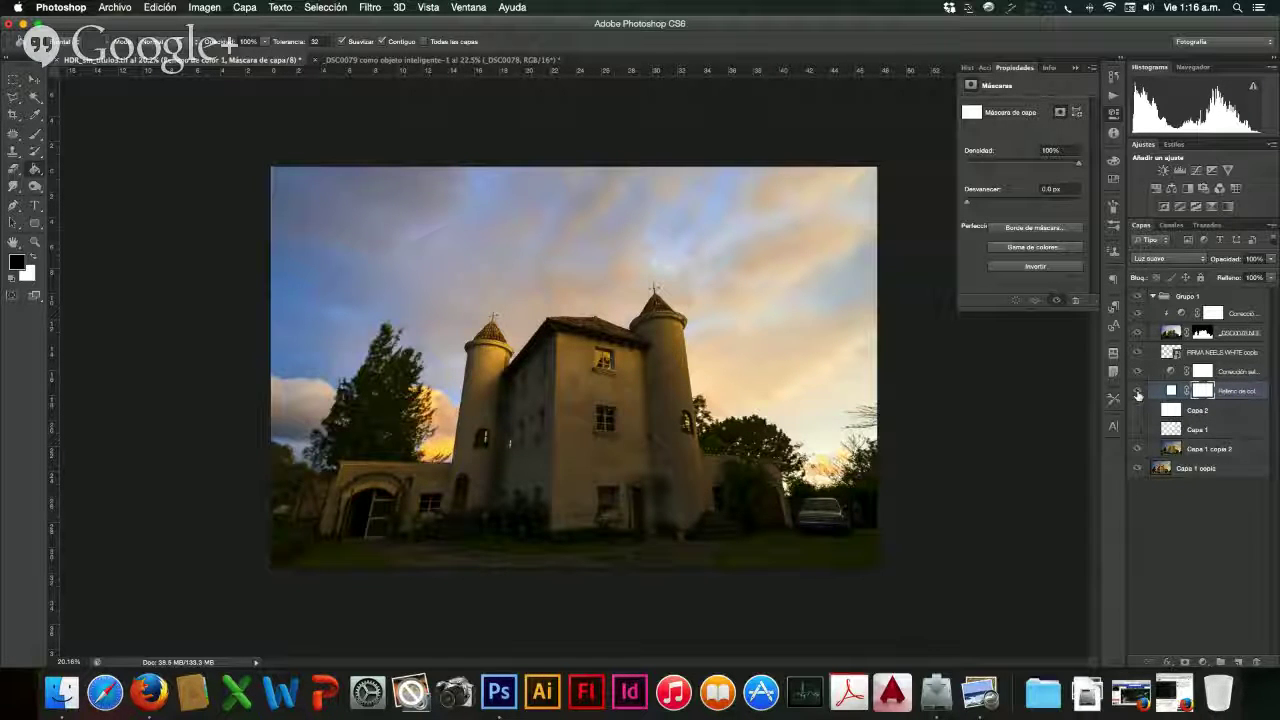
click(1137, 393)
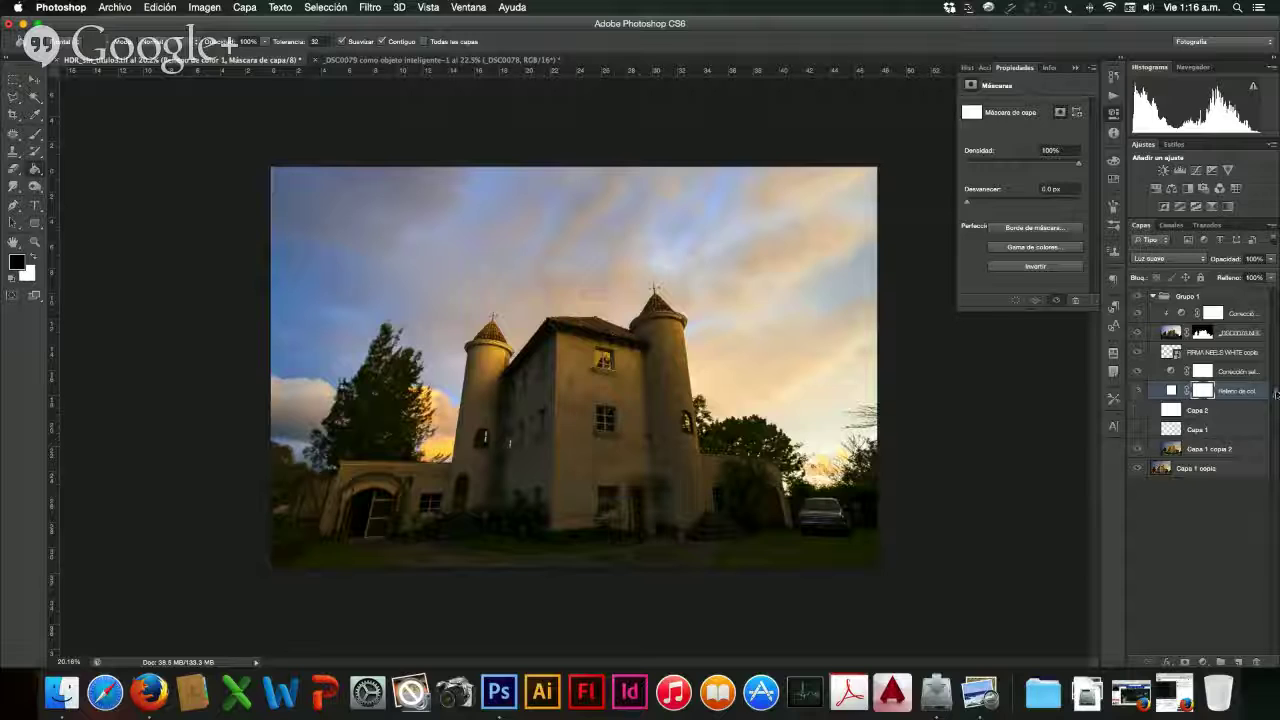
- Lower the white fill layer's opacity to about 76%
key(super+2)
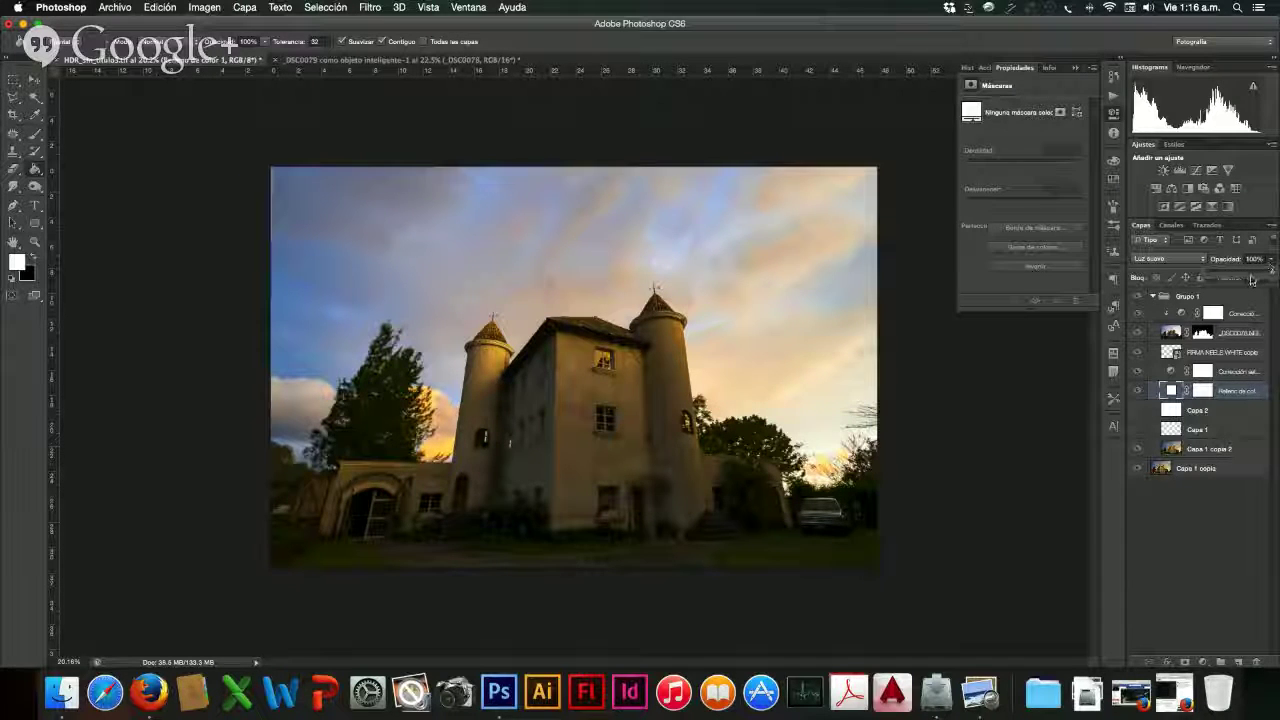
click(1247, 278)
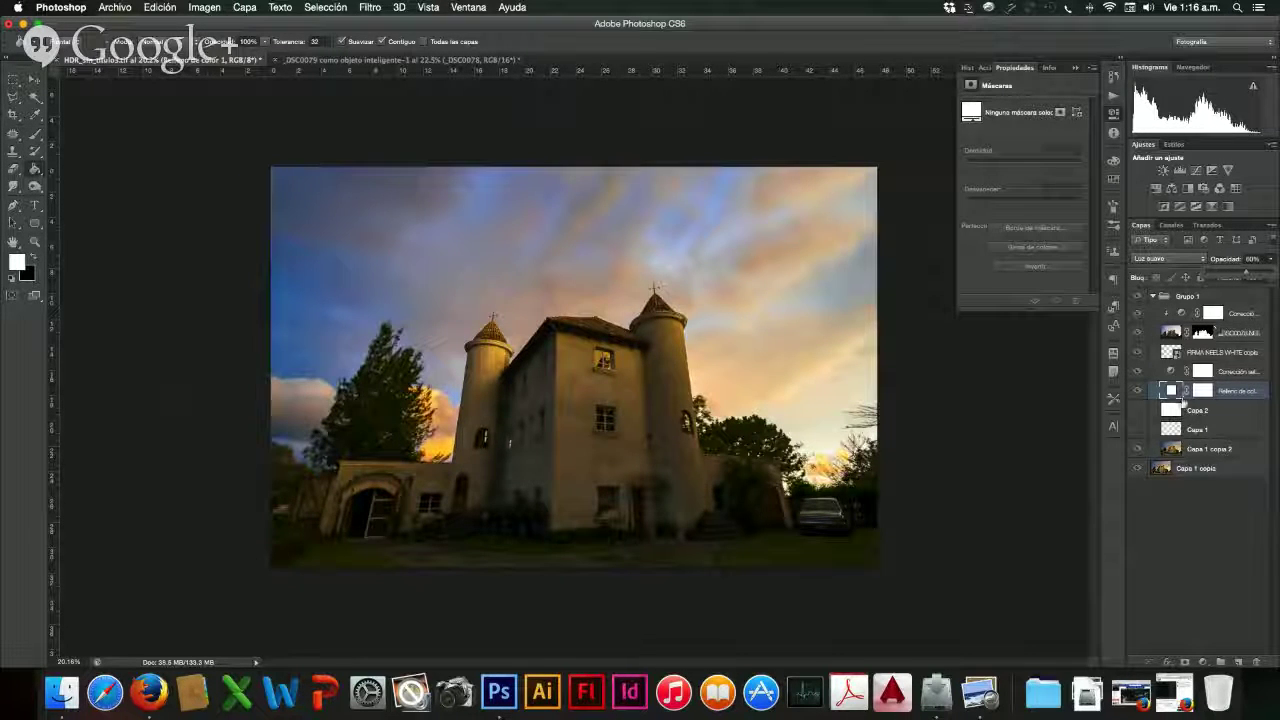
drag(1257, 278, 1232, 278)
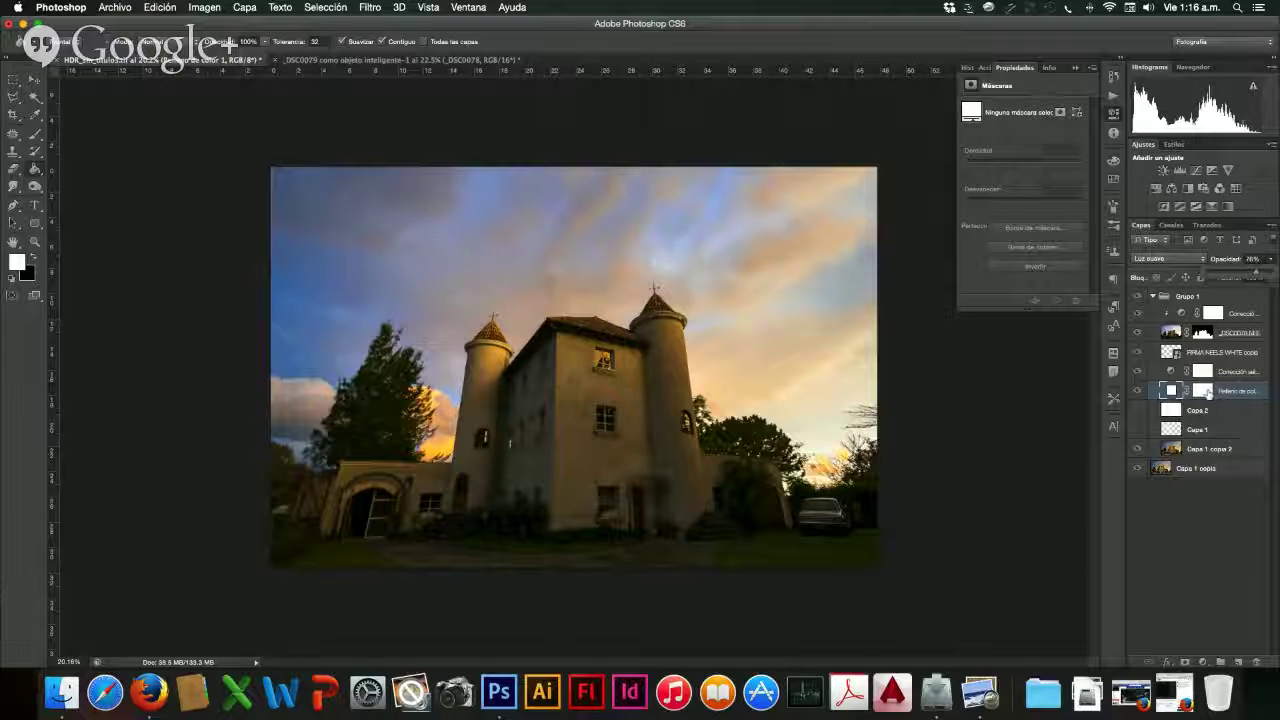
key(7)
key(8)
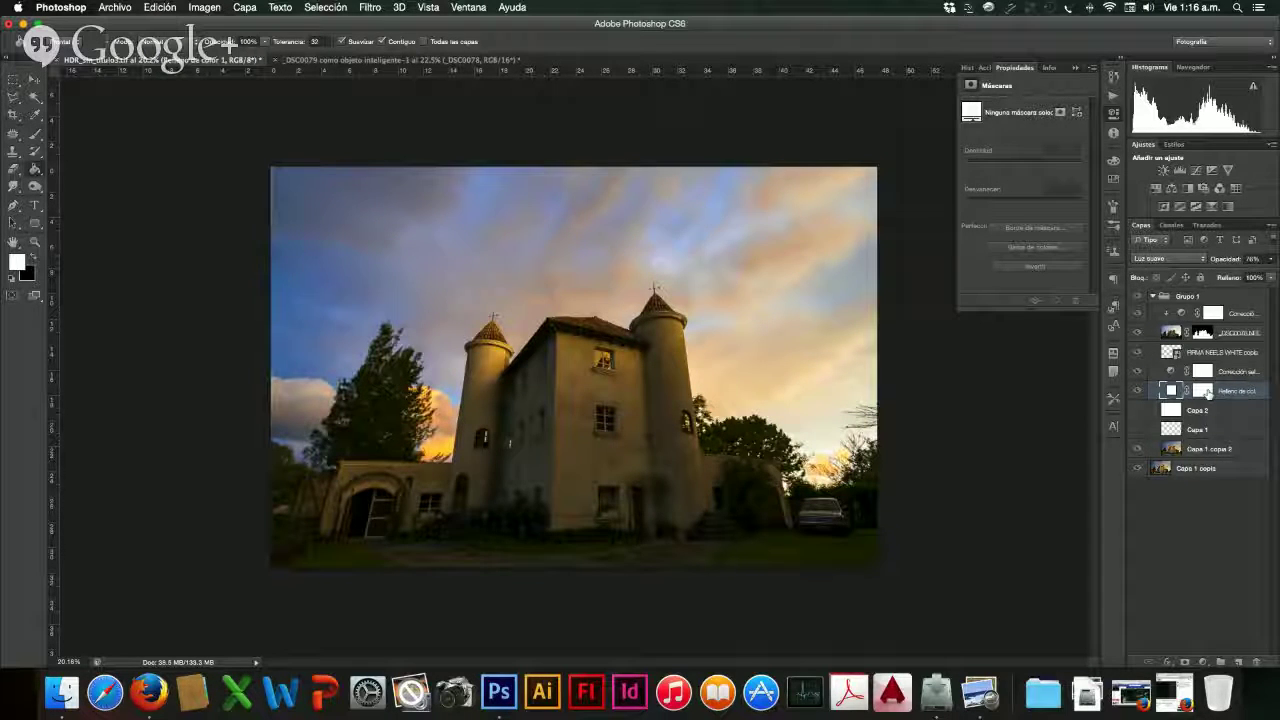
- Try to fade the fill layer's mask with a black diagonal gradient from lower right to upper left, plus a short white one beyond the lower-right corner
click(1204, 391)
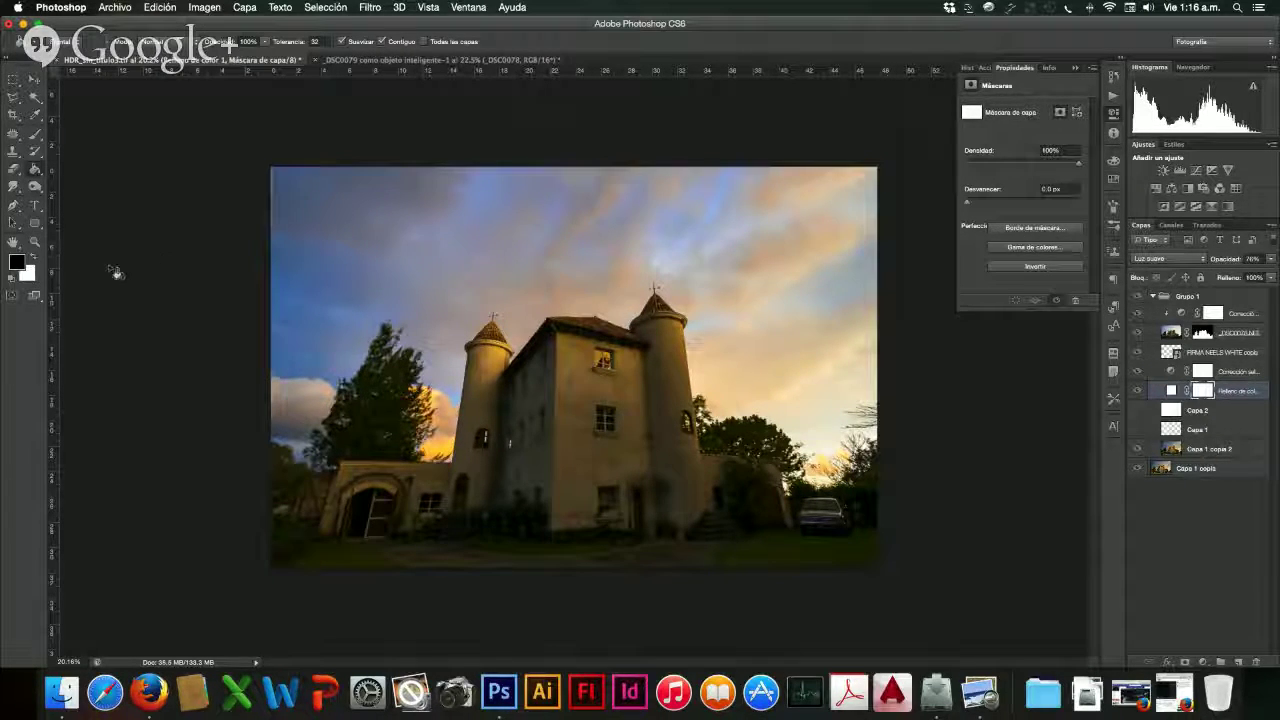
click(36, 170)
click(108, 165)
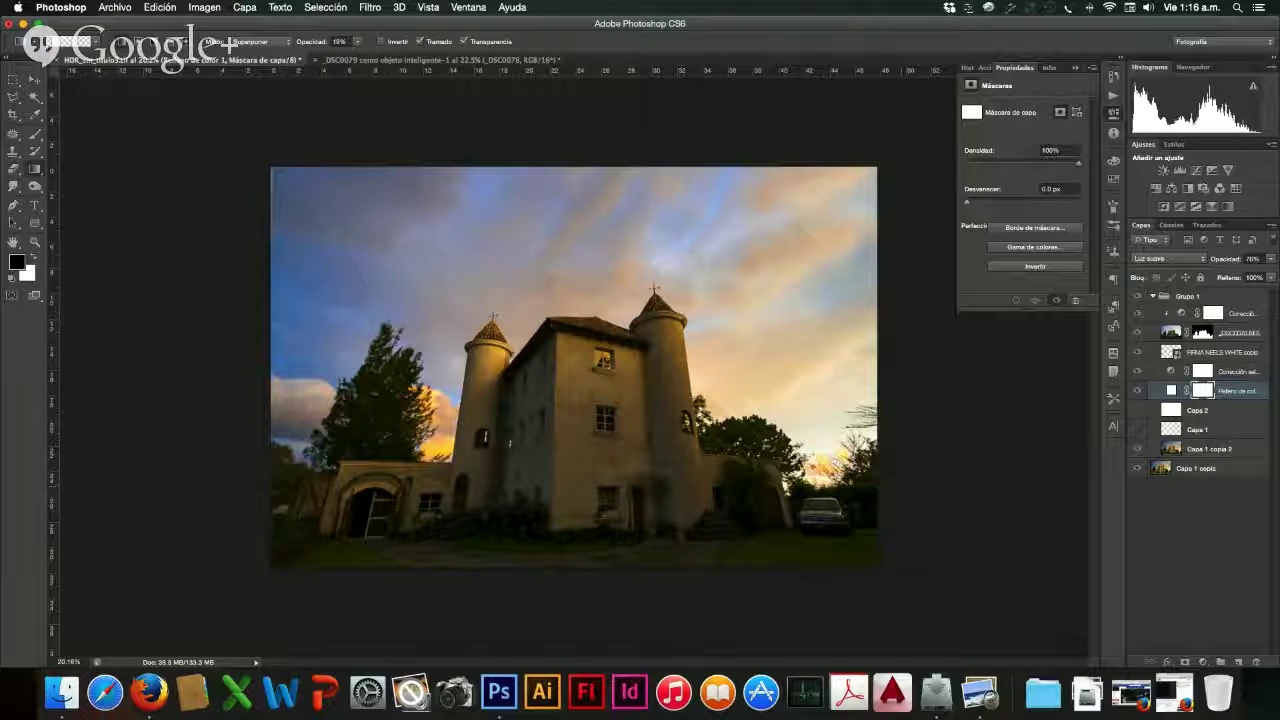
drag(812, 496, 278, 114)
click(36, 258)
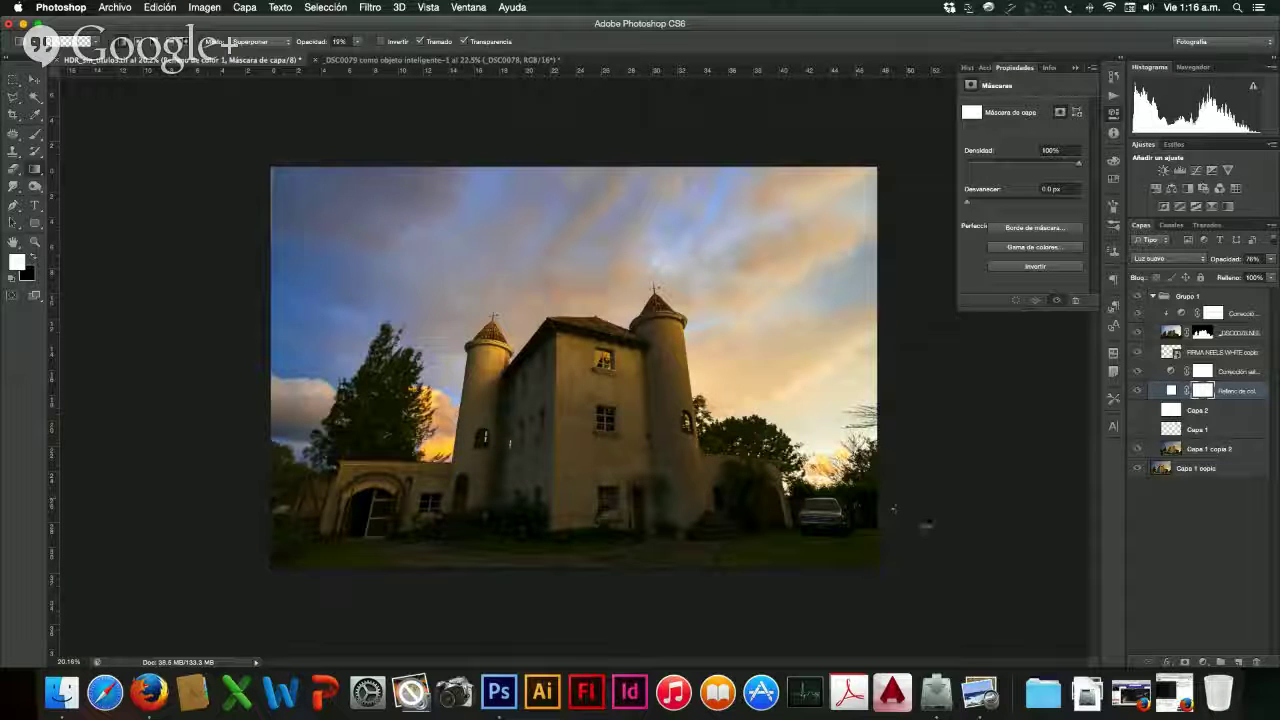
drag(926, 526, 978, 572)
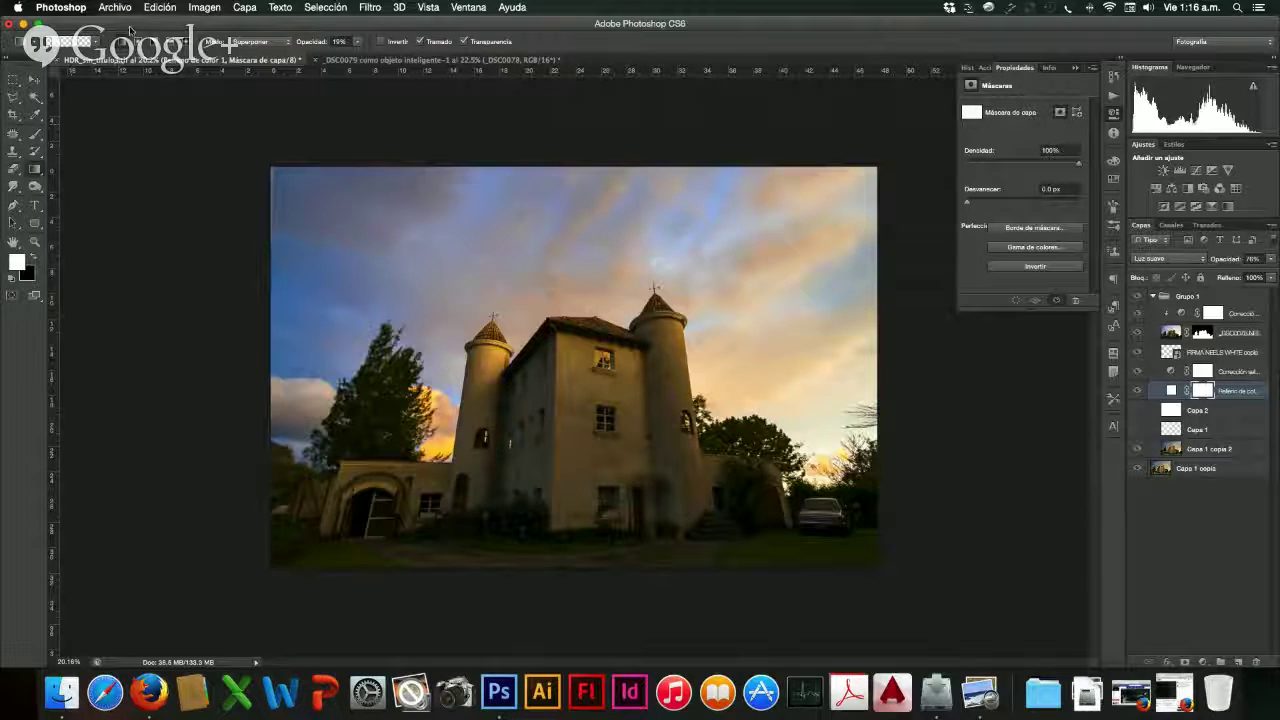
- Set up the Gradient tool with the black-and-white preset and 100% opacity
click(84, 42)
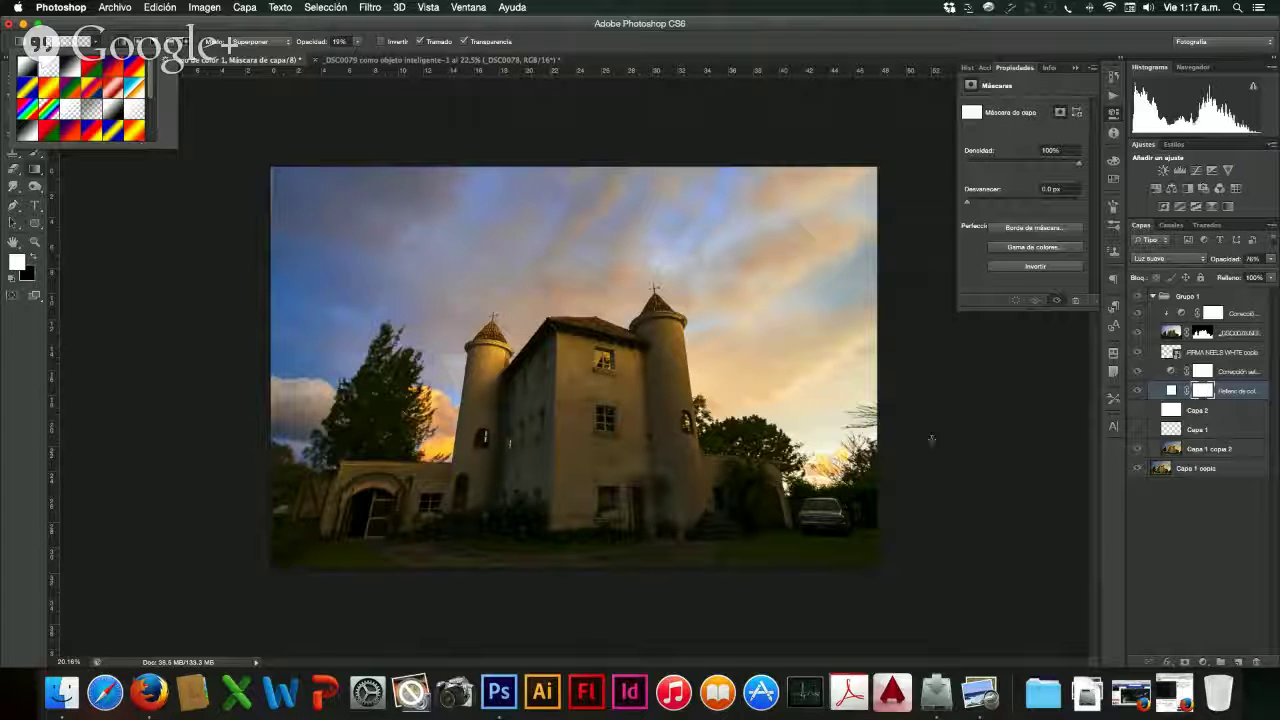
click(752, 460)
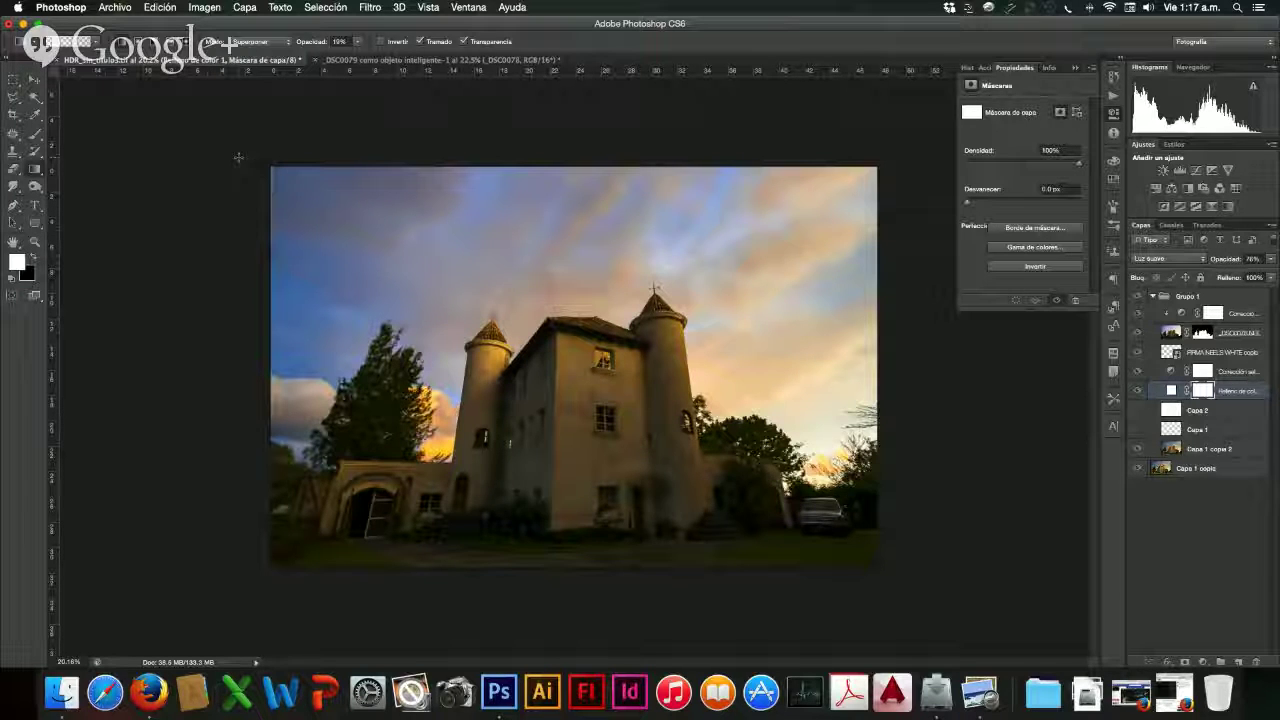
click(97, 42)
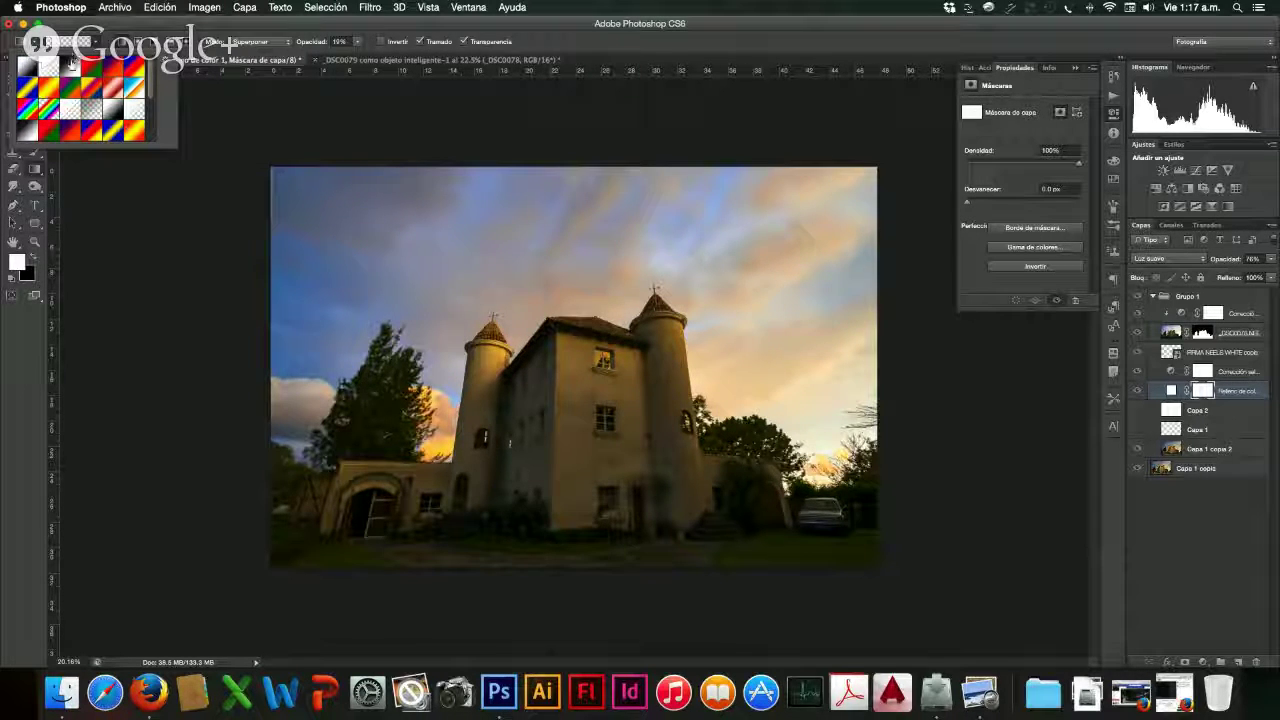
click(69, 67)
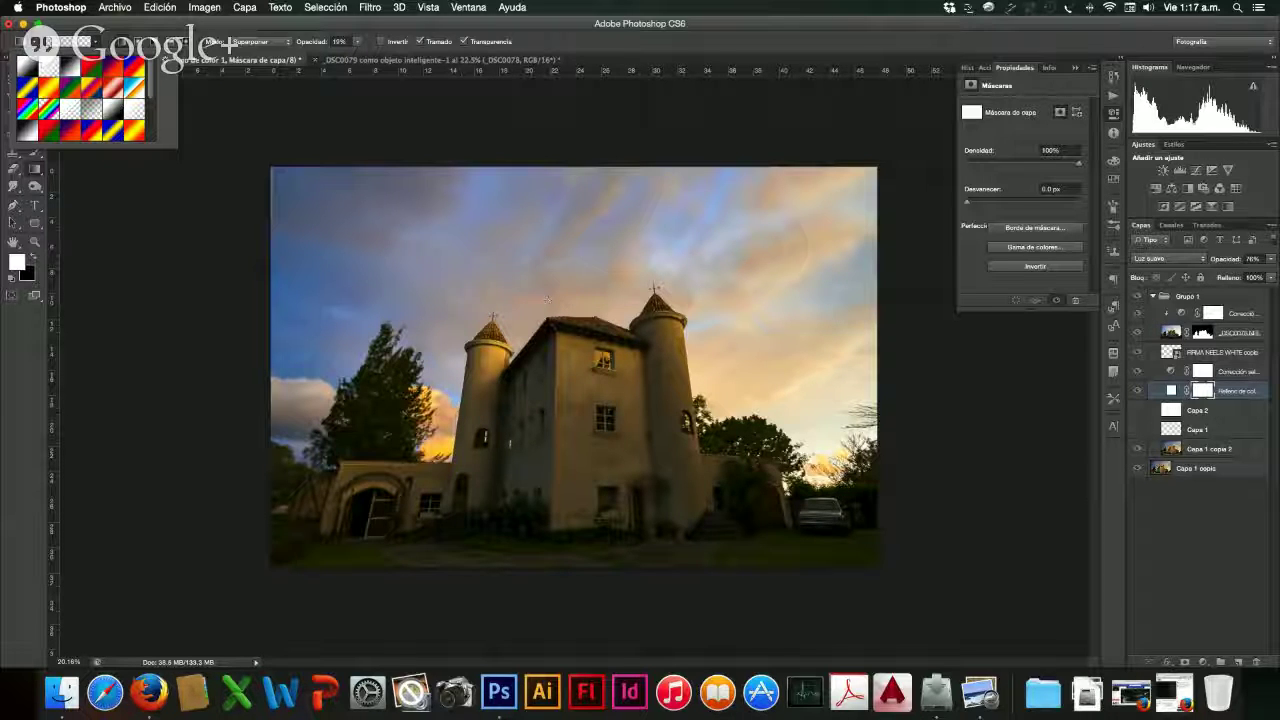
click(359, 41)
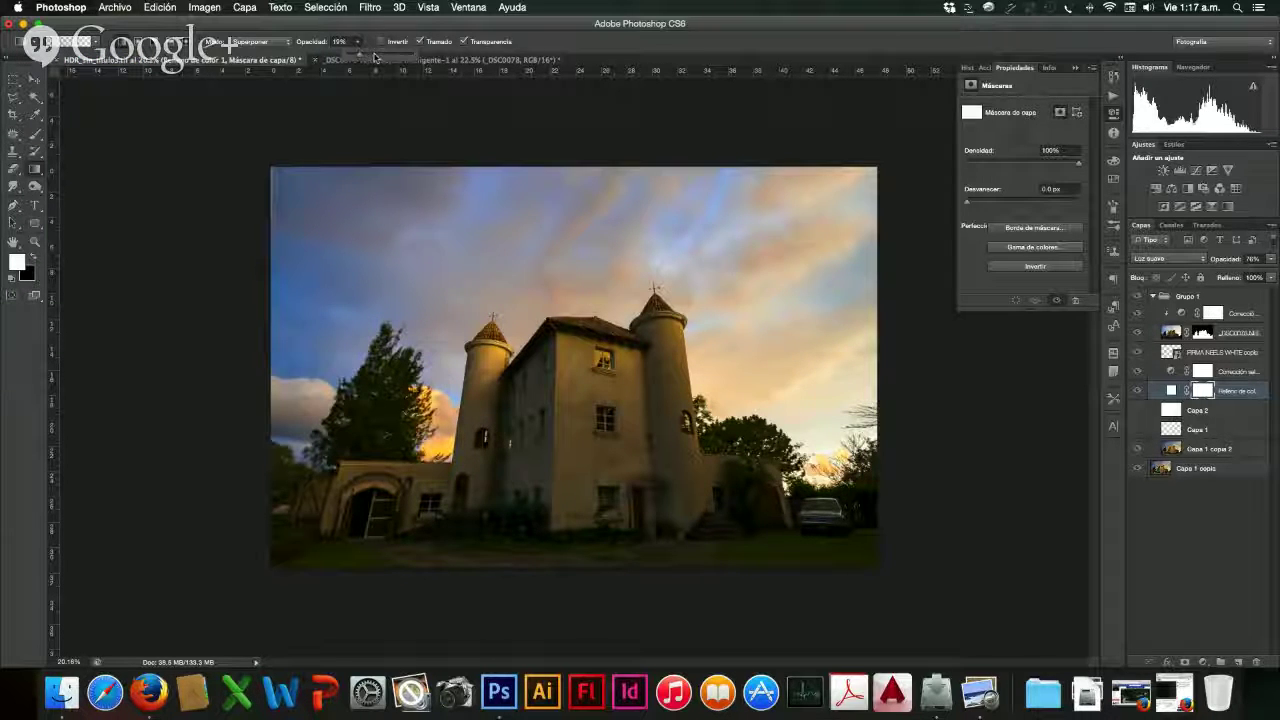
drag(366, 56, 384, 56)
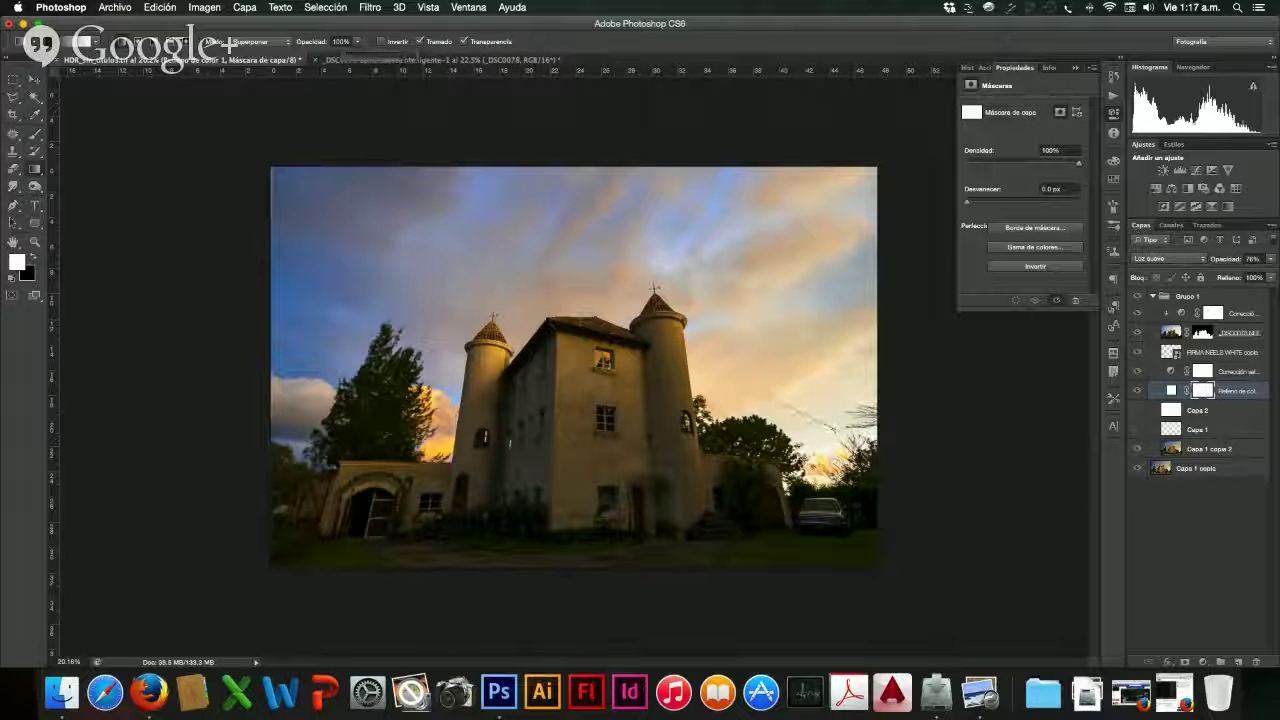
- Make black the foreground colour, set the gradient mode to Normal, and fade the fill layer's mask diagonally from black at lower right to white at upper left
drag(715, 382, 268, 210)
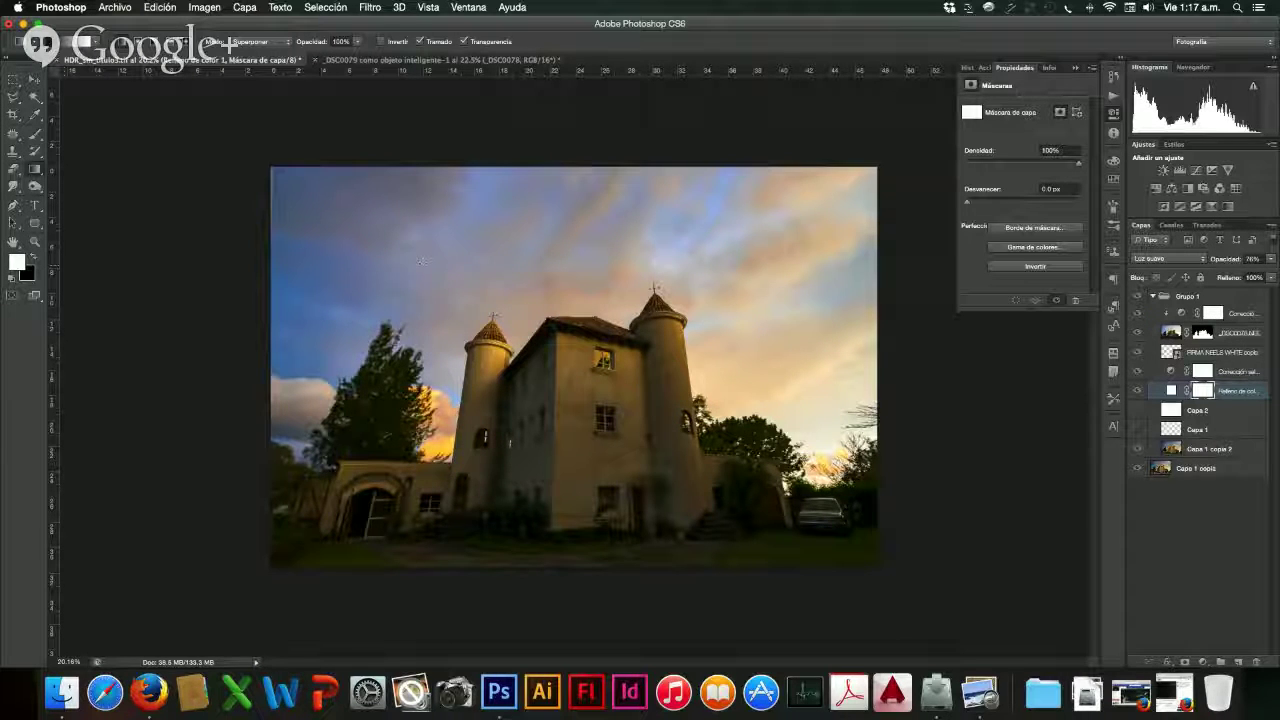
click(33, 254)
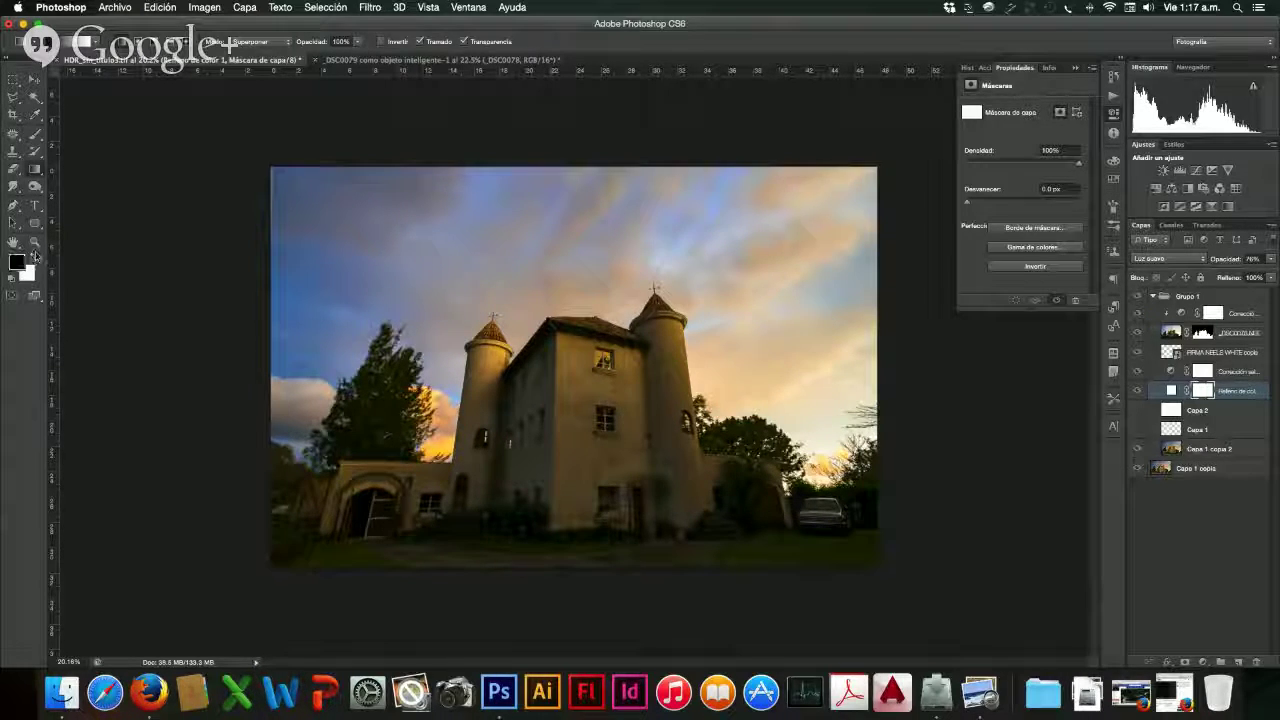
drag(538, 262, 836, 400)
drag(452, 187, 331, 180)
click(262, 42)
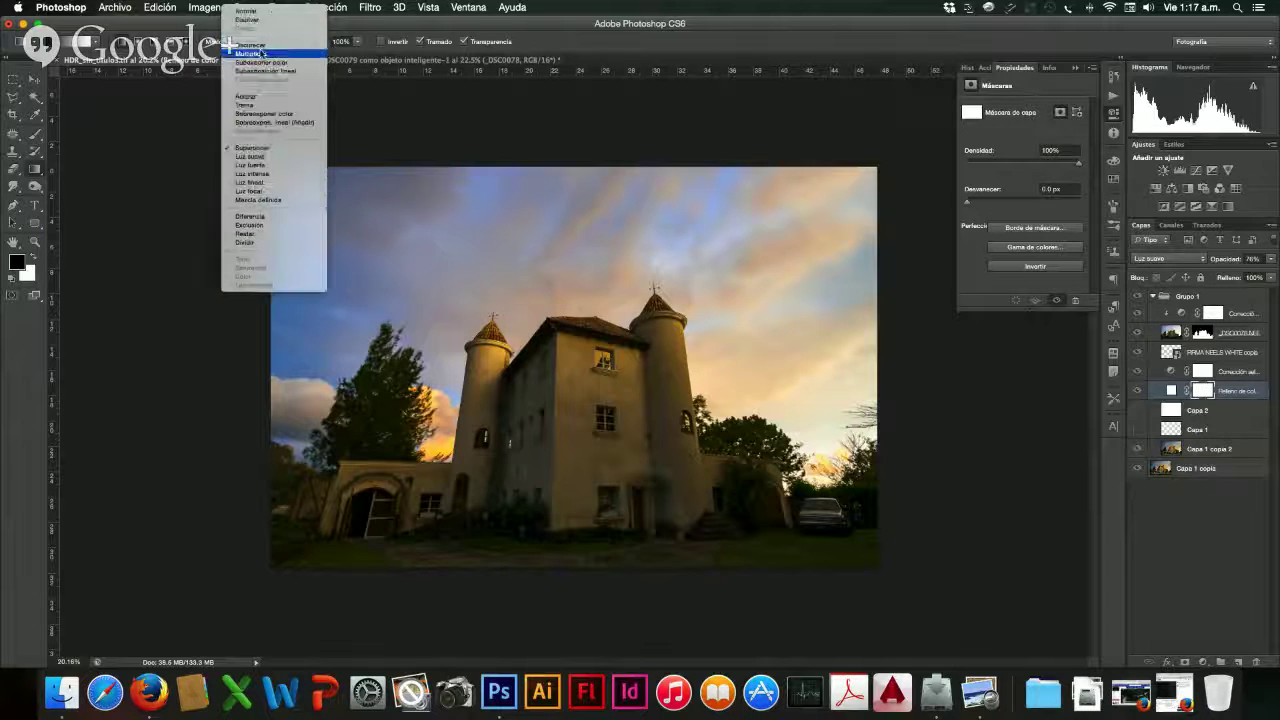
click(245, 10)
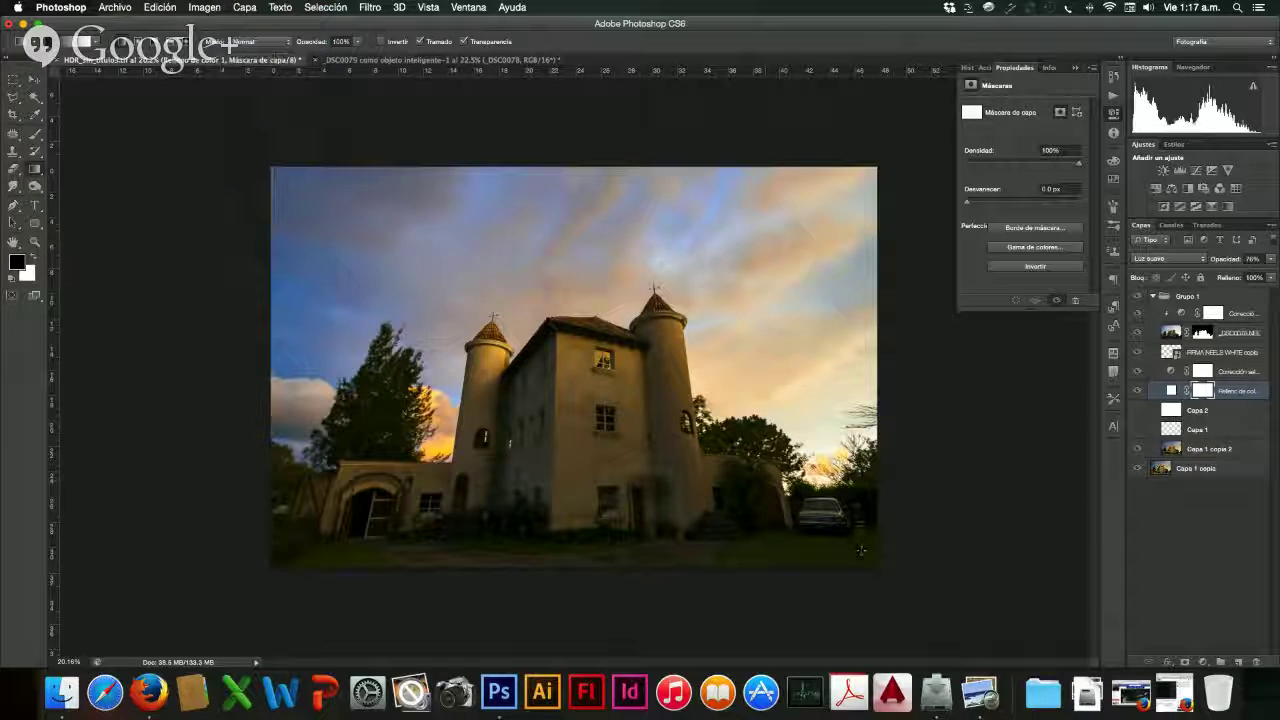
drag(135, 163, 255, 207)
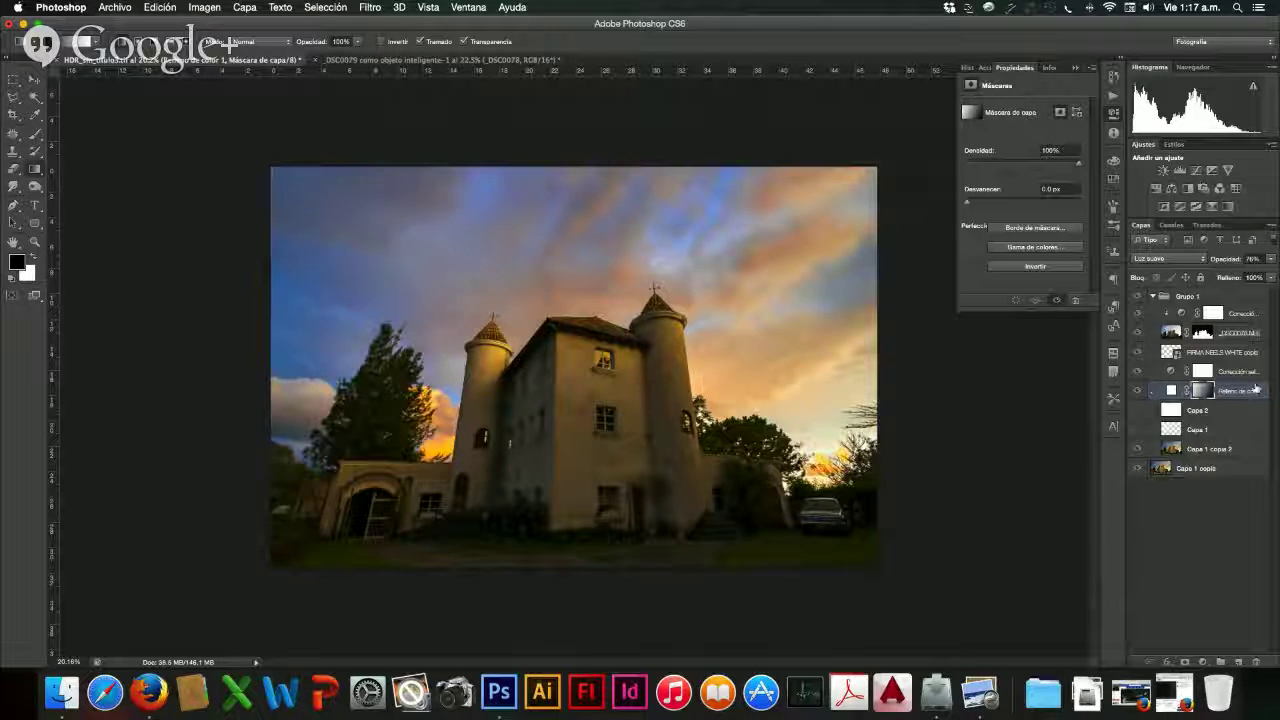
- Raise the white fill layer's opacity to 100% and switch the foreground colour back to white
mouse_move(1270, 258)
mouse_down()
mouse_move(1248, 272)
mouse_move(1275, 272)
mouse_up()
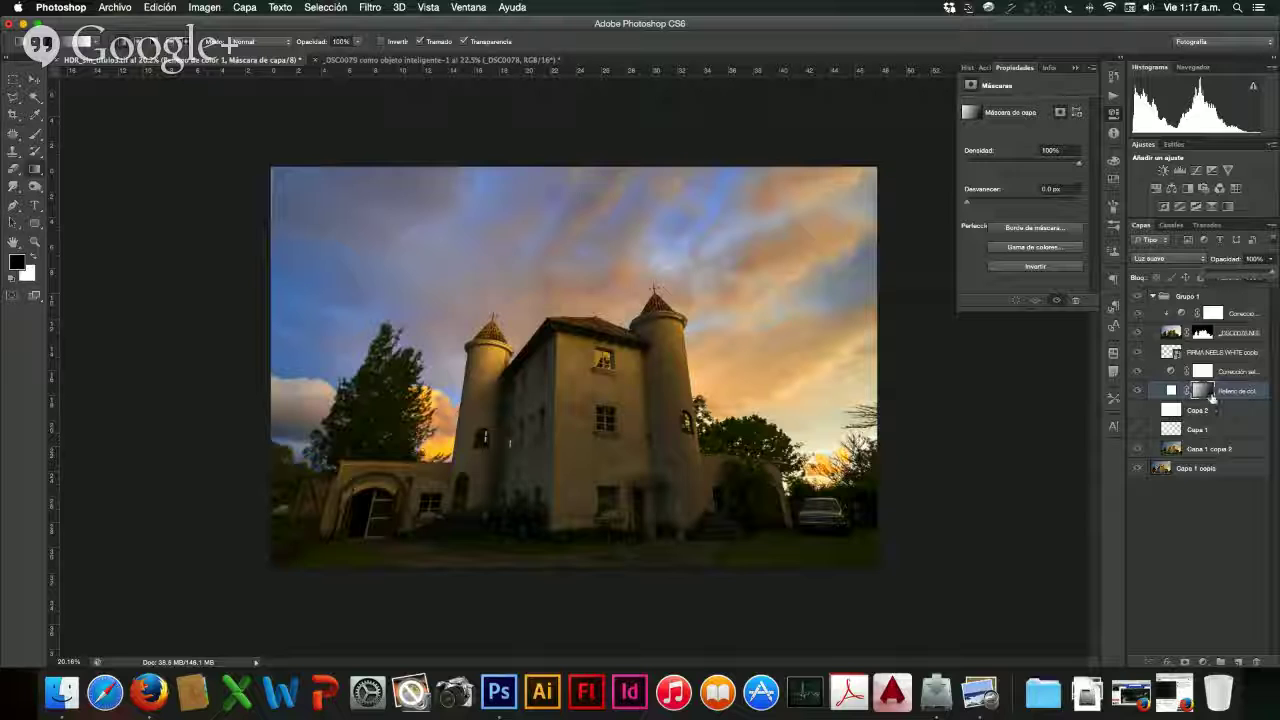
click(33, 257)
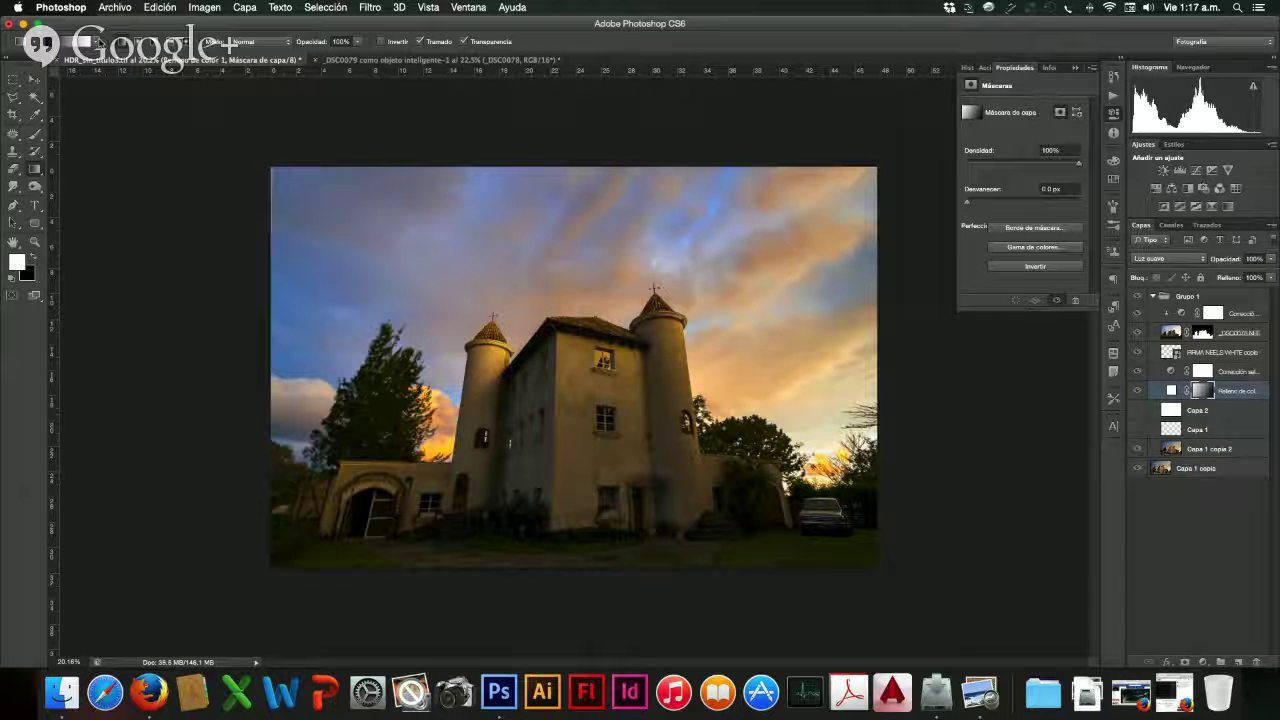
click(98, 42)
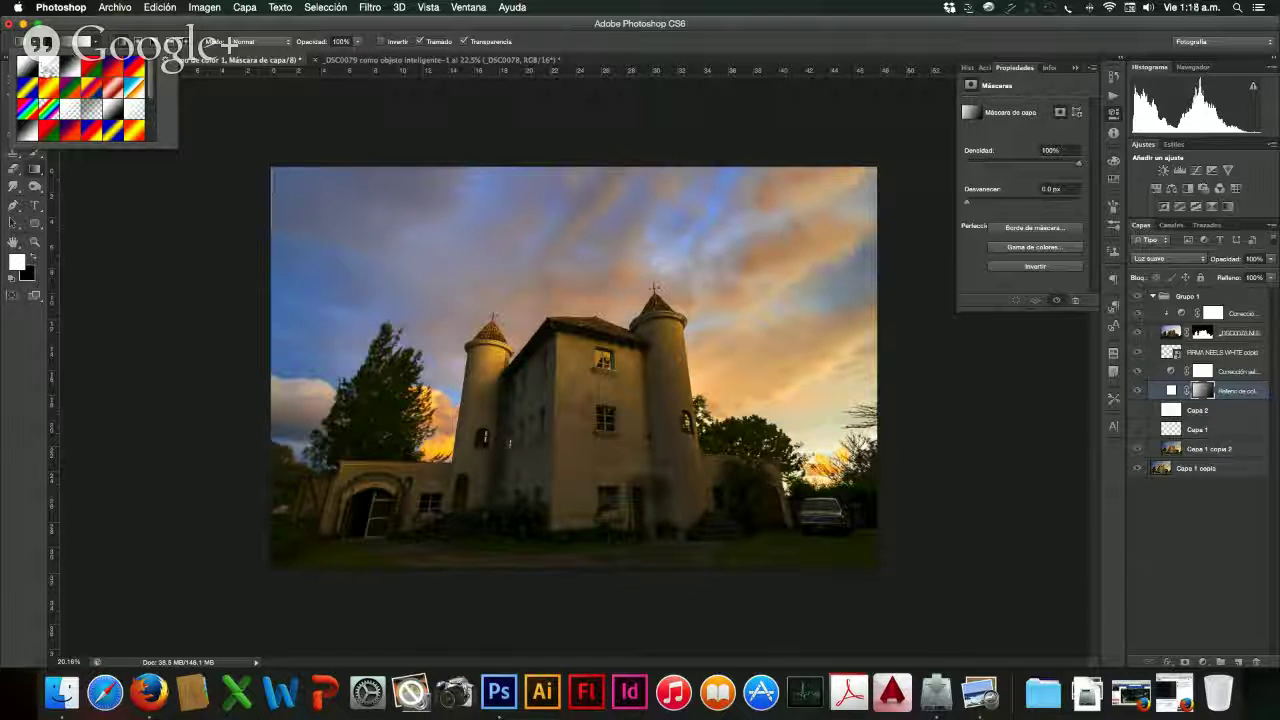
click(98, 42)
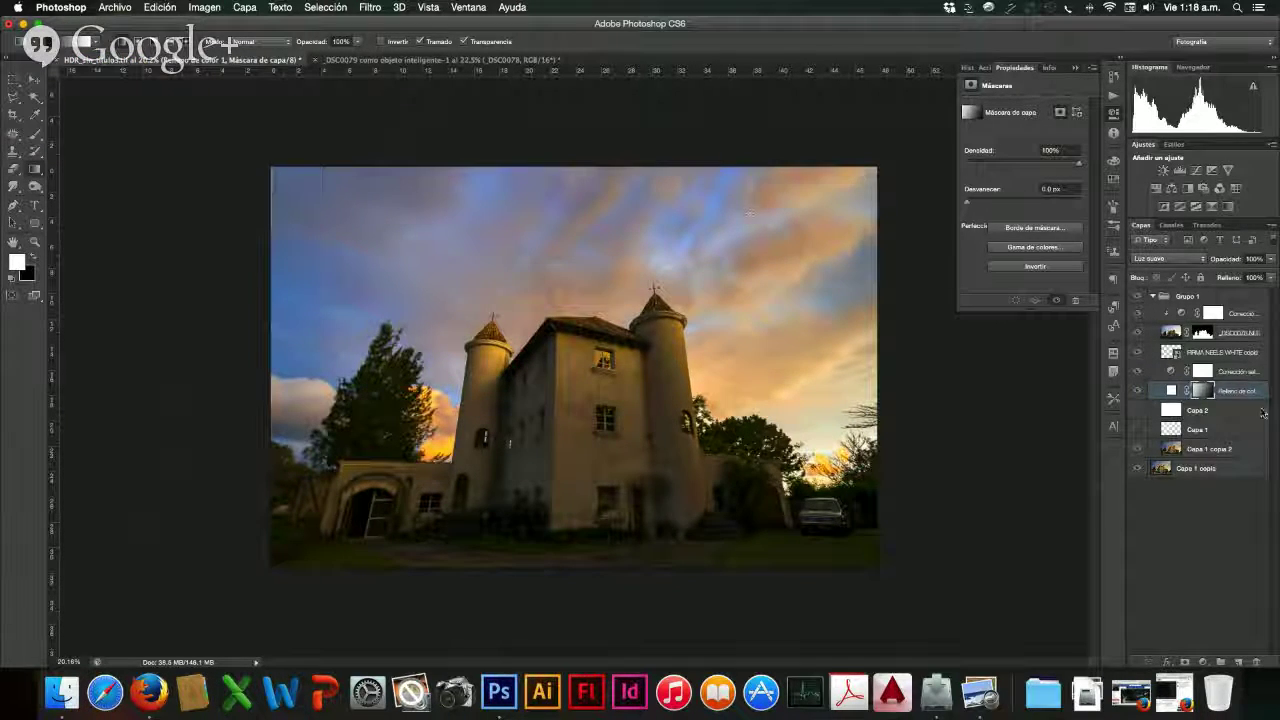
- Change the fill layer's colour from white to pale yellow, hex ffec82
double_click(1170, 390)
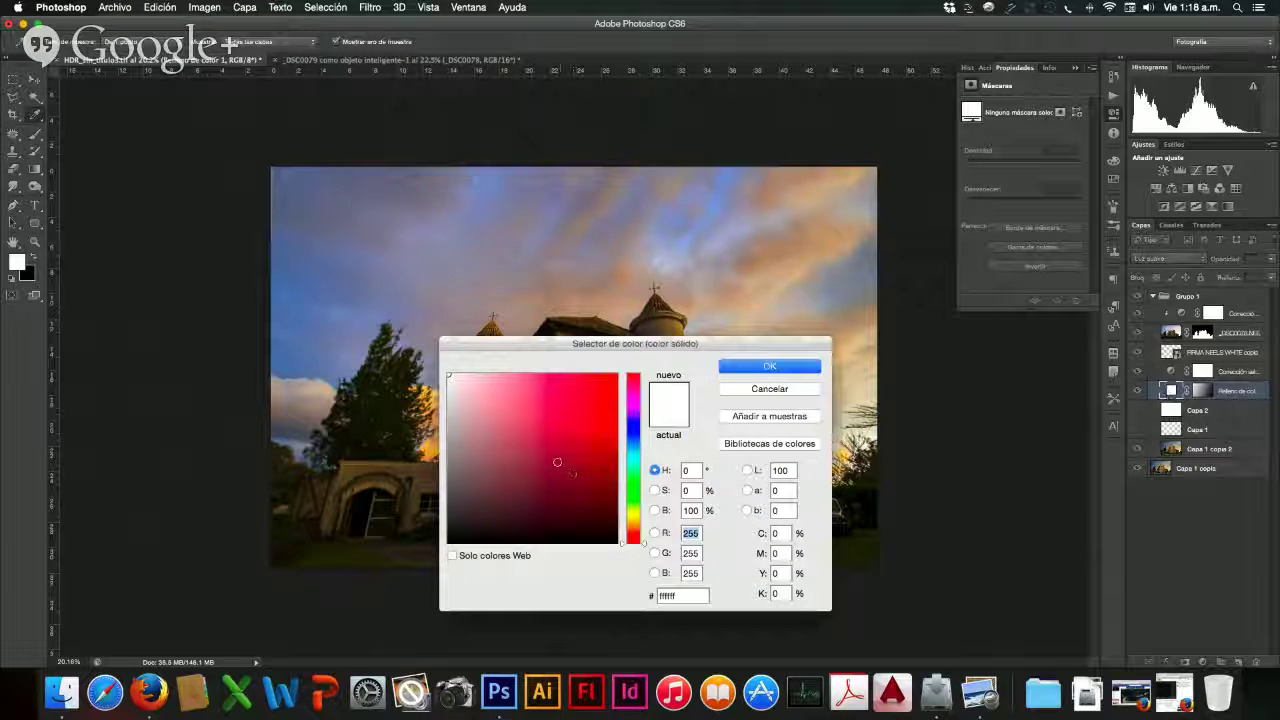
click(634, 510)
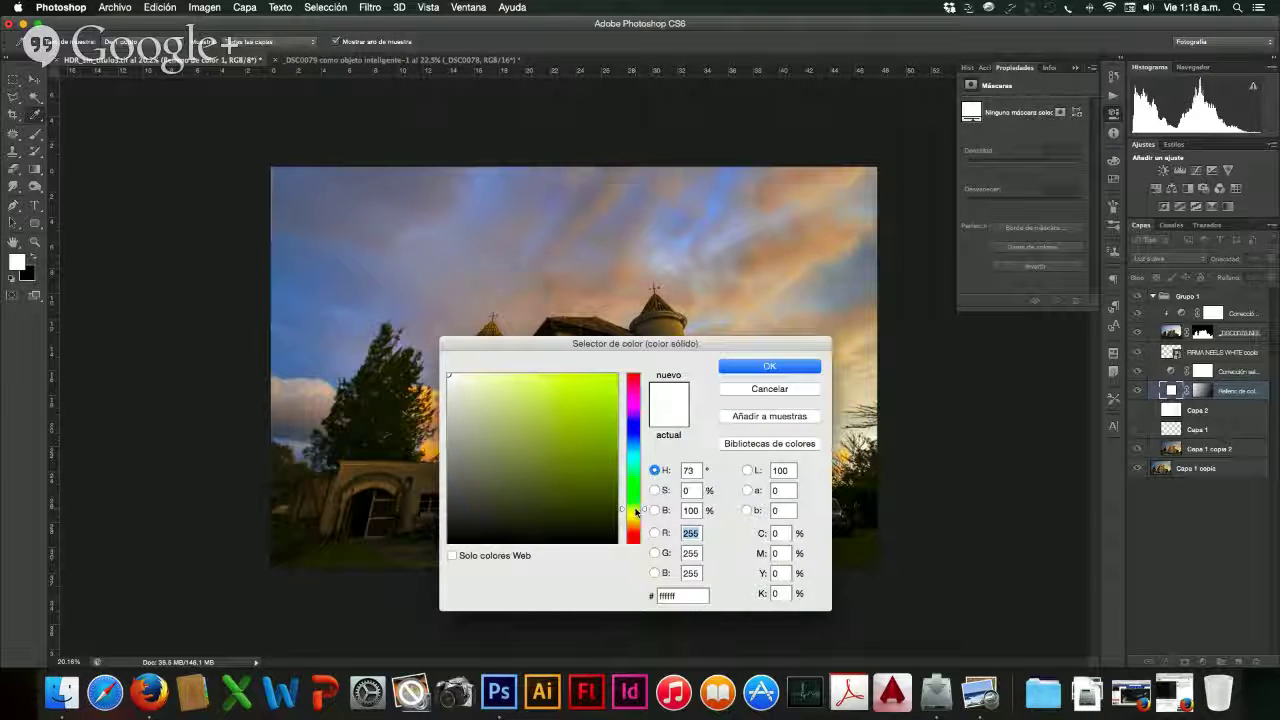
click(548, 413)
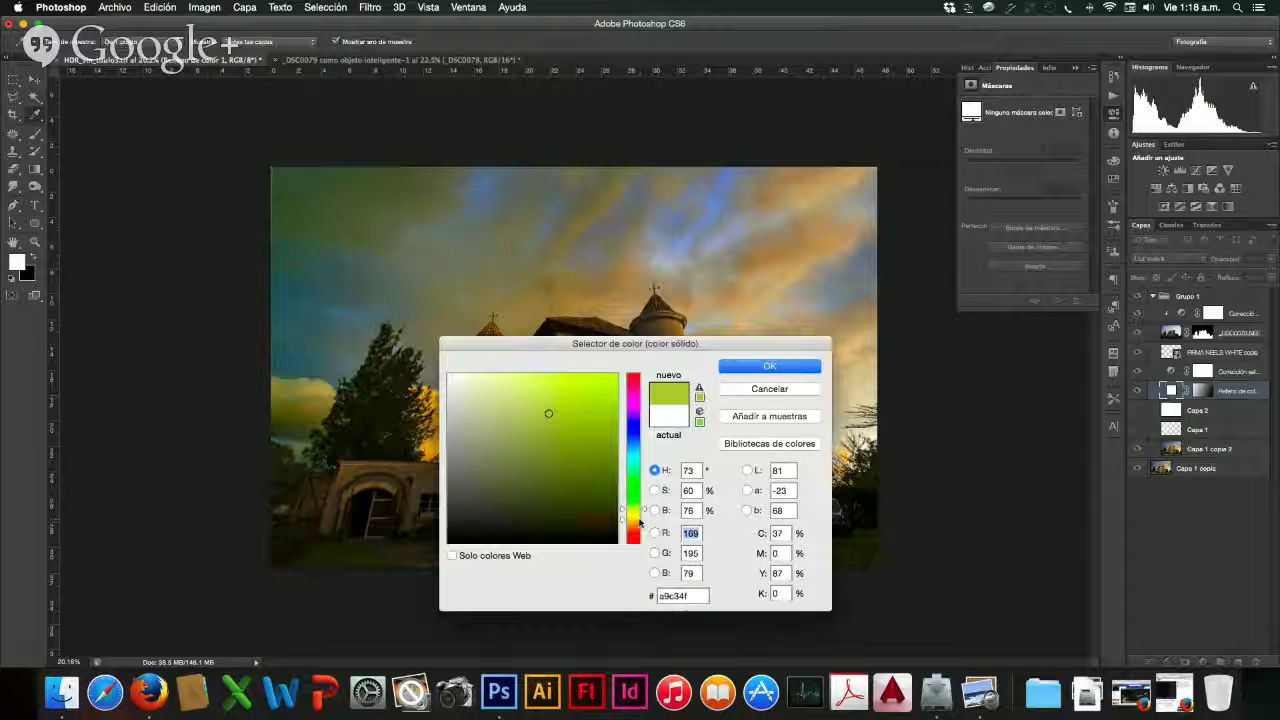
drag(633, 510, 633, 520)
click(617, 374)
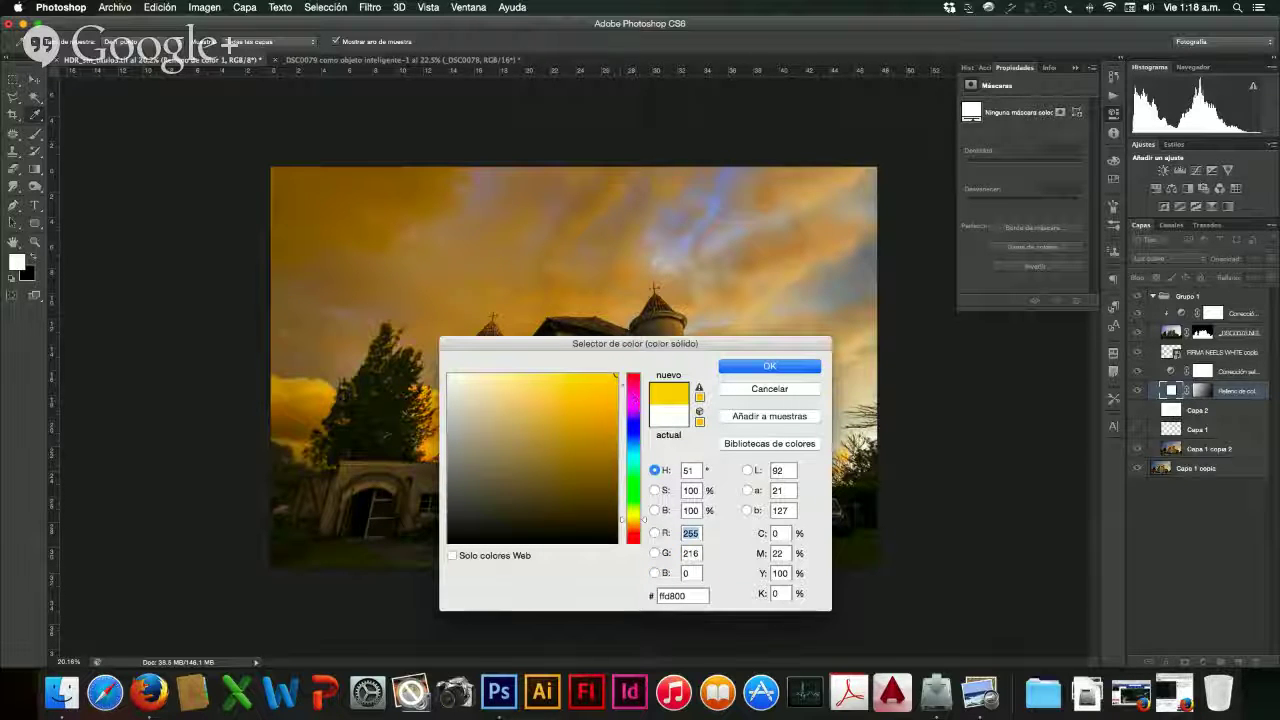
click(618, 376)
drag(618, 376, 532, 370)
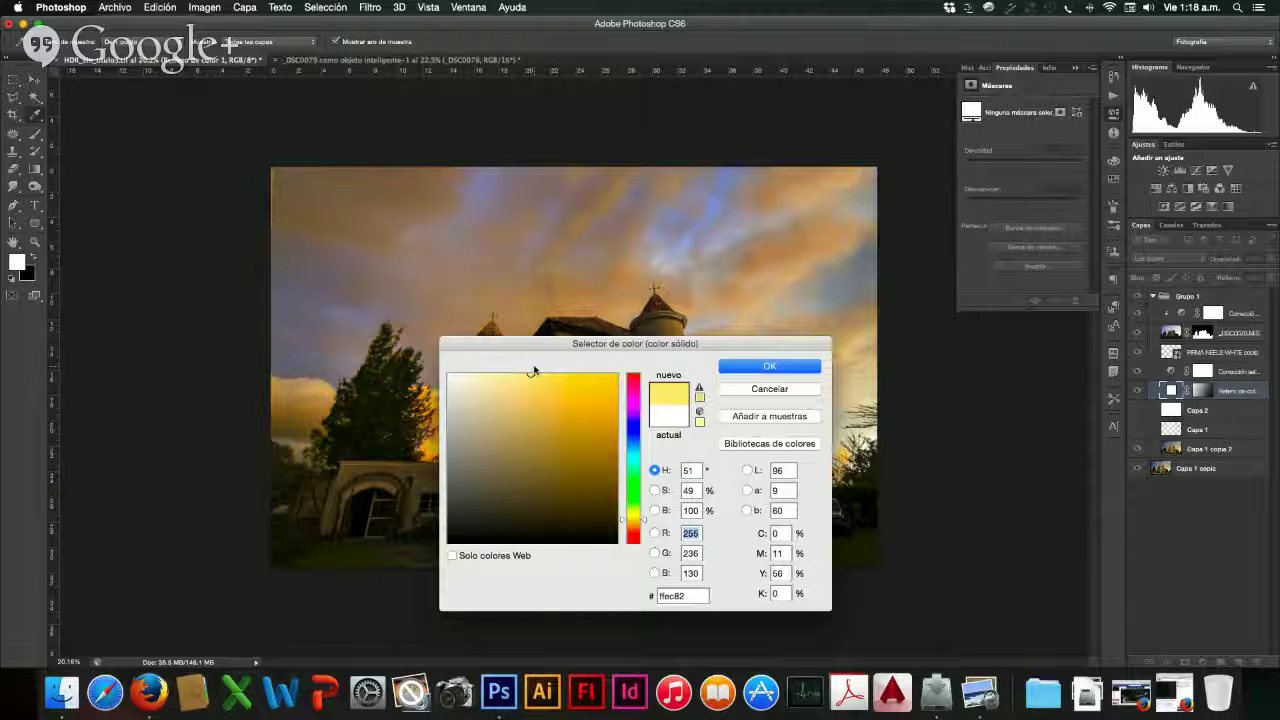
click(773, 365)
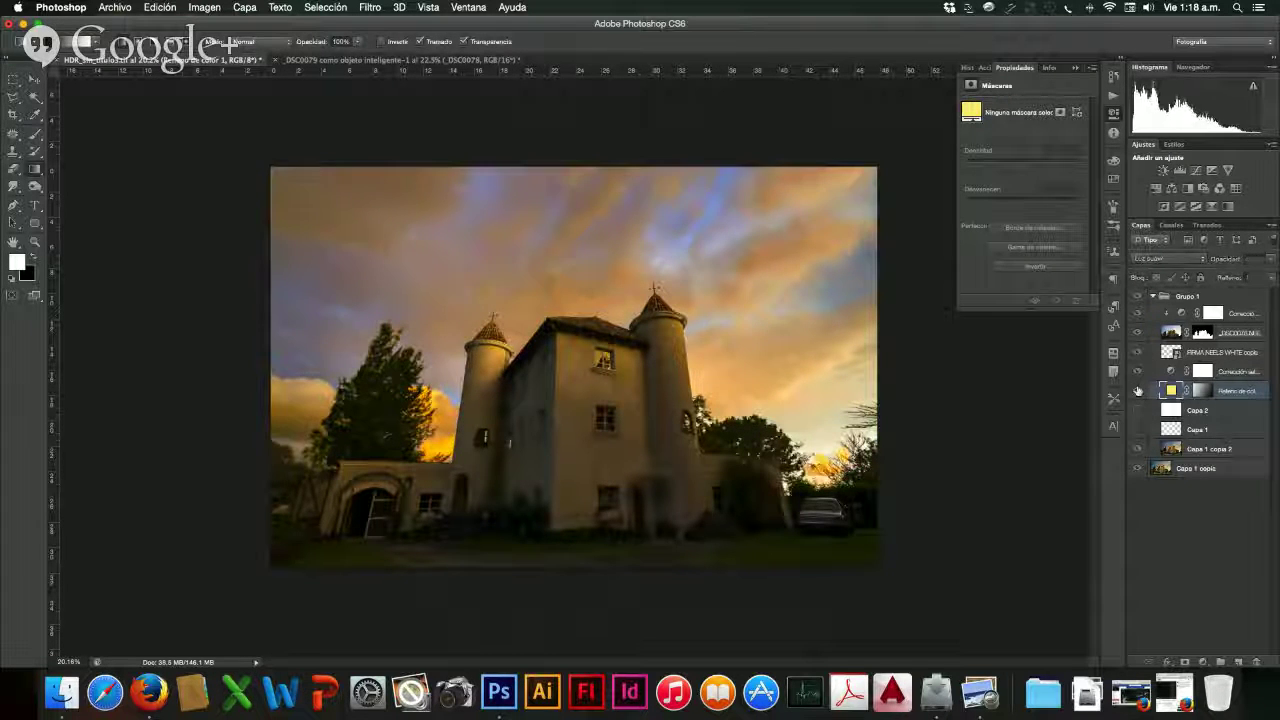
- Toggle the yellow fill layer's visibility several times to compare the sky with and without it, leaving it shown
click(1137, 390)
click(1137, 390)
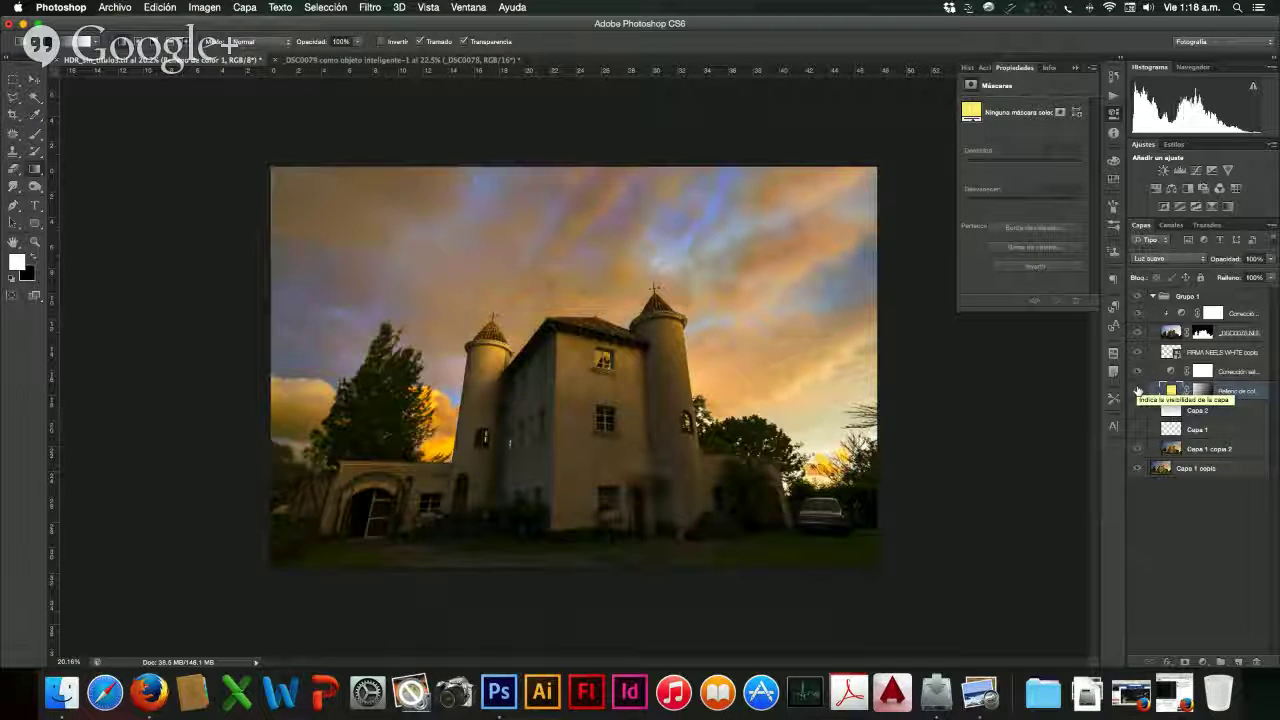
click(1137, 390)
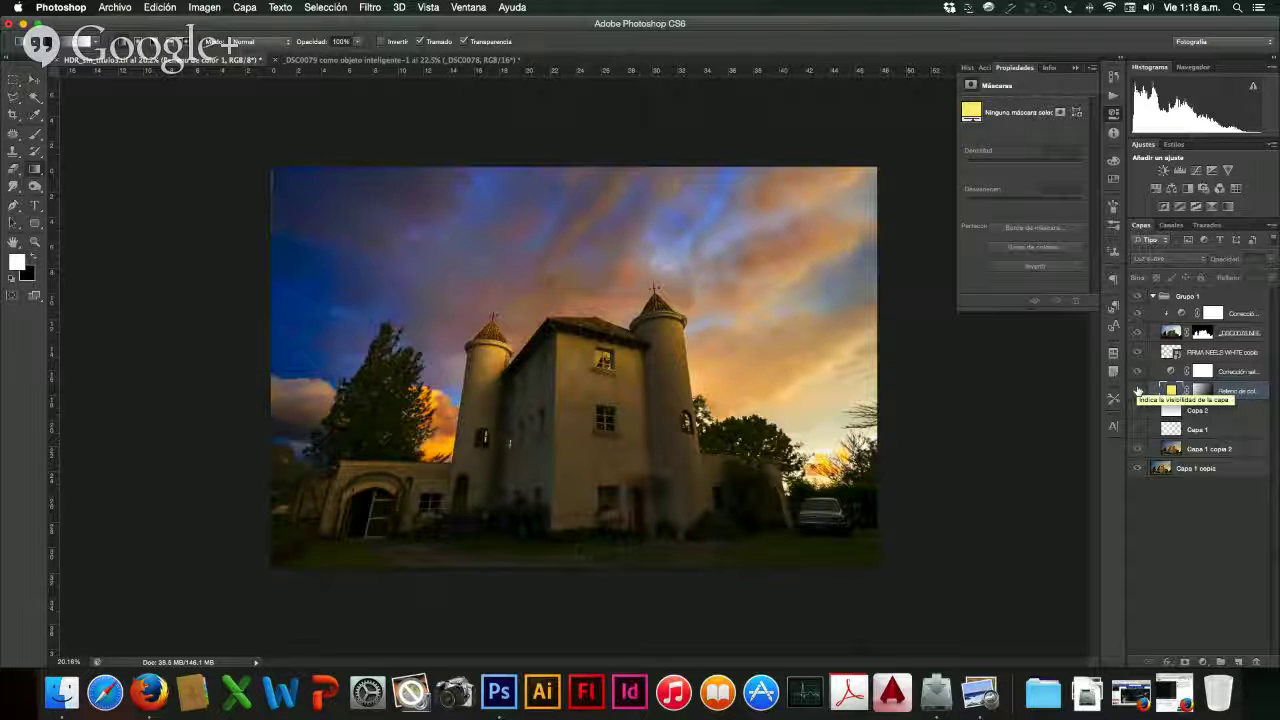
click(1137, 390)
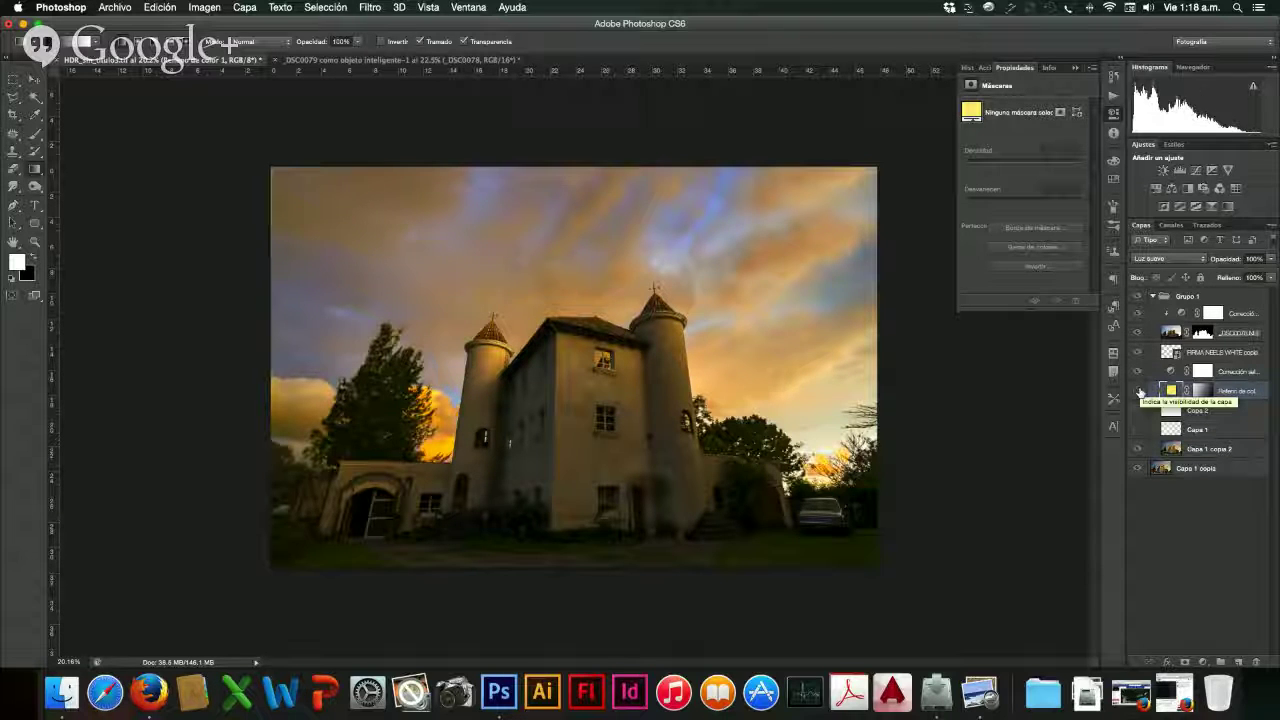
click(1138, 391)
click(1138, 391)
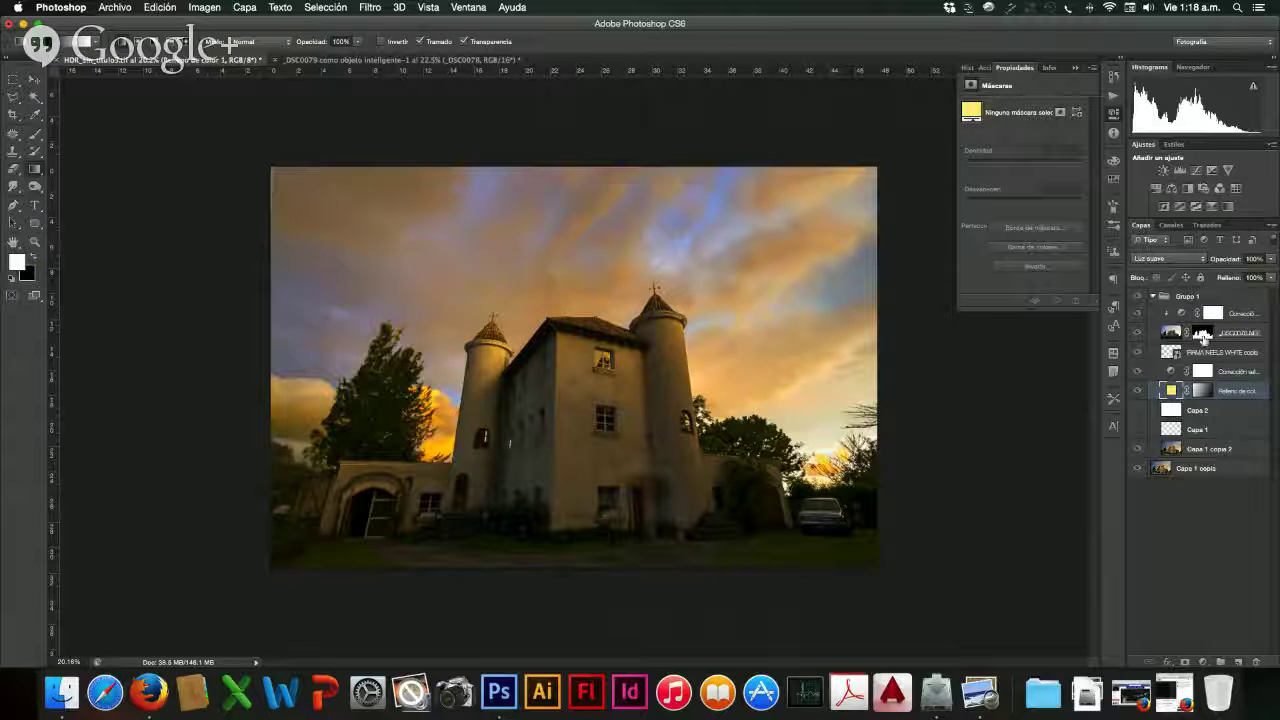
click(1177, 332)
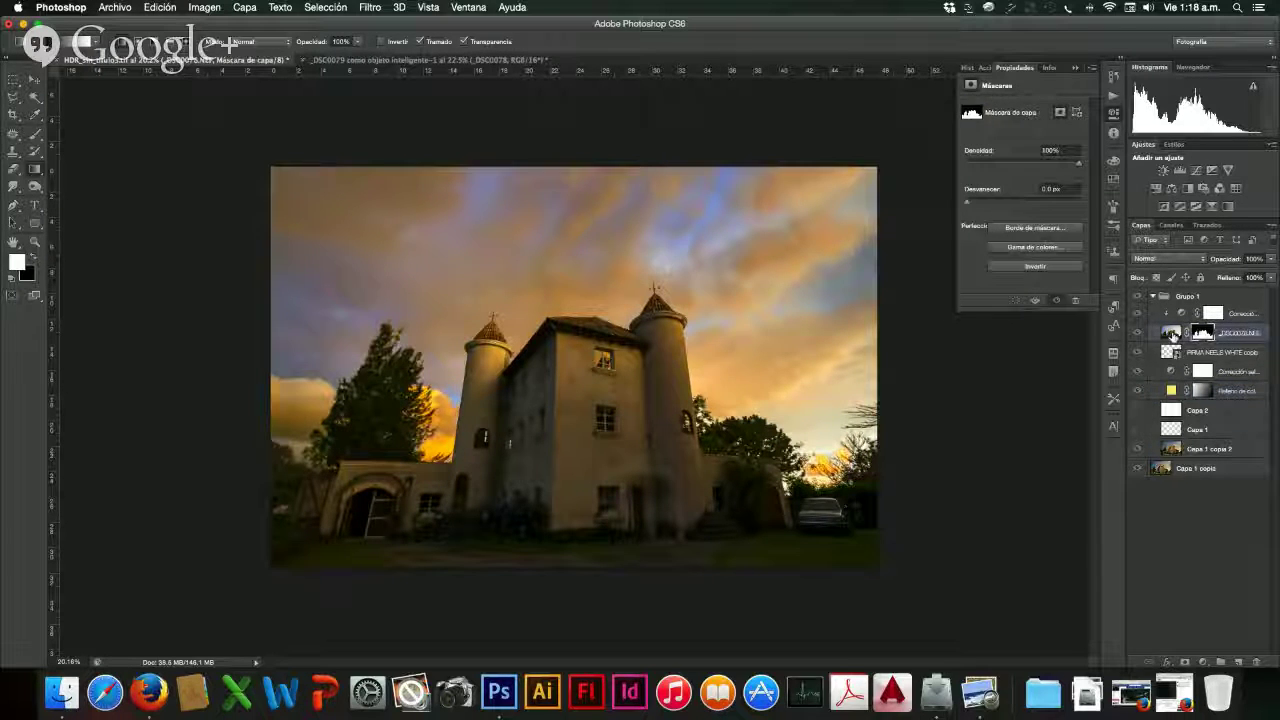
click(1201, 332)
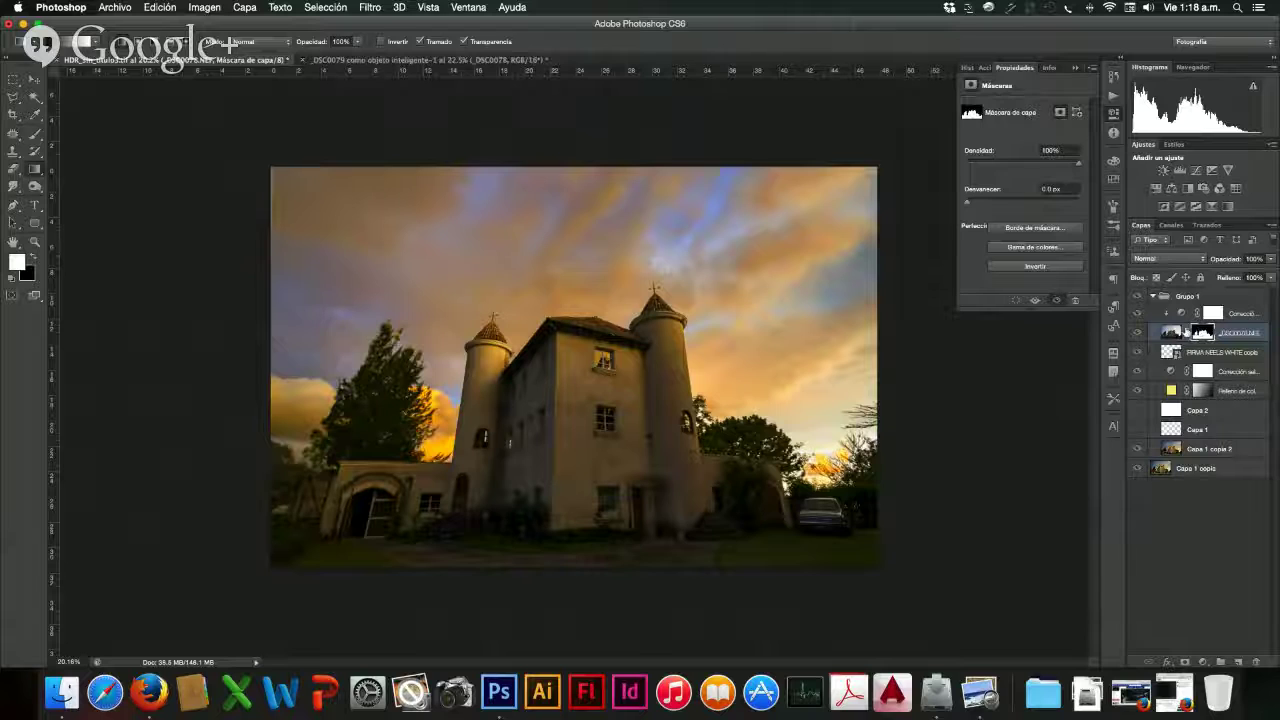
click(1180, 331)
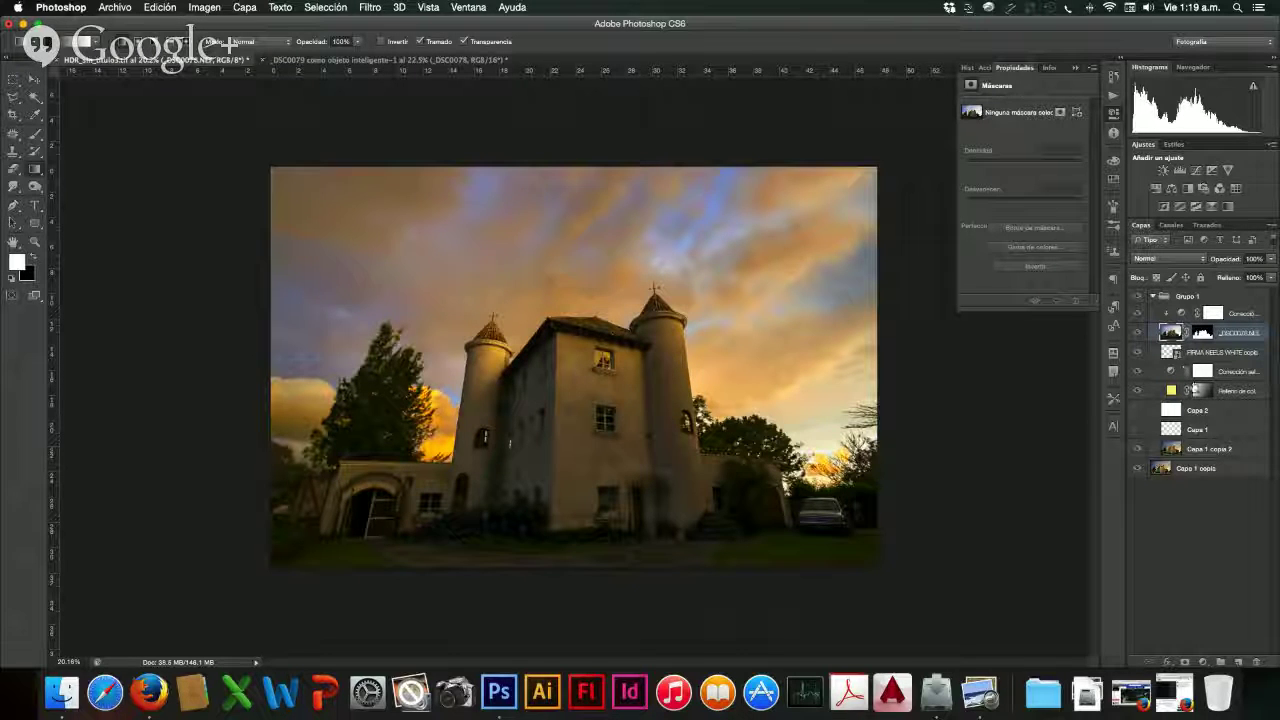
click(1237, 390)
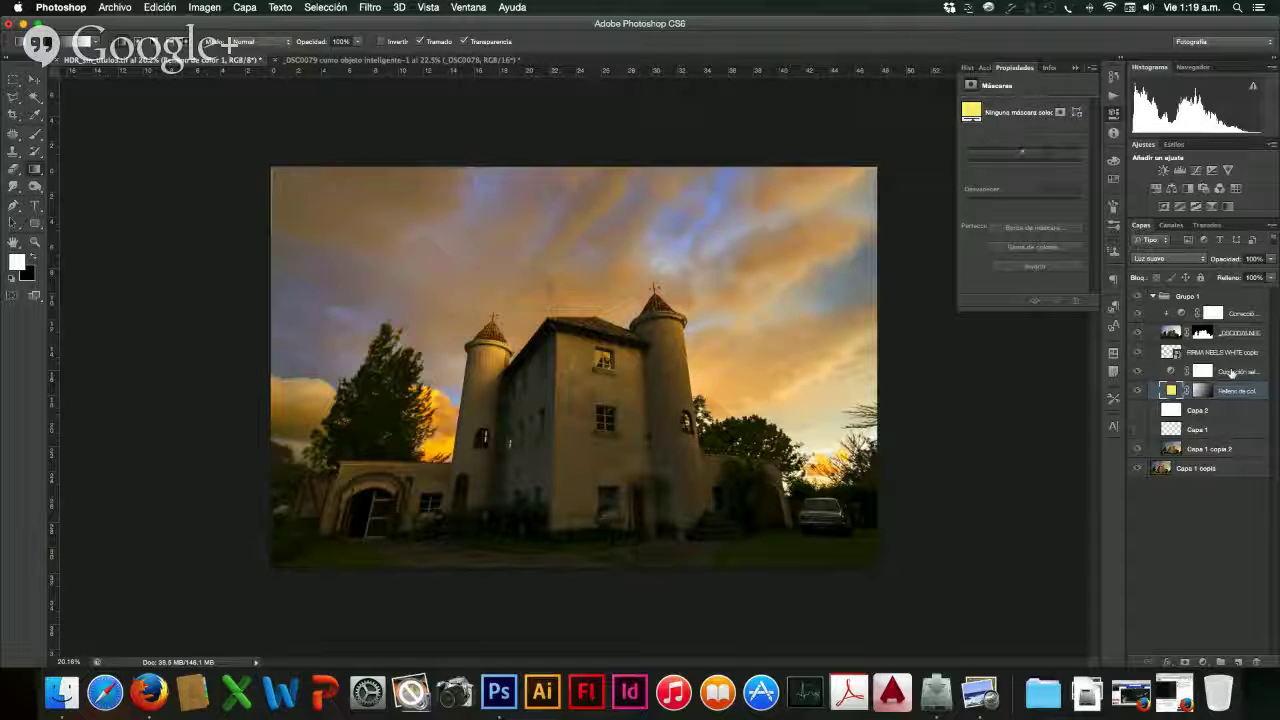
- Toggle the selective colour adjustment above the yellow fill, and the fill itself, off and on to compare the sky, leaving both shown
click(1232, 372)
click(1132, 372)
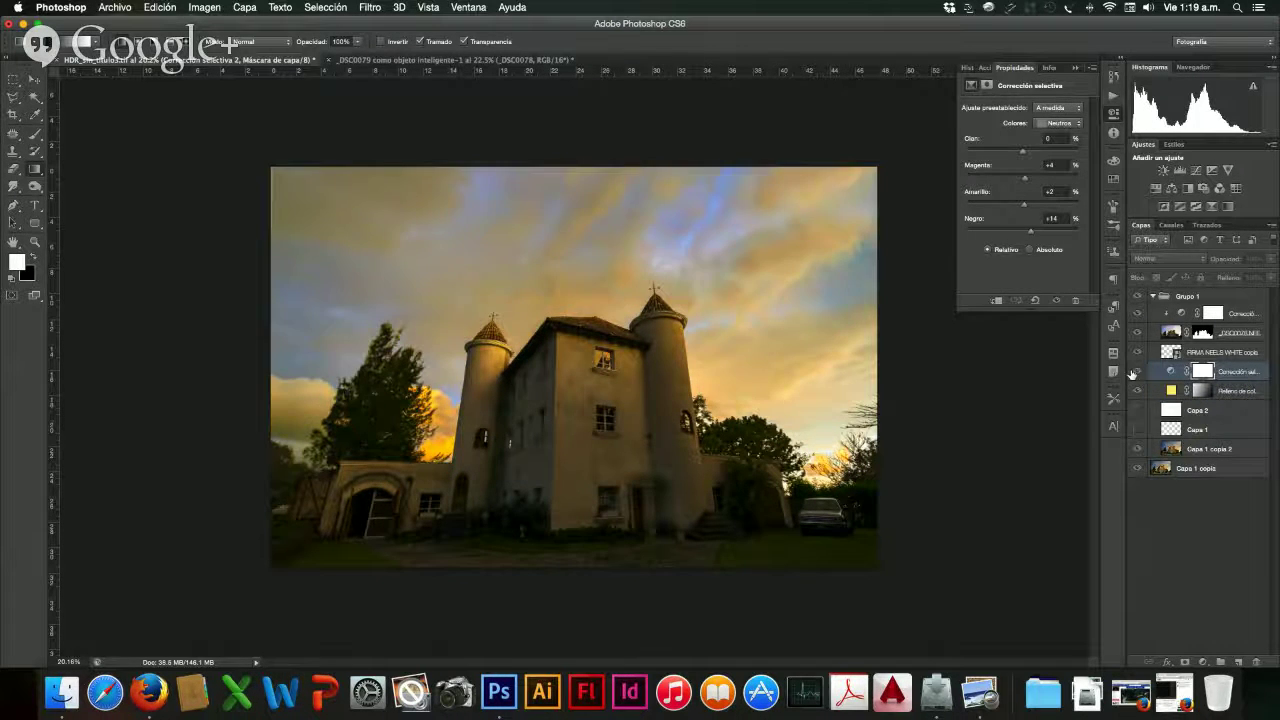
click(1132, 372)
click(1132, 390)
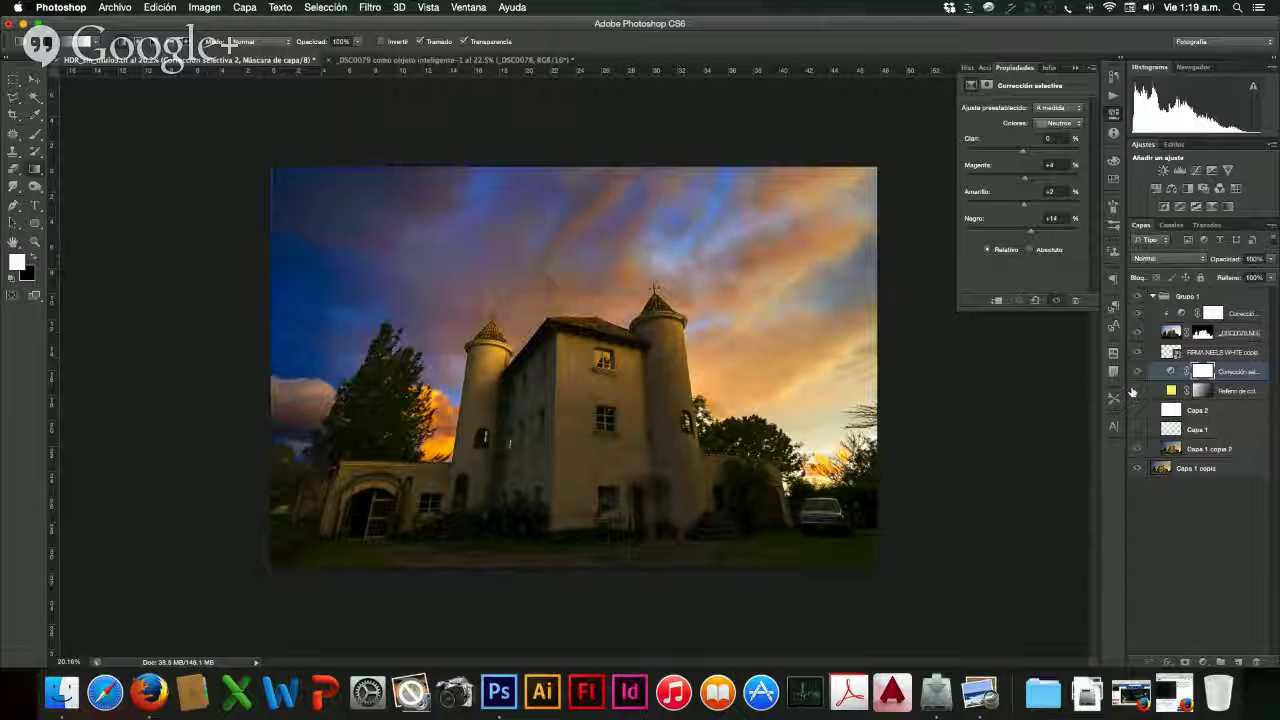
click(1132, 390)
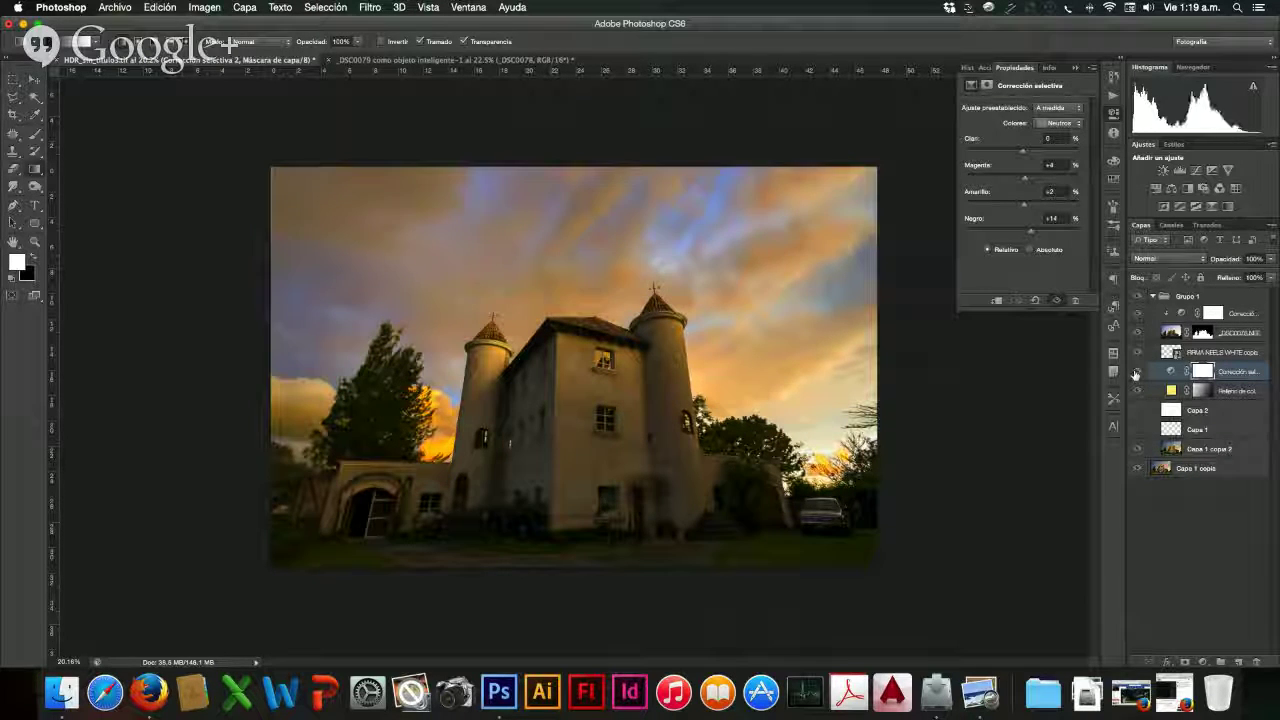
click(1135, 373)
click(1135, 373)
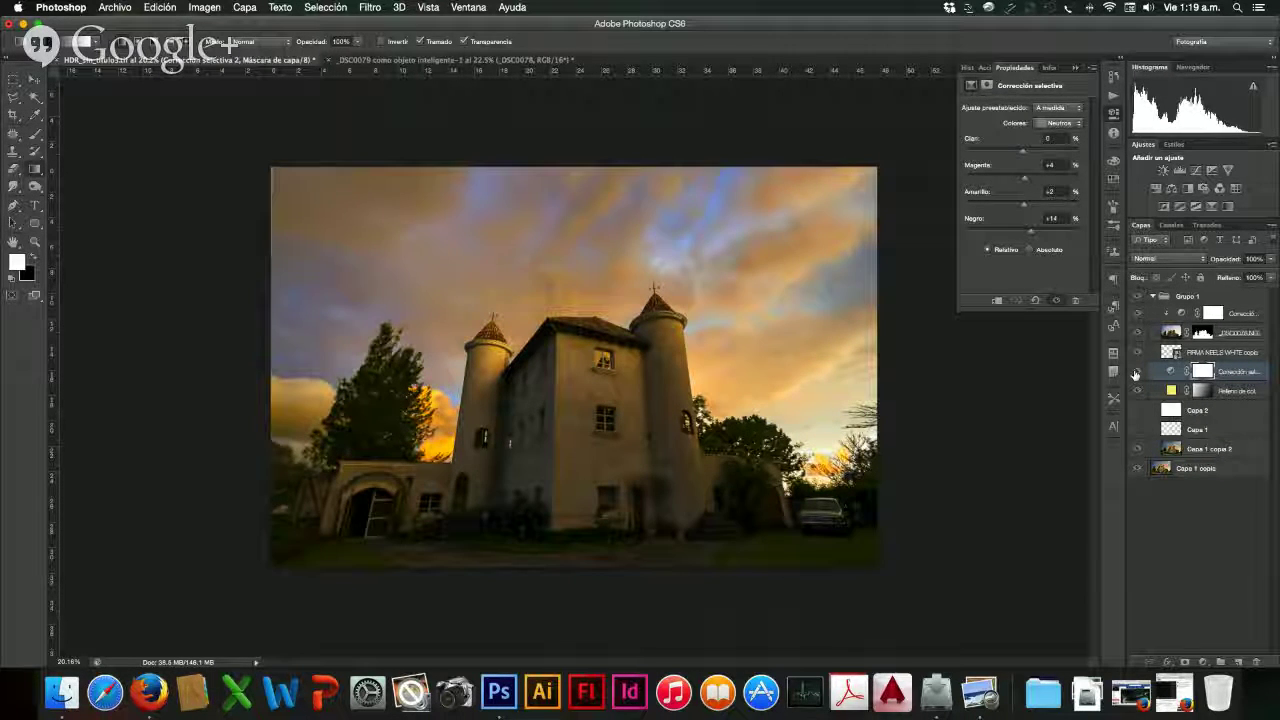
click(1135, 373)
click(1135, 373)
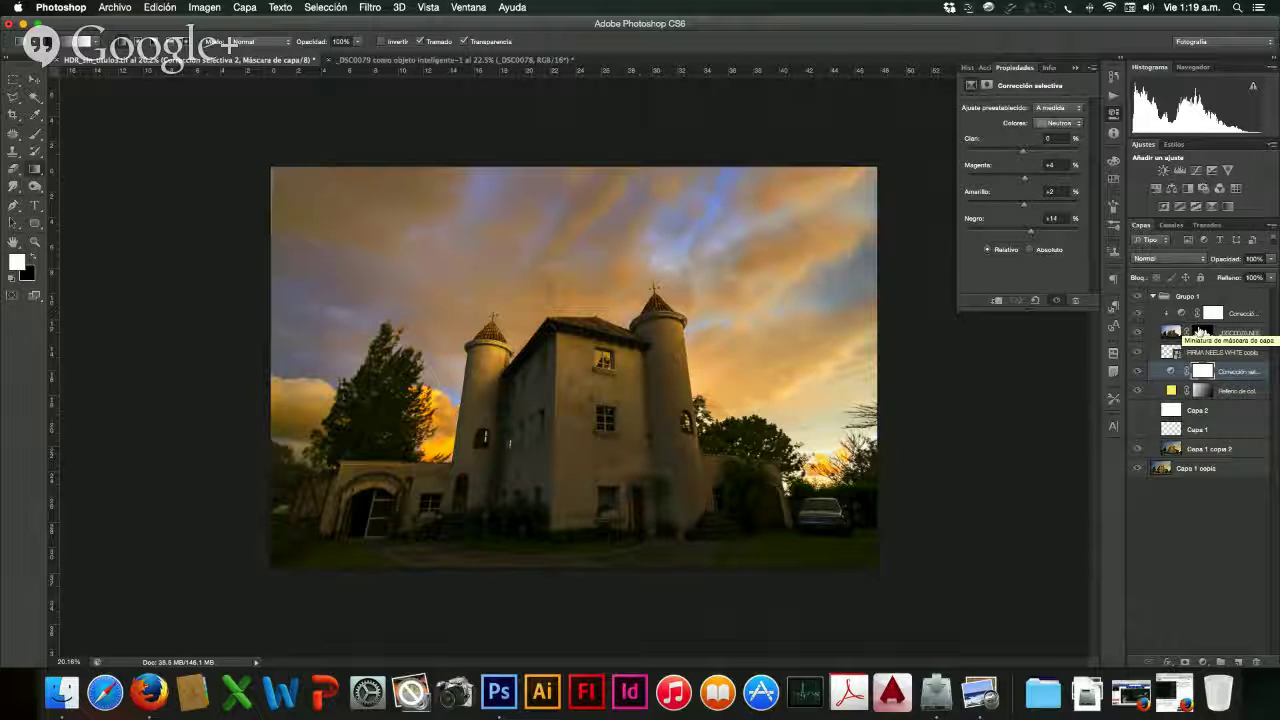
click(1138, 372)
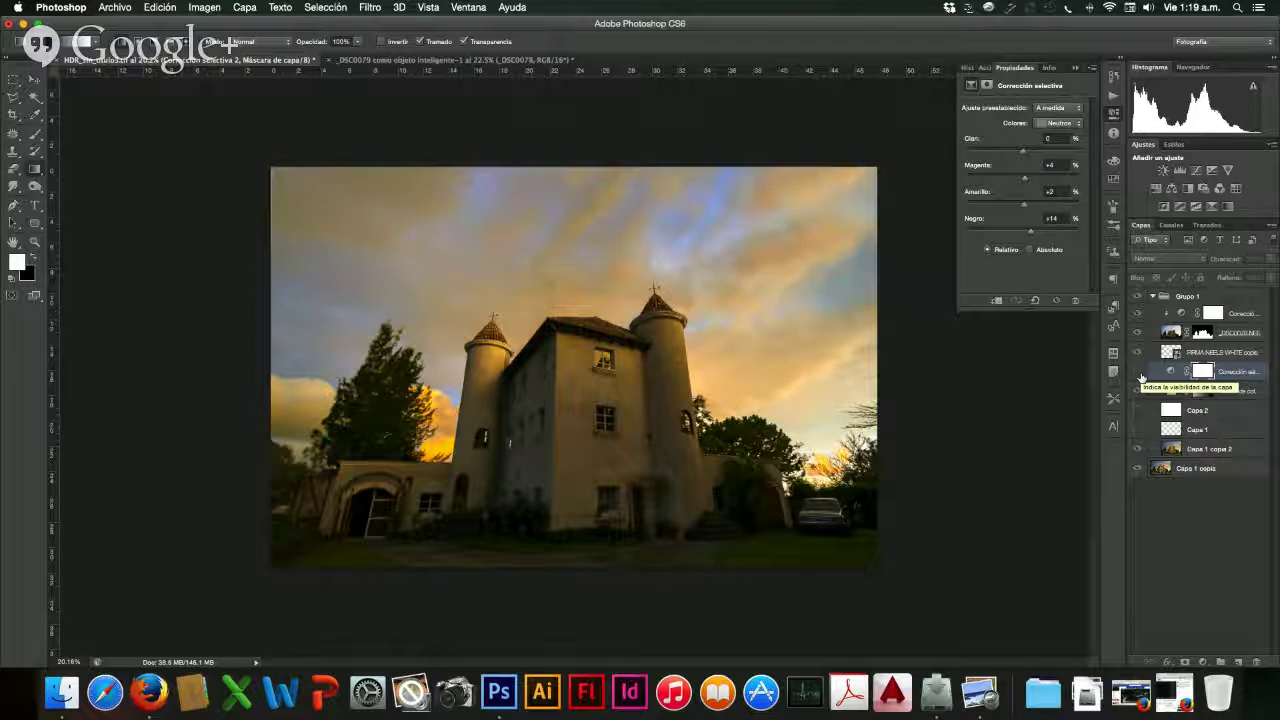
click(1139, 373)
click(1138, 372)
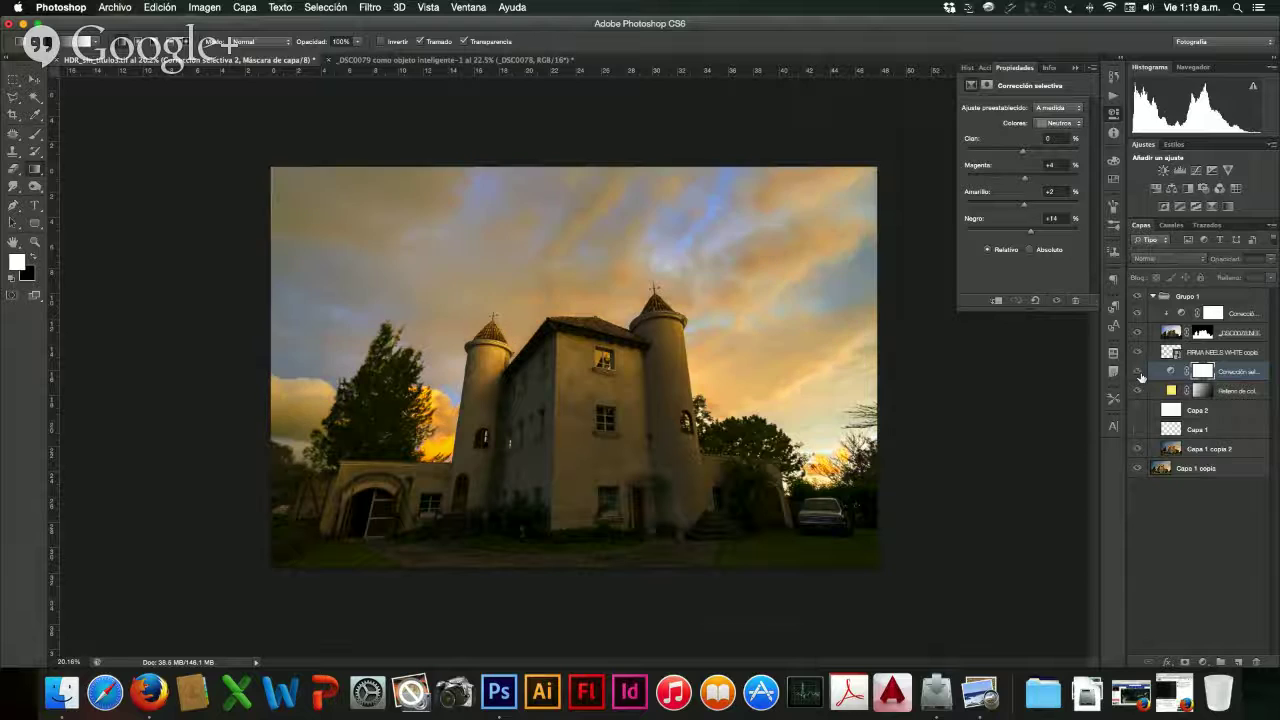
click(1138, 372)
click(1138, 372)
click(1139, 373)
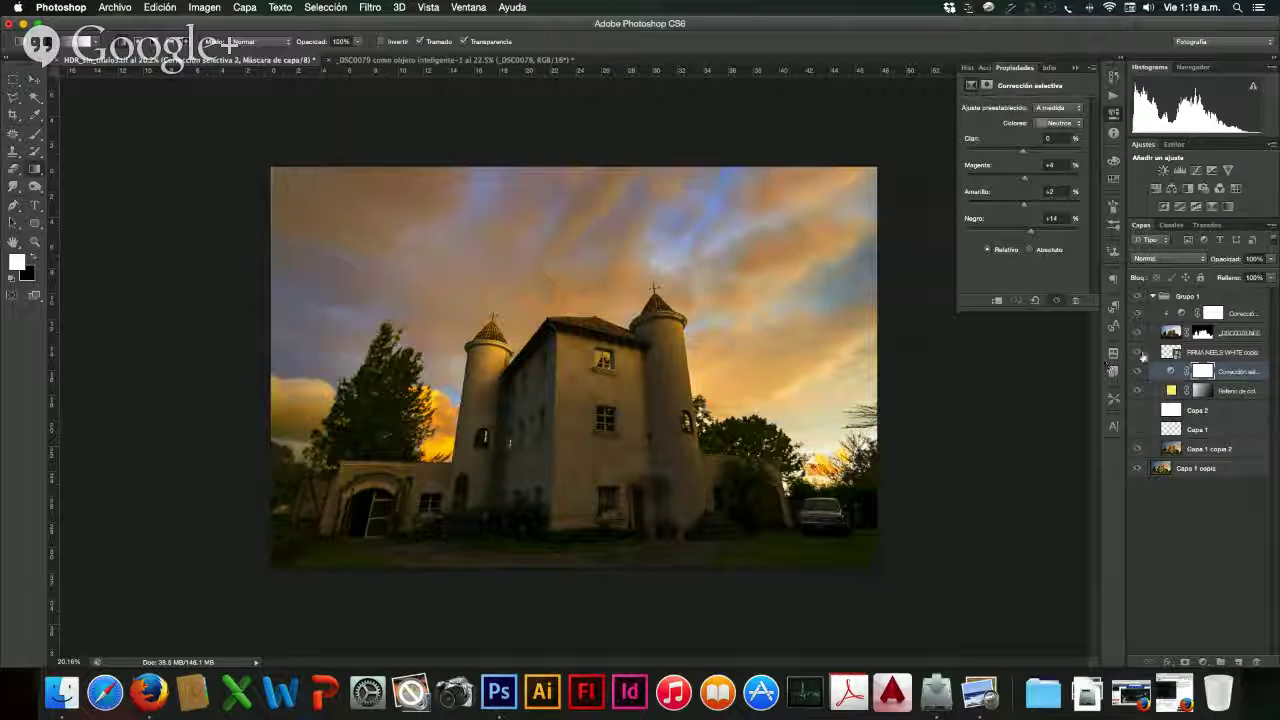
- Toggle the masked castle exposure layer off and on several times to compare the building and foreground, leaving it shown
click(1150, 334)
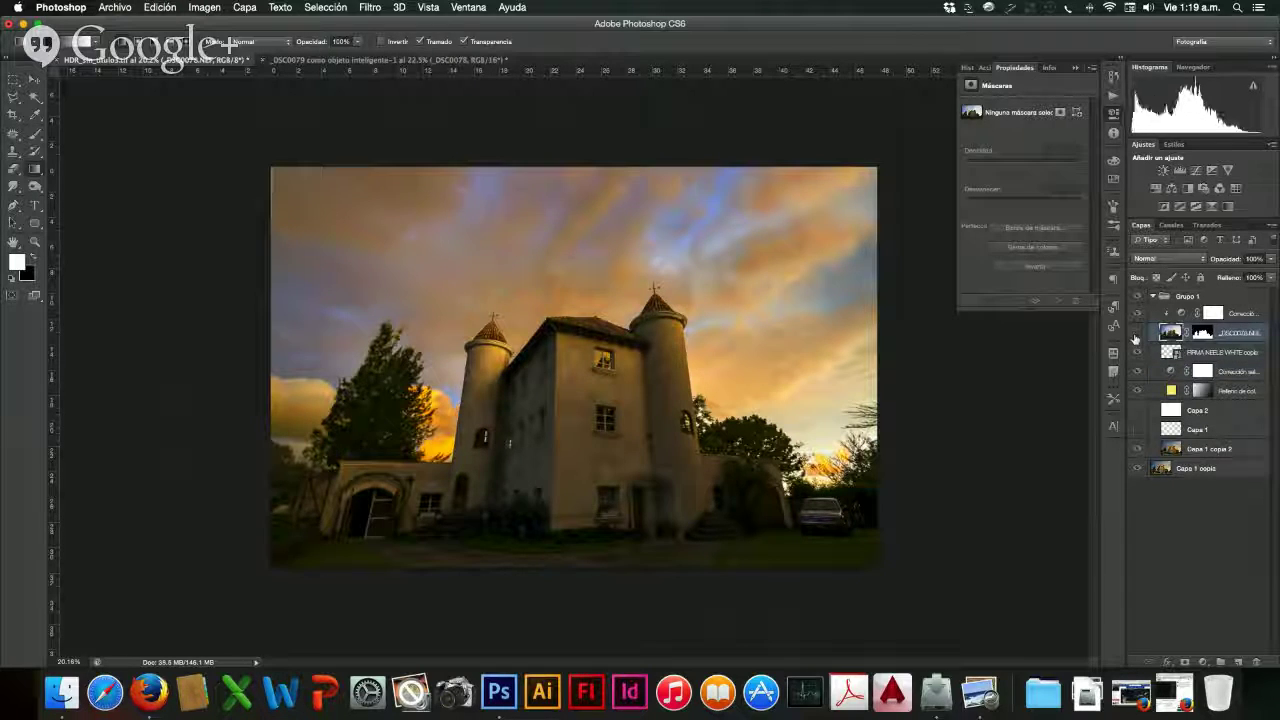
click(1137, 333)
click(1136, 334)
click(1136, 334)
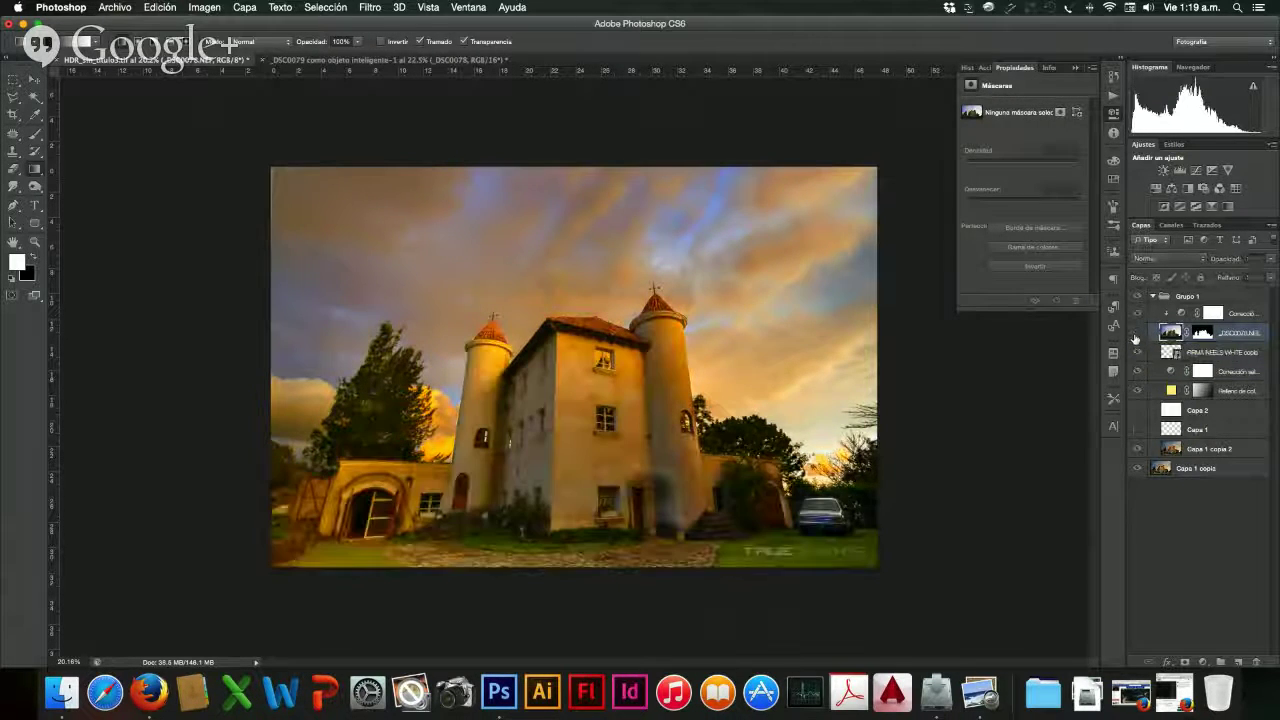
click(1135, 336)
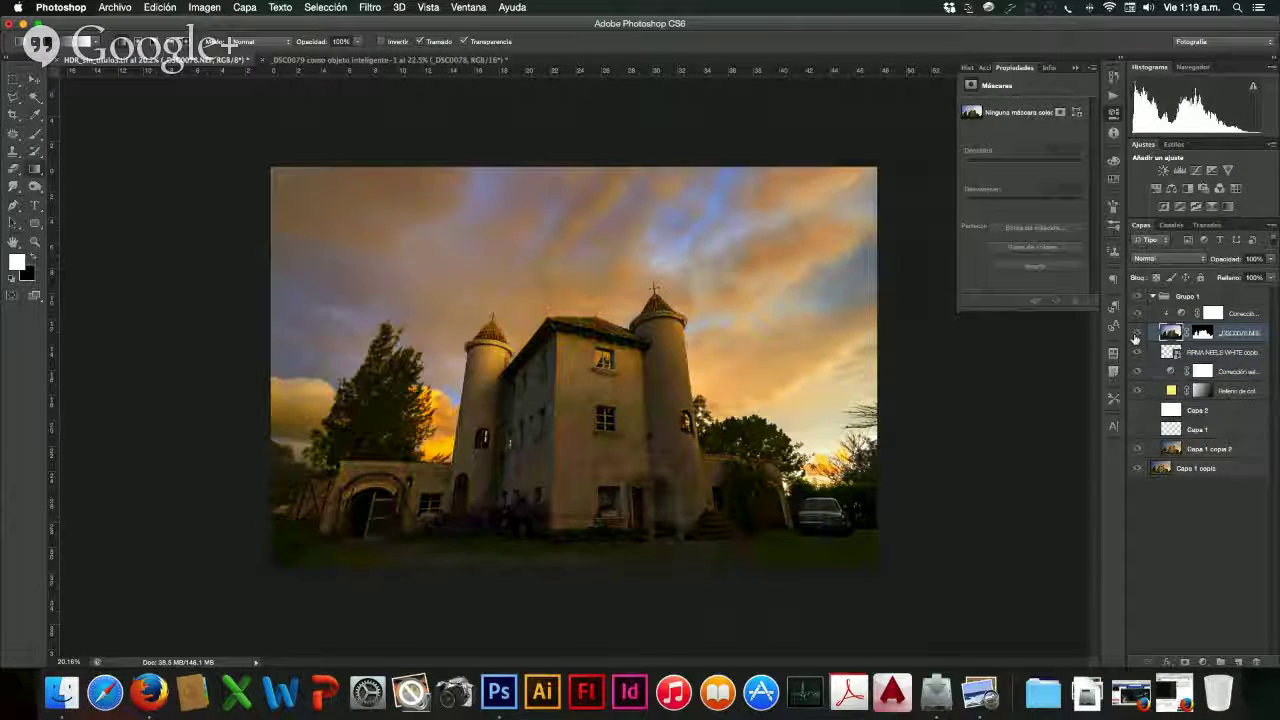
click(1135, 336)
click(1135, 336)
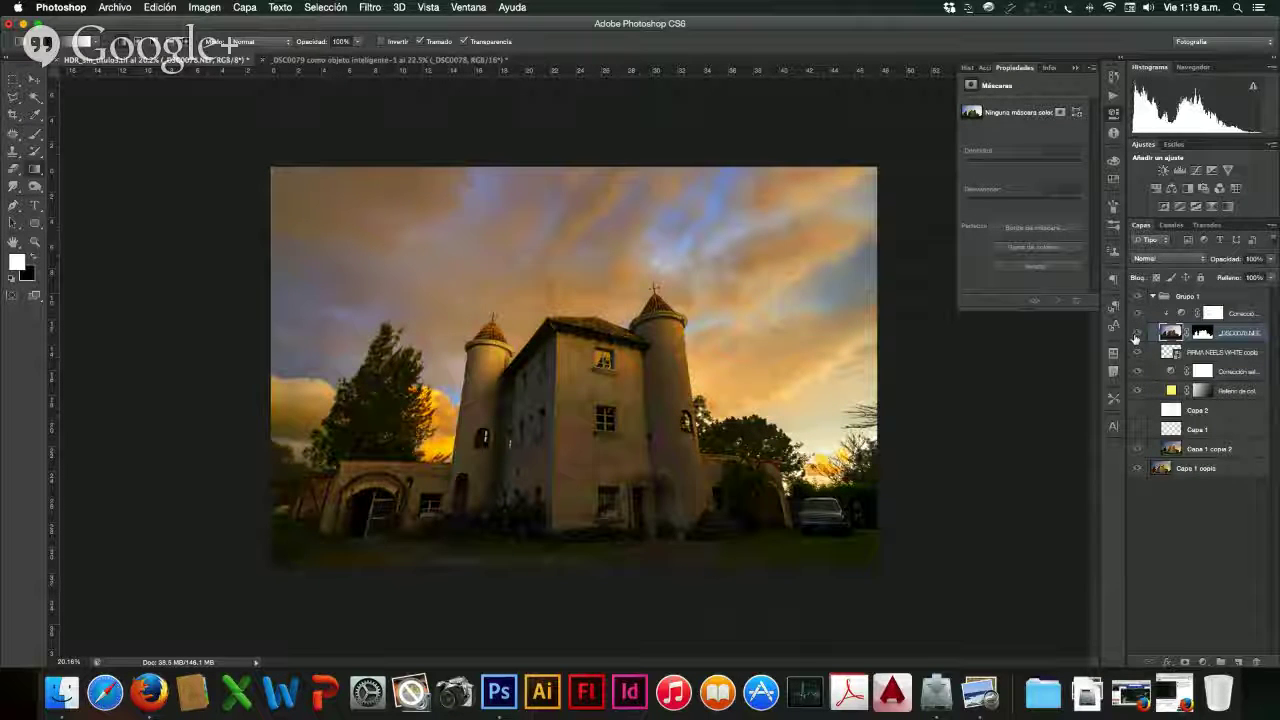
- Try several black-to-white gradients of different lengths and angles on the yellow fill layer's mask, fading the tint from right to left
click(1250, 391)
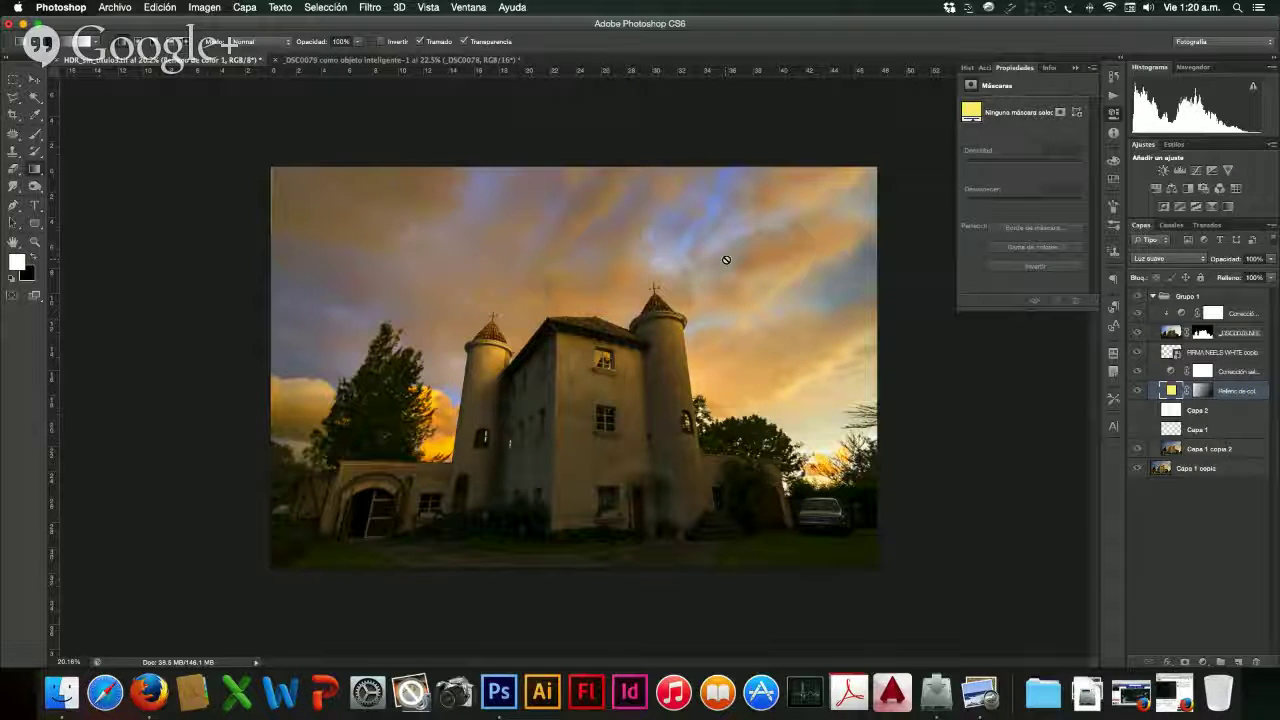
click(1193, 392)
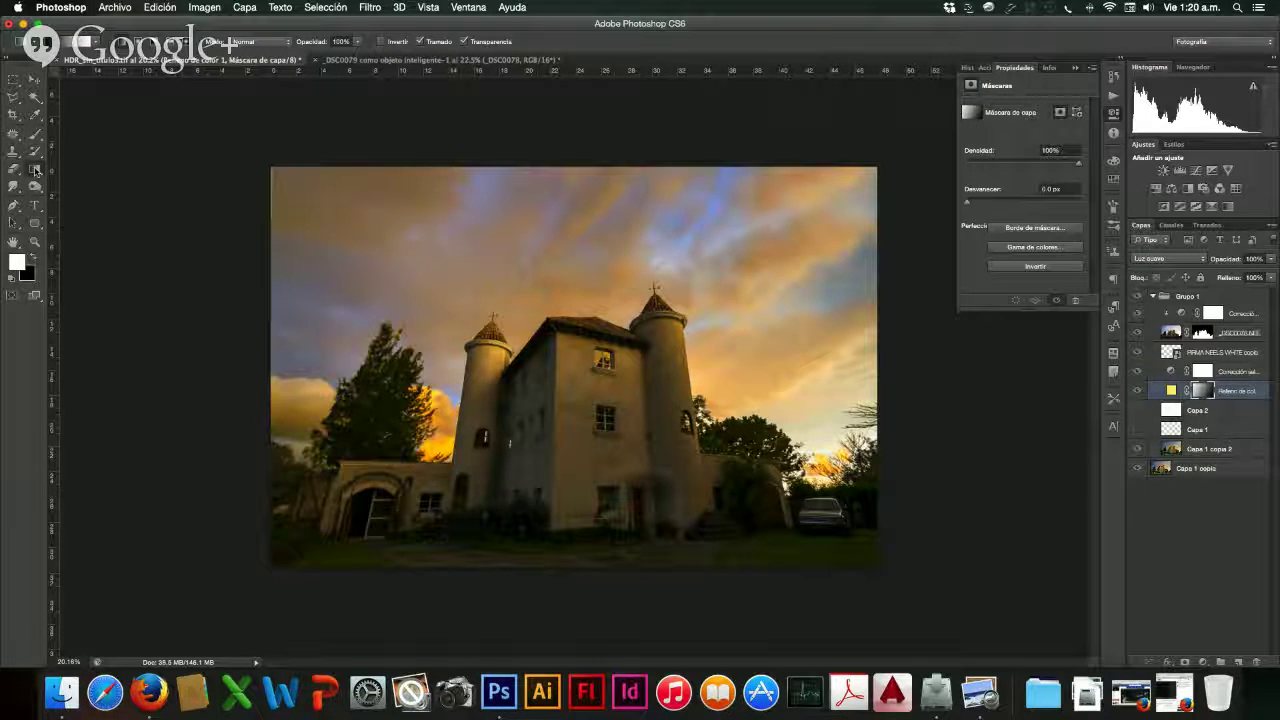
click(35, 170)
drag(848, 378, 694, 405)
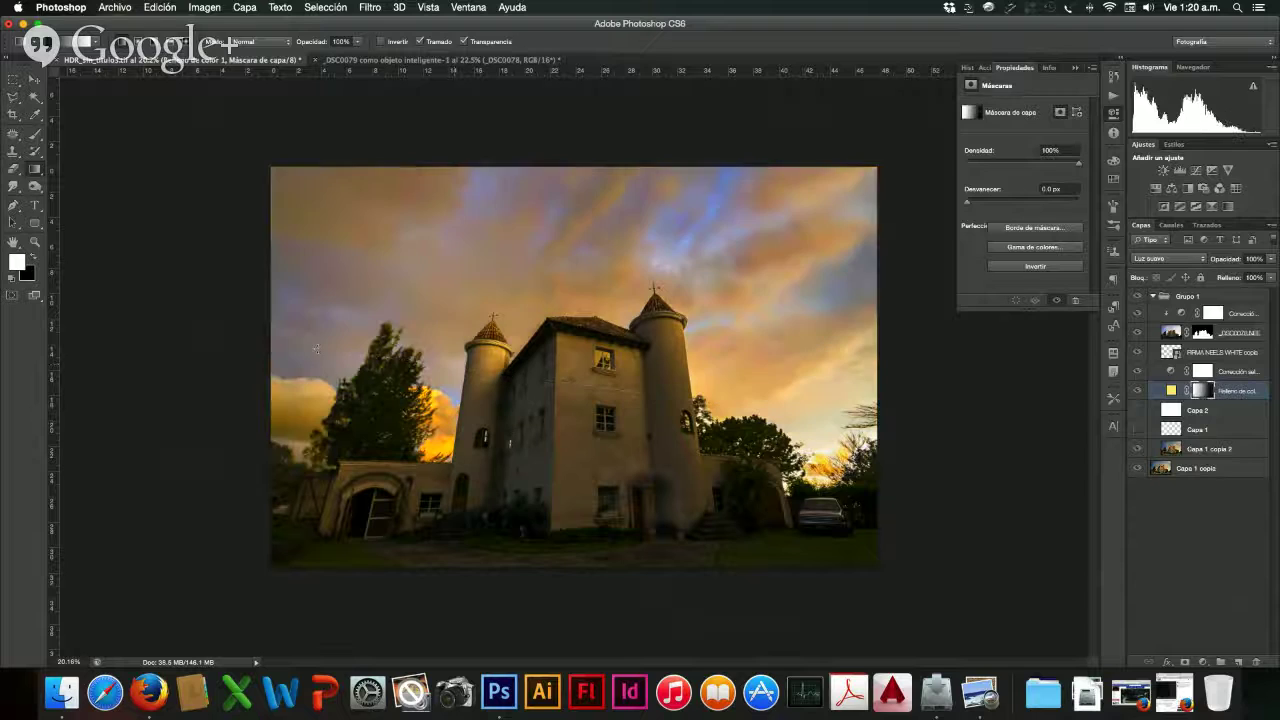
drag(920, 338, 114, 443)
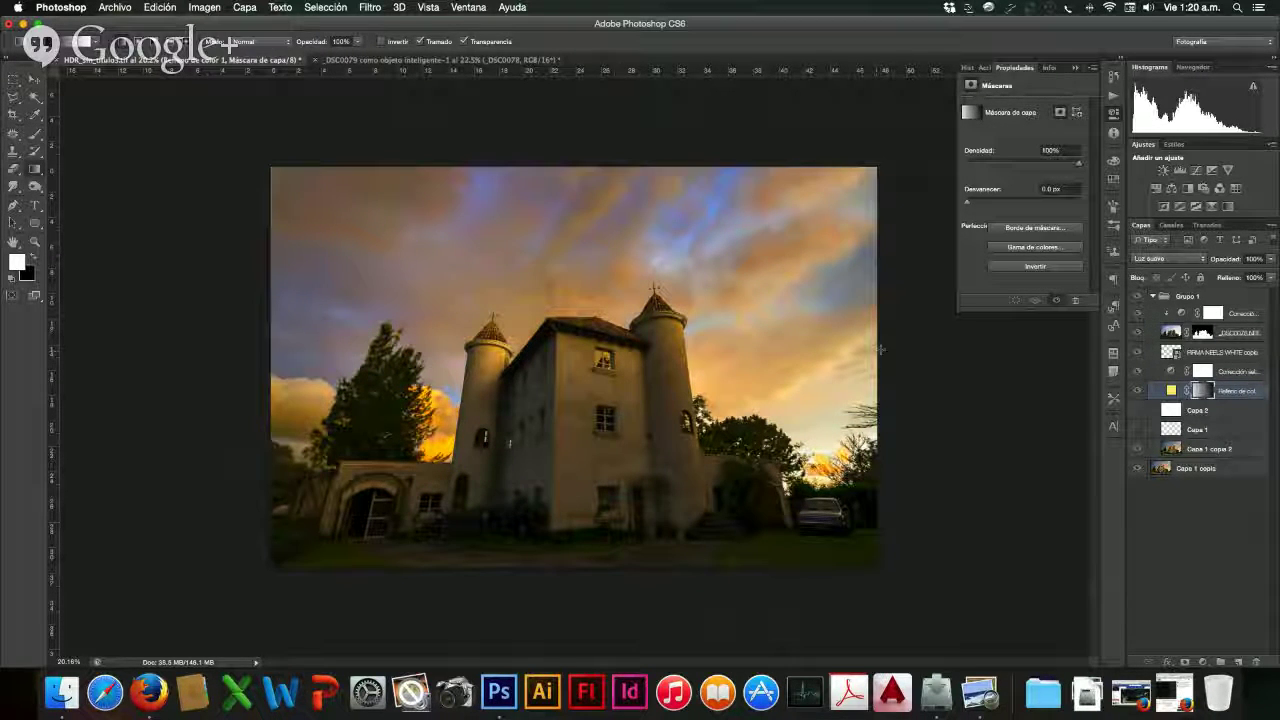
drag(881, 348, 315, 440)
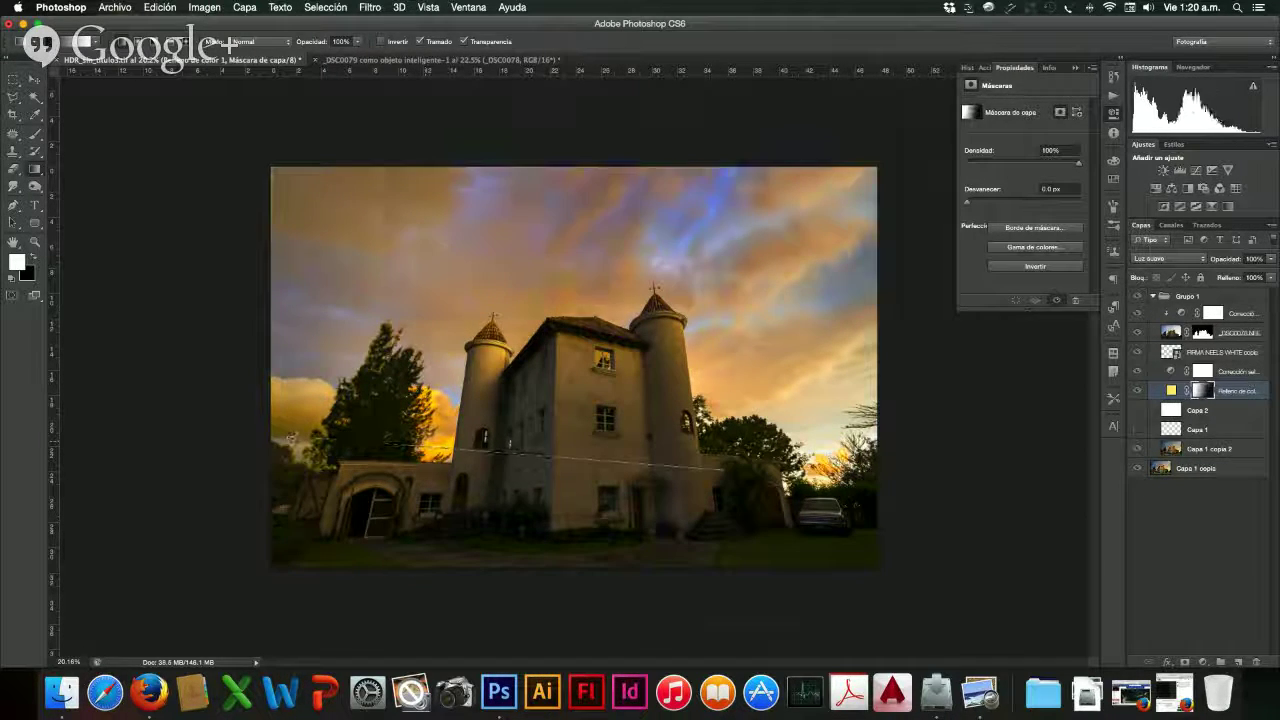
drag(559, 252, 229, 416)
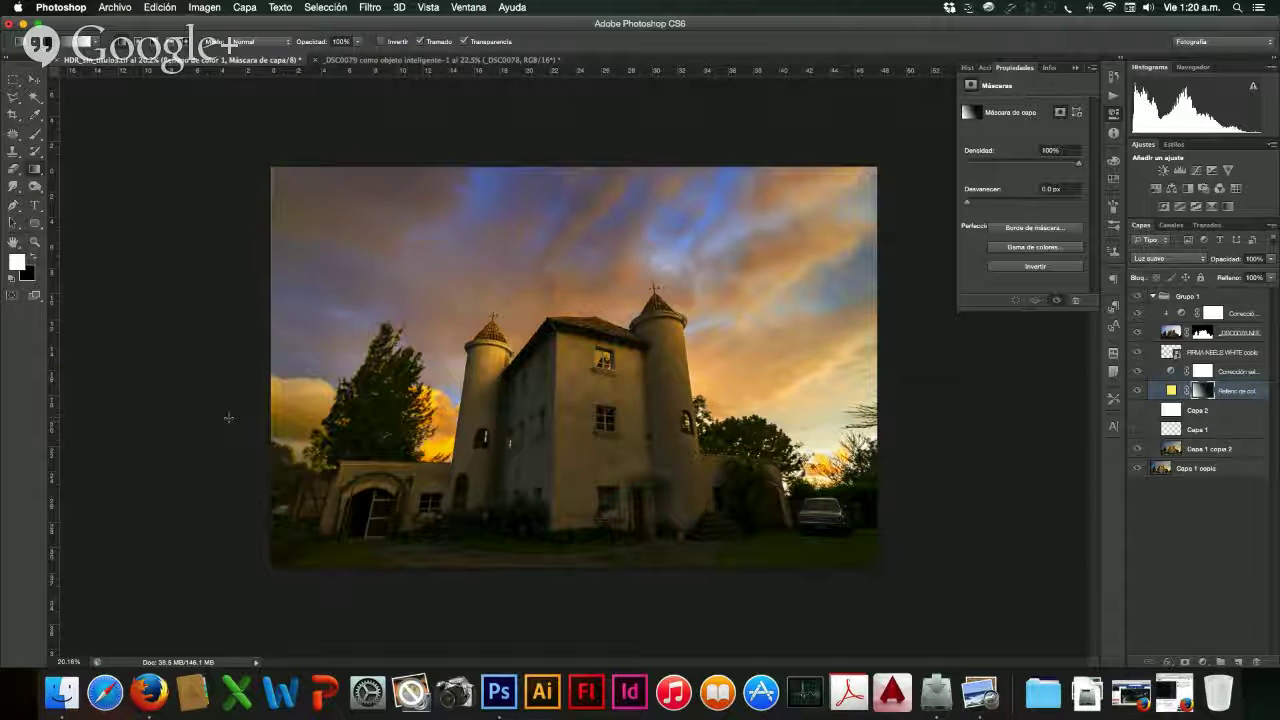
drag(740, 495, 468, 403)
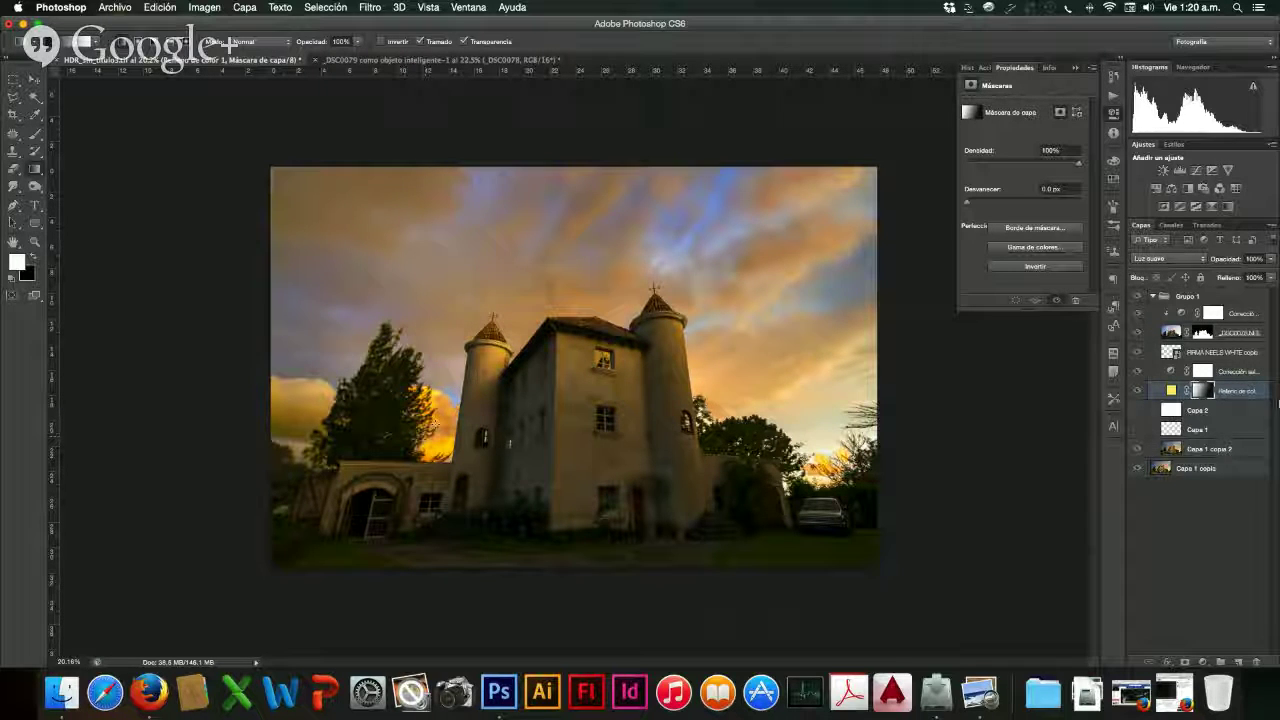
- Change the fill layer's colour from yellow to white, hex ffffff
click(1171, 390)
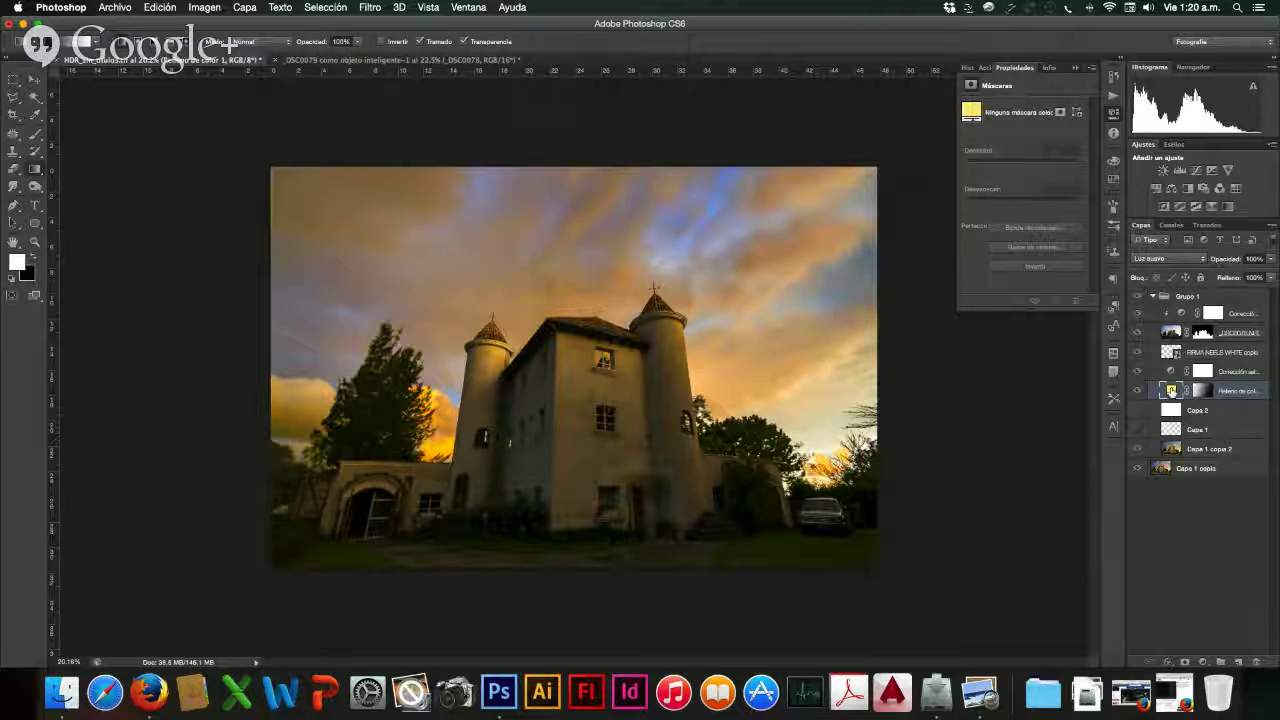
double_click(1171, 390)
click(449, 376)
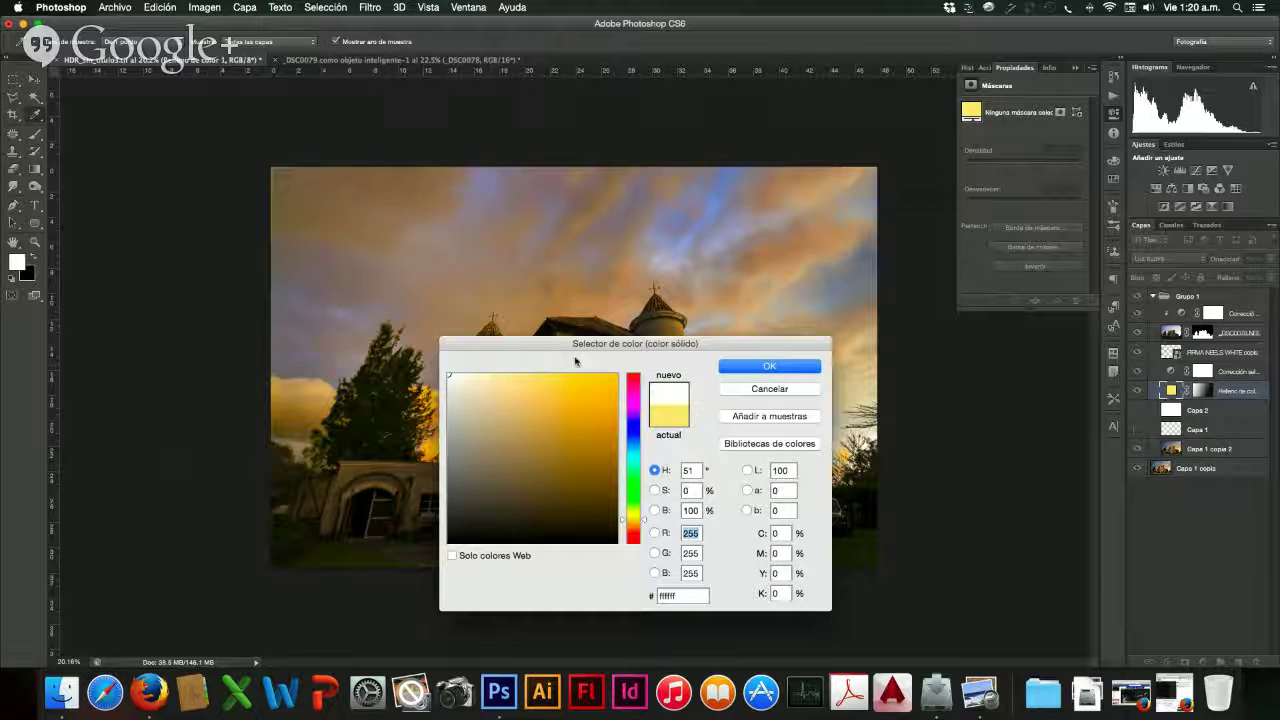
click(785, 366)
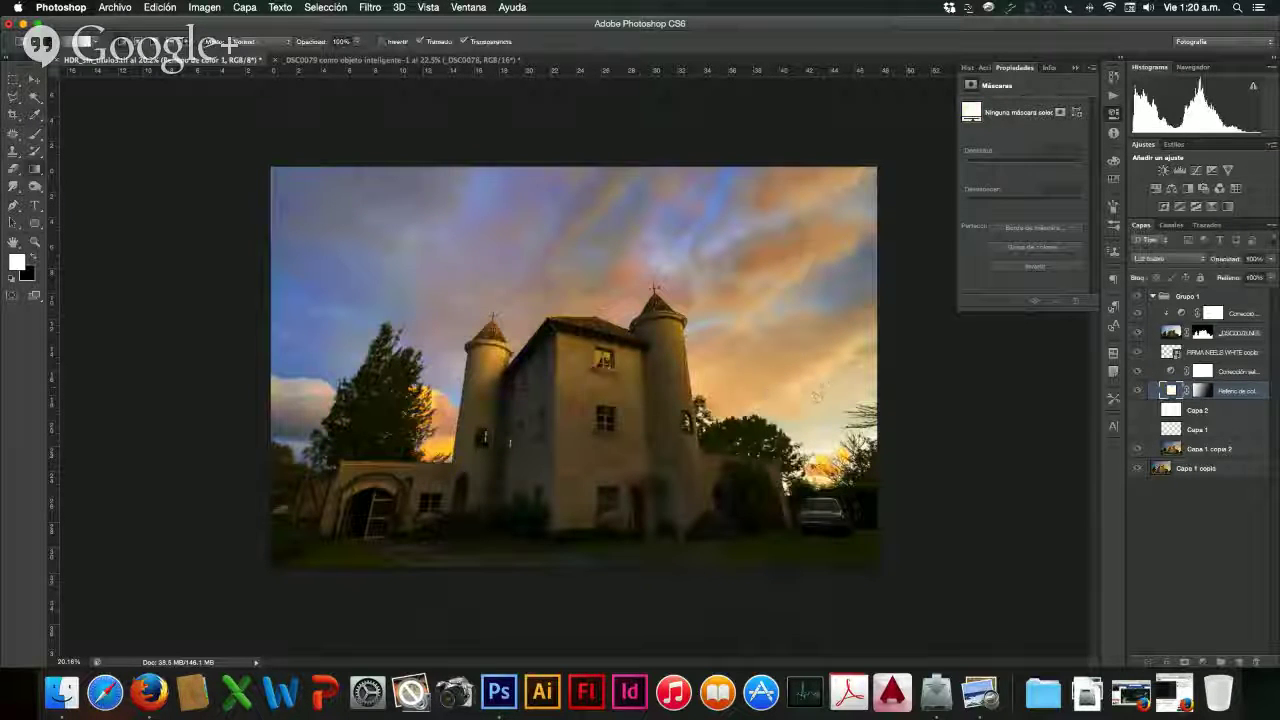
- Redraw the white fill layer's mask gradient until it fades diagonally from black near the castle's door to white above the left tower
click(1203, 390)
drag(868, 395, 400, 390)
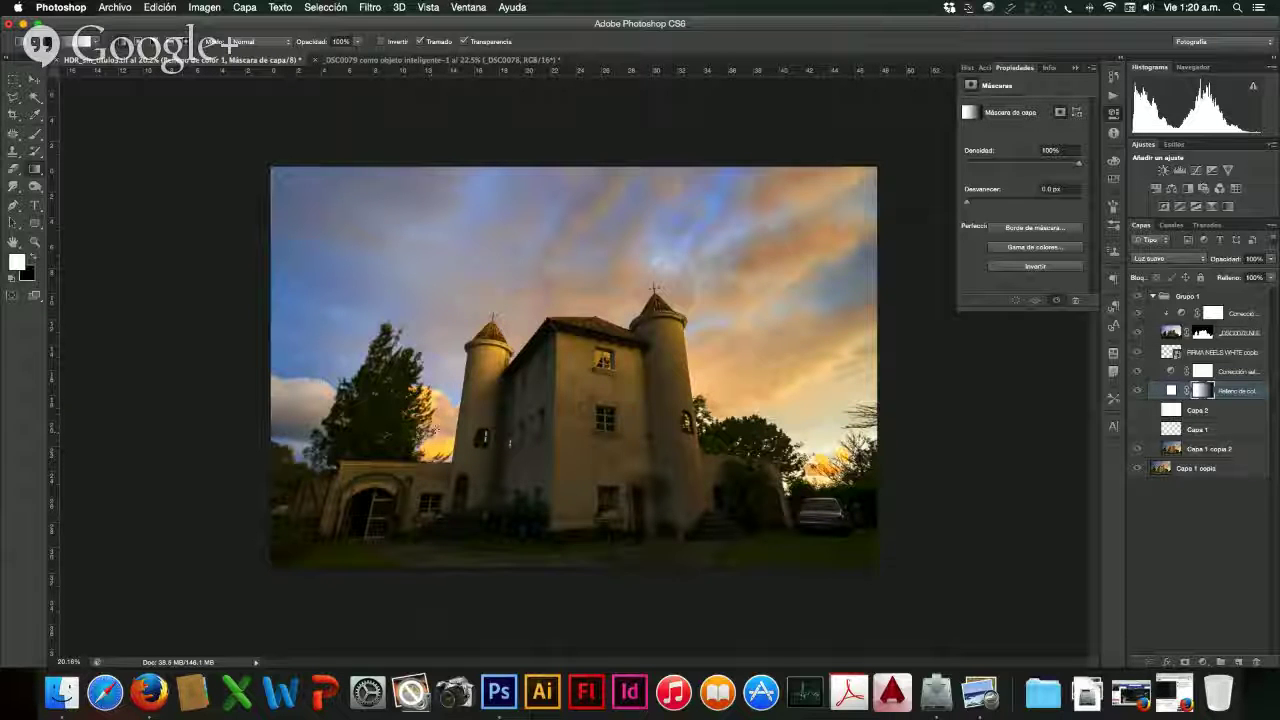
key(super+i)
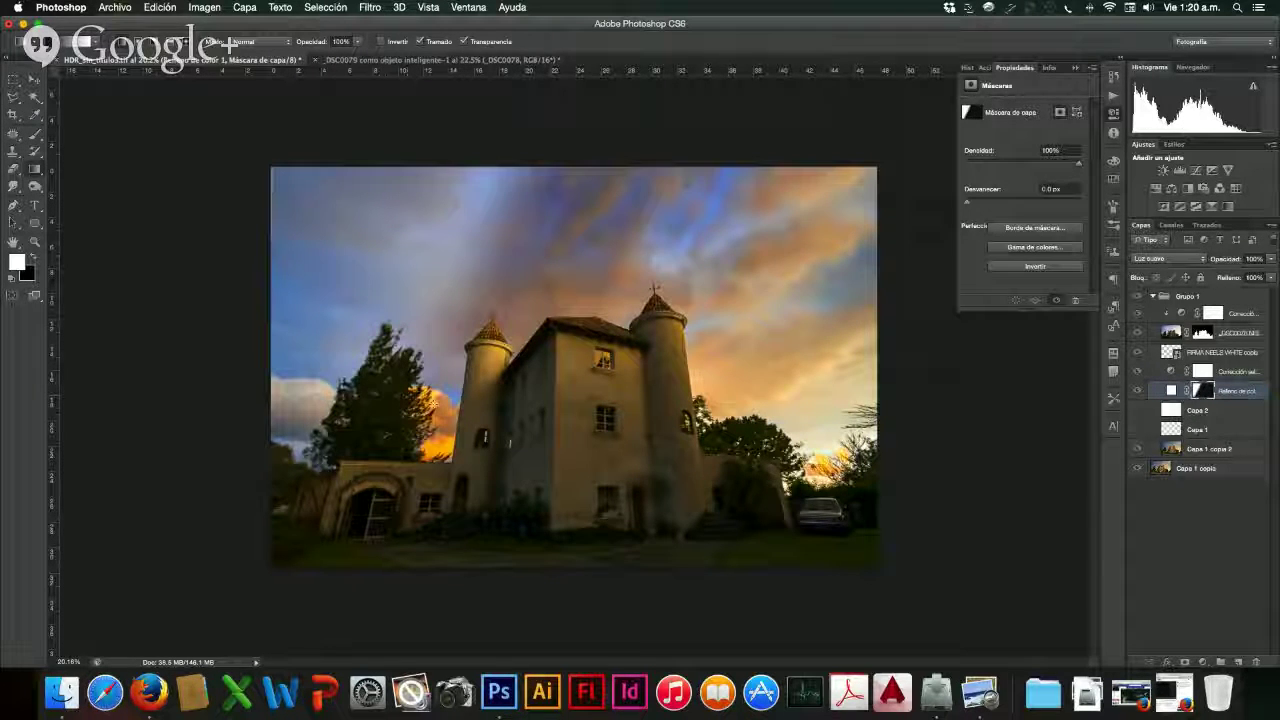
drag(428, 440, 389, 420)
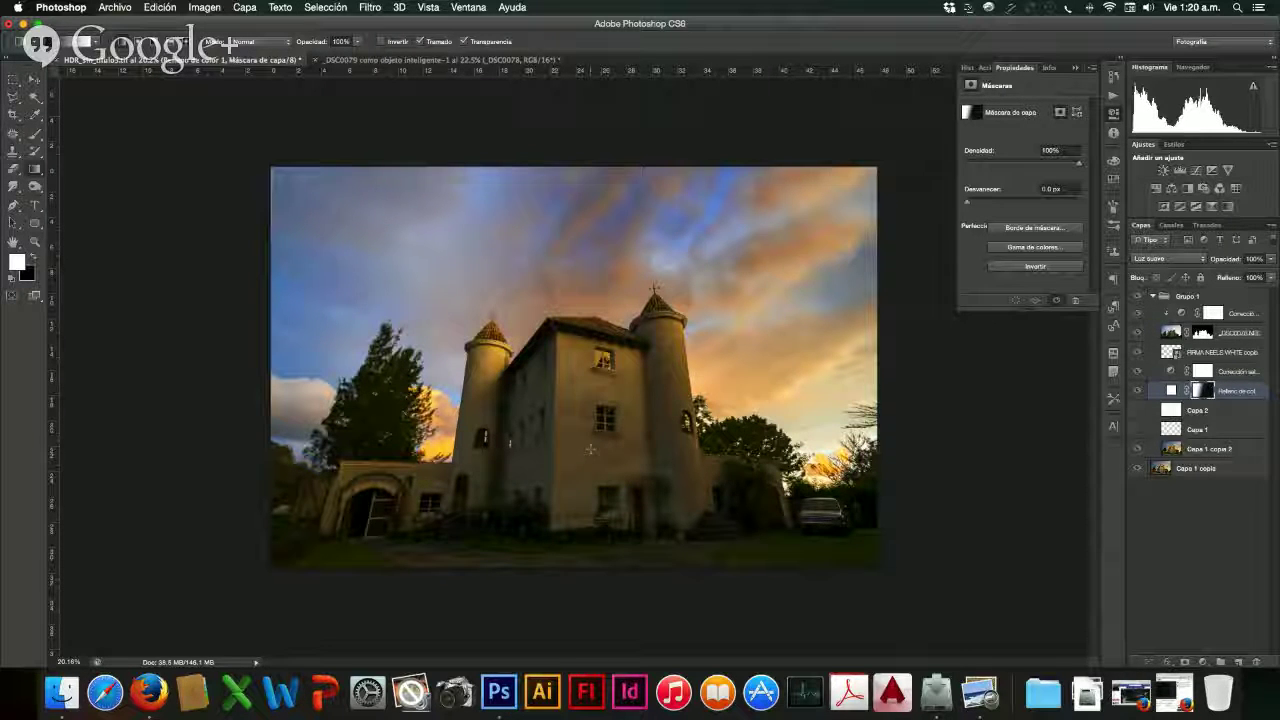
drag(440, 432, 398, 420)
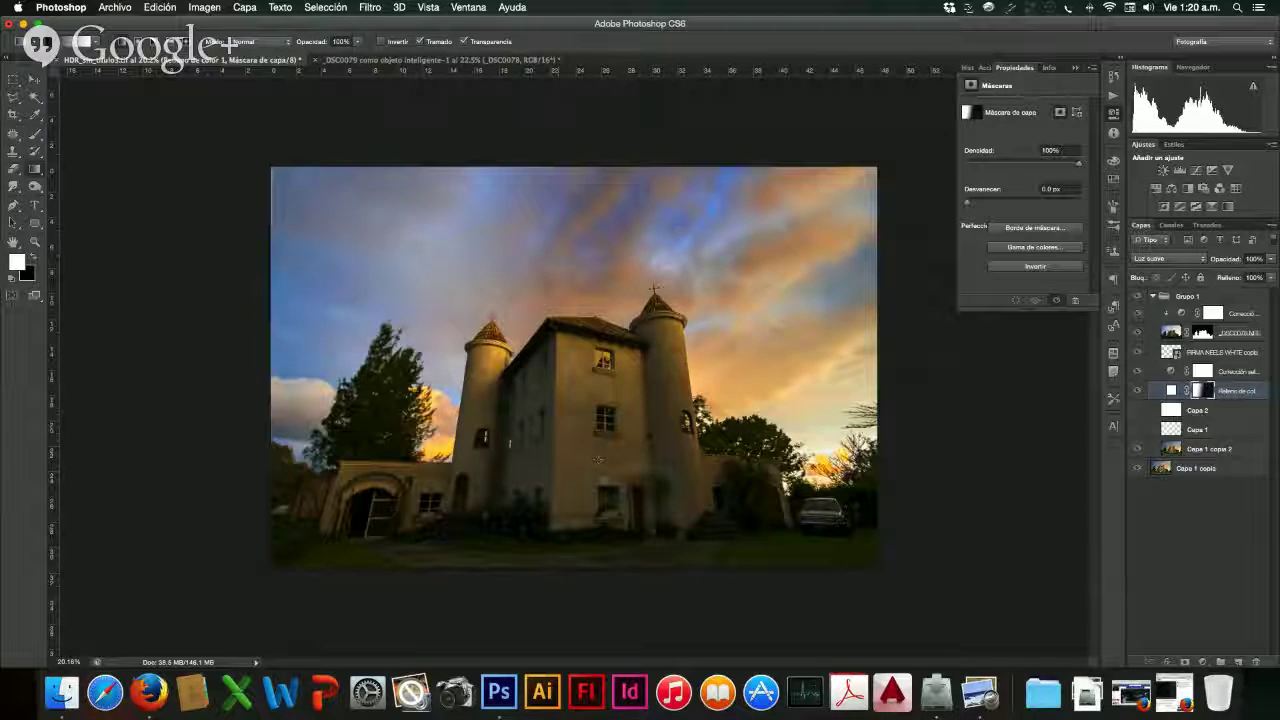
drag(598, 460, 425, 395)
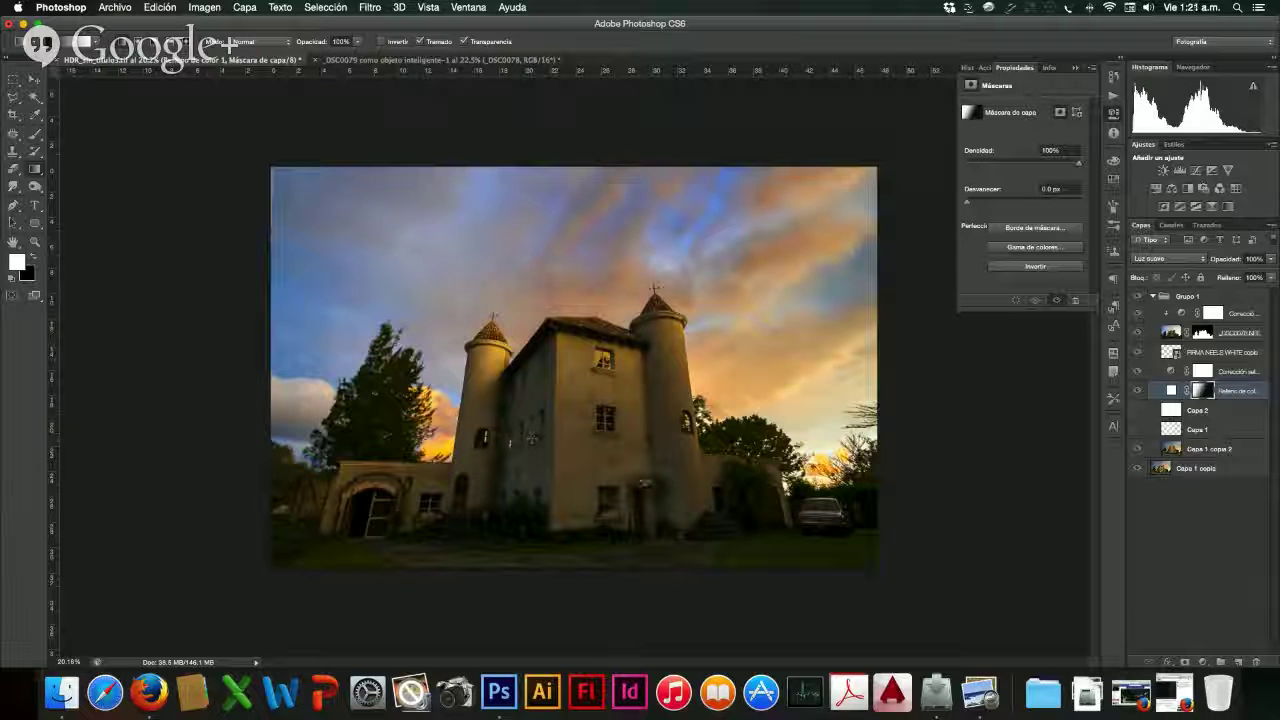
drag(640, 485, 400, 308)
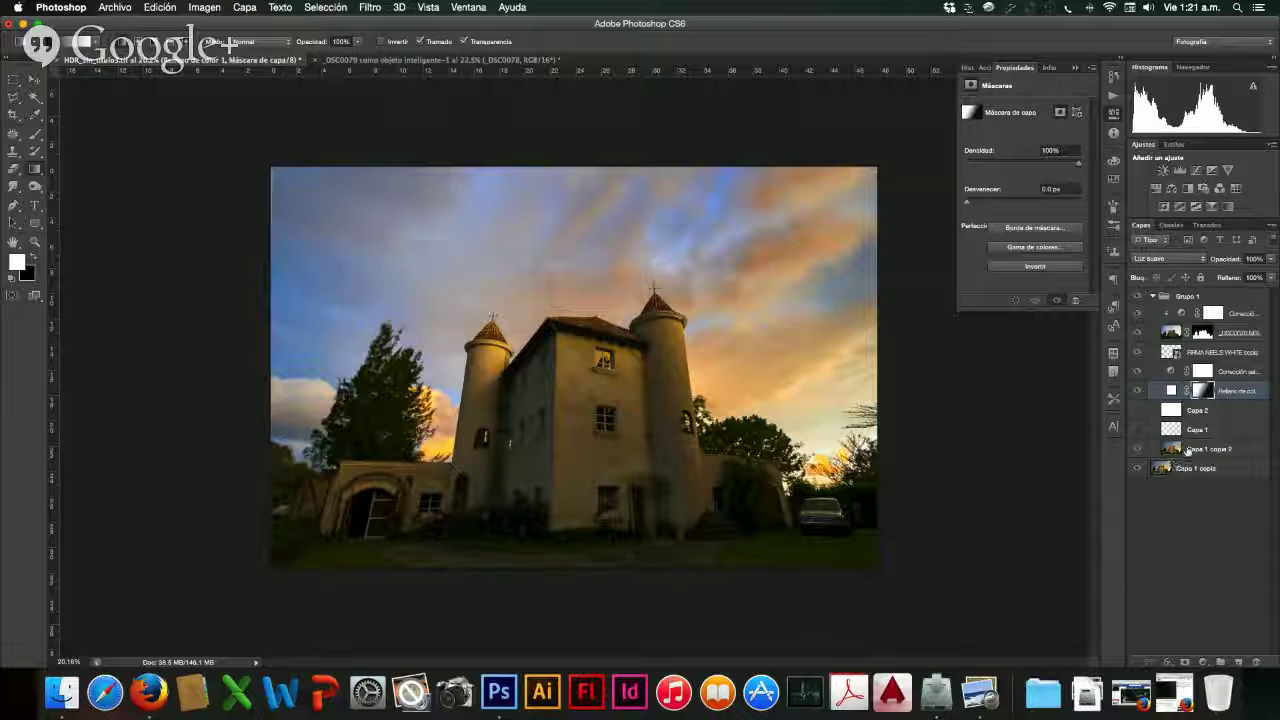
- Add a Vibrance adjustment layer directly above Capa 1 copia 2 and set its vibrance to -51
click(1205, 449)
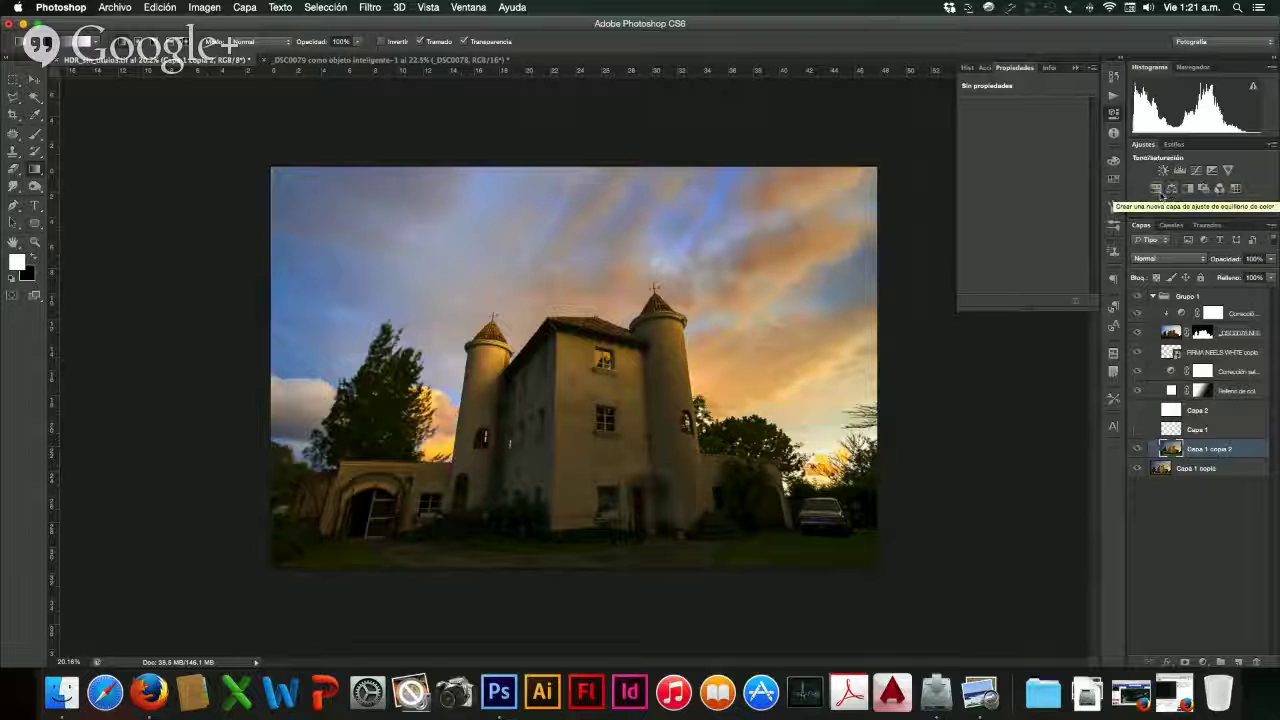
click(1228, 171)
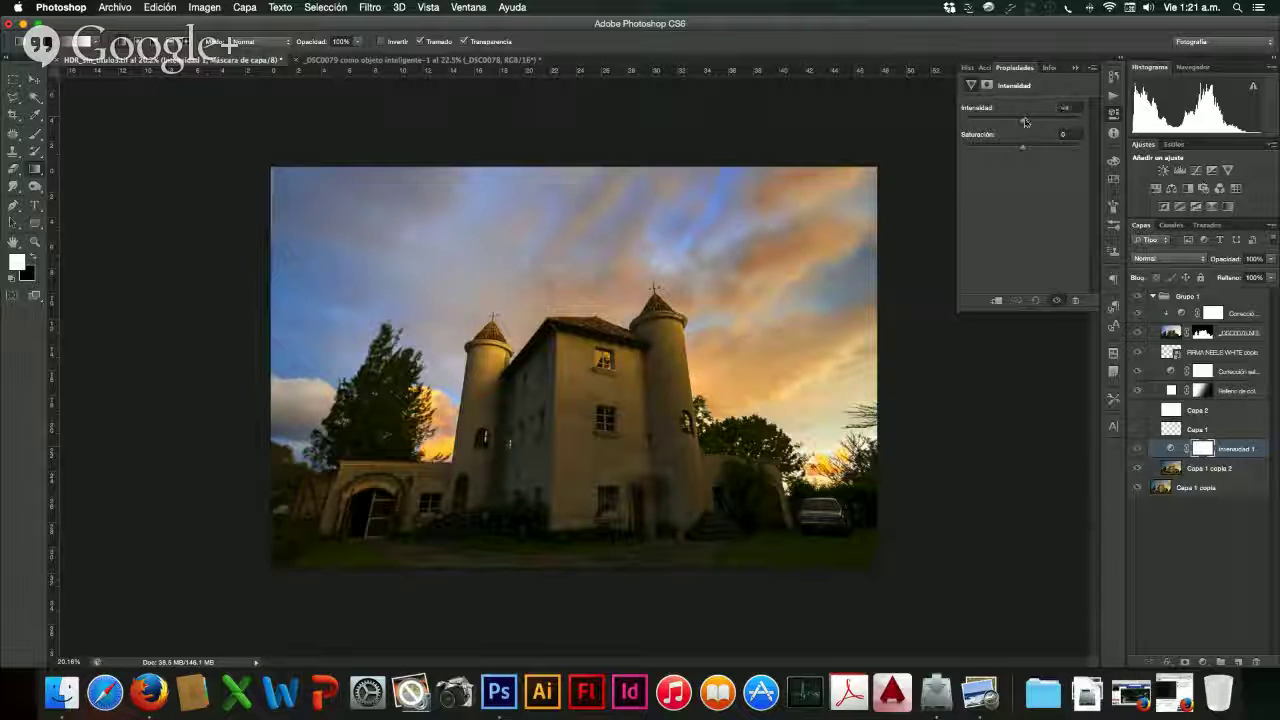
drag(1025, 121, 994, 123)
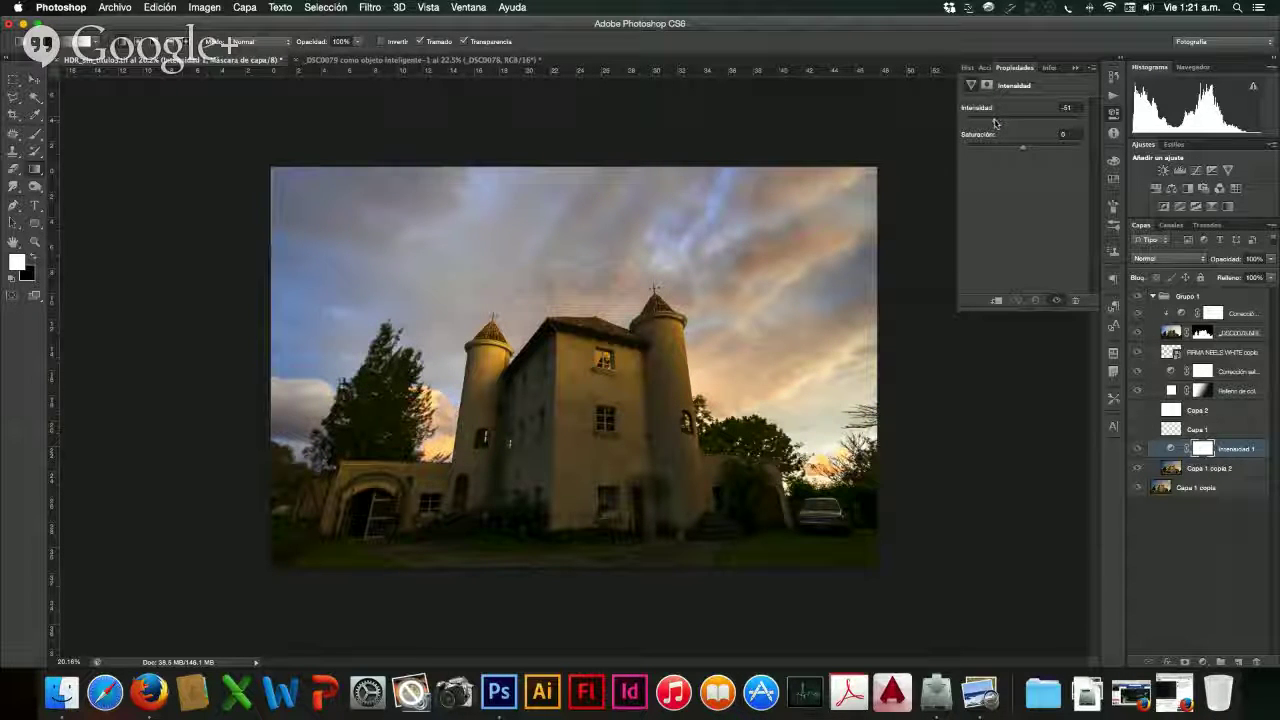
- Fill the Vibrance layer's mask entirely with black using the Paint Bucket
click(986, 85)
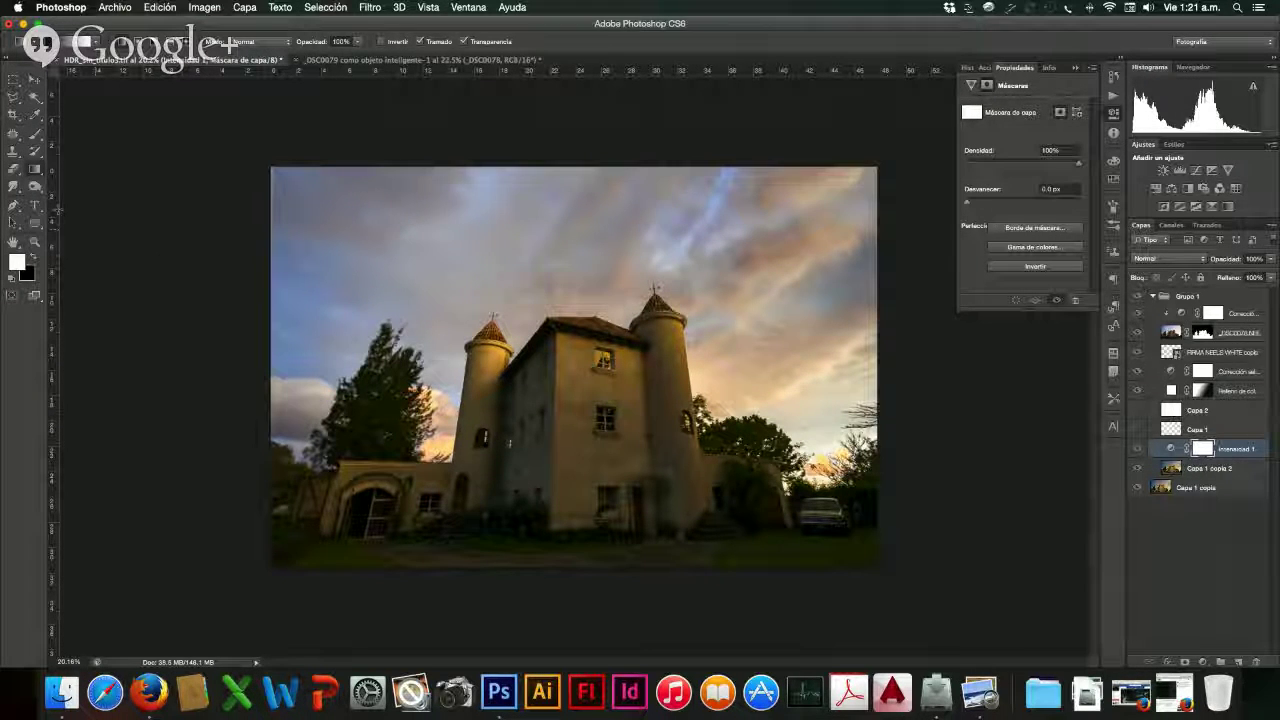
click(35, 133)
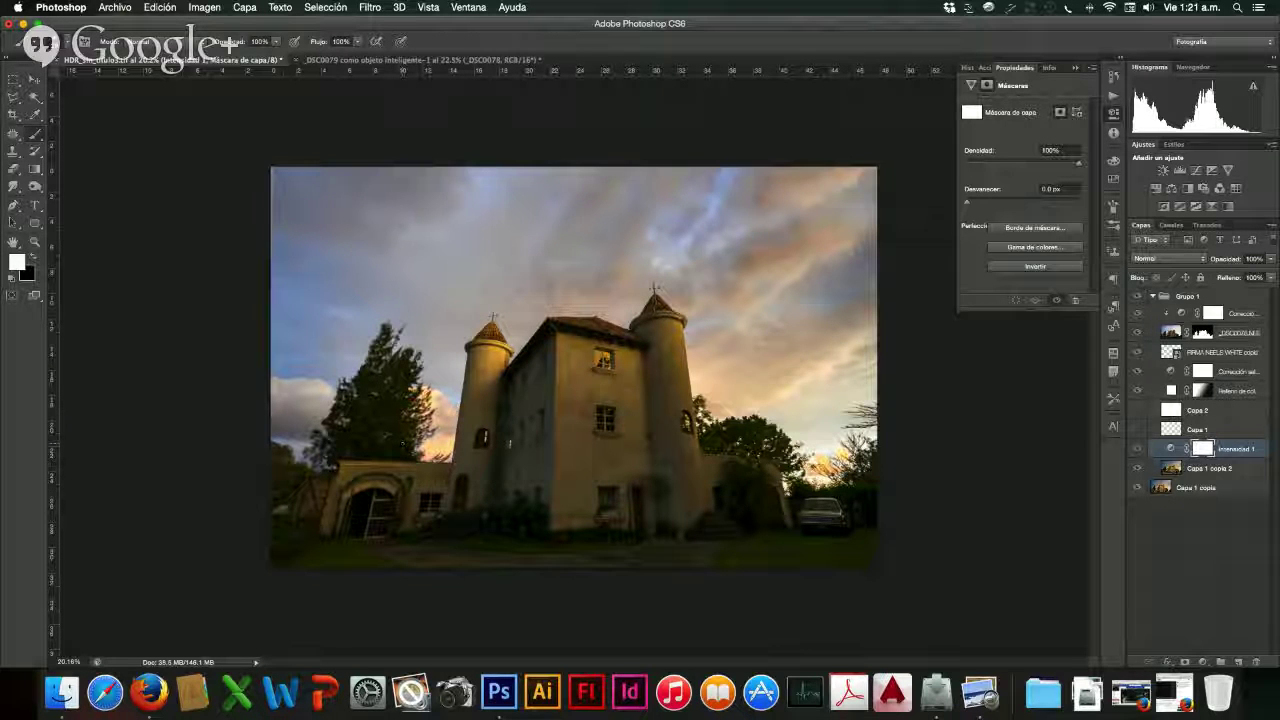
click(33, 257)
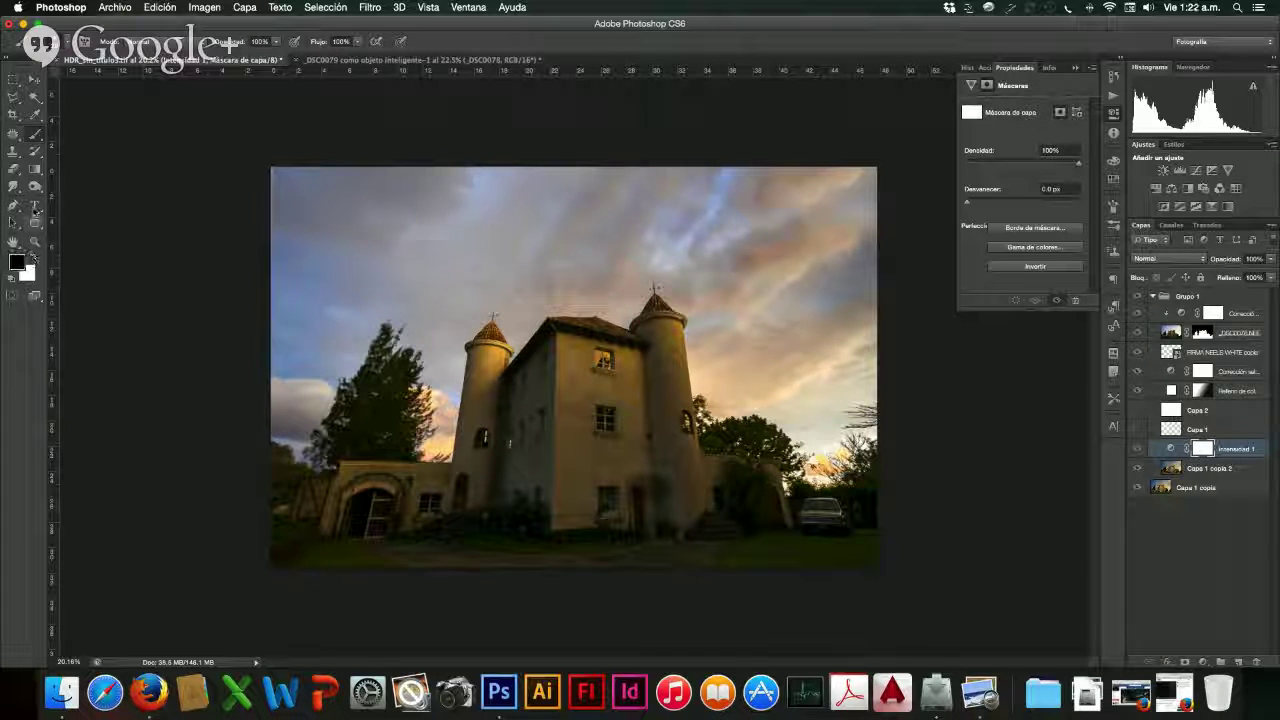
click(35, 186)
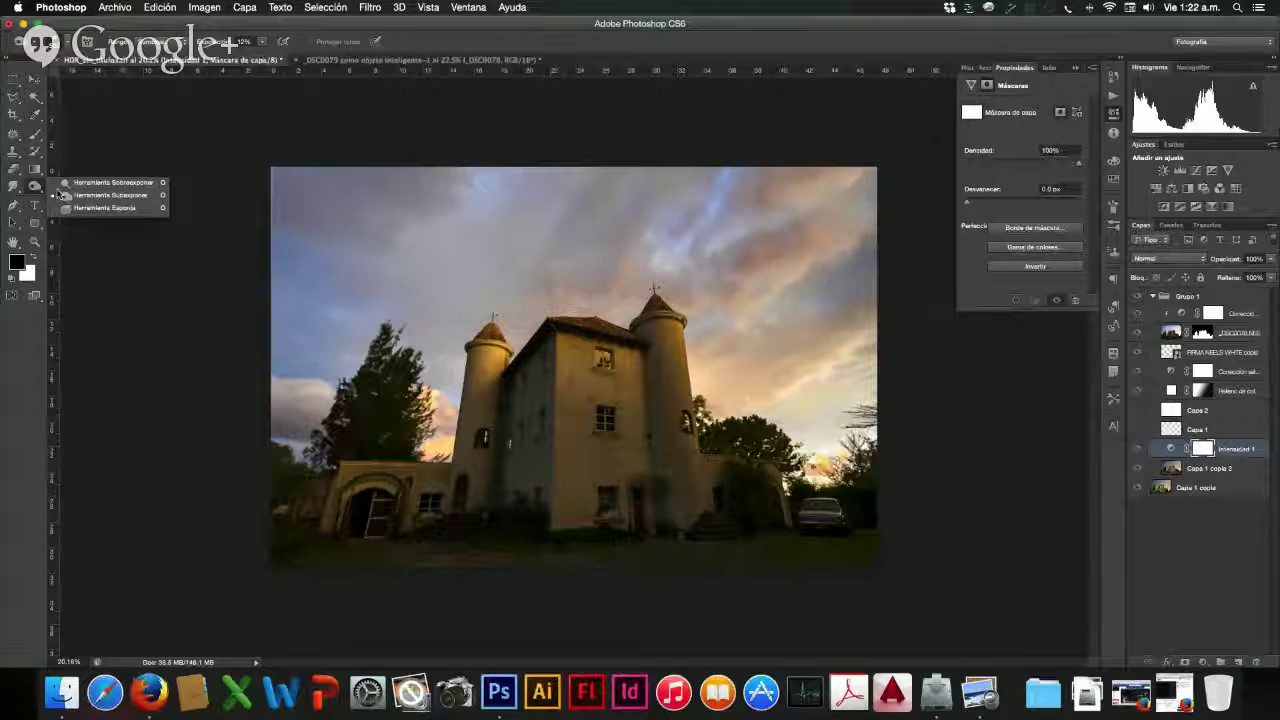
click(36, 169)
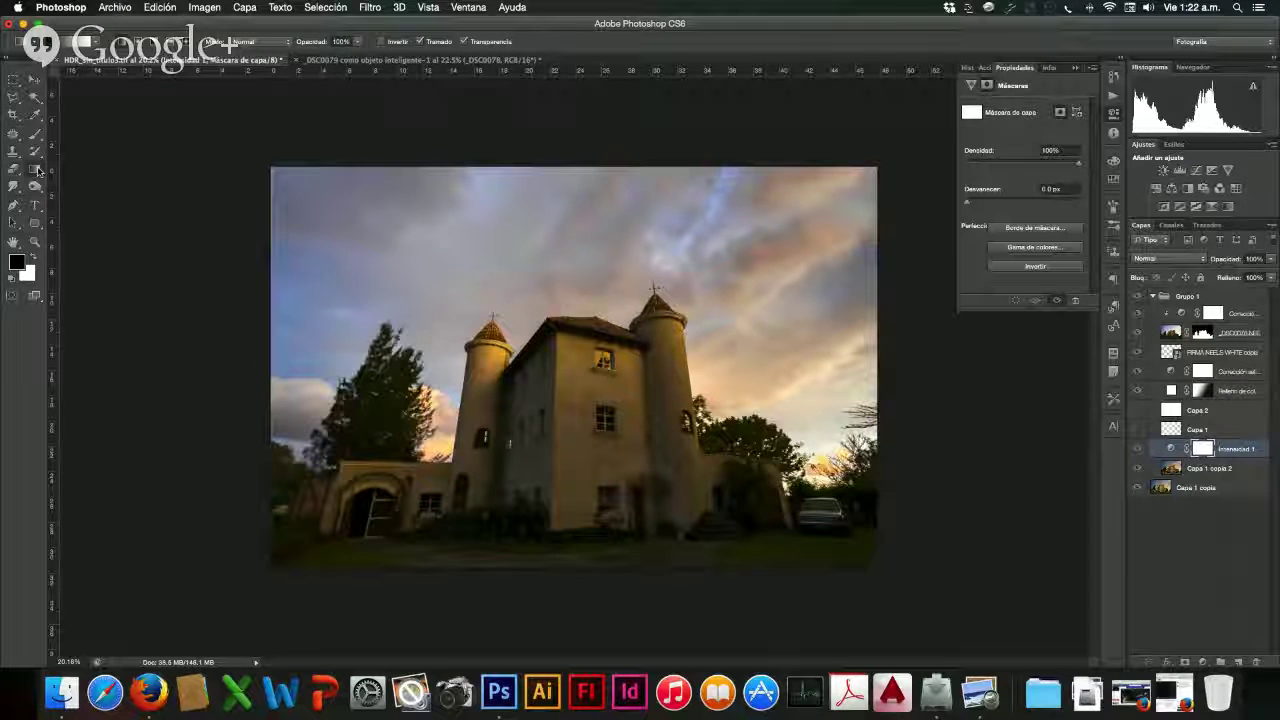
click(466, 314)
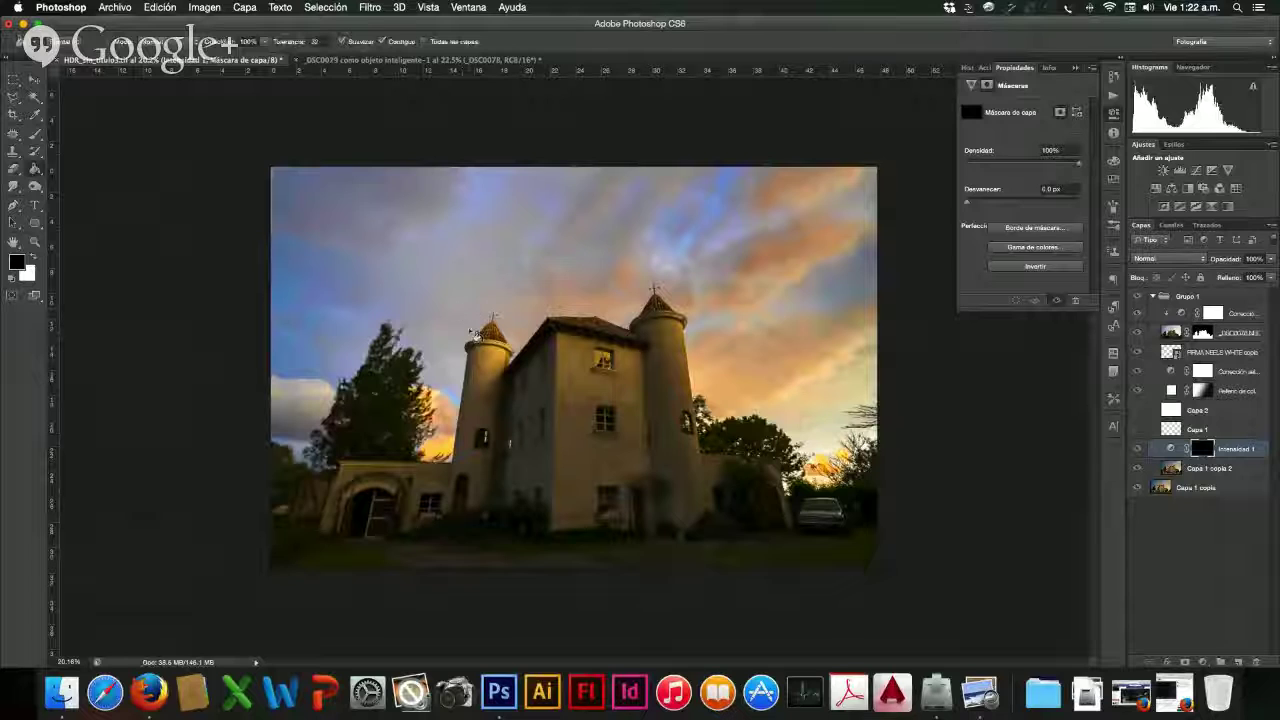
- Paint white on the Vibrance mask with a soft brush over the bright orange cloud between the large tree and the left tower
click(35, 133)
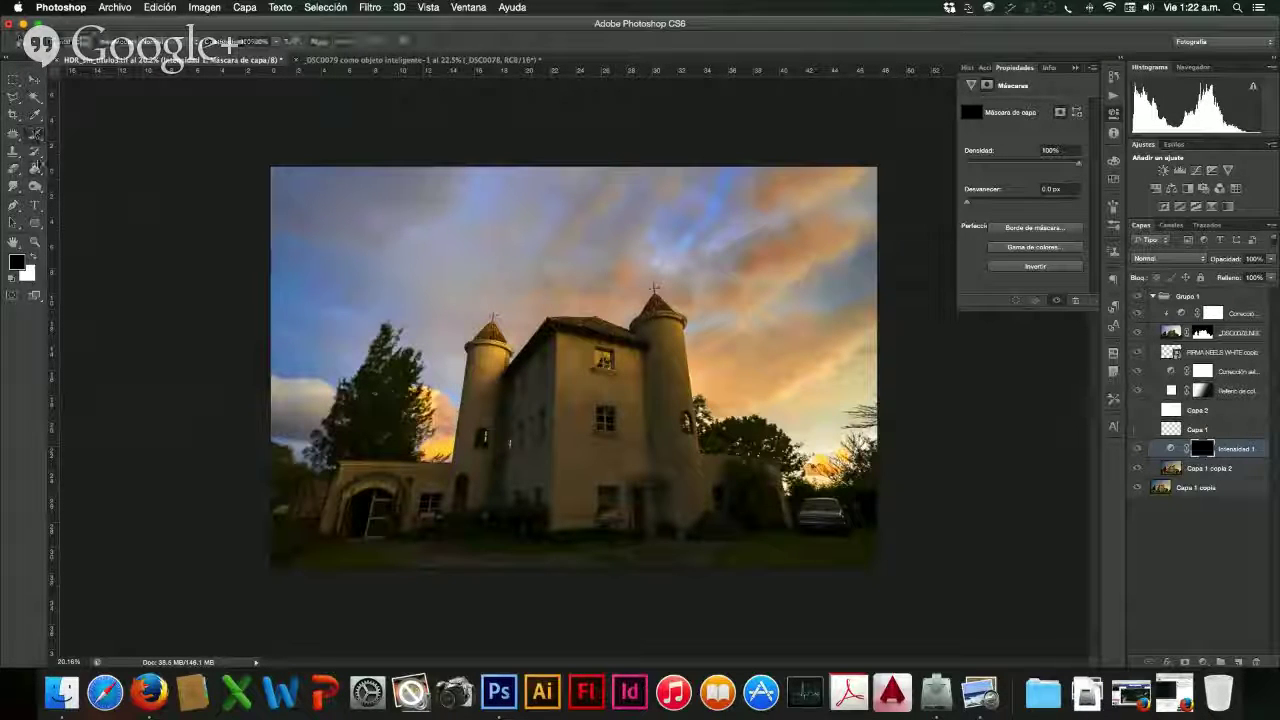
click(36, 256)
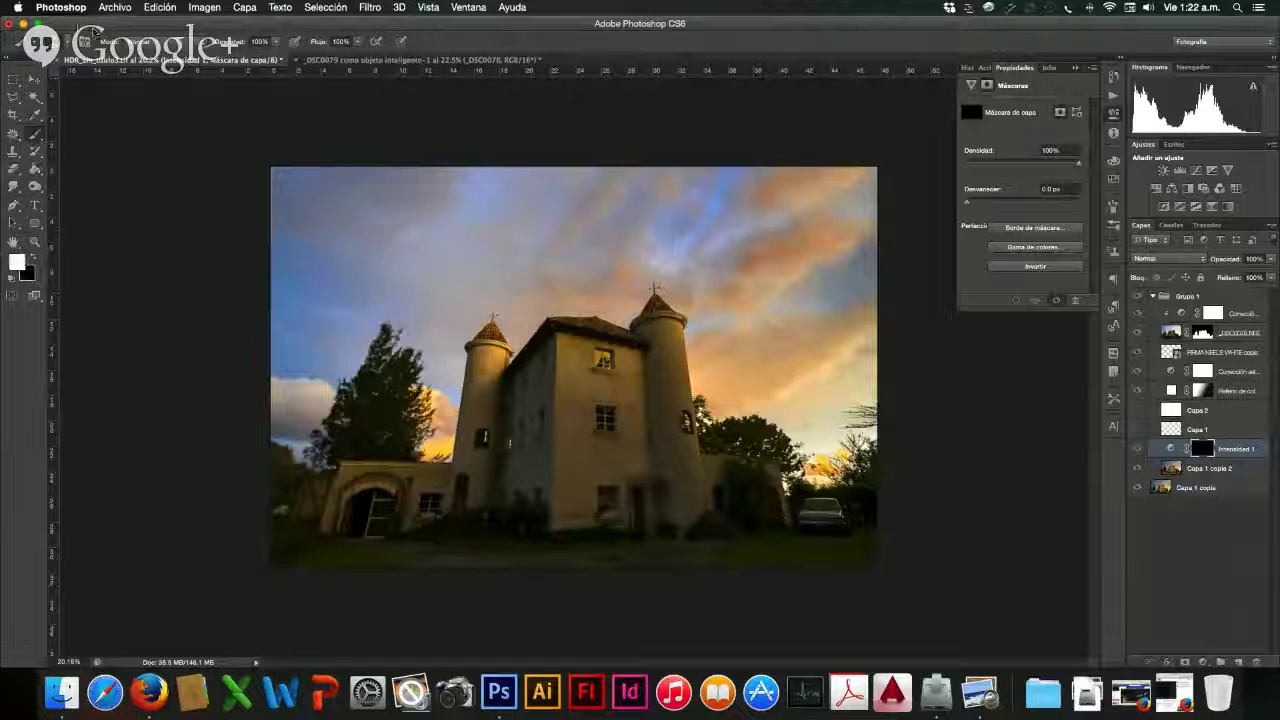
click(95, 40)
click(96, 82)
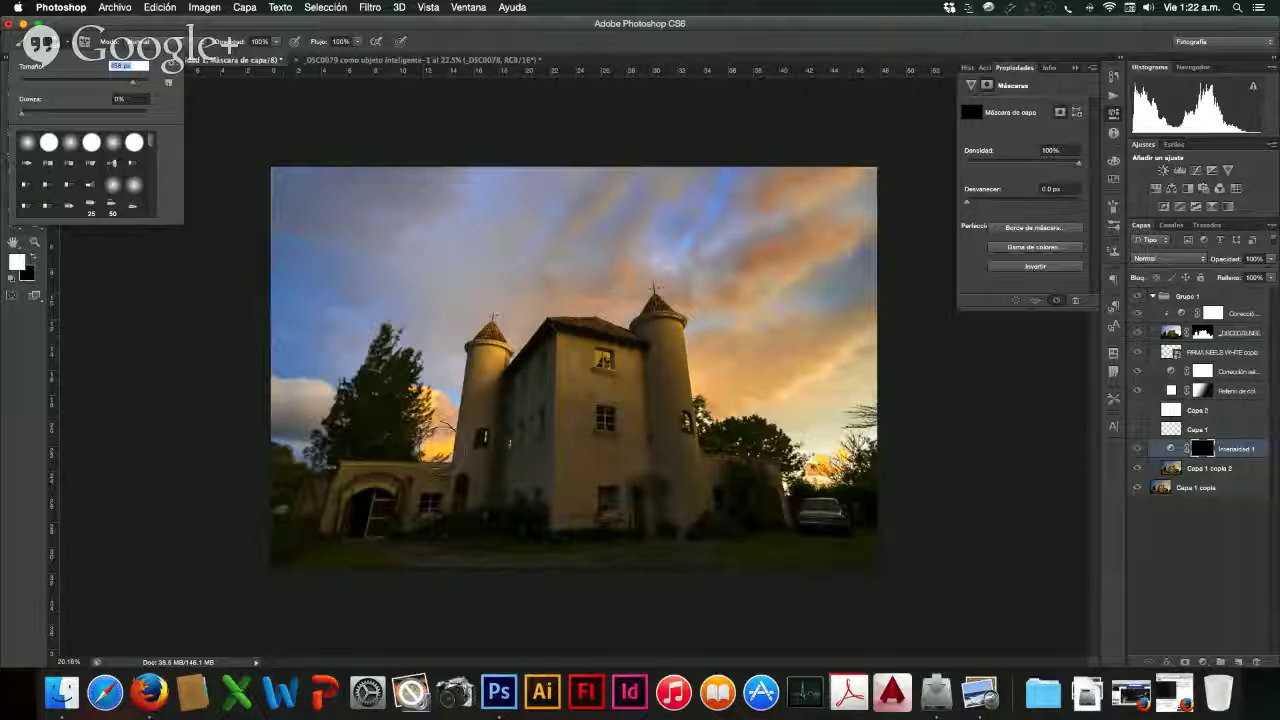
click(434, 441)
mouse_move(434, 441)
mouse_down()
mouse_move(422, 446)
mouse_move(410, 387)
mouse_up()
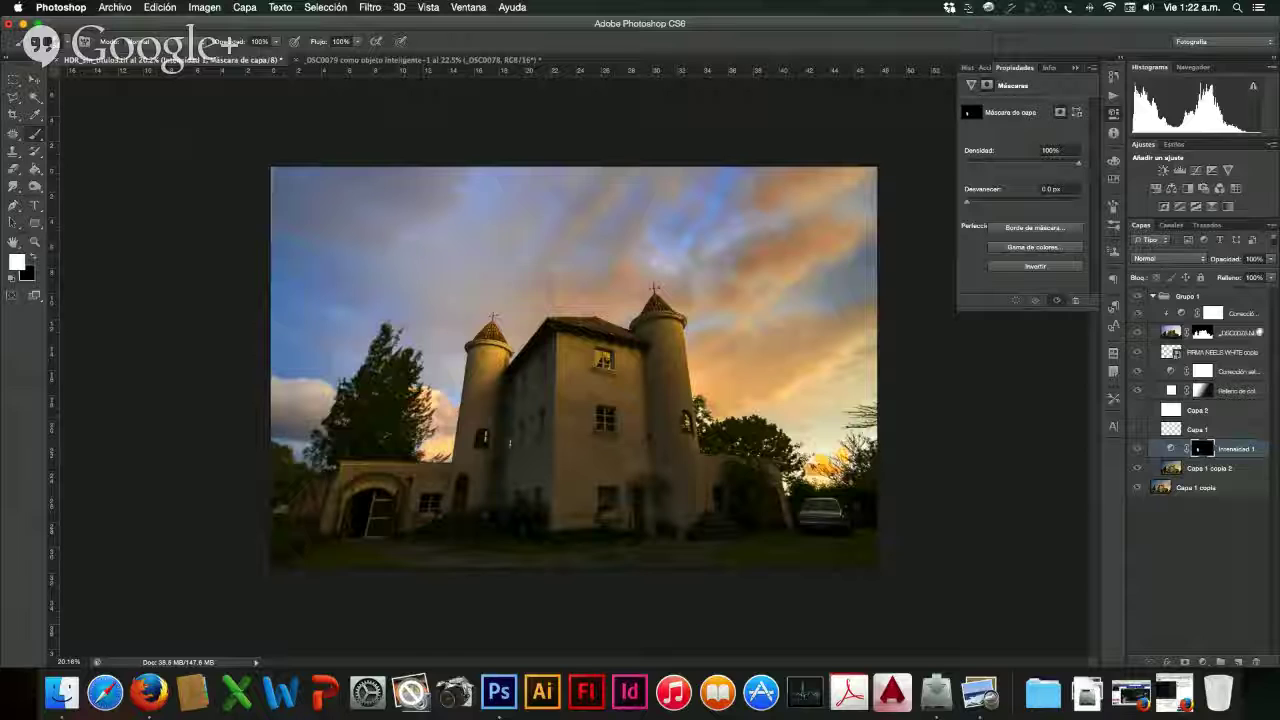
- Try lowering the Vibrance layer's opacity and the density of its mask
click(1270, 259)
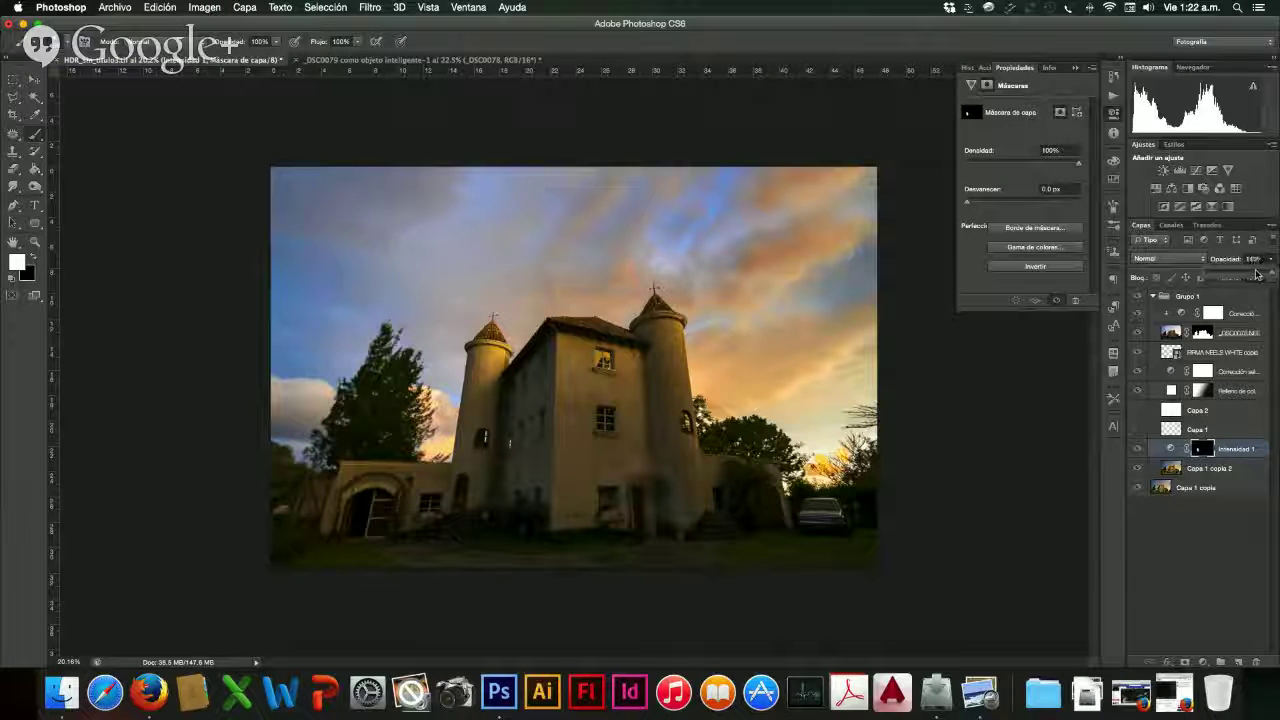
drag(1257, 274, 1240, 276)
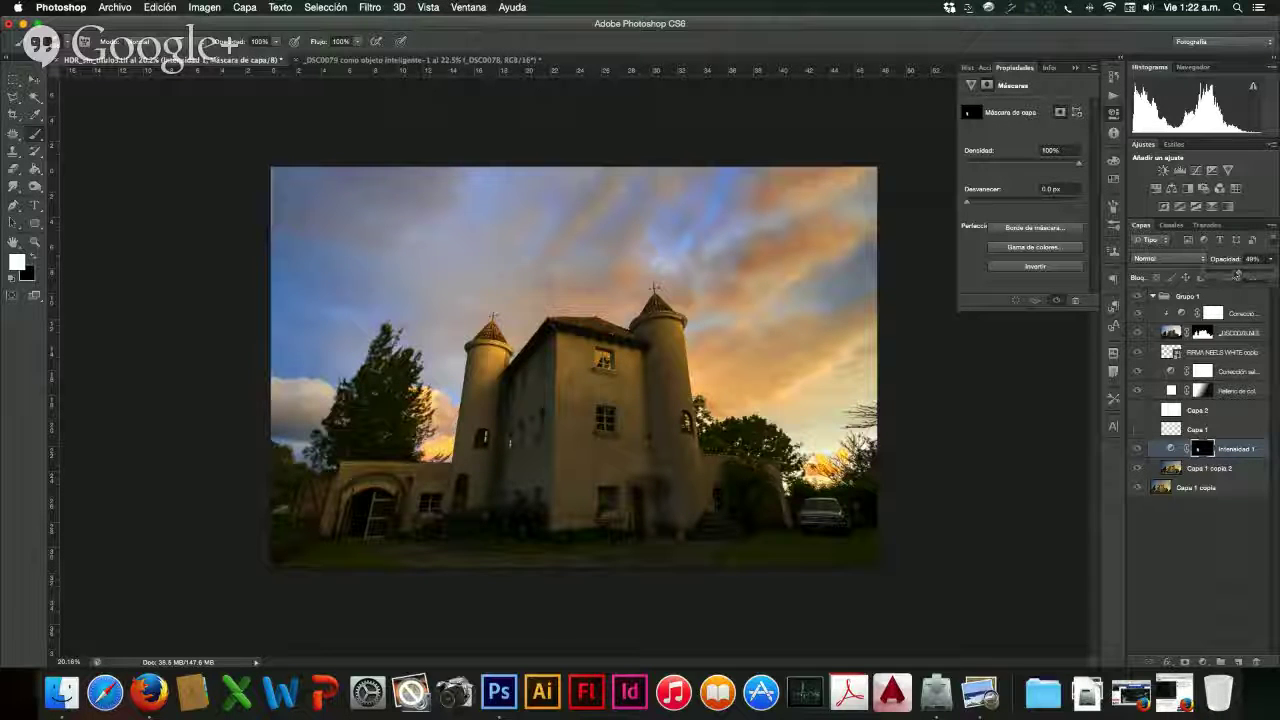
drag(1237, 276, 1266, 276)
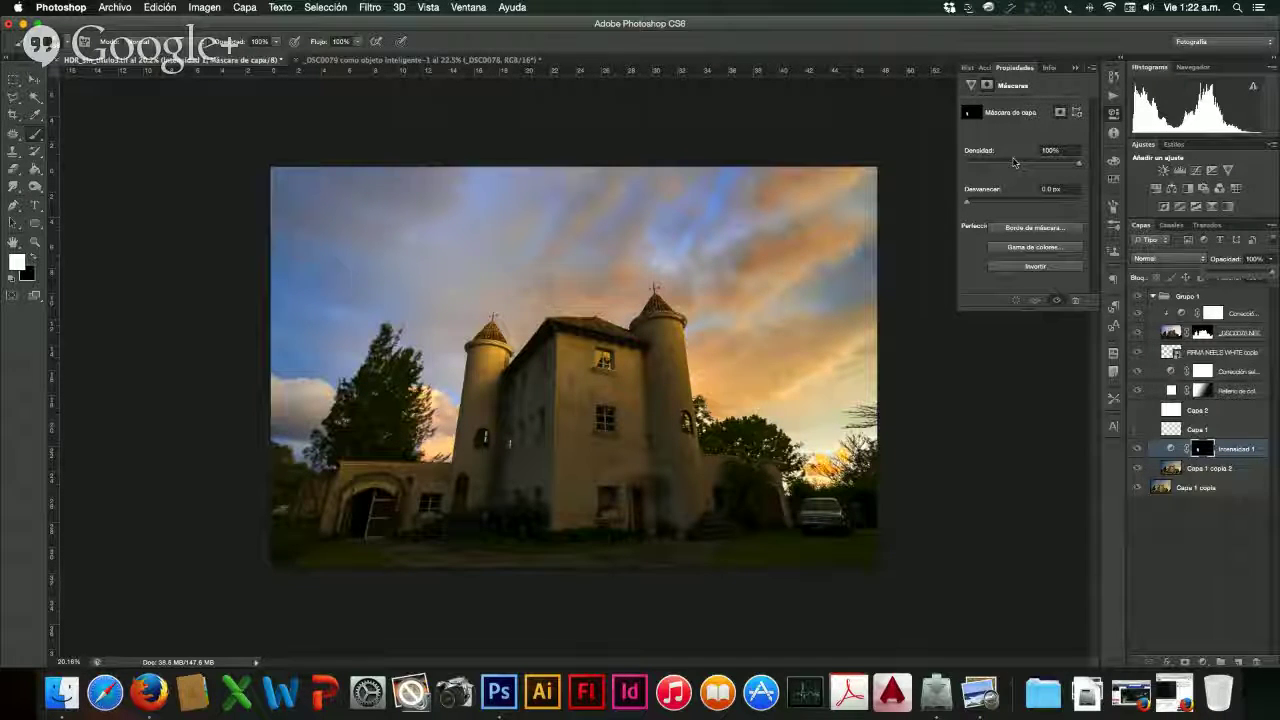
drag(1013, 161, 1006, 158)
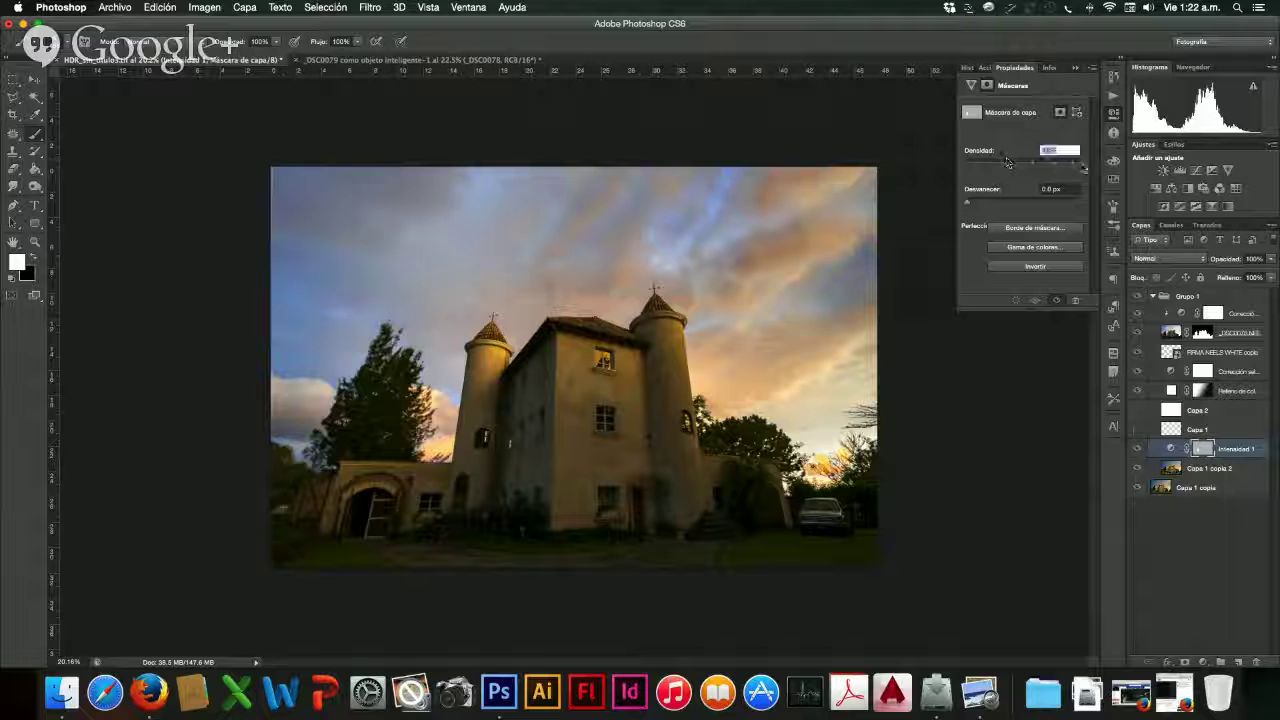
key(ctrl+i)
- Set the Vibrance layer's vibrance to -14
click(970, 85)
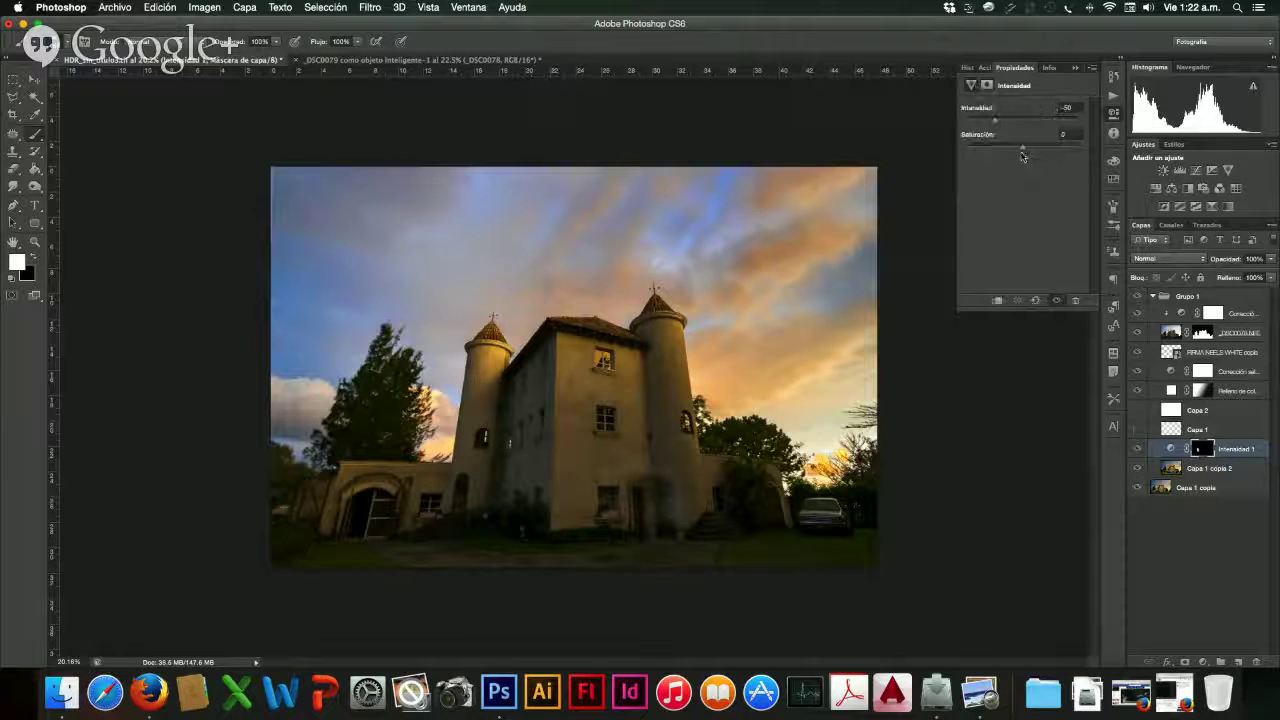
drag(994, 120, 1020, 128)
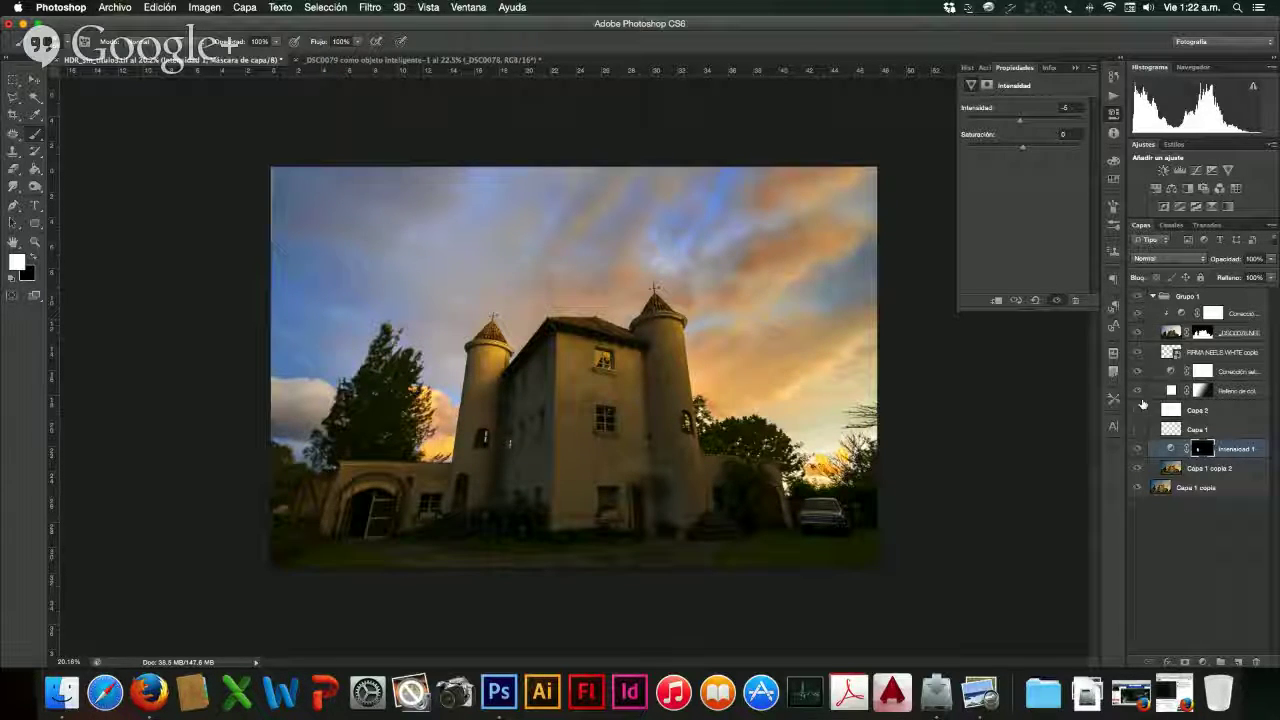
drag(1020, 125, 1016, 123)
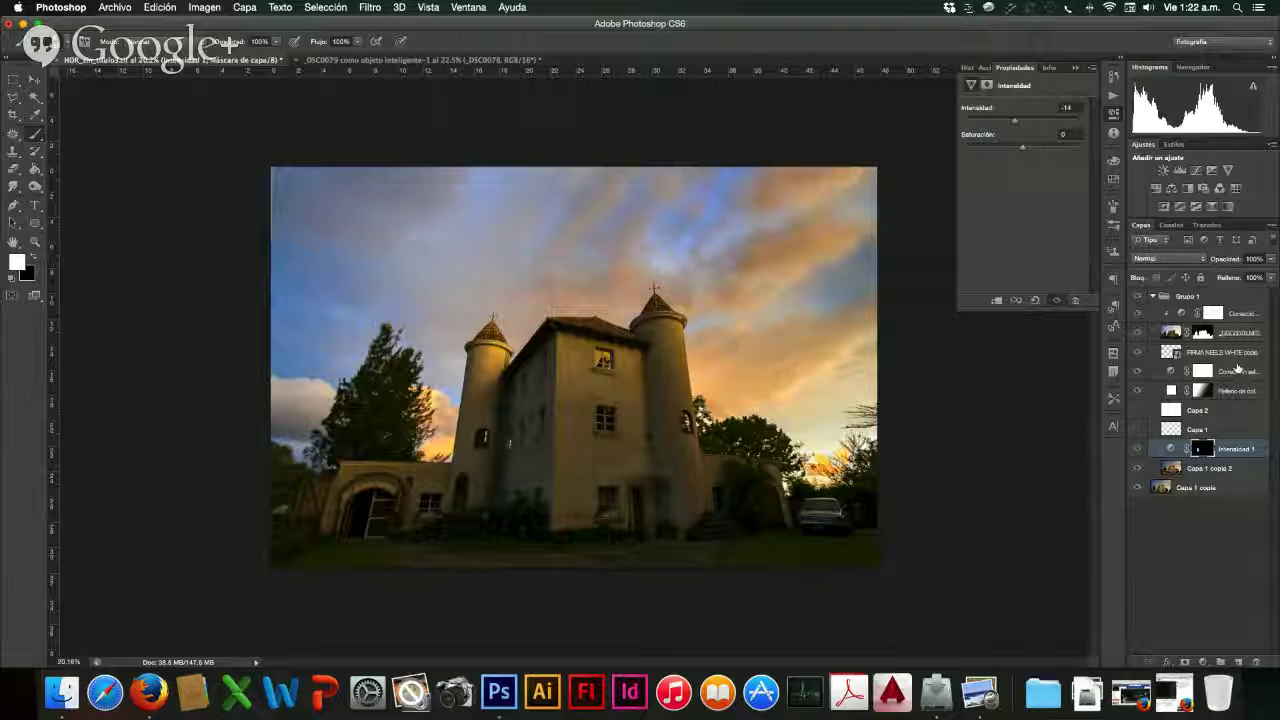
- Compare the image with and without the white fill layer, and reduce that layer's opacity to 64%
click(1136, 392)
click(1136, 391)
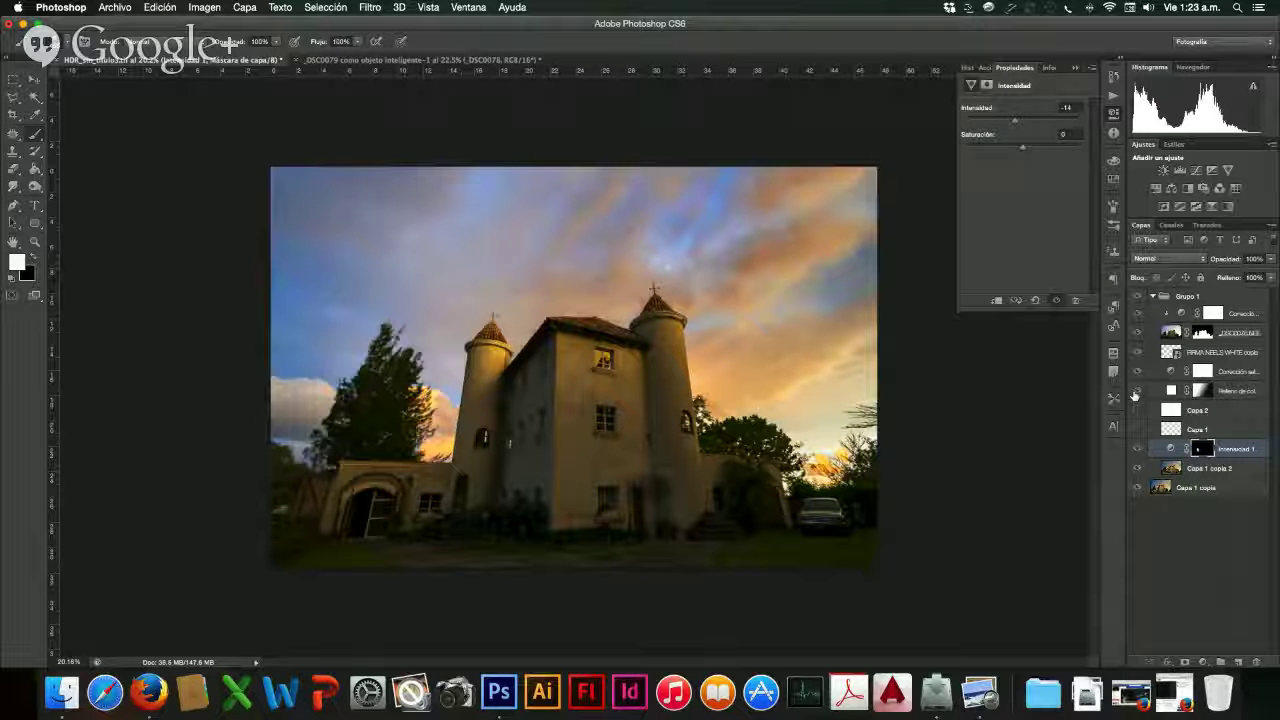
click(1136, 391)
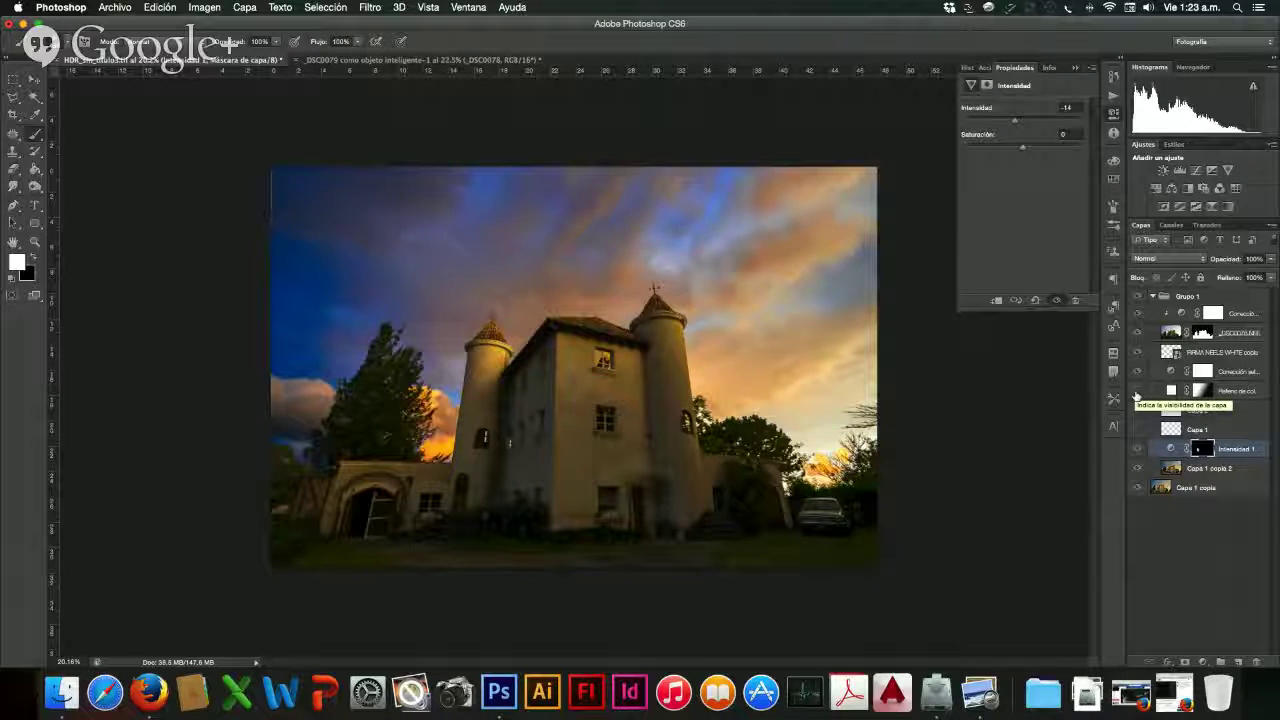
click(1136, 391)
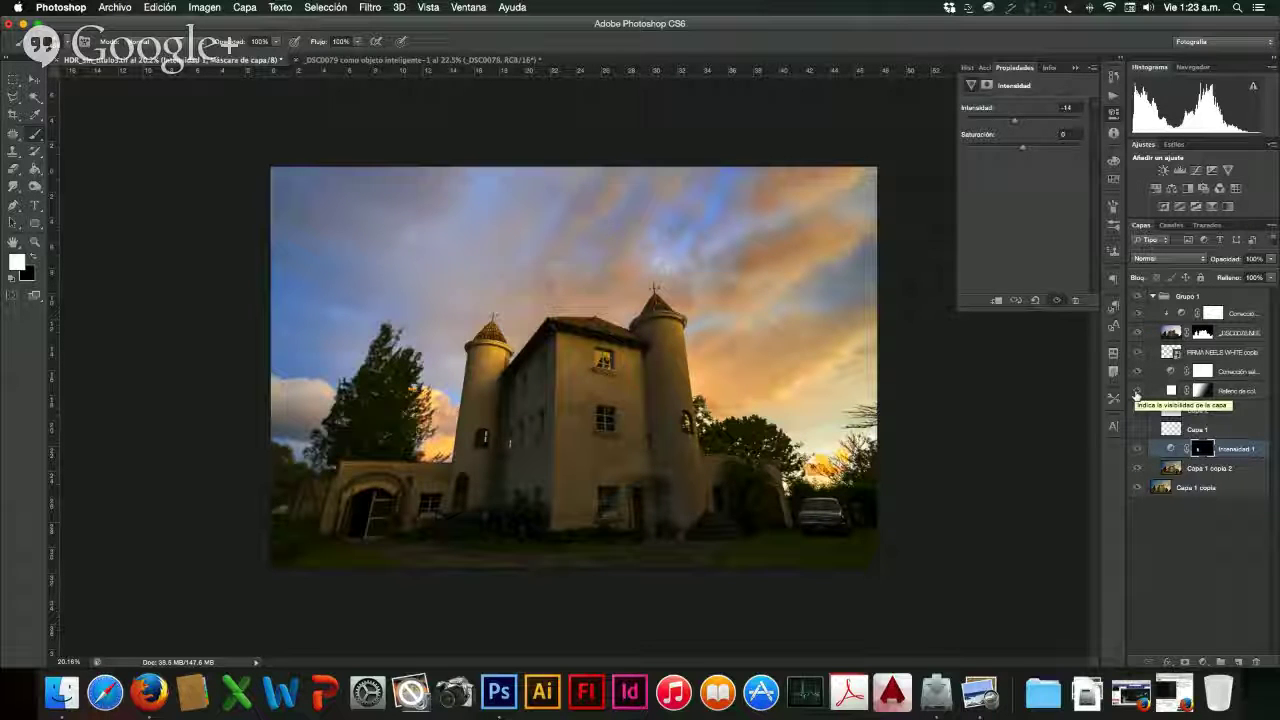
click(1215, 396)
click(1270, 259)
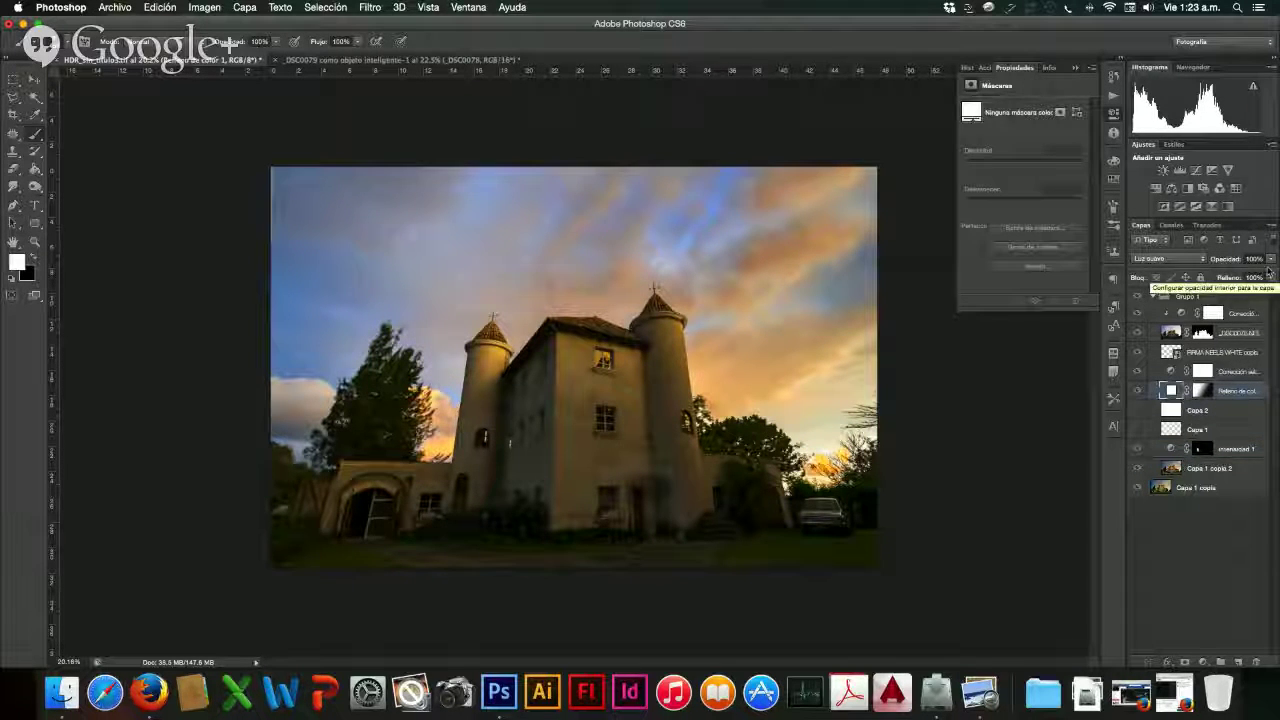
drag(1264, 277, 1249, 272)
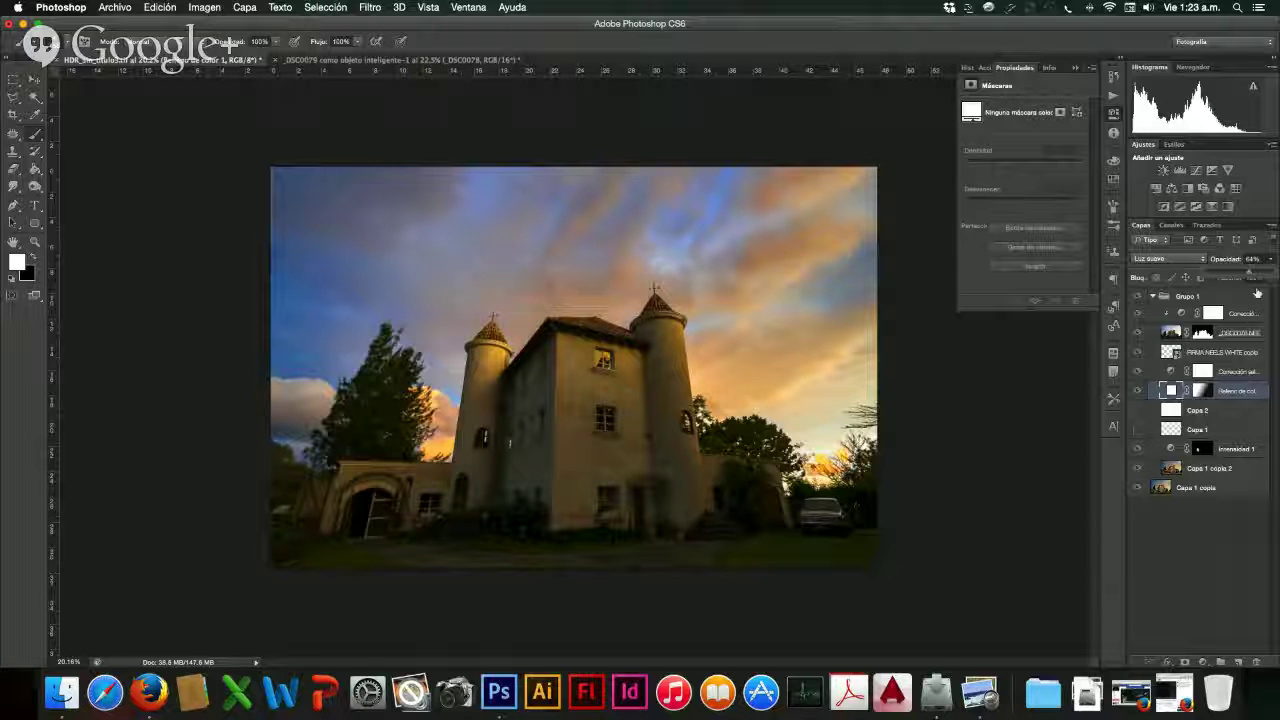
- Delete the hidden layers Capa 2 and Capa 1, and move the signature layer above Grupo 1
click(1247, 410)
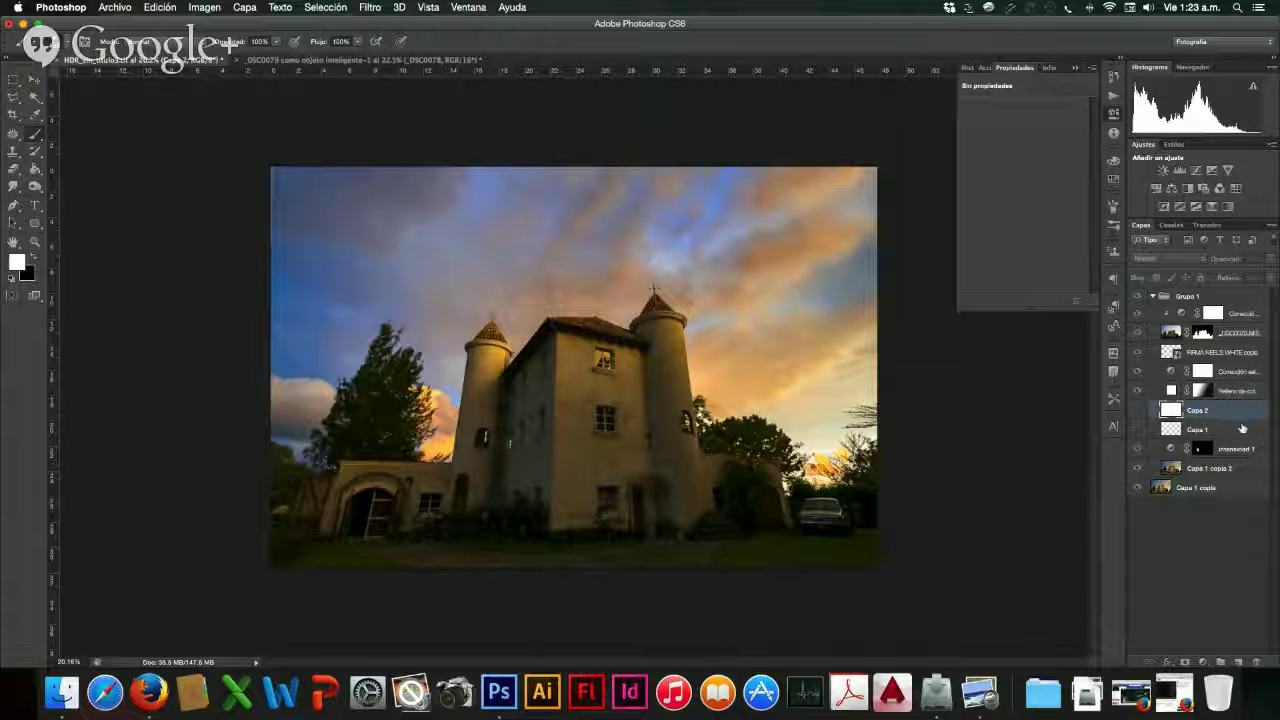
drag(1237, 428, 1257, 662)
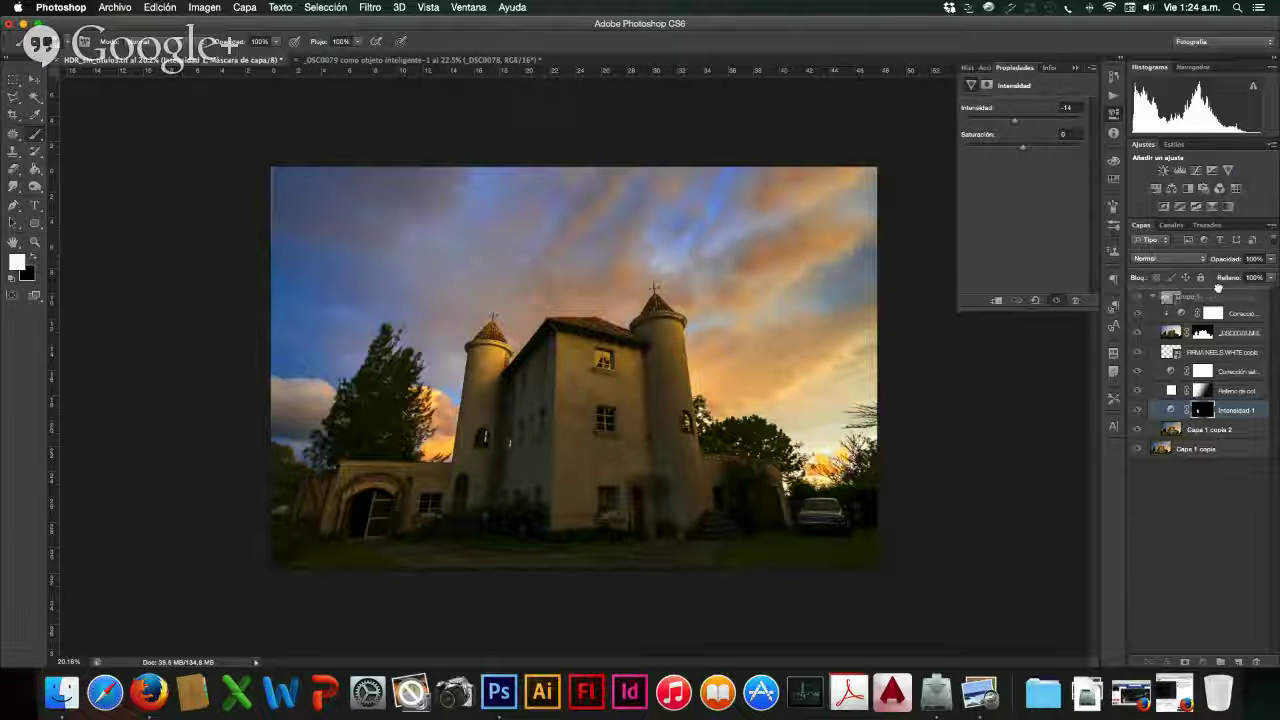
drag(1218, 288, 1218, 296)
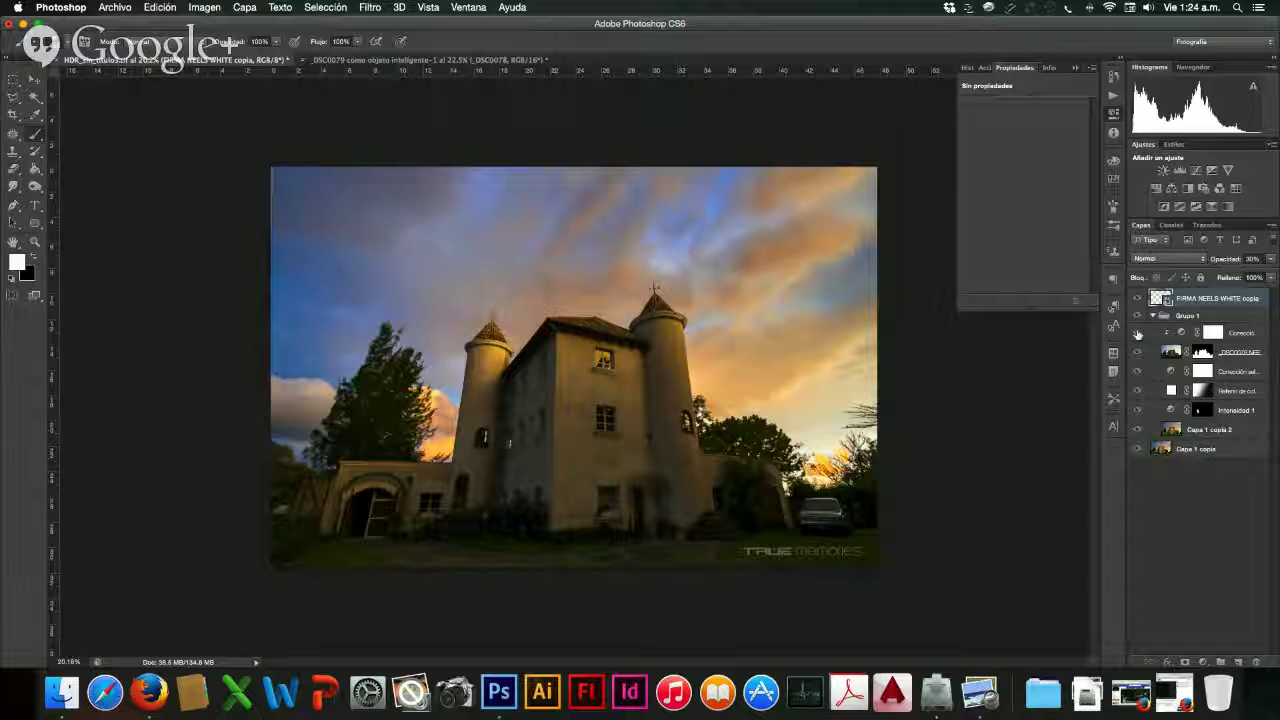
click(1137, 334)
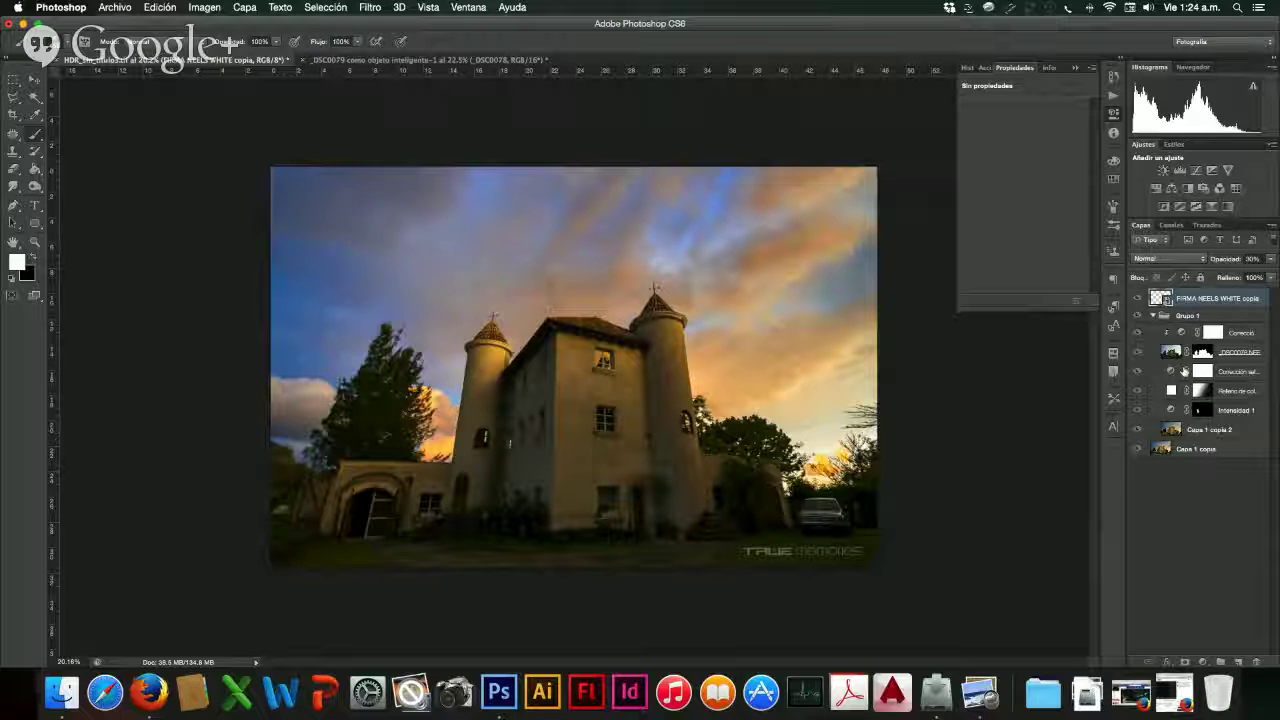
click(1182, 430)
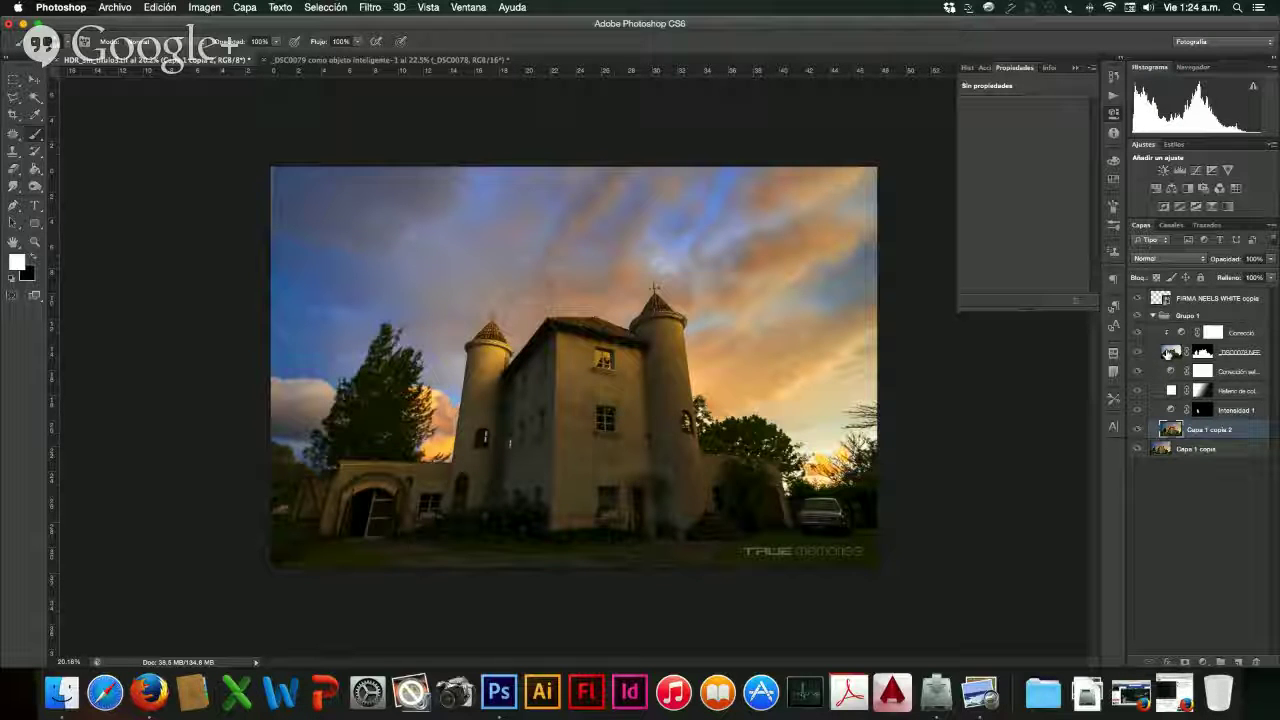
- Activate the castle layer's mask and lasso a selection around the tree beside the right-hand tower, following the tower's edge
click(1170, 352)
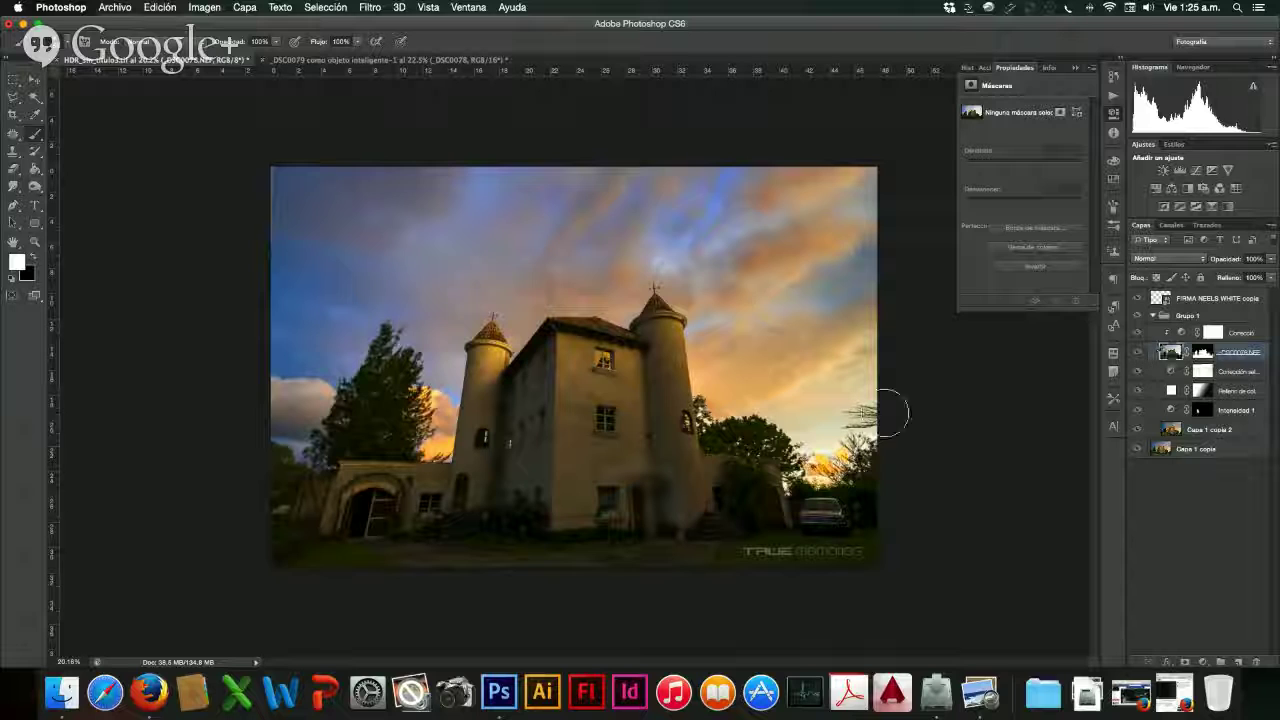
click(34, 243)
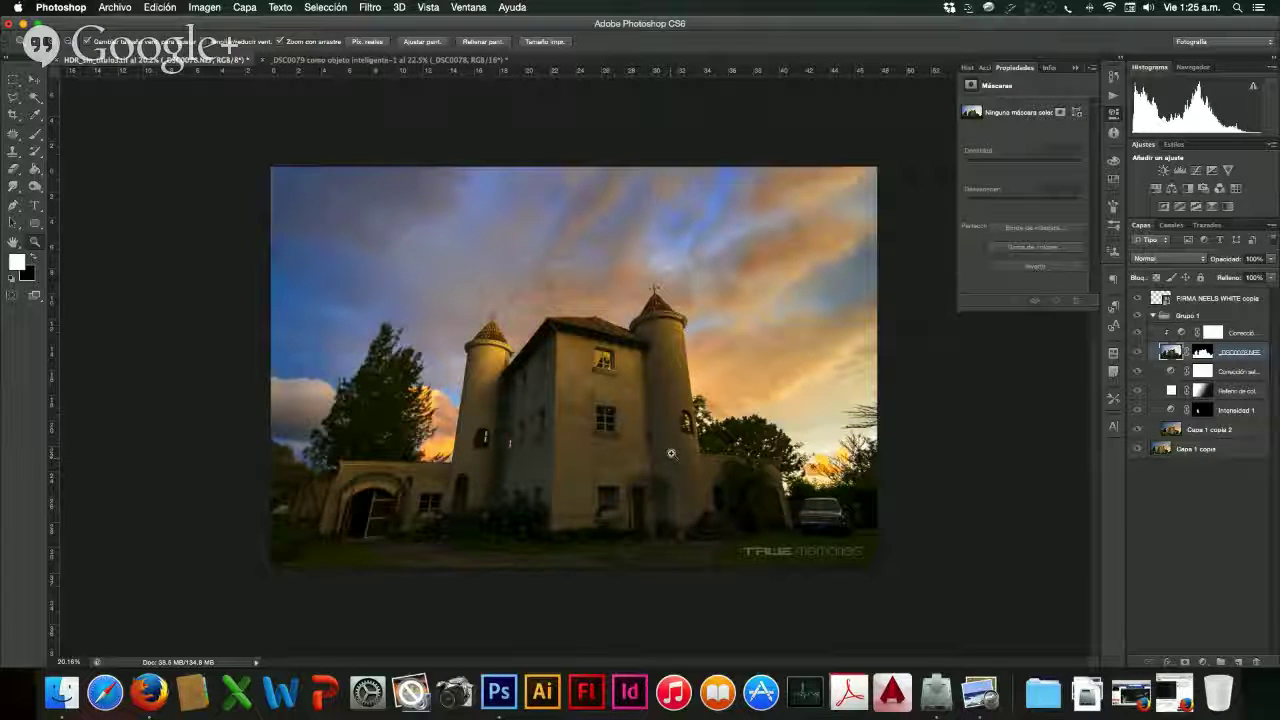
drag(671, 453, 841, 312)
key(ctrl+backslash)
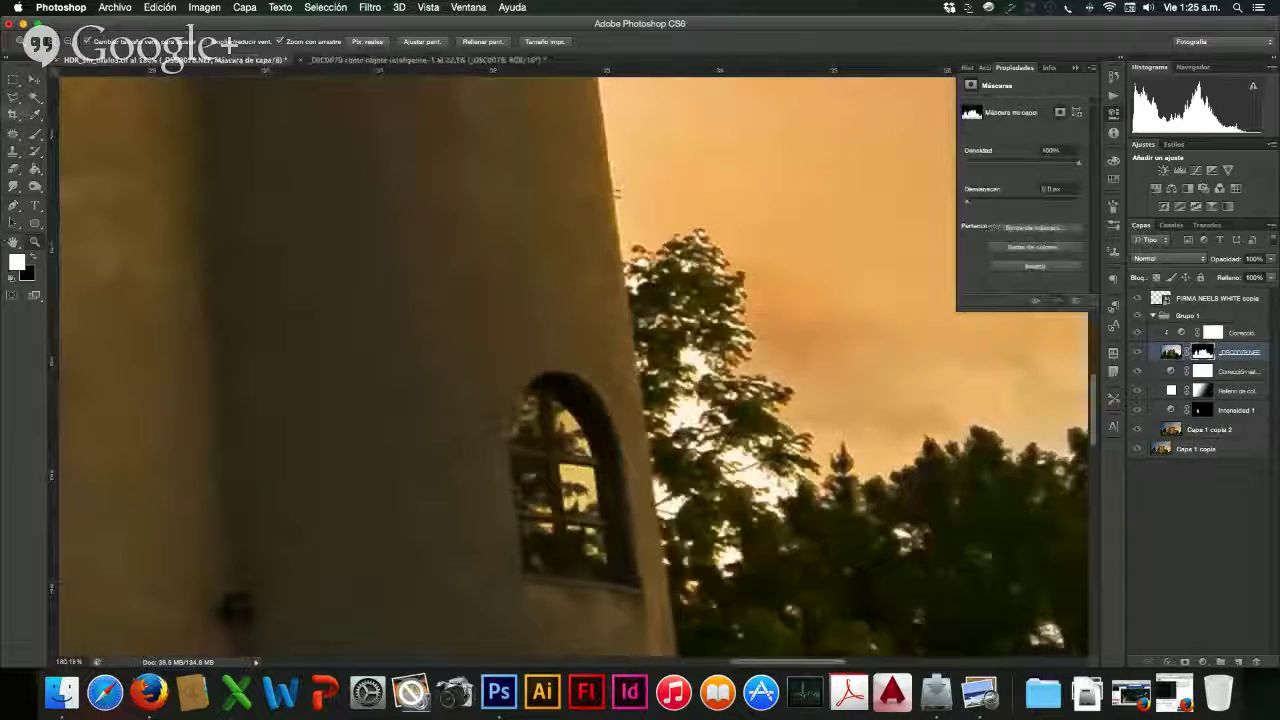
key(b)
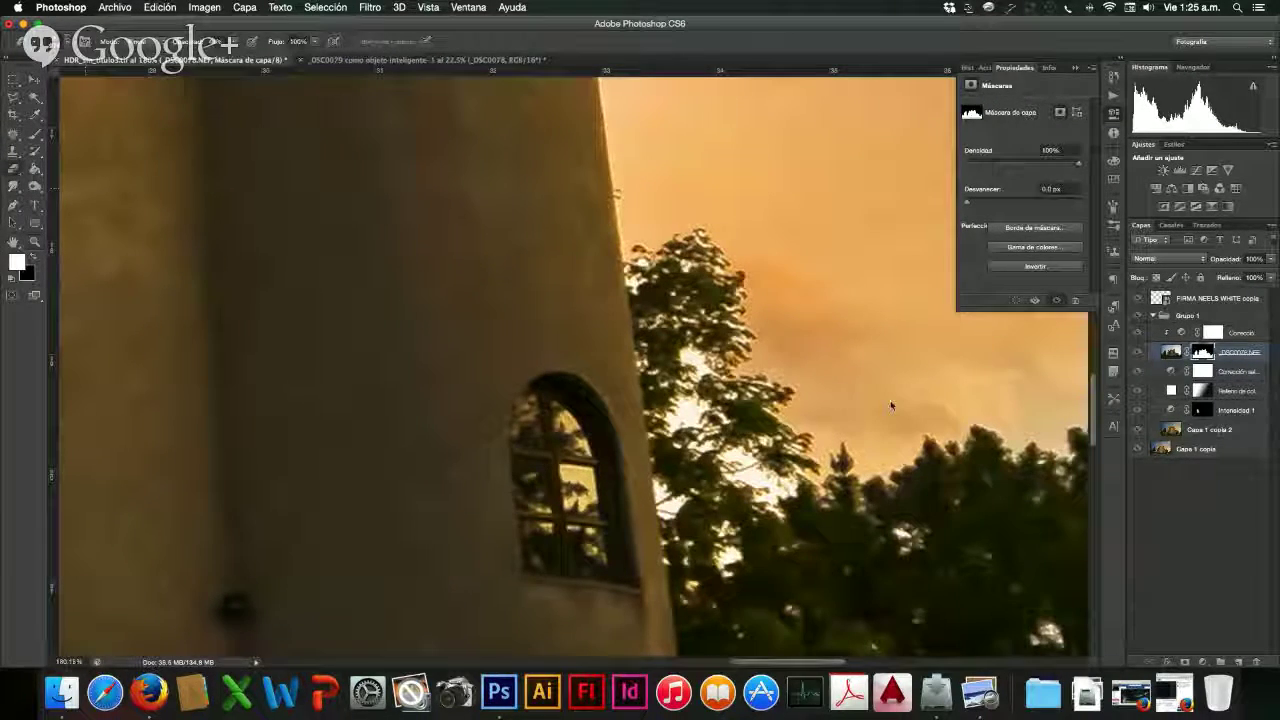
click(62, 42)
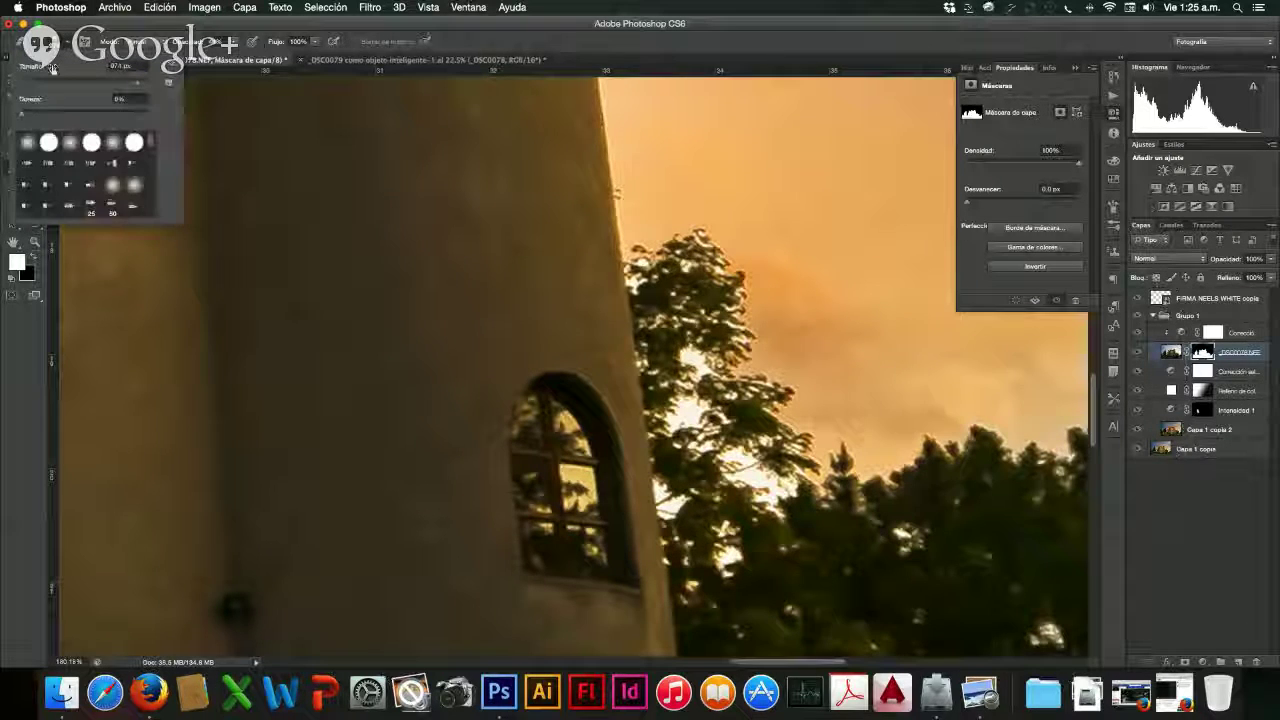
key(Return)
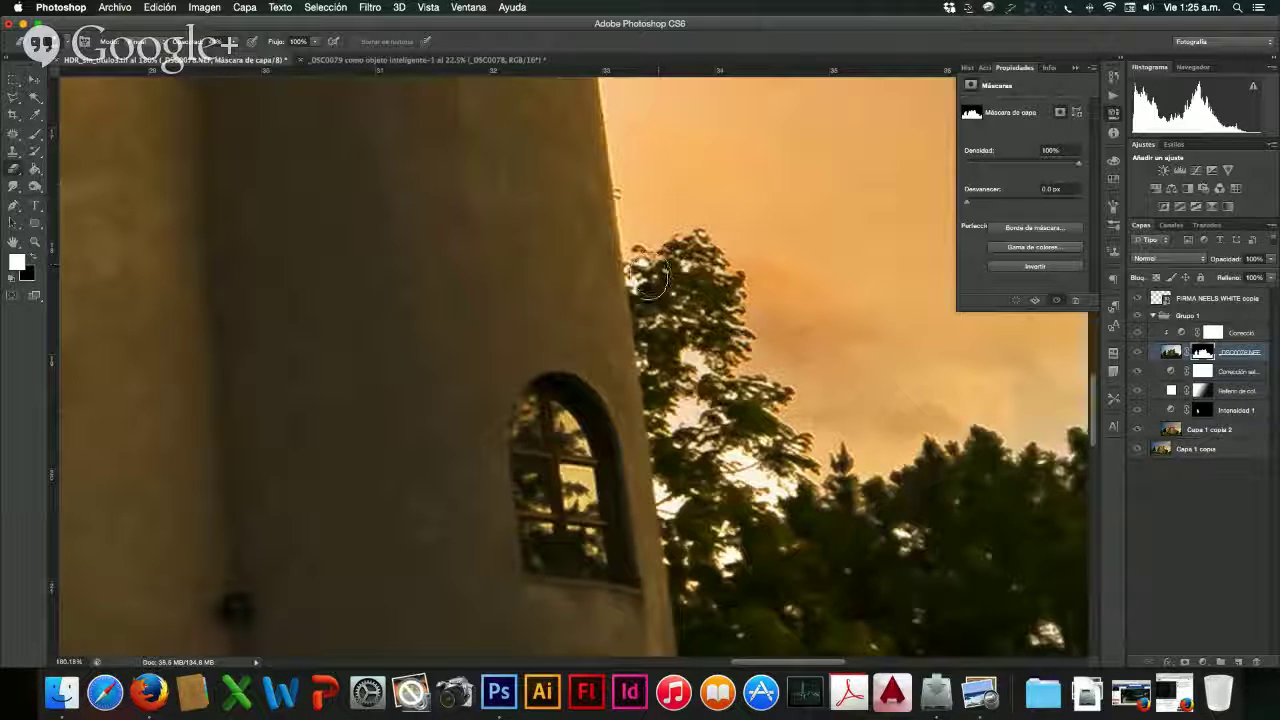
key(l)
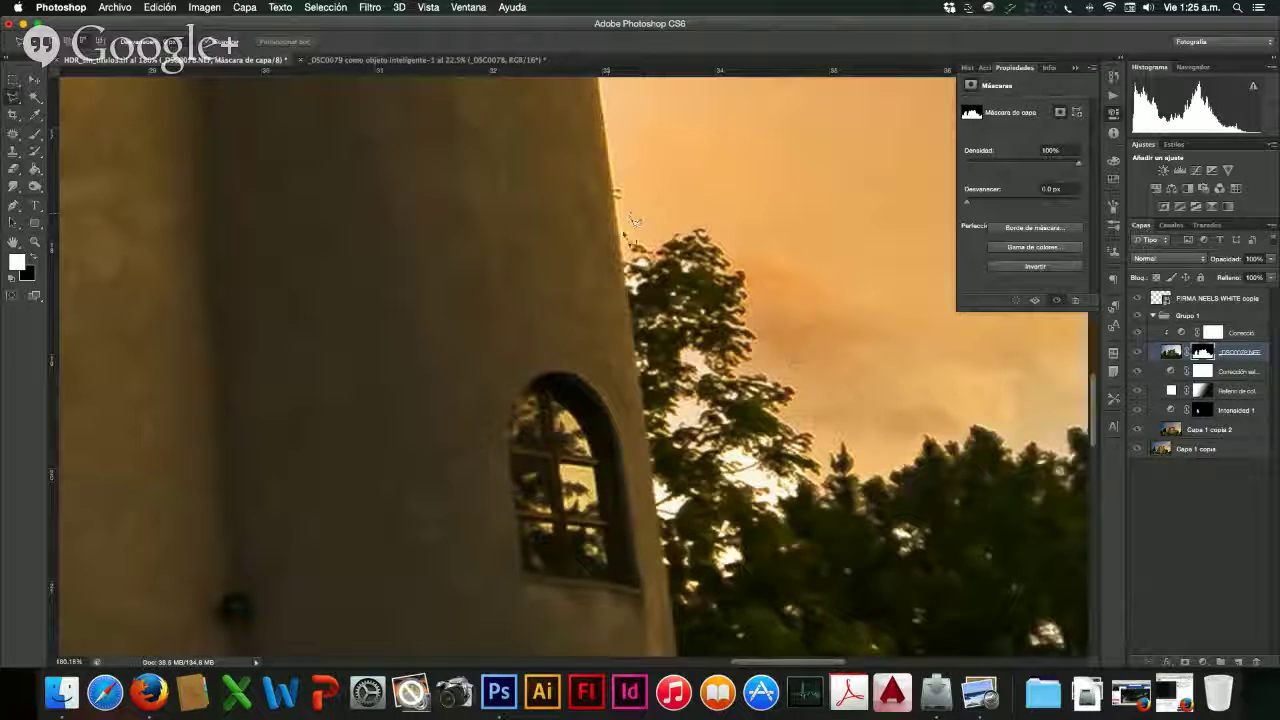
mouse_move(626, 240)
mouse_down()
mouse_move(614, 200)
mouse_move(645, 550)
mouse_move(676, 612)
mouse_move(785, 569)
mouse_move(845, 456)
mouse_move(757, 112)
mouse_move(729, 171)
mouse_move(738, 162)
mouse_move(630, 214)
mouse_up()
- Paint the mask black inside the selection to reveal the sky photo around the tree, and clear the selection
key(b)
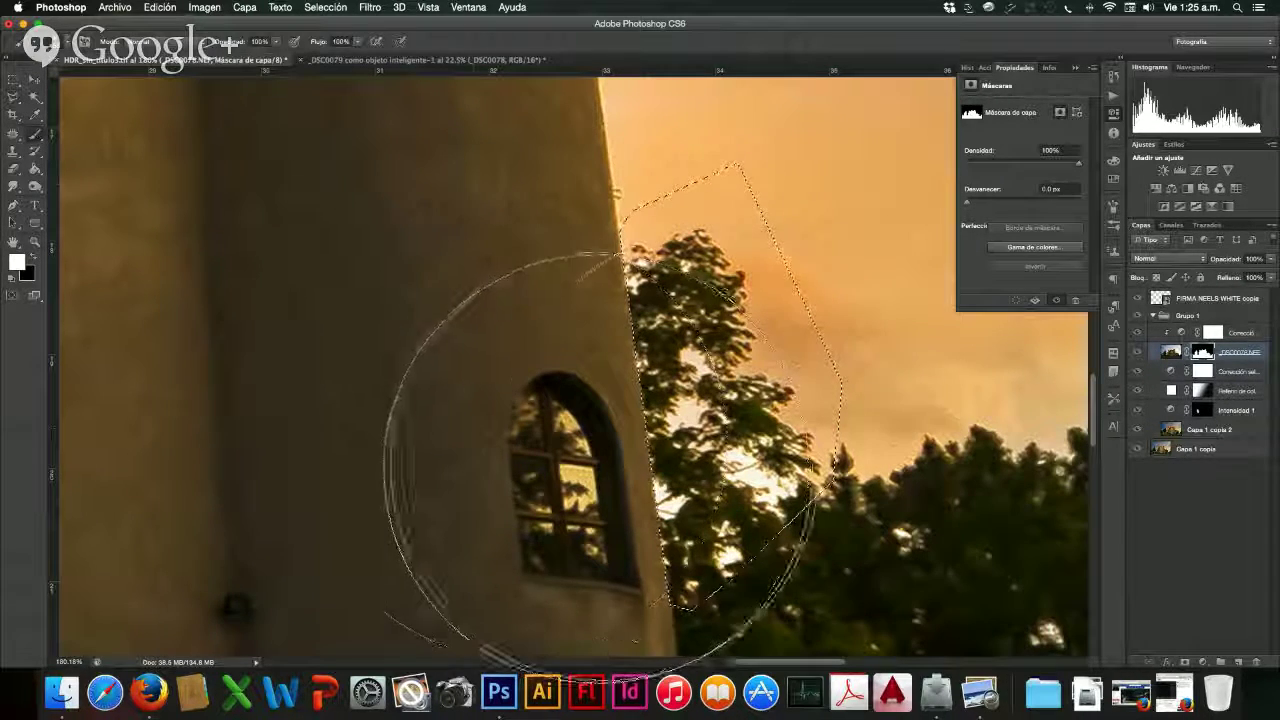
drag(600, 460, 728, 486)
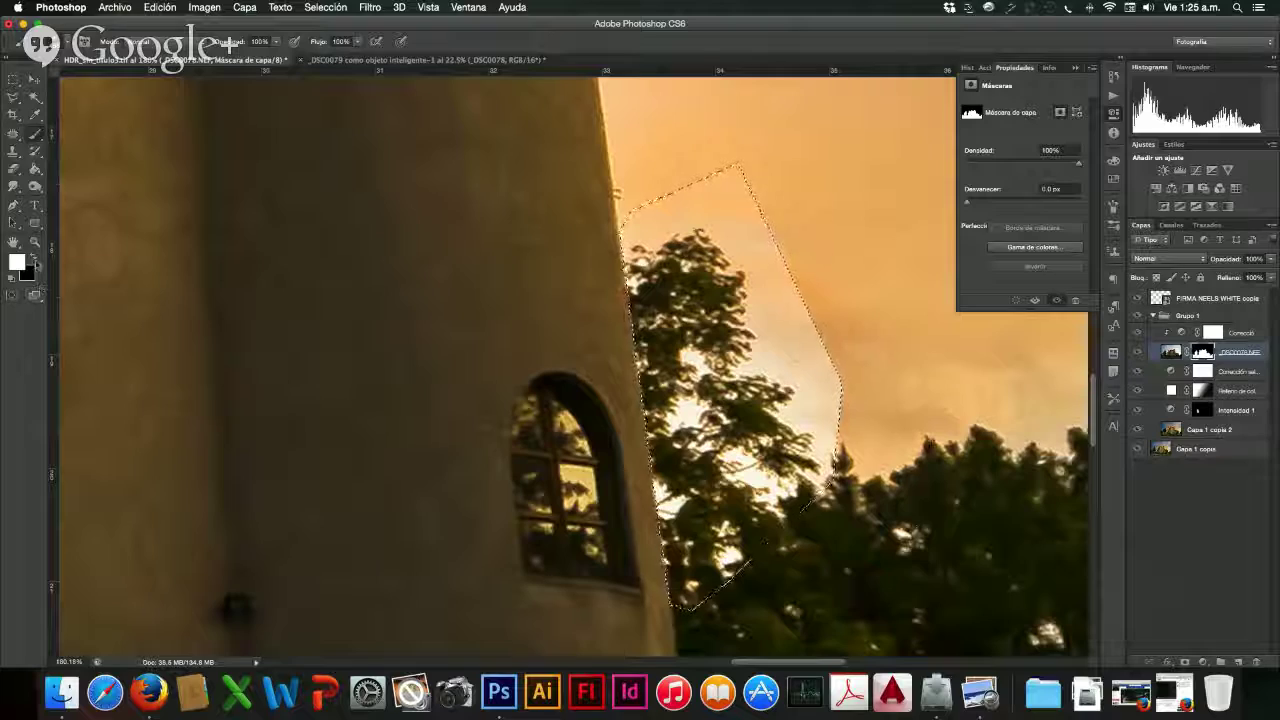
key(x)
mouse_move(583, 443)
mouse_down()
mouse_move(669, 464)
mouse_move(667, 480)
mouse_up()
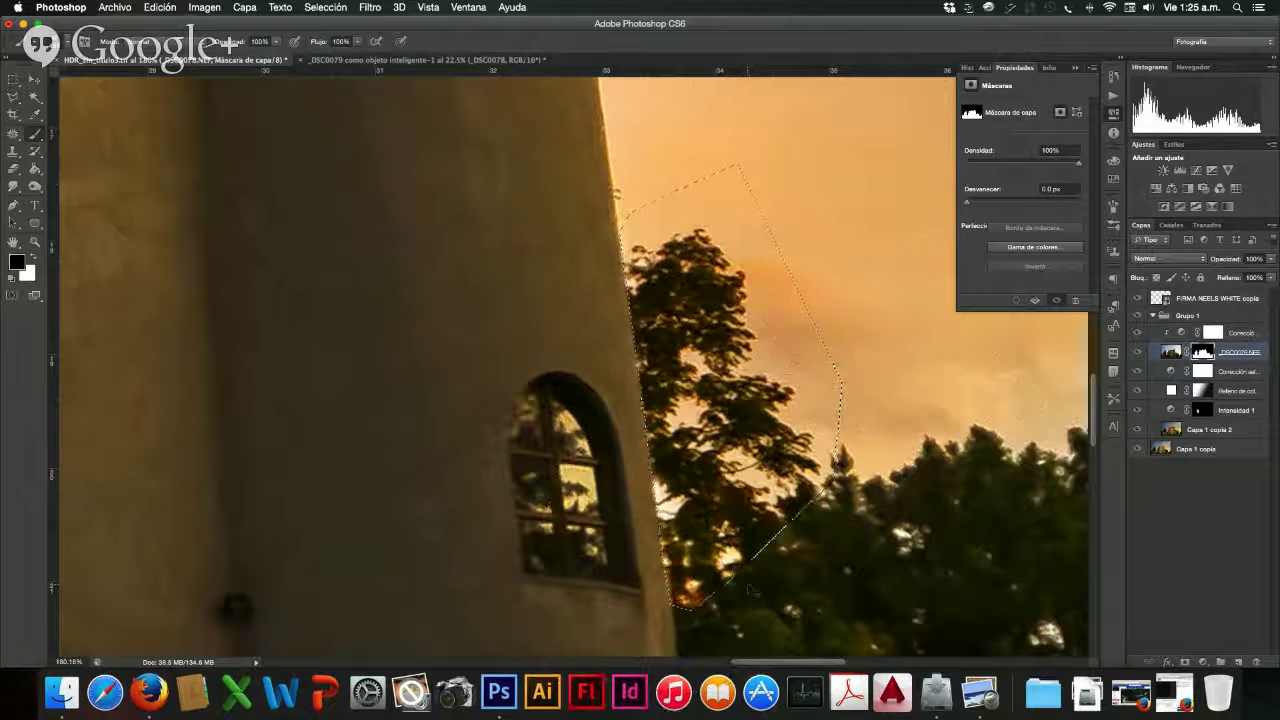
key(ctrl+d)
- Reduce the brush size and paint black on the castle mask along the treetops beside the right-hand tower to clean their bright edges
click(55, 45)
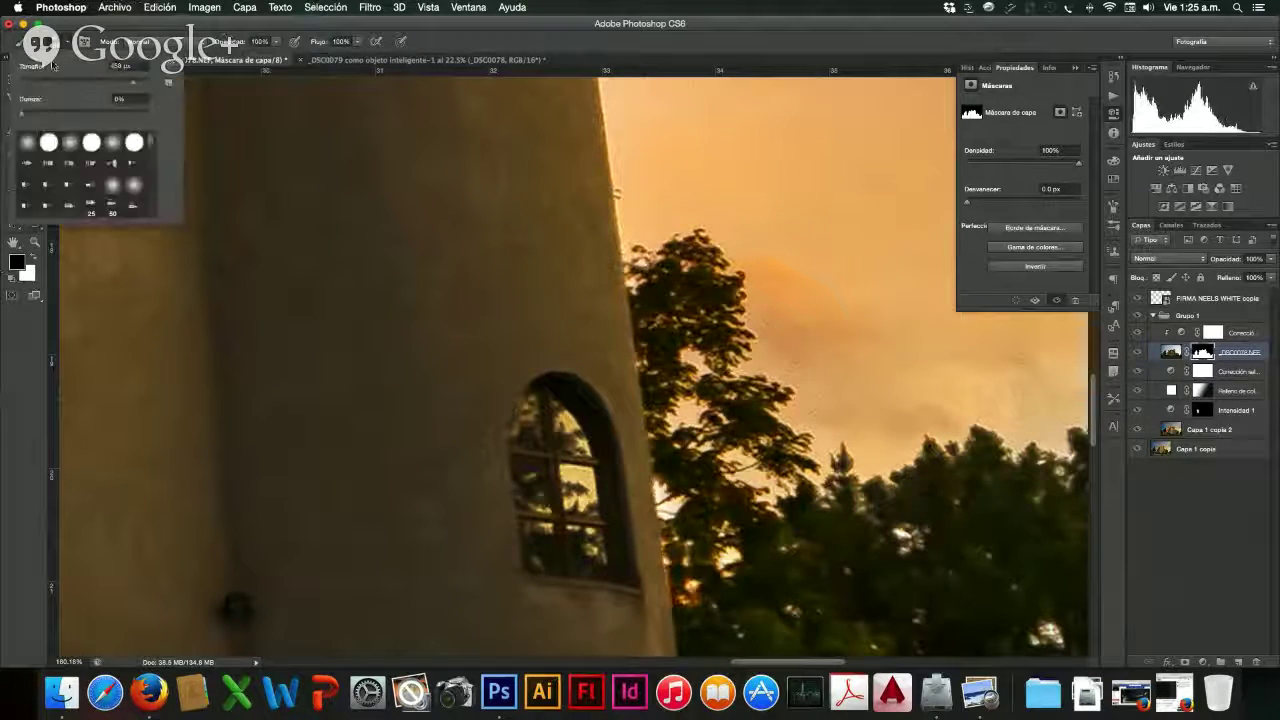
drag(55, 66, 40, 82)
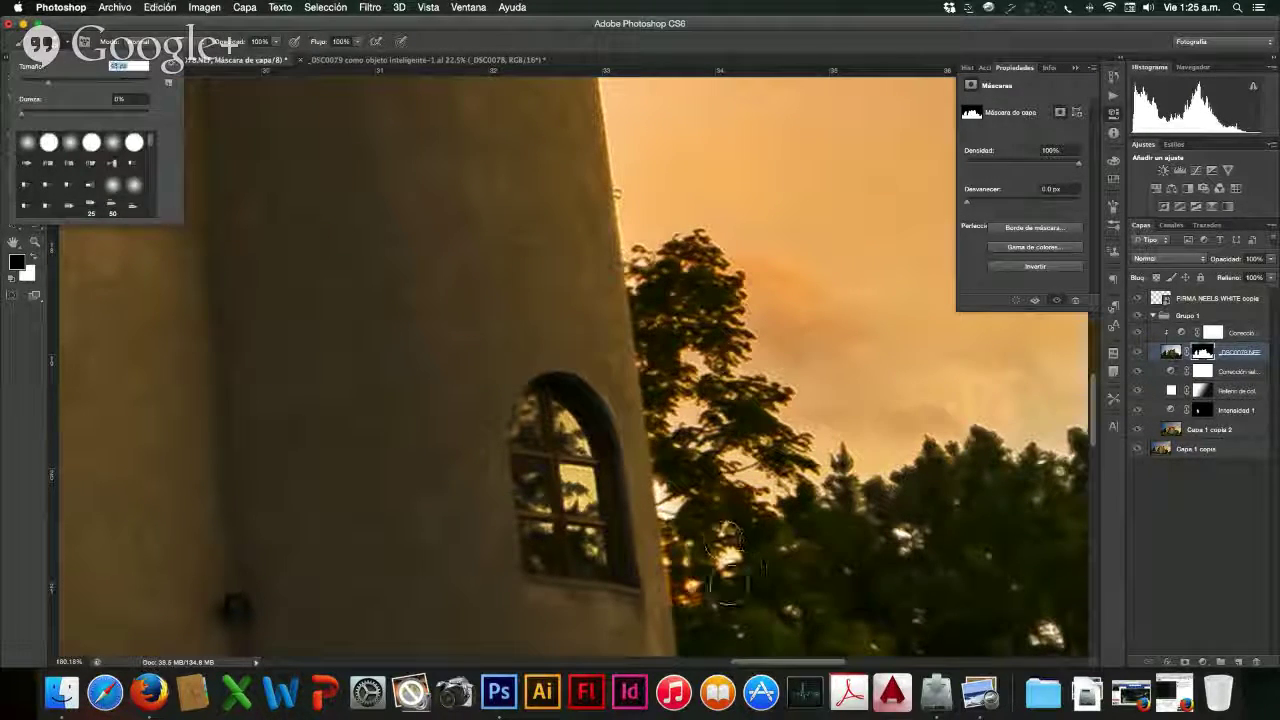
key(Return)
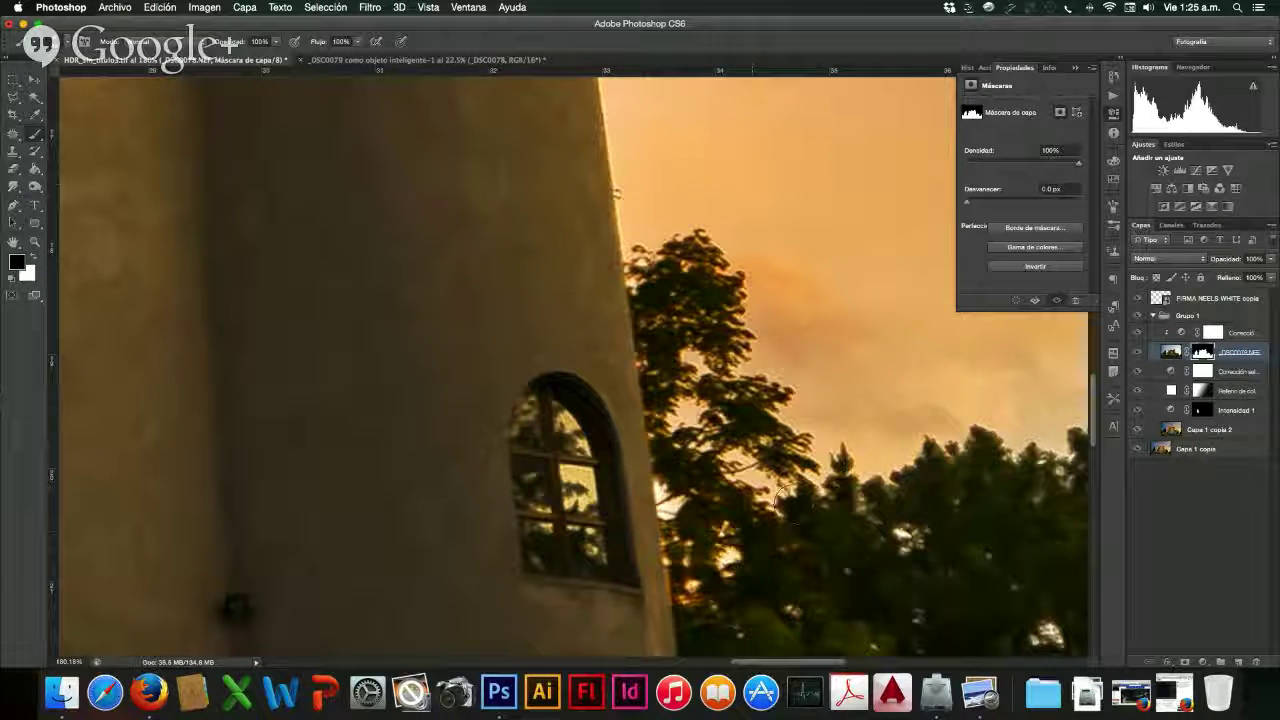
scroll(778, 490, right, 5)
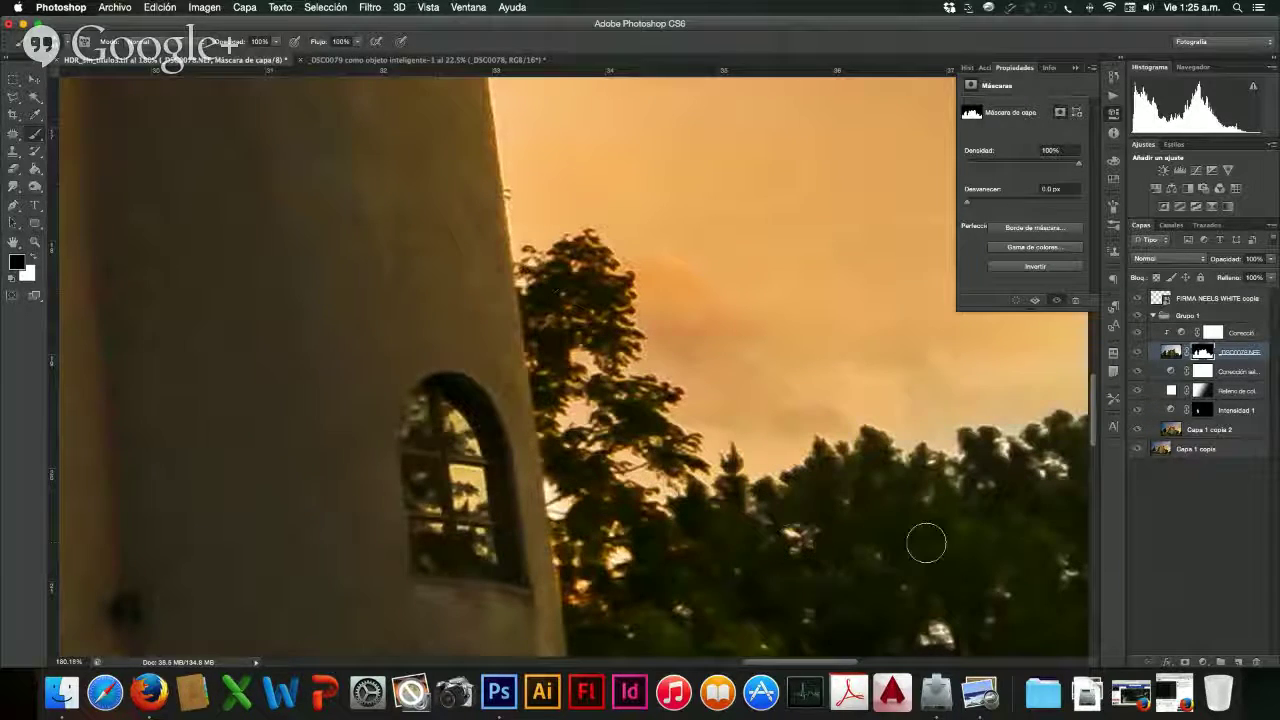
scroll(924, 543, right, 2)
scroll(905, 543, down, 4)
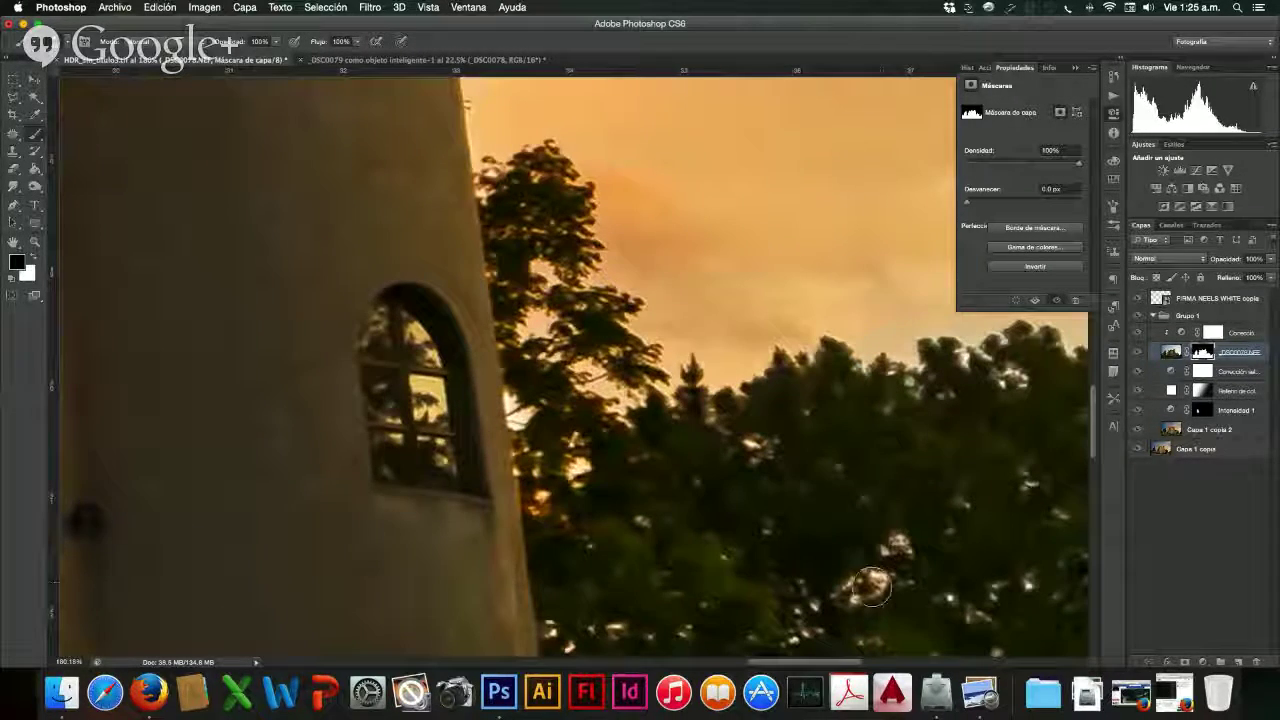
scroll(868, 580, down, 8)
scroll(866, 576, right, 8)
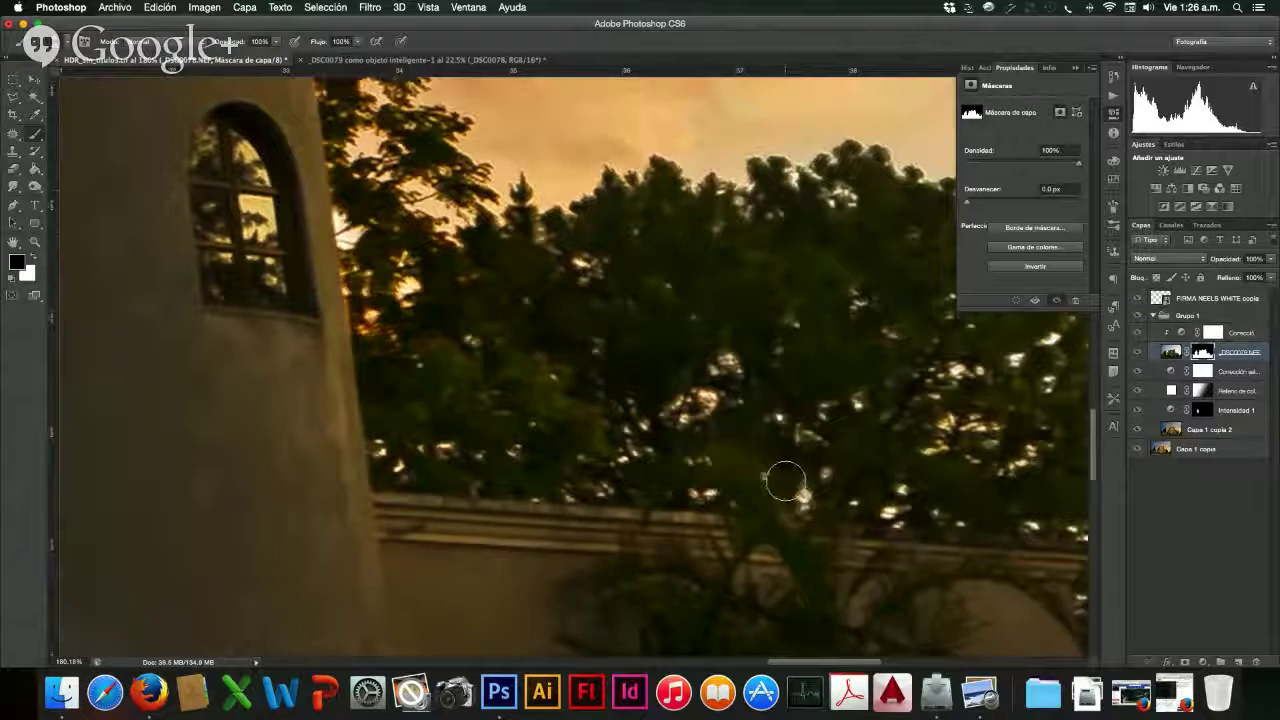
scroll(785, 480, right, 3)
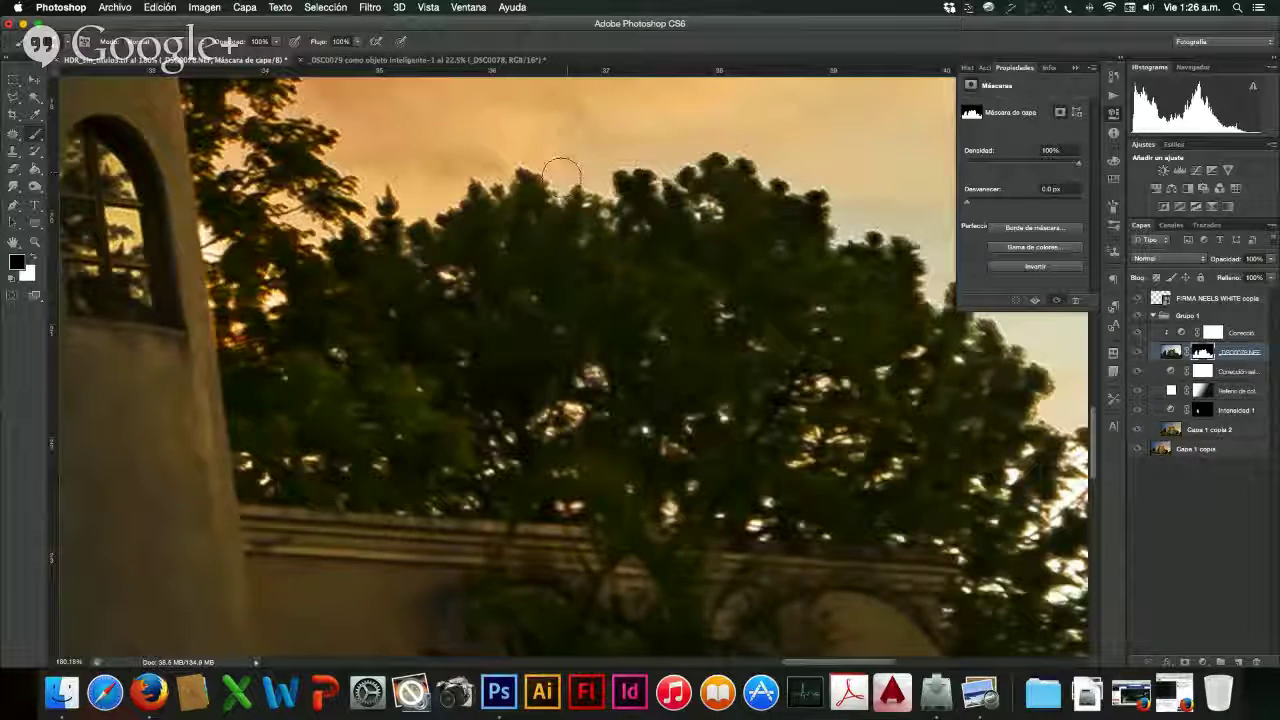
scroll(840, 390, right, 5)
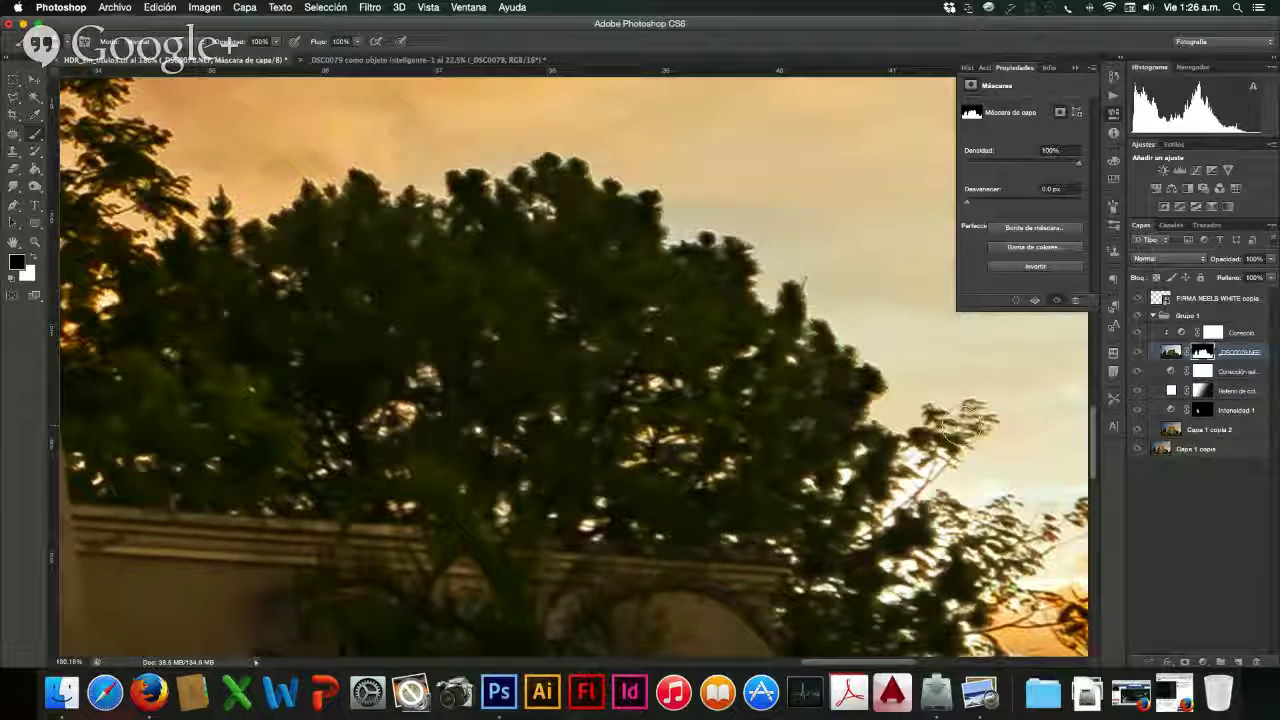
- Paint black on the castle mask over the bright gaps in the foliage beside the arch
scroll(958, 422, down, 5)
scroll(958, 422, right, 4)
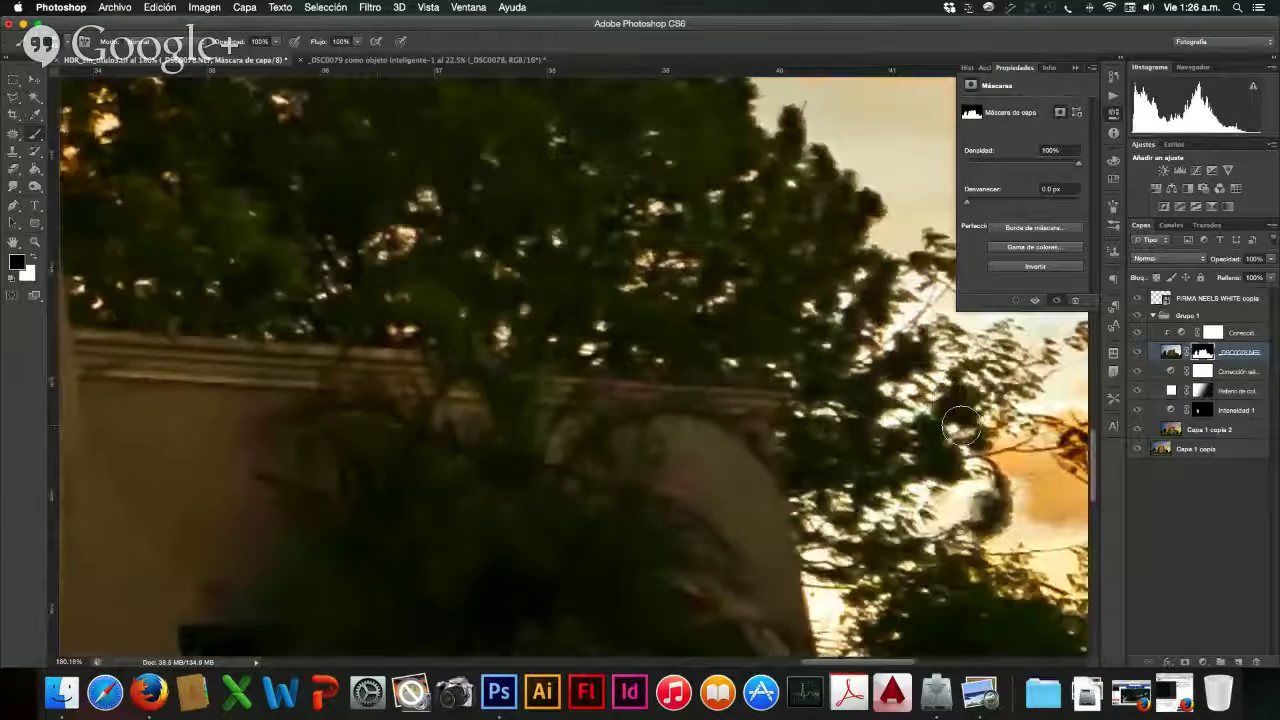
scroll(721, 527, right, 2)
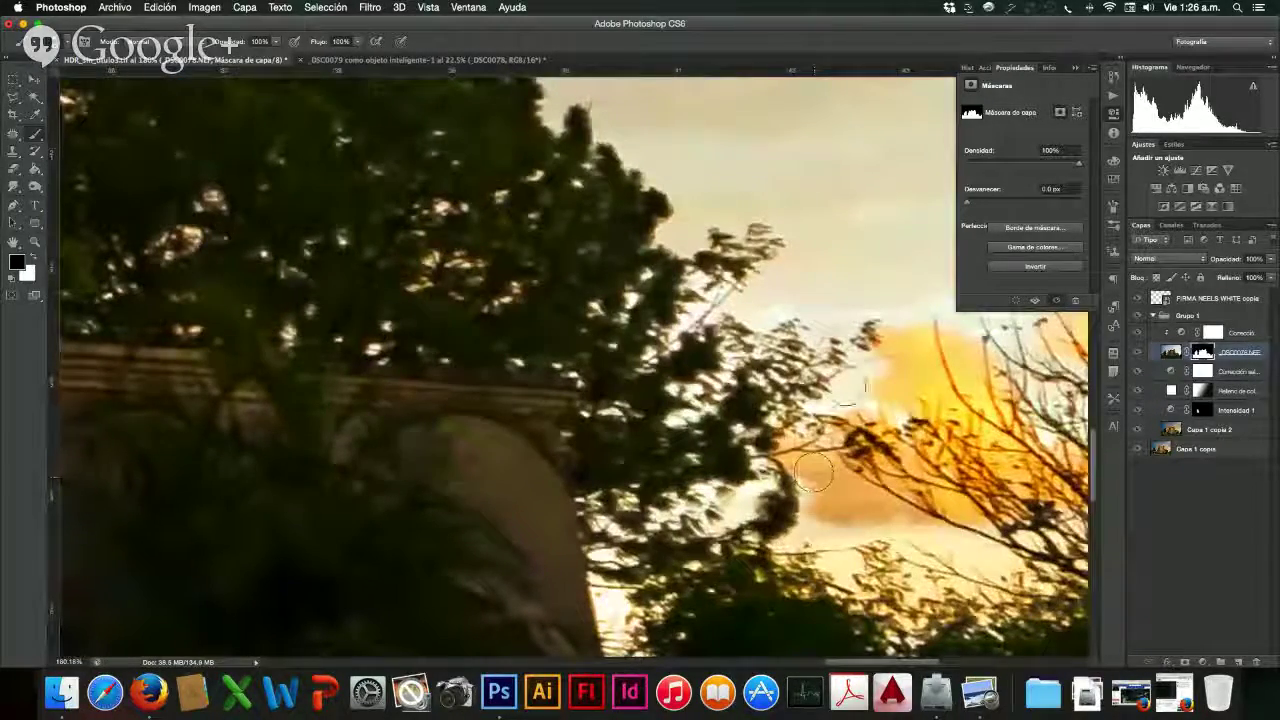
scroll(903, 430, right, 5)
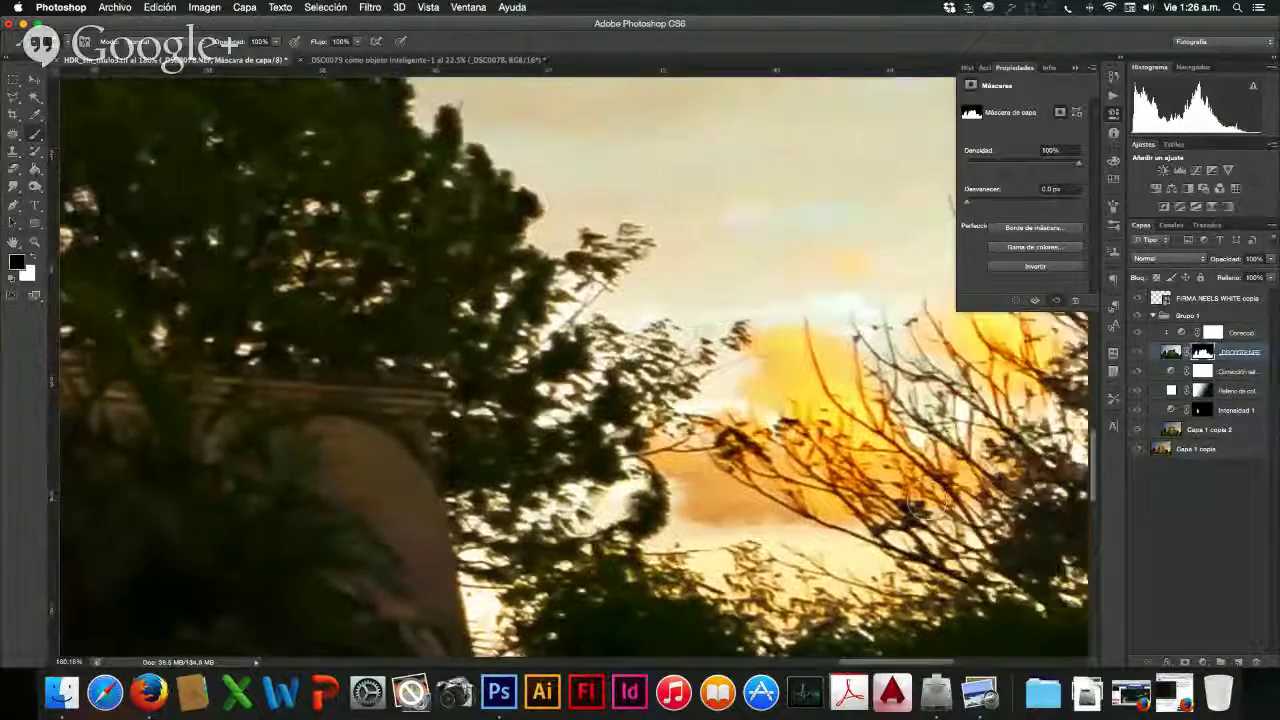
scroll(926, 500, right, 3)
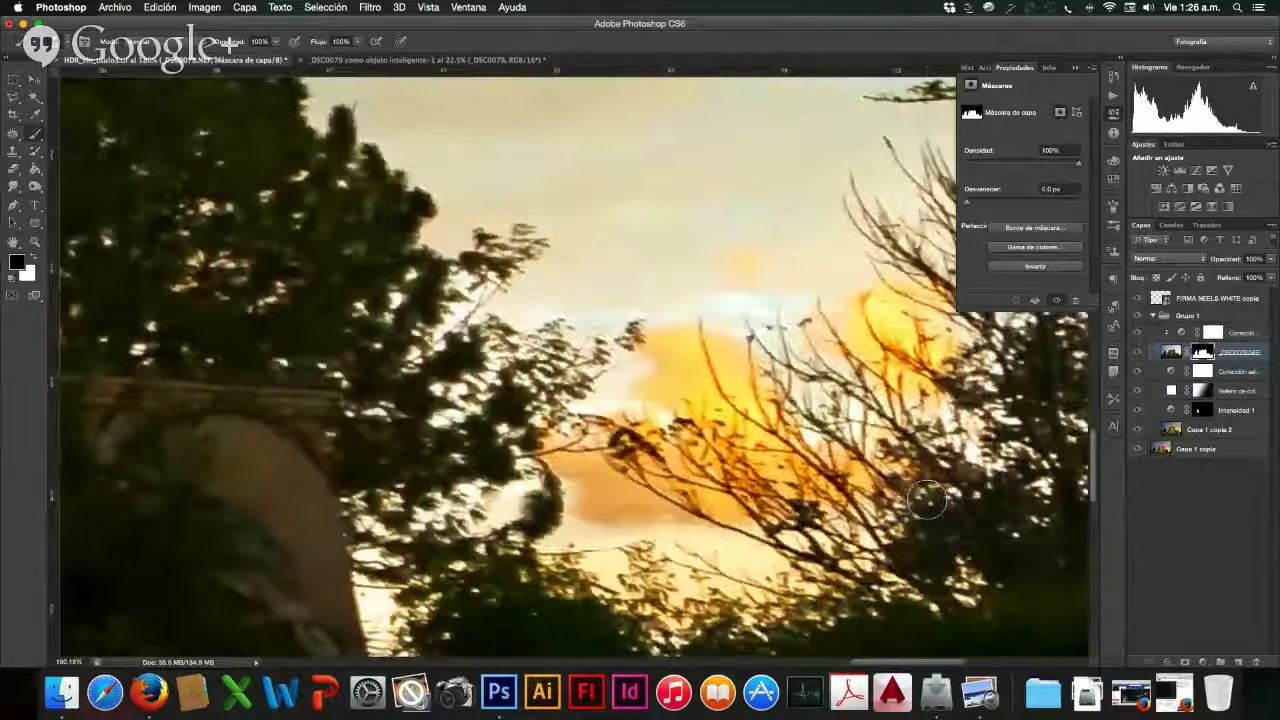
scroll(926, 500, right, 5)
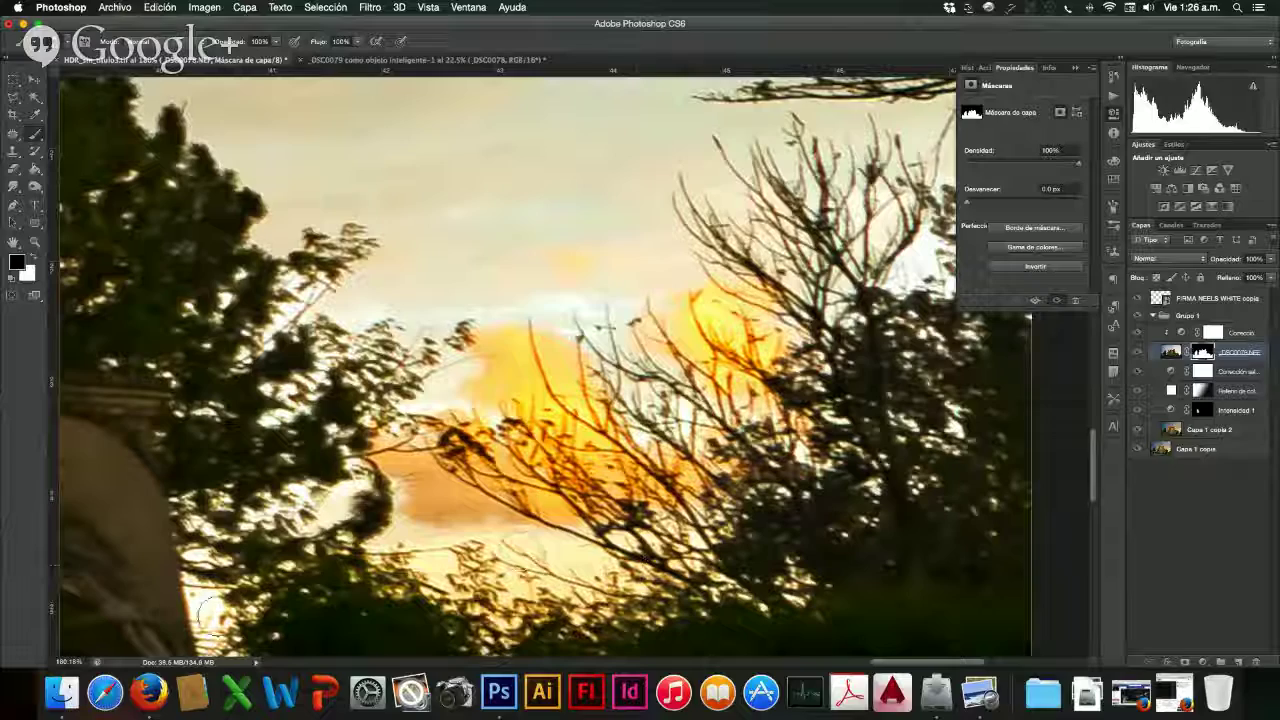
mouse_move(210, 605)
mouse_down()
mouse_move(235, 615)
mouse_move(265, 590)
mouse_move(195, 550)
mouse_move(188, 505)
mouse_up()
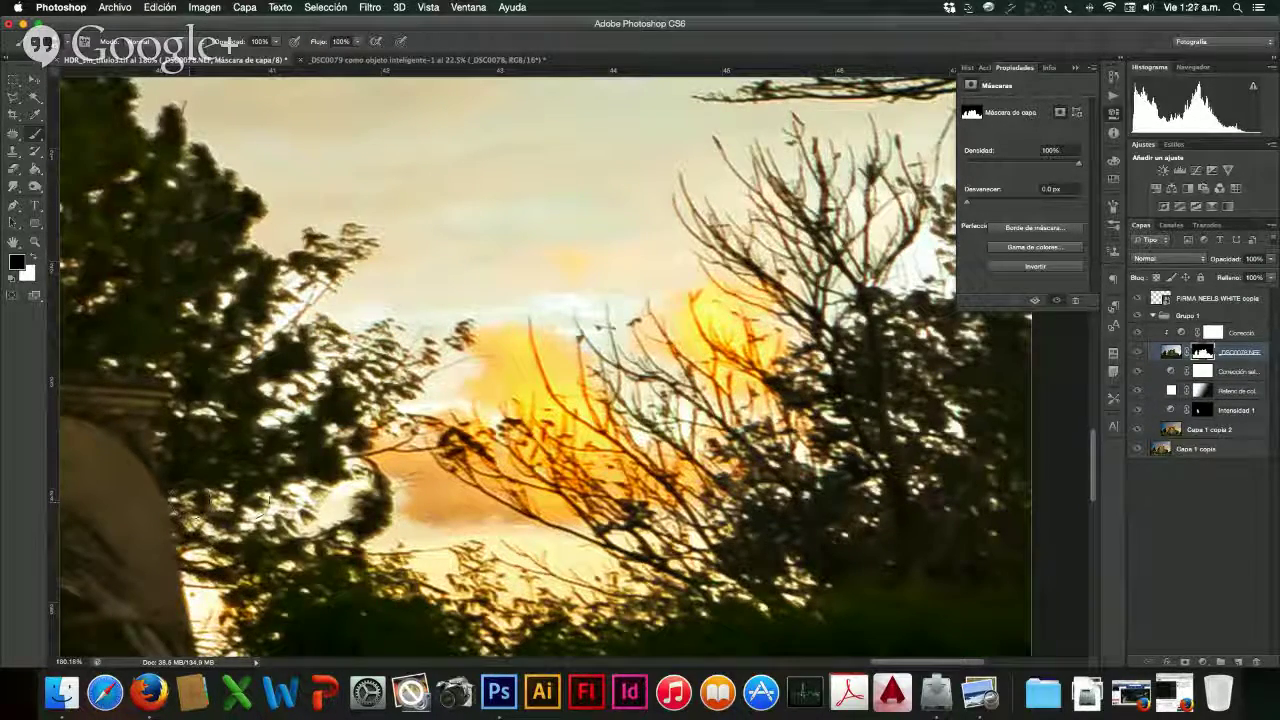
mouse_move(265, 503)
mouse_down()
mouse_move(358, 472)
mouse_move(305, 402)
mouse_move(290, 412)
mouse_move(285, 400)
mouse_move(305, 325)
mouse_move(292, 330)
mouse_move(290, 280)
mouse_move(330, 285)
mouse_move(360, 235)
mouse_move(307, 234)
mouse_move(237, 369)
mouse_move(190, 412)
mouse_move(203, 427)
mouse_up()
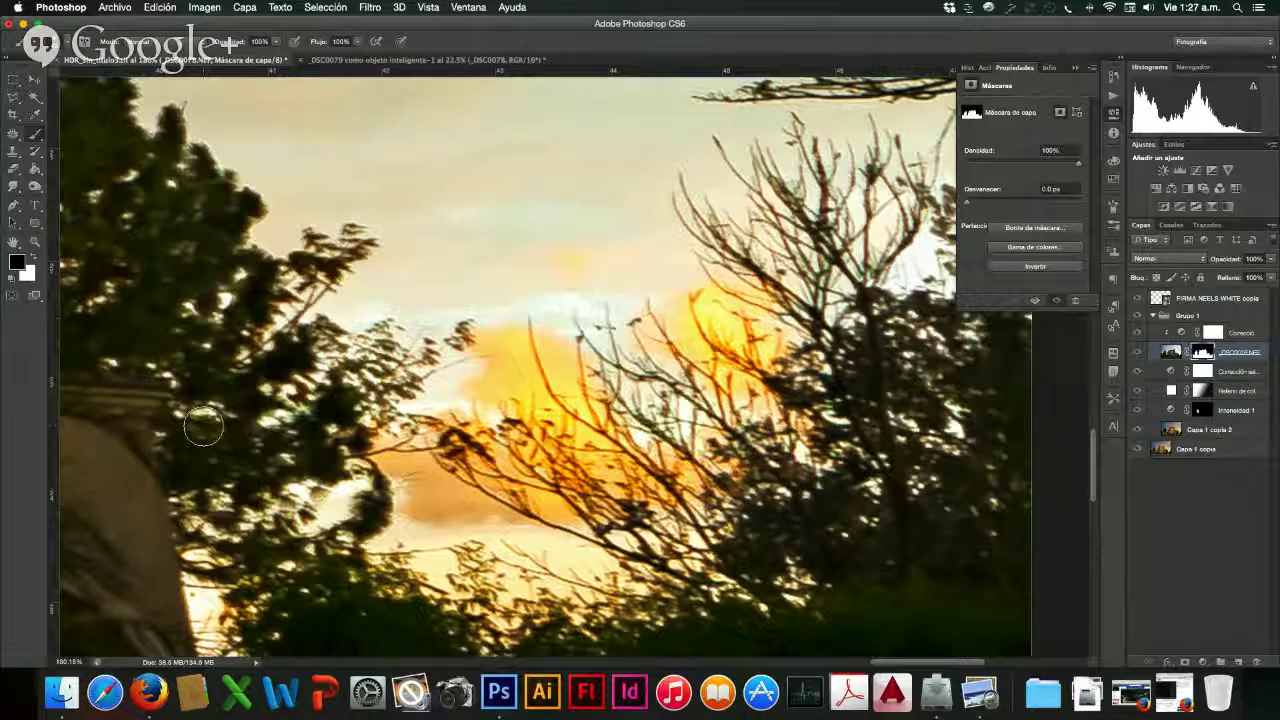
- Paint black on the castle mask over the bright sky patch between the bare branches near the photo's right edge
scroll(203, 427, right, 5)
scroll(203, 427, down, 2)
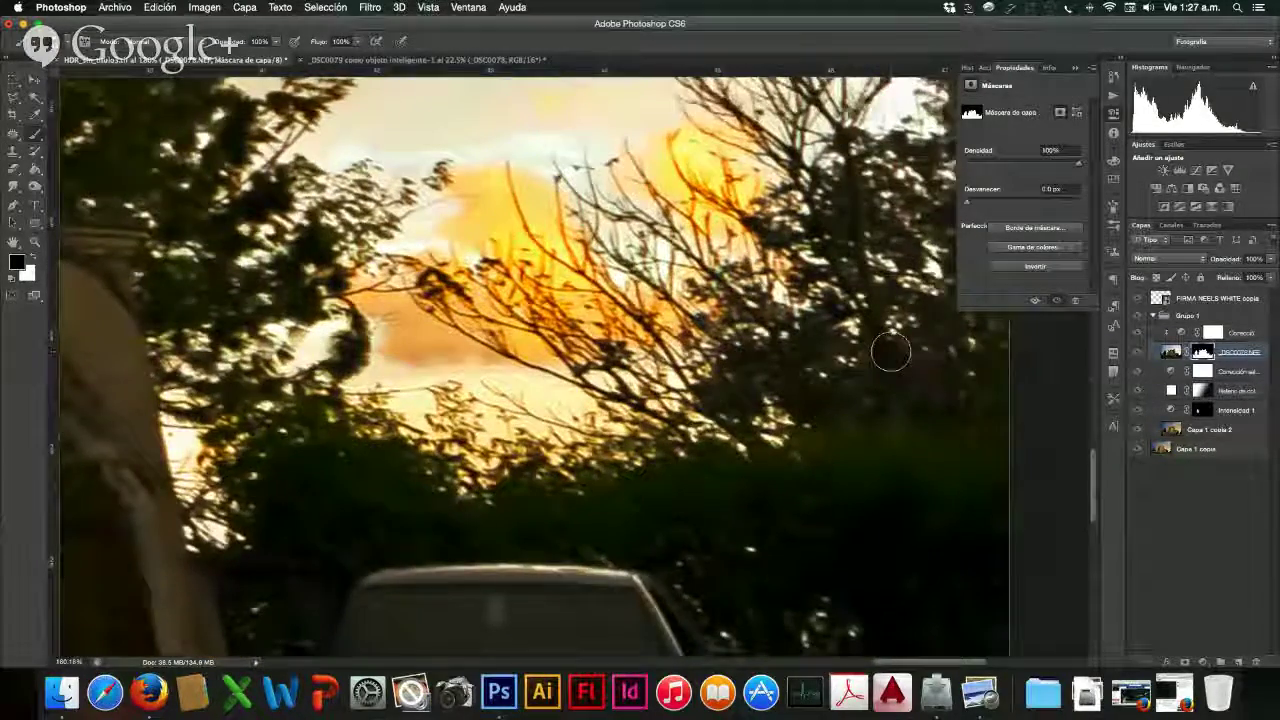
scroll(892, 371, up, 4)
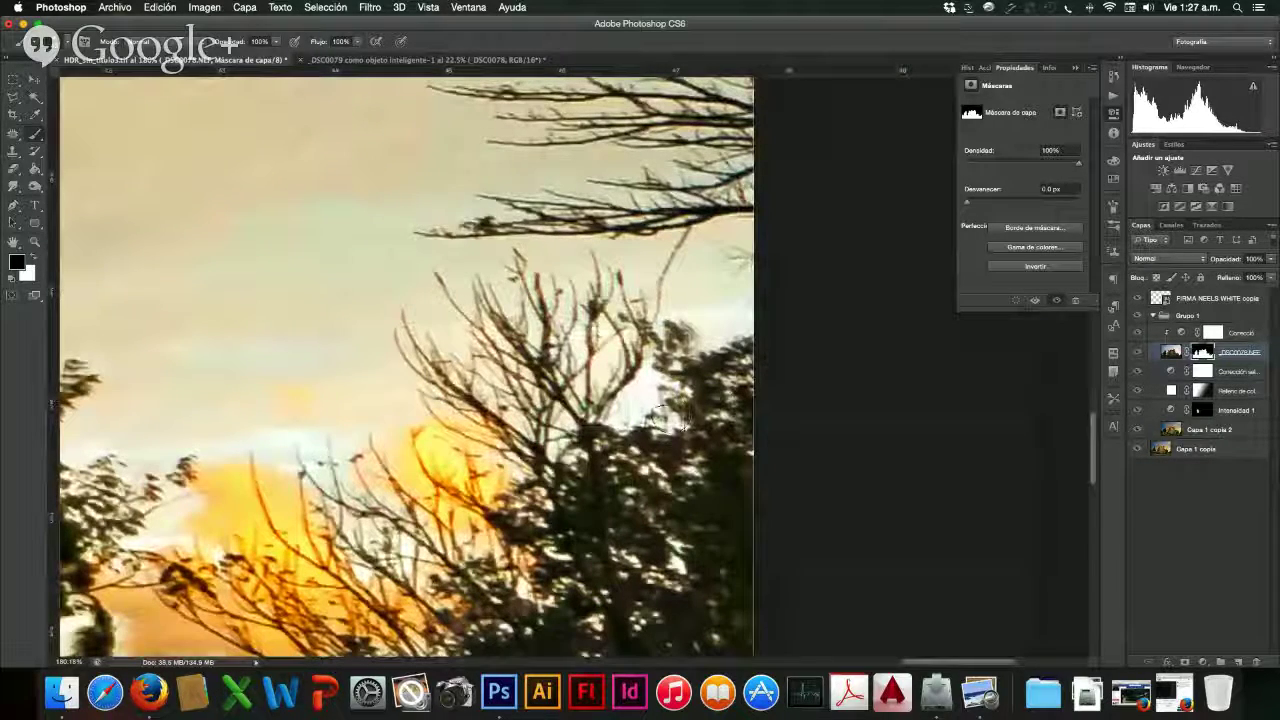
mouse_move(667, 413)
mouse_down()
mouse_move(645, 378)
mouse_move(610, 415)
mouse_move(595, 400)
mouse_move(566, 445)
mouse_move(440, 370)
mouse_move(545, 533)
mouse_up()
scroll(600, 470, up, 5)
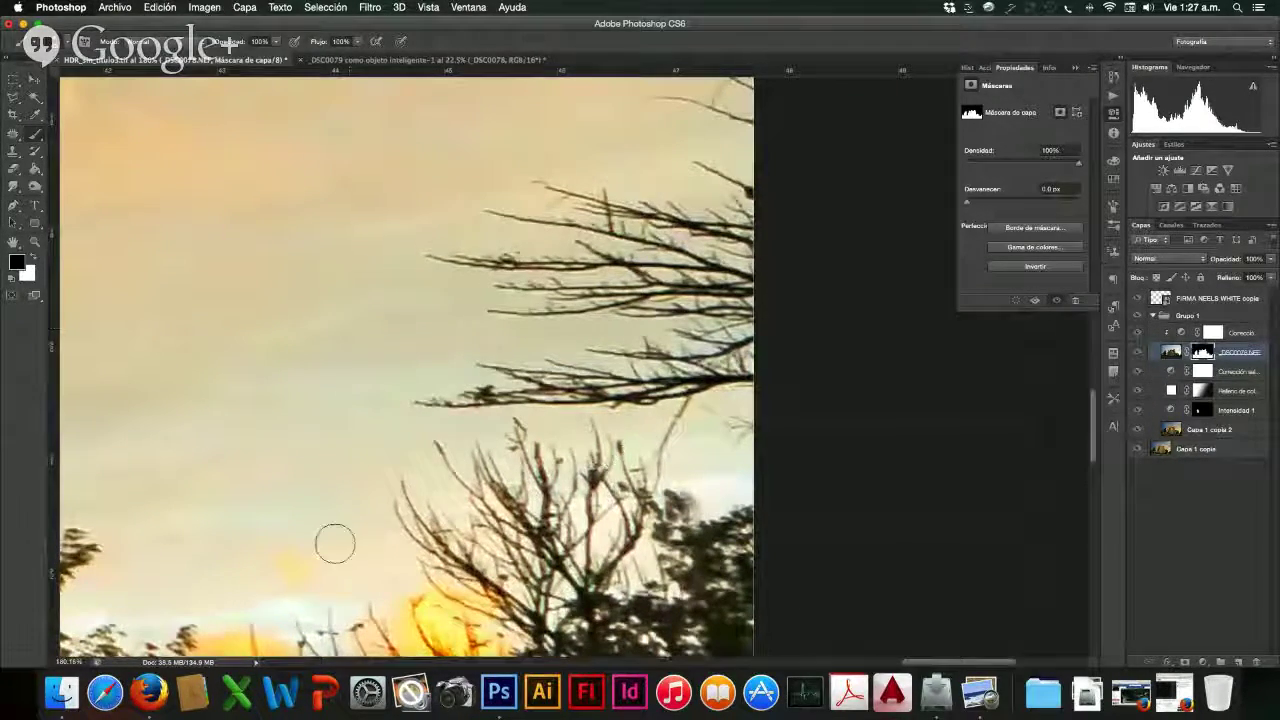
- Raise the opacity of the white soft-light fill layer to about 87%
key(super+0)
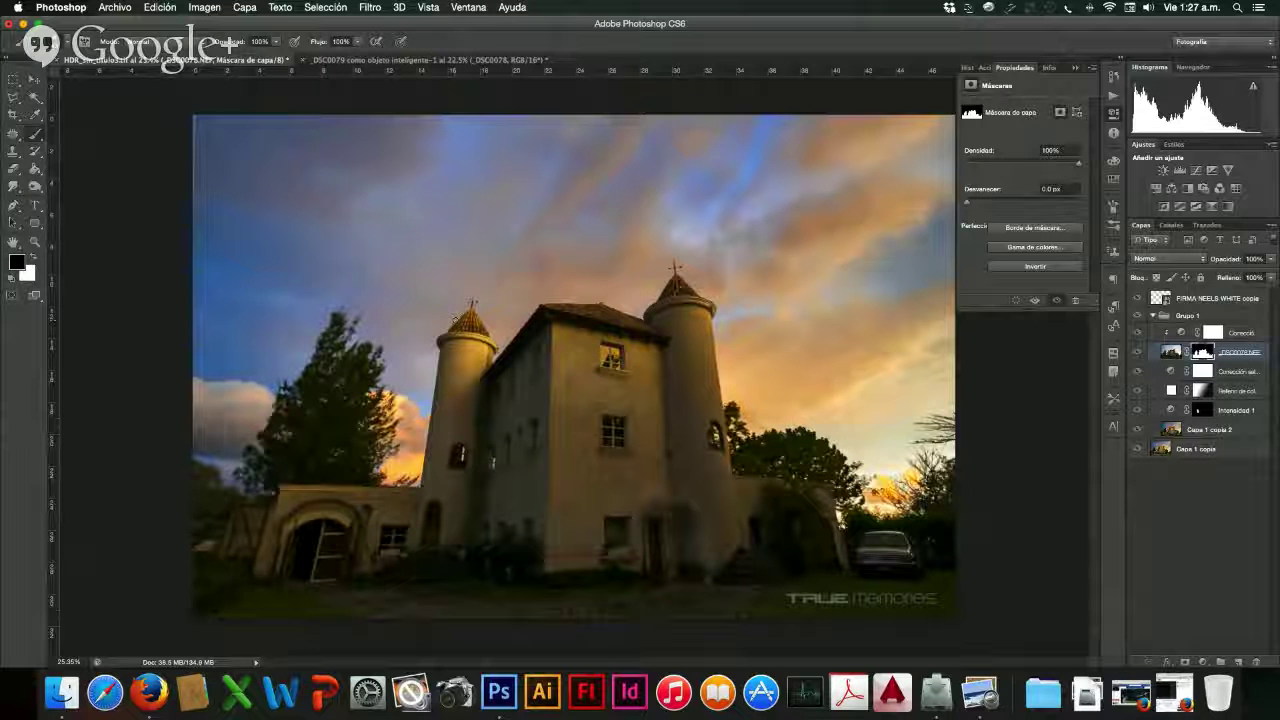
click(1262, 392)
click(1270, 259)
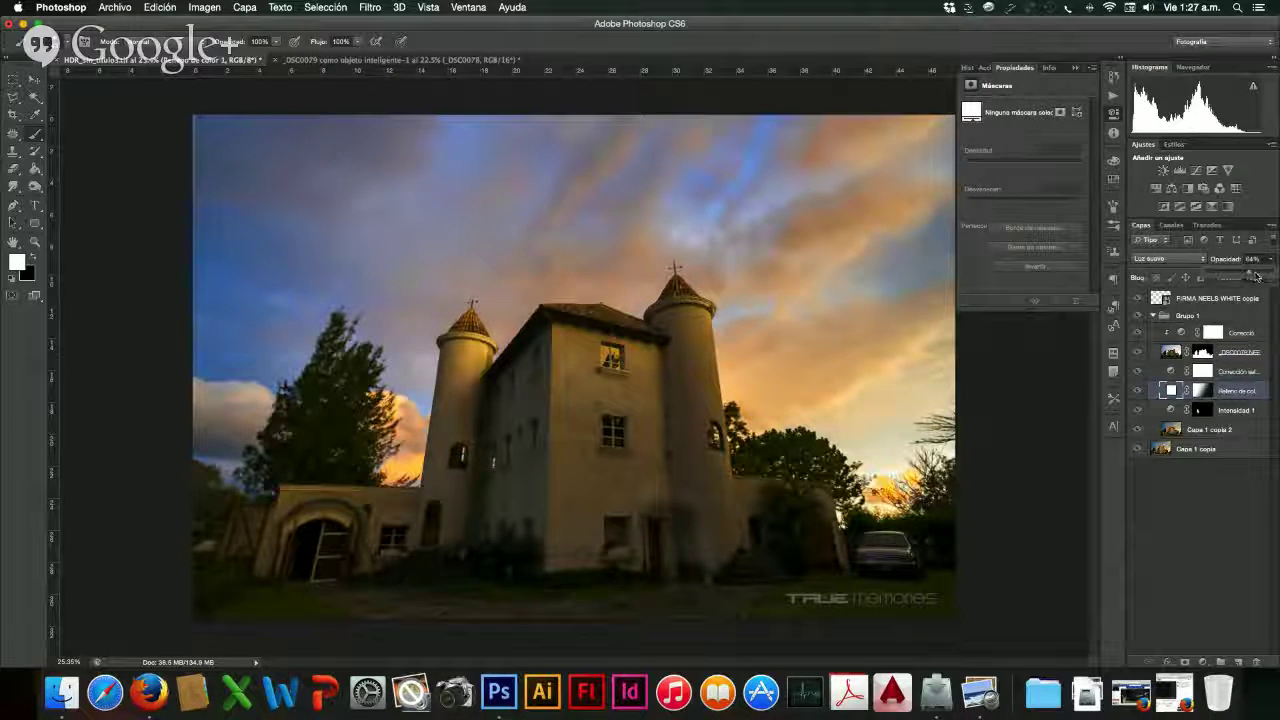
mouse_move(1256, 277)
mouse_down()
mouse_move(1245, 275)
mouse_move(1264, 272)
mouse_up()
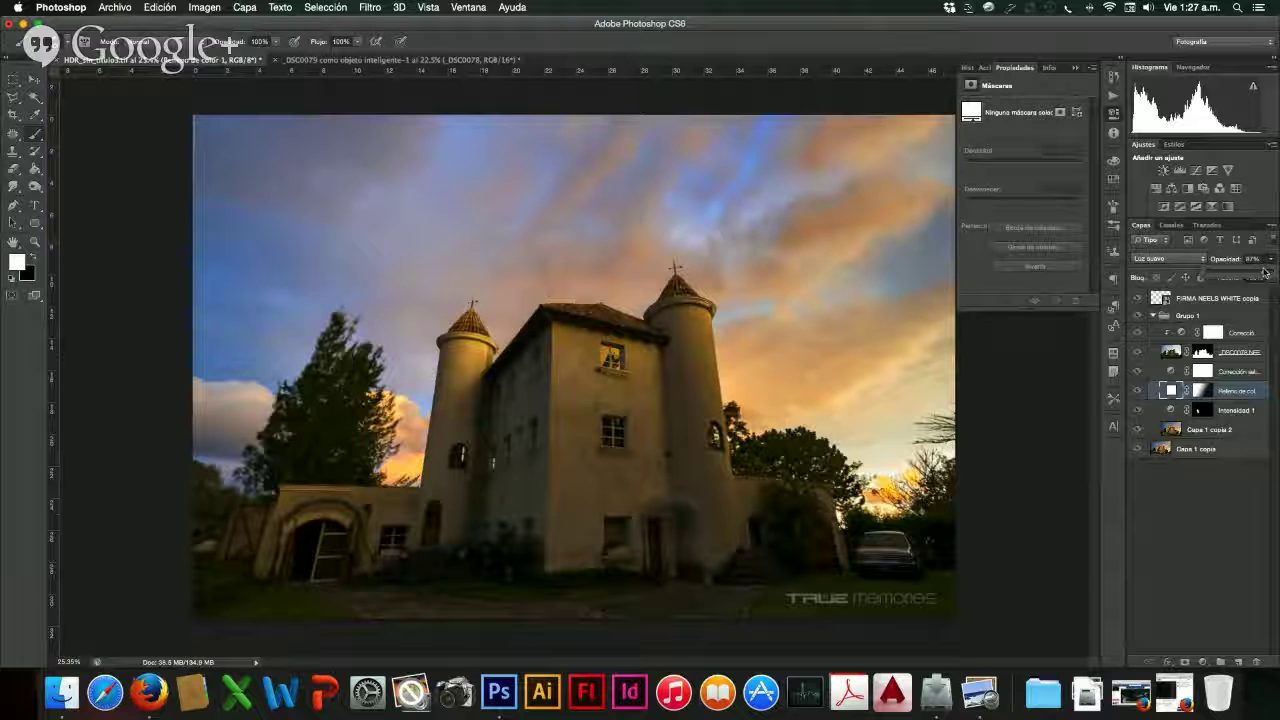
drag(1263, 272, 1262, 272)
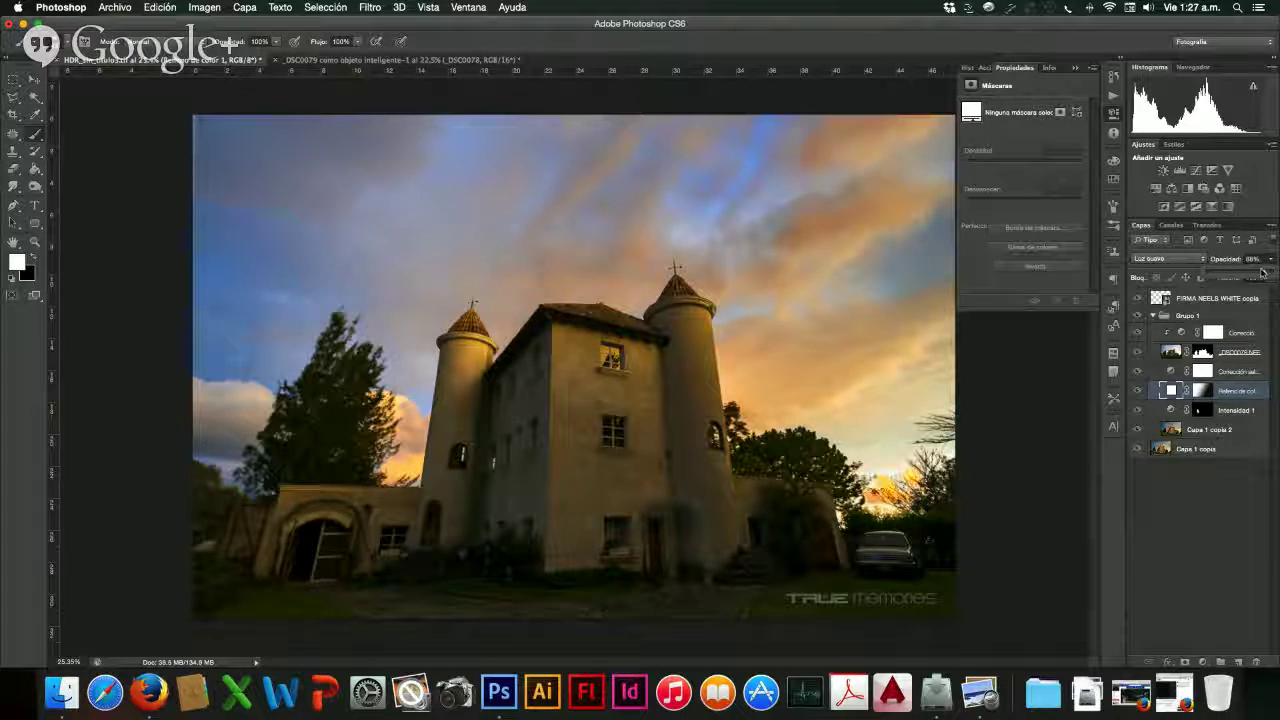
- Review the settings of the lower selective color layer and the Vibrance layer, and select the base layer Capa 1 copia
click(1249, 374)
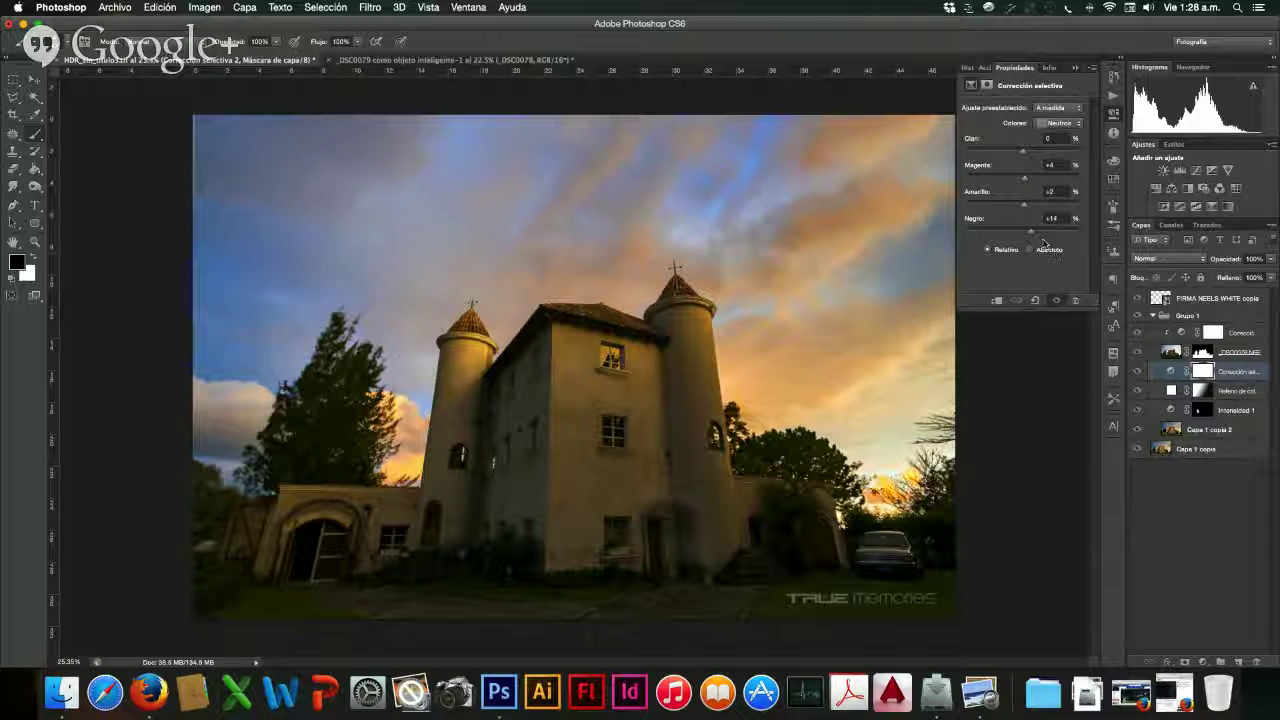
click(1250, 410)
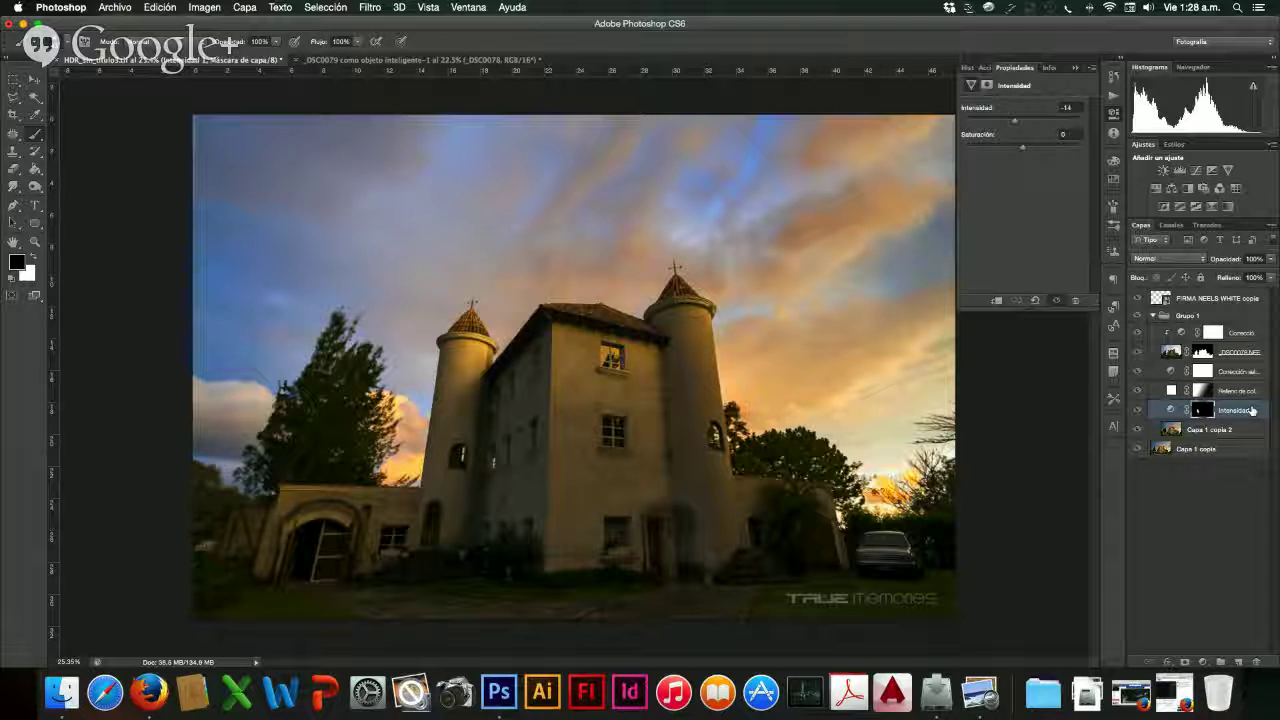
click(1150, 449)
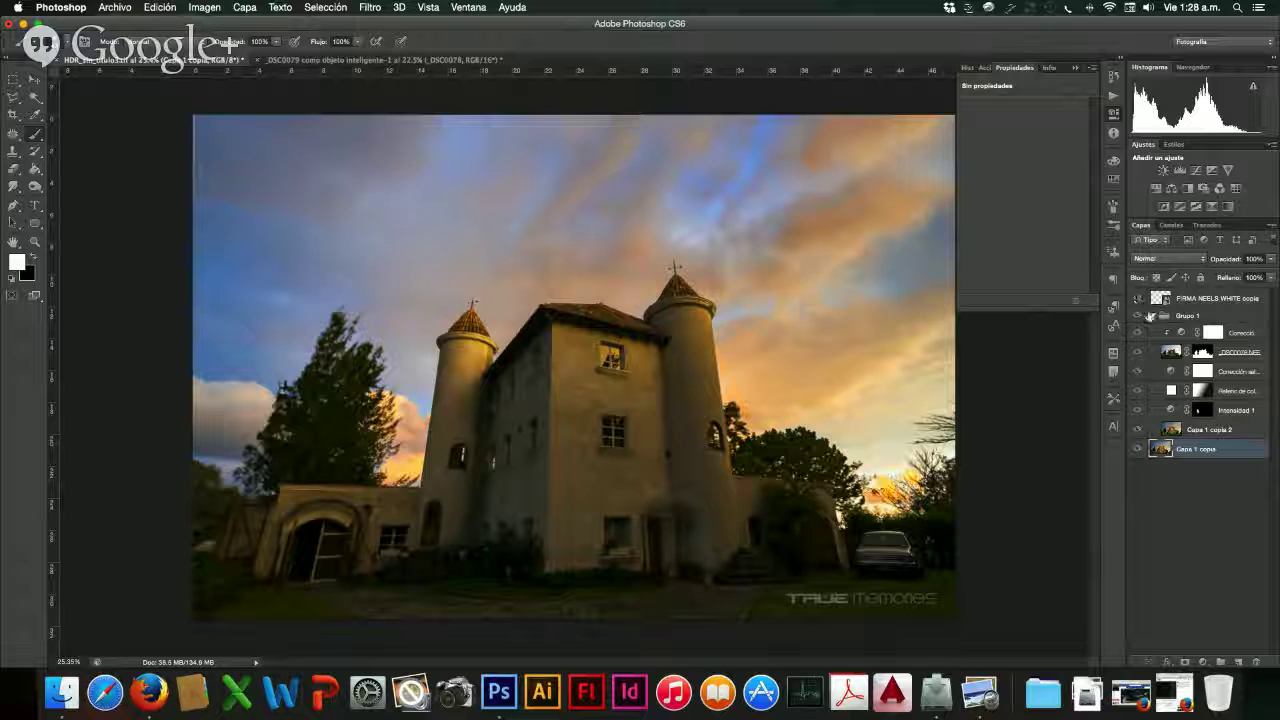
- Collapse Grupo 1 and toggle its visibility to compare the image before and after the edits
click(1152, 316)
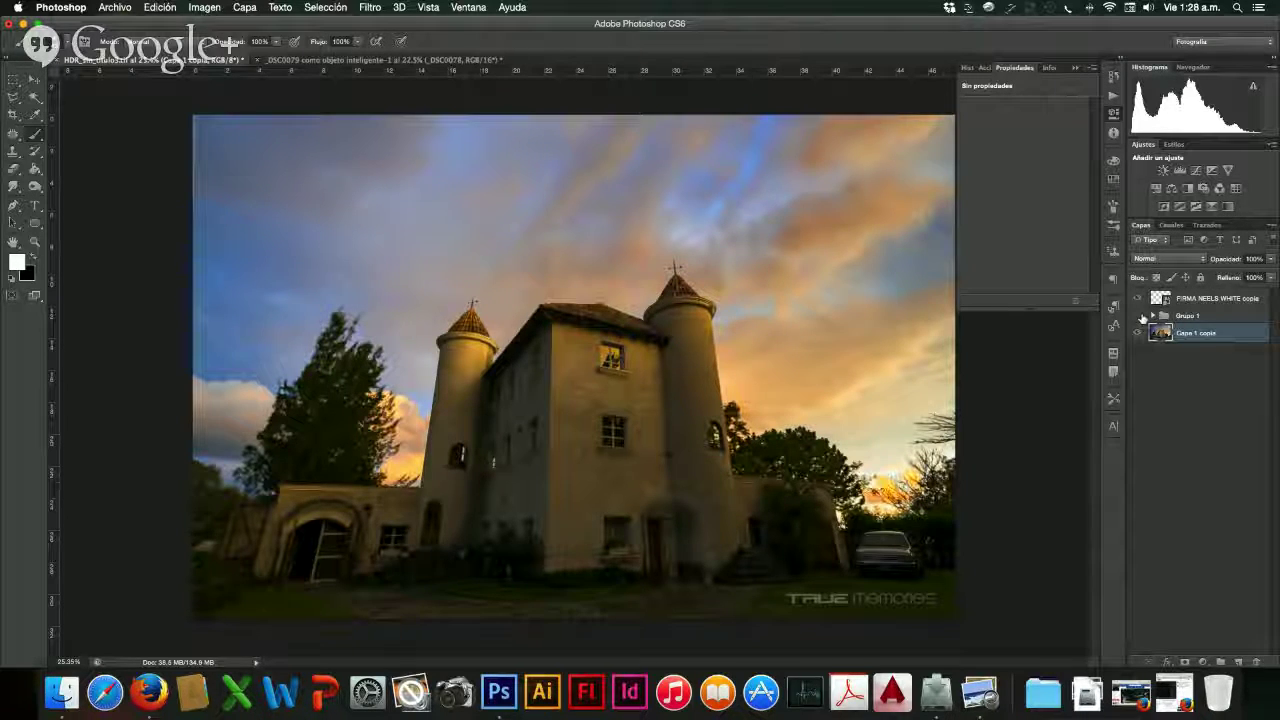
click(1139, 316)
click(1139, 316)
click(1139, 316)
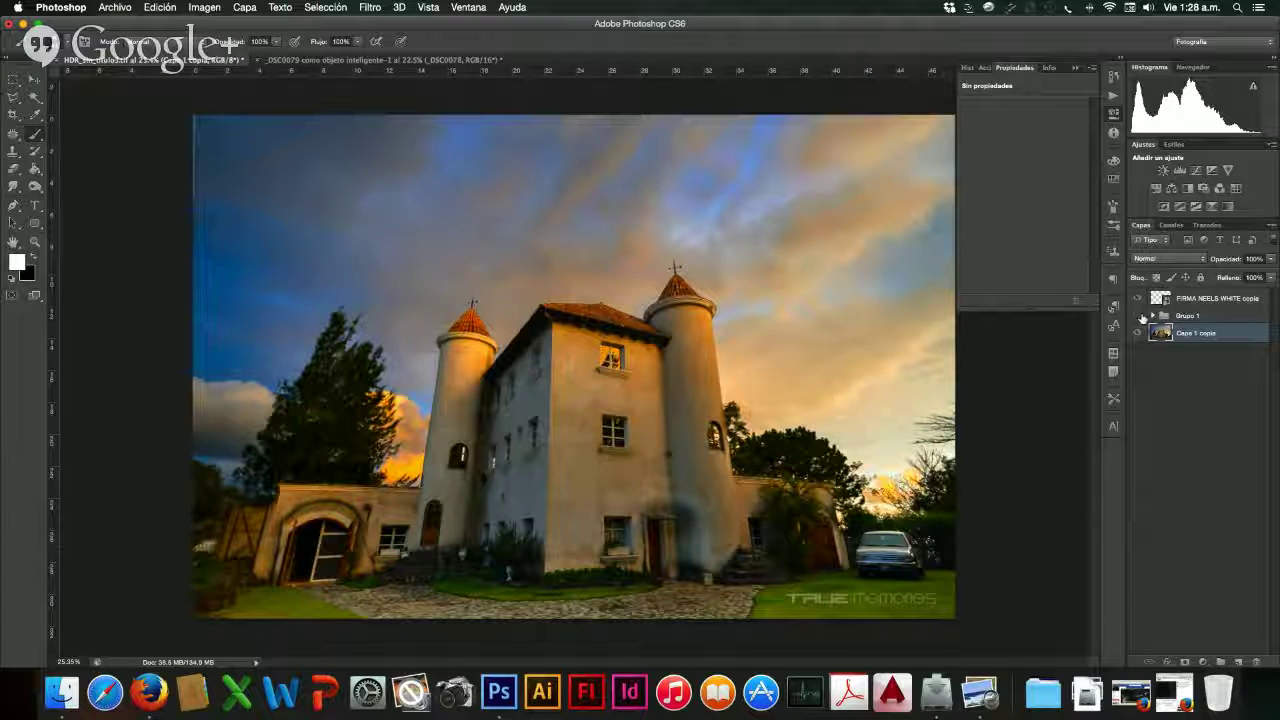
click(1139, 316)
click(1141, 316)
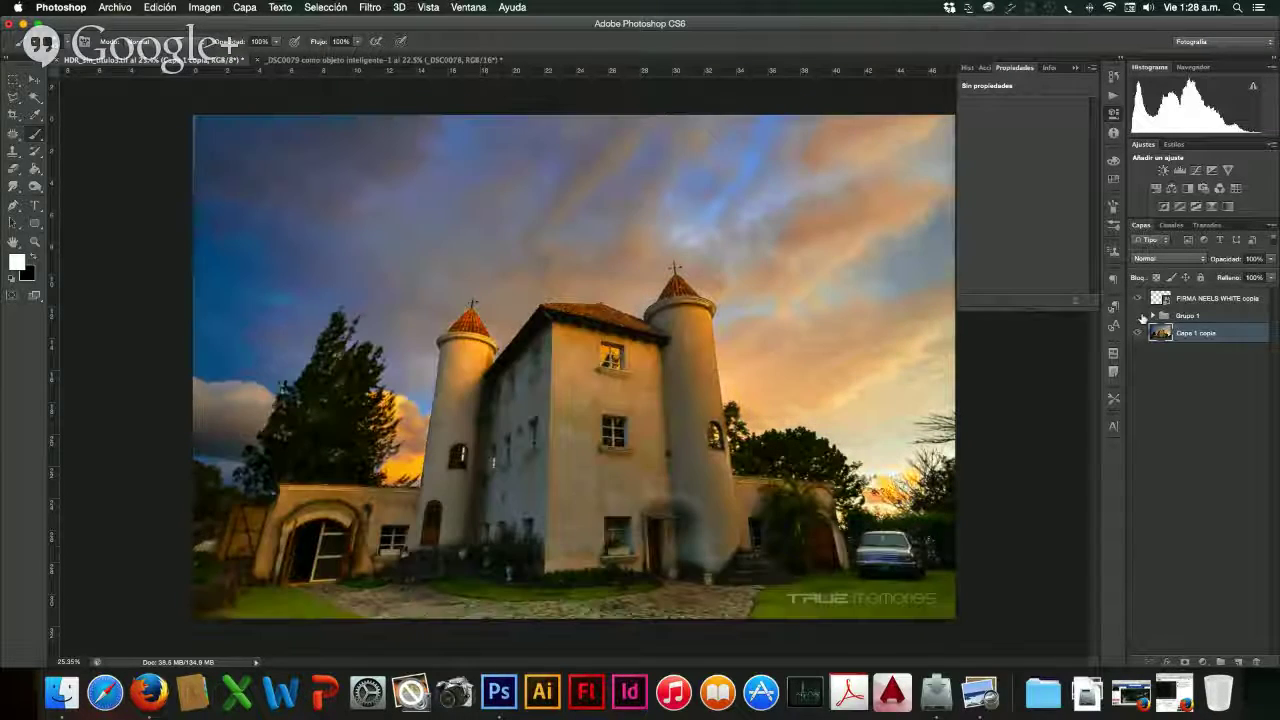
click(1141, 316)
click(1141, 316)
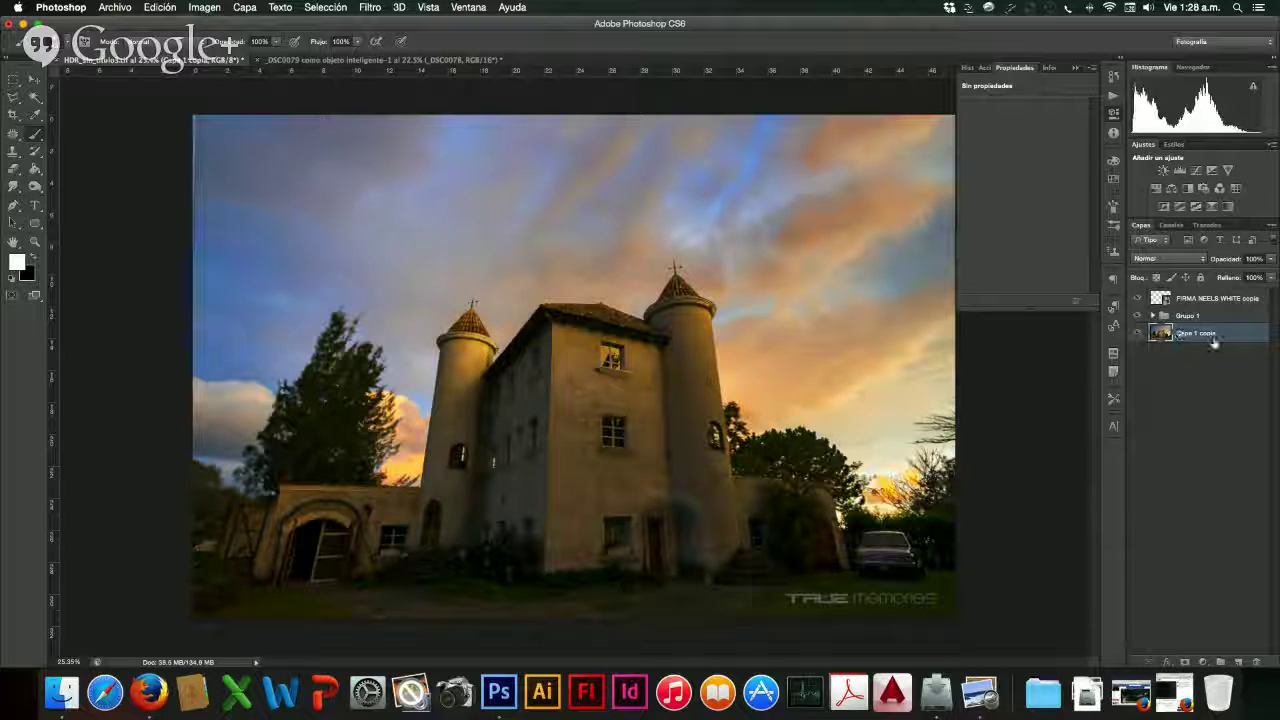
- Duplicate the base layer Capa 1 copia, move the duplicate above Grupo 1, and set its blend mode to Color
drag(1241, 661, 1241, 661)
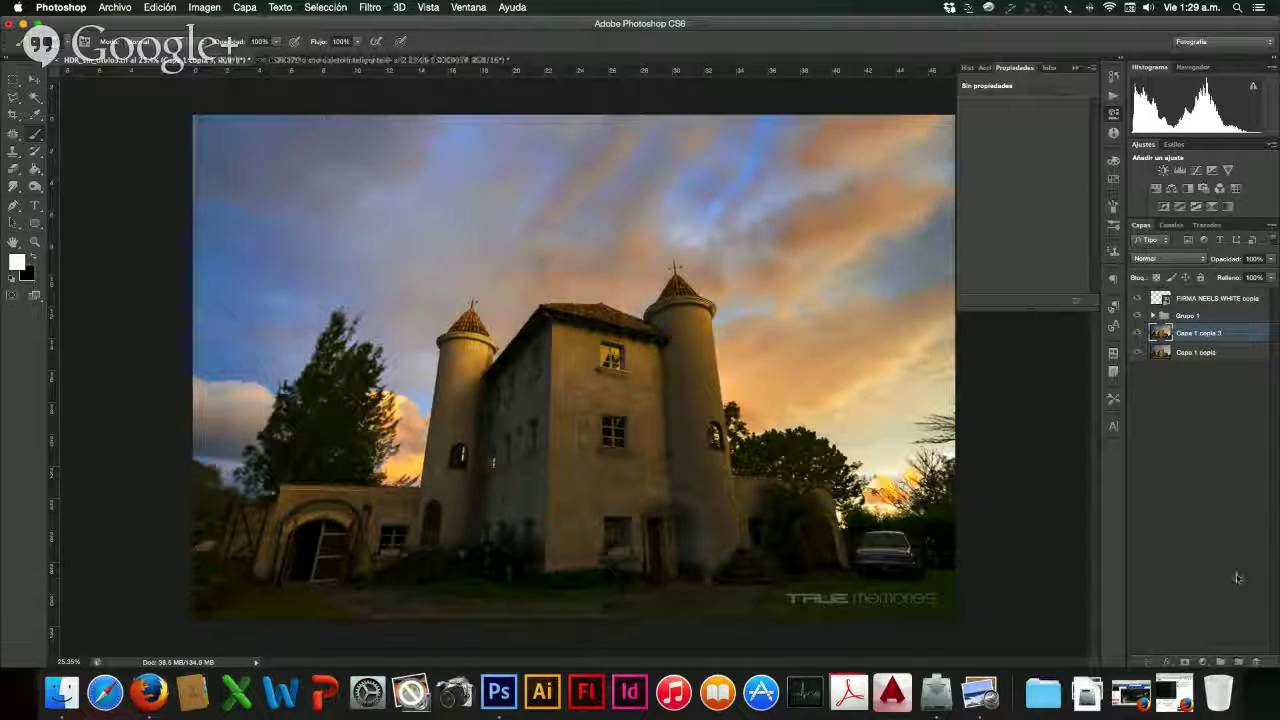
drag(1243, 334, 1228, 304)
click(1172, 259)
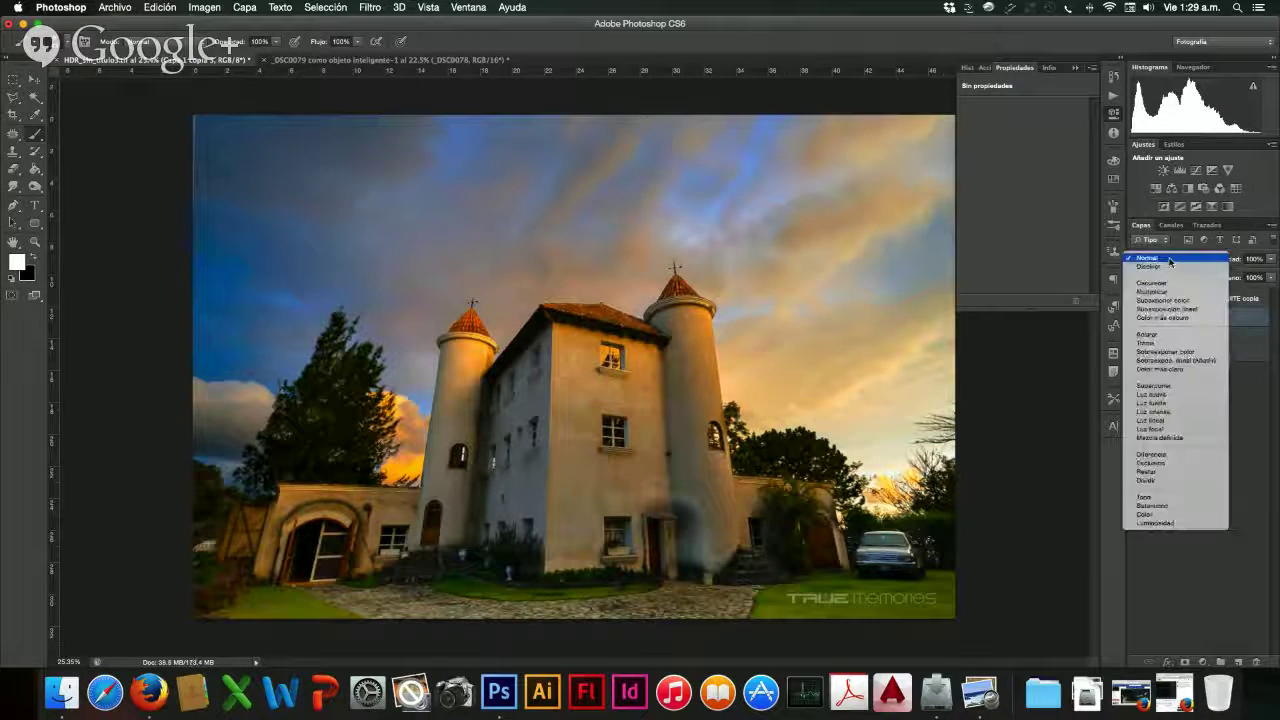
click(1160, 291)
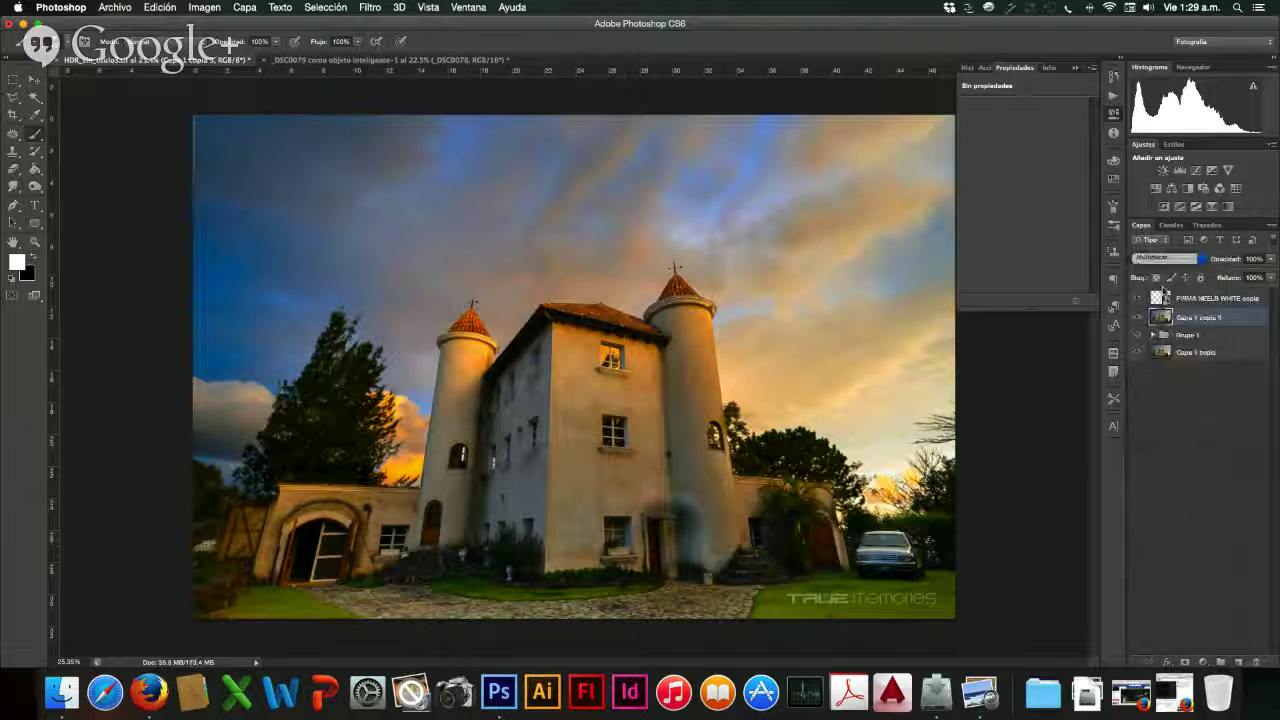
click(1173, 259)
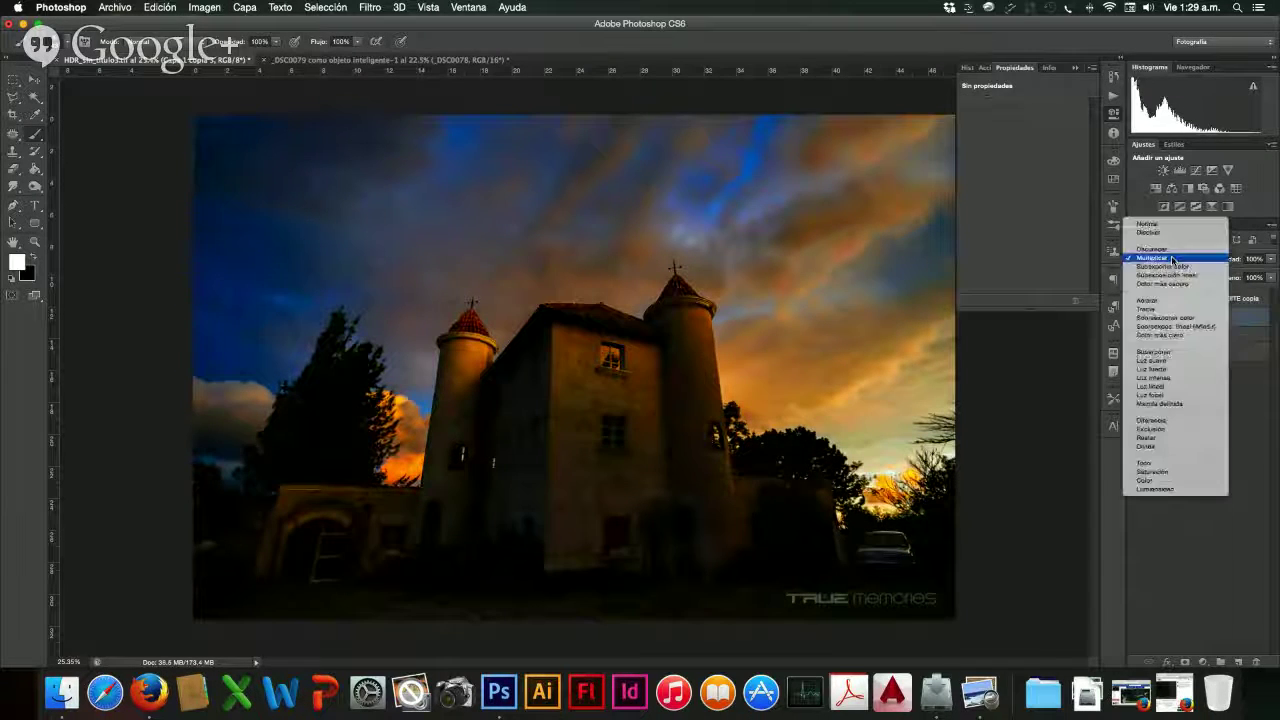
click(1148, 472)
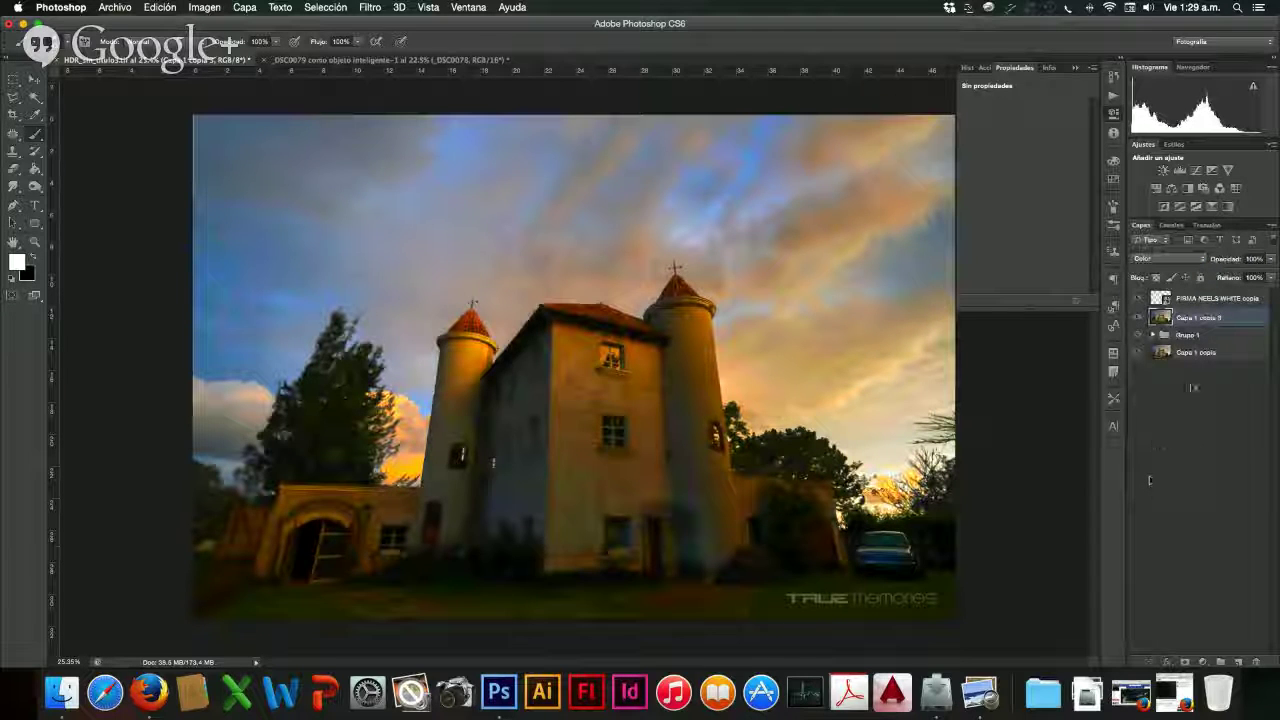
- Lower the opacity of the Color-blended layer to 30% and compare the image with and without it
click(1270, 259)
drag(1262, 271, 1226, 280)
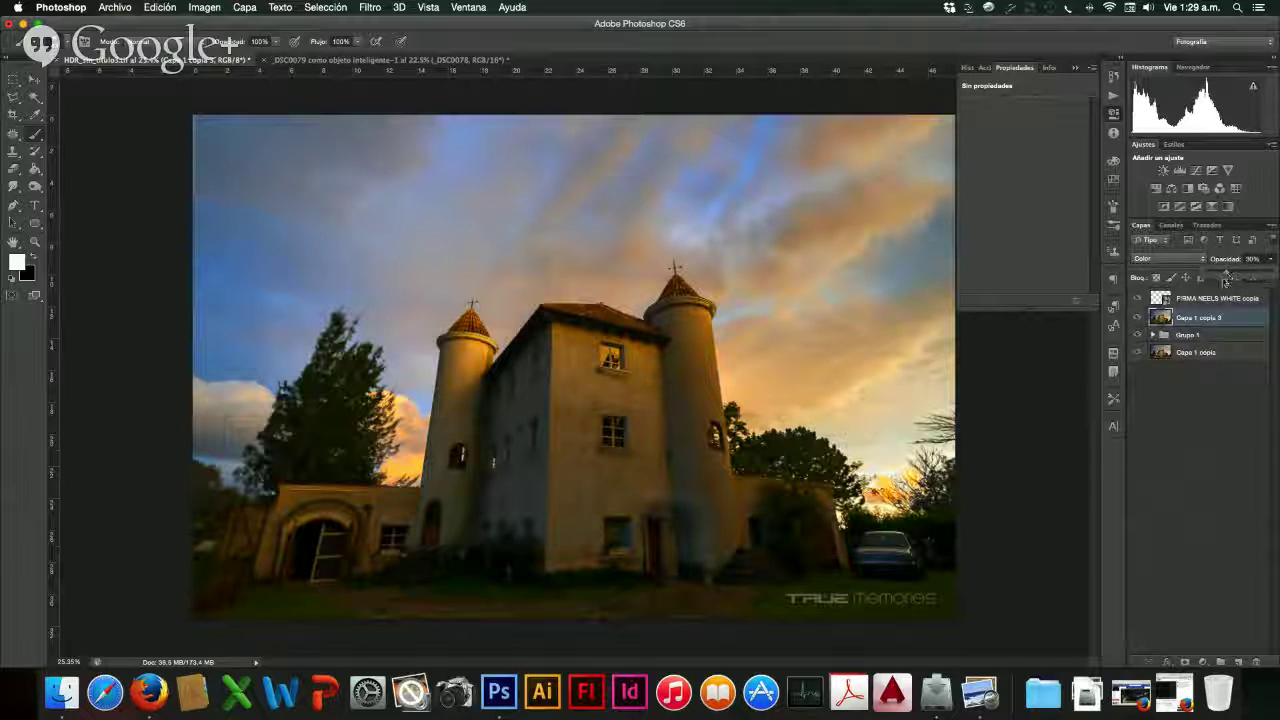
click(1137, 317)
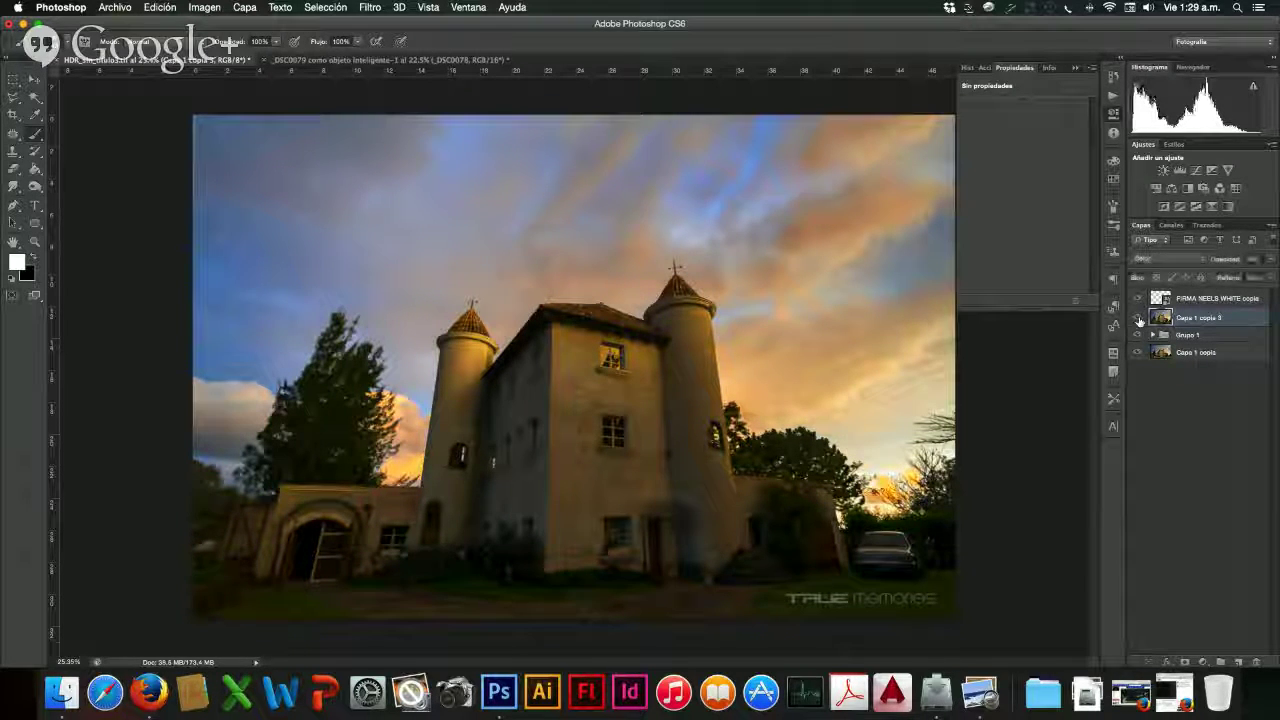
click(1137, 317)
click(1137, 317)
click(1137, 317)
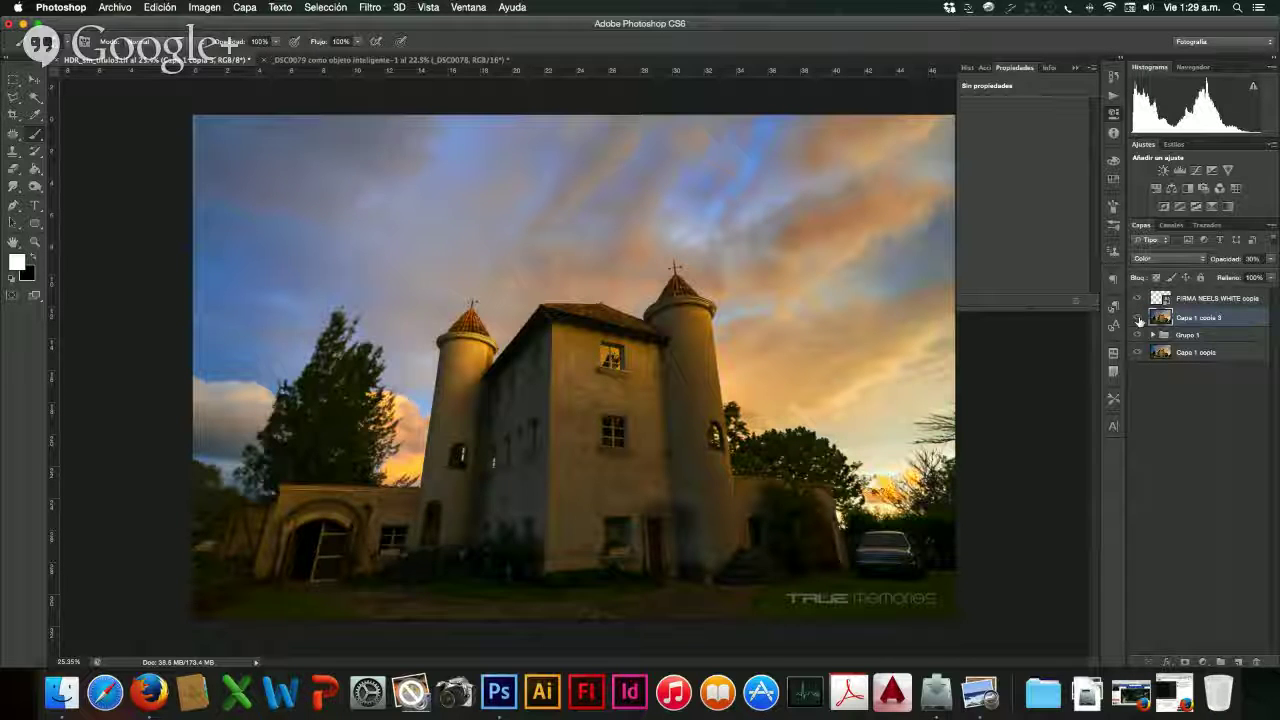
click(1137, 318)
click(1137, 318)
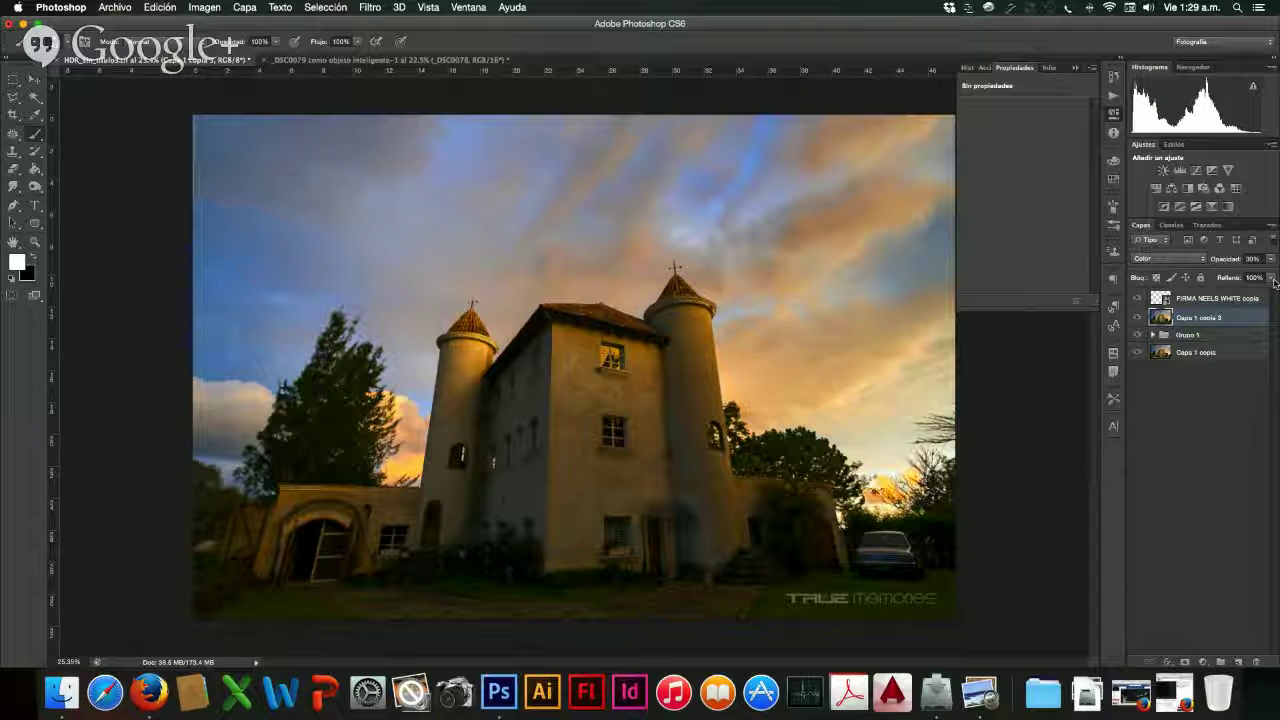
mouse_move(1272, 284)
mouse_down()
mouse_move(1245, 291)
mouse_move(1275, 290)
mouse_up()
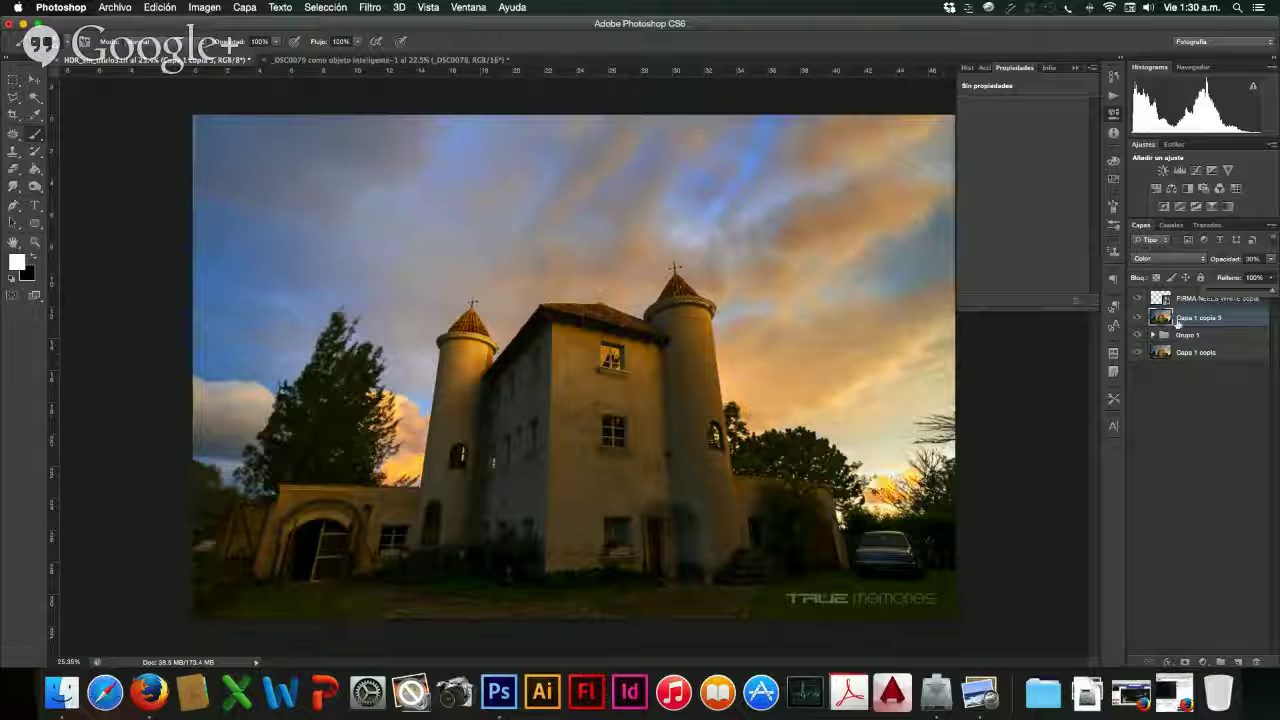
- Lower the fill of the white signature layer to about 50% and deselect the layer
click(1140, 298)
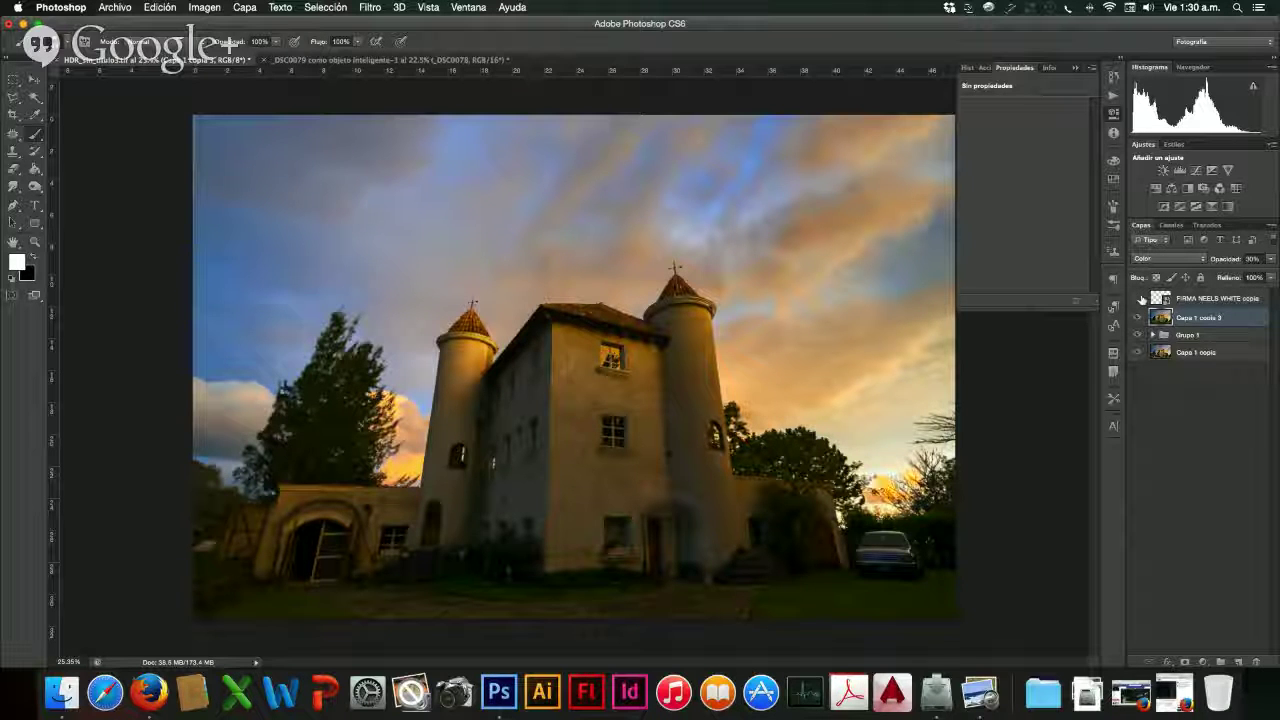
click(1142, 299)
click(1210, 300)
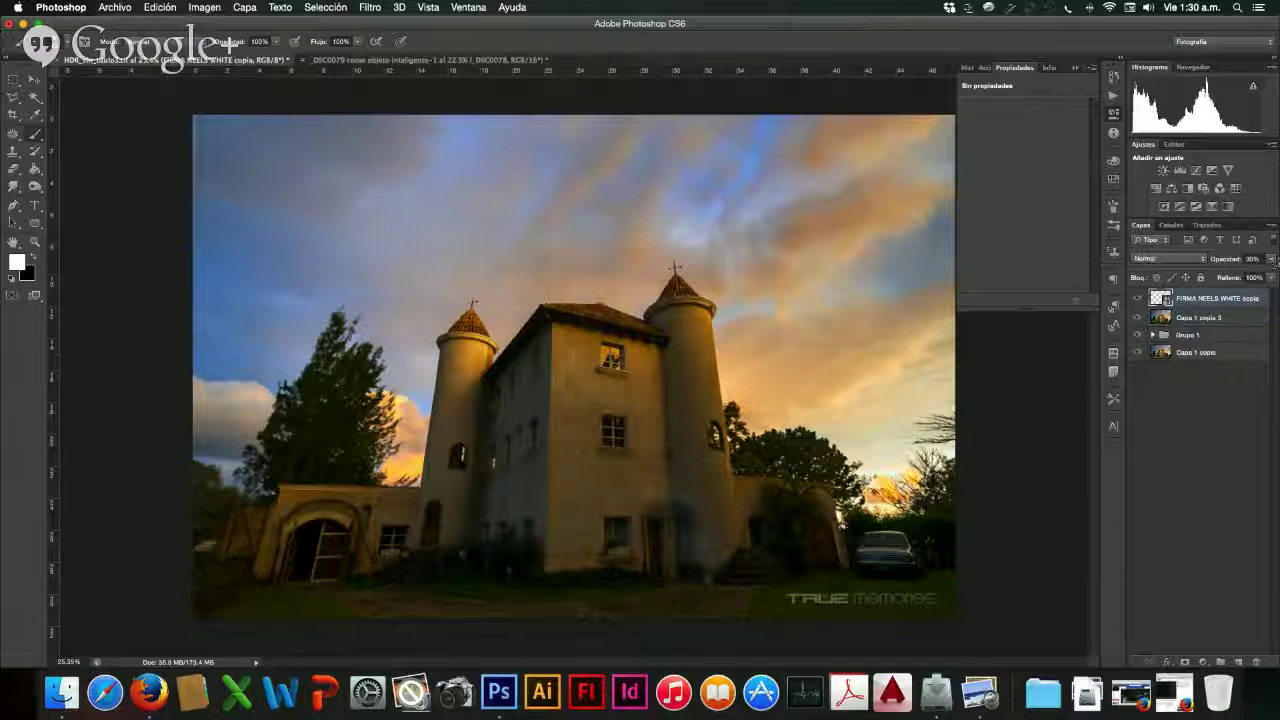
click(1273, 259)
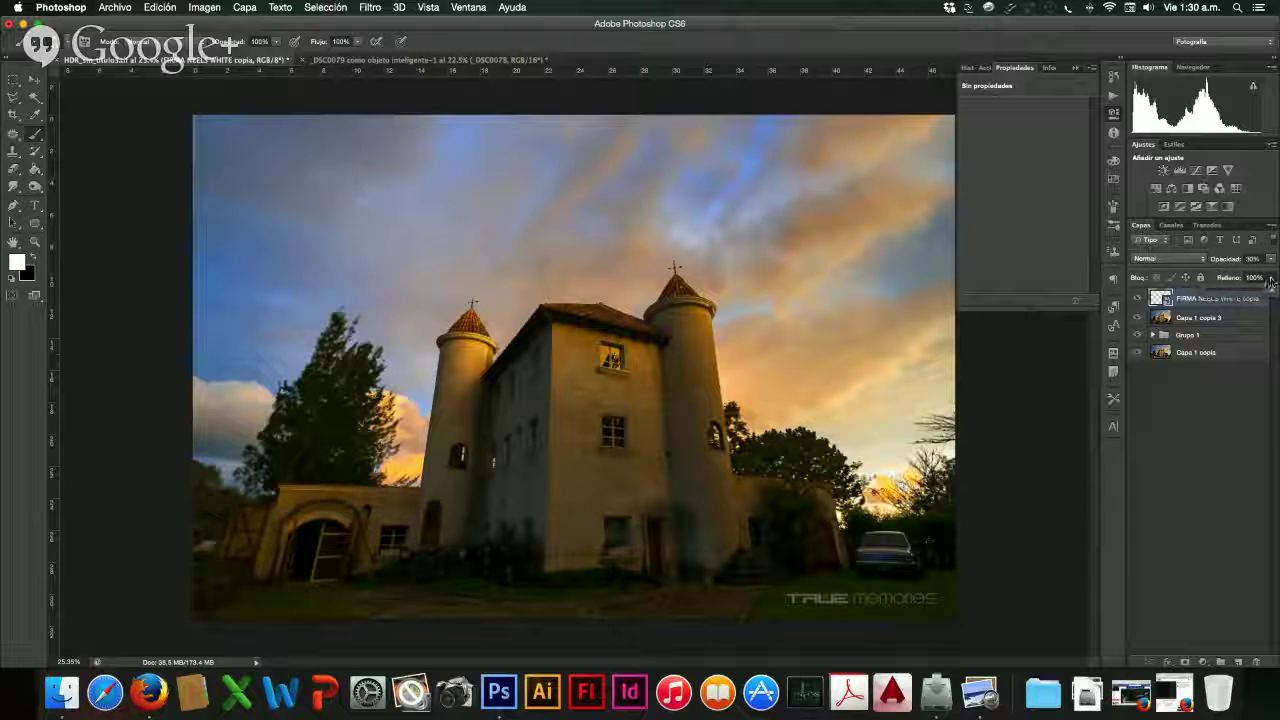
mouse_move(1248, 291)
mouse_down()
mouse_move(1233, 292)
mouse_move(1249, 291)
mouse_up()
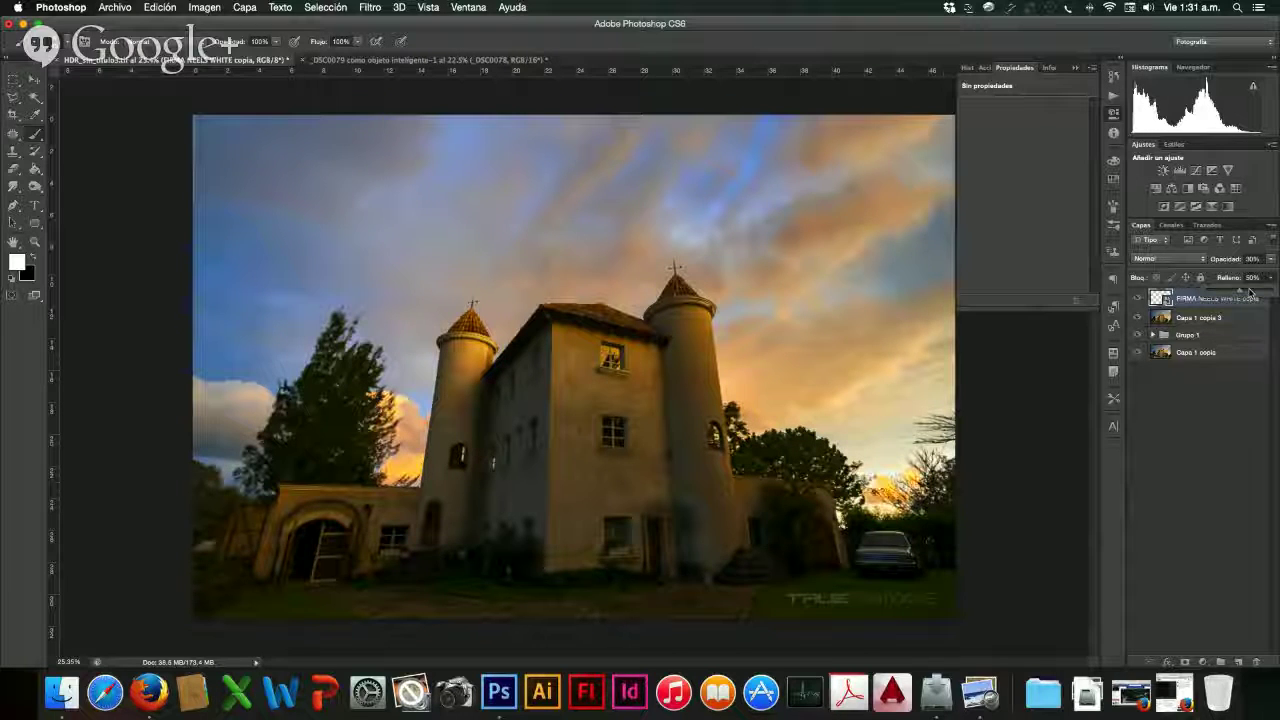
click(1240, 400)
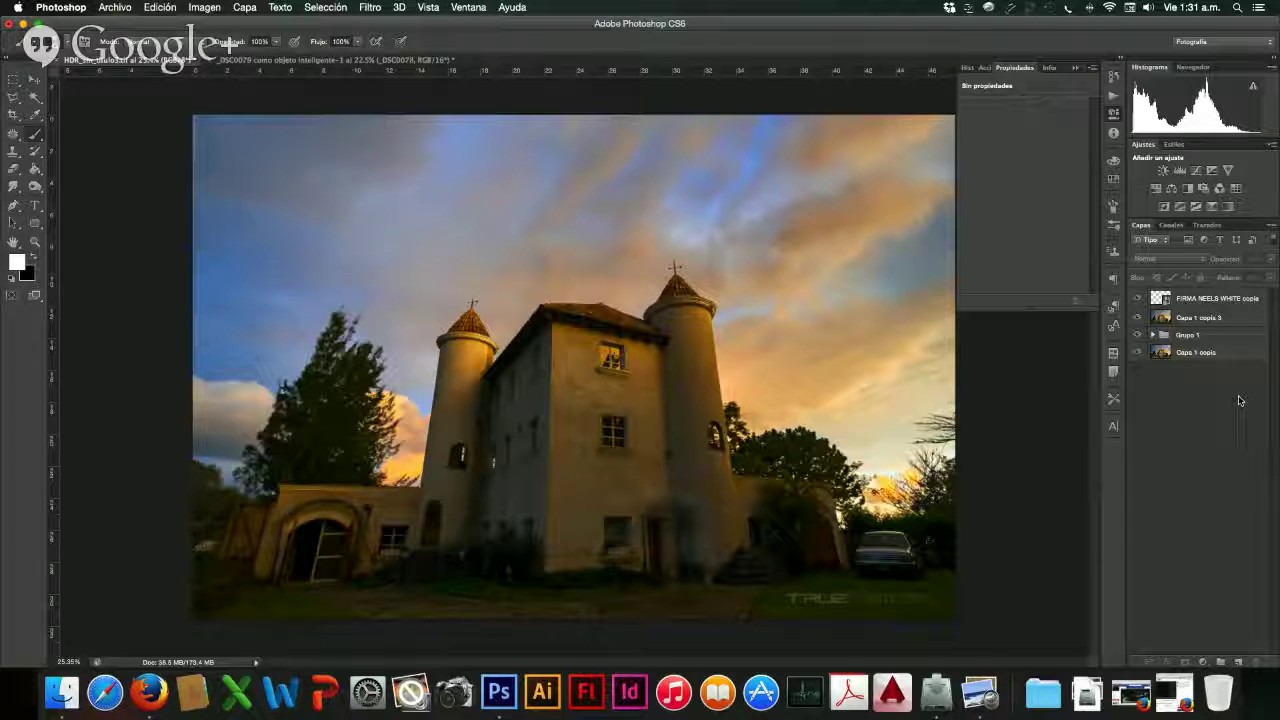
- Move the Color-blended layer Capa 1 copia 3 to the top of Grupo 1 and collapse the group
click(1154, 335)
drag(1212, 319, 1155, 336)
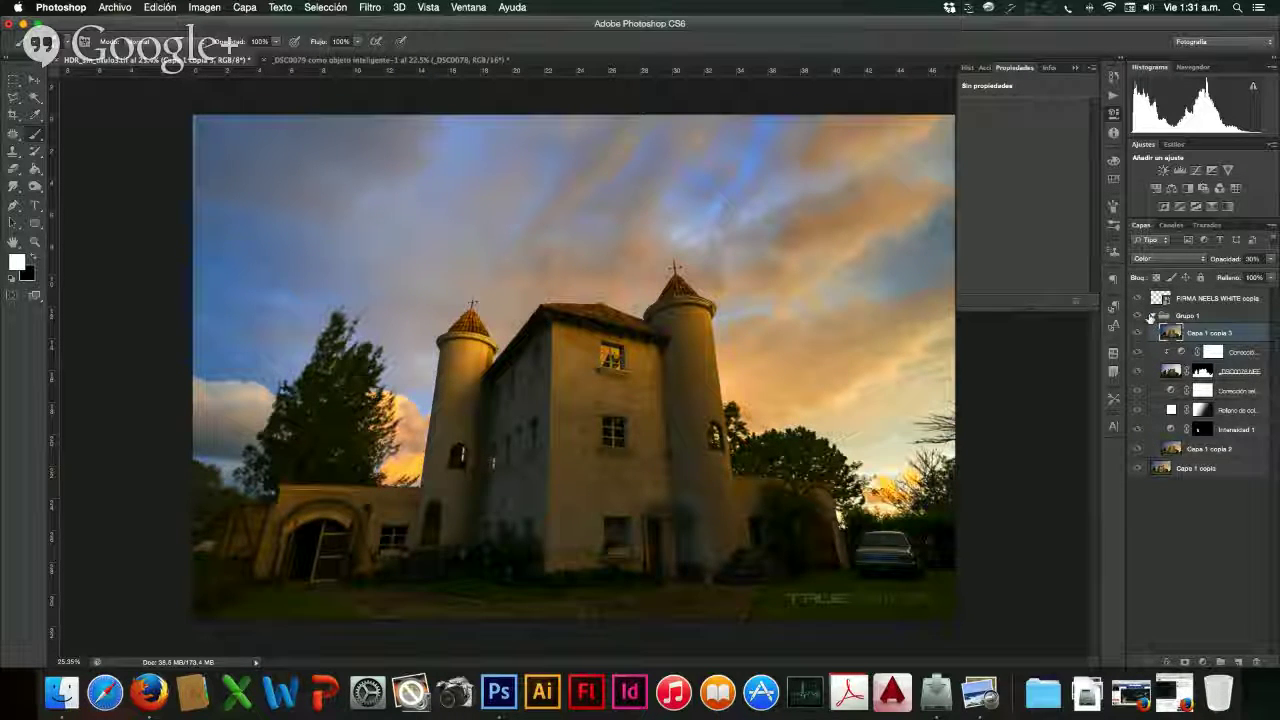
click(1152, 317)
click(1153, 316)
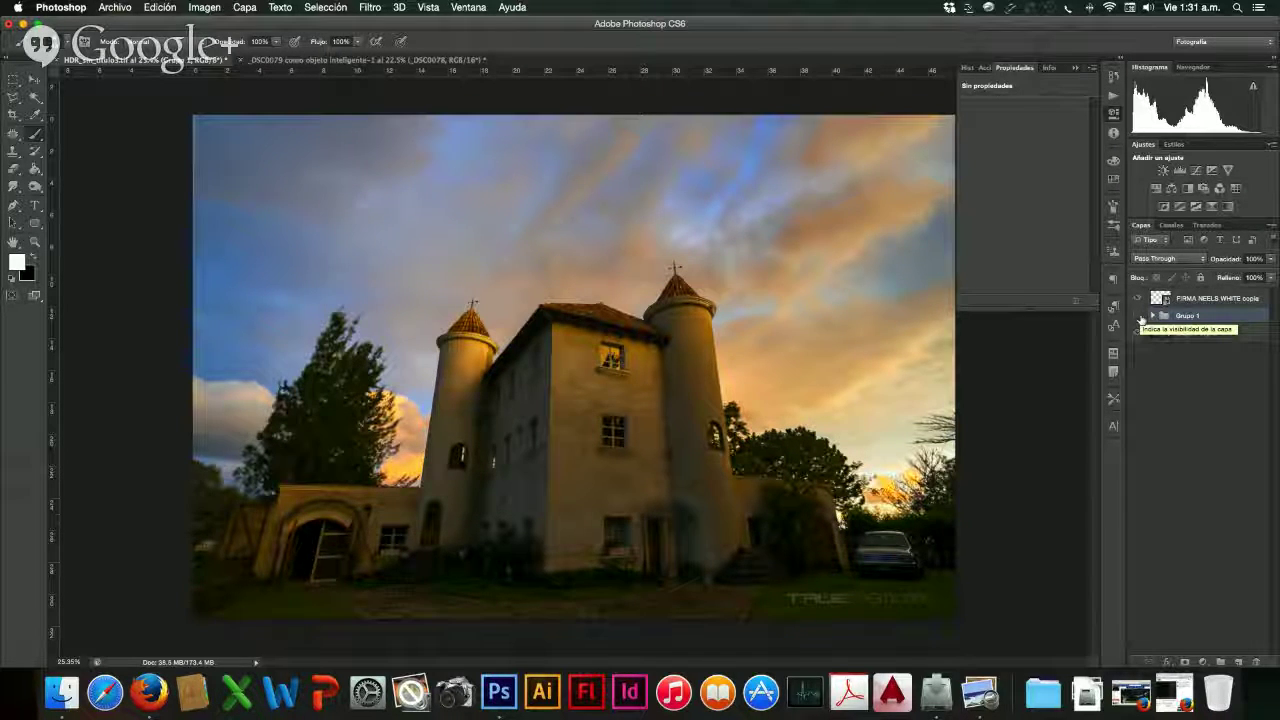
- Toggle the visibility of Grupo 1 repeatedly to compare the base photo with the finished castle and sky blend
click(1141, 320)
click(1141, 320)
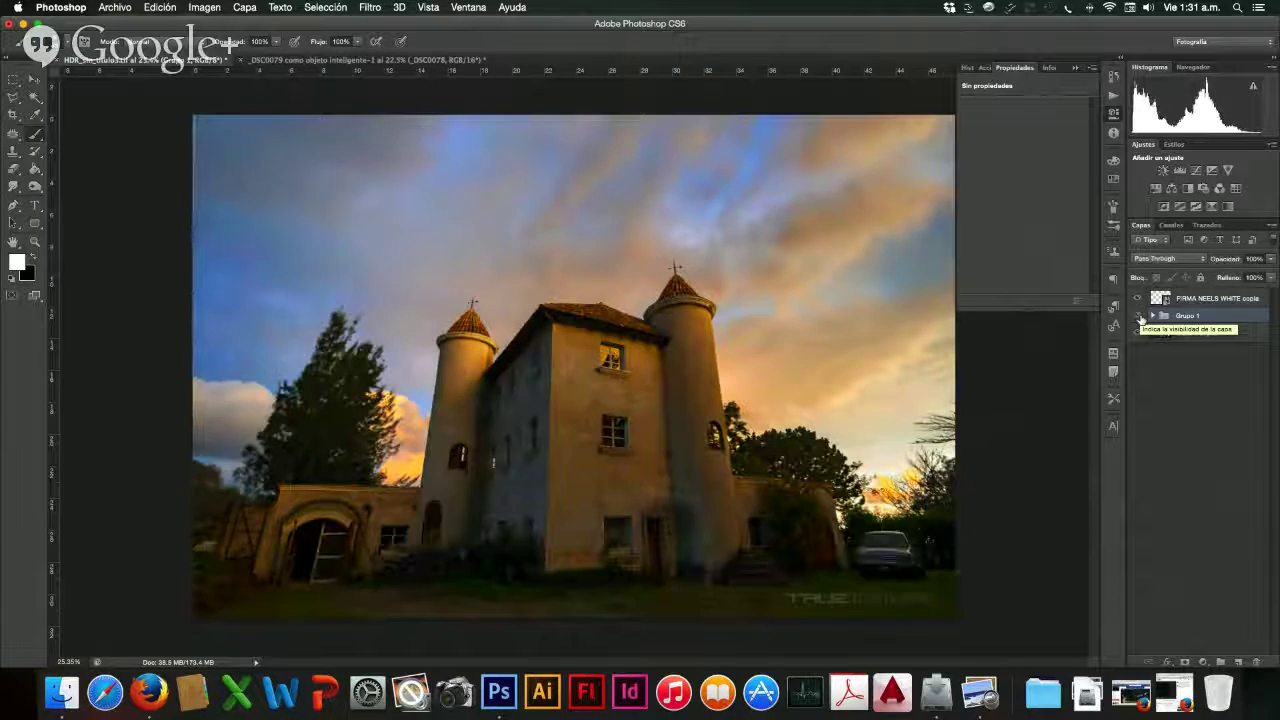
click(1141, 320)
click(1141, 320)
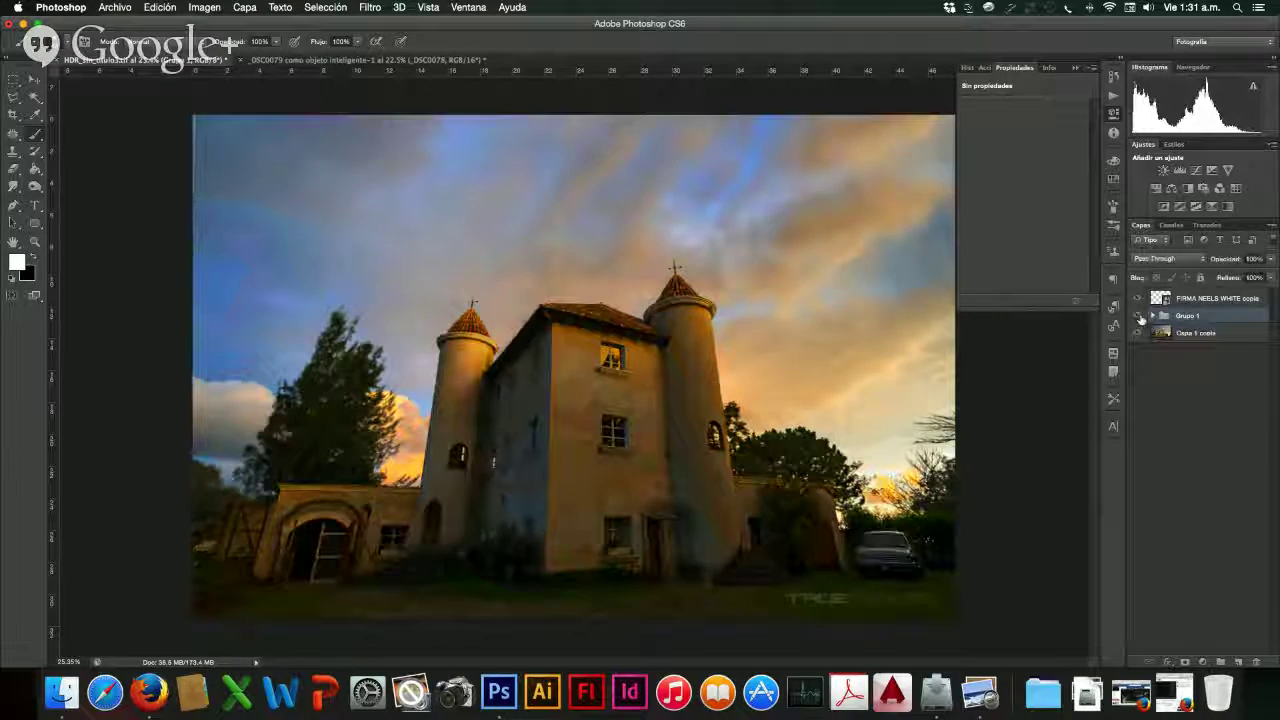
click(1141, 319)
click(1141, 319)
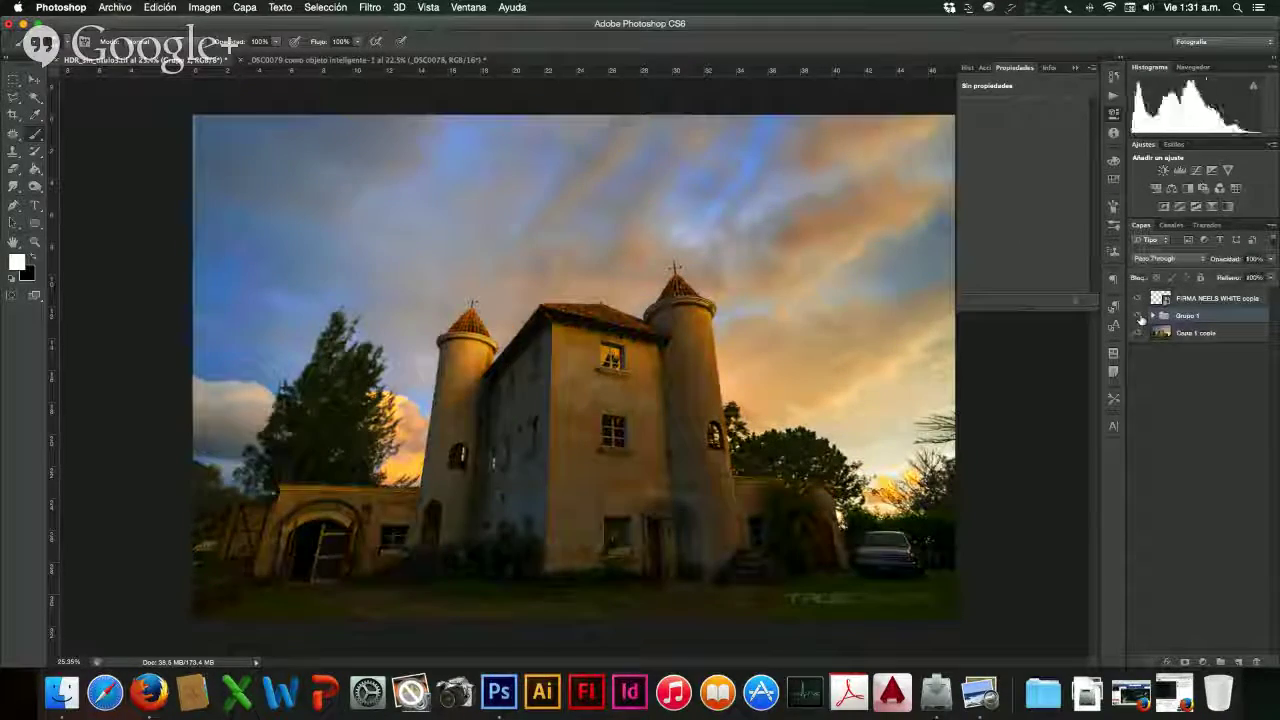
click(1141, 319)
click(1141, 319)
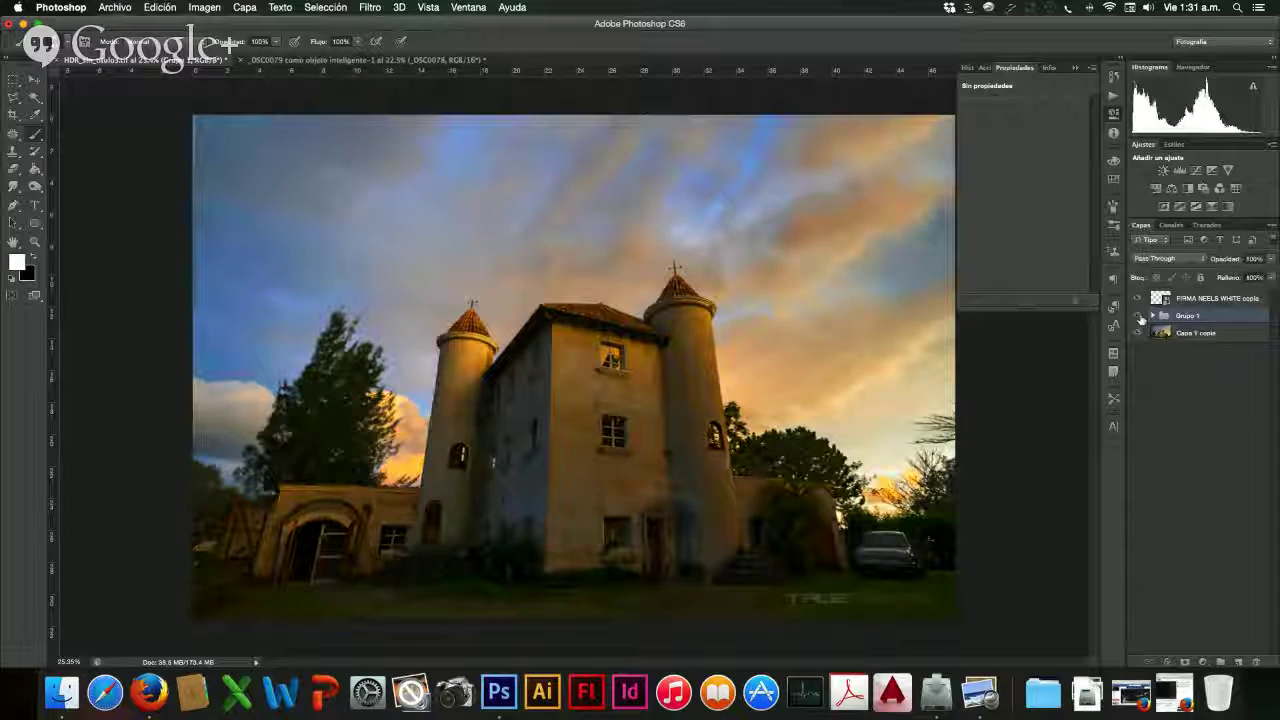
click(1141, 319)
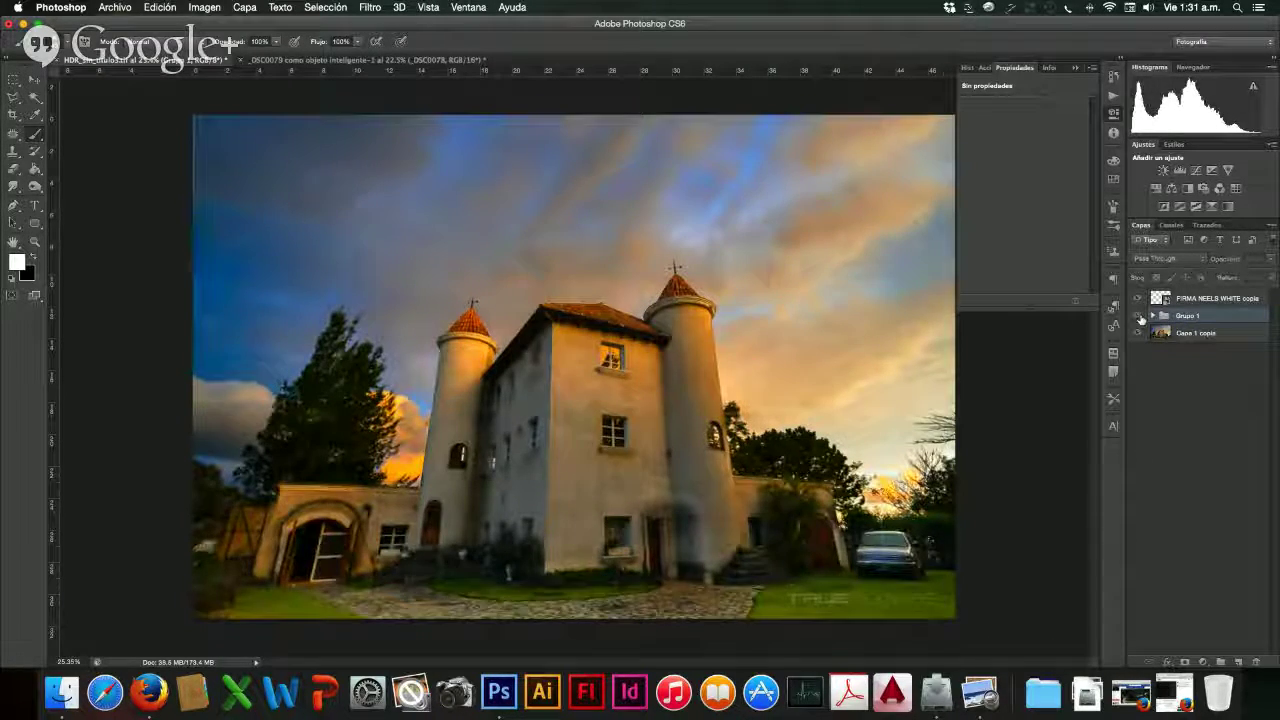
click(1141, 319)
click(1141, 319)
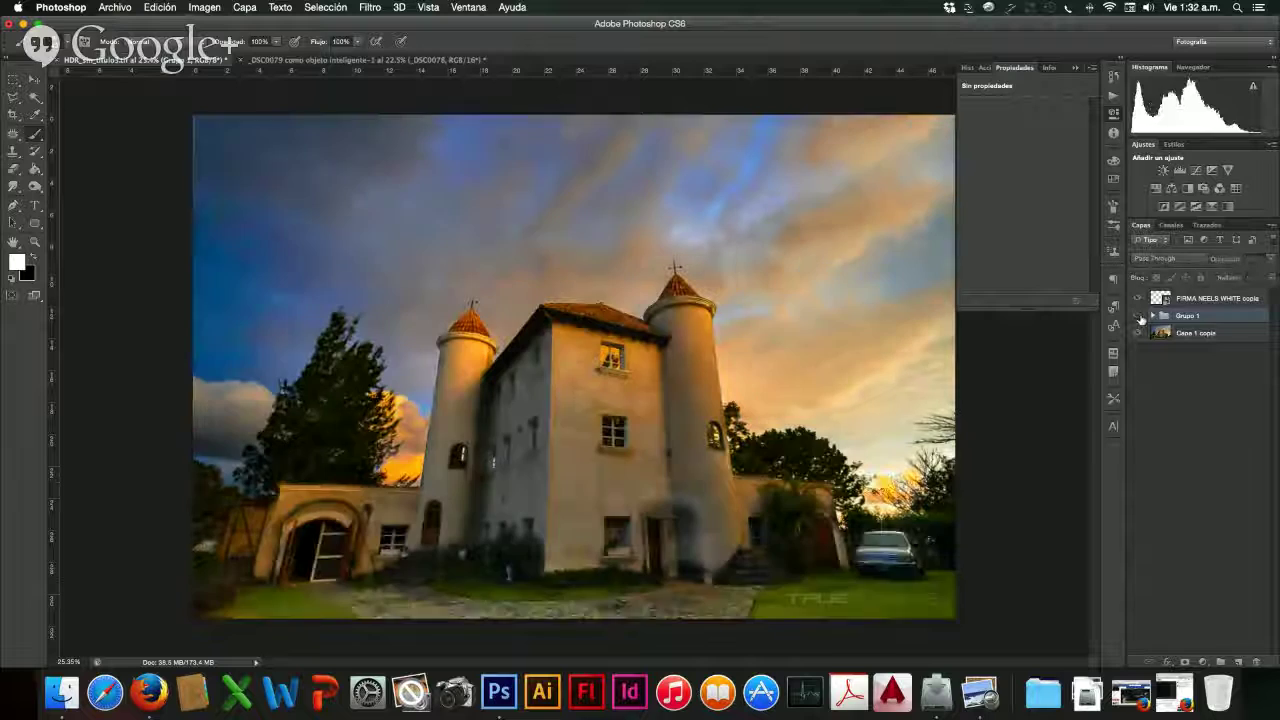
click(1141, 319)
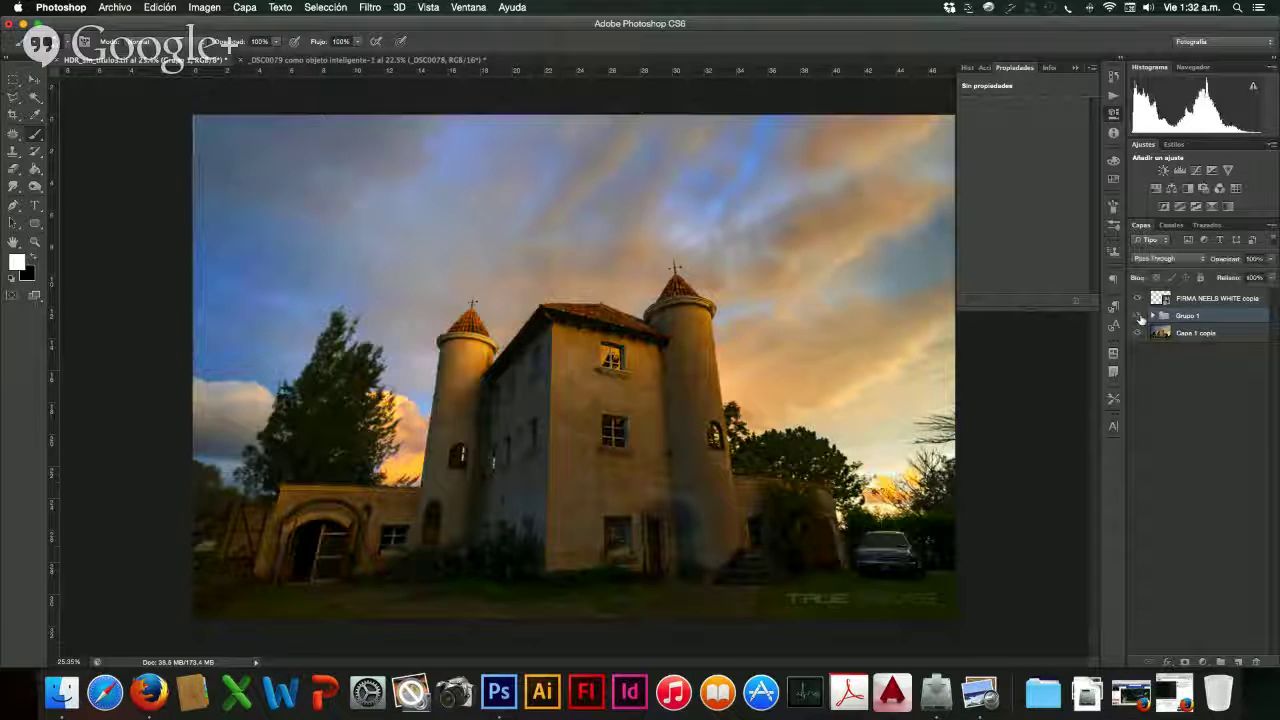
click(1141, 319)
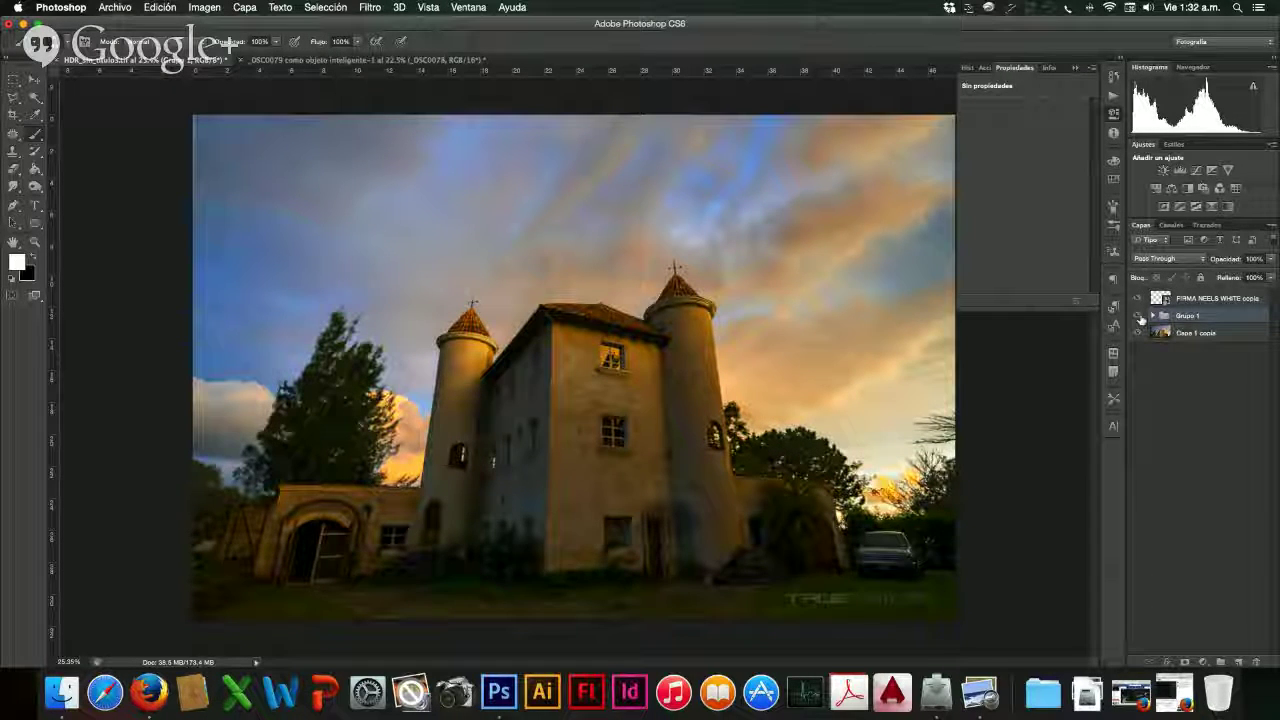
click(1141, 319)
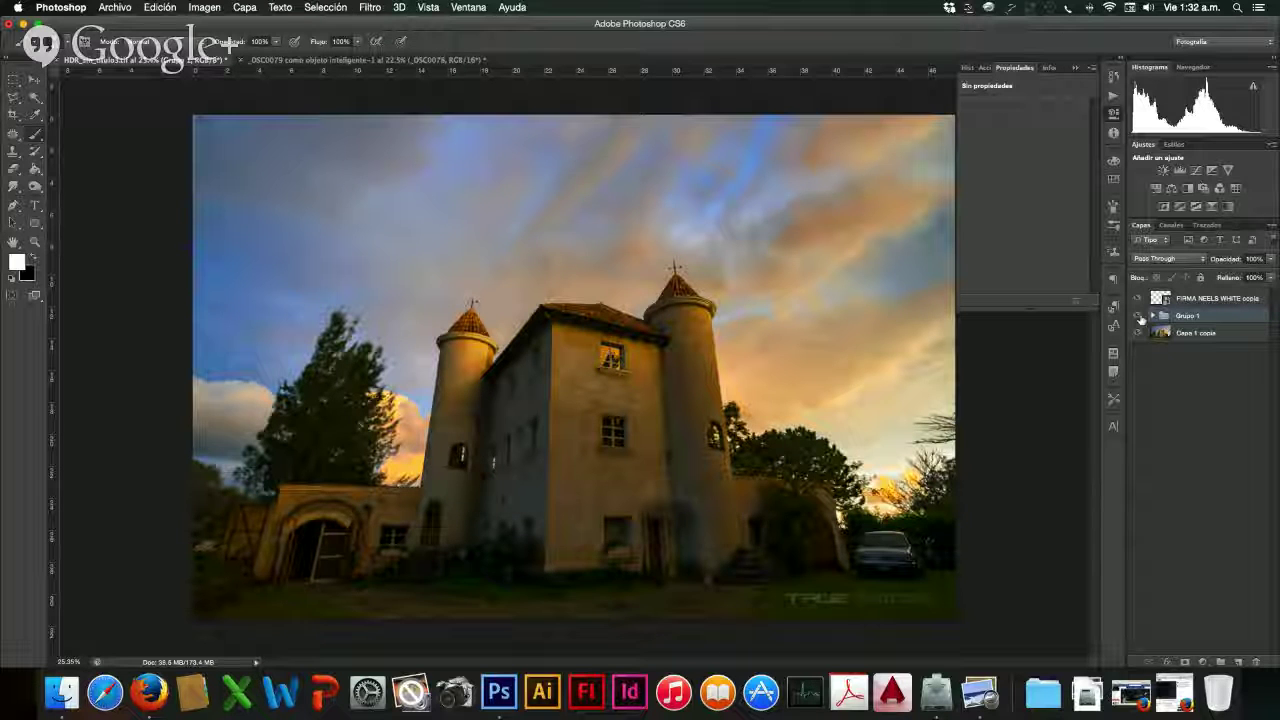
click(1141, 319)
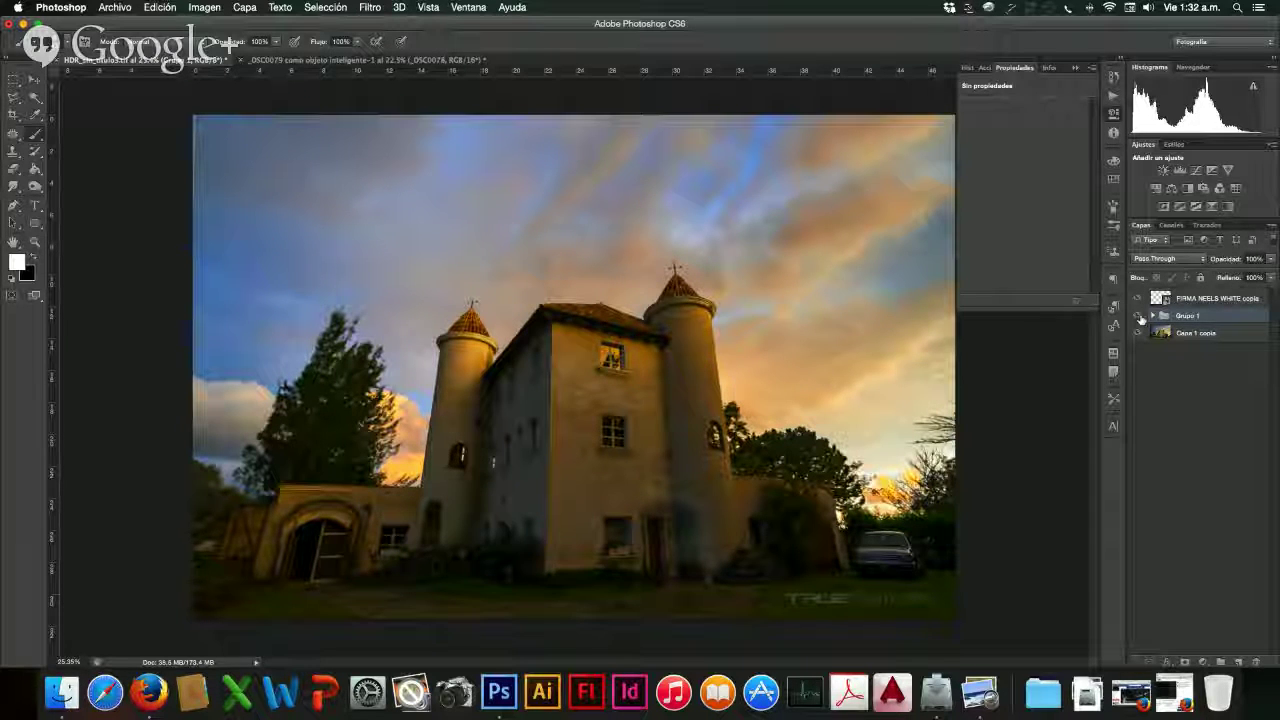
click(1141, 319)
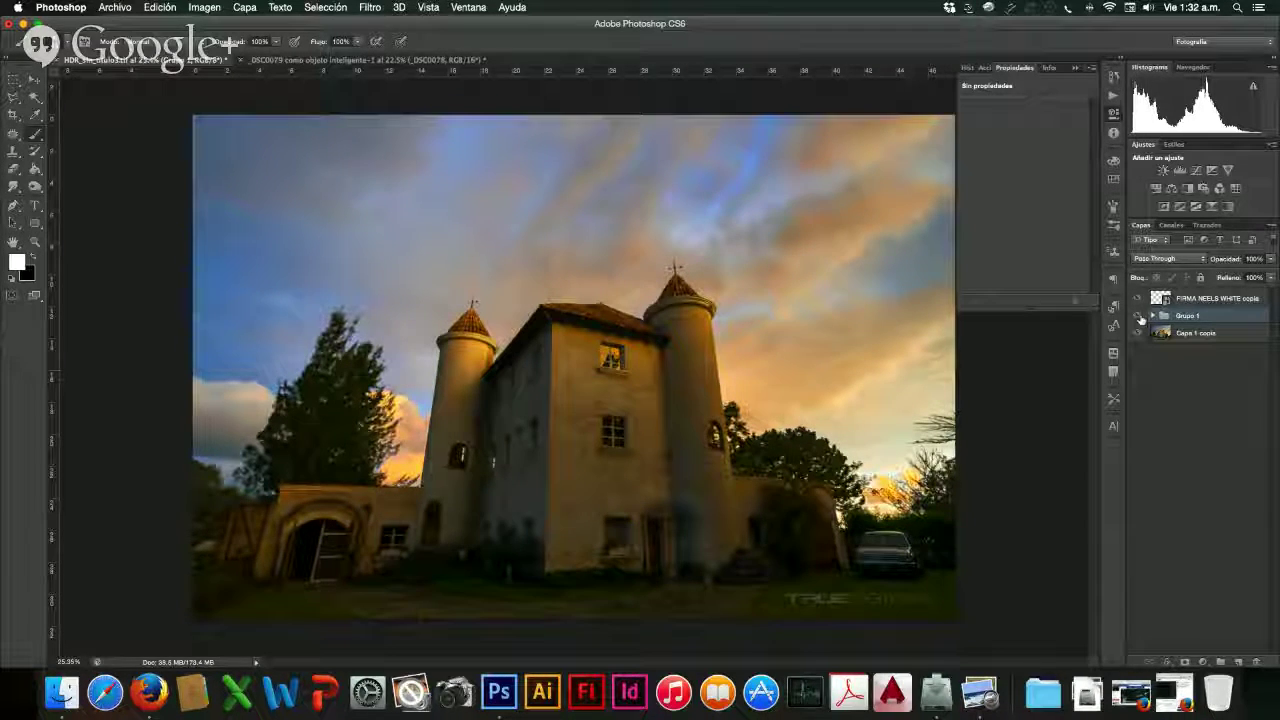
click(1141, 319)
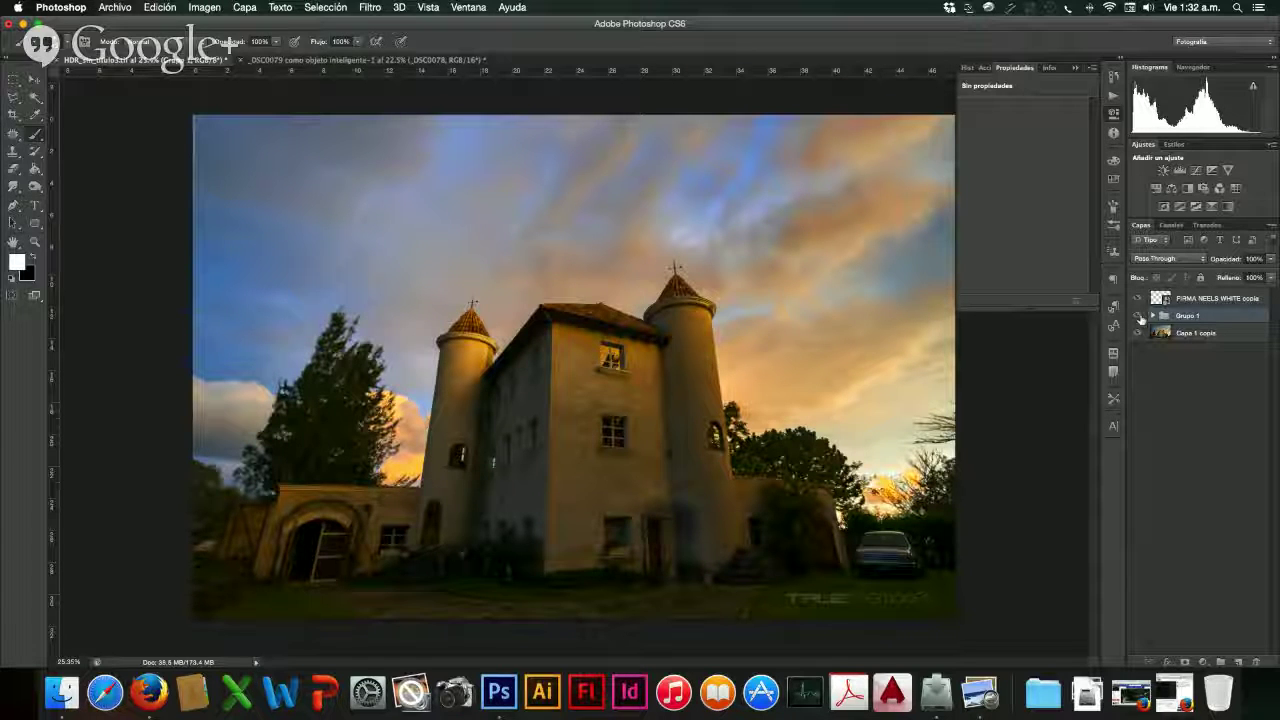
click(1141, 319)
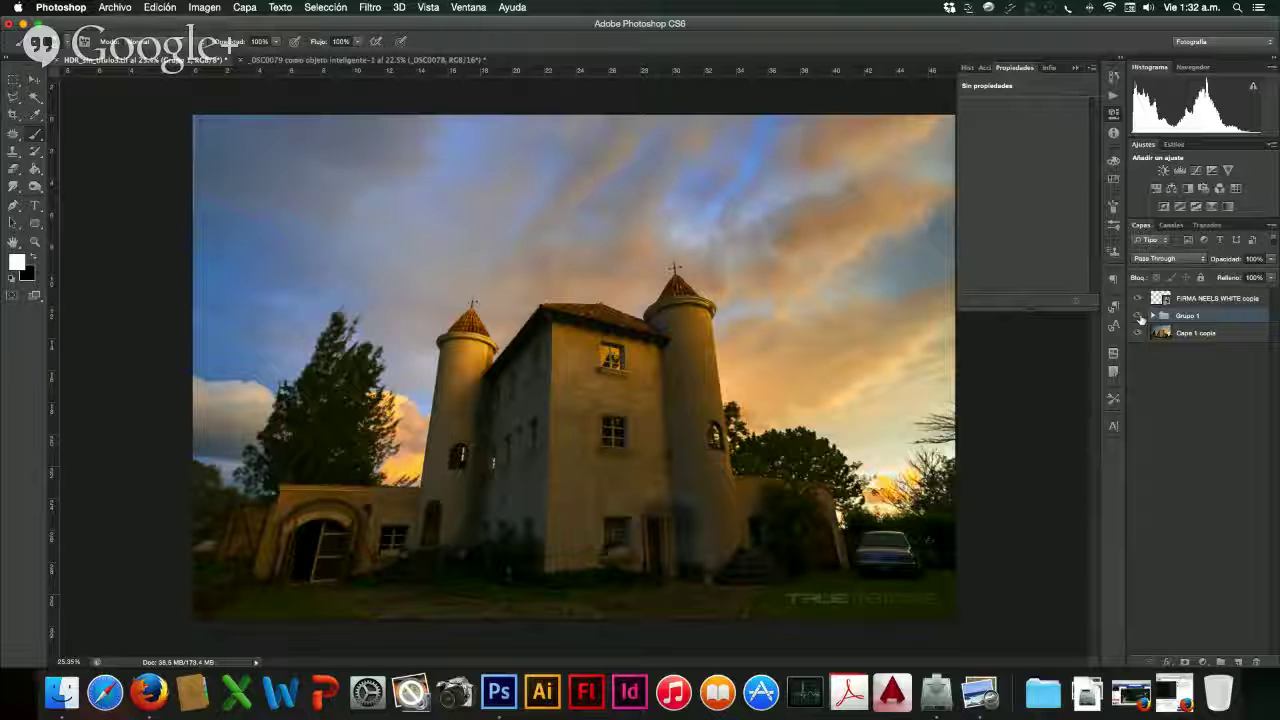
click(1141, 319)
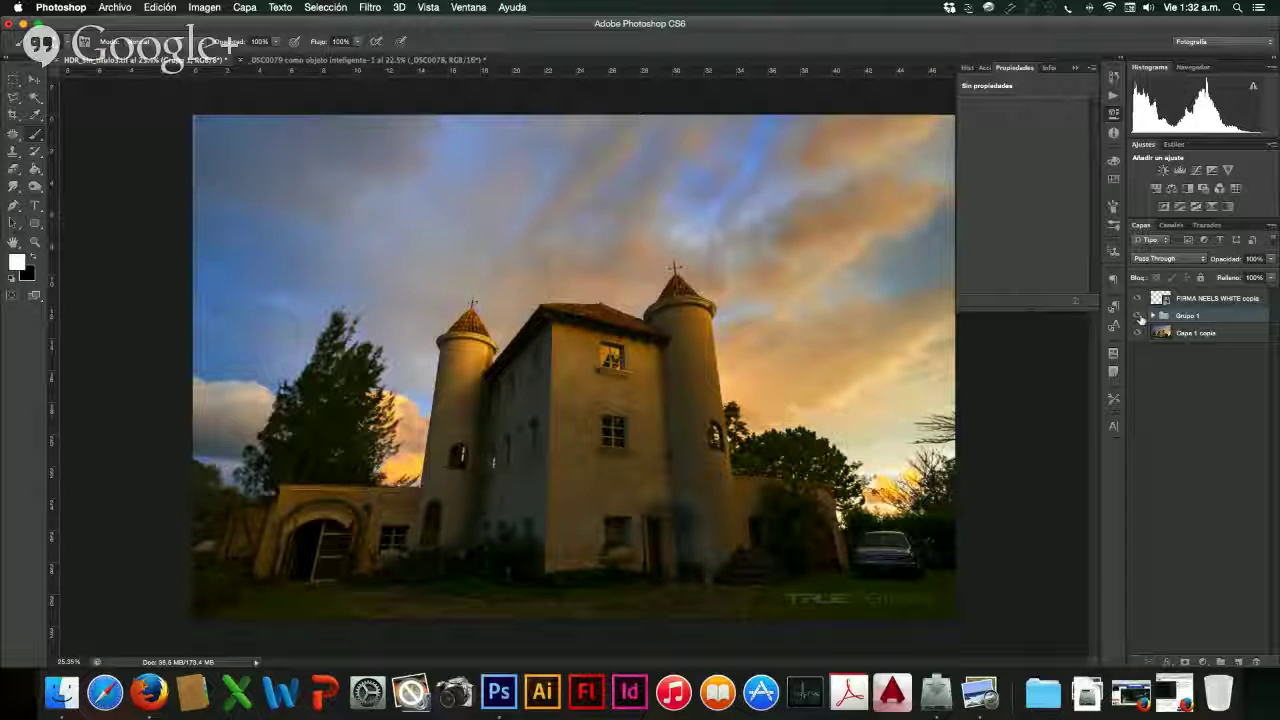
- Crop a thin strip off both side edges of the castle image and apply the crop
click(1141, 319)
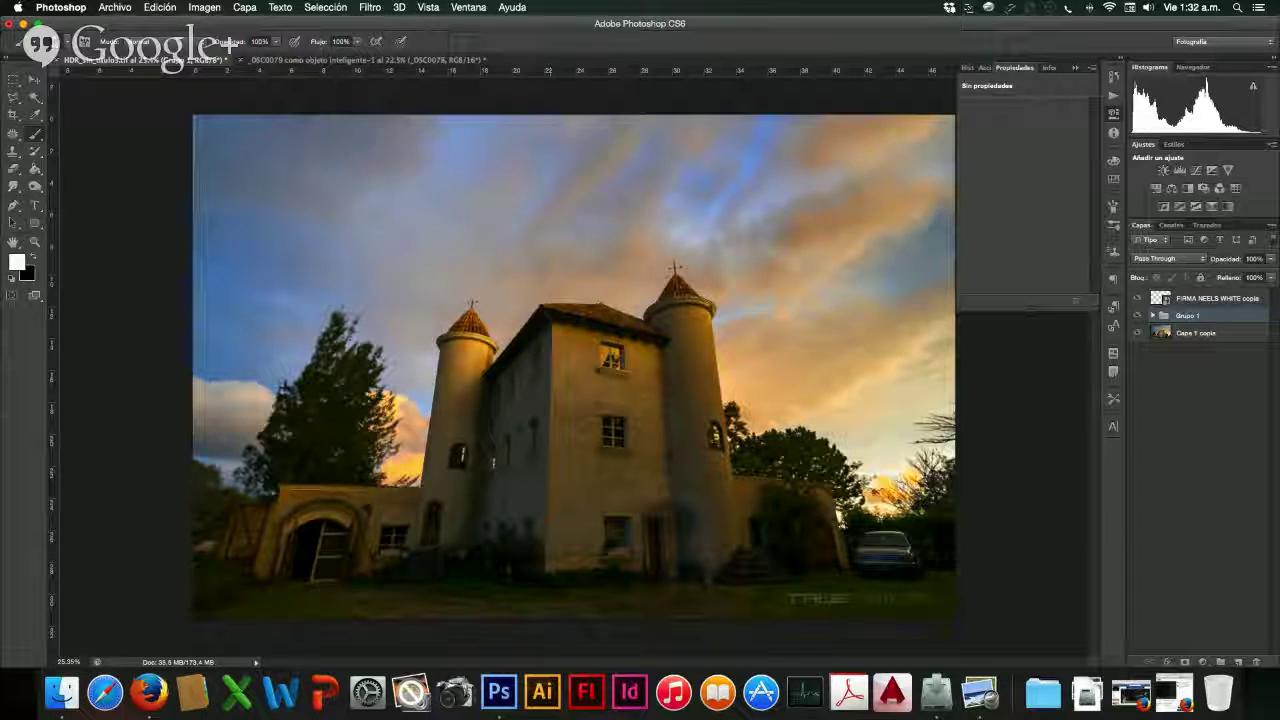
click(13, 114)
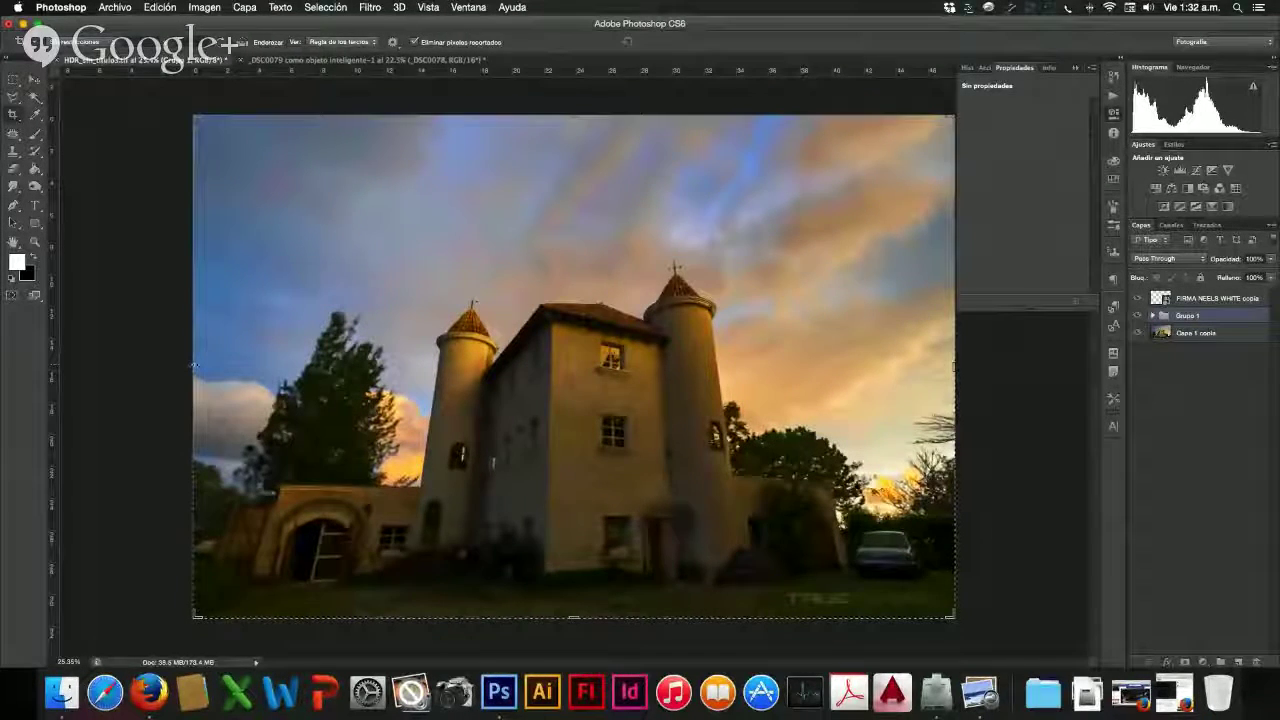
drag(195, 366, 196, 363)
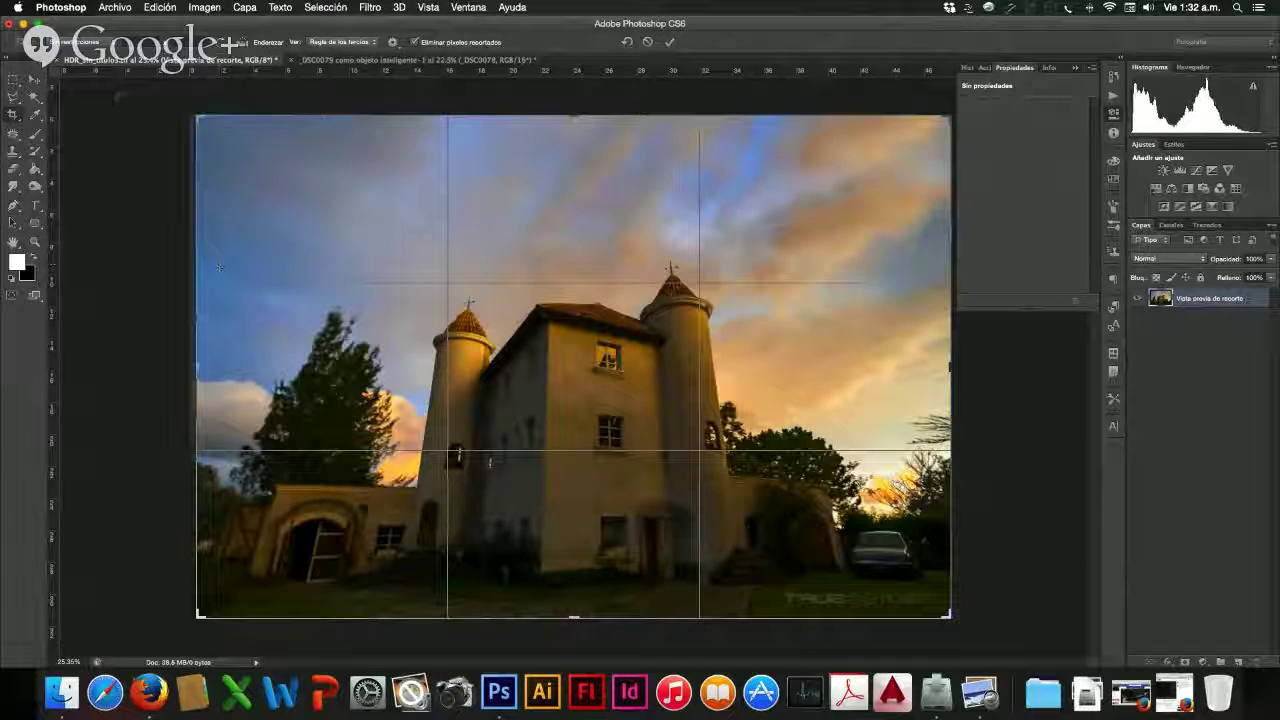
click(35, 80)
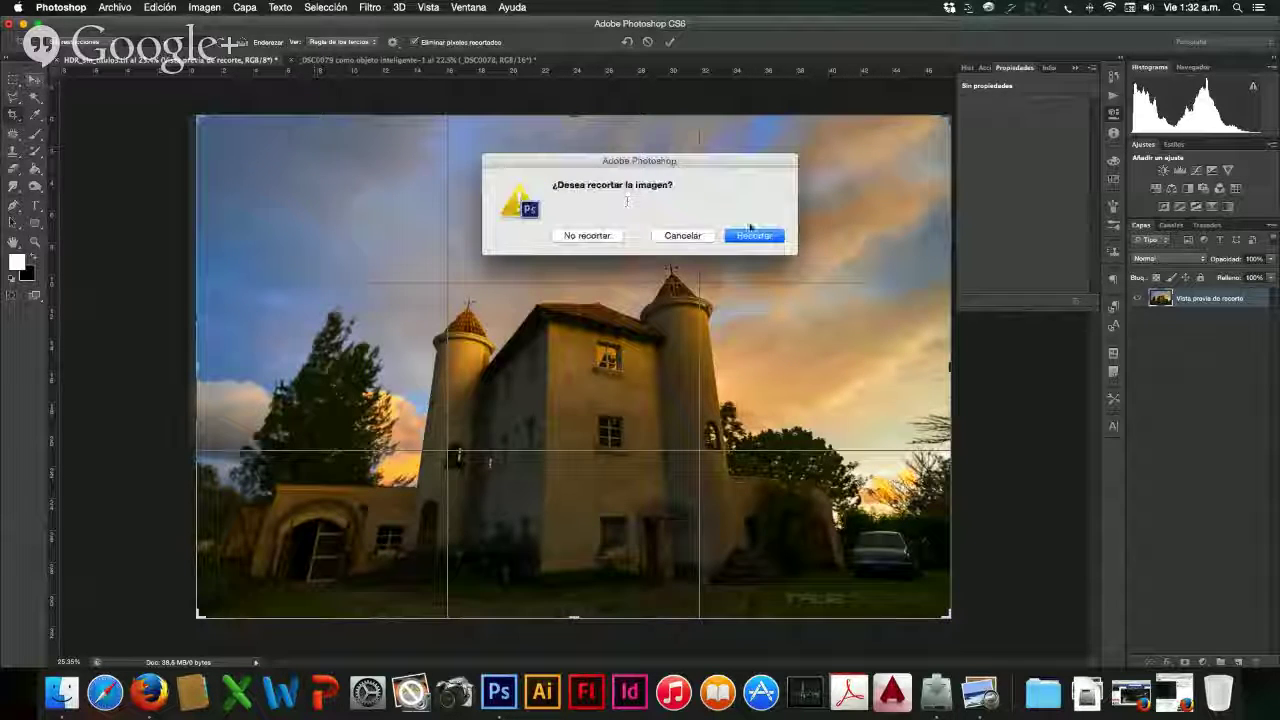
click(752, 234)
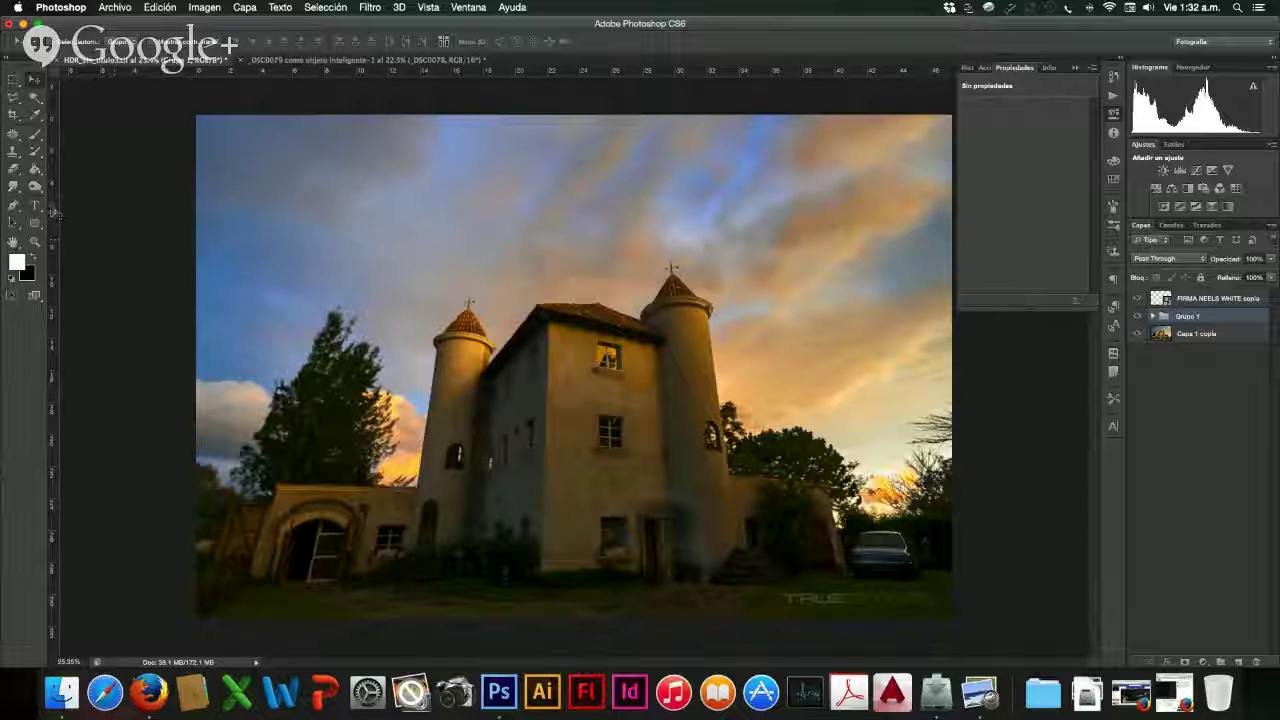
- Choose the Dodge tool, expand Grupo 1 and select the image of its masked NEF photo layer
drag(35, 185, 110, 183)
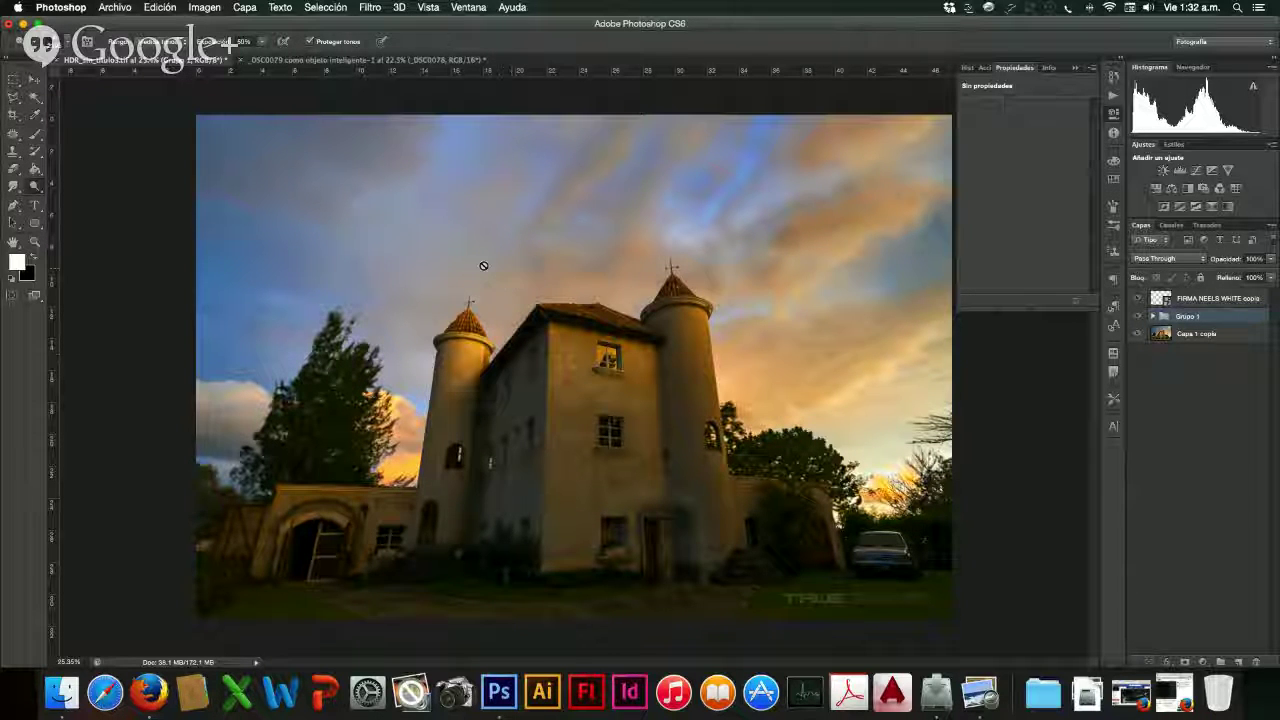
click(1154, 317)
click(1205, 333)
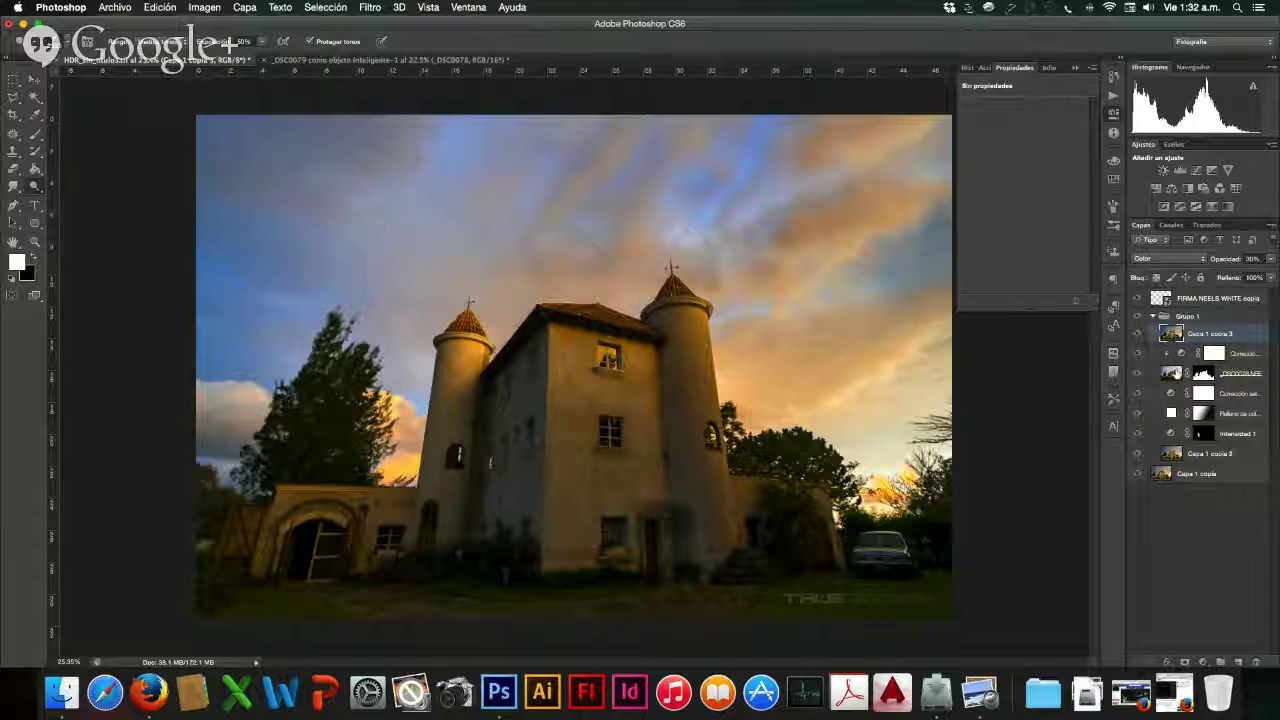
click(1171, 373)
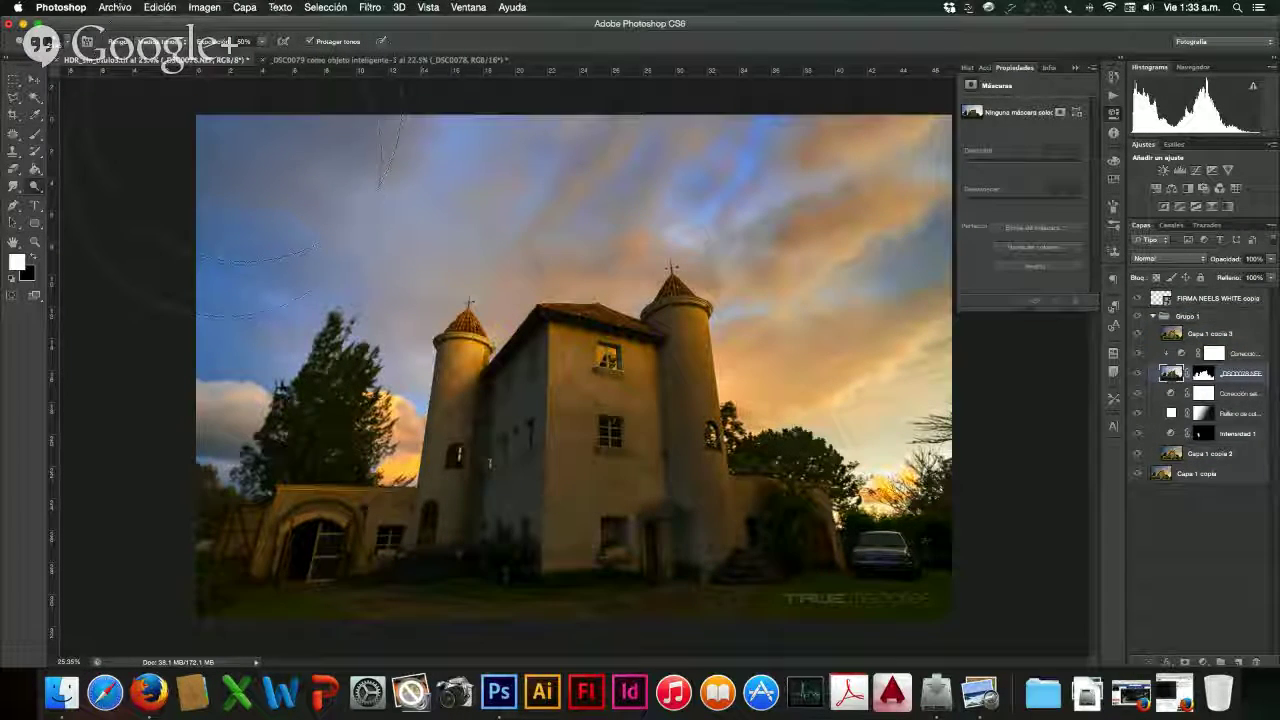
- Adjust the Dodge brush to a large size and lighten the castle's facade, shaded side wall and towers
click(62, 42)
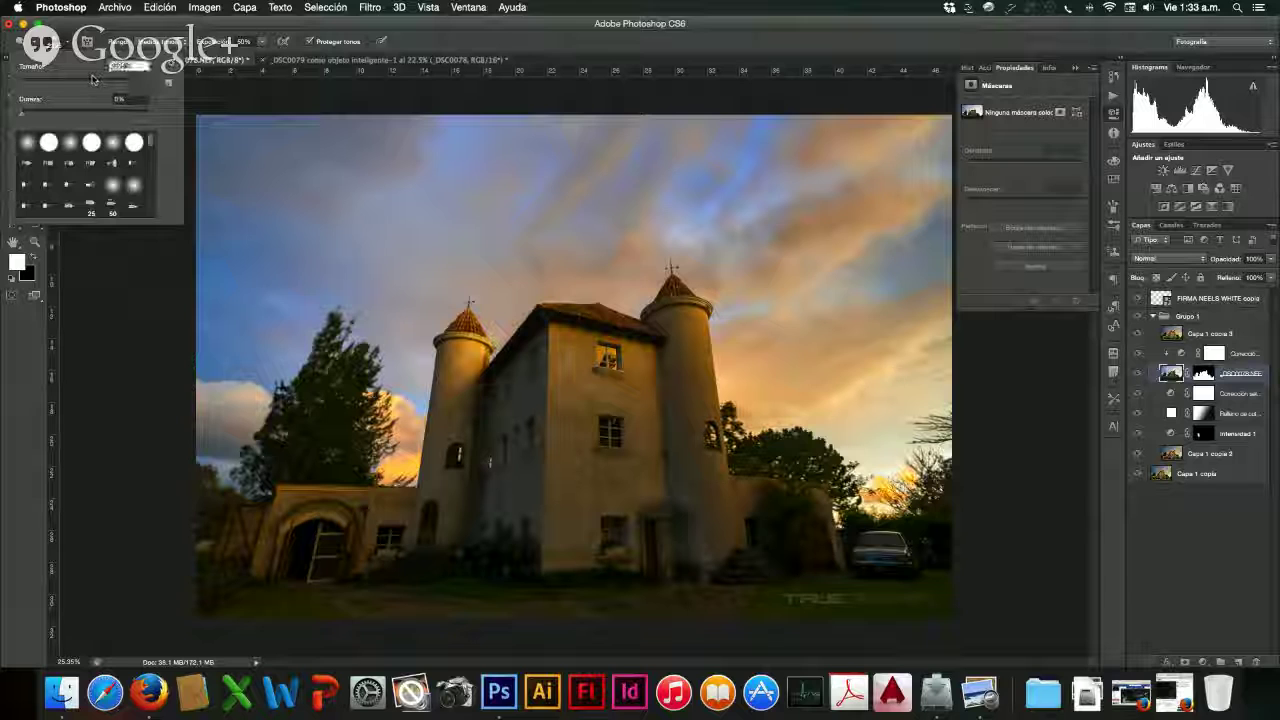
drag(92, 80, 70, 80)
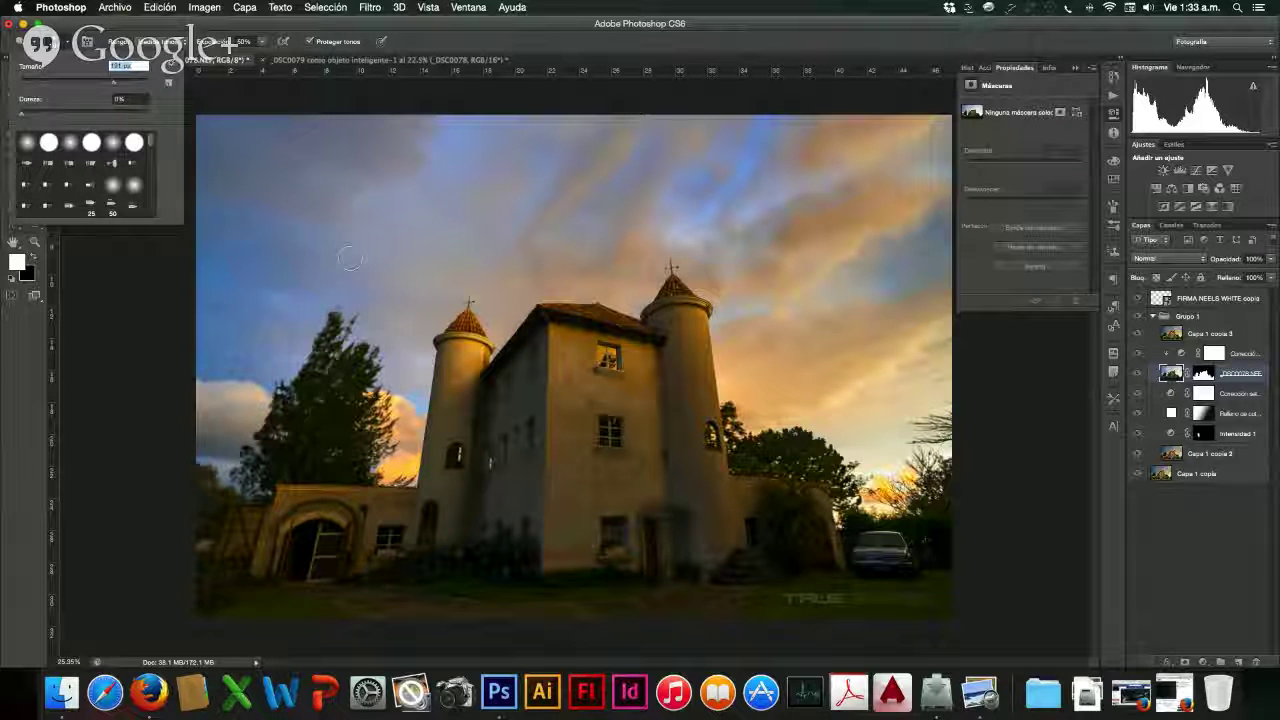
key(bracketright)
key(bracketright)
key(bracketright)
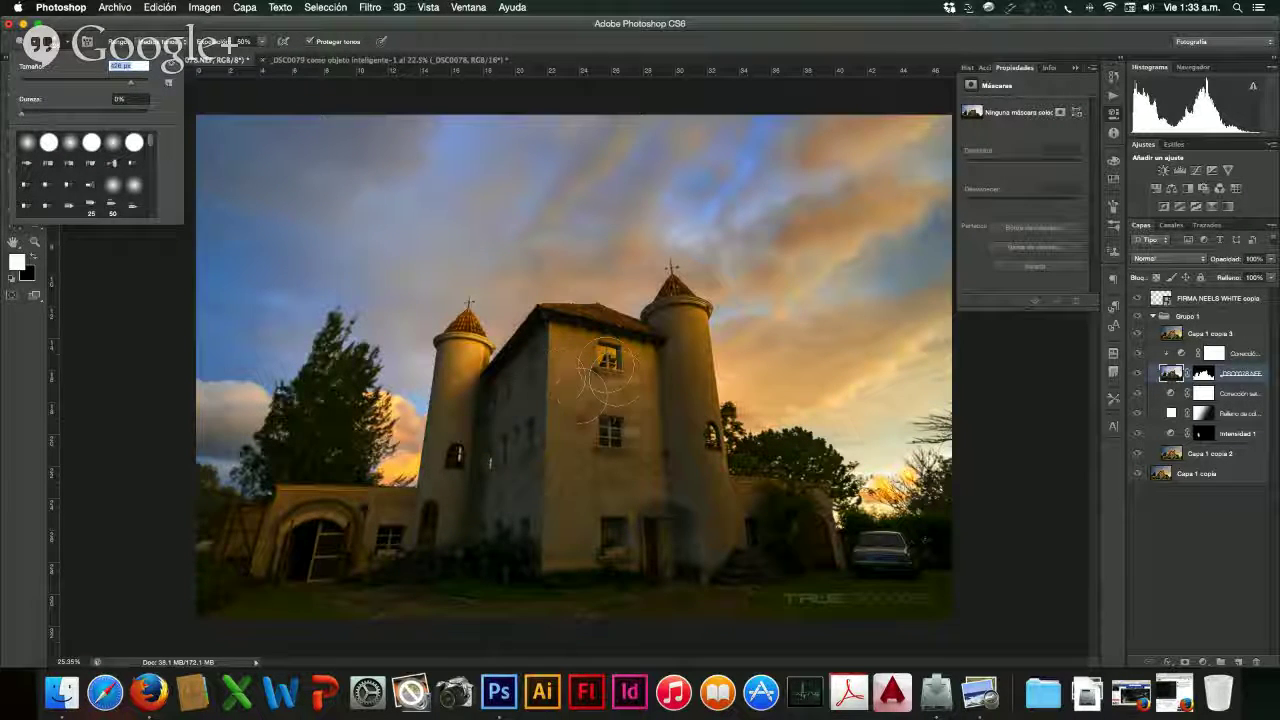
click(606, 358)
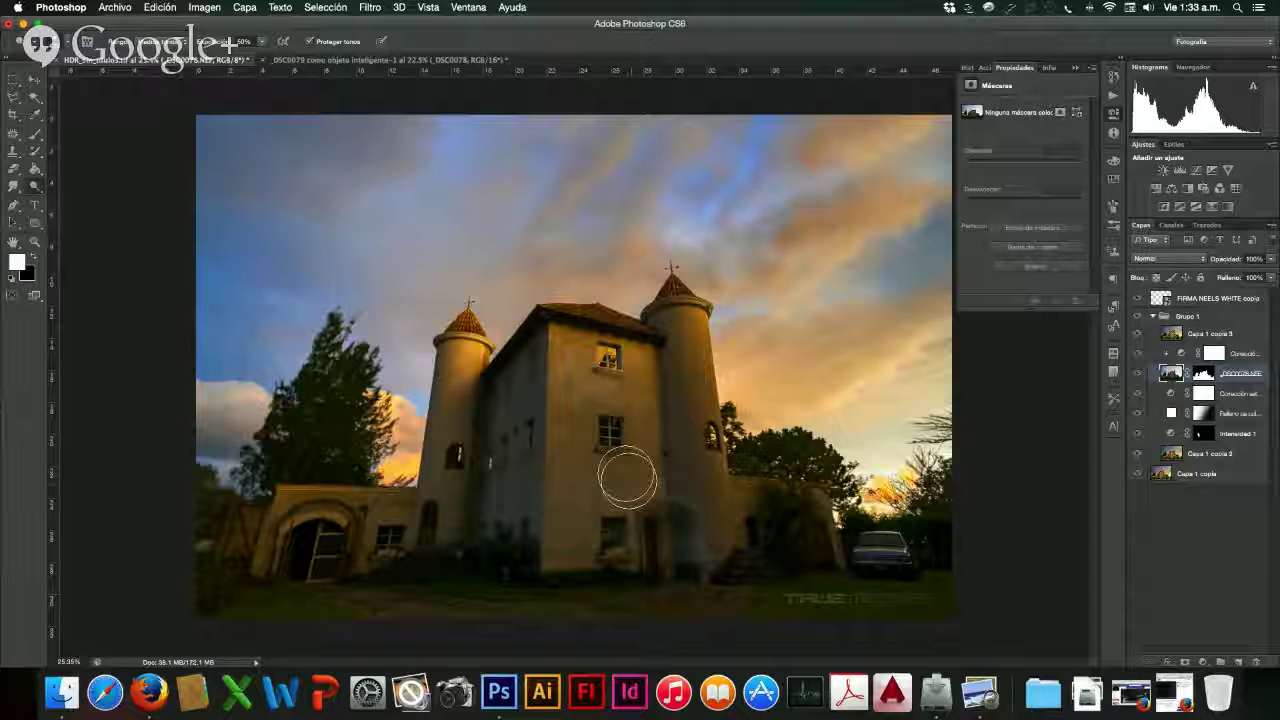
mouse_move(627, 479)
mouse_down()
mouse_move(611, 437)
mouse_move(577, 520)
mouse_move(760, 494)
mouse_move(705, 433)
mouse_up()
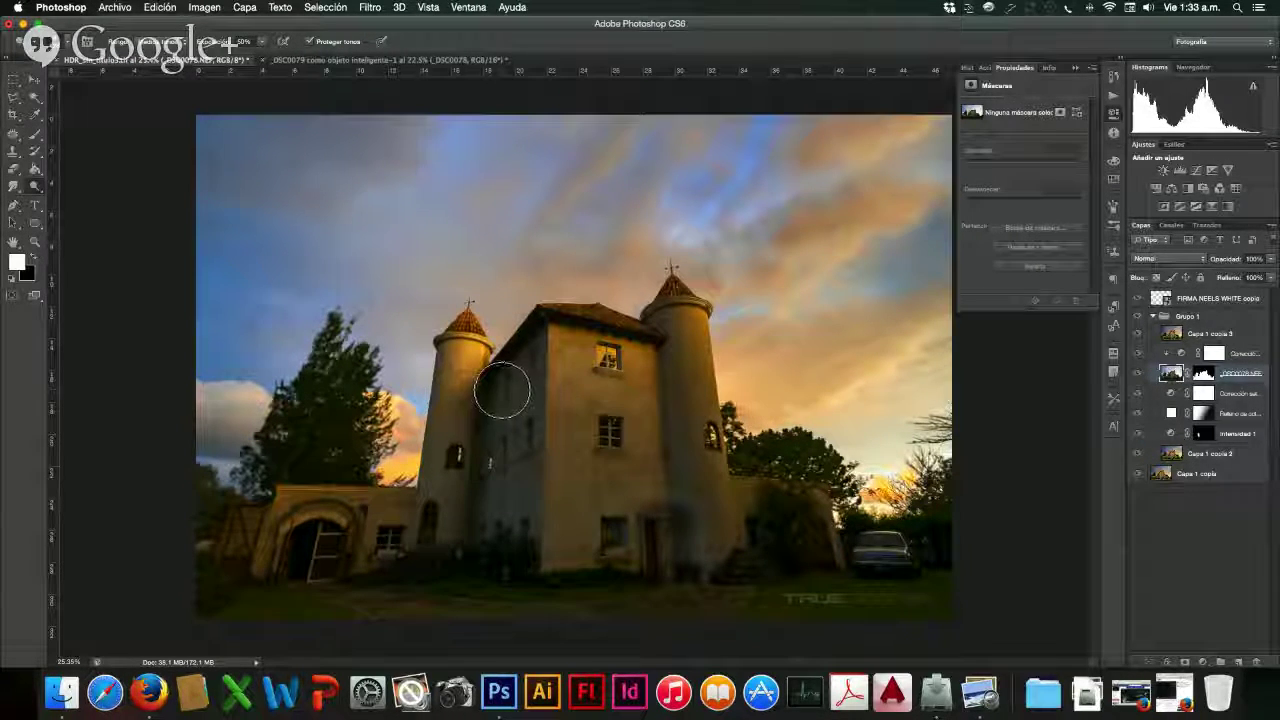
mouse_move(502, 390)
mouse_down()
mouse_move(483, 418)
mouse_move(499, 385)
mouse_move(521, 465)
mouse_move(504, 457)
mouse_move(453, 530)
mouse_move(423, 522)
mouse_move(427, 545)
mouse_move(541, 558)
mouse_move(451, 455)
mouse_move(437, 515)
mouse_move(455, 380)
mouse_up()
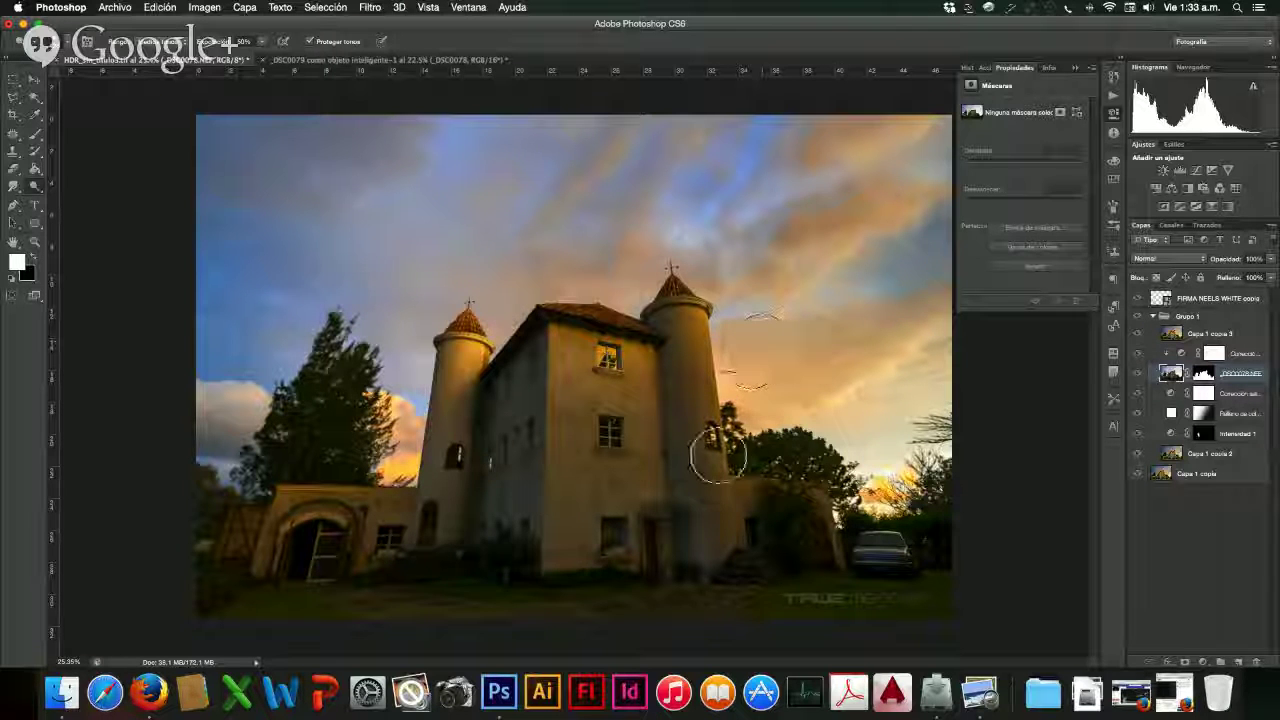
mouse_move(718, 456)
mouse_down()
mouse_move(792, 549)
mouse_move(611, 600)
mouse_move(621, 585)
mouse_move(596, 527)
mouse_move(628, 546)
mouse_move(612, 370)
mouse_up()
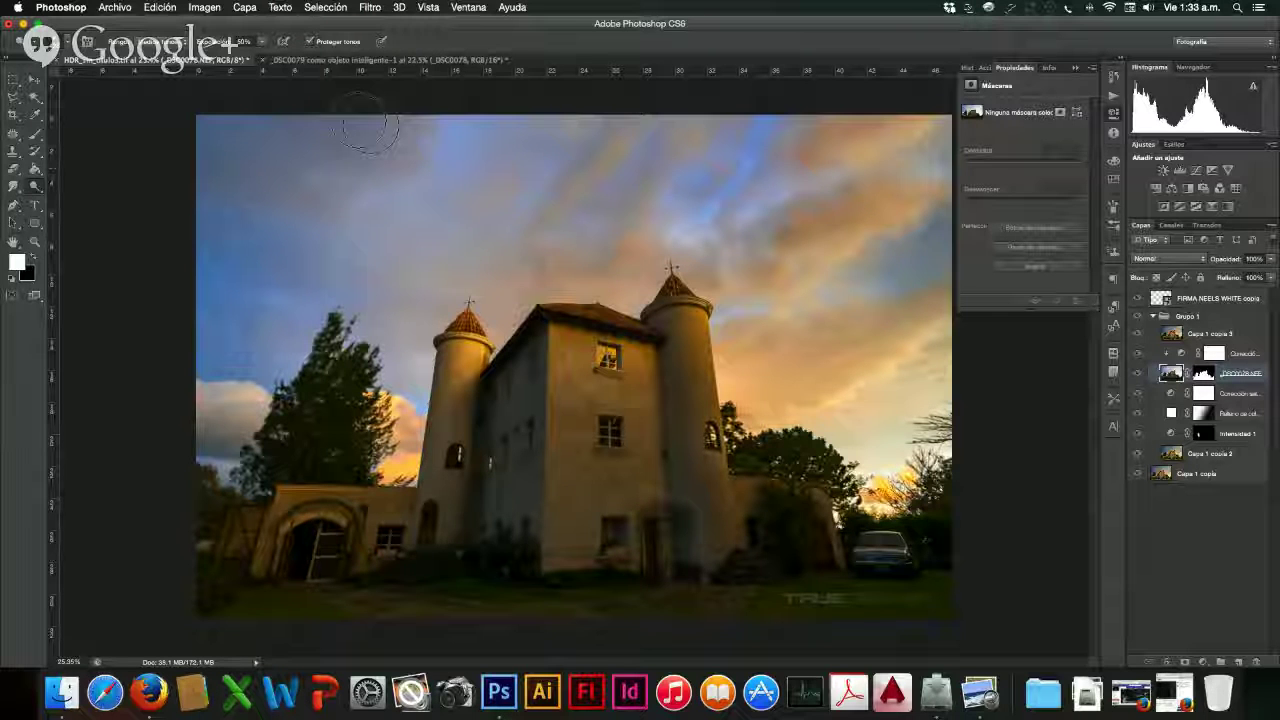
- Reduce the Dodge brush size to 101 px and lighten the upper and middle windows of the castle facade
click(88, 41)
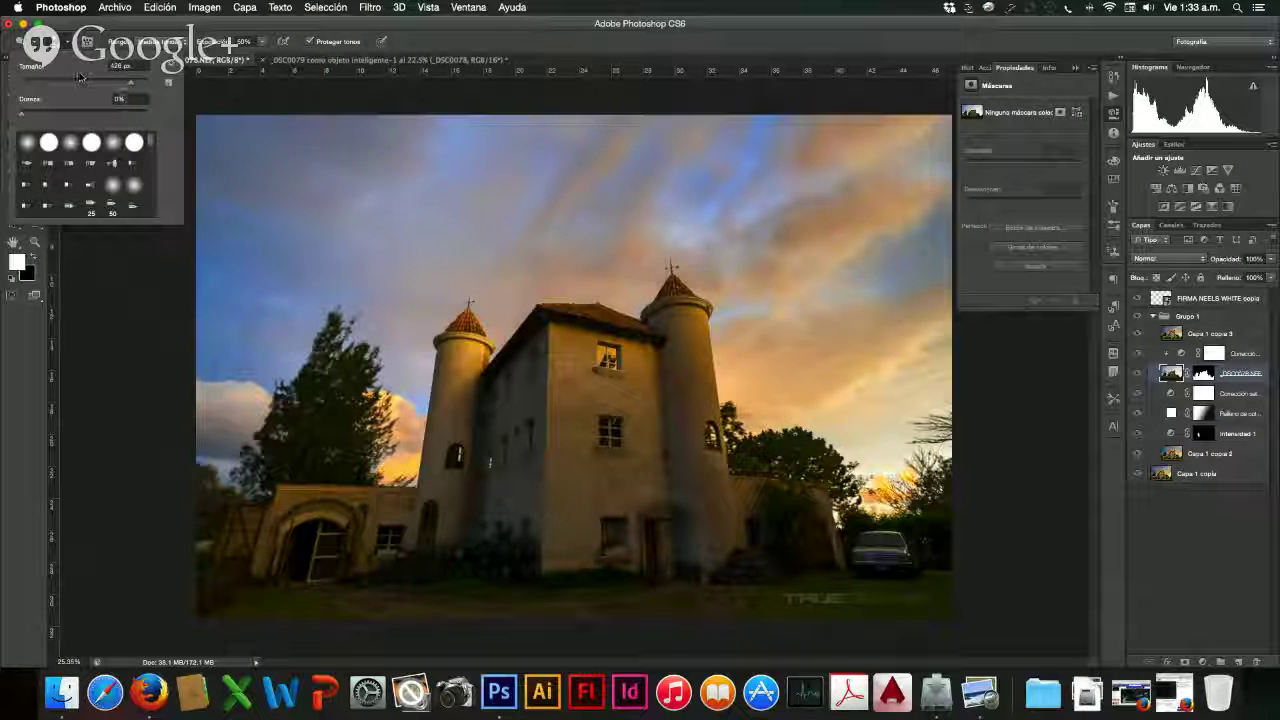
drag(130, 82, 104, 82)
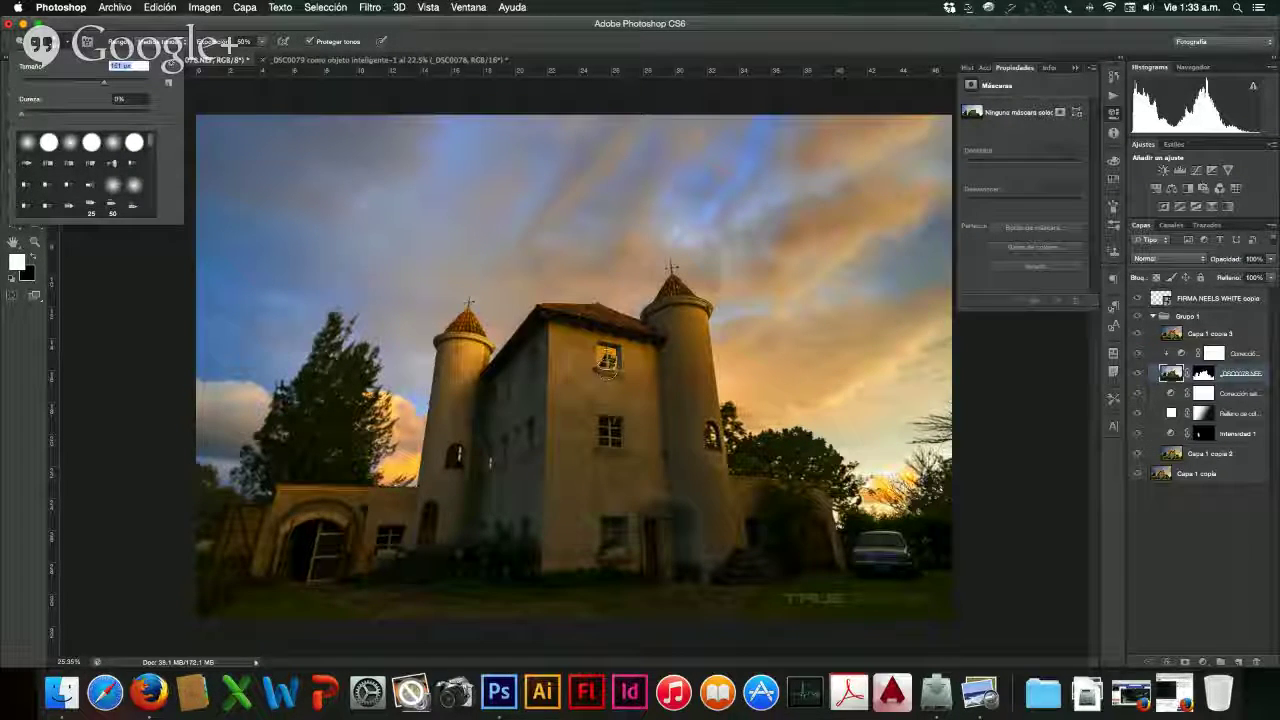
click(607, 360)
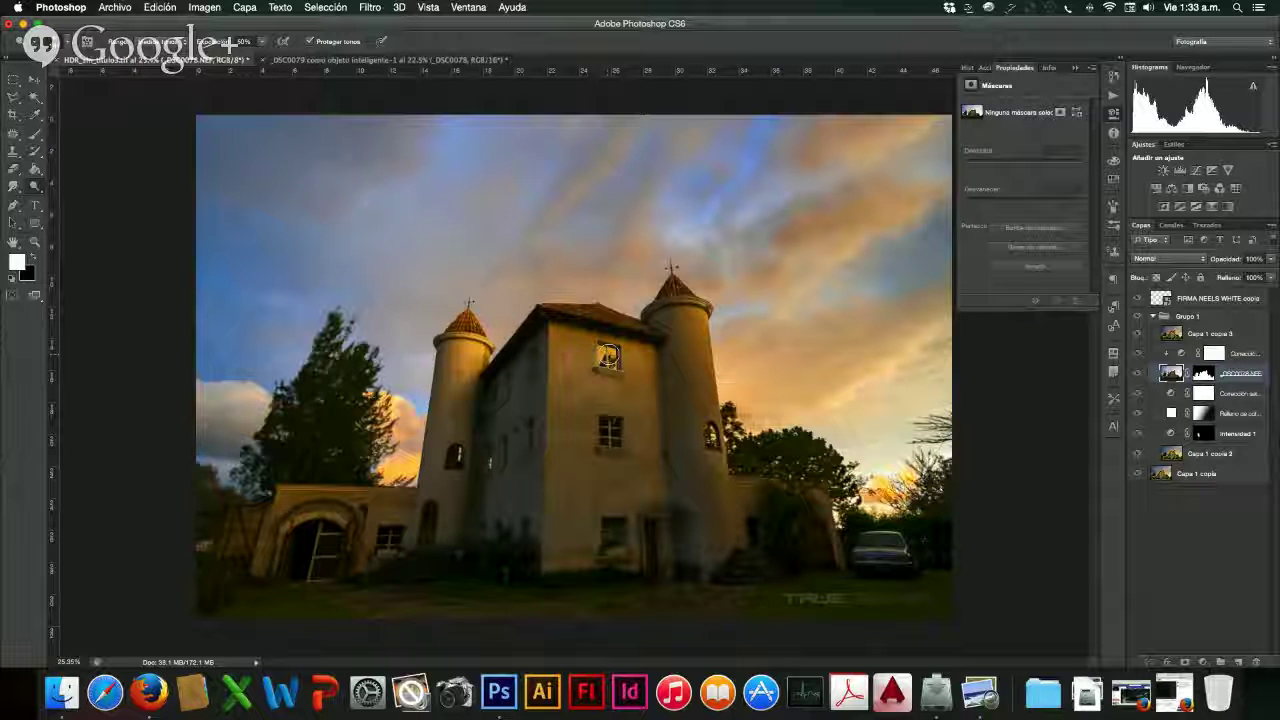
drag(607, 357, 610, 362)
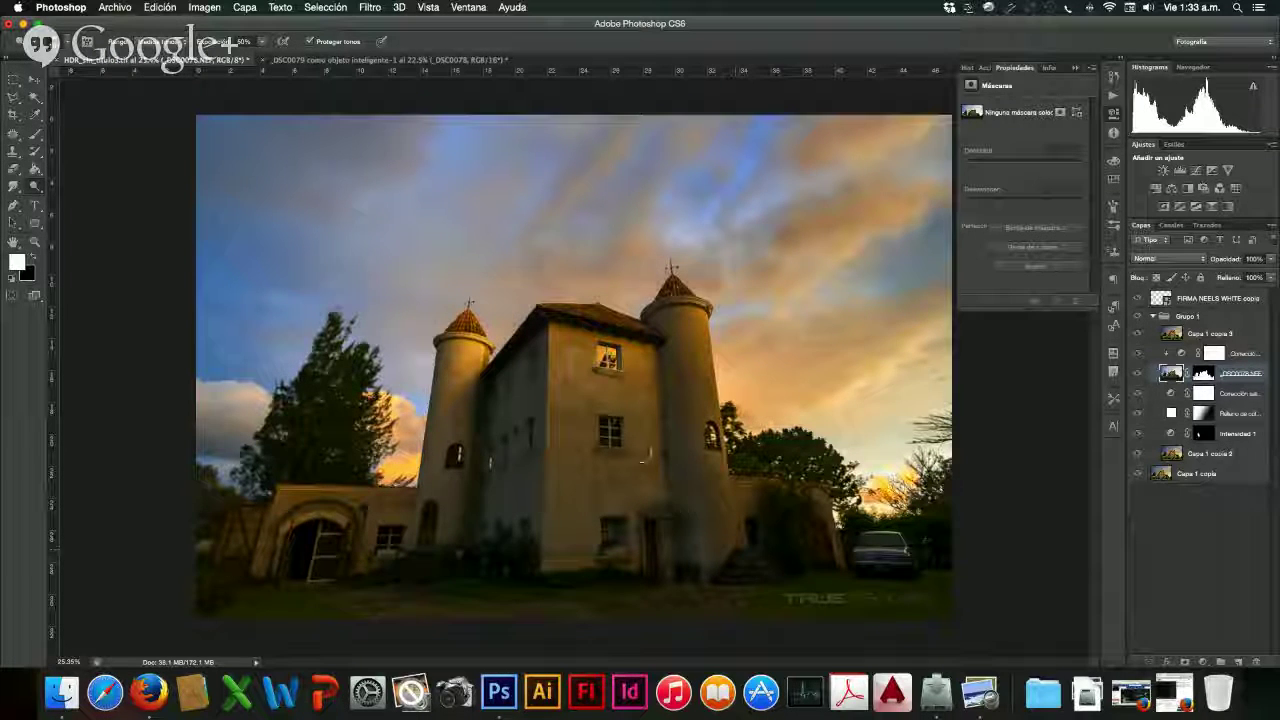
drag(607, 430, 608, 429)
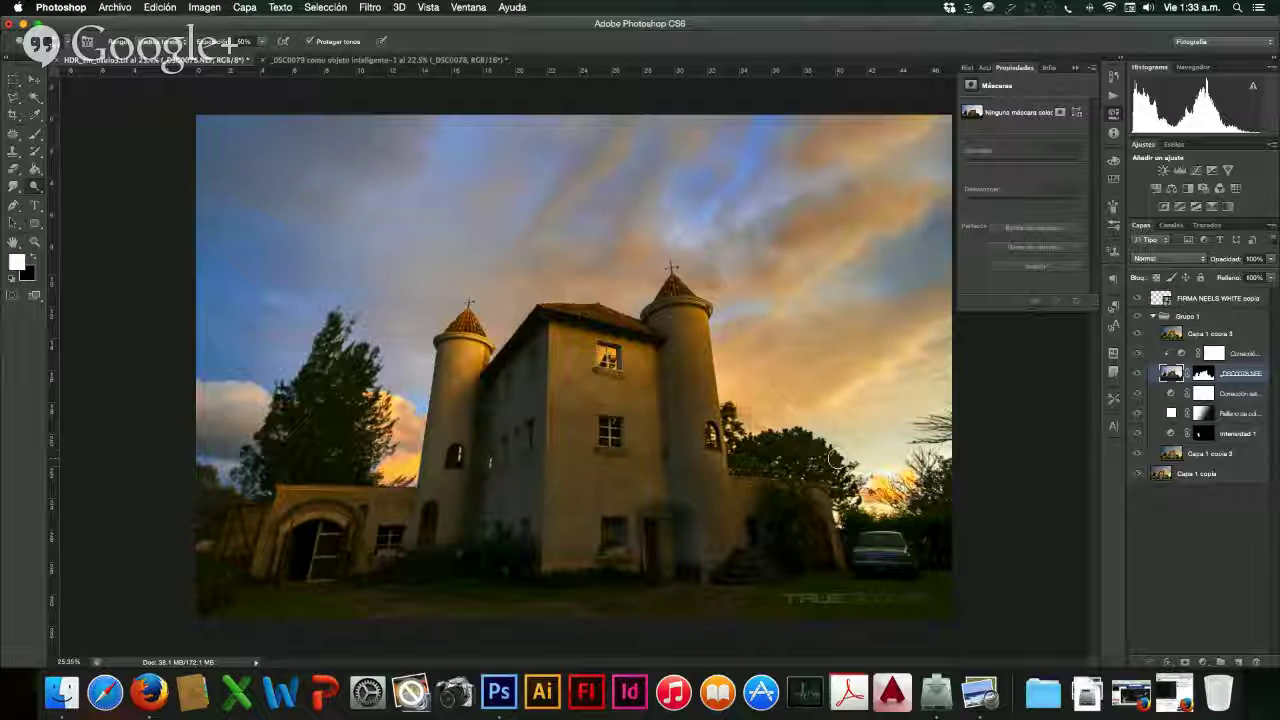
- Undo the recent dodge strokes on the castle one after another
key(super+z)
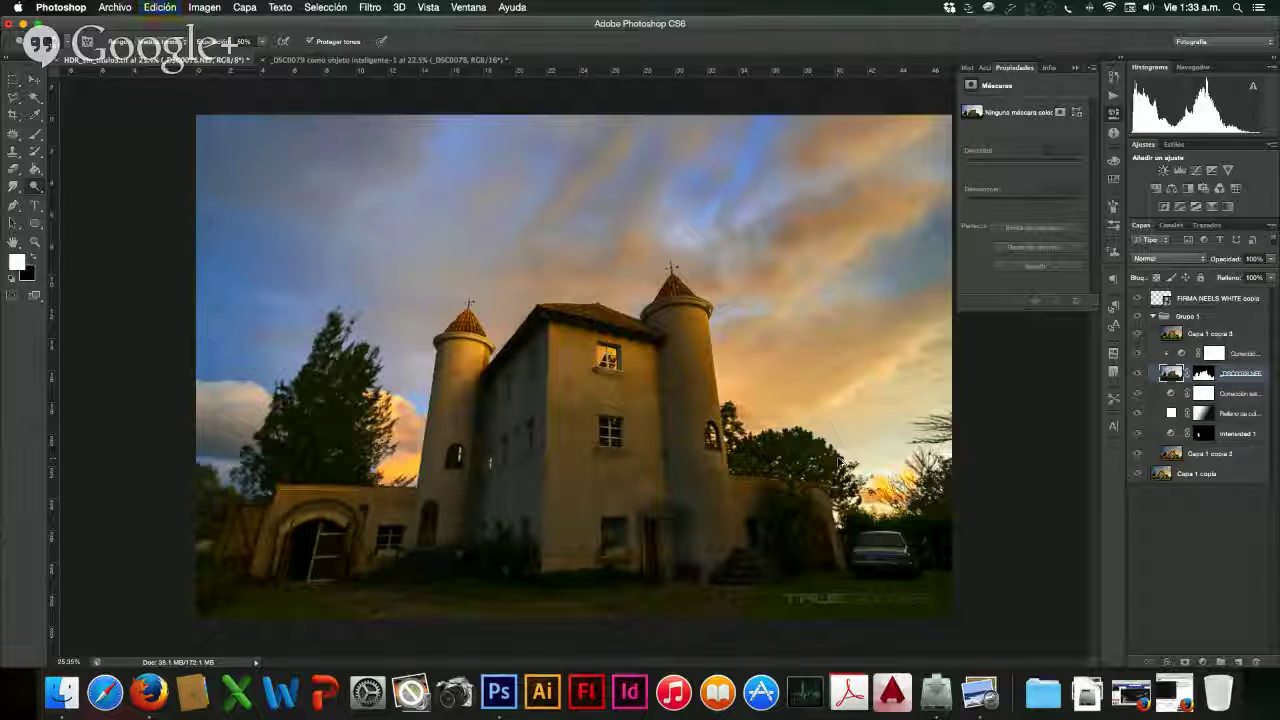
key(alt+super+z)
key(alt+super+z)
key(alt+super+z)
key(alt+super+z)
key(alt+super+z)
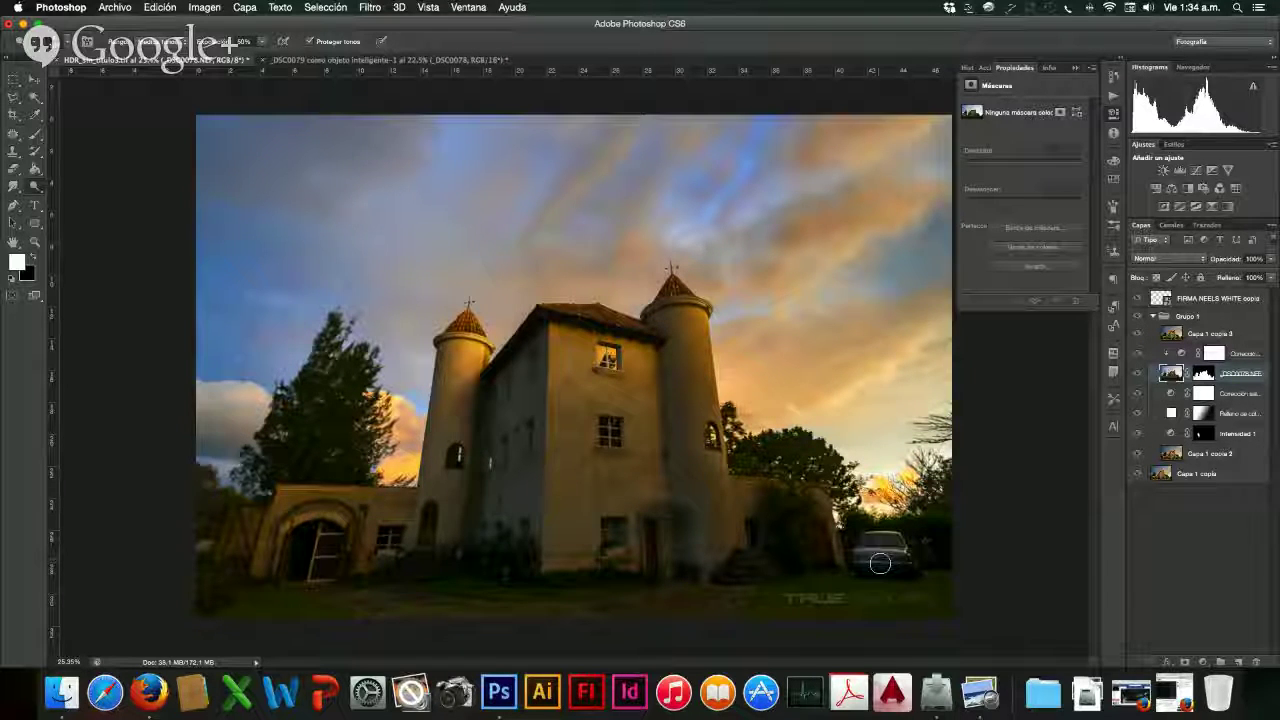
- Lighten the parked car beside the castle with small Dodge strokes on the NEF photo layer
mouse_move(908, 569)
mouse_down()
mouse_move(896, 535)
mouse_move(862, 535)
mouse_move(914, 571)
mouse_up()
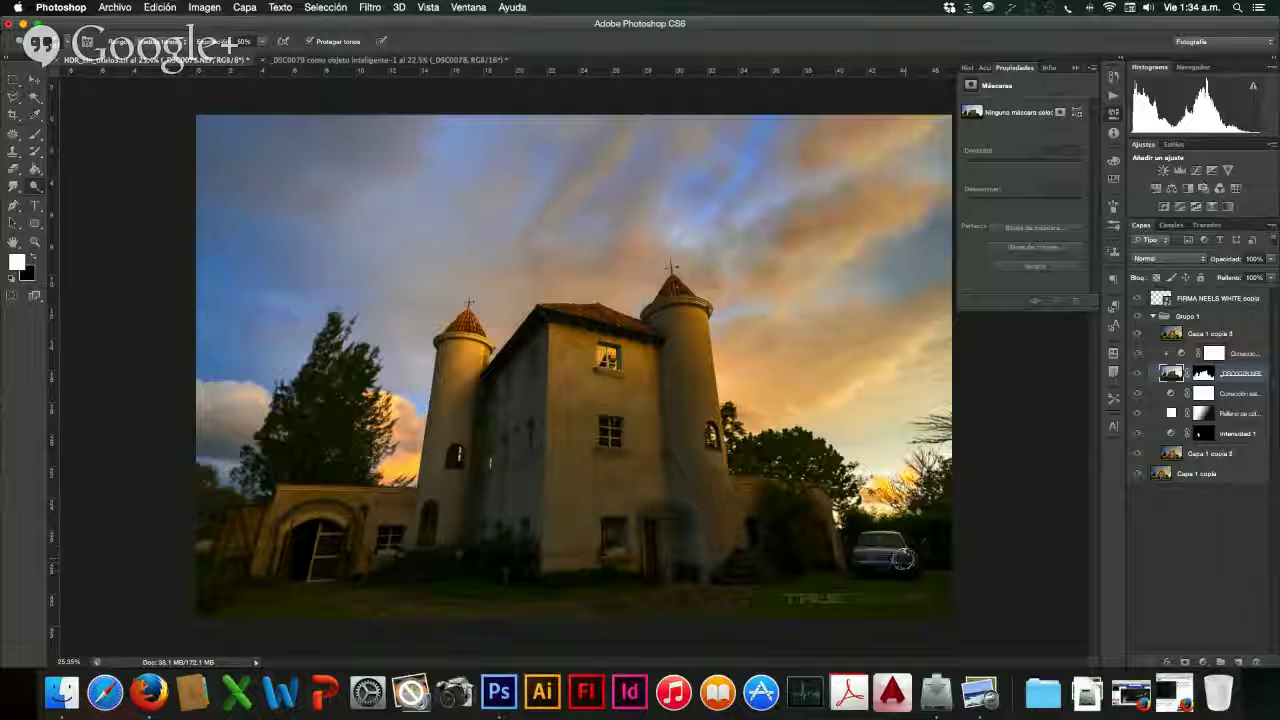
drag(870, 585, 857, 551)
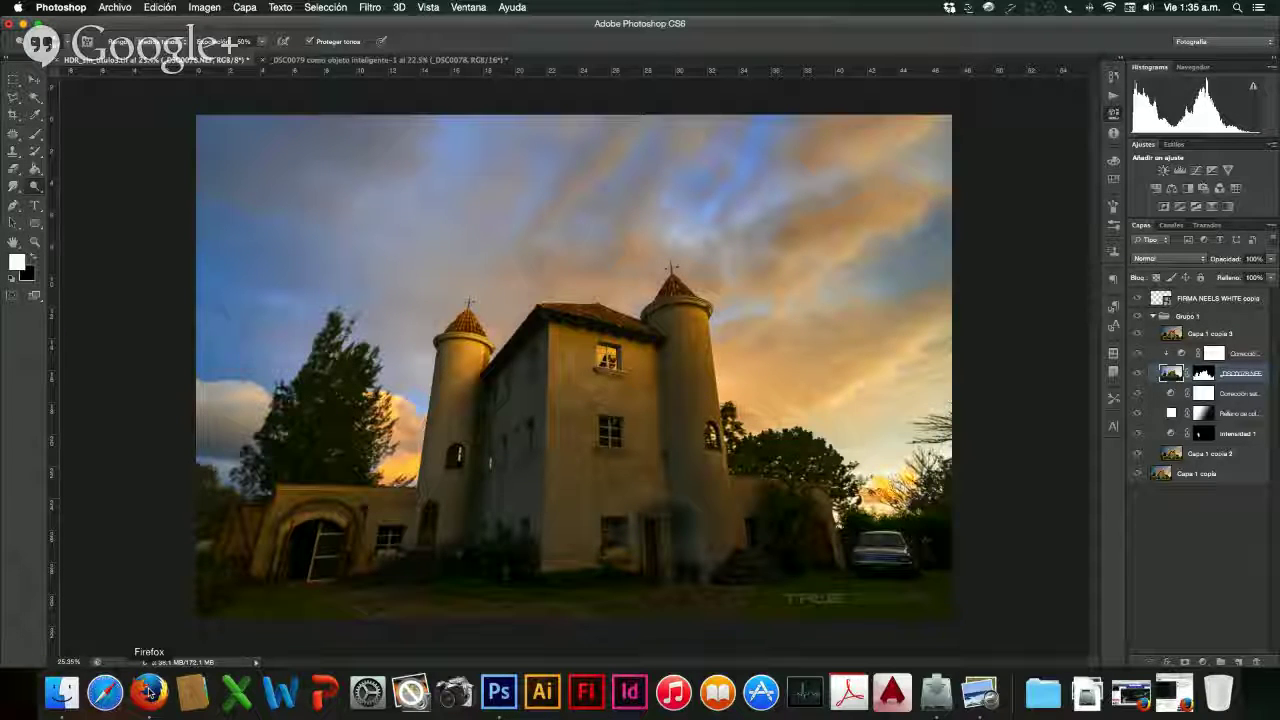
- Switch to Firefox and bring up the Google+ Hangouts broadcast window
click(148, 690)
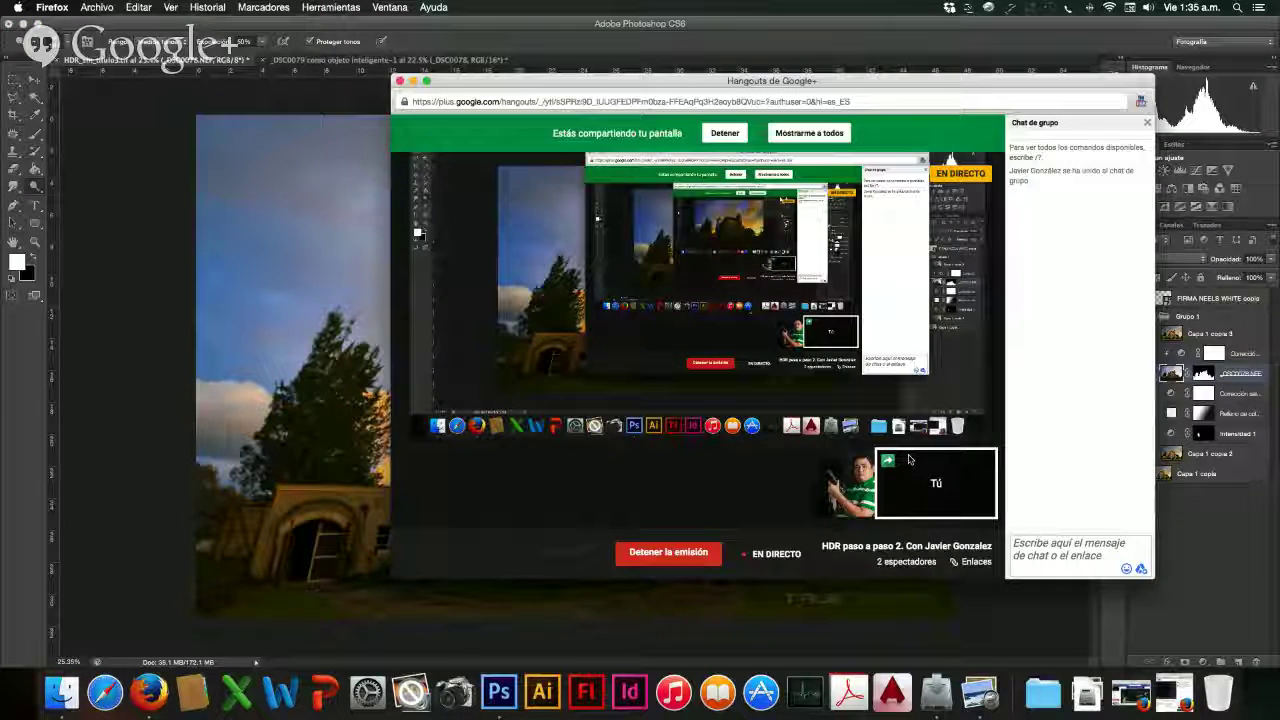